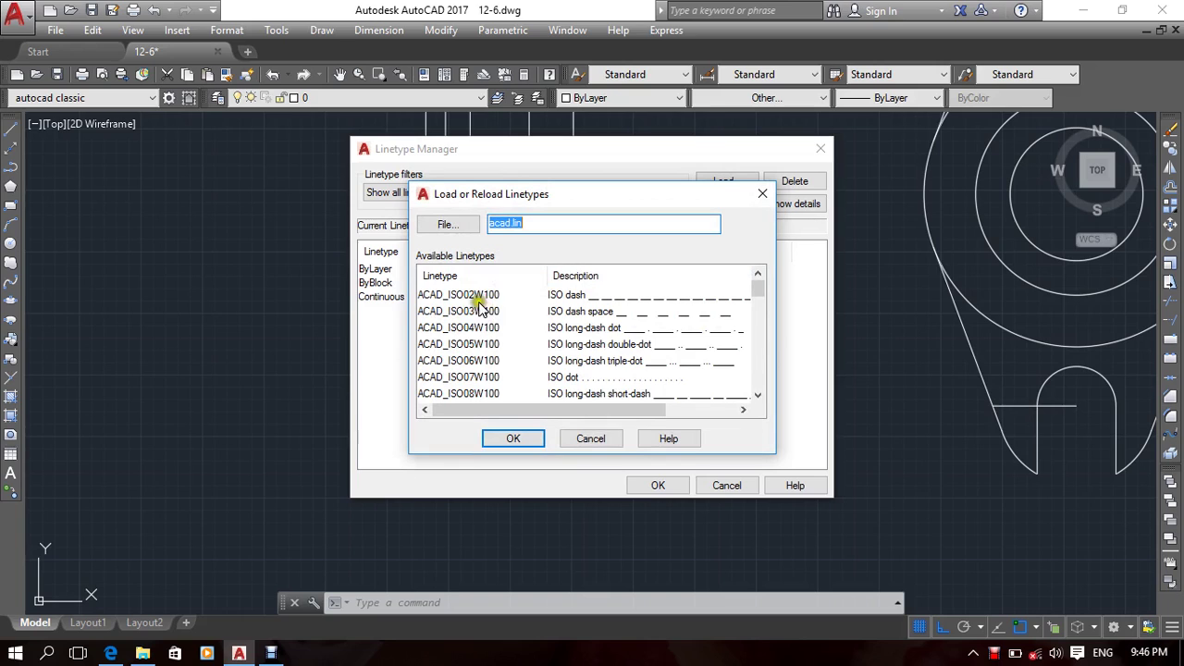
Step: Load the CENTER linetype from acad.lin into the drawing
left_click(478, 311)
scroll(474, 324, "down", 10)
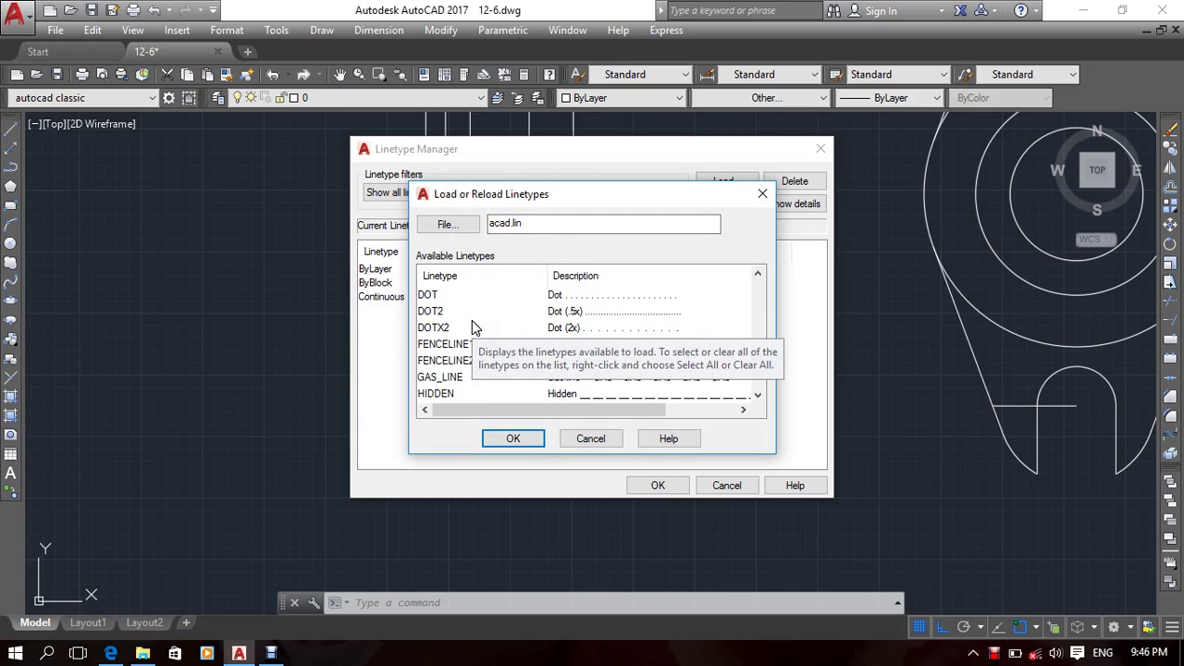
scroll(474, 328, "down", 3)
scroll(472, 324, "up", 8)
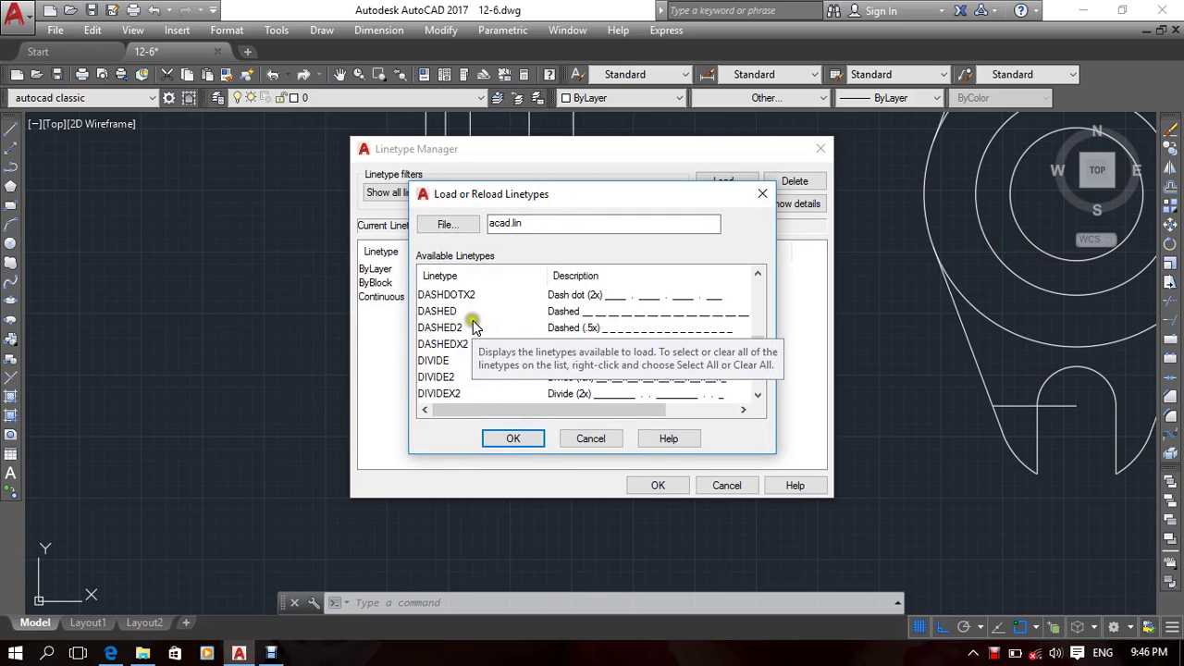
scroll(472, 324, "down", 2)
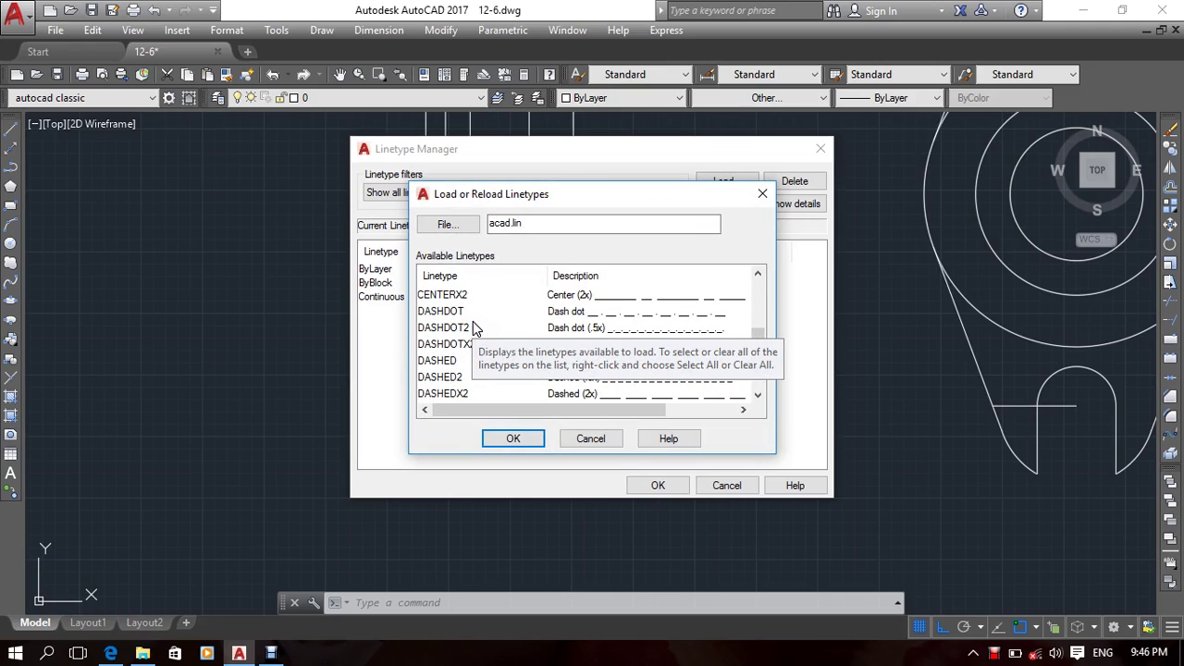
left_click(452, 296)
scroll(453, 305, "up", 2)
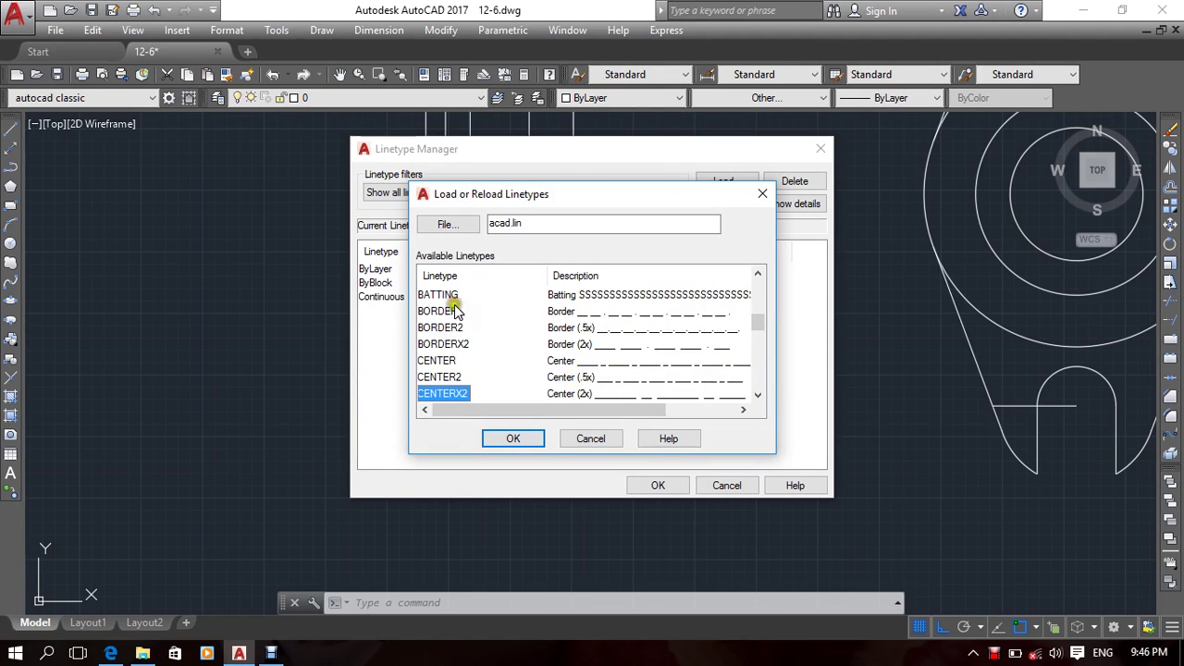
left_click(447, 361)
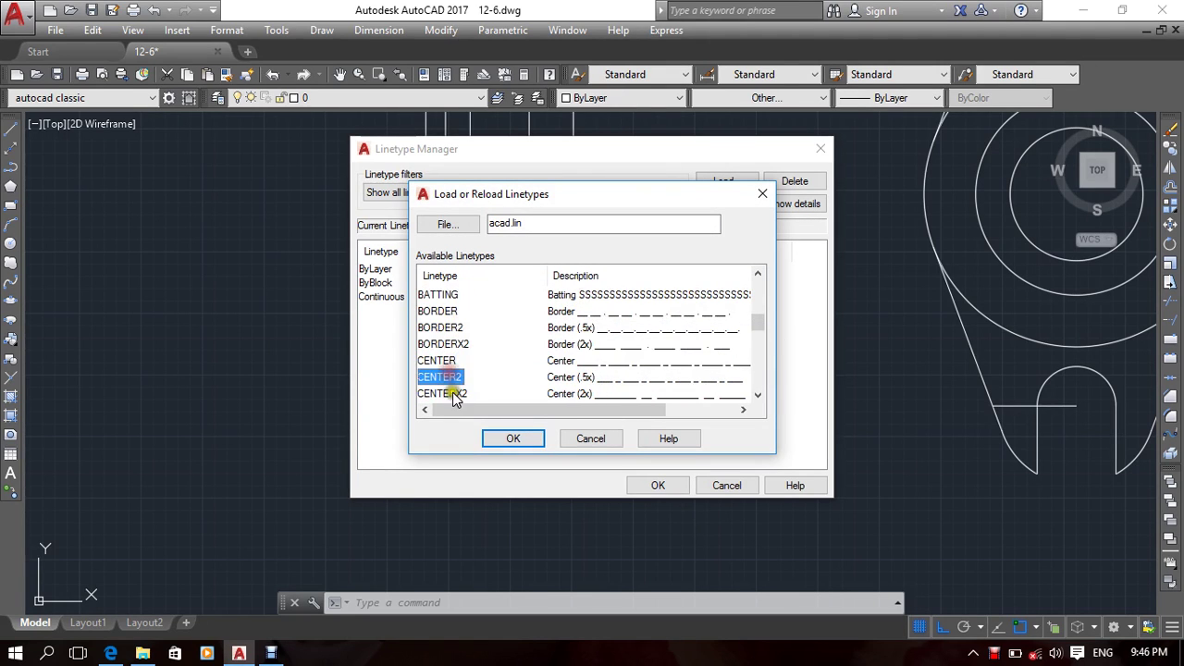
scroll(469, 387, "down", 1)
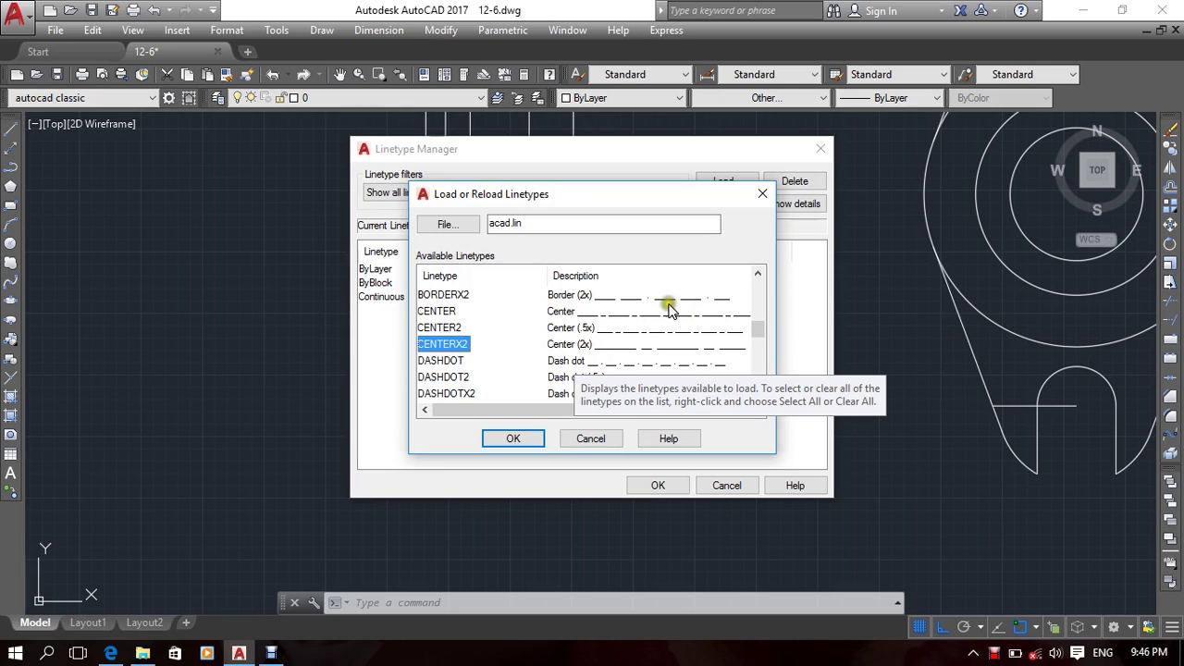
left_click(633, 320)
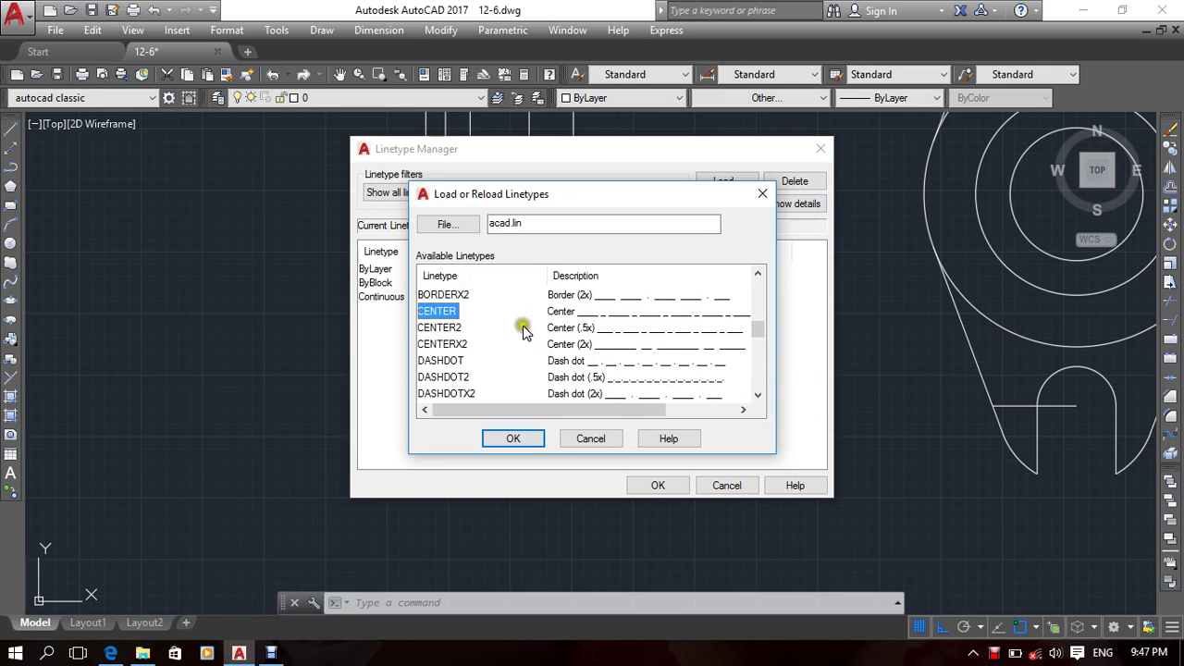
left_click(536, 438)
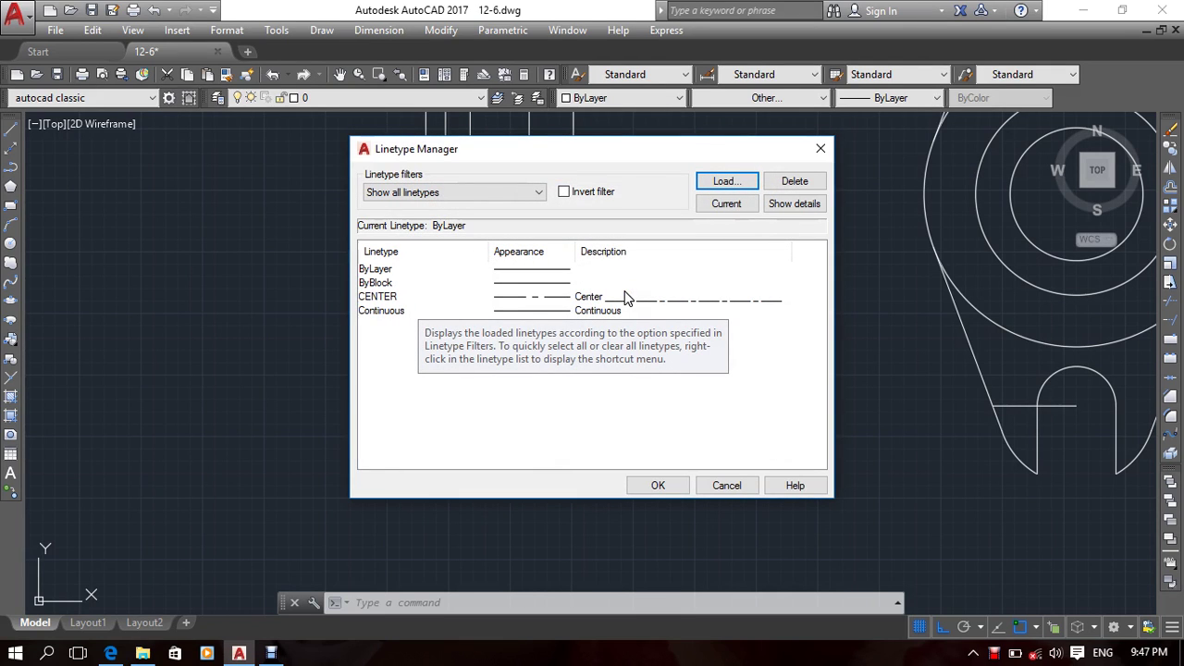
Step: Load the HIDDEN linetype from acad.lin
left_click(730, 181)
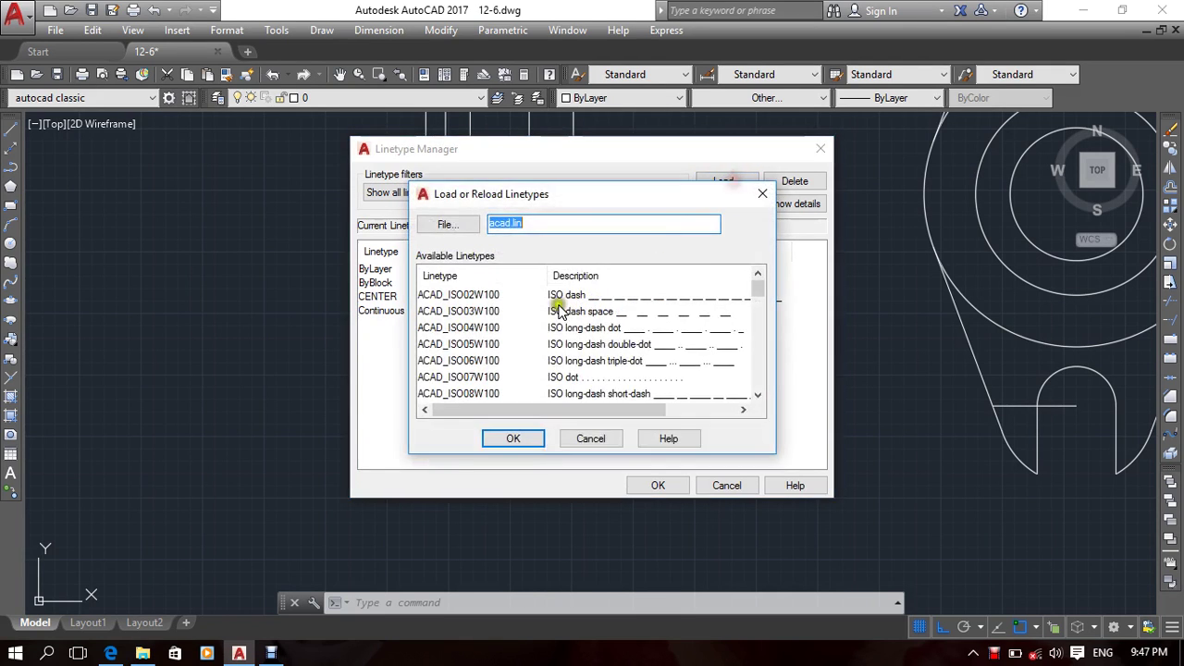
left_click(457, 354)
scroll(483, 338, "down", 4)
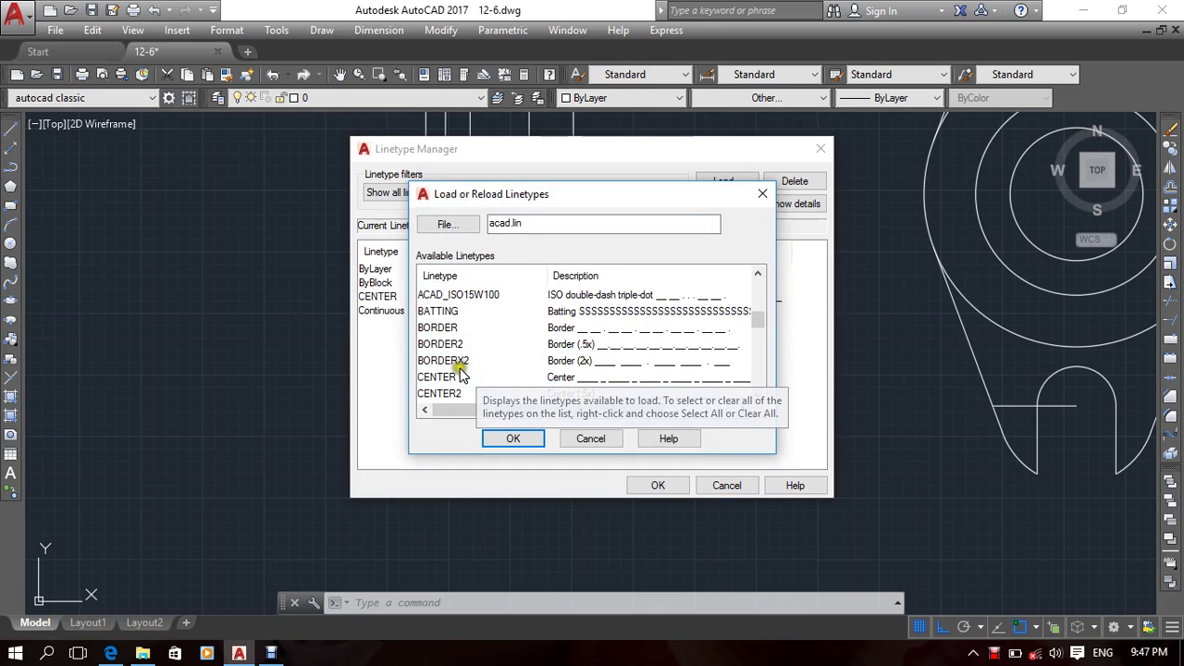
scroll(467, 371, "down", 5)
scroll(459, 371, "down", 3)
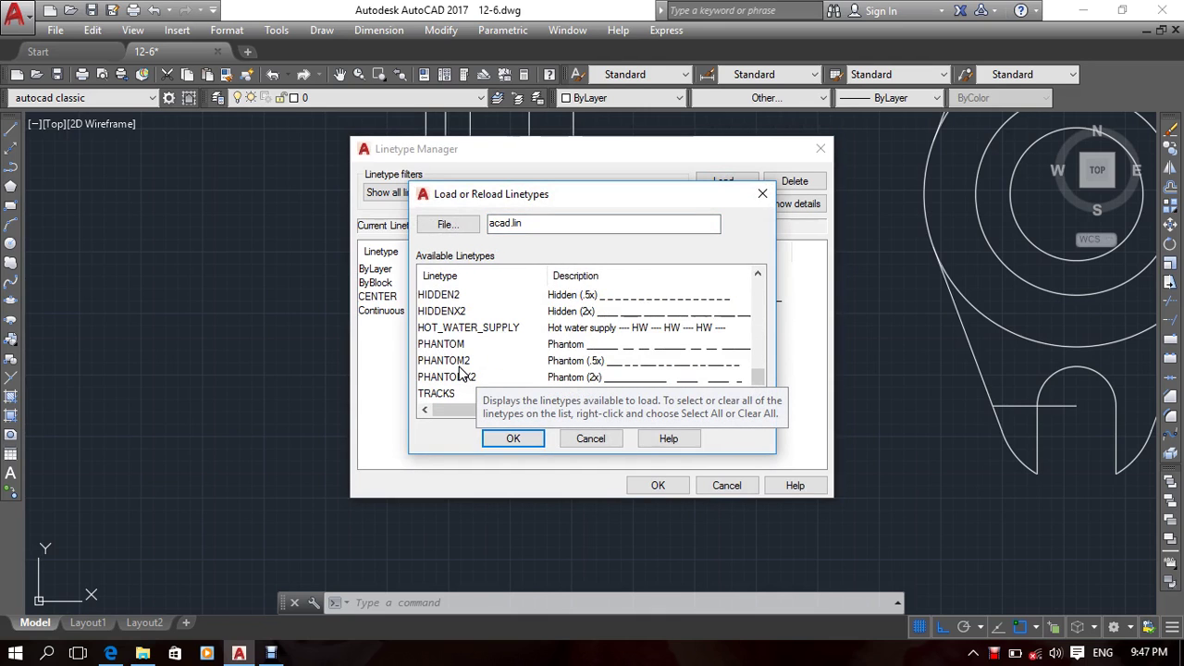
left_click(443, 294)
scroll(460, 308, "up", 1)
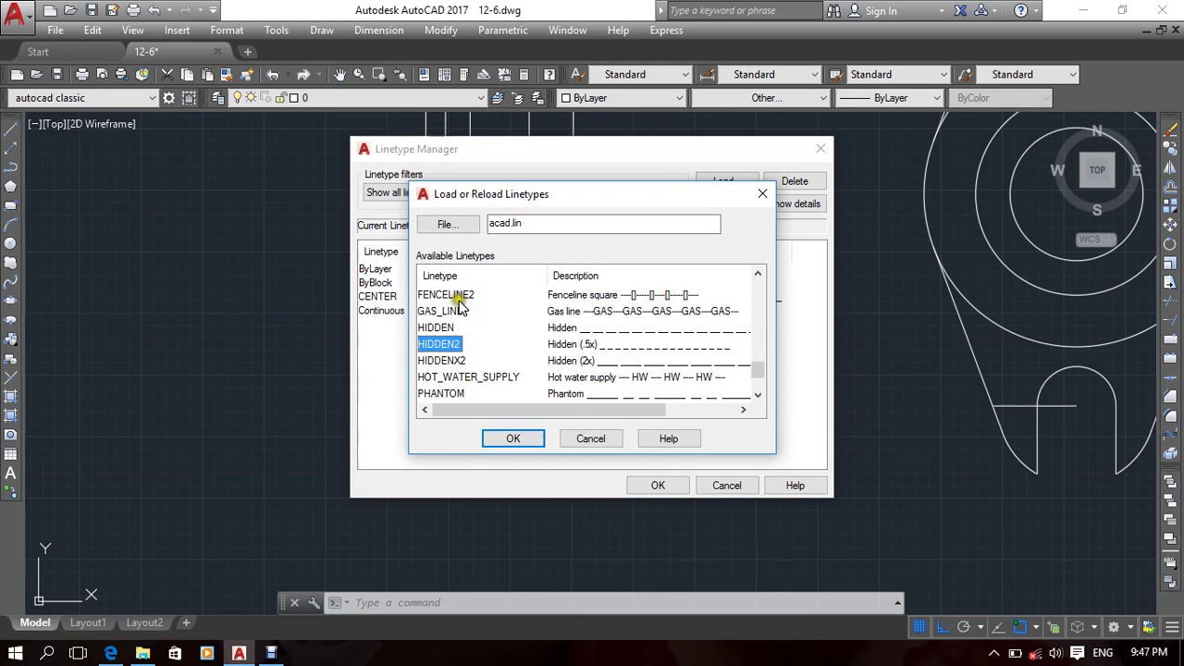
left_click(515, 438)
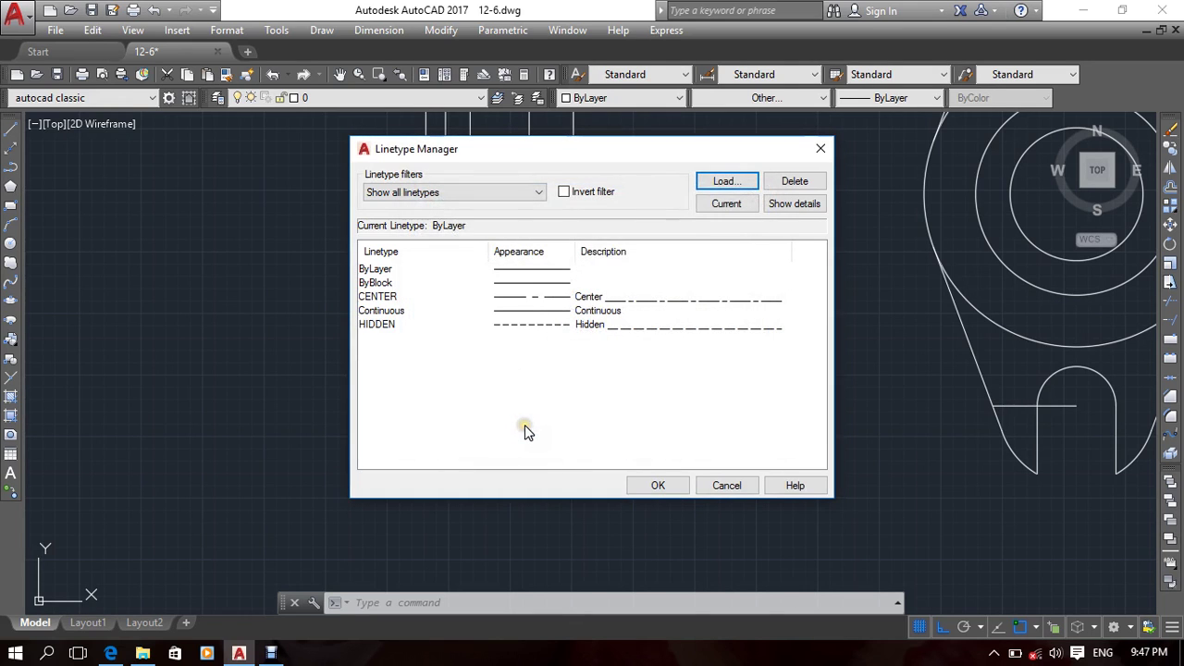
Step: Look through the remaining linetypes available in acad.lin and close the Linetype Manager without loading more
left_click(716, 180)
scroll(486, 337, "down", 3)
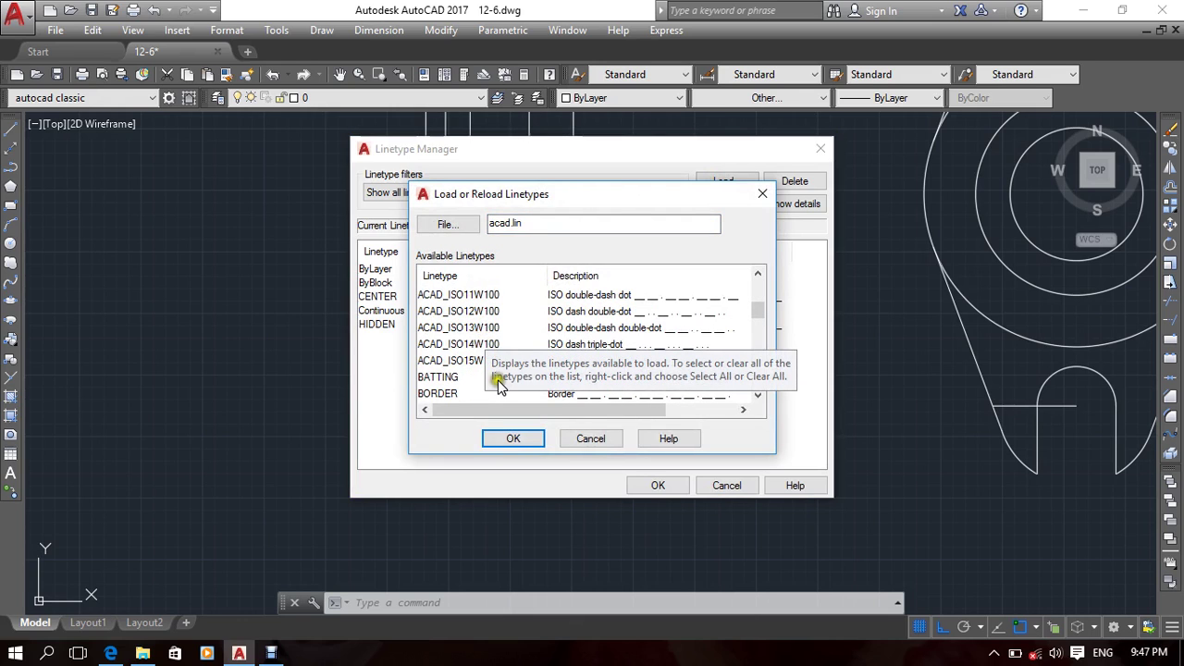
scroll(497, 374, "down", 6)
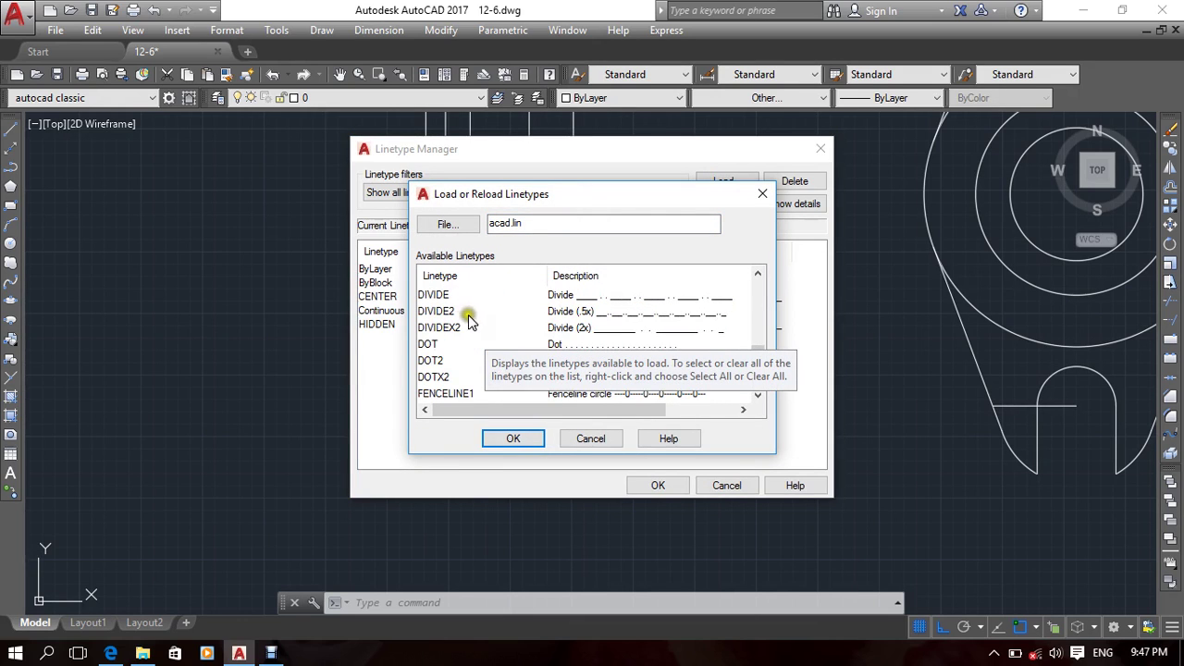
scroll(475, 330, "down", 1)
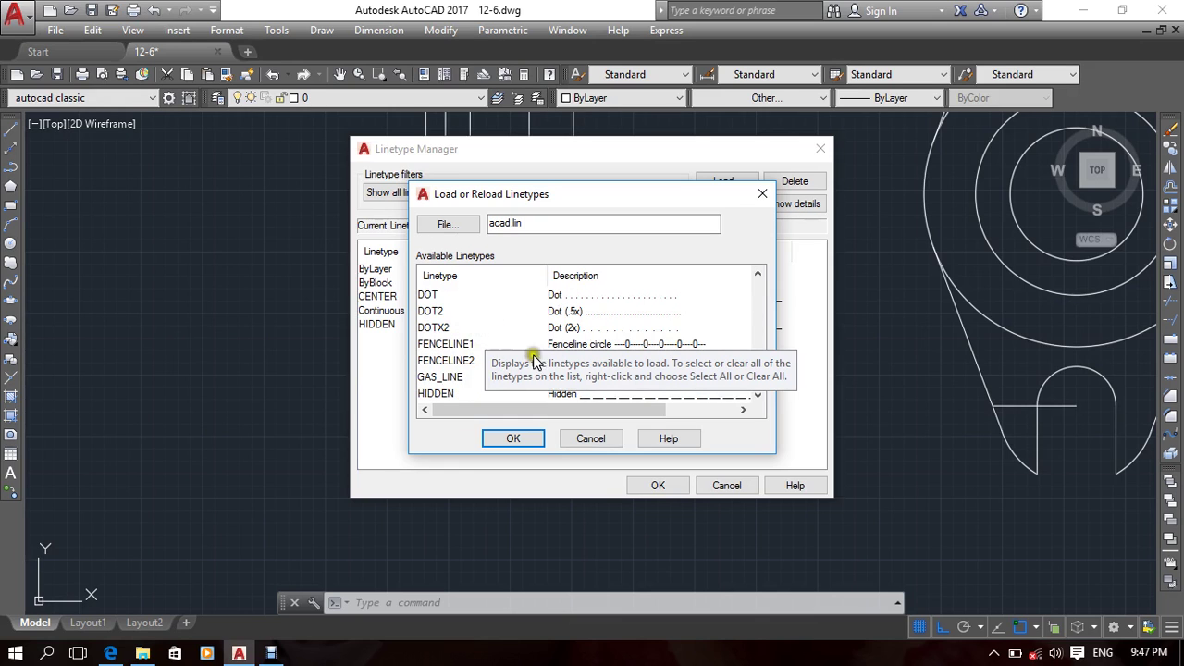
left_click(583, 441)
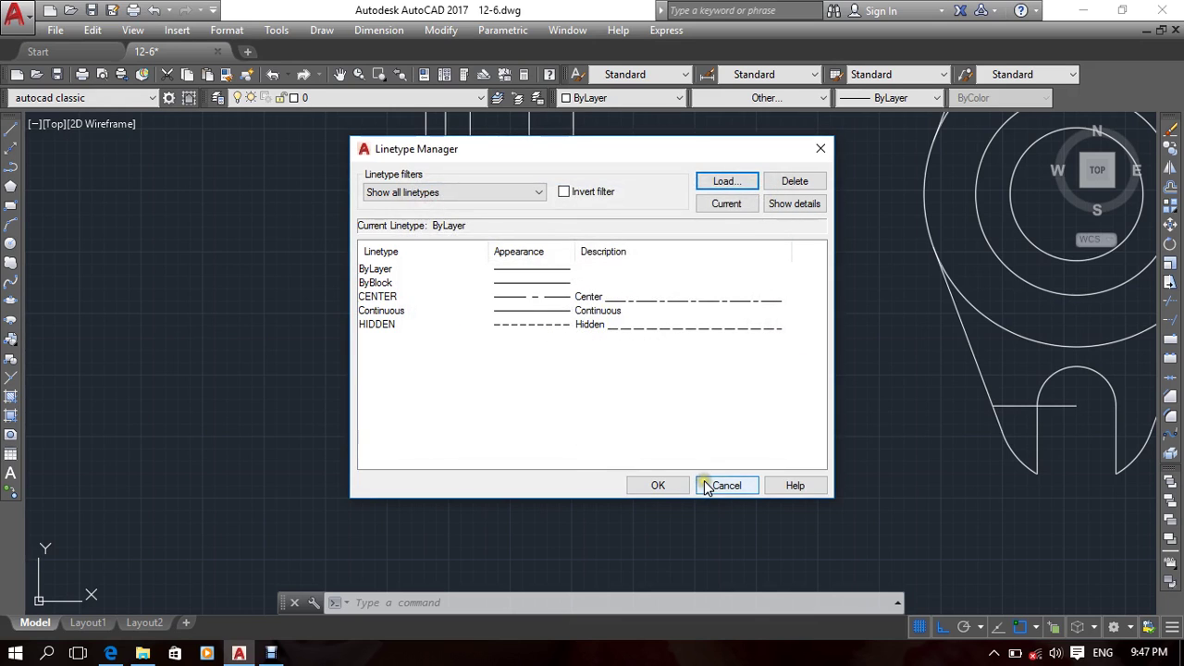
left_click(714, 487)
Step: Assign the CENTER linetype to the horizontal line crossing the lower part of the side view
middle_click_drag(584, 459, 652, 470)
scroll(682, 410, "down", 2)
middle_click_drag(691, 427, 667, 452)
left_click(640, 427)
left_click(623, 453)
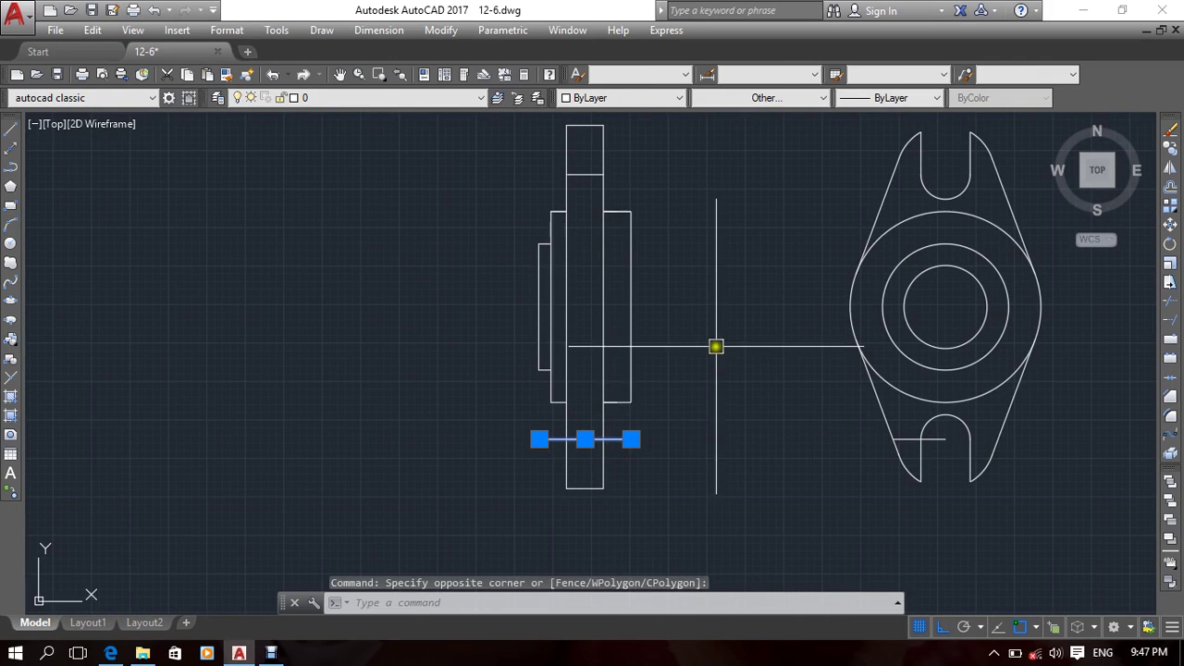
left_click(792, 99)
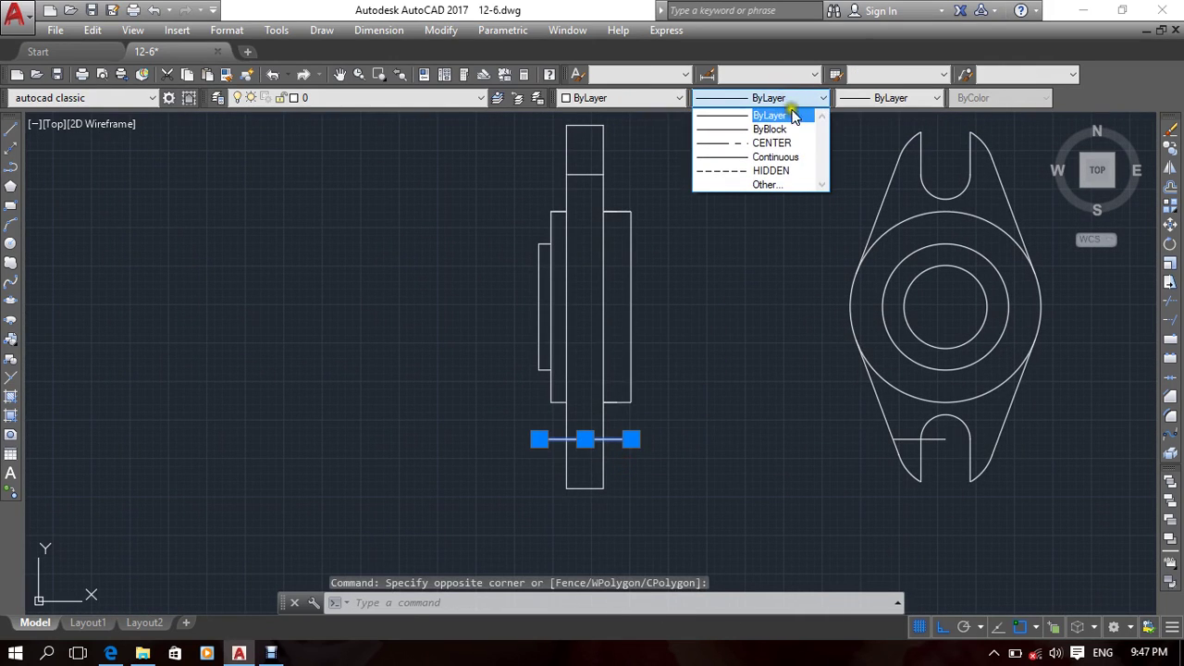
left_click(777, 145)
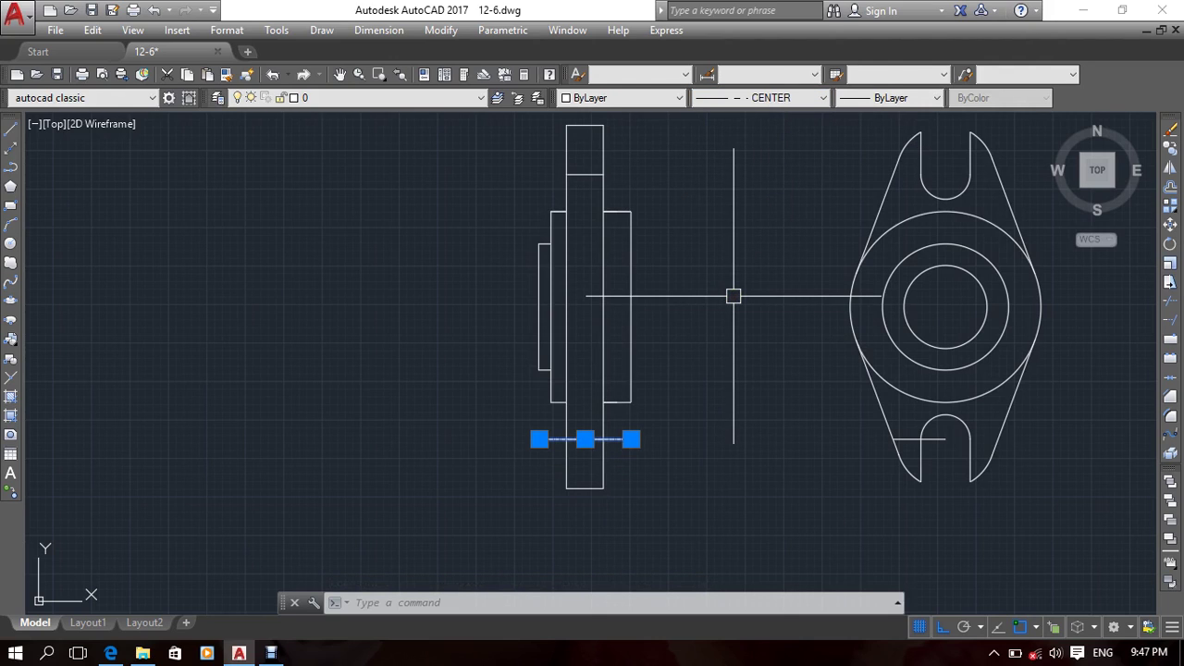
key("Escape")
scroll(579, 435, "up", 6)
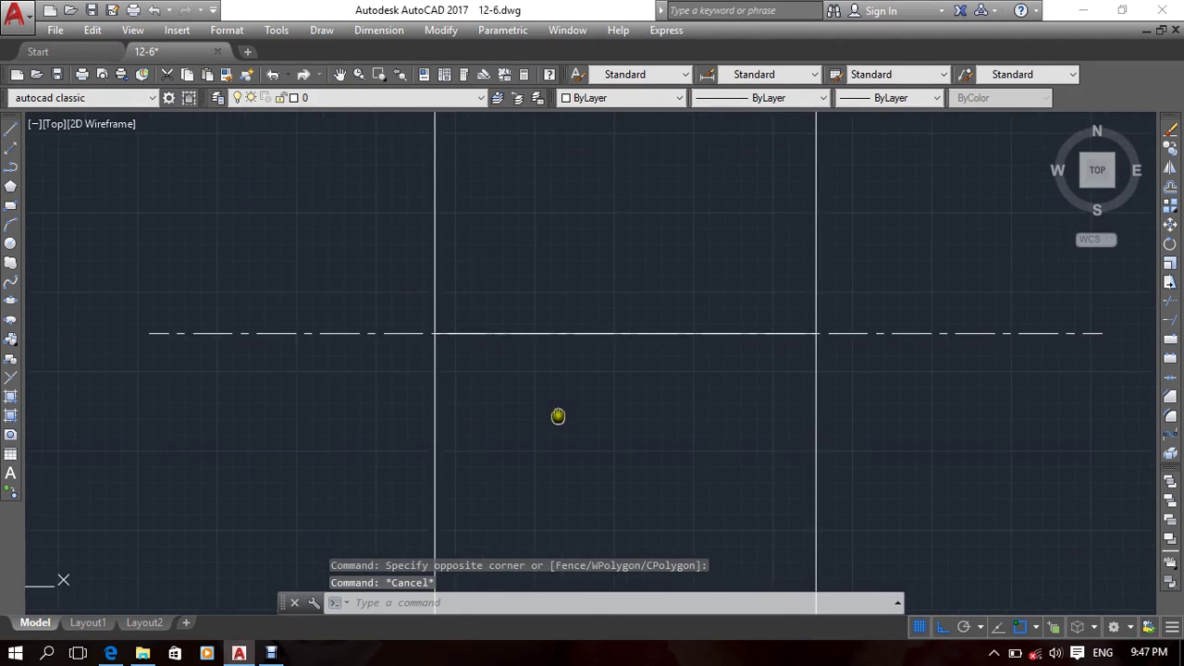
middle_click_drag(558, 416, 558, 413)
left_click(587, 332)
key("Escape")
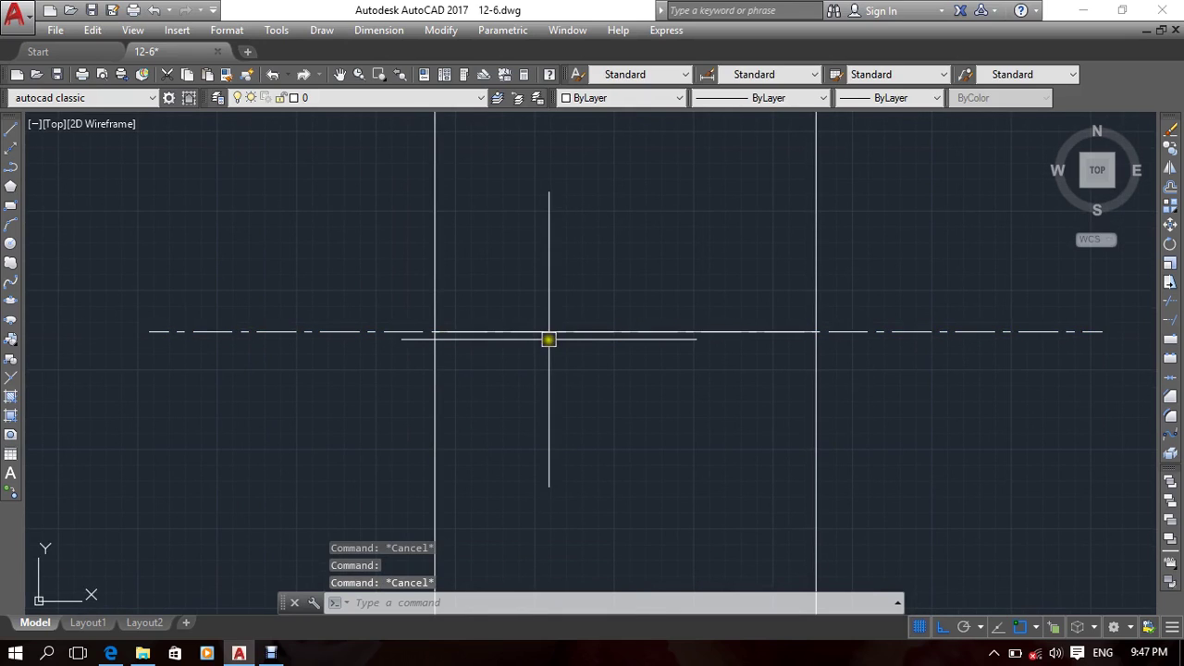
left_click(549, 333)
key("Escape")
Step: Explode the side view's middle polyline whose lower edge overlaps the horizontal centre line
middle_click_drag(820, 502, 827, 478)
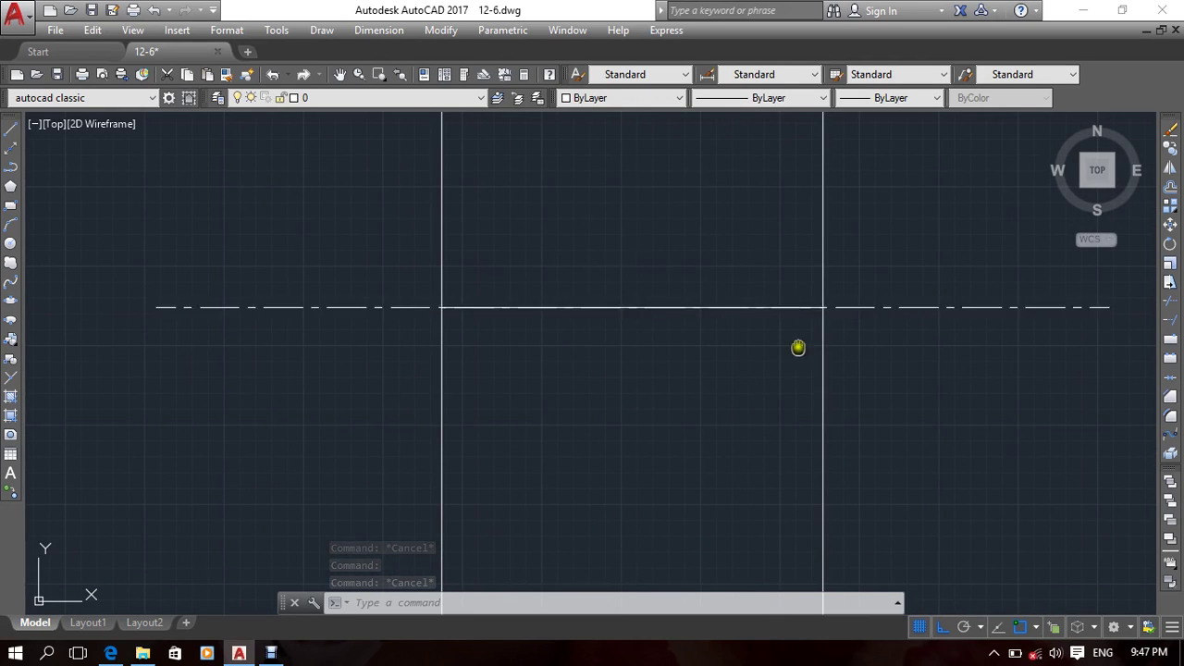
middle_click_drag(798, 346, 806, 307)
left_click(807, 307)
scroll(860, 351, "down", 4)
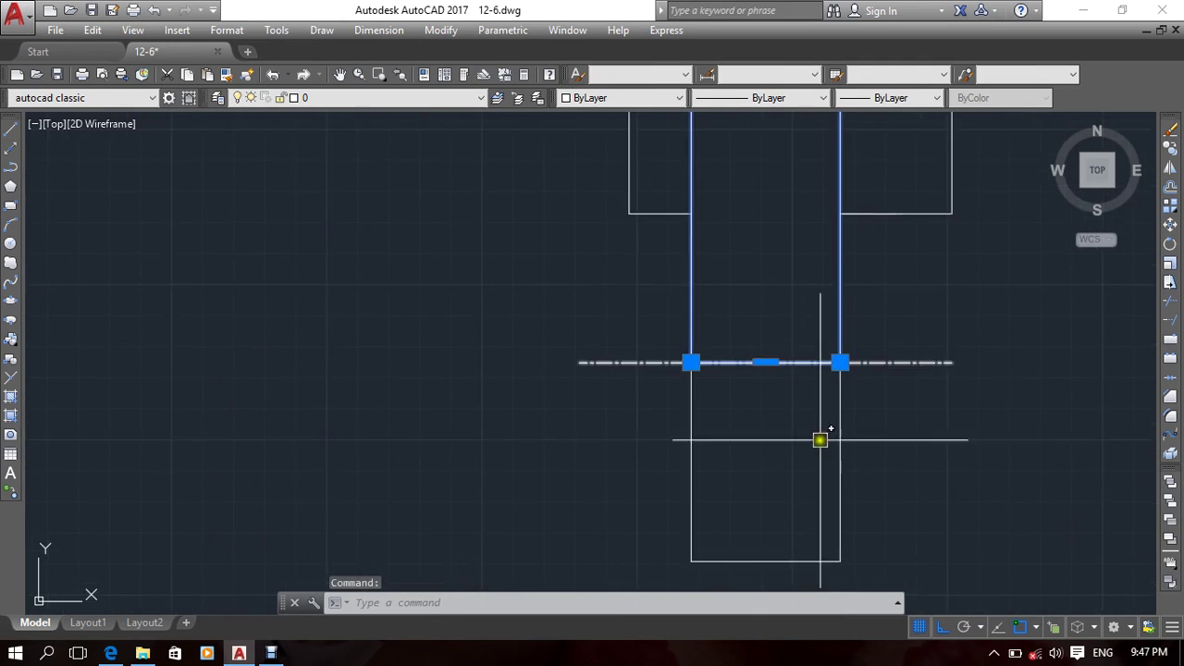
middle_click_drag(823, 438, 722, 519)
type("x")
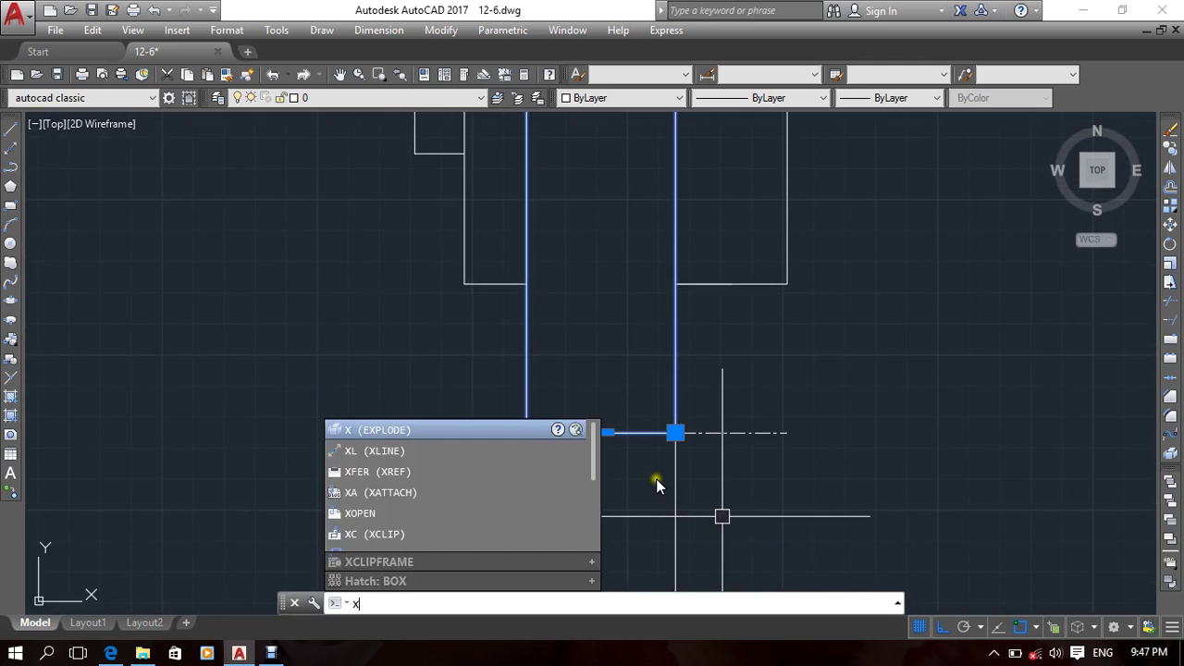
key("Return")
Step: Try to select the short solid edge beneath the centre line by picking where the two overlap
middle_click_drag(625, 501, 656, 455)
left_click(634, 386)
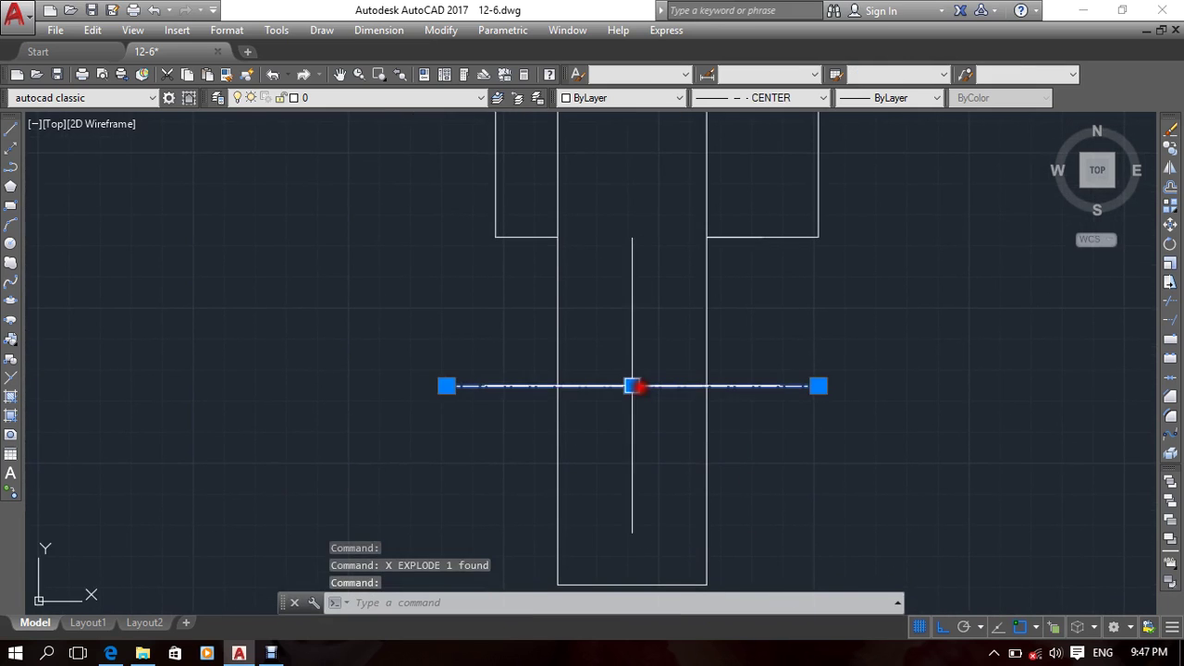
key("Escape")
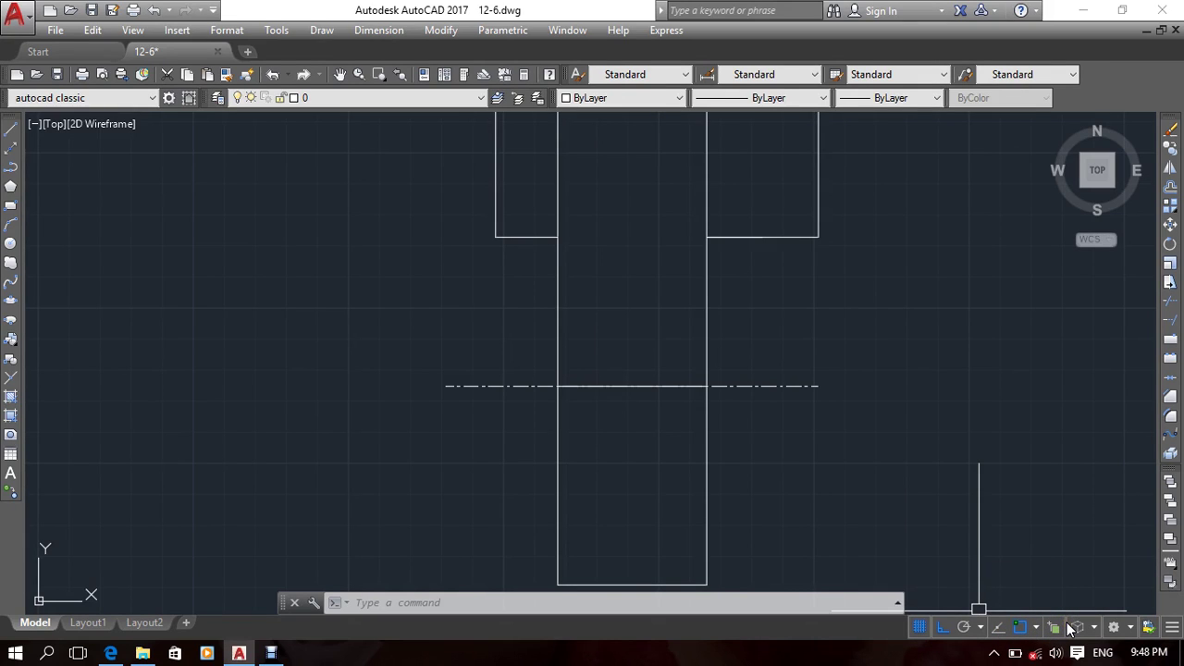
left_click(629, 388)
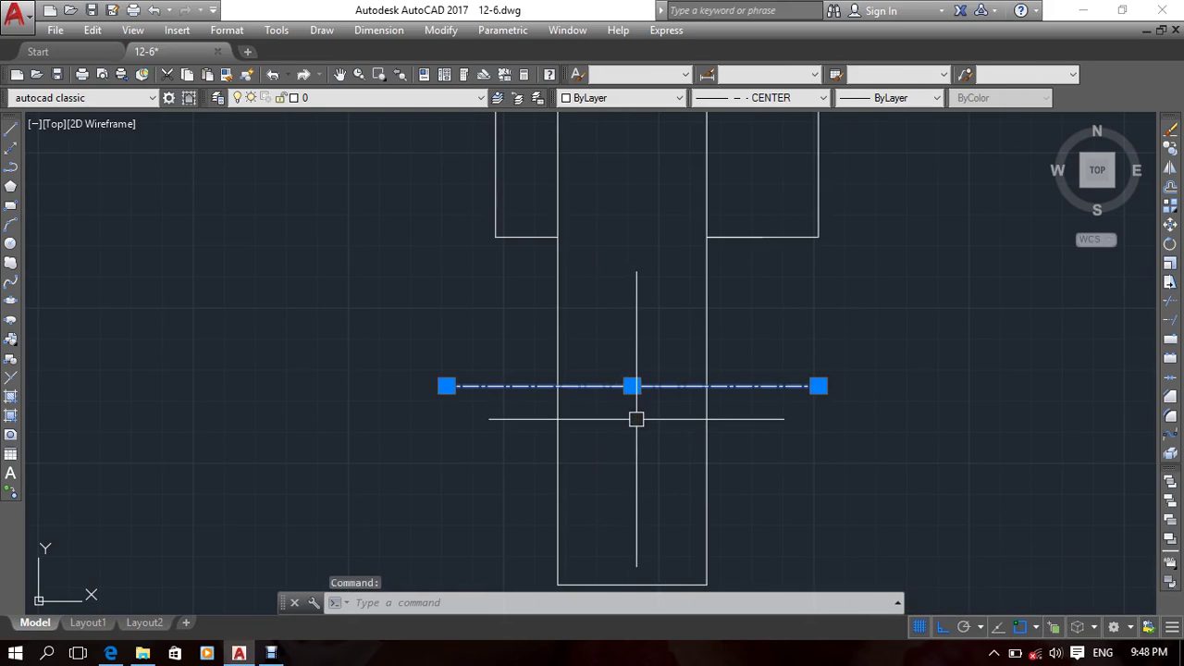
key("Escape")
key("Escape")
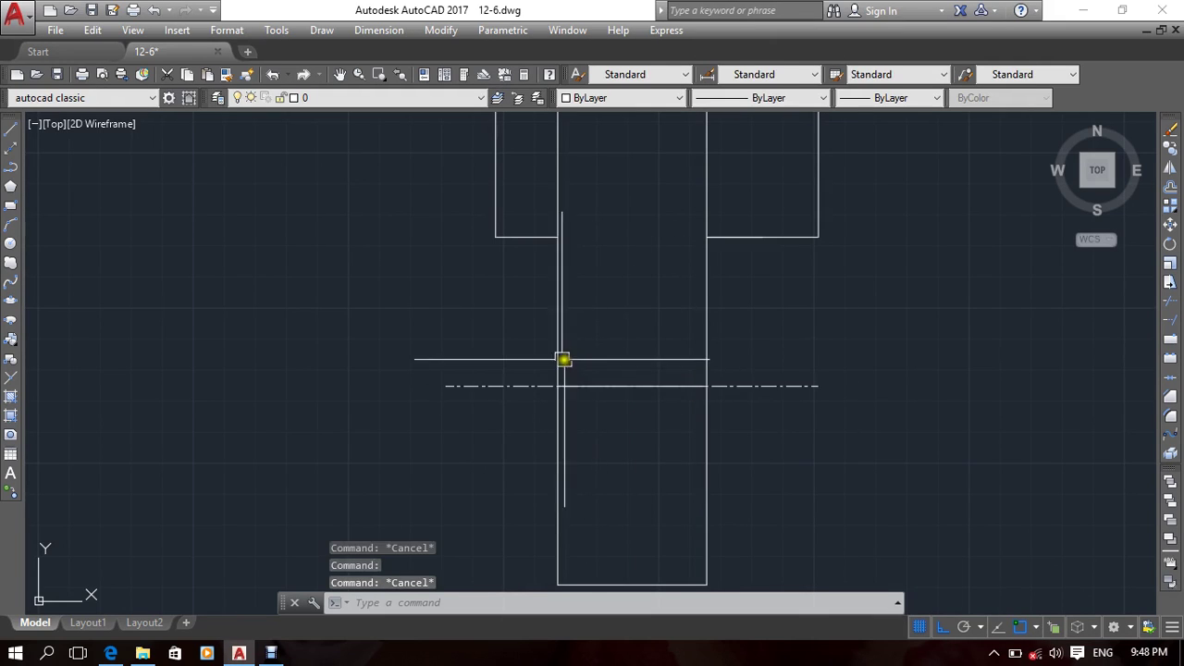
Step: Window-select only the short solid edge overlapping the centre line, and clear the selection
left_click(516, 355)
left_click(793, 429)
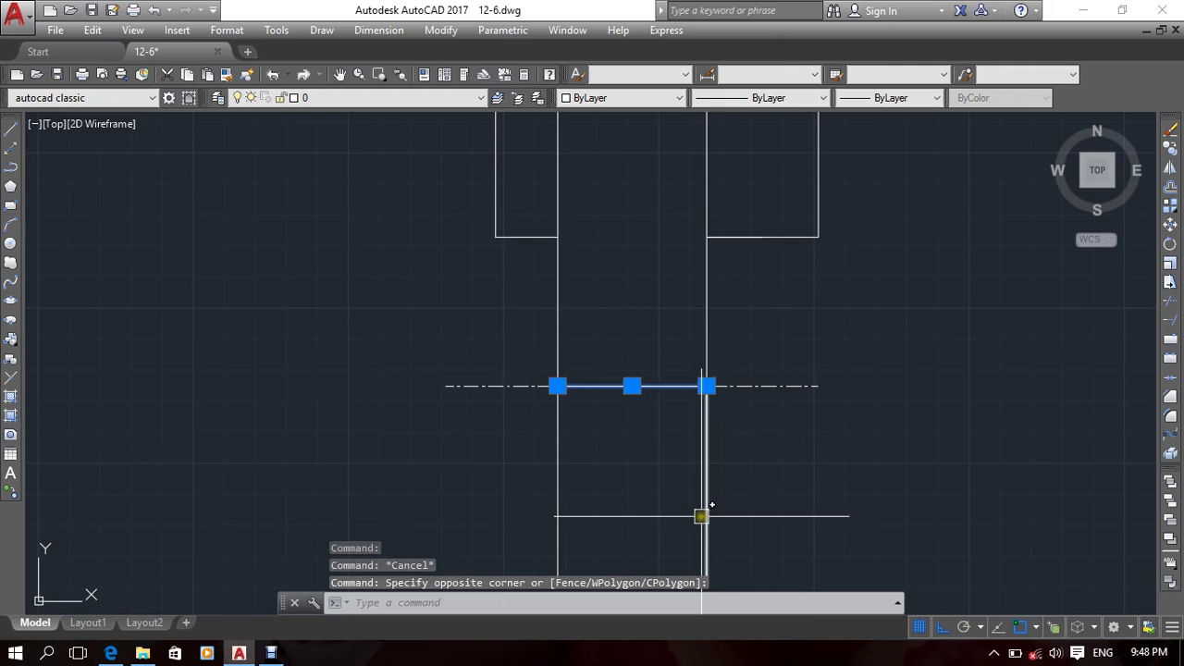
key("Escape")
left_click(520, 352)
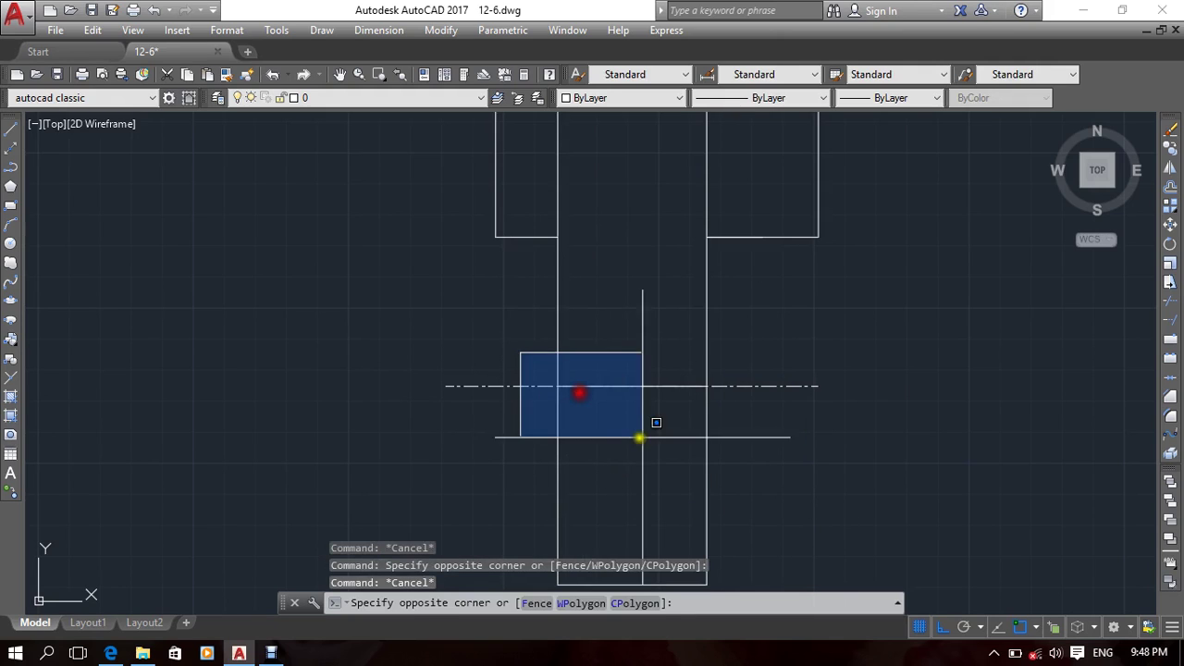
left_click(738, 431)
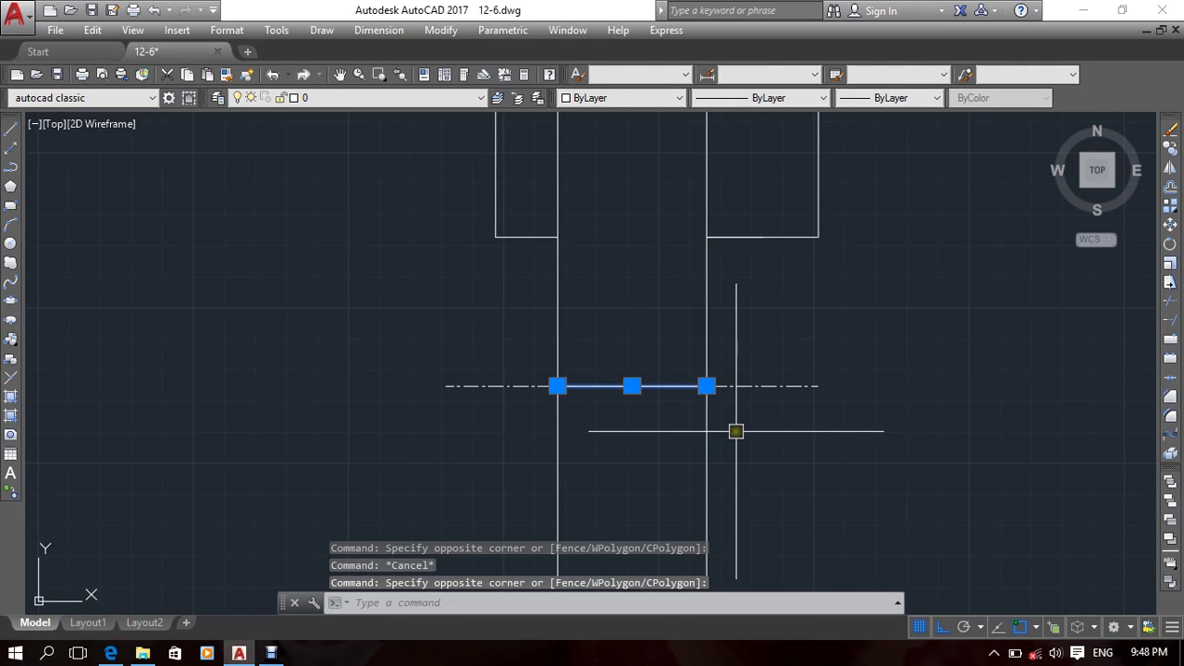
key("Escape")
Step: Turn on selection cycling for picking between the overlapping lines in the lower part of the side view
scroll(625, 455, "down", 5)
scroll(626, 455, "up", 2)
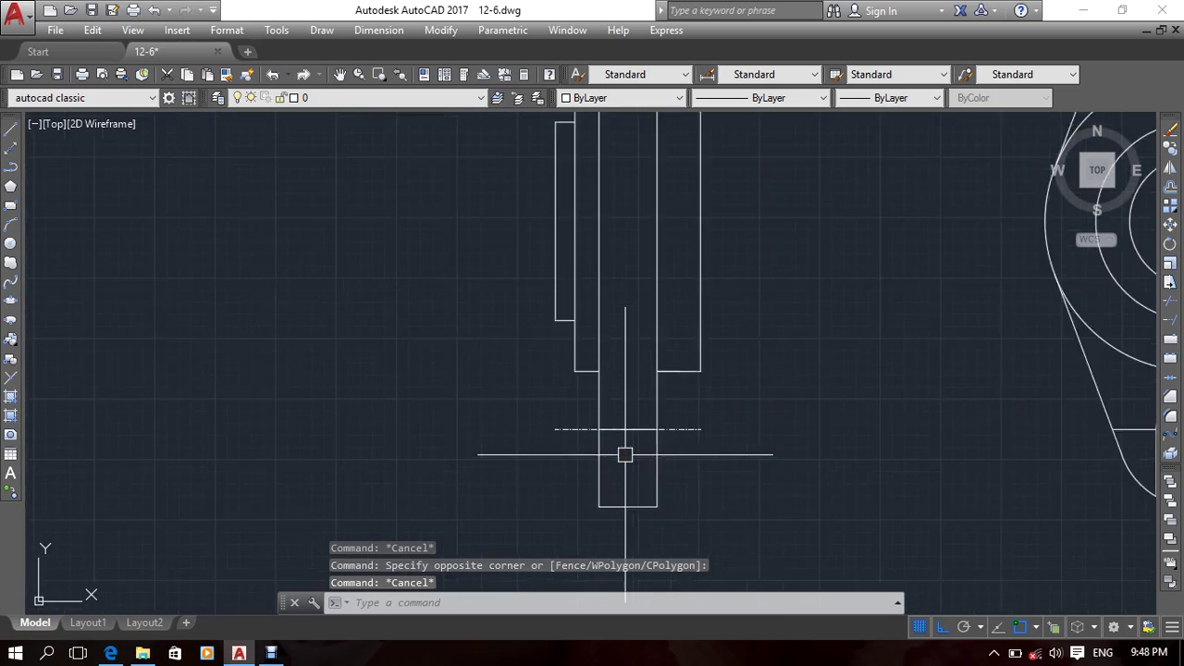
mouse_move(625, 454)
middle_mouse_down()
mouse_move(615, 481)
mouse_move(627, 436)
middle_mouse_up()
scroll(615, 481, "up", 2)
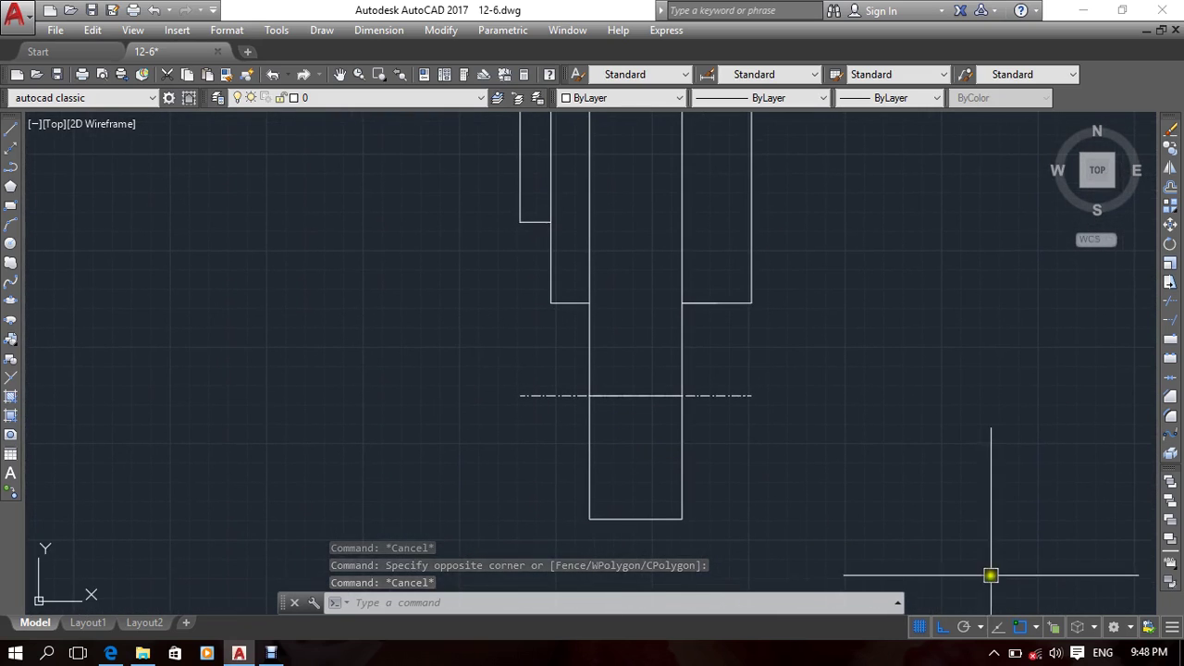
left_click(1052, 629)
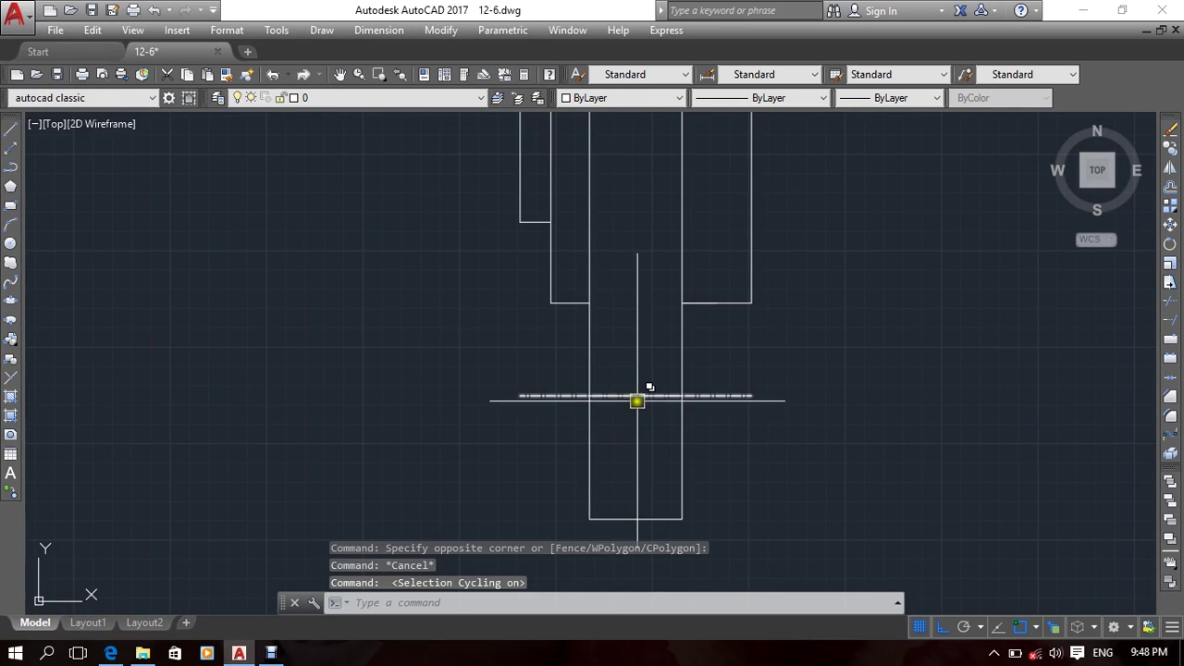
Step: Pick the short solid edge from the overlapping lines at the side view's centre line and delete it
mouse_move(637, 398)
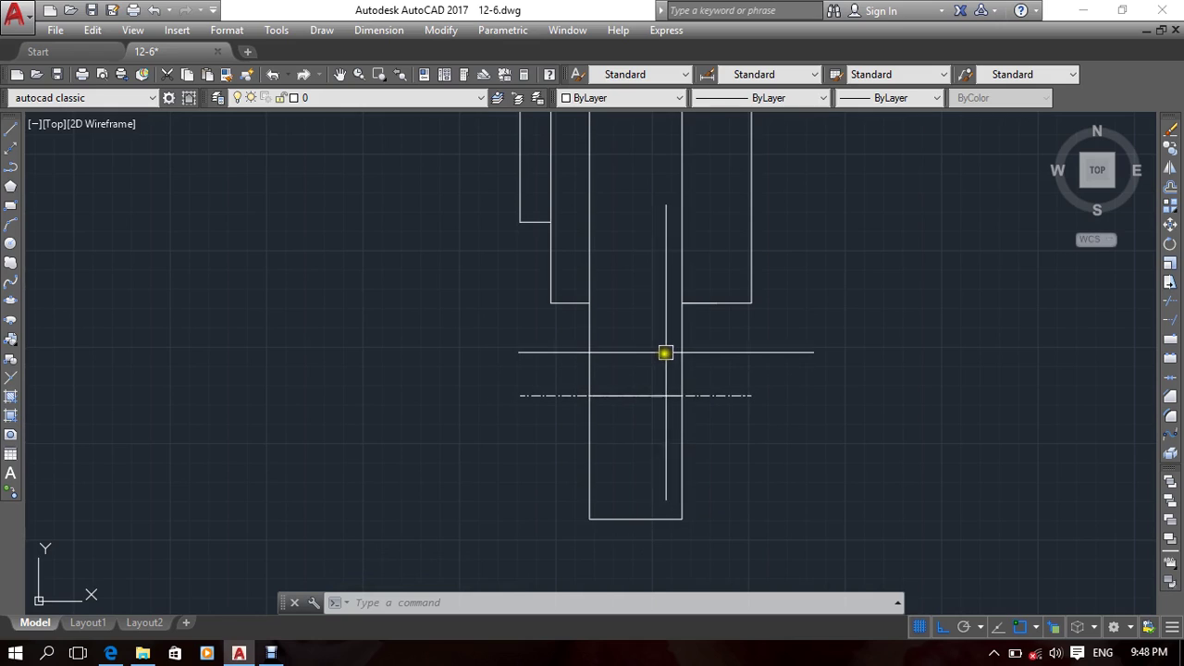
mouse_move(678, 350)
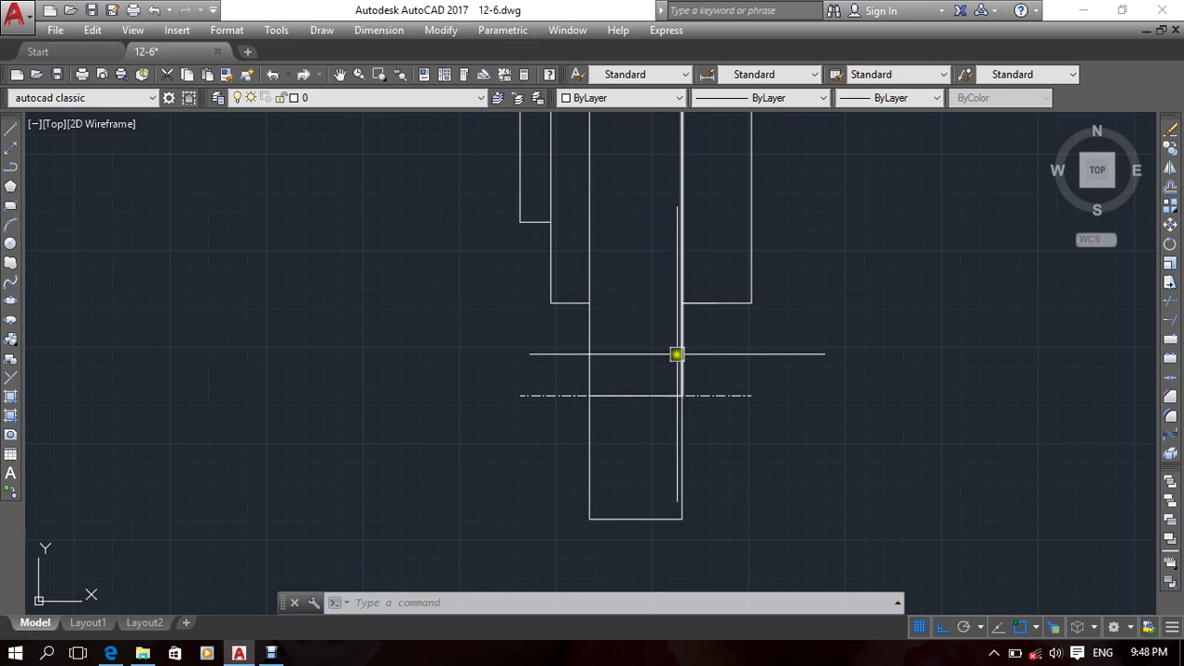
left_click(643, 398)
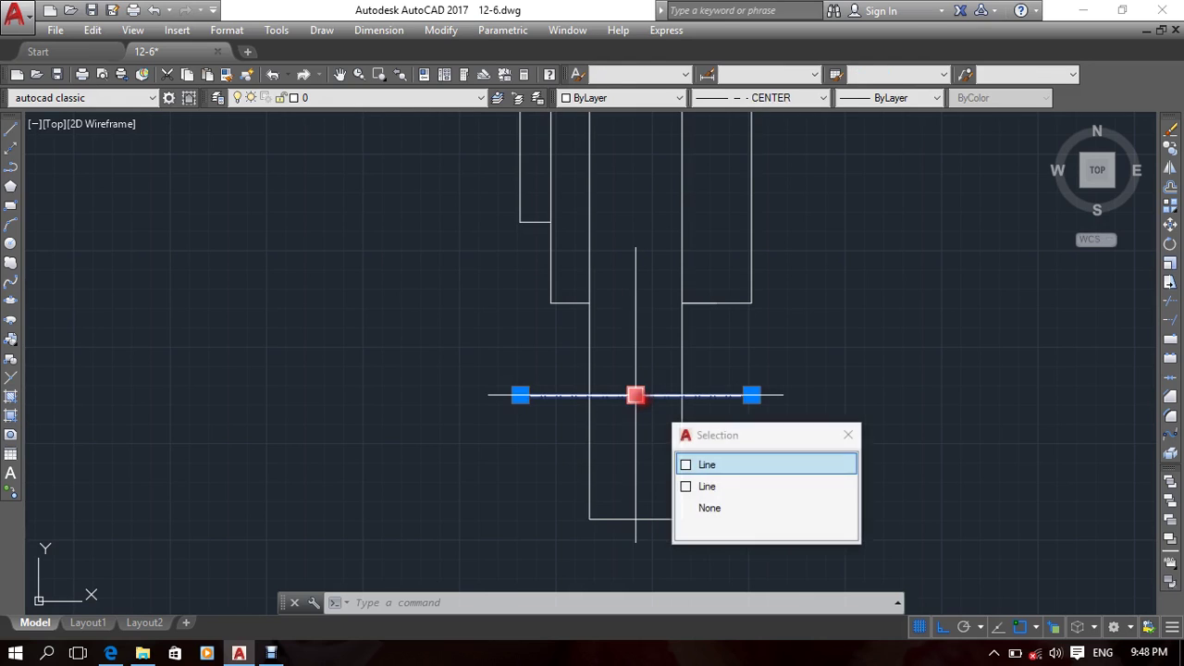
left_click(735, 470)
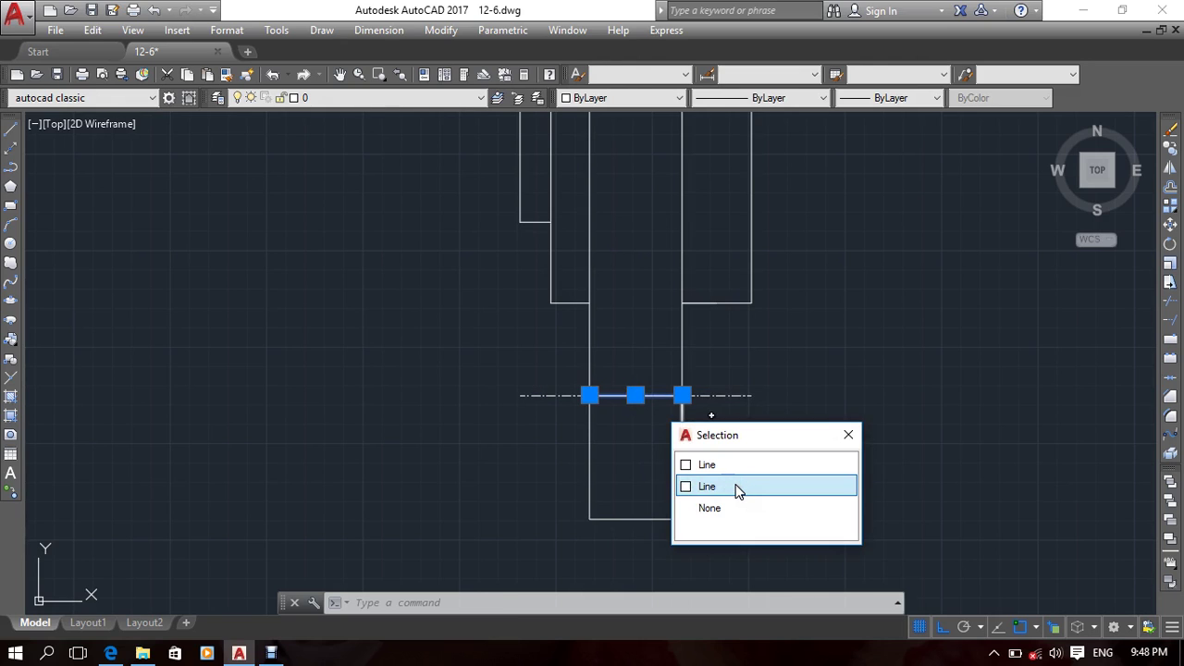
left_click(737, 487)
key("Delete")
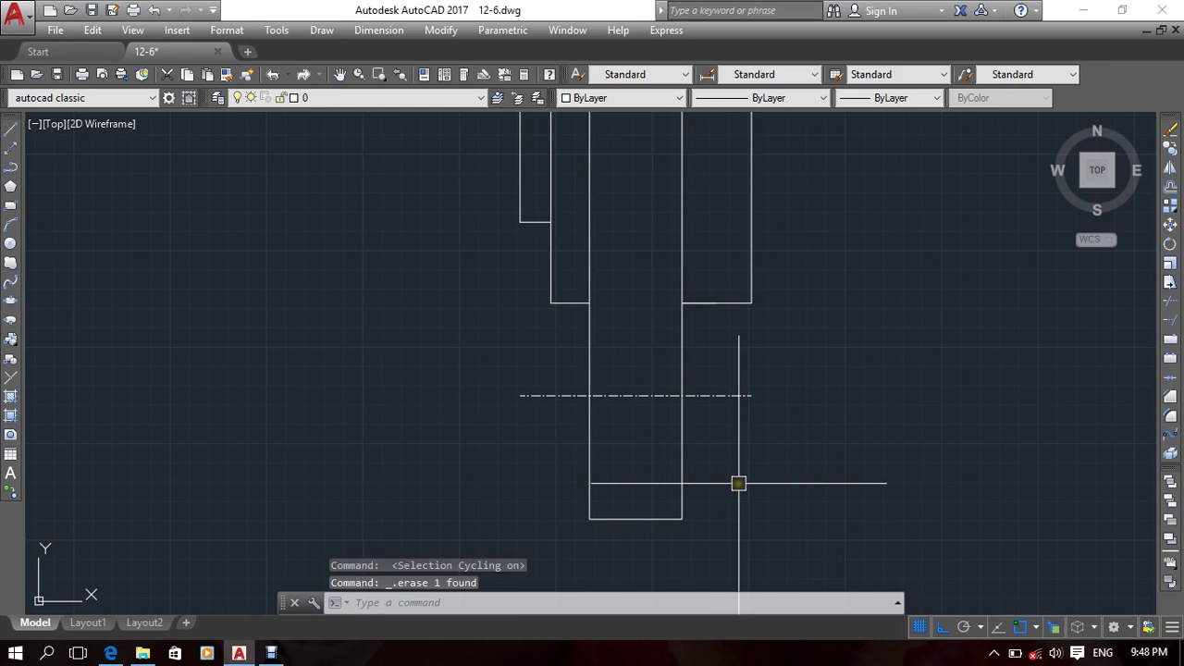
Step: Examine the centre line's dash pattern in the side view at several zoom levels
scroll(648, 447, "up", 4)
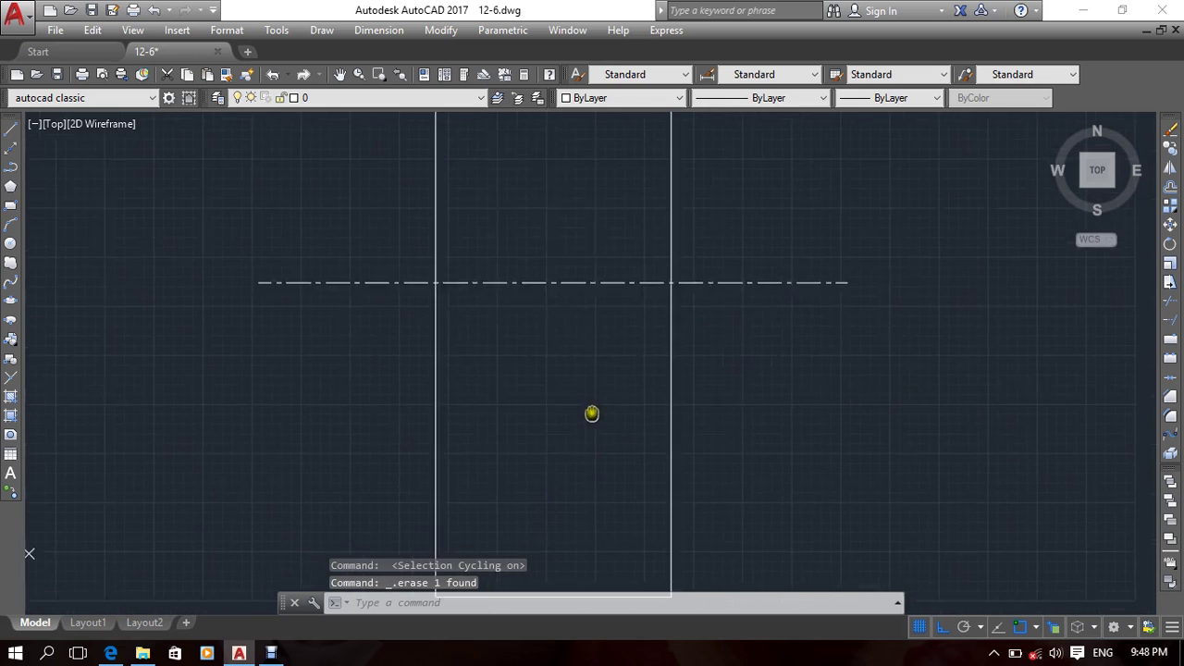
scroll(643, 406, "down", 7)
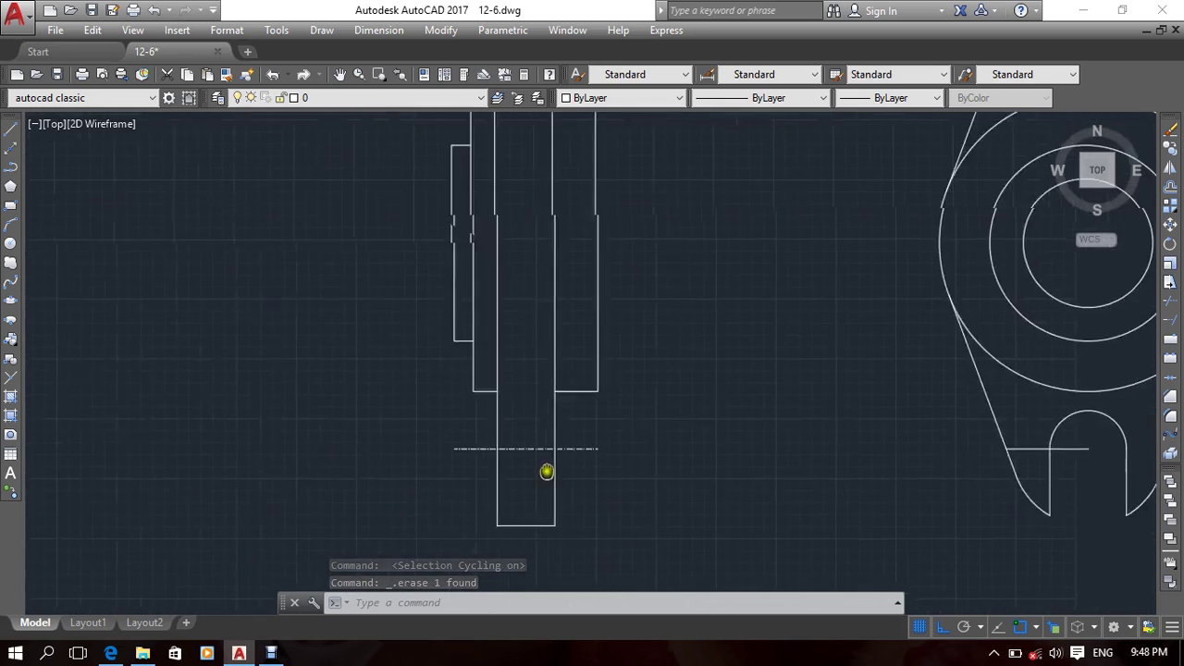
middle_click_drag(609, 462, 574, 450)
scroll(574, 450, "up", 2)
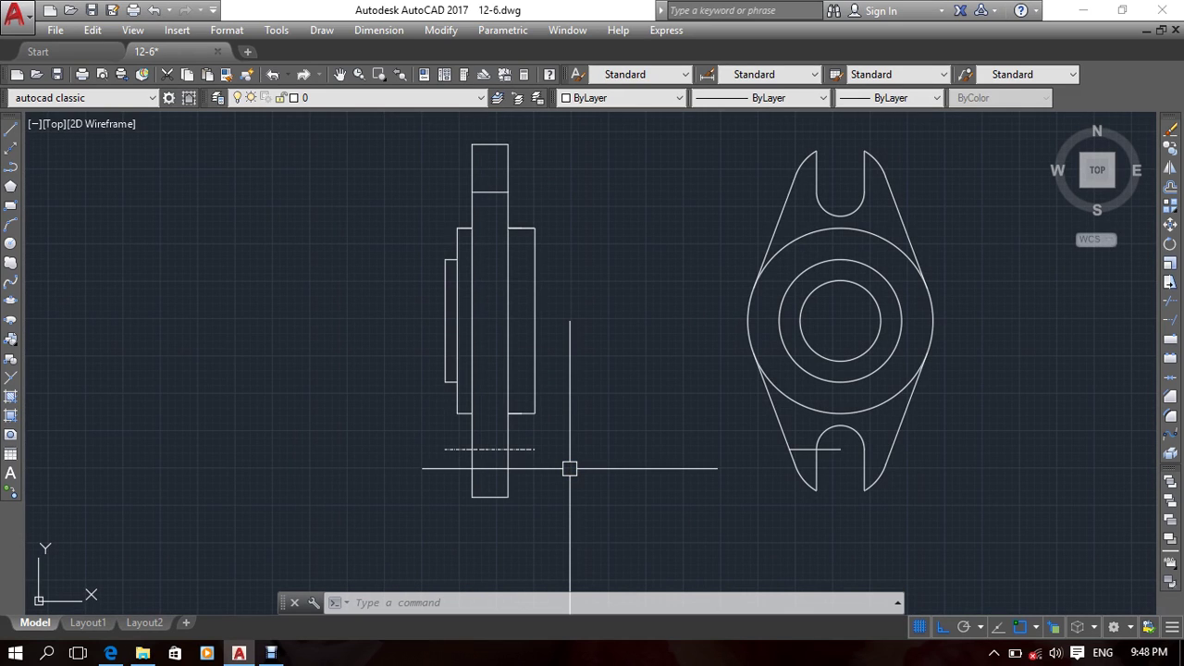
scroll(570, 465, "down", 2)
scroll(571, 463, "up", 5)
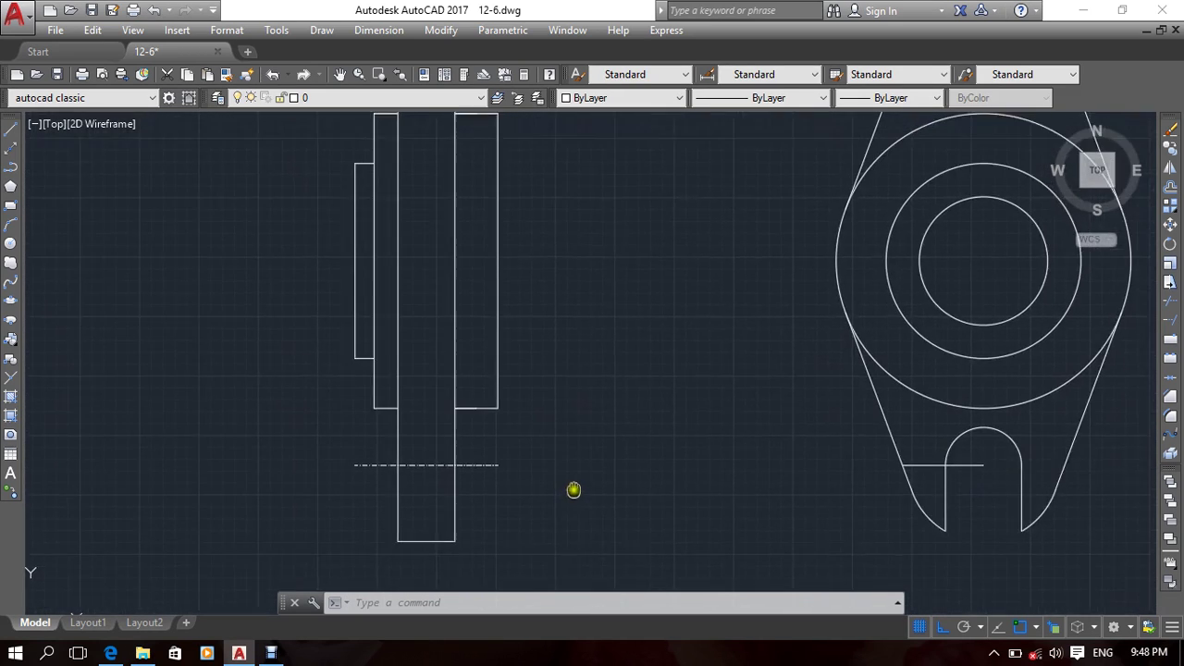
scroll(572, 489, "down", 3)
mouse_move(572, 488)
middle_mouse_down()
mouse_move(514, 491)
mouse_move(536, 490)
middle_mouse_up()
scroll(537, 489, "down", 5)
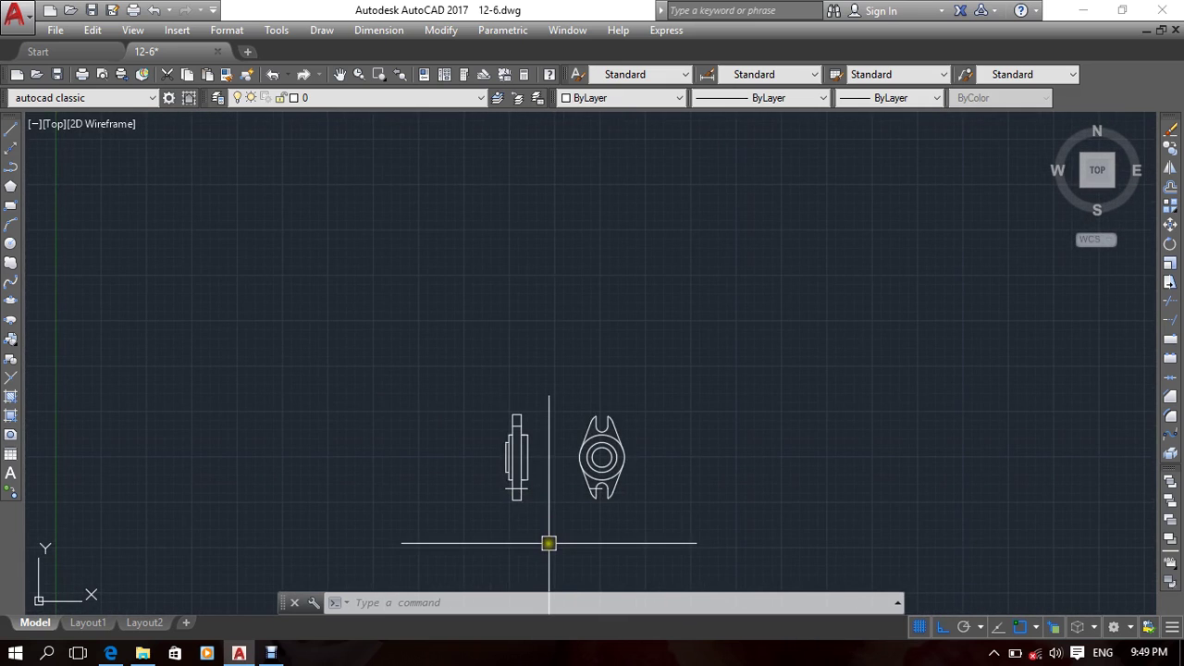
scroll(549, 538, "up", 8)
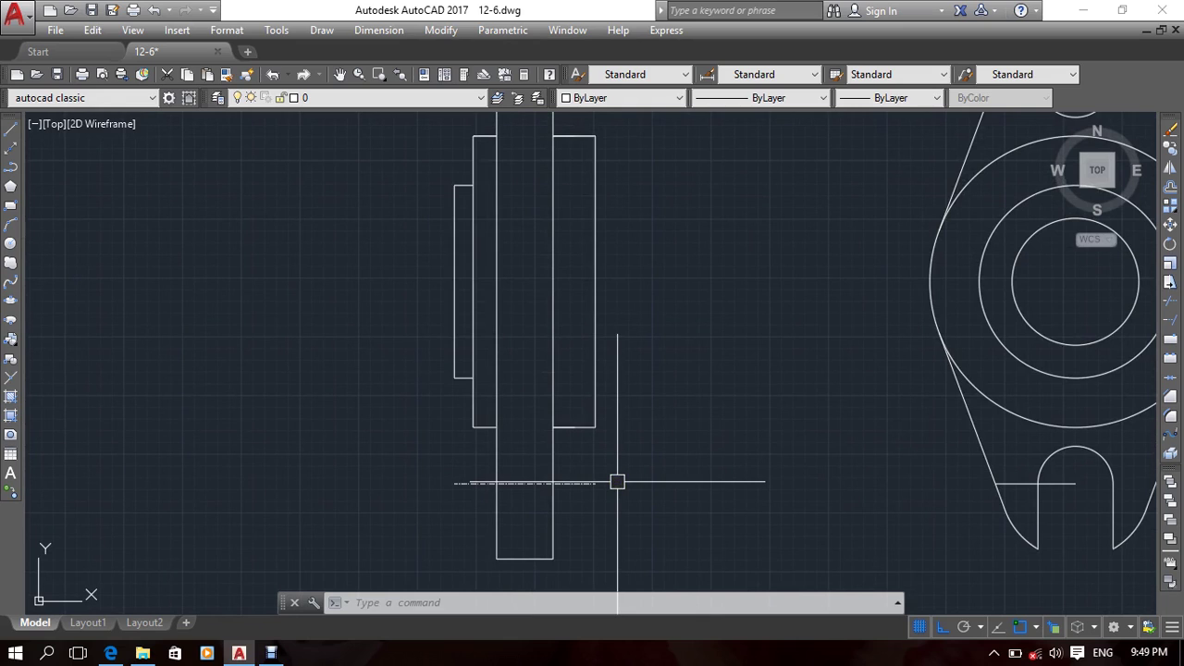
middle_click_drag(624, 463, 662, 480)
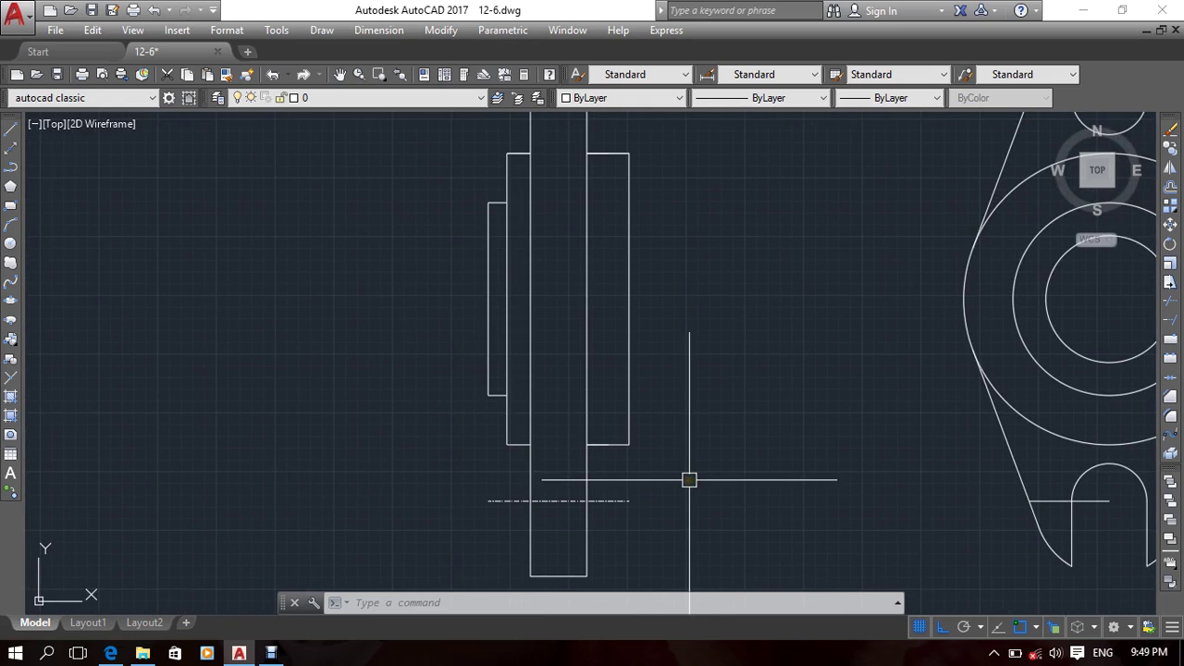
Step: Set the drawing's global linetype scale factor to 3 with LTSCALE
type("LTS")
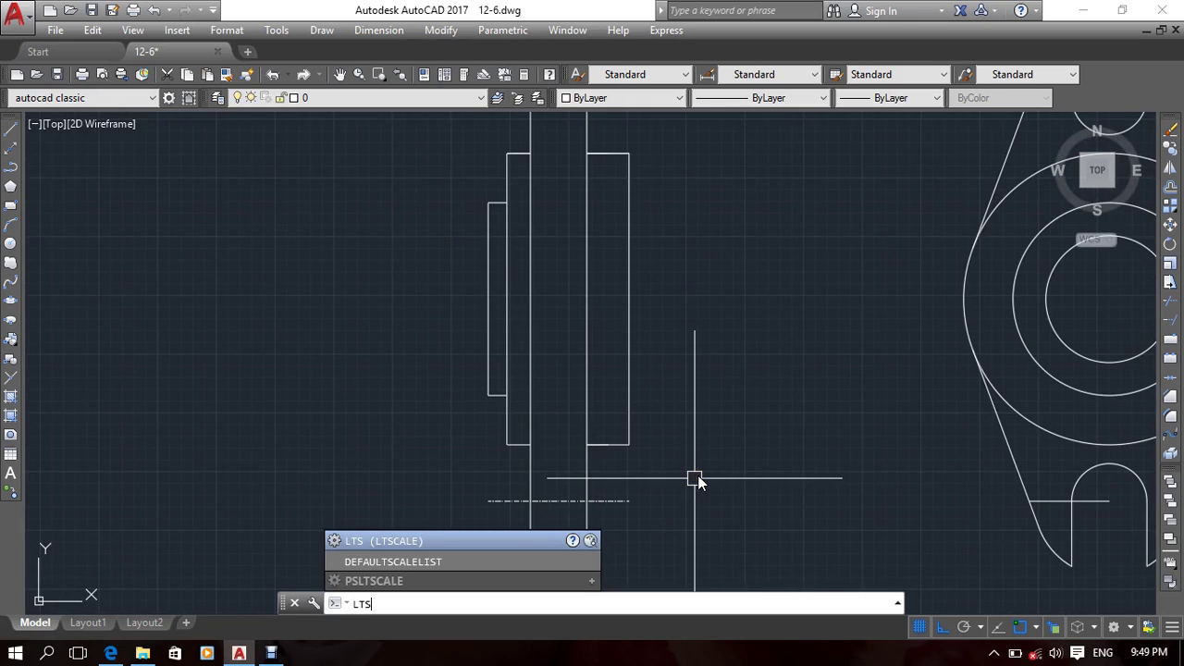
key("Return")
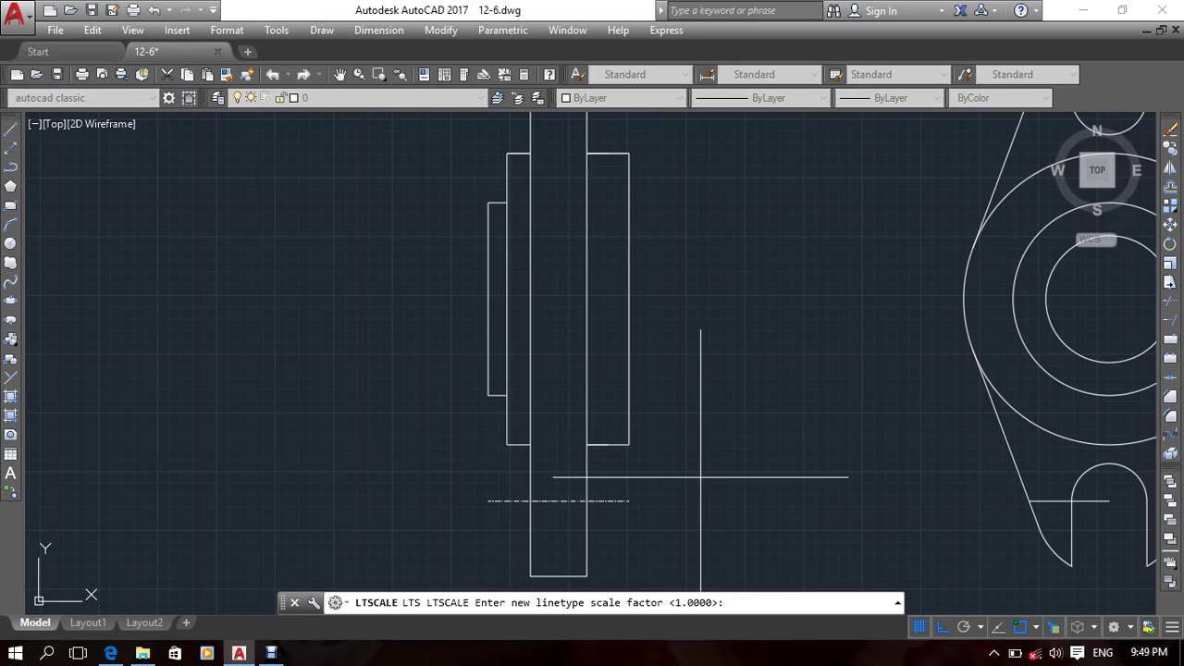
key("Return")
scroll(505, 532, "up", 2)
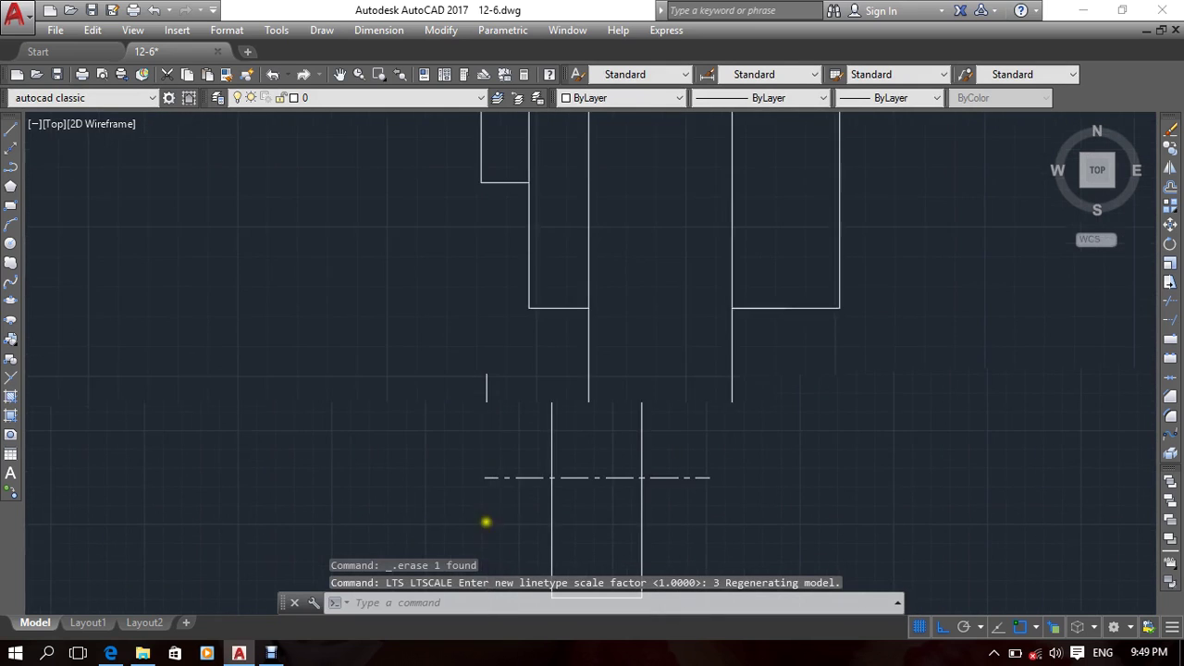
scroll(487, 521, "down", 2)
scroll(460, 455, "down", 2)
scroll(481, 471, "up", 2)
scroll(489, 417, "down", 3)
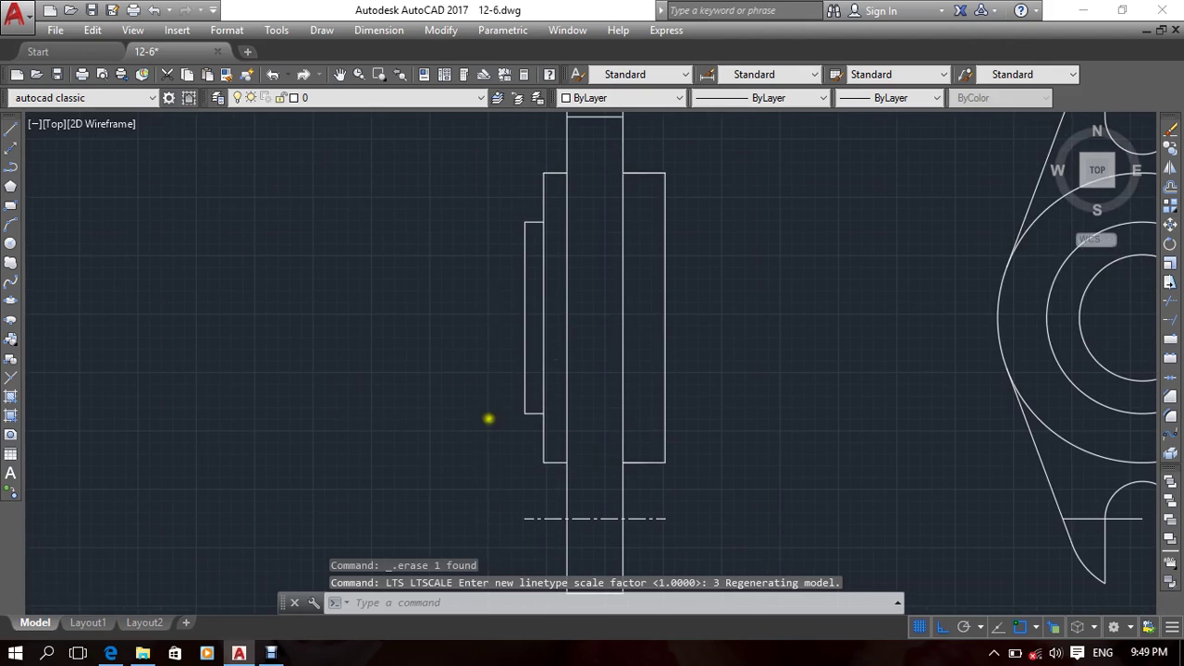
Step: Draw two horizontal projection lines from the front view's innermost circle, at its highest and lowest points, across past the side view
middle_click_drag(505, 471, 524, 444)
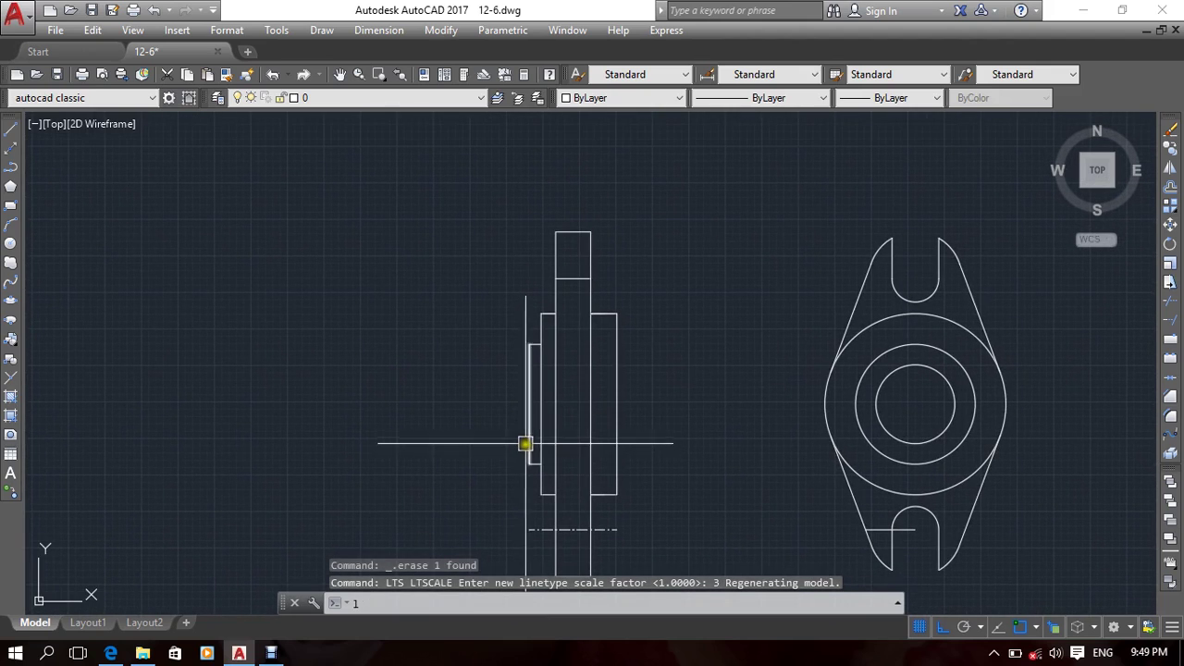
type("L")
key("Return")
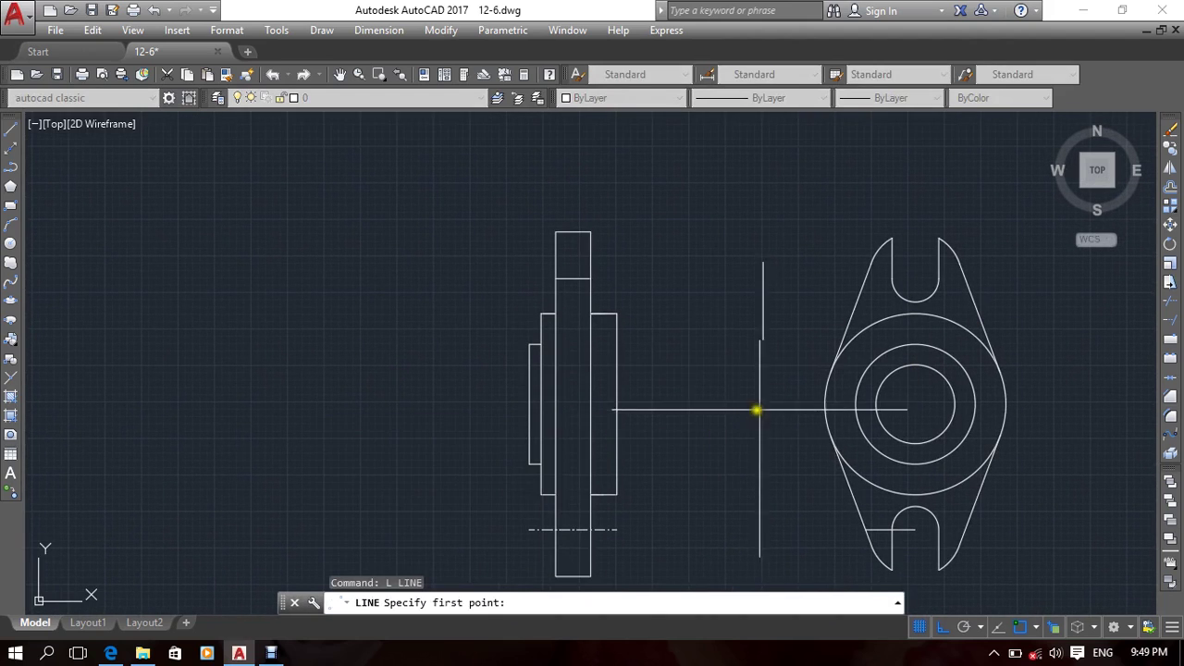
left_click(842, 367)
left_click(442, 407)
key("Return")
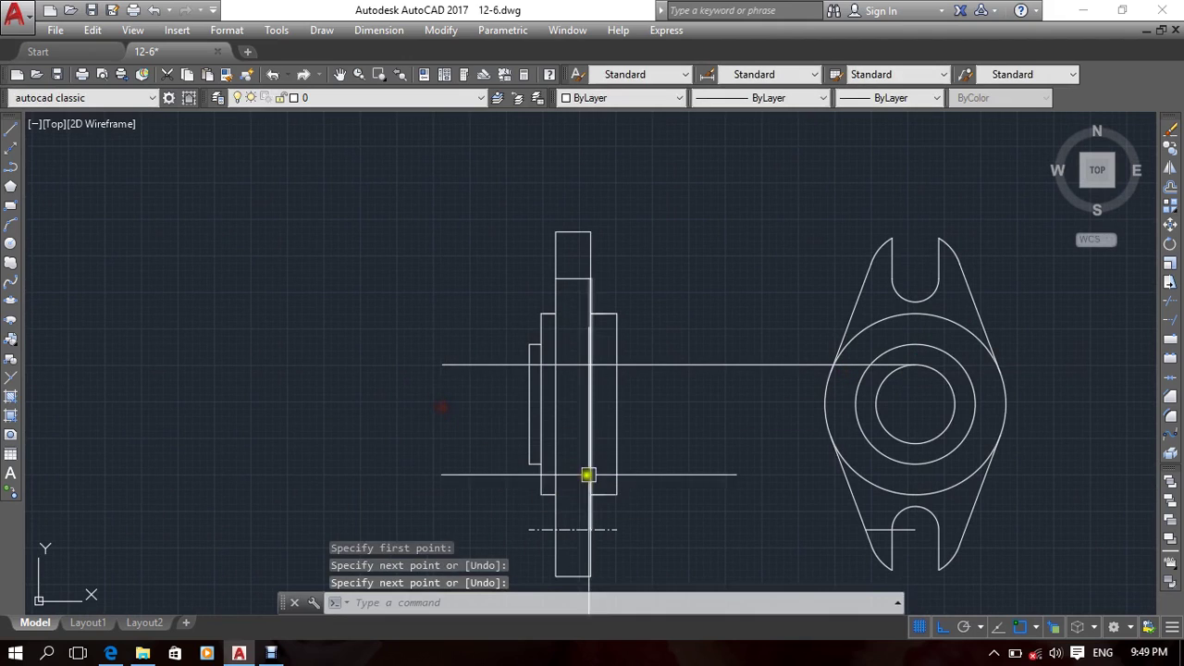
key("Return")
left_click(900, 444)
left_click(397, 481)
key("Return")
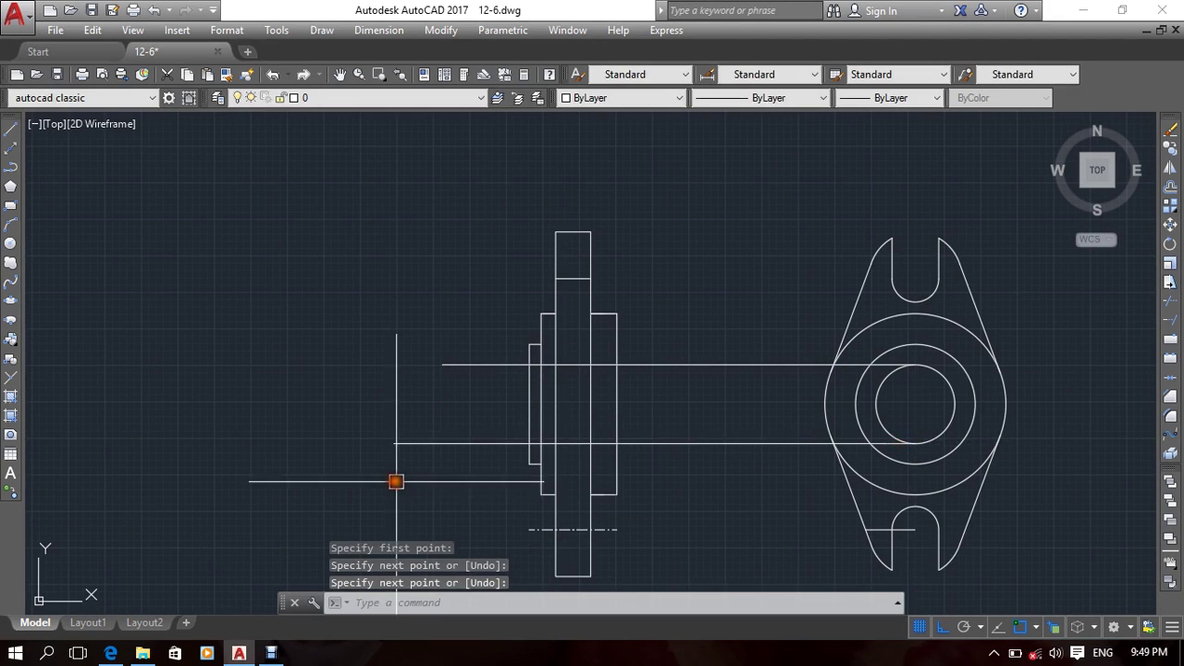
Step: Trim both projection lines where they extend past the side view's outer left edge and inside its right-hand flange
type("tr")
key("Return")
key("Return")
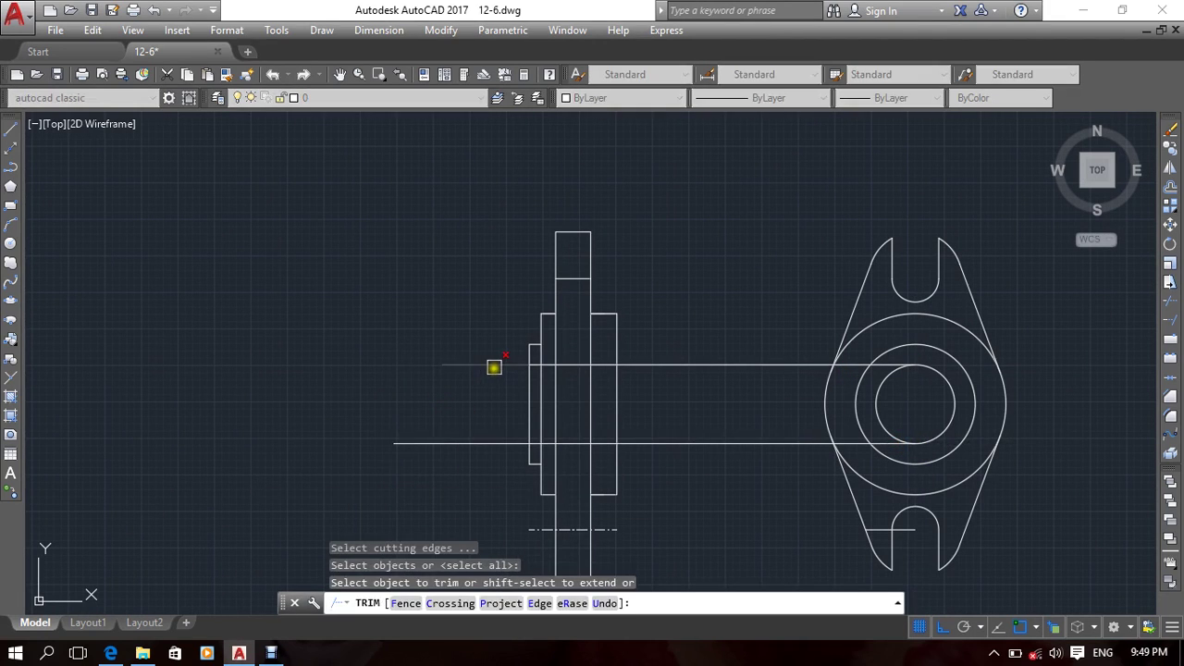
left_click(494, 367)
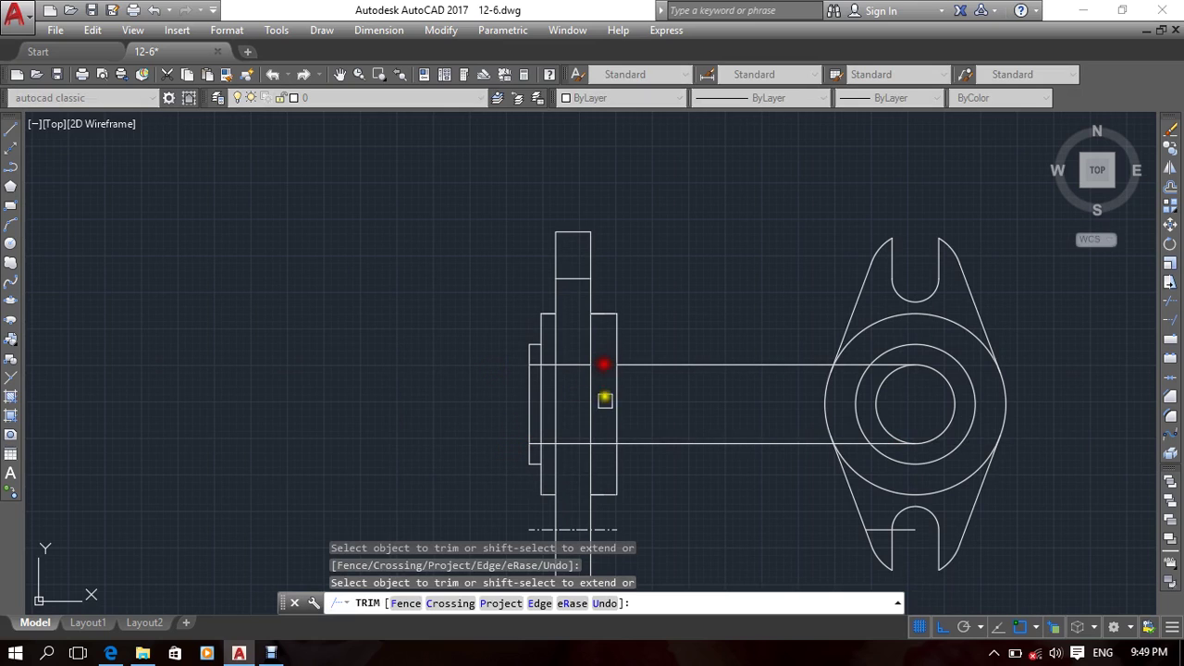
key("Escape")
Step: Erase the two leftover projection line pieces between the side view and the front view
left_click(689, 460)
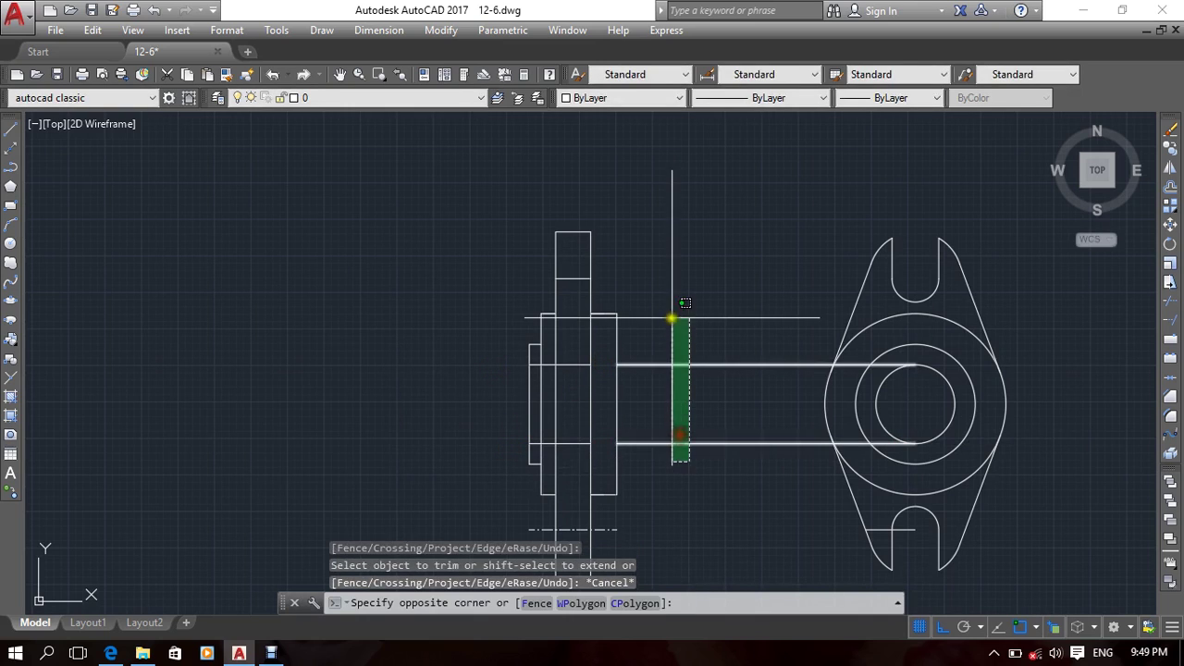
left_click(674, 318)
key("Delete")
Step: Assign the HIDDEN linetype to the two horizontal bore lines in the side view
scroll(629, 400, "up", 5)
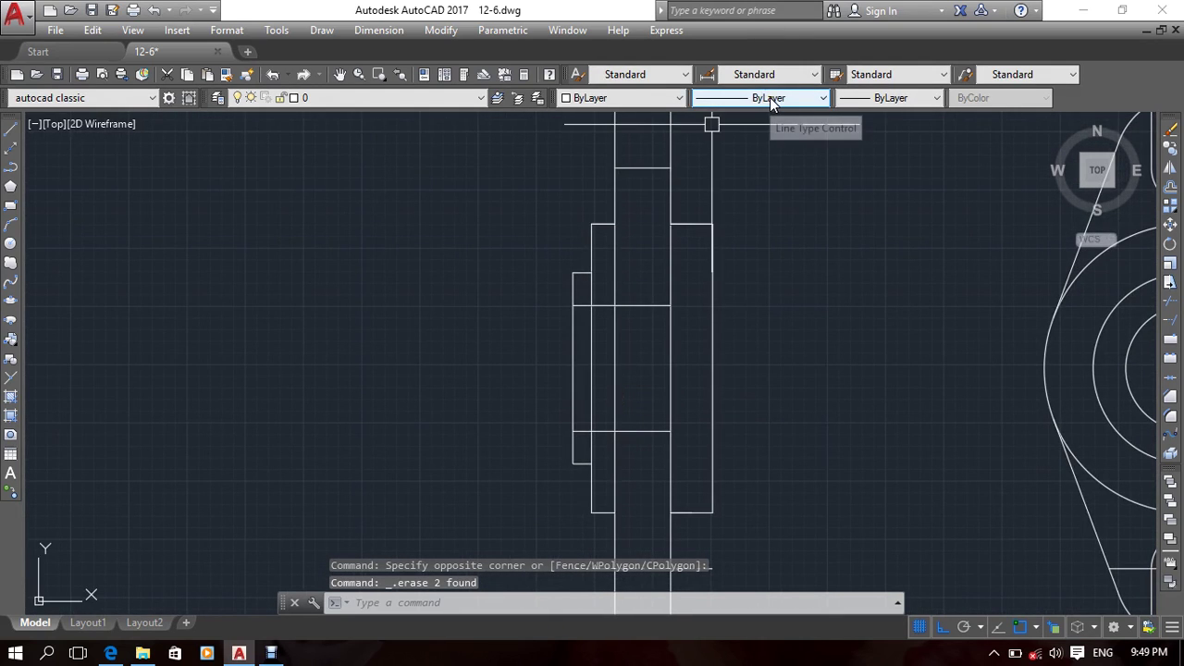
left_click(659, 290)
left_click(655, 336)
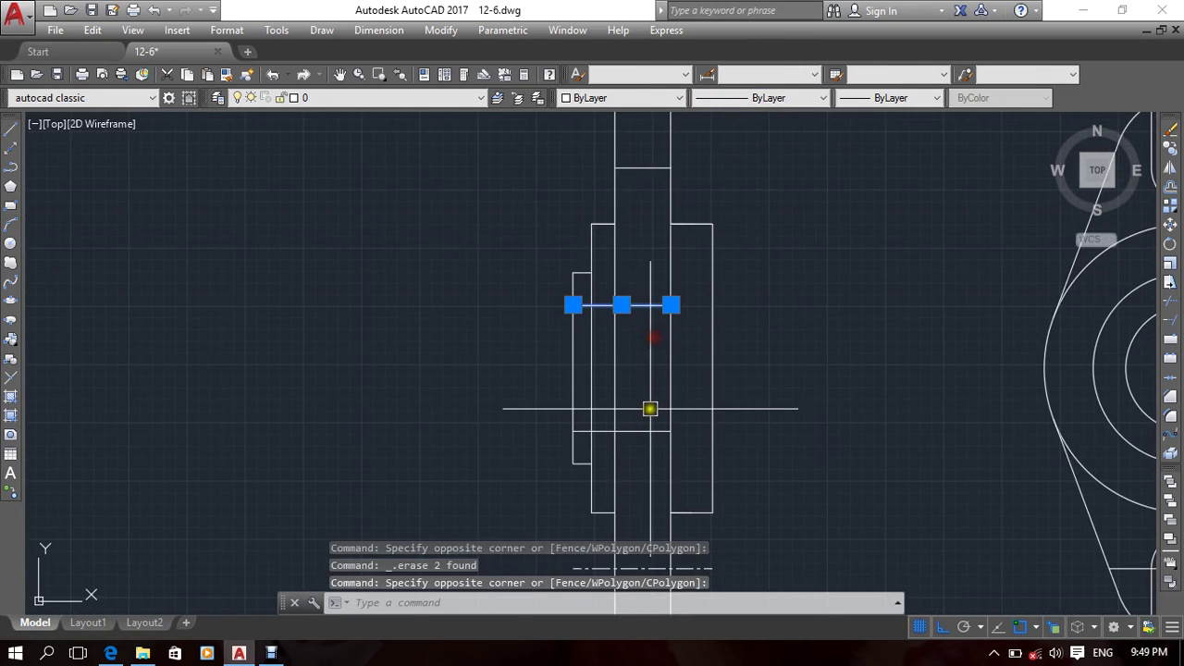
left_click(649, 410)
left_click(626, 459)
left_click(777, 99)
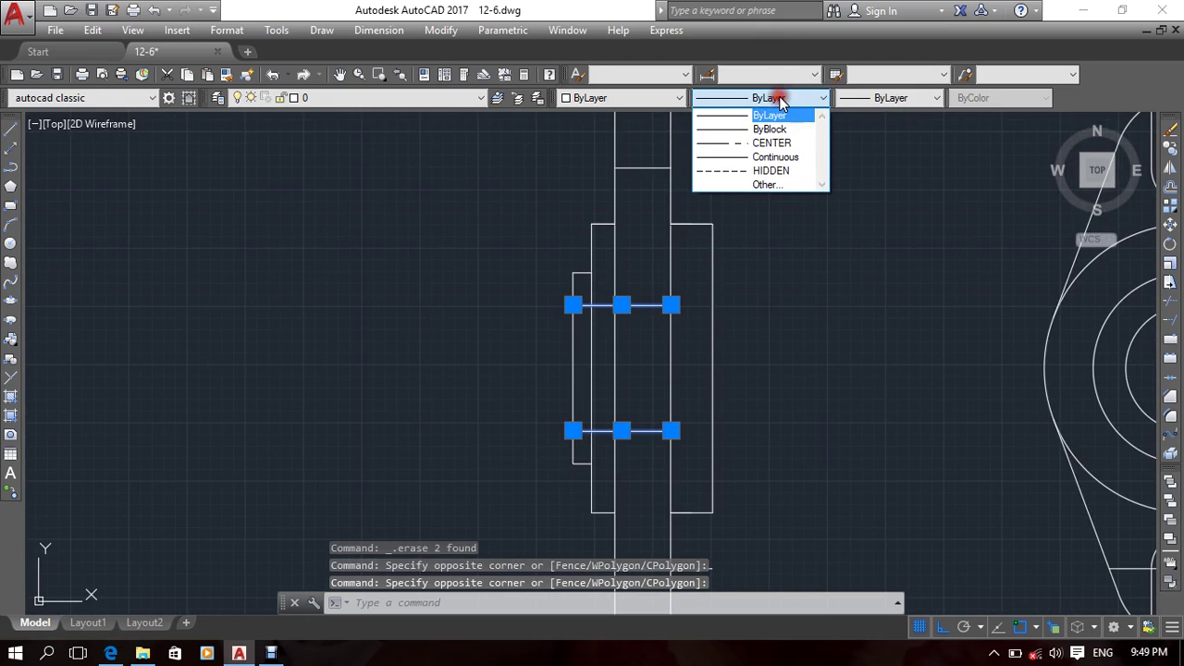
left_click(782, 171)
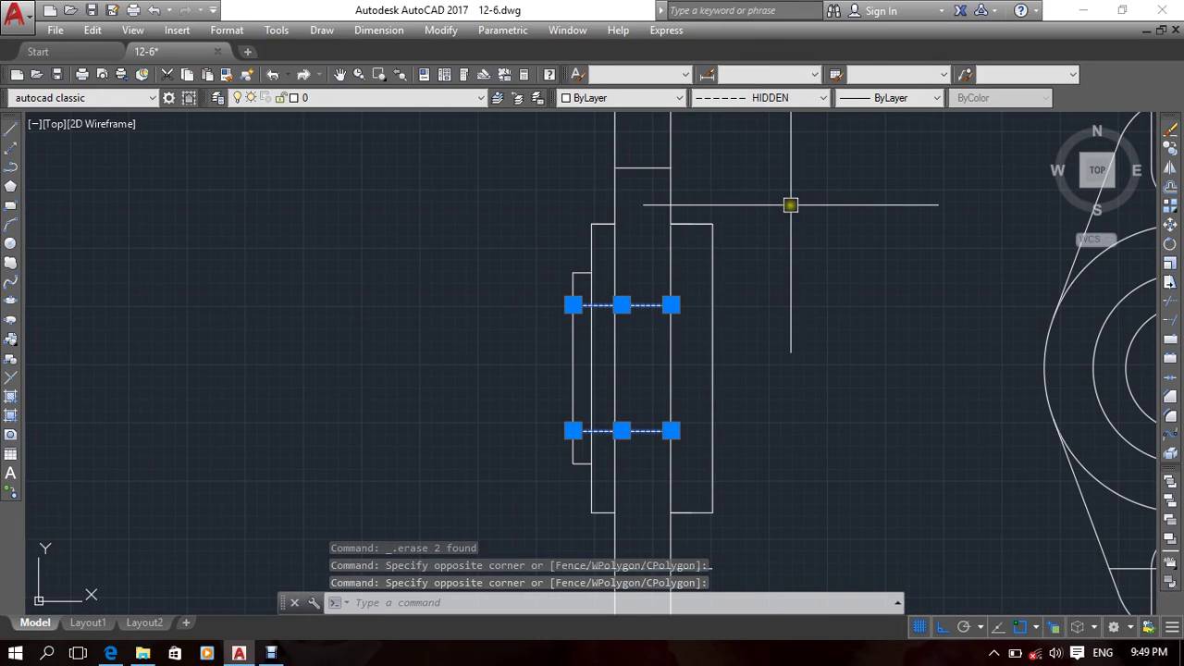
key("Escape")
Step: Set the linetype scale of the two hidden bore lines to 3 in their properties
scroll(775, 339, "down", 2)
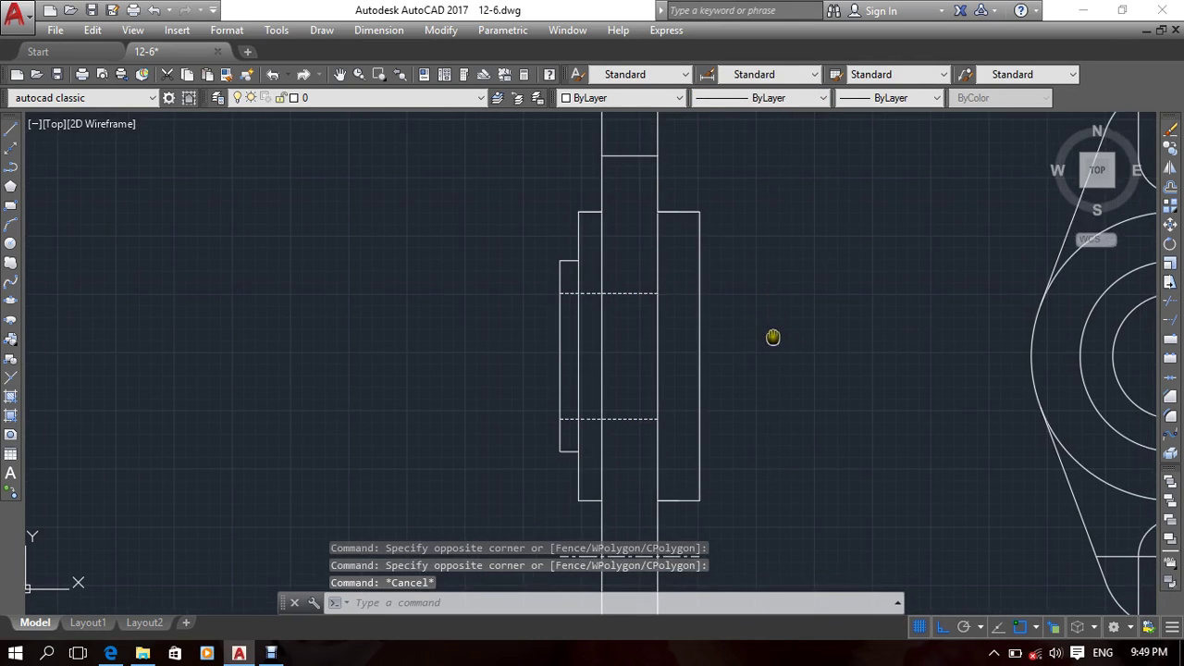
scroll(741, 349, "up", 2)
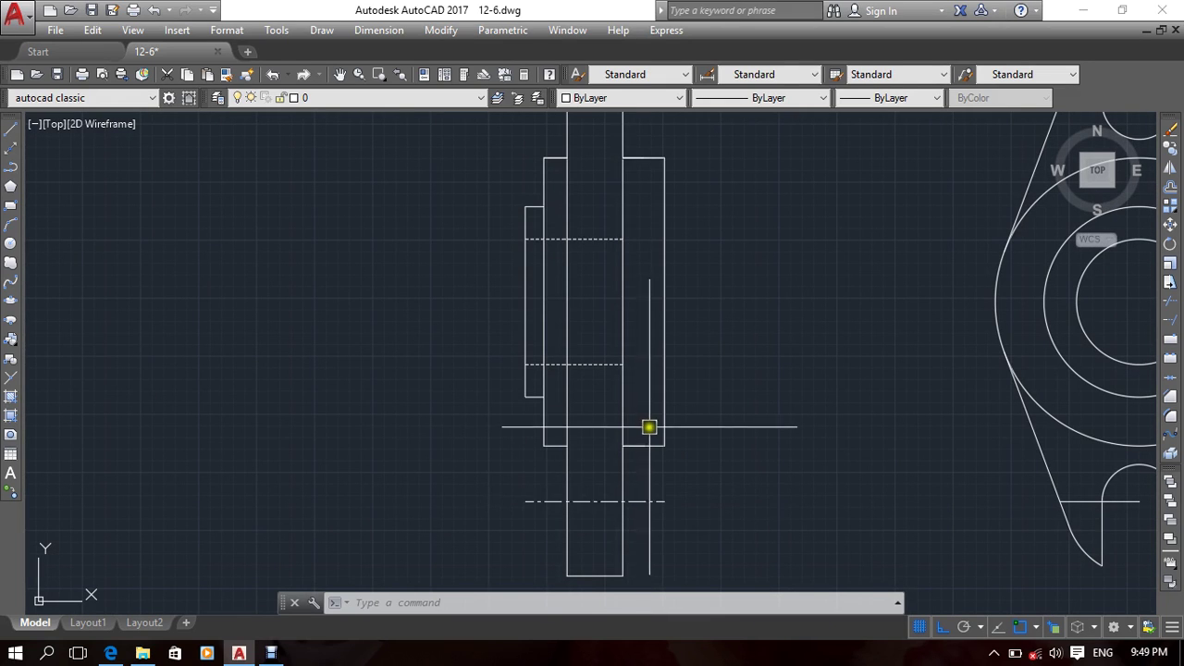
left_click(606, 405)
left_click(605, 233)
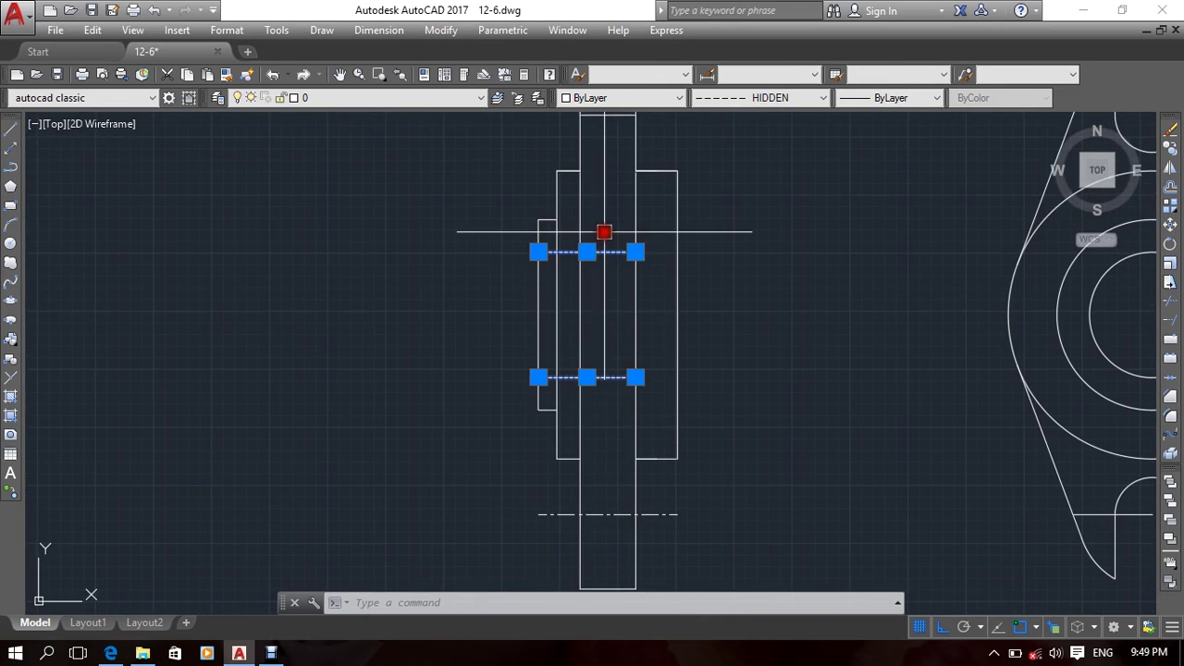
right_click(325, 318)
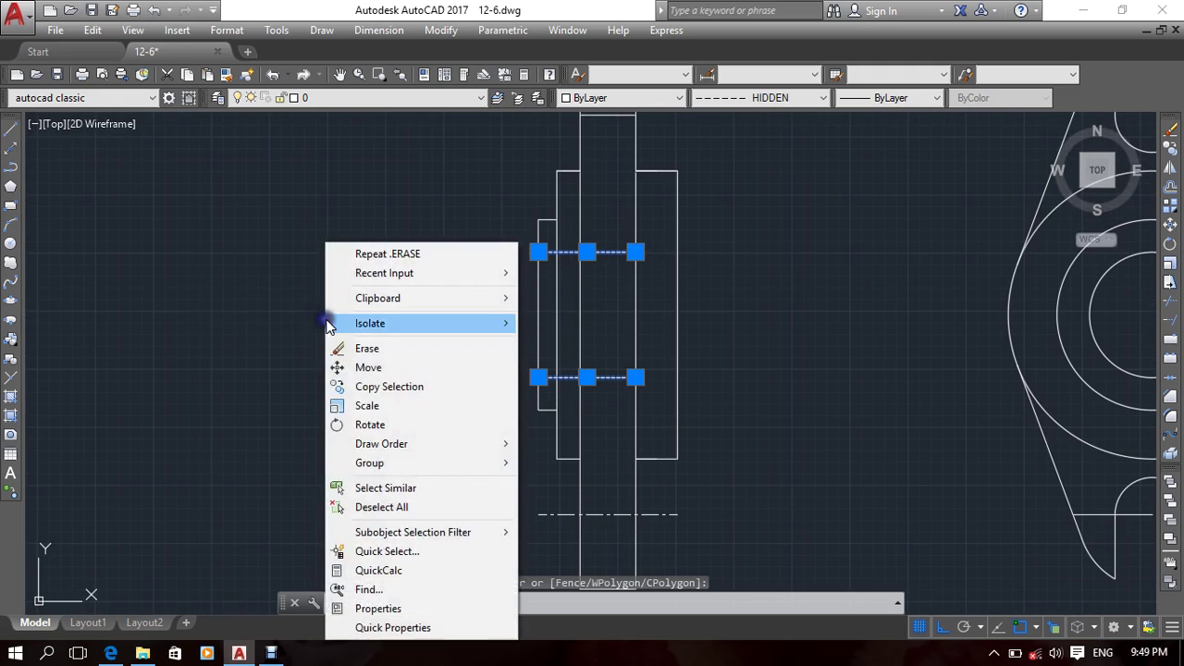
left_click(380, 608)
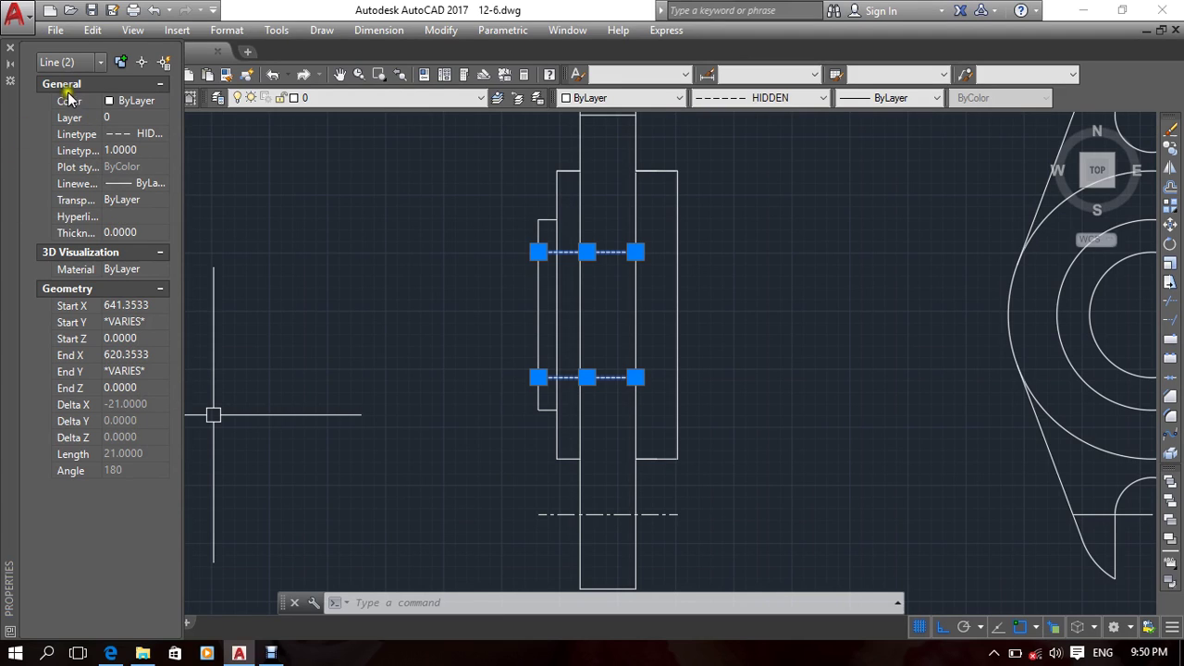
left_click(130, 153)
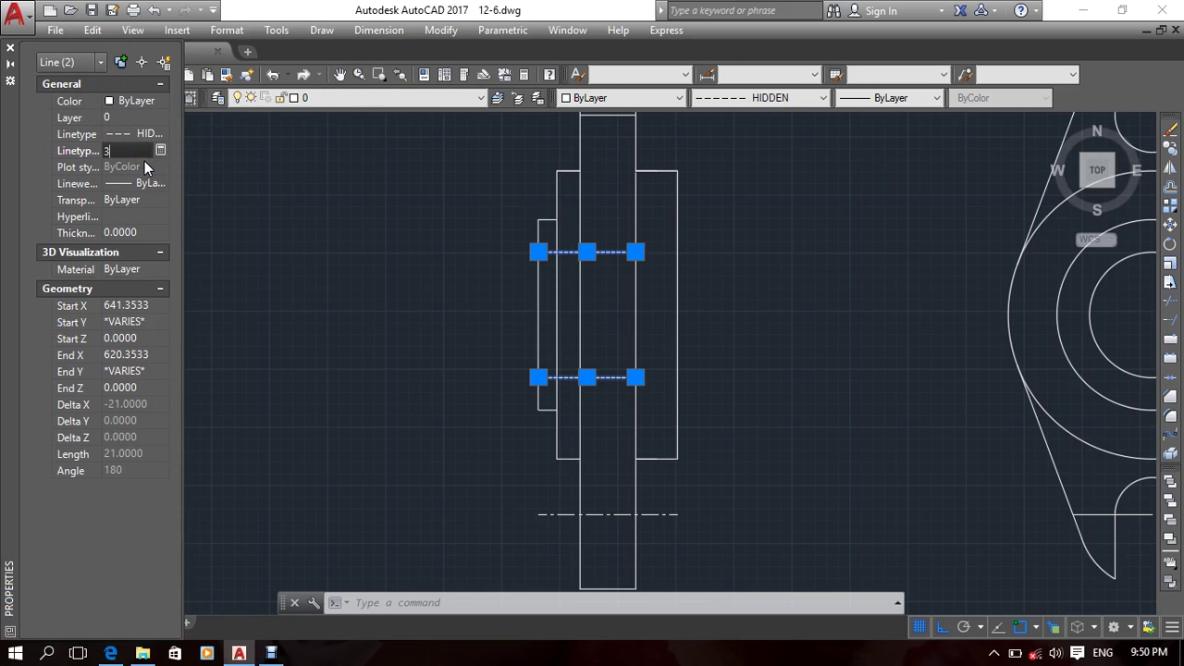
key("Return")
left_click(12, 48)
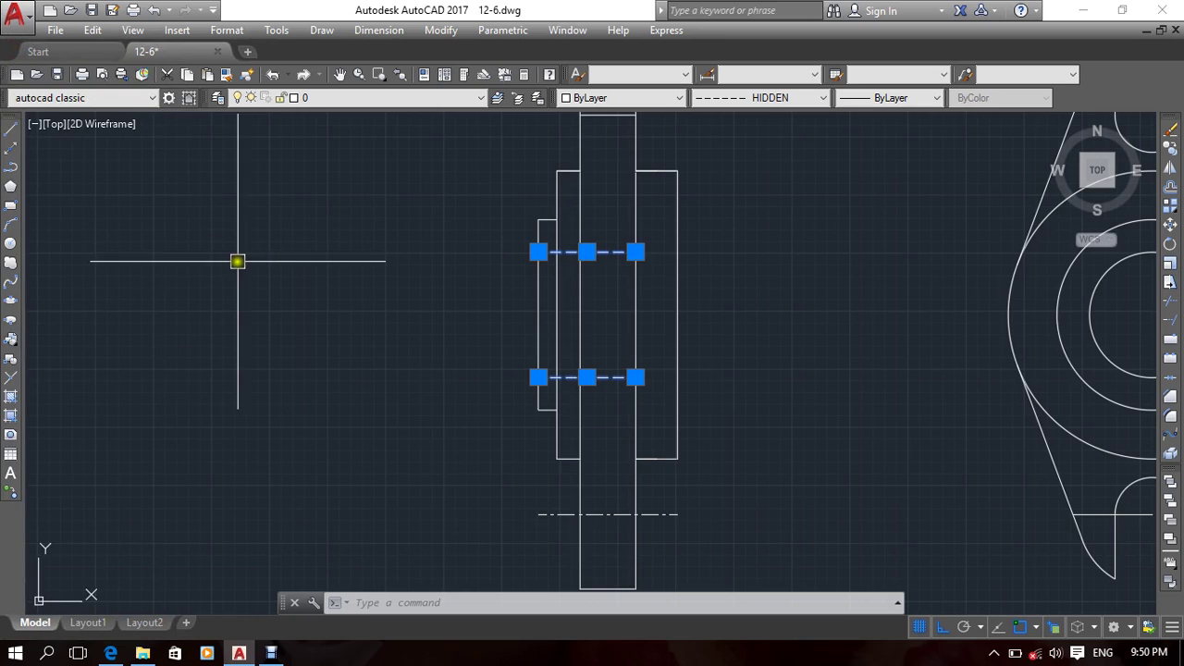
key("Escape")
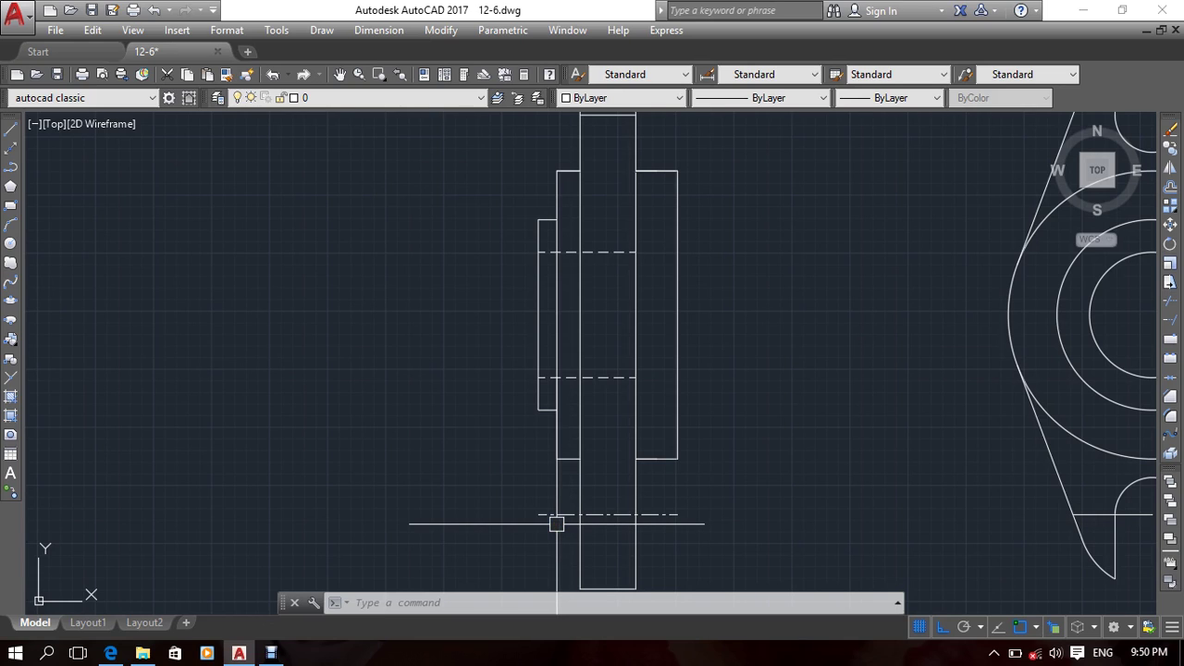
Step: Set the color of the vertical line along the central plate's right edge in the side view to Green
middle_click_drag(482, 446, 471, 438)
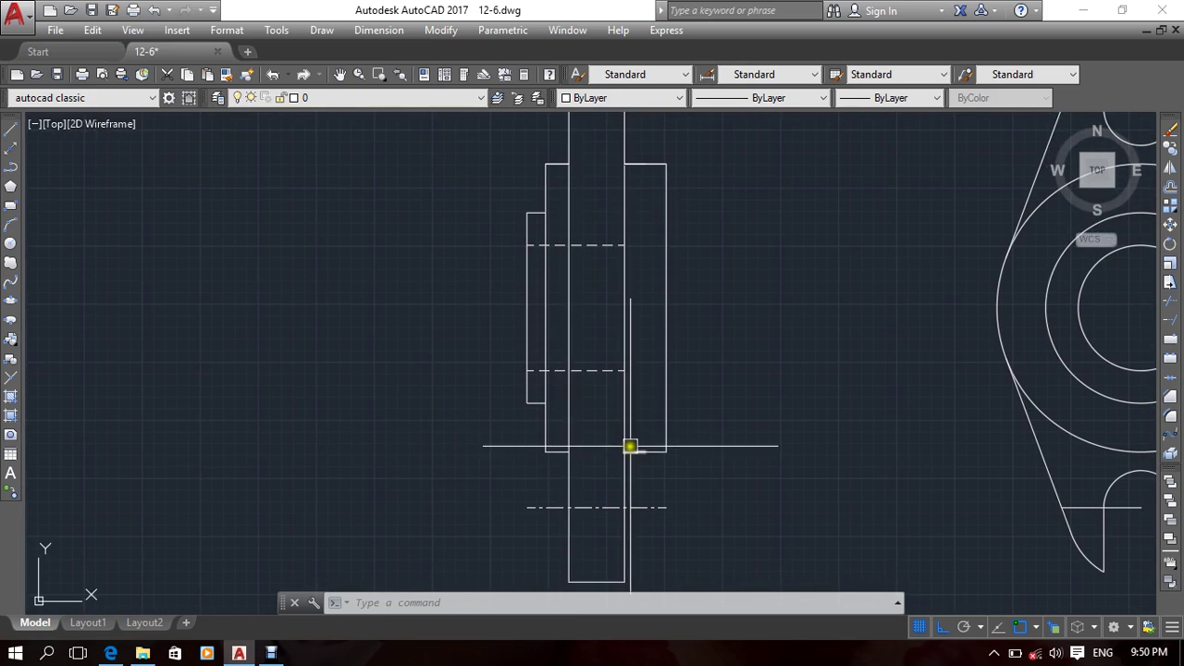
mouse_move(623, 422)
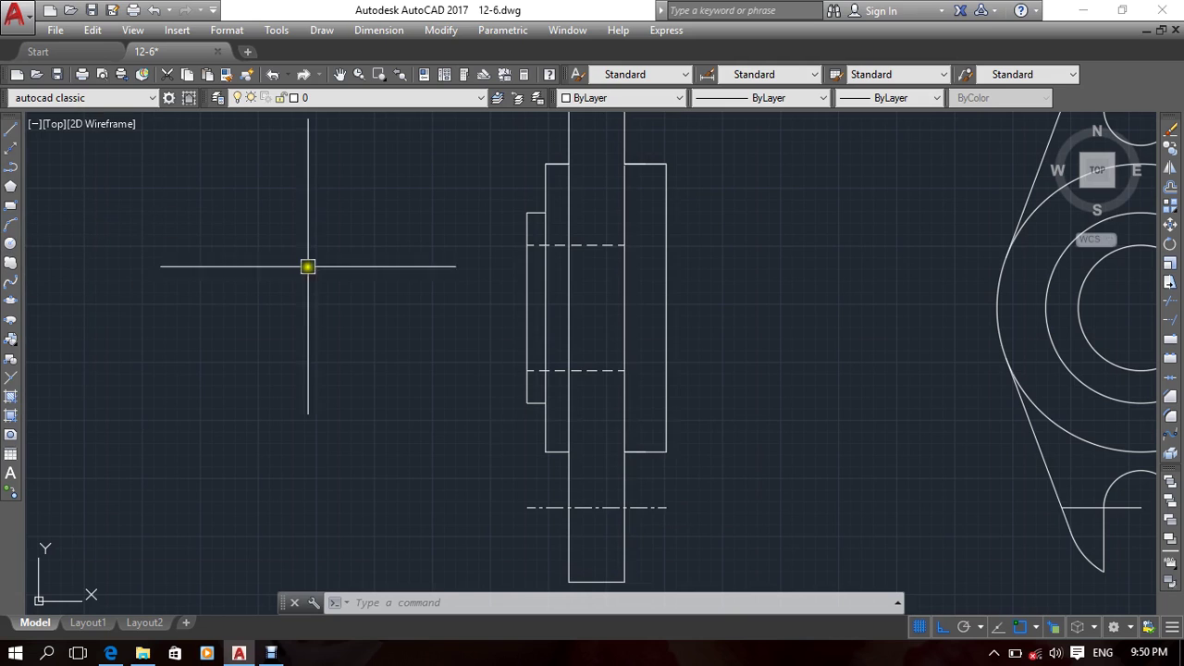
middle_click_drag(509, 269, 489, 303)
scroll(495, 313, "down", 3)
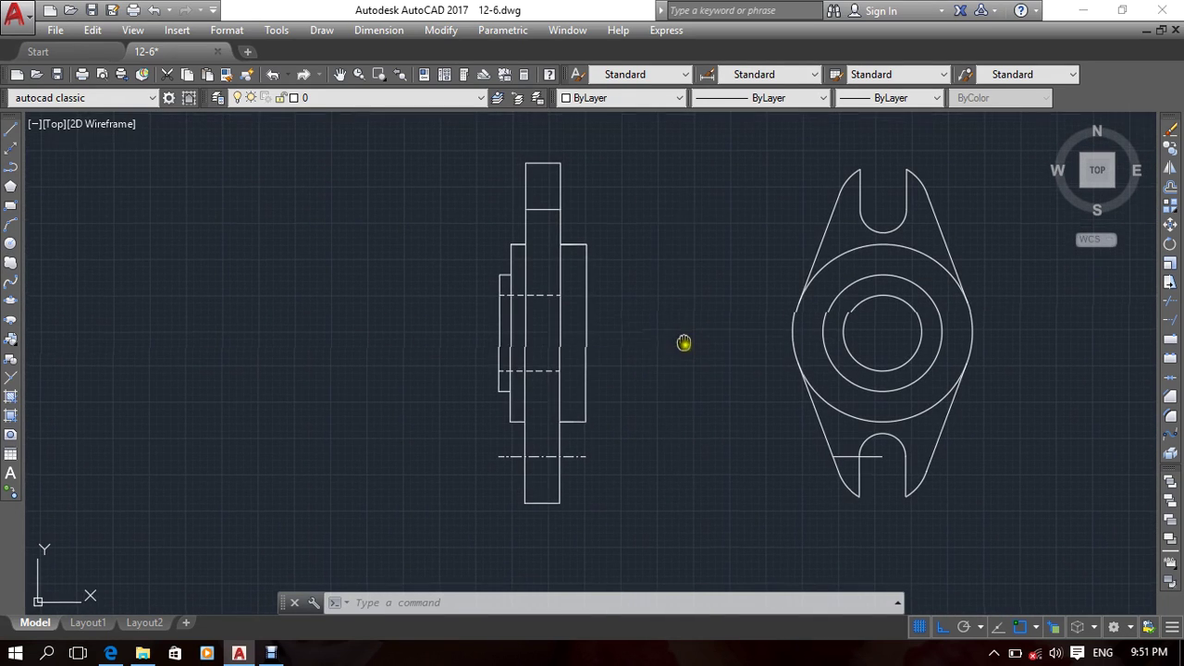
scroll(686, 350, "down", 3)
scroll(624, 396, "up", 3)
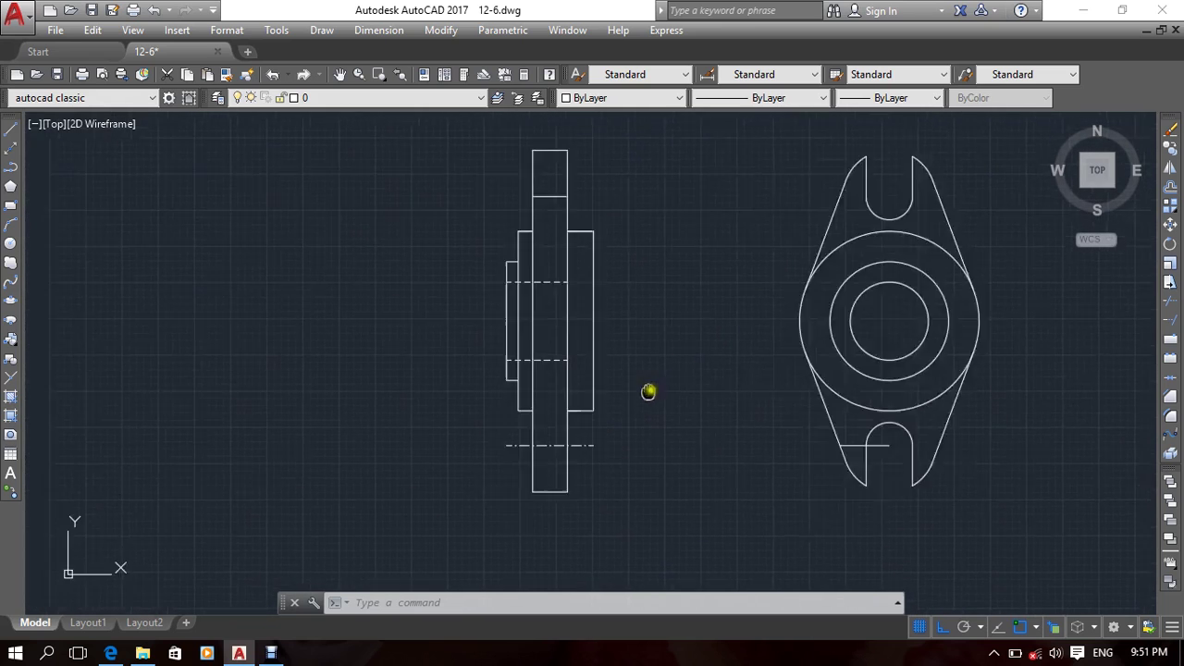
left_click(603, 408)
left_click(679, 97)
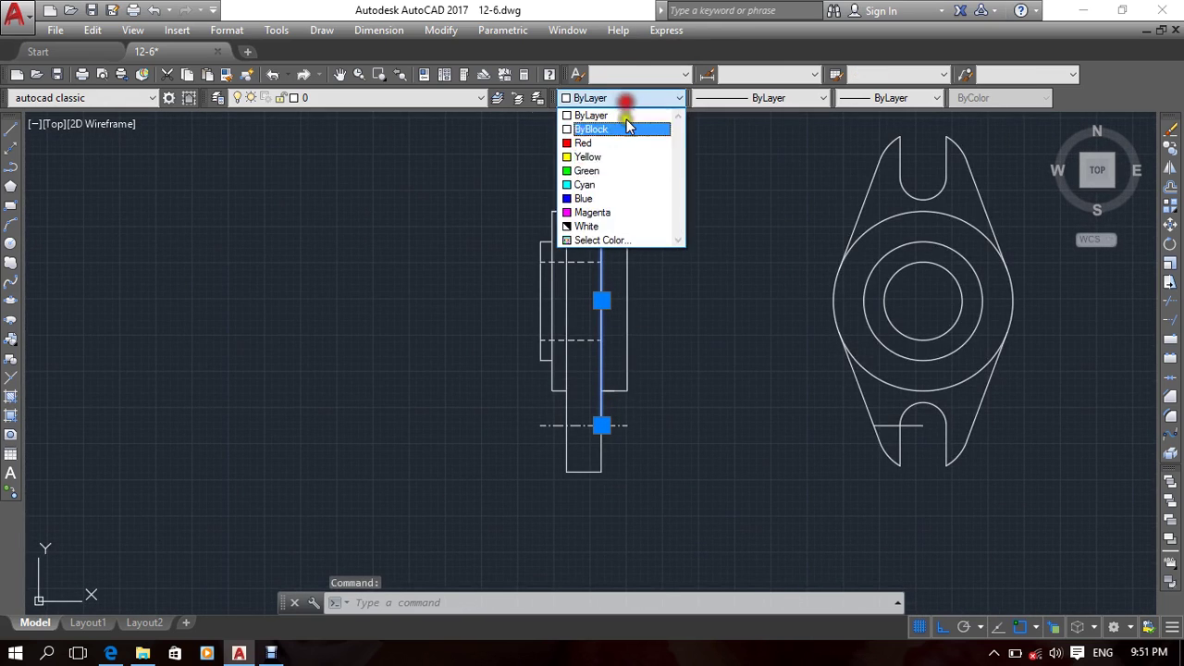
left_click(609, 171)
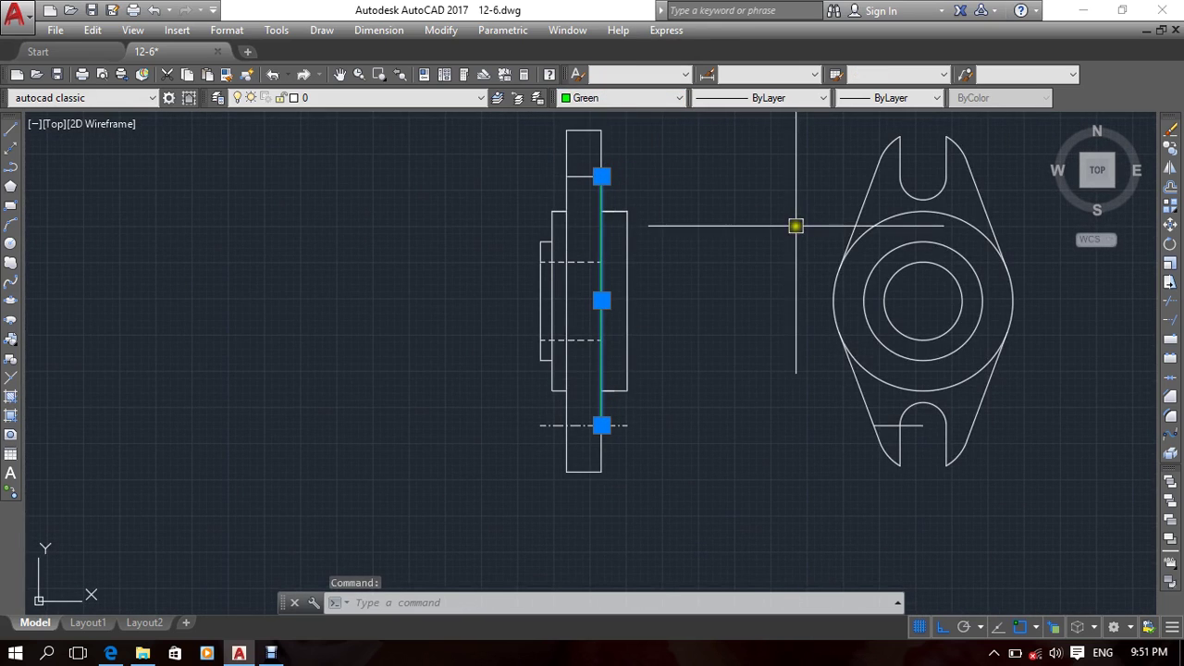
key("Escape")
key("Escape")
Step: Assign a 0.30 mm lineweight to the green vertical line in the side view
scroll(740, 231, "up", 1)
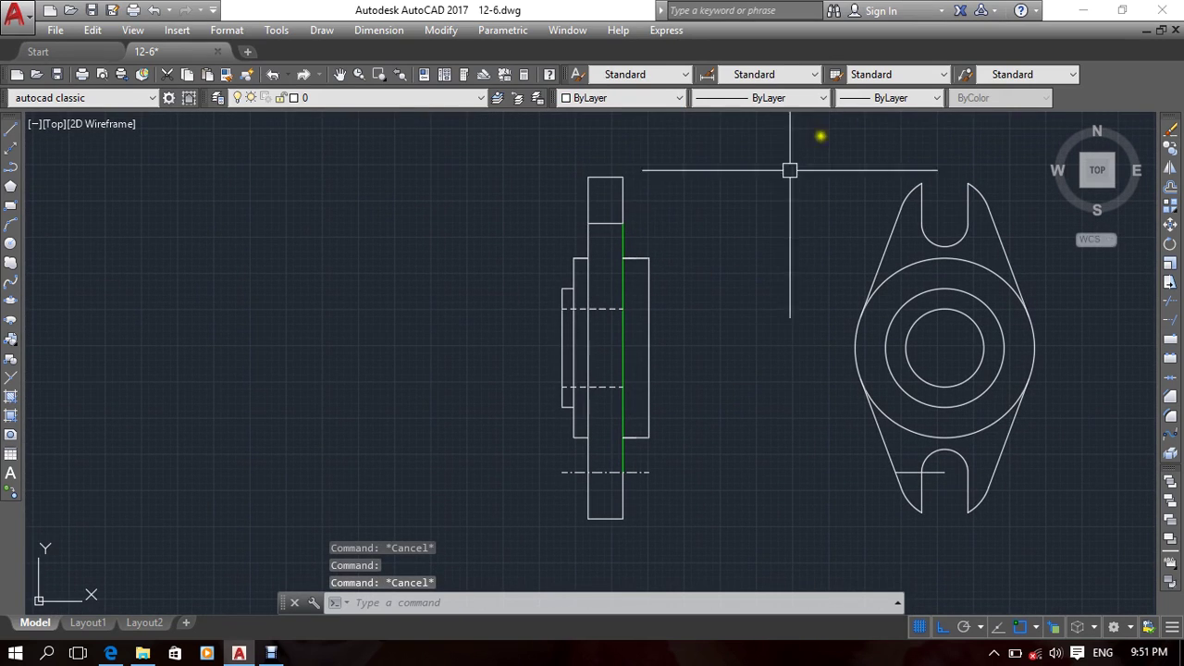
scroll(622, 279, "up", 2)
left_click(623, 279)
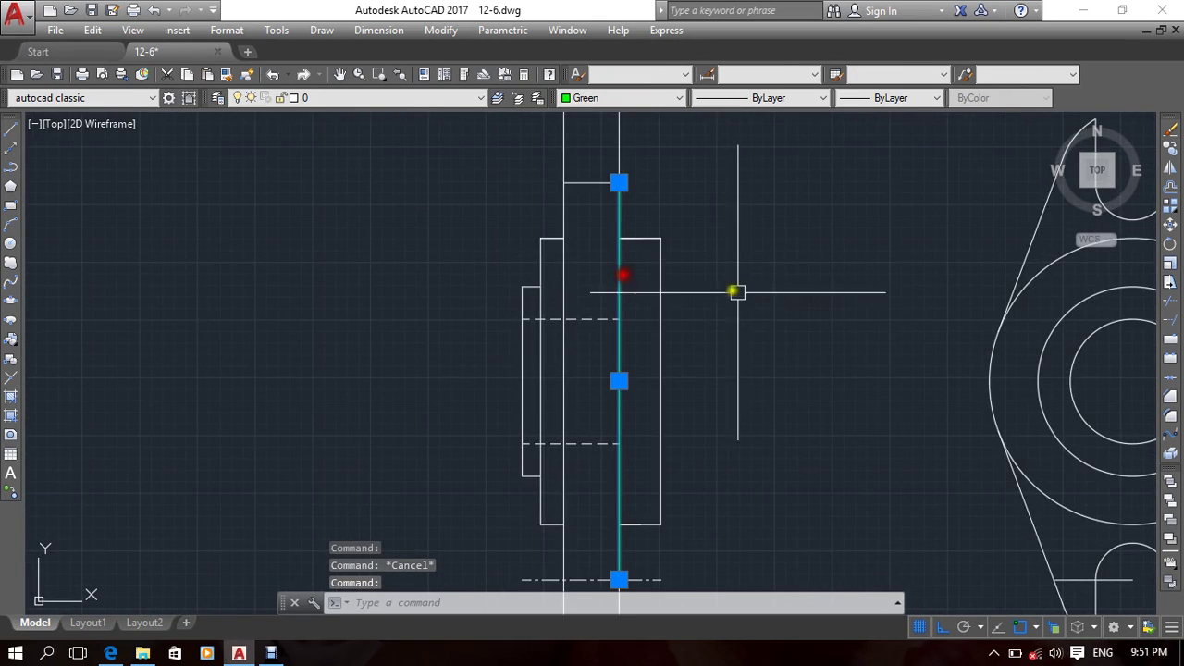
left_click(867, 98)
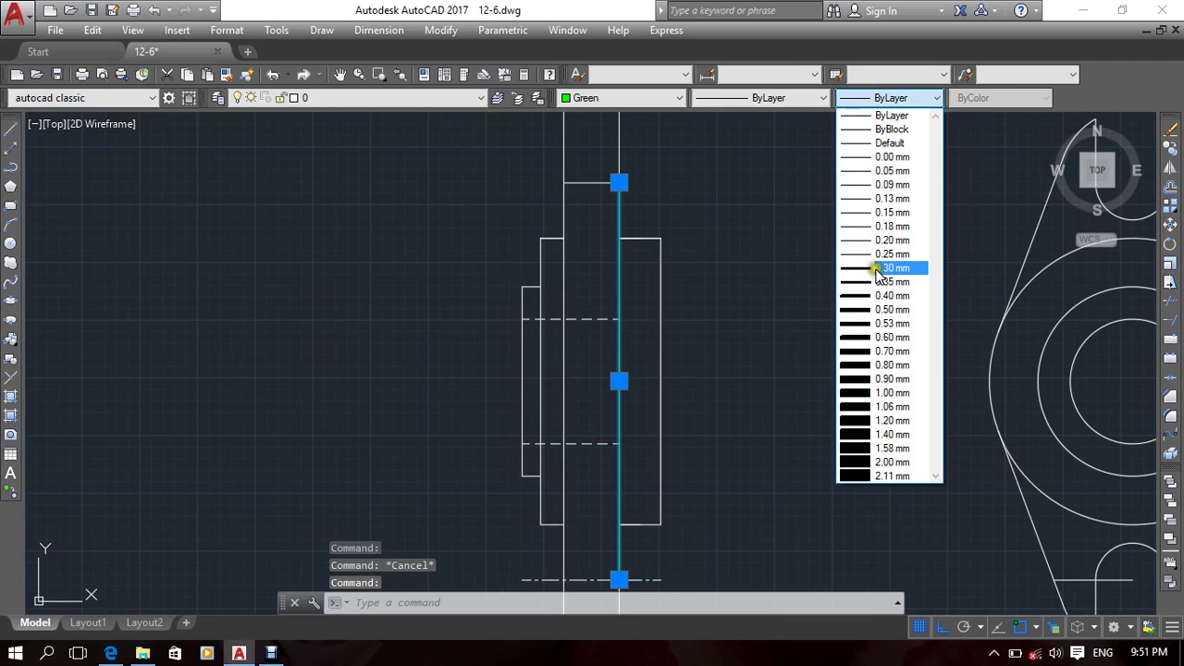
left_click(879, 271)
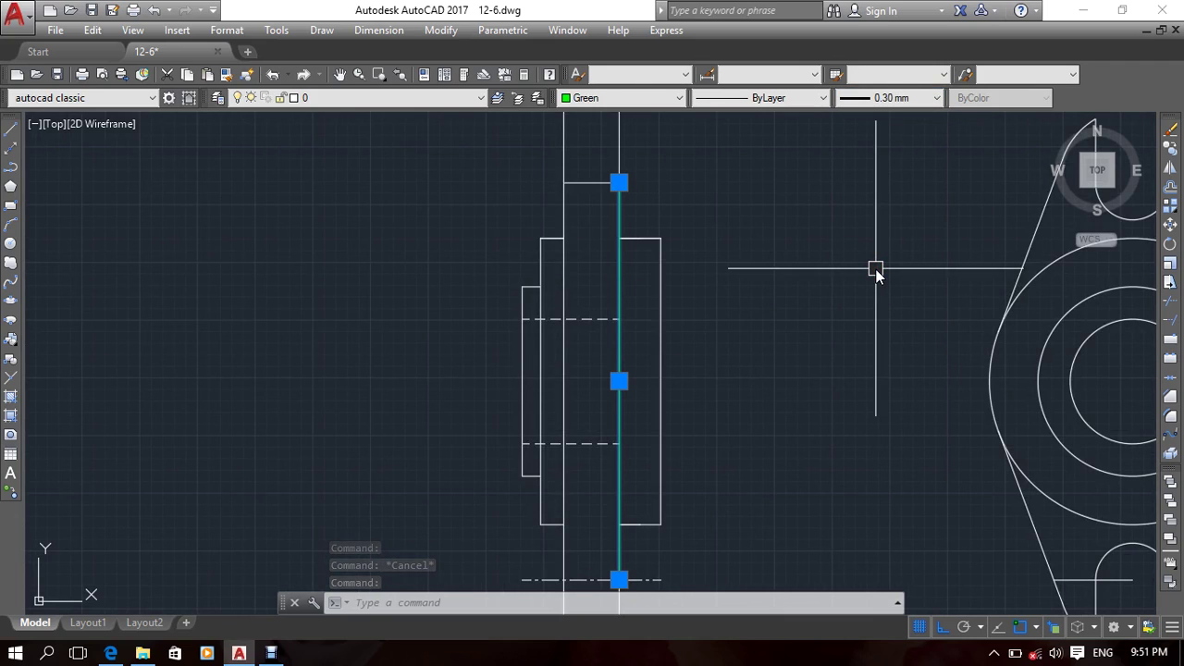
key("Escape")
middle_click_drag(740, 296, 794, 266)
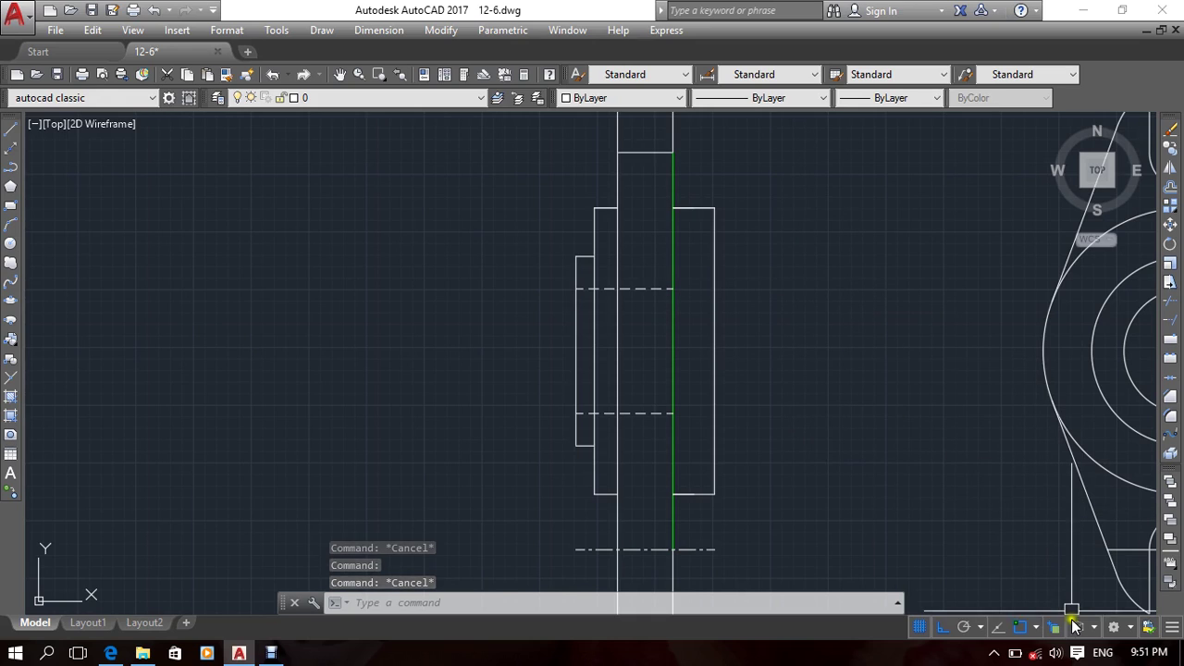
Step: Add the LineWeight toggle to the status bar and switch the lineweight display on and off to compare, leaving it off
left_click(1172, 628)
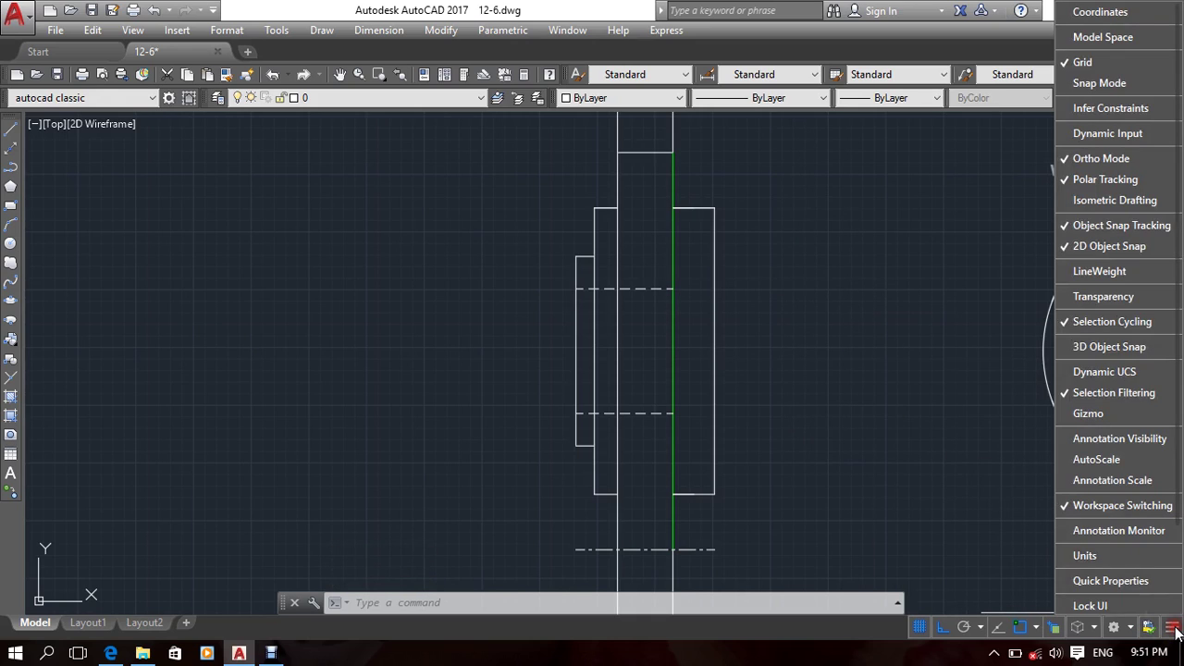
left_click(1120, 274)
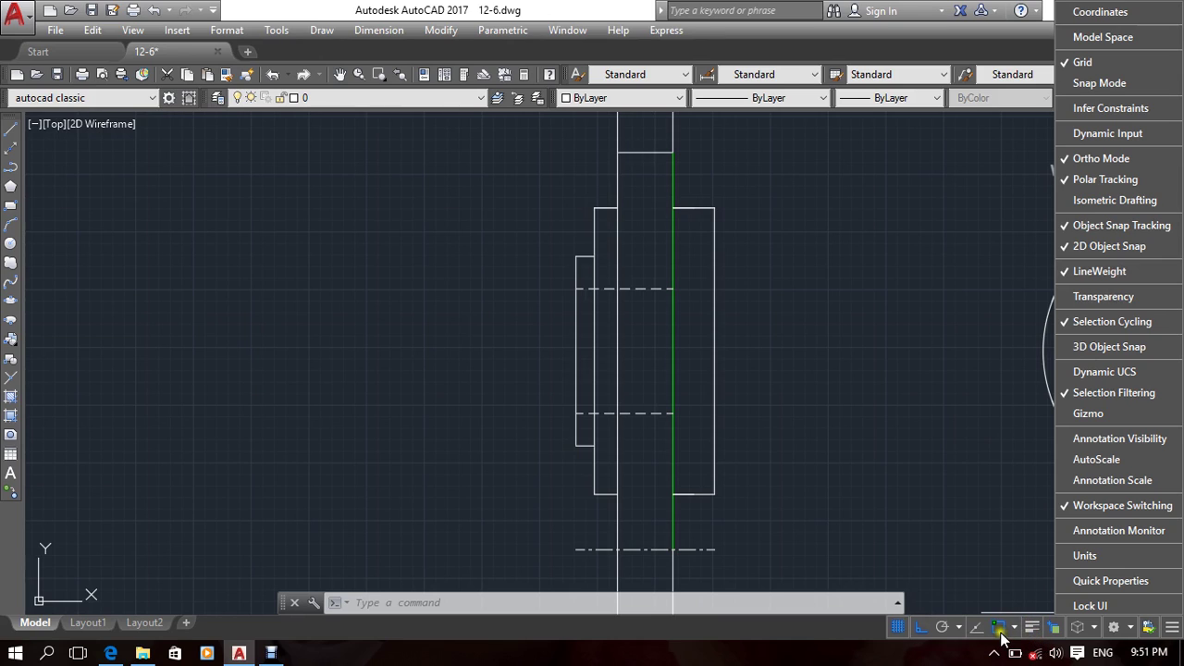
left_click(1034, 631)
left_click(1033, 631)
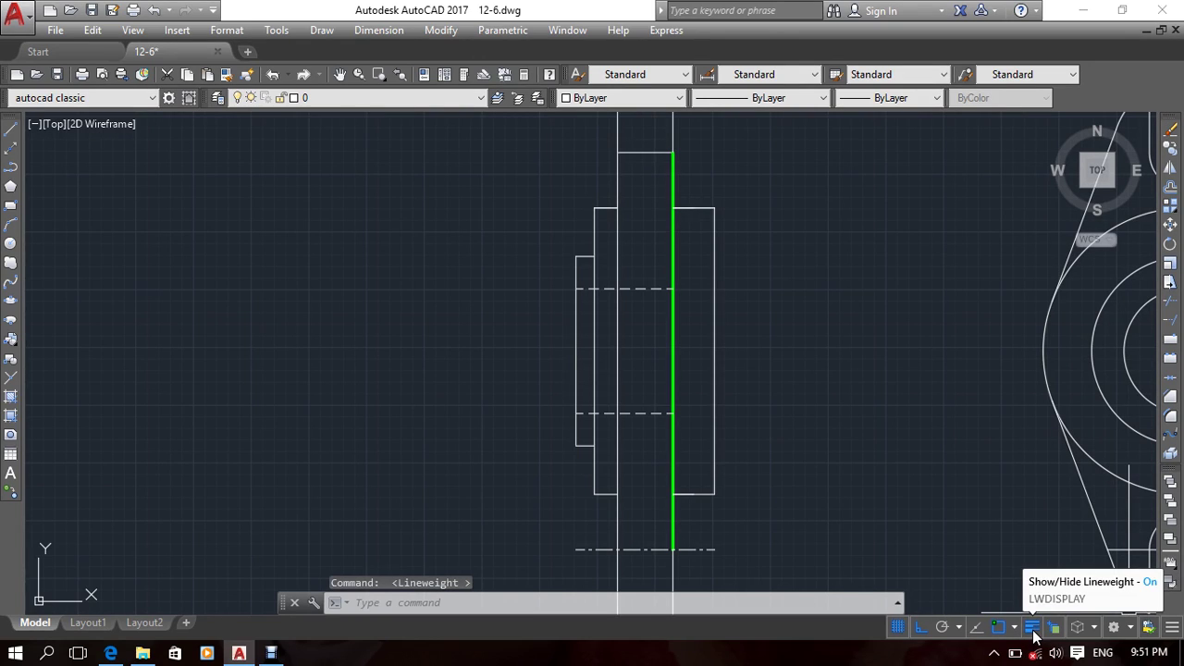
left_click(1034, 631)
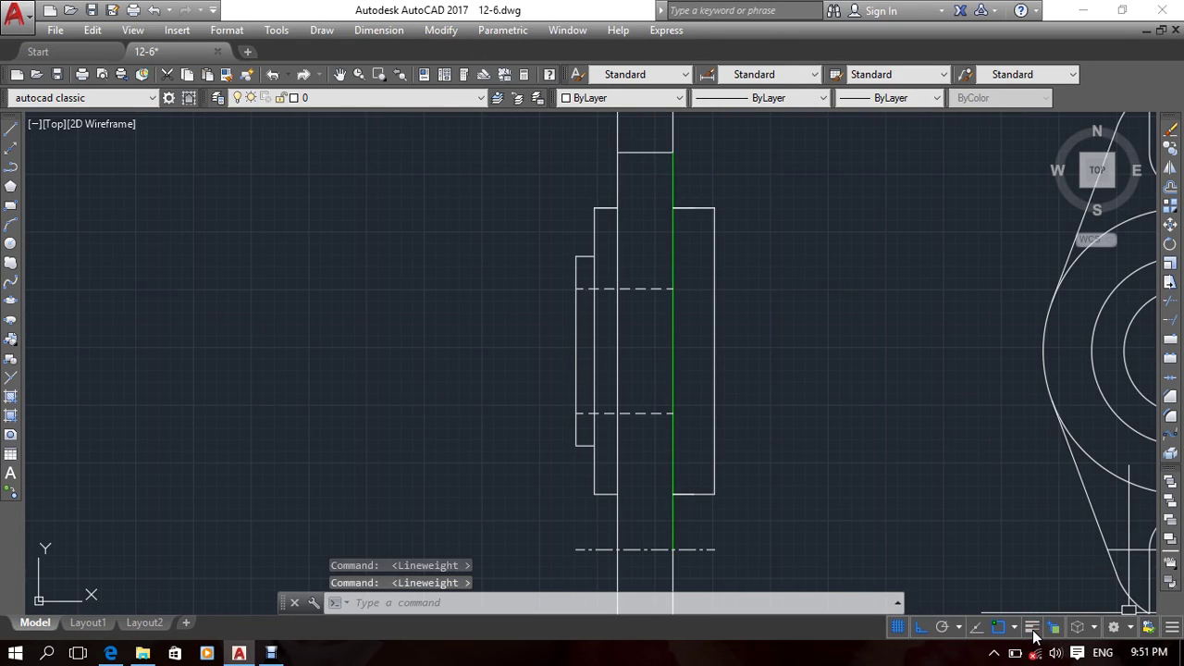
left_click(1034, 631)
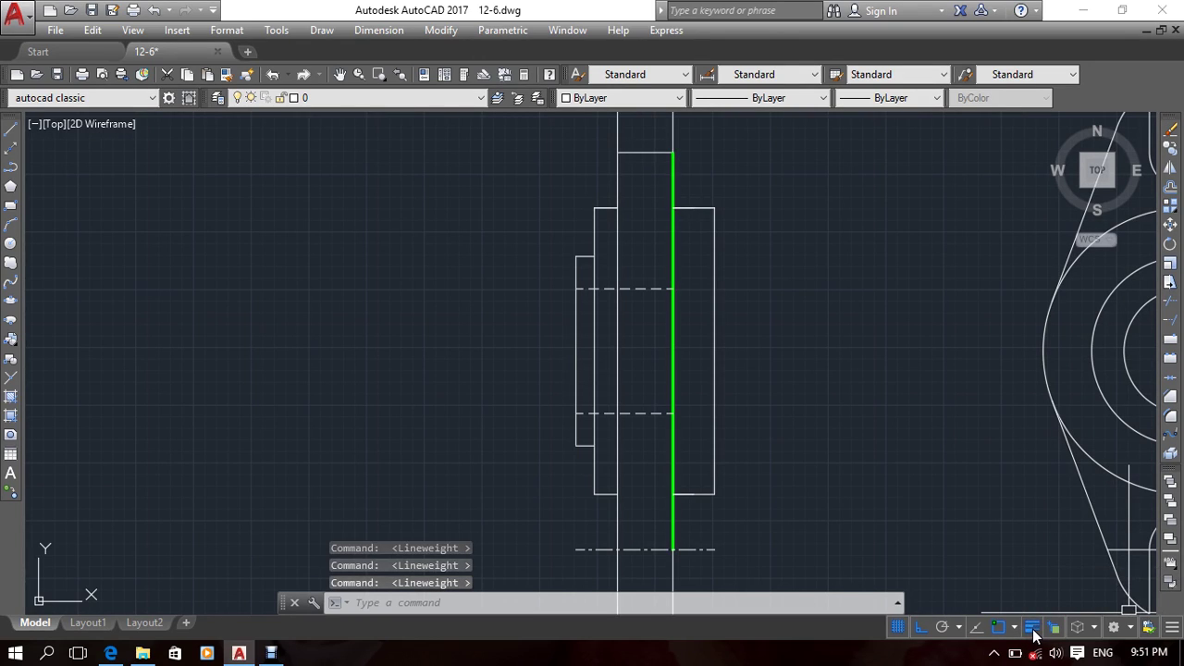
left_click(1033, 631)
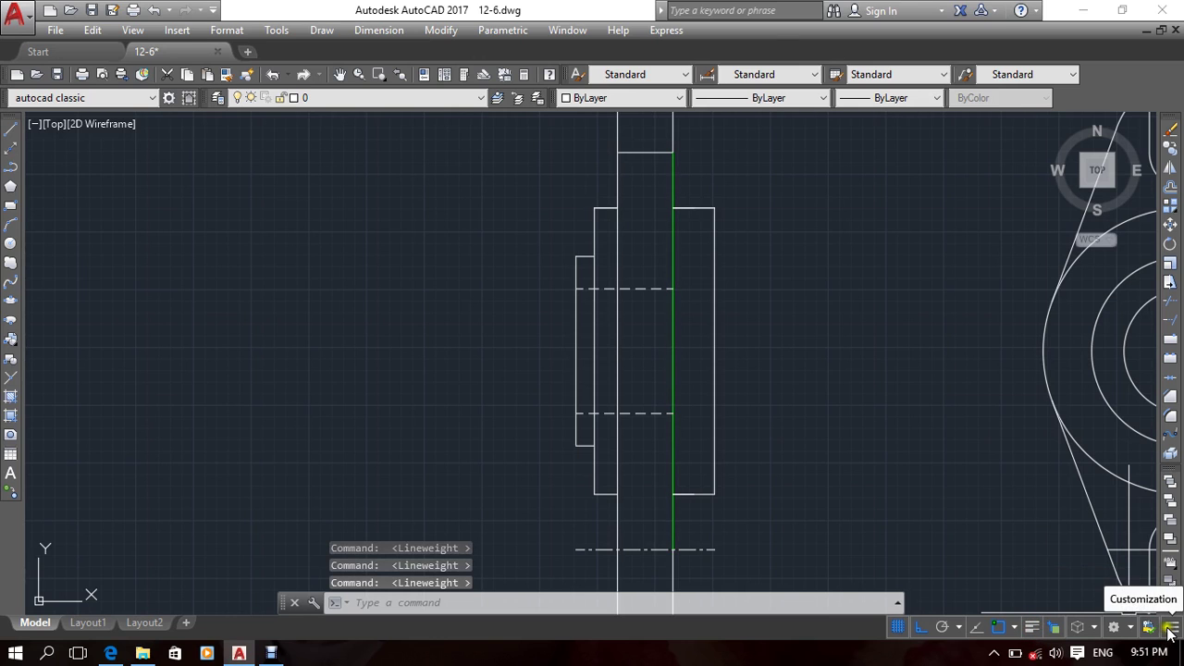
left_click(907, 416)
scroll(840, 381, "down", 3)
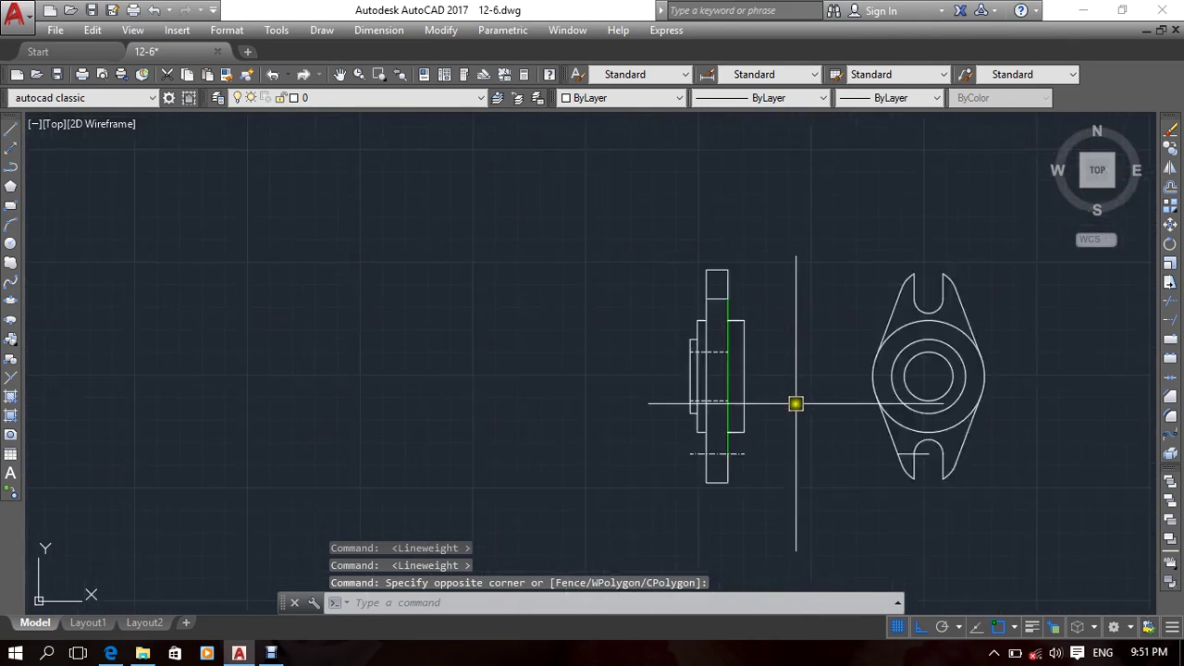
scroll(793, 404, "up", 3)
scroll(756, 399, "down", 3)
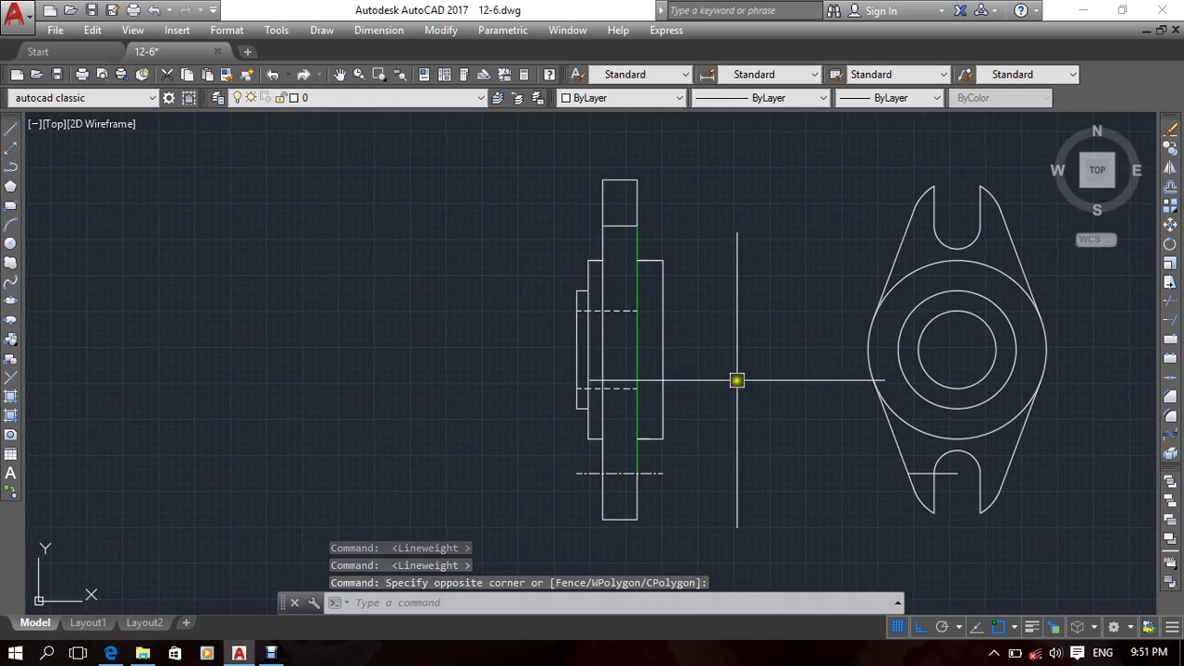
scroll(695, 379, "up", 2)
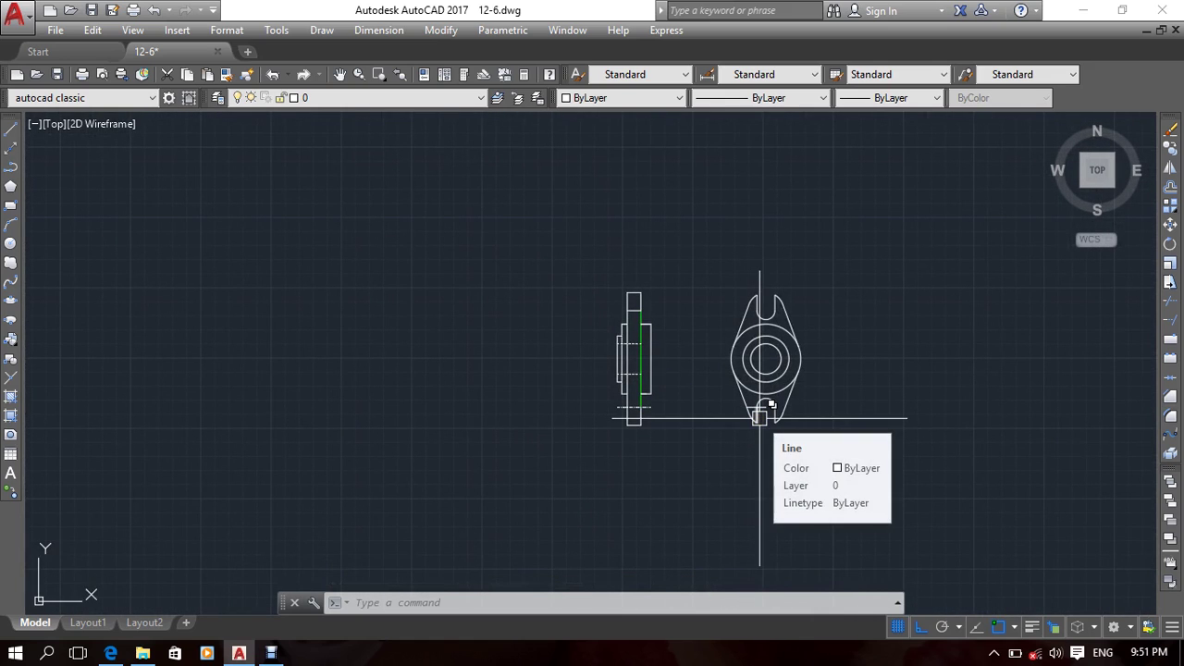
scroll(680, 356, "up", 3)
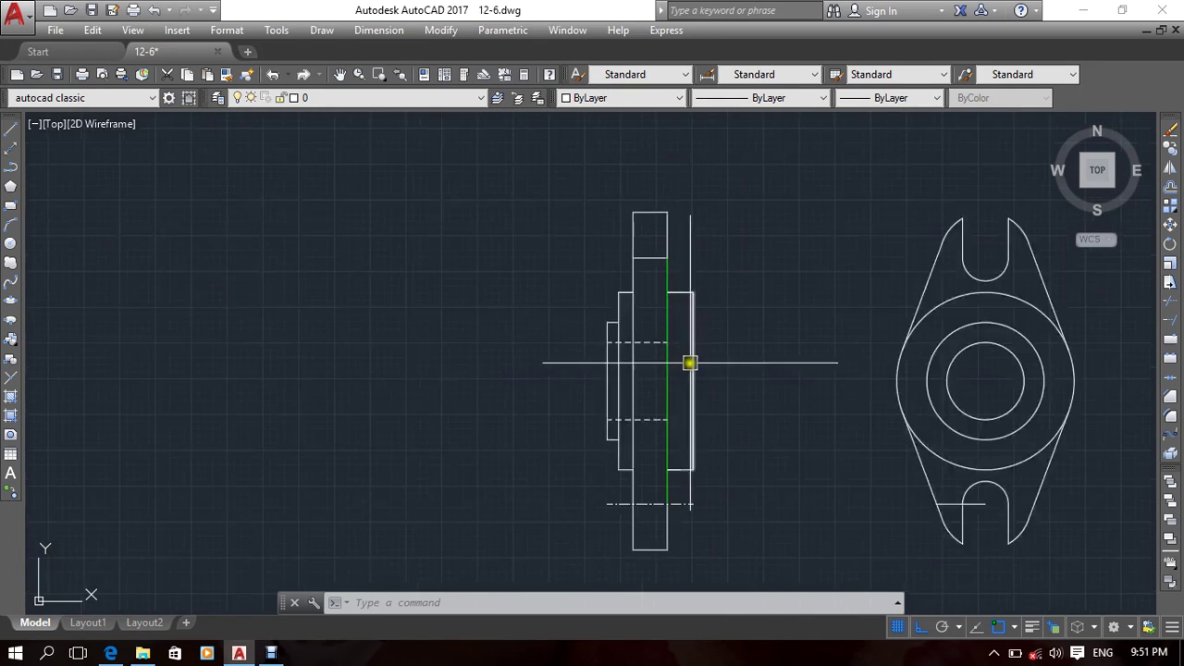
middle_click_drag(711, 410, 717, 383)
mouse_move(824, 387)
middle_mouse_down()
mouse_move(826, 399)
mouse_move(745, 420)
mouse_move(722, 372)
mouse_move(747, 398)
middle_mouse_up()
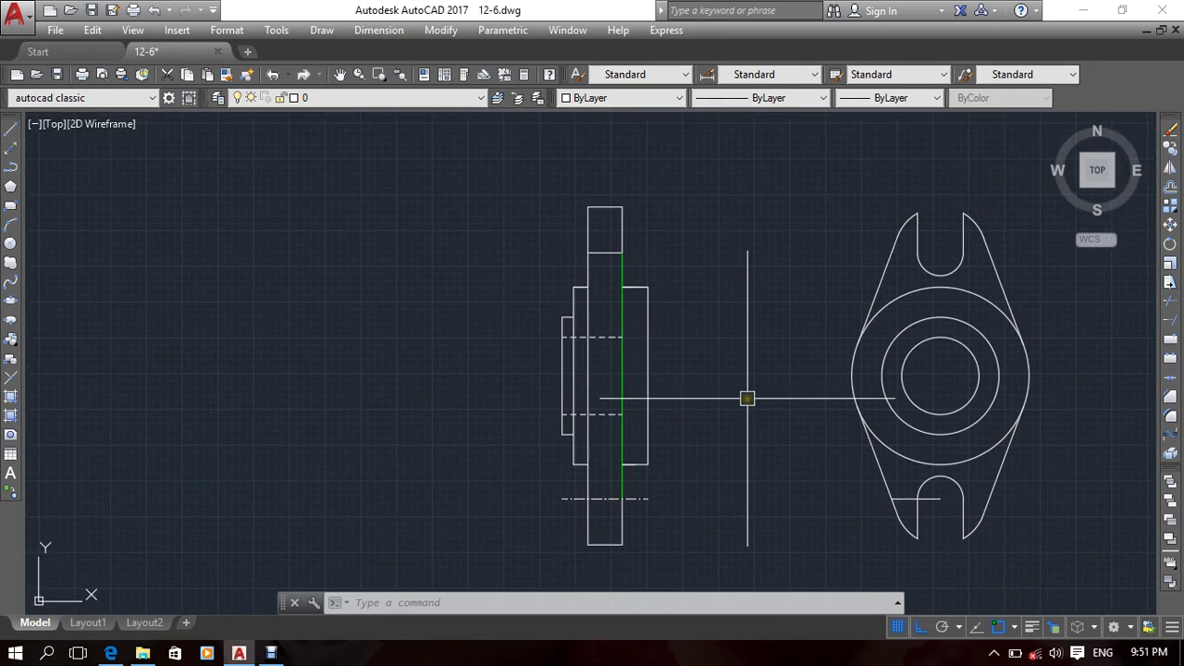
type("l")
key("Return")
left_click(940, 250)
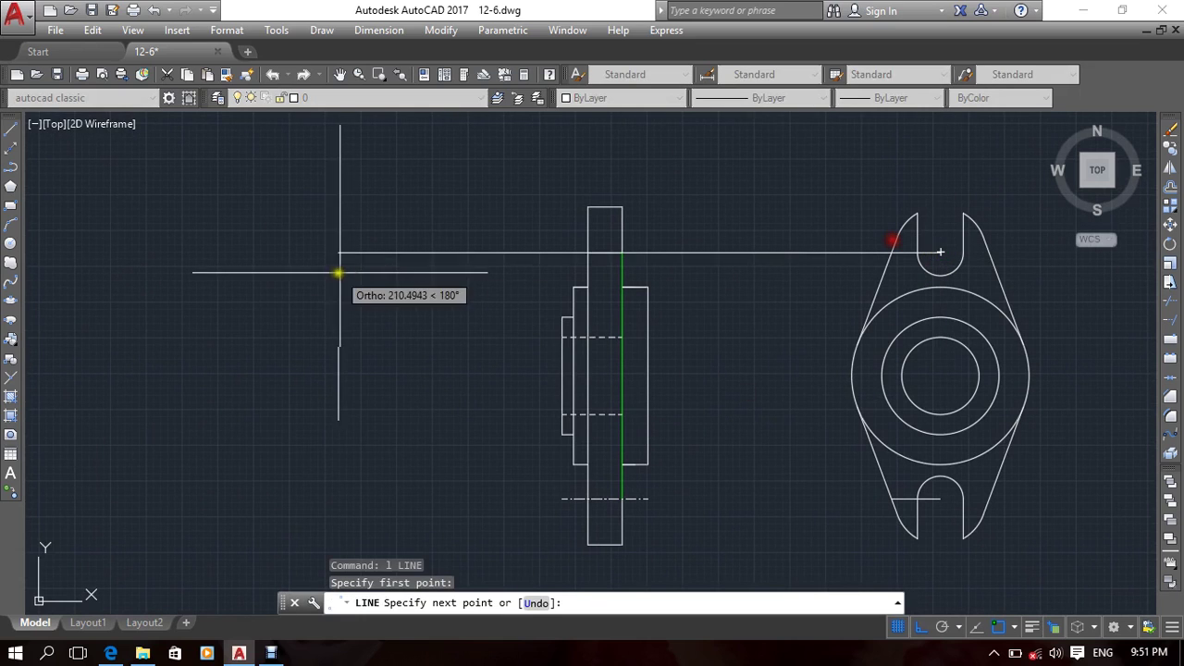
key("Escape")
Step: Draw vertical helper lines from both ends of the side view's lower centre line up past the upper horizontal line
scroll(634, 219, "up", 4)
middle_click_drag(629, 267, 677, 91)
scroll(679, 98, "down", 2)
scroll(694, 196, "down", 2)
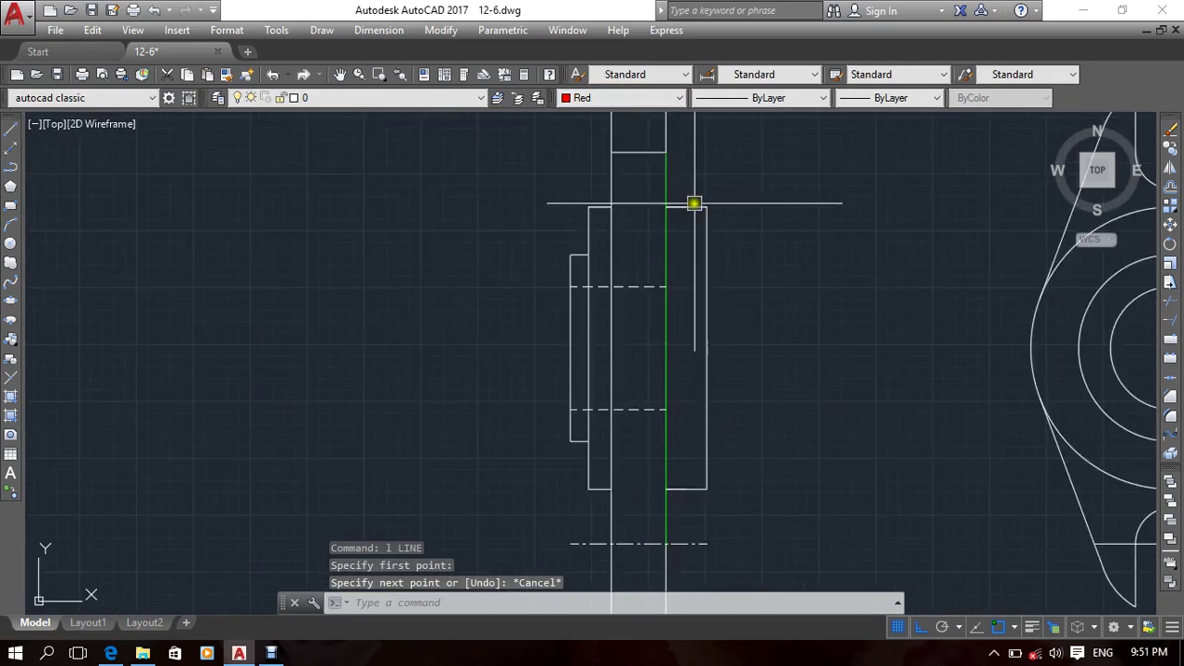
scroll(708, 222, "down", 2)
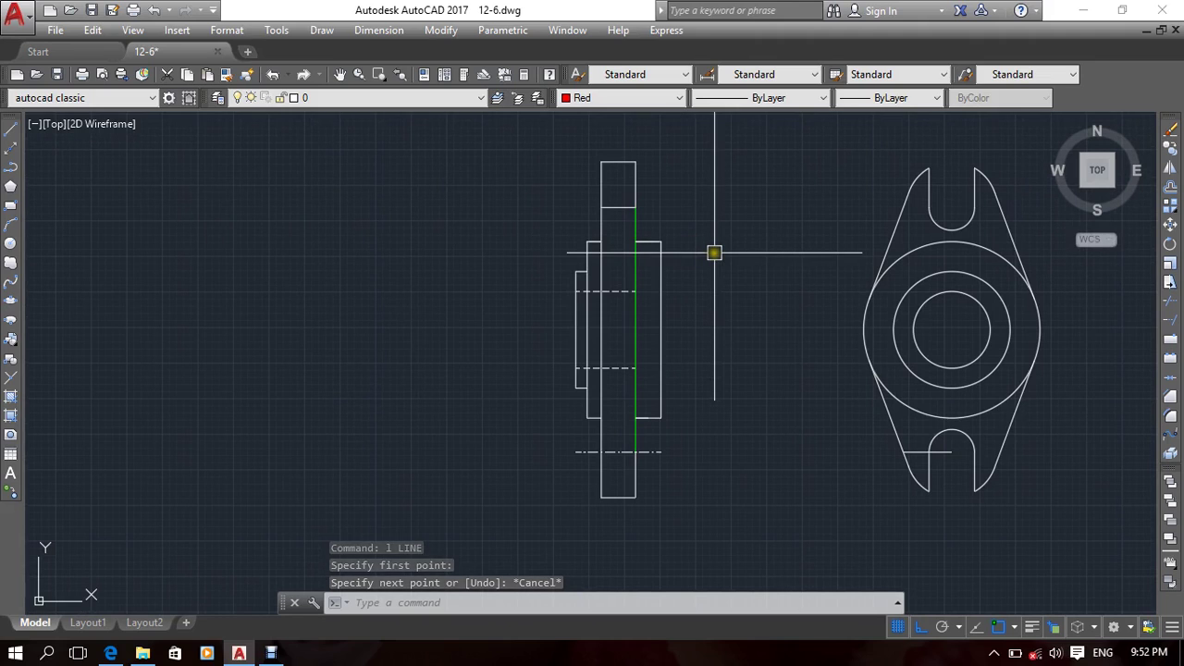
type("l")
key("Return")
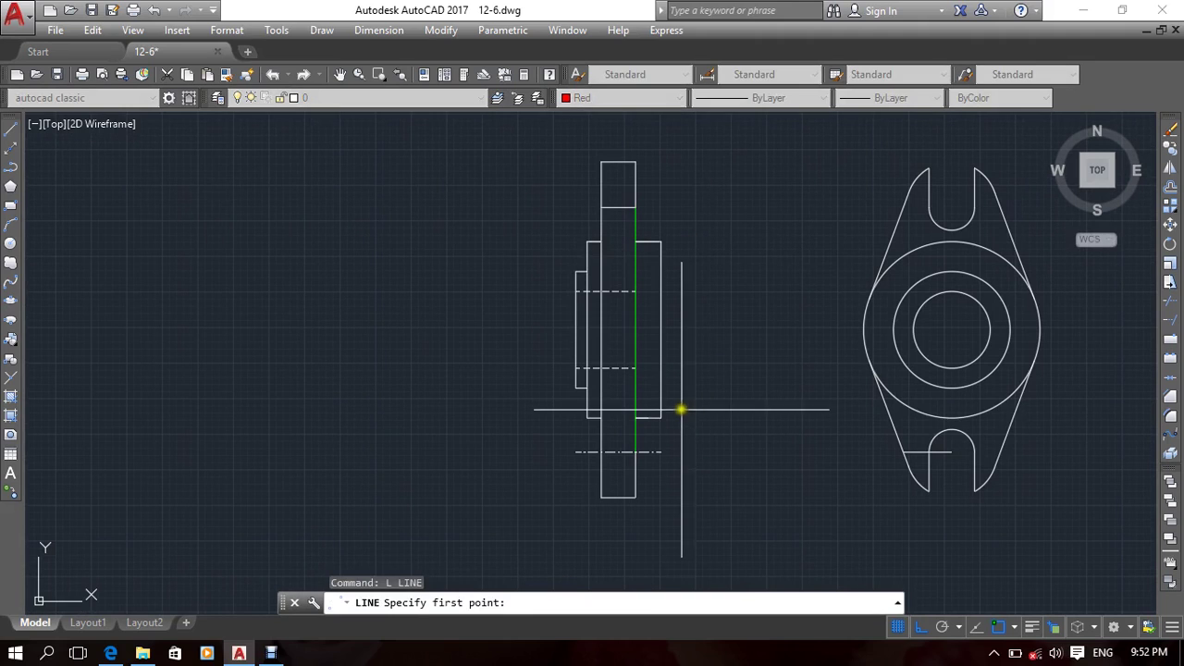
left_click(661, 451)
left_click(674, 142)
key("Return")
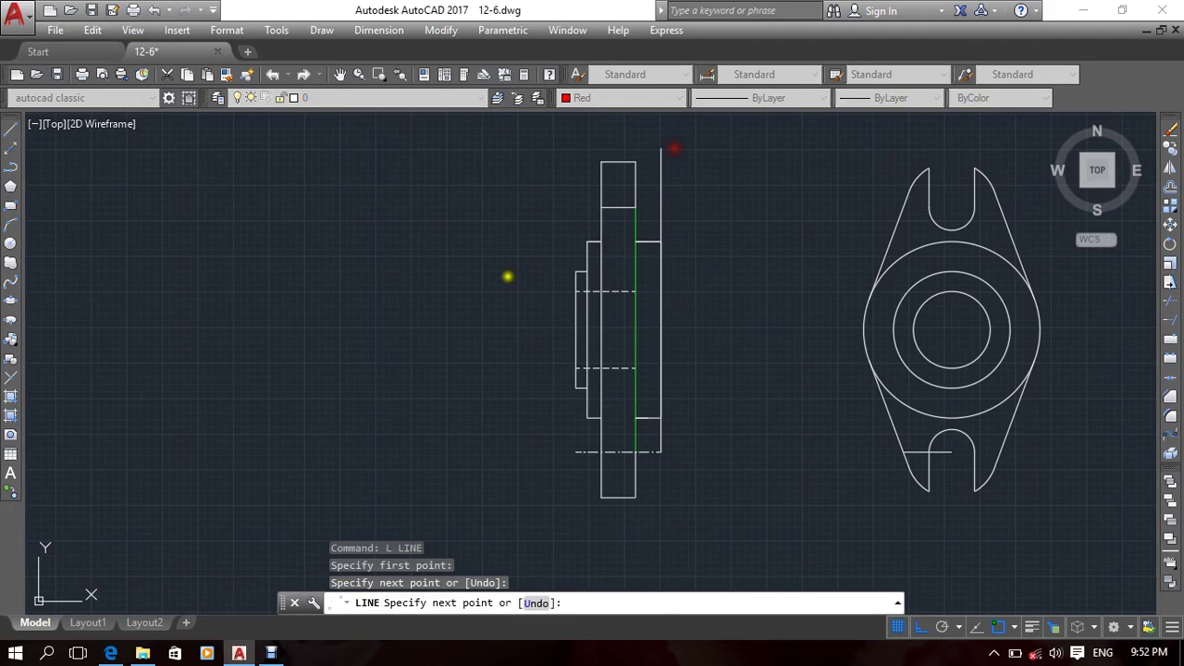
key("Return")
left_click(575, 451)
left_click(531, 175)
key("Return")
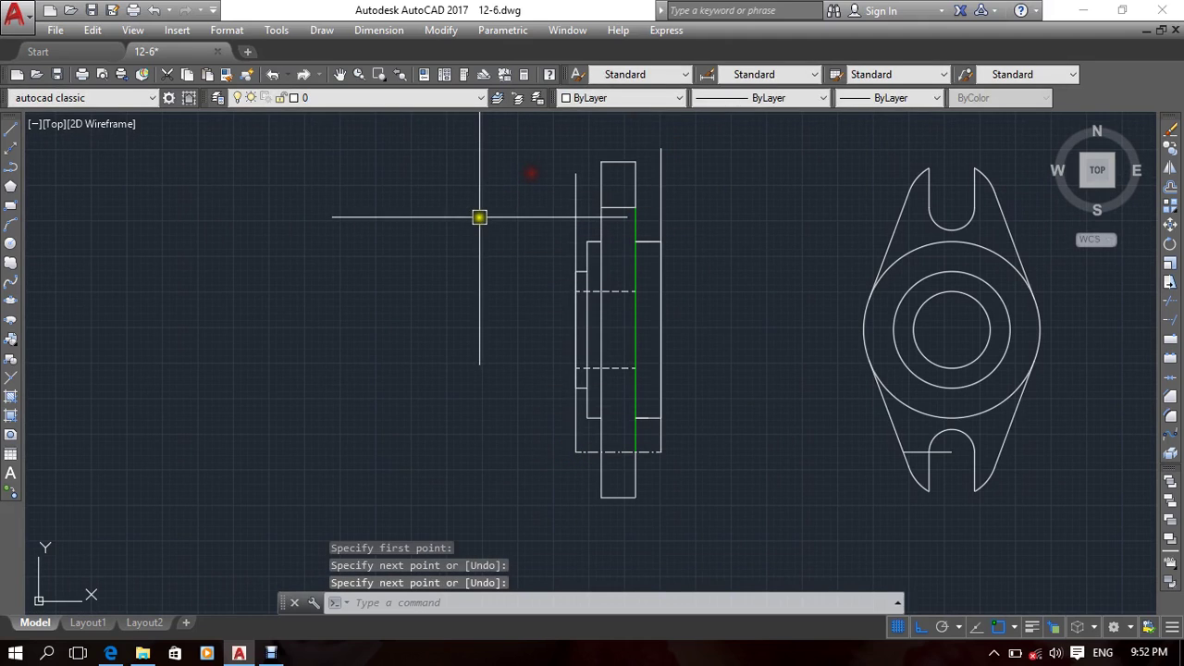
Step: Extend both ends of the side view's upper horizontal line to the two vertical helper lines
type("ex")
key("Return")
key("Return")
left_click(598, 206)
scroll(599, 207, "up", 5)
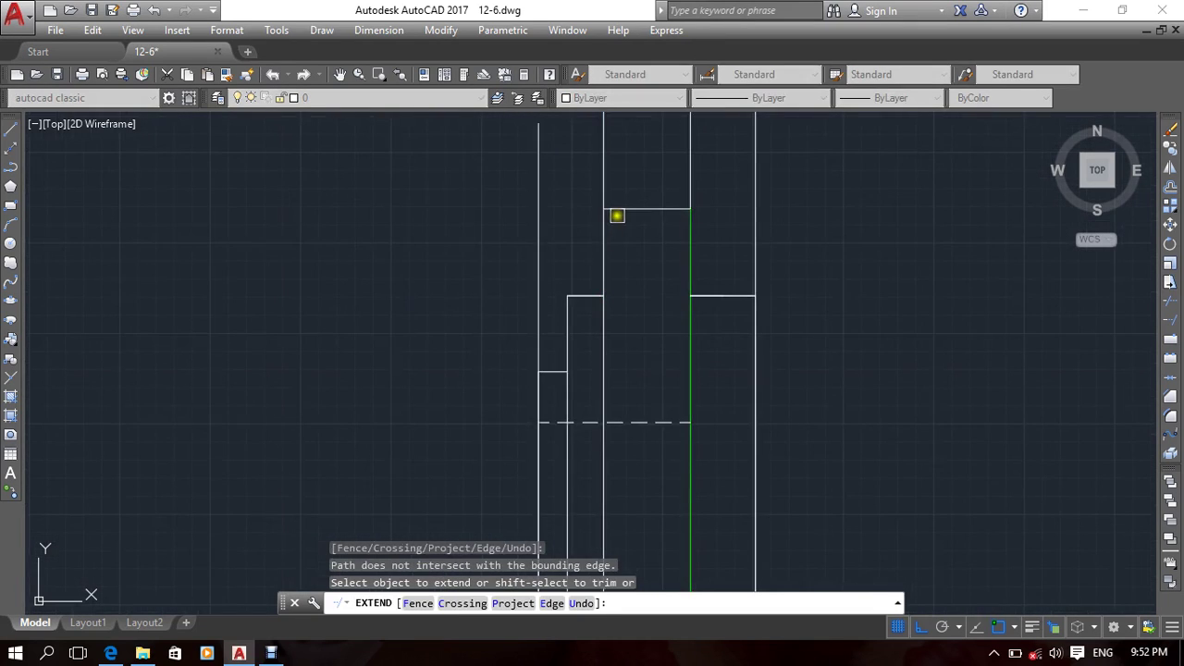
left_click(624, 210)
double_click(667, 212)
scroll(667, 212, "down", 4)
key("Escape")
Step: Erase the two vertical helper lines on either side of the side view
left_click(687, 194)
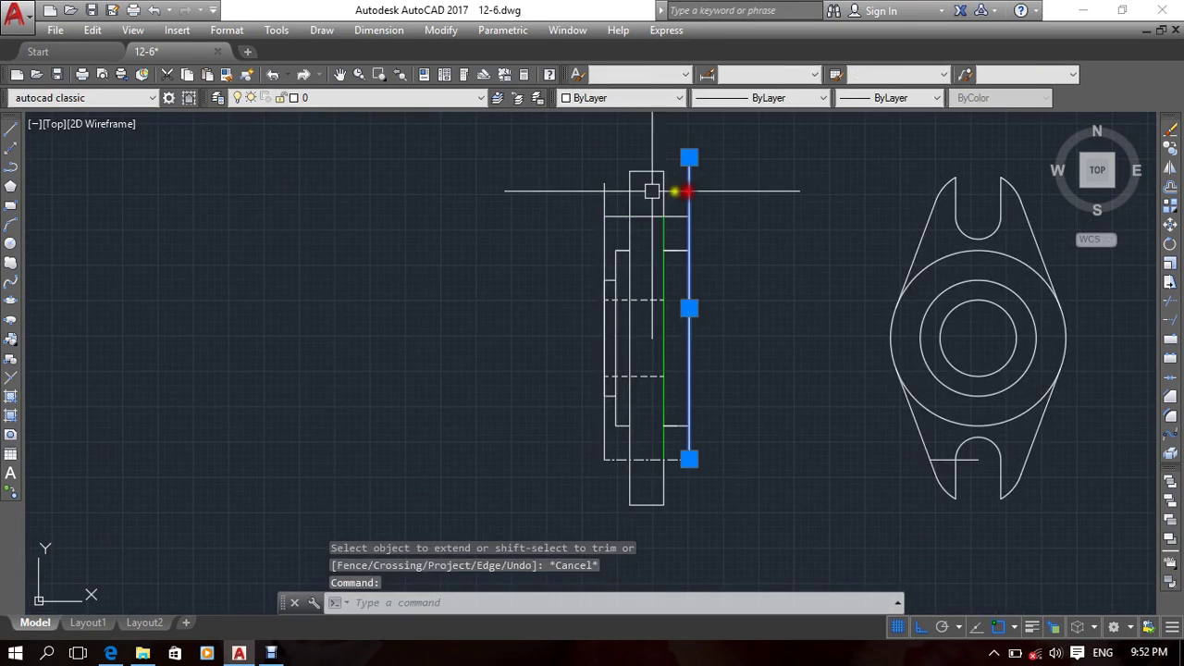
left_click(605, 194)
key("Delete")
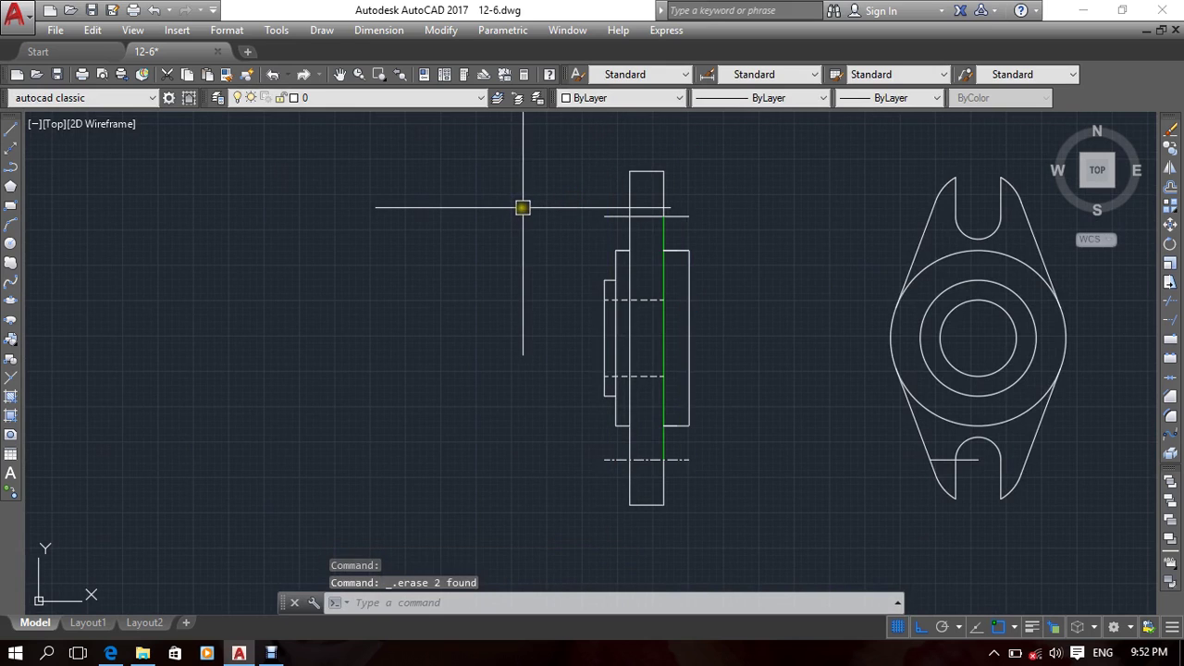
Step: Match the properties of the side view's lower centre line onto its upper horizontal line
middle_click_drag(521, 207, 593, 245)
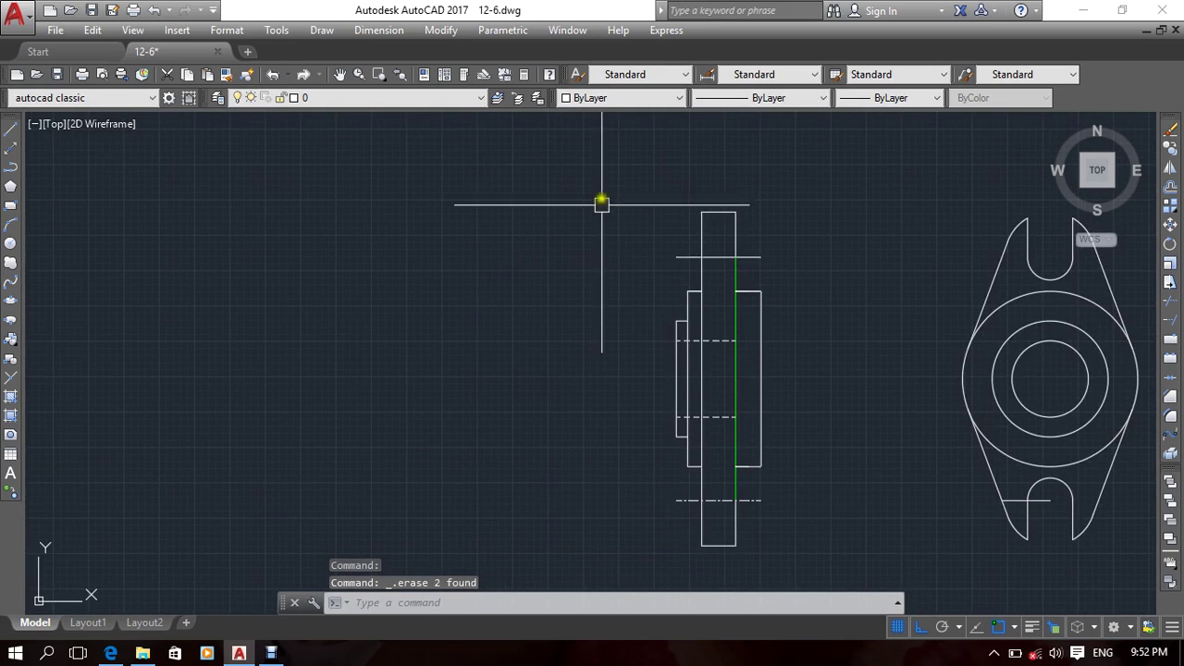
scroll(696, 259, "up", 5)
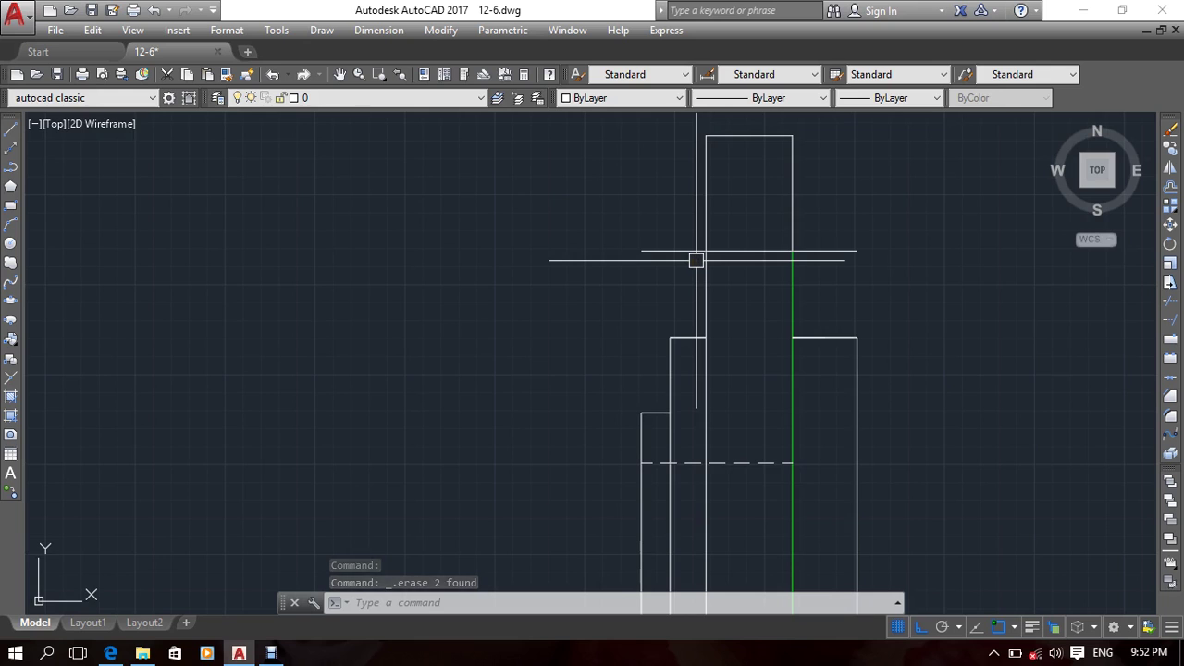
scroll(614, 290, "down", 5)
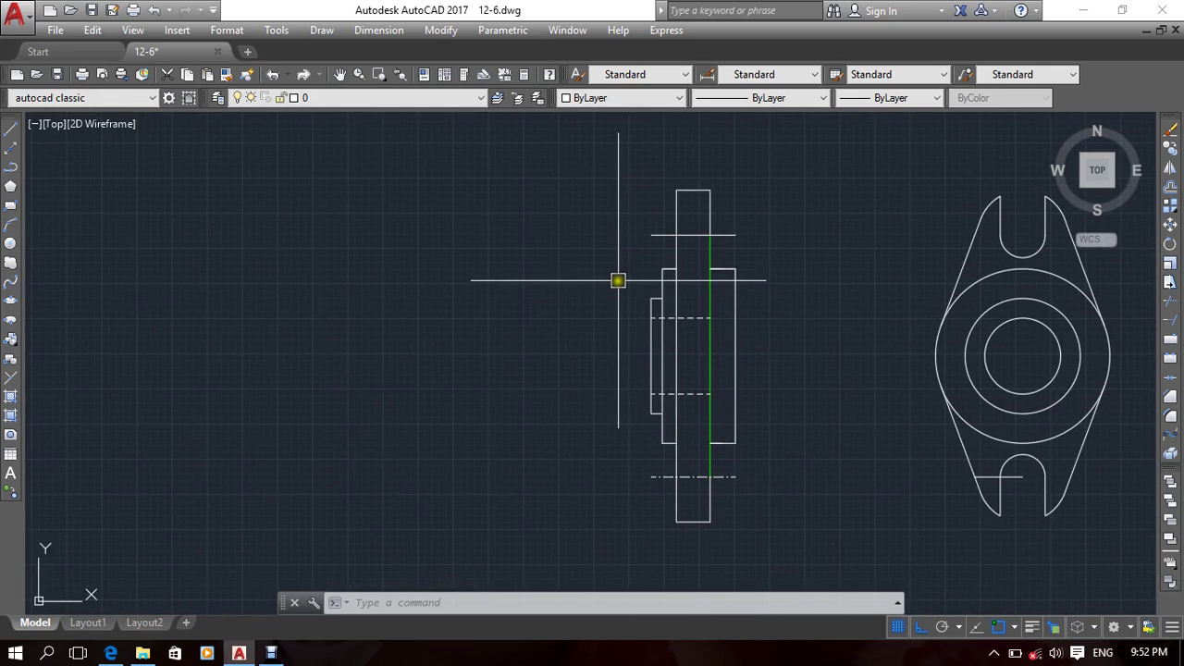
type("MA")
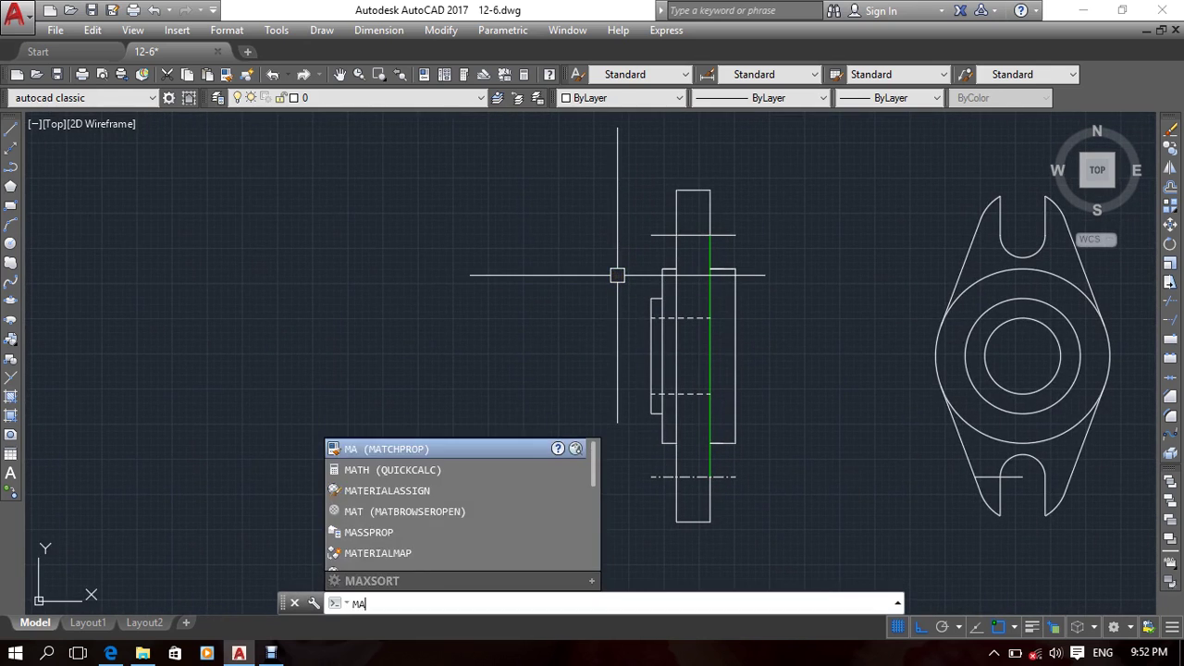
key("Return")
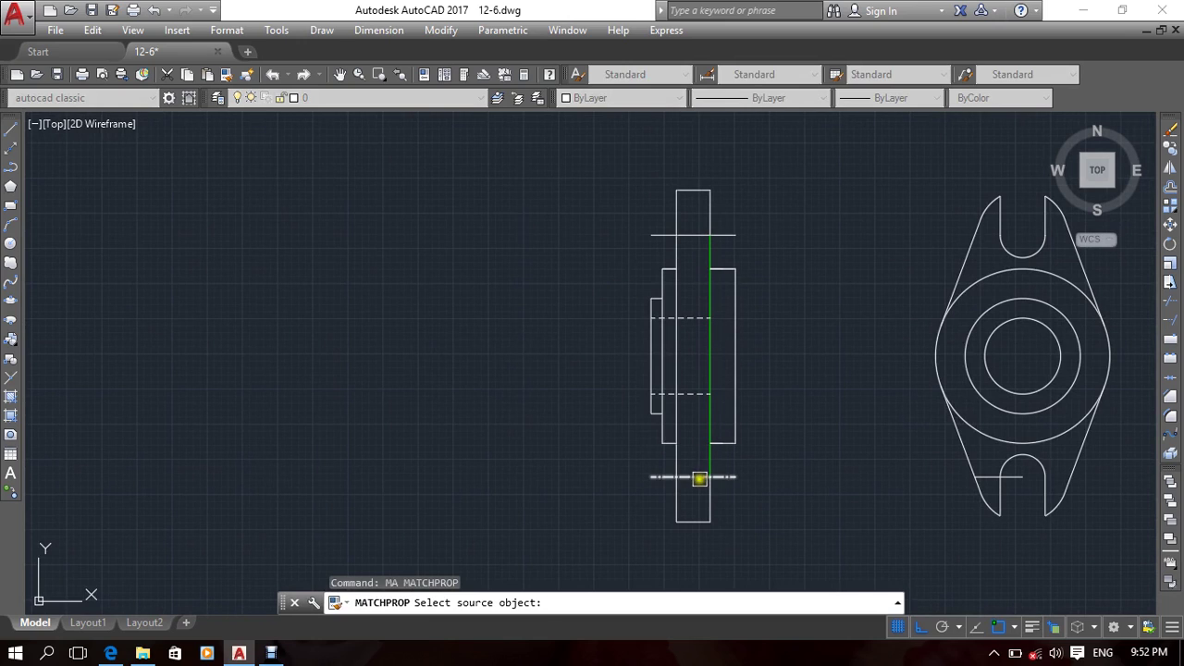
left_click(697, 476)
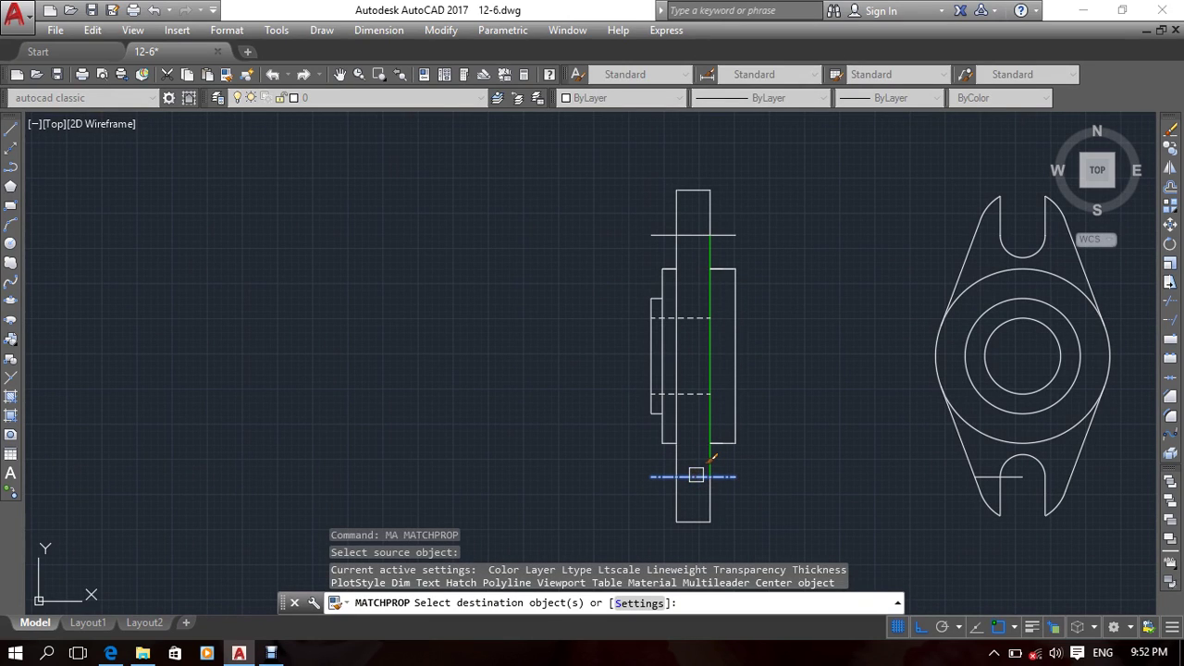
left_click(681, 244)
left_click(692, 234)
scroll(691, 235, "up", 2)
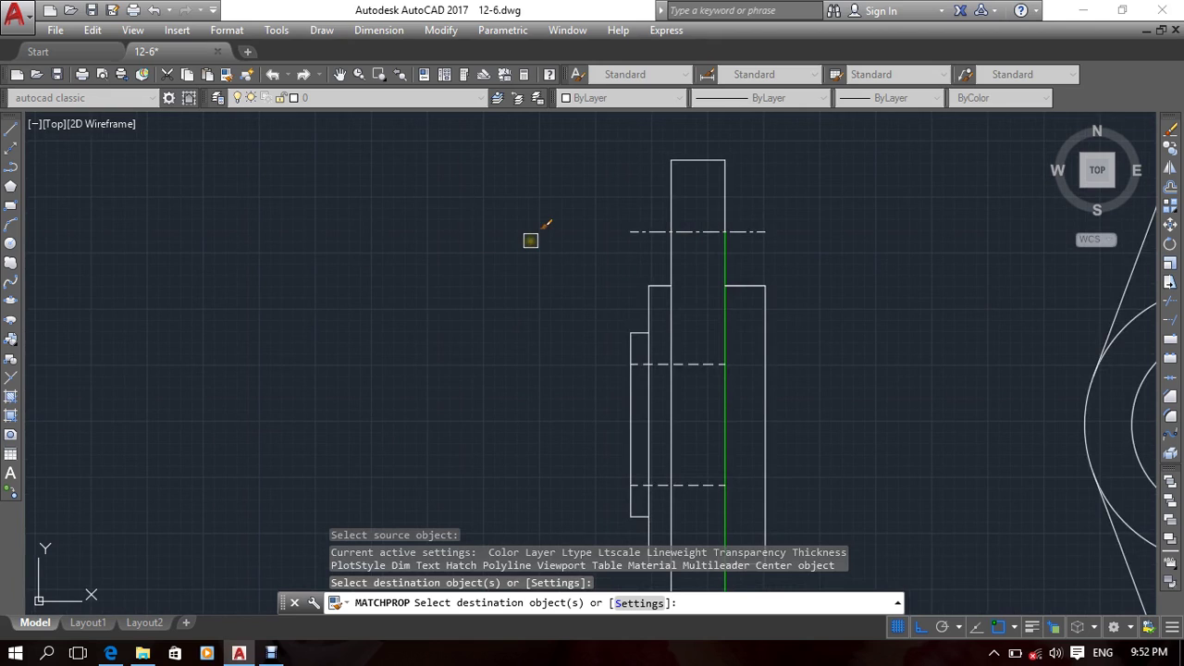
middle_click_drag(547, 293, 459, 242)
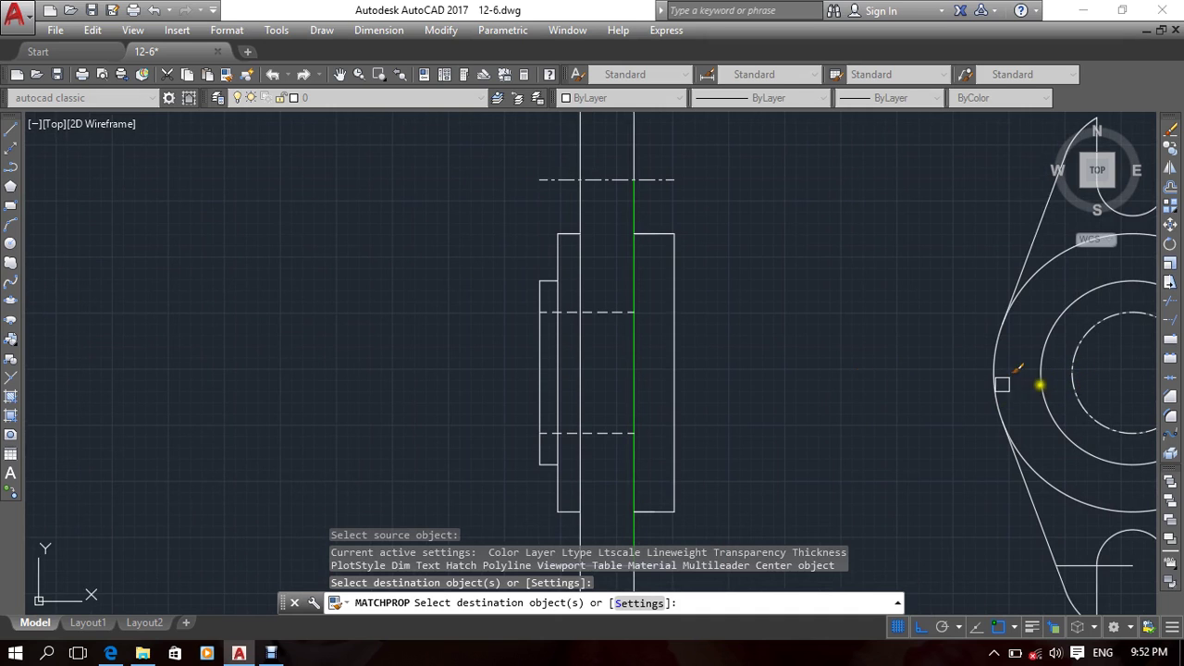
scroll(706, 352, "down", 3)
scroll(604, 352, "up", 2)
key("Escape")
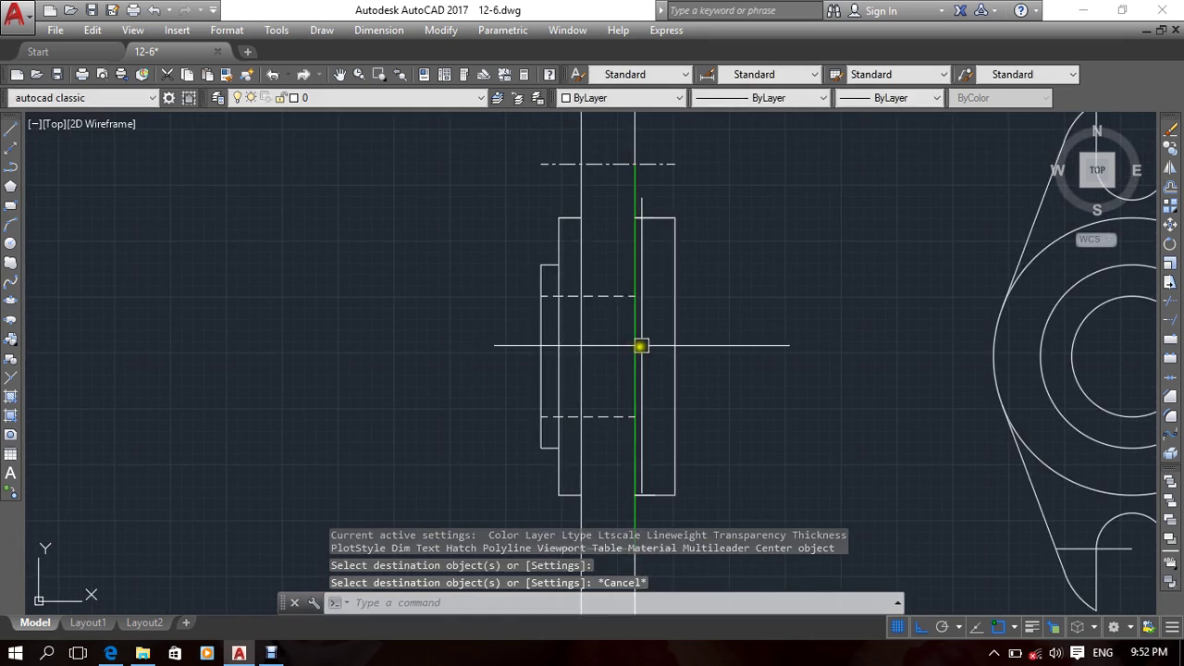
Step: Match the properties of the side view's green vertical line onto the four other vertical lines between the two centre lines
key("Return")
left_click(653, 360)
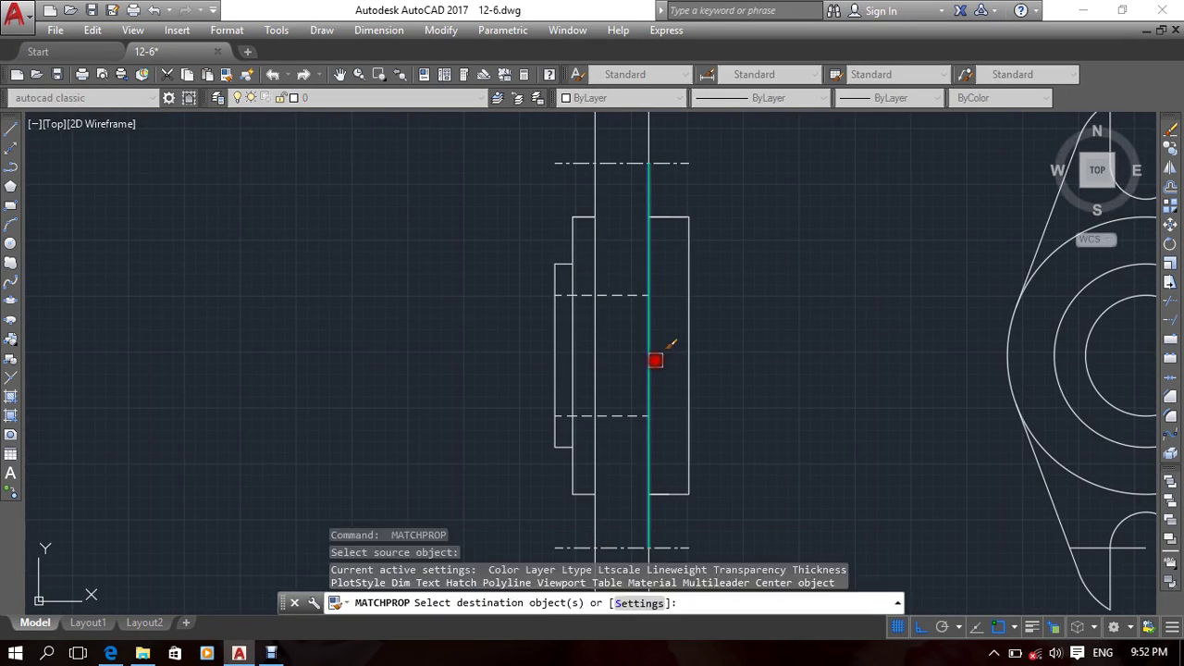
left_click(561, 330)
left_click(568, 359)
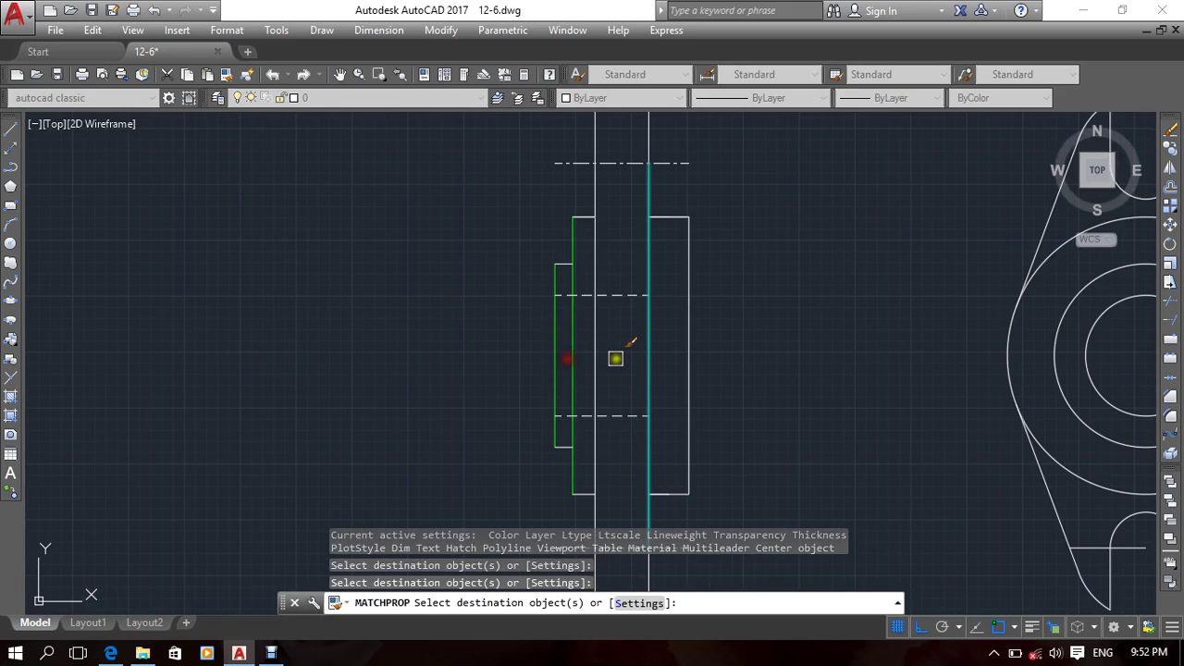
left_click(598, 357)
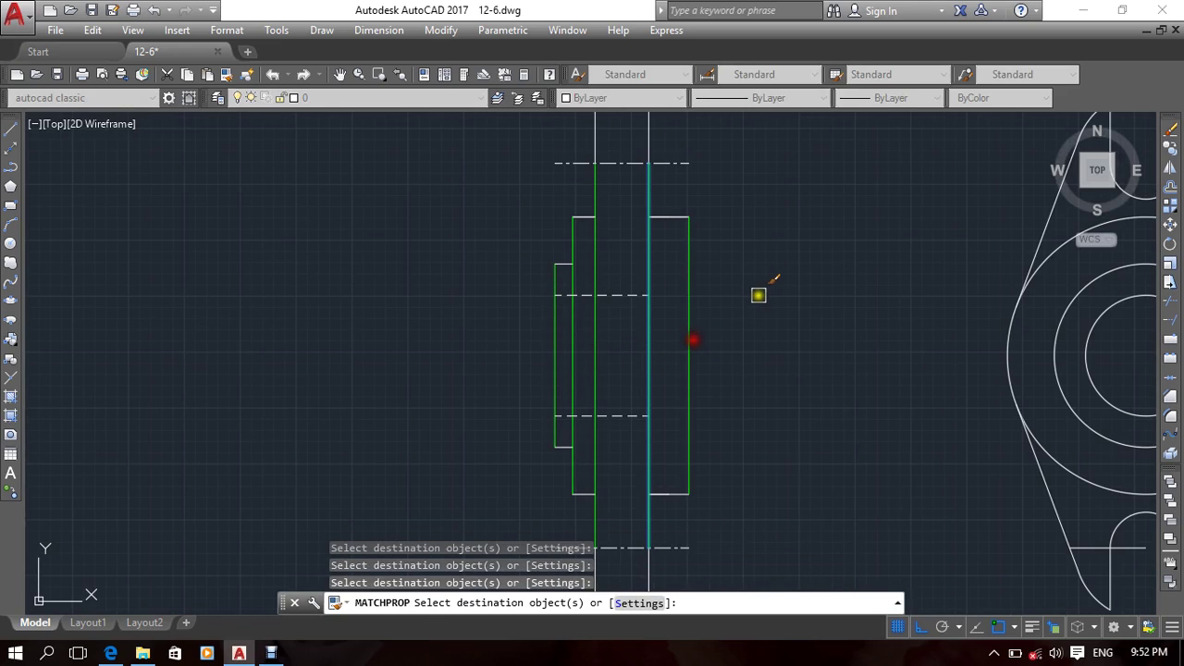
key("Return")
mouse_move(737, 347)
middle_mouse_down()
mouse_move(761, 312)
mouse_move(776, 372)
middle_mouse_up()
scroll(761, 314, "down", 2)
scroll(776, 371, "up", 2)
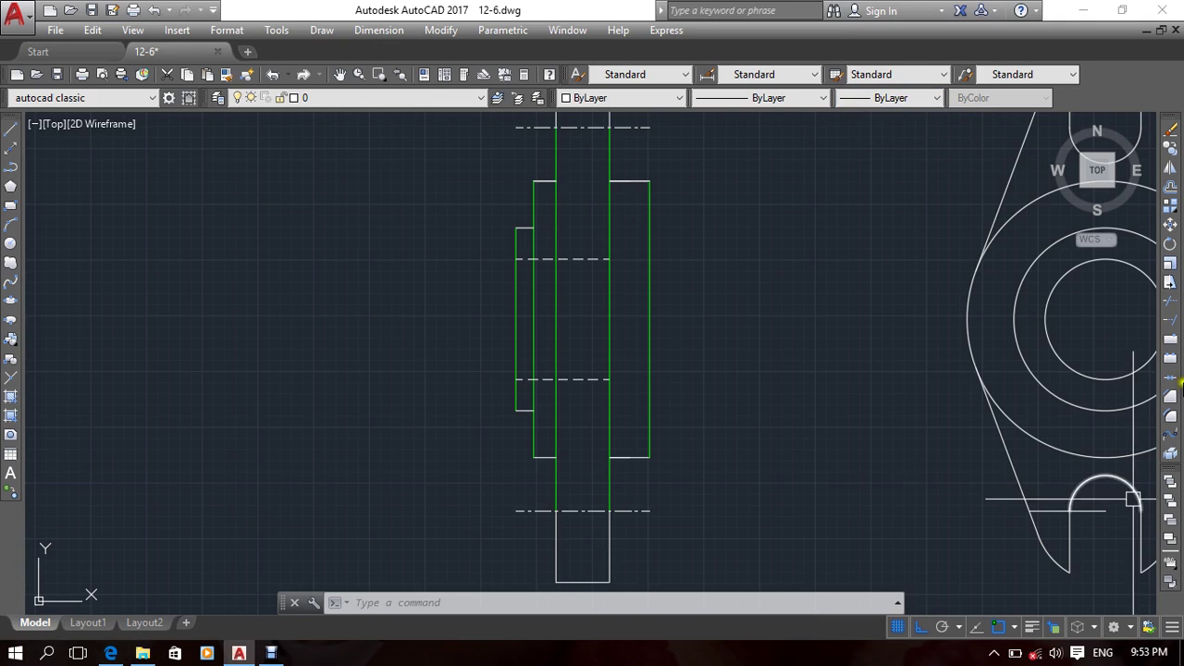
scroll(436, 336, "down", 2)
middle_click_drag(538, 320, 556, 354)
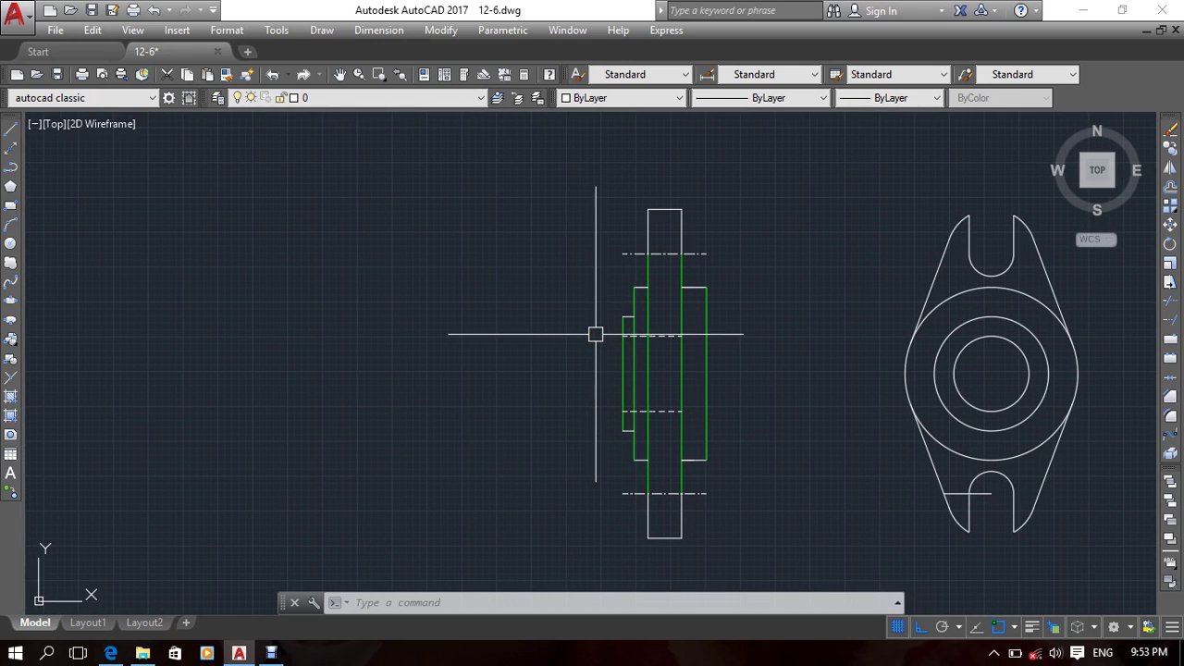
mouse_move(576, 444)
middle_mouse_down()
mouse_move(389, 415)
mouse_move(528, 416)
mouse_move(565, 439)
mouse_move(559, 413)
mouse_move(583, 417)
middle_mouse_up()
middle_click_drag(464, 423, 481, 428)
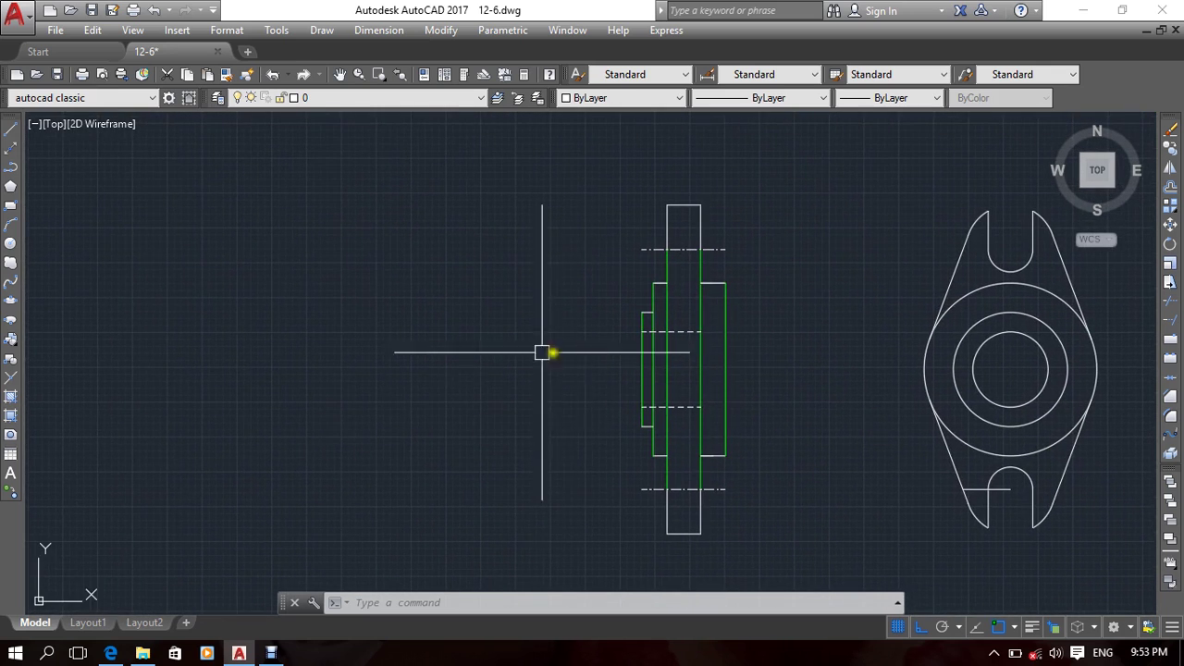
middle_click_drag(519, 364, 531, 347)
scroll(531, 345, "down", 3)
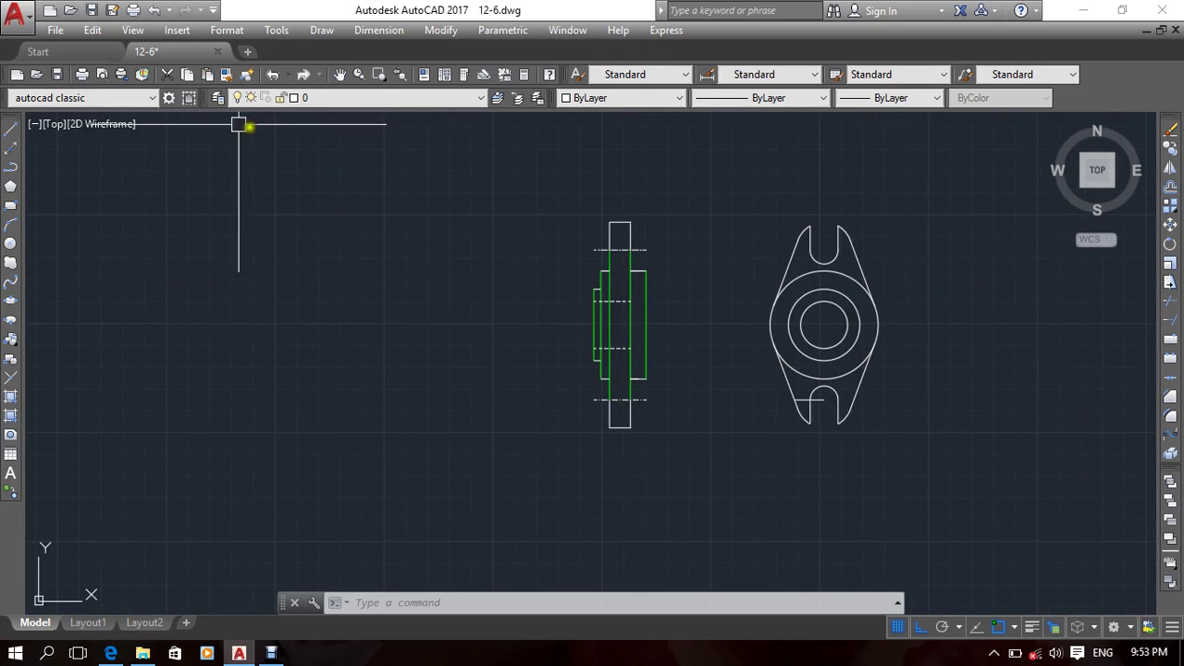
left_click(431, 31)
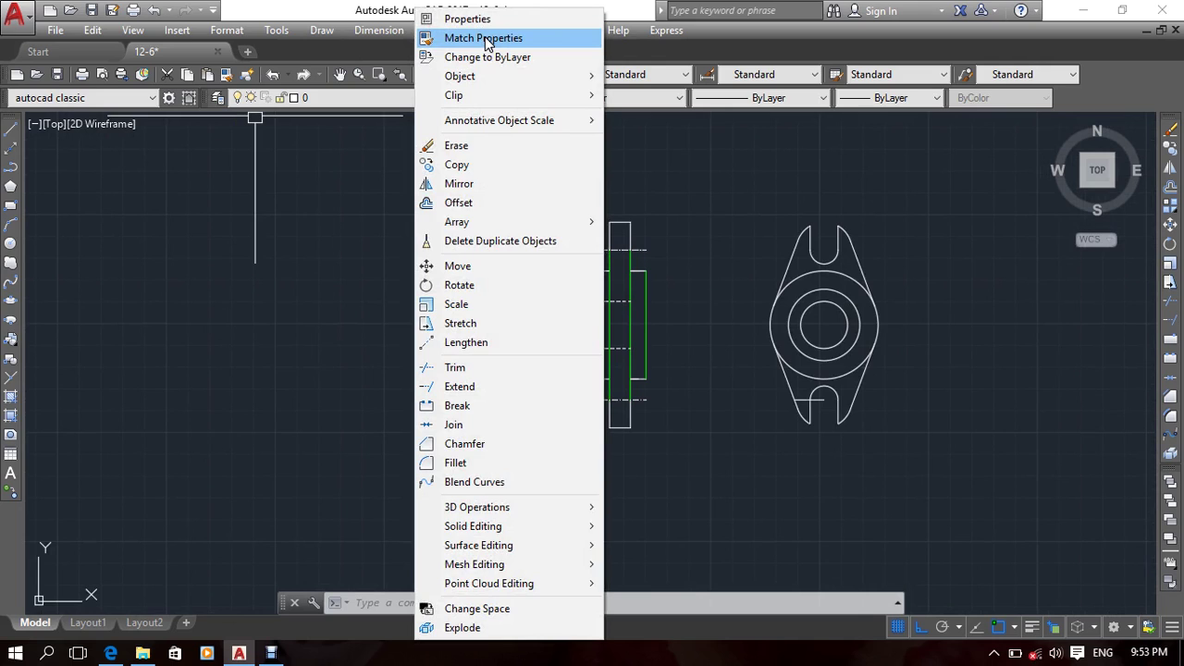
left_click(362, 202)
double_click(313, 267)
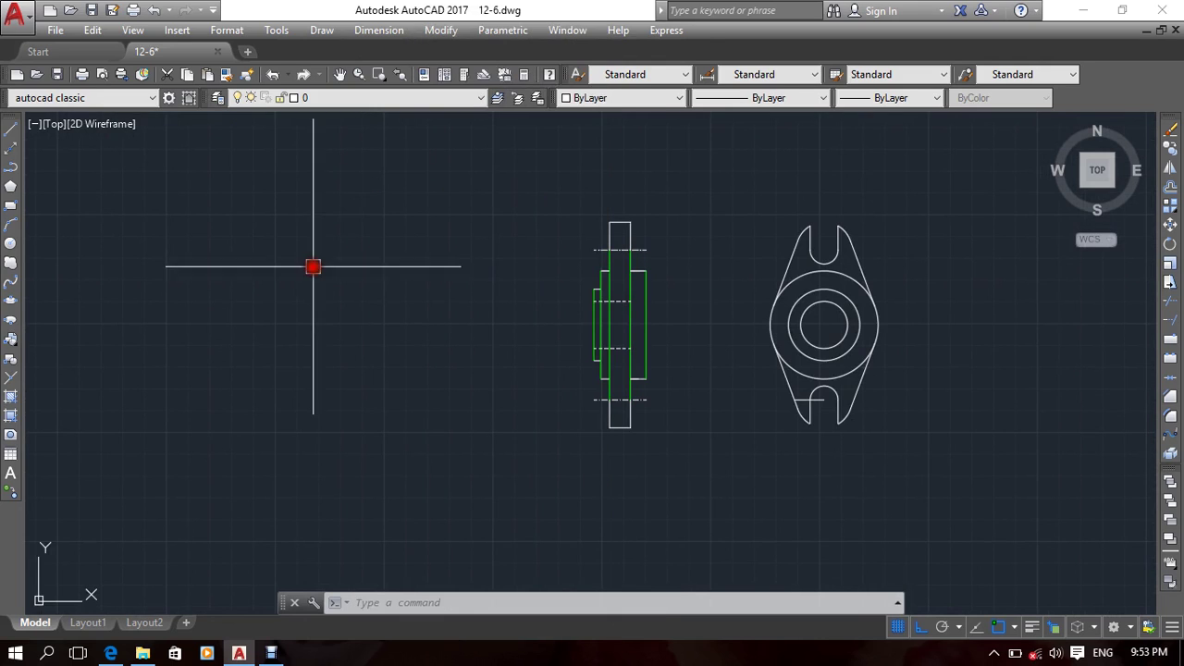
middle_click_drag(386, 338, 424, 343)
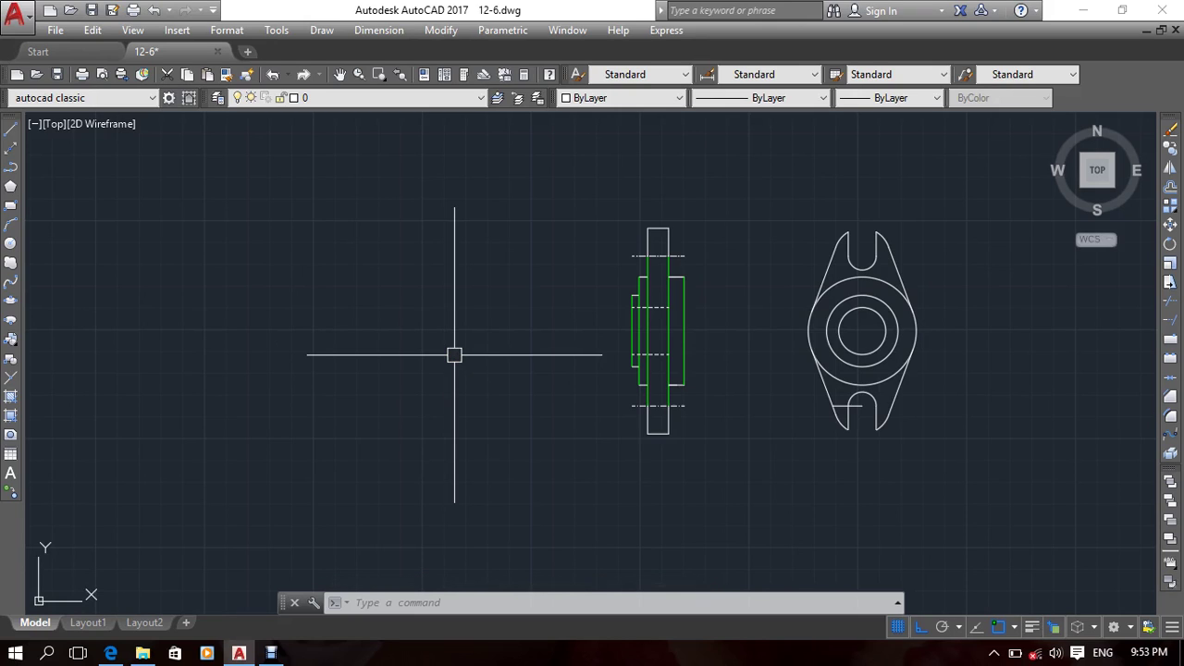
scroll(693, 439, "up", 3)
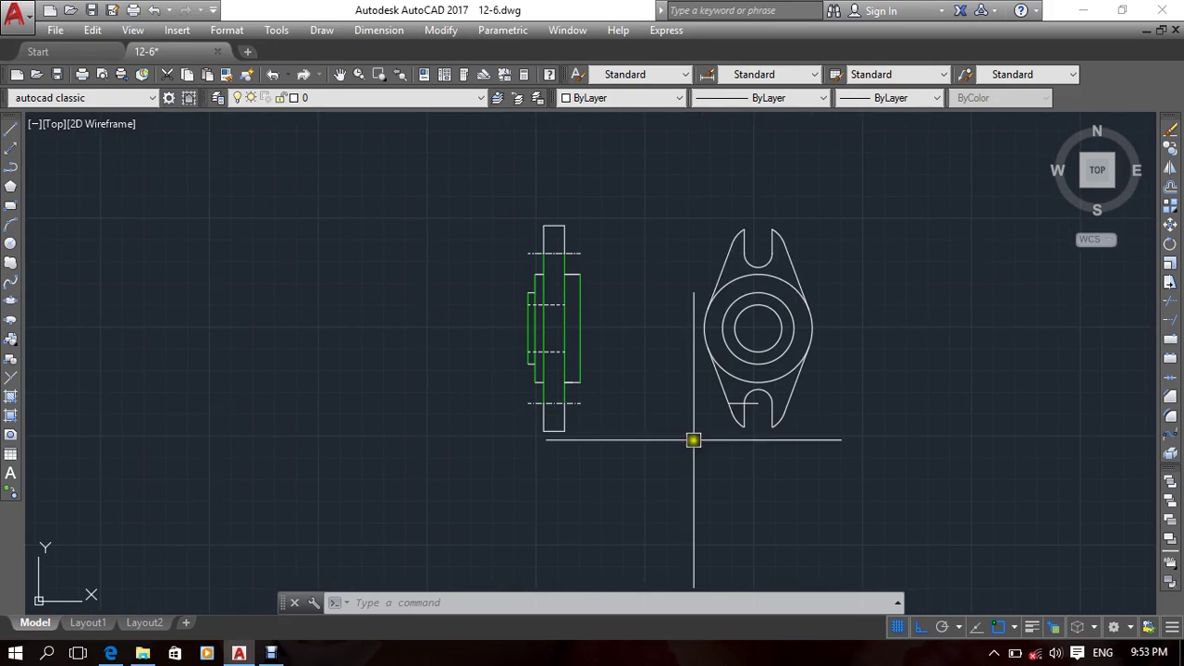
middle_click_drag(577, 365, 513, 452)
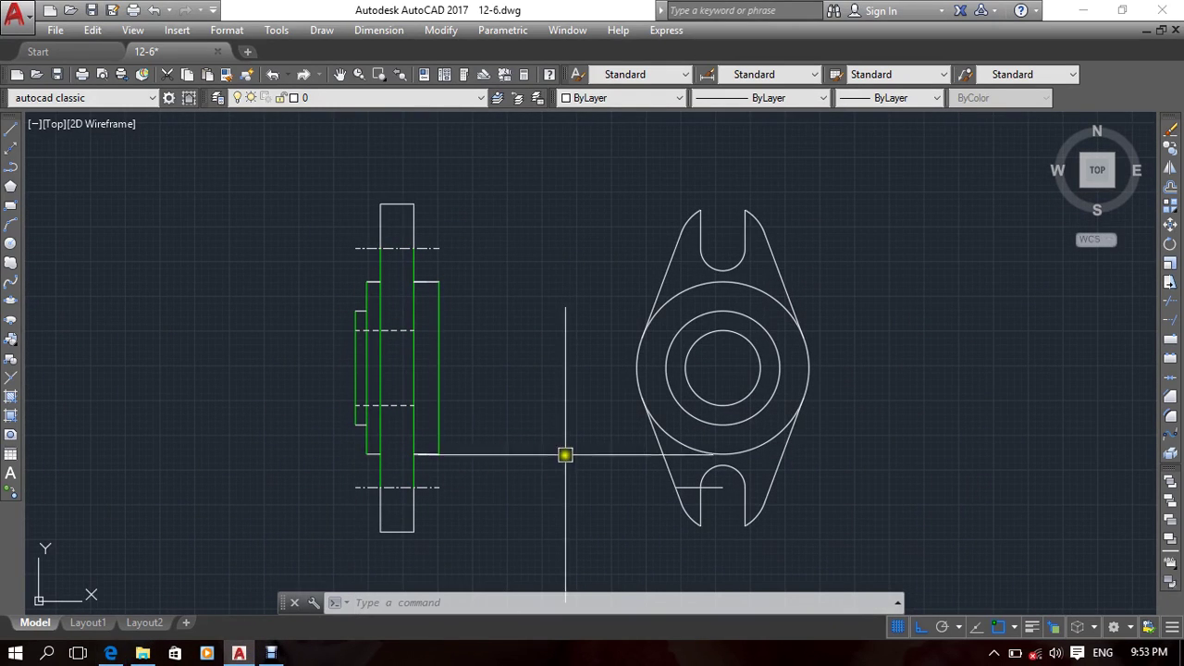
scroll(561, 480, "down", 5)
scroll(561, 479, "up", 5)
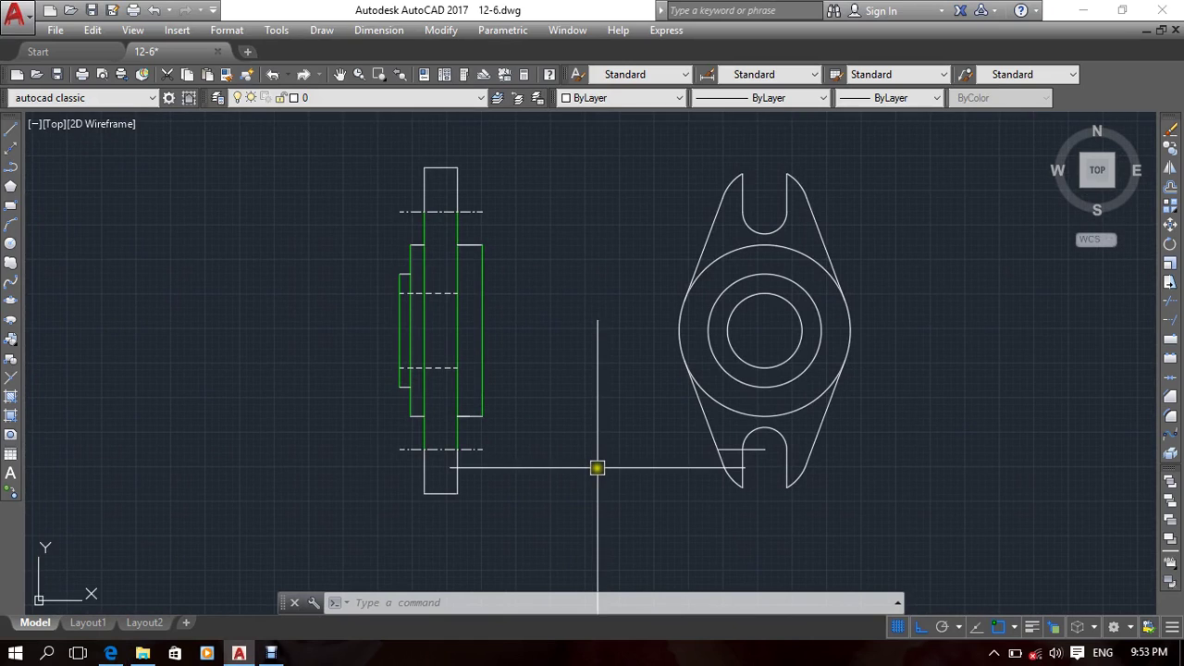
scroll(610, 435, "down", 2)
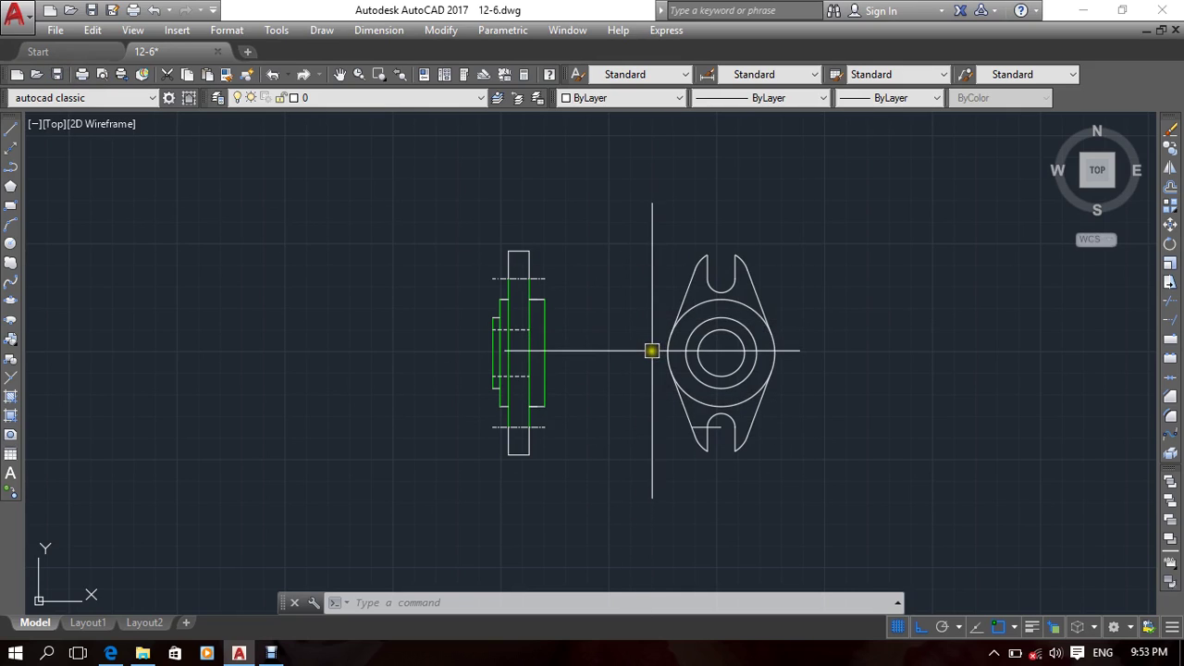
middle_click_drag(392, 291, 446, 278)
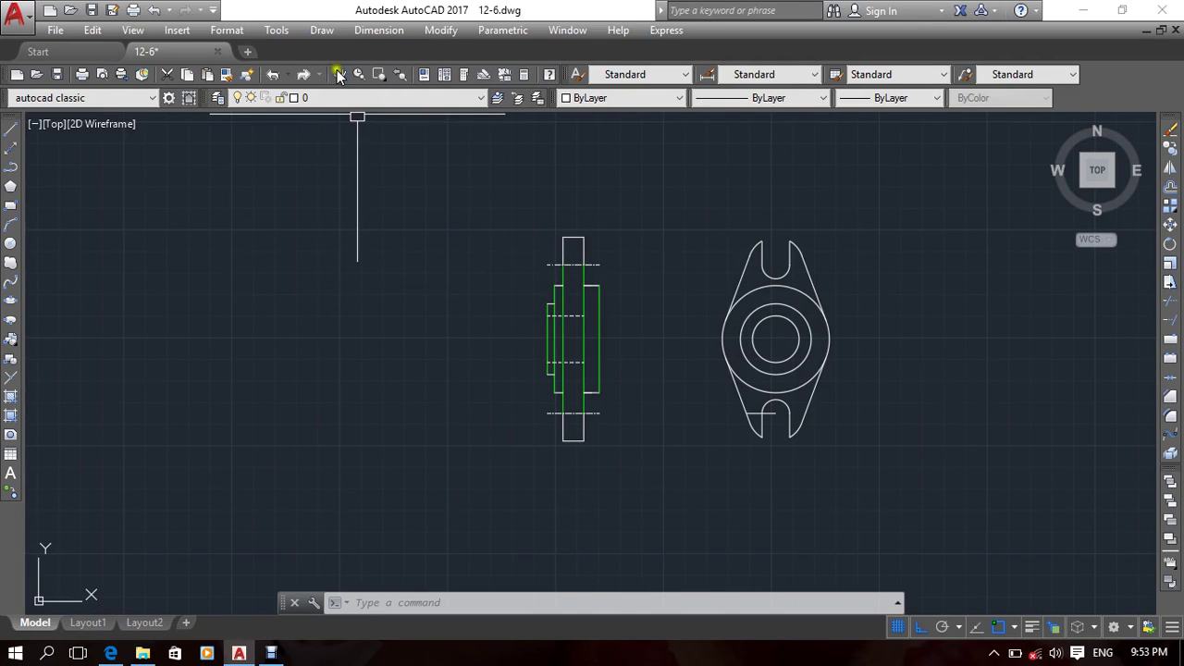
left_click(322, 29)
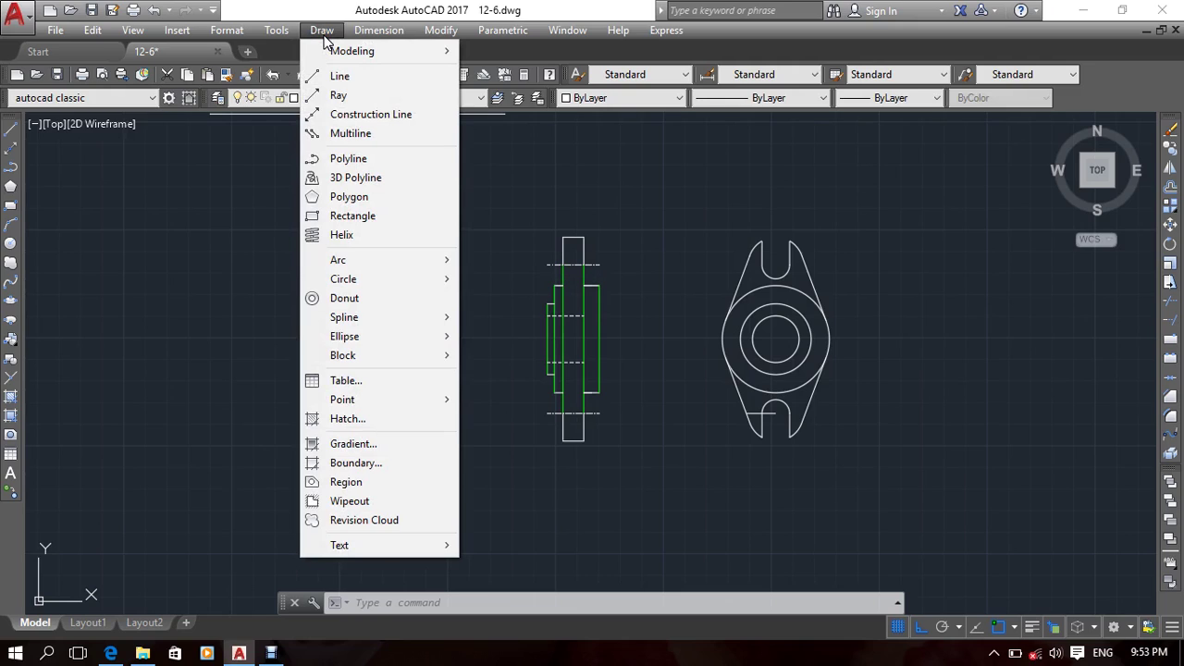
left_click(666, 285)
left_click(688, 250)
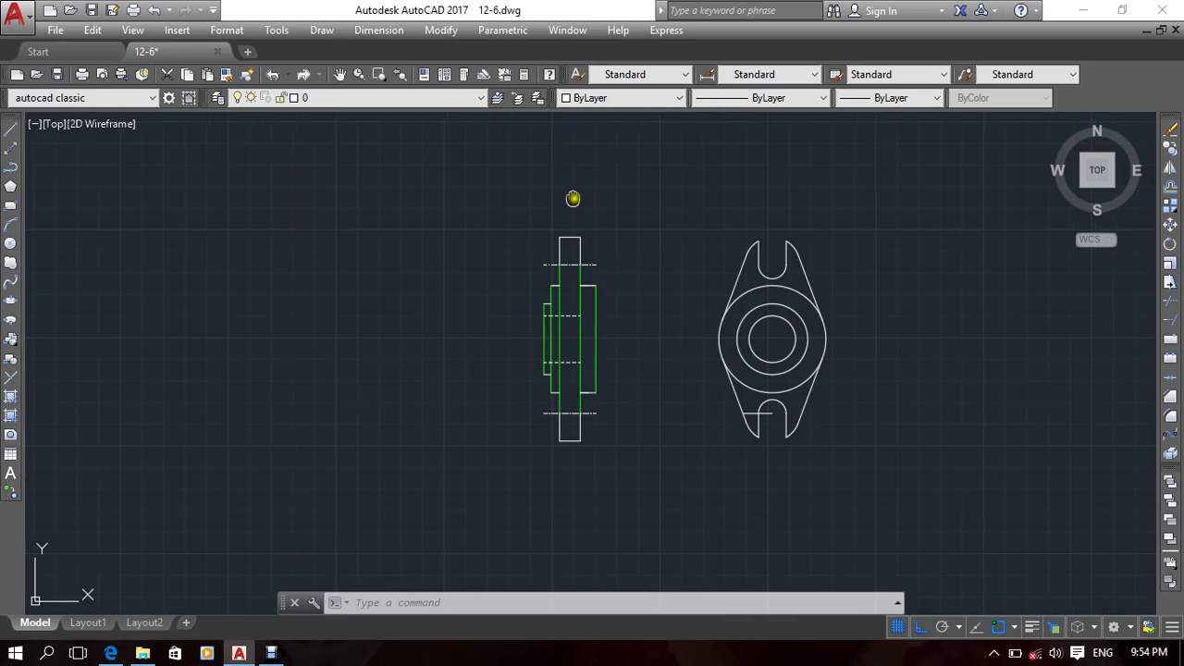
middle_click_drag(573, 198, 531, 198)
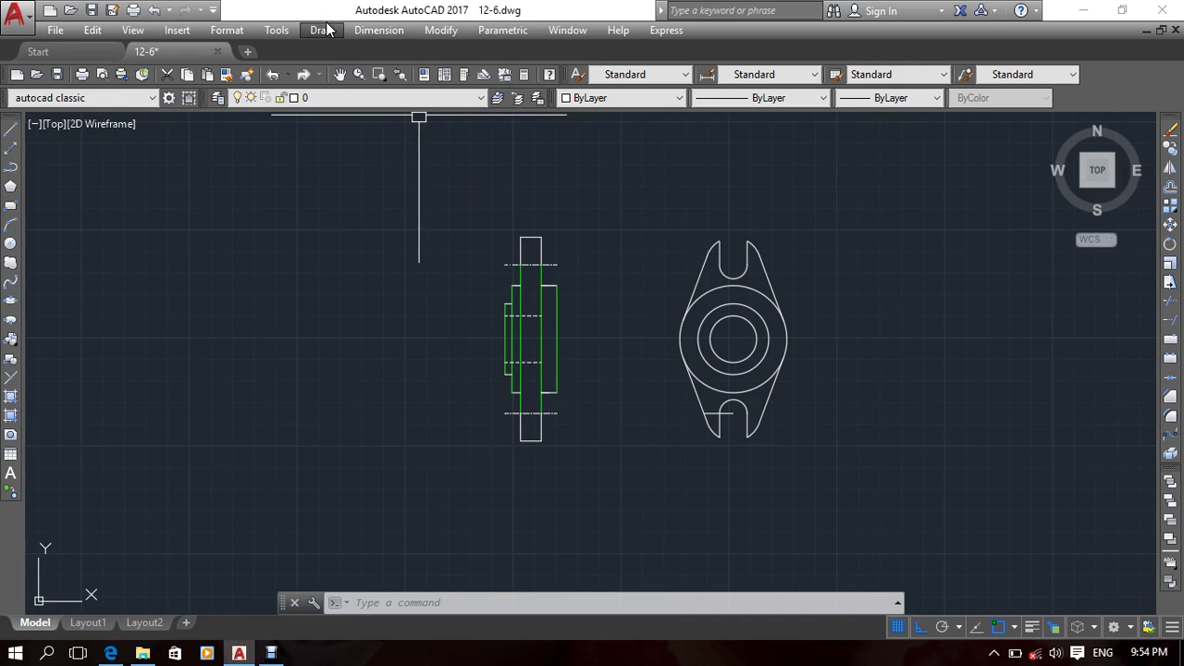
scroll(497, 339, "up", 3)
mouse_move(499, 336)
middle_mouse_down()
mouse_move(436, 317)
mouse_move(420, 293)
middle_mouse_up()
left_click(321, 30)
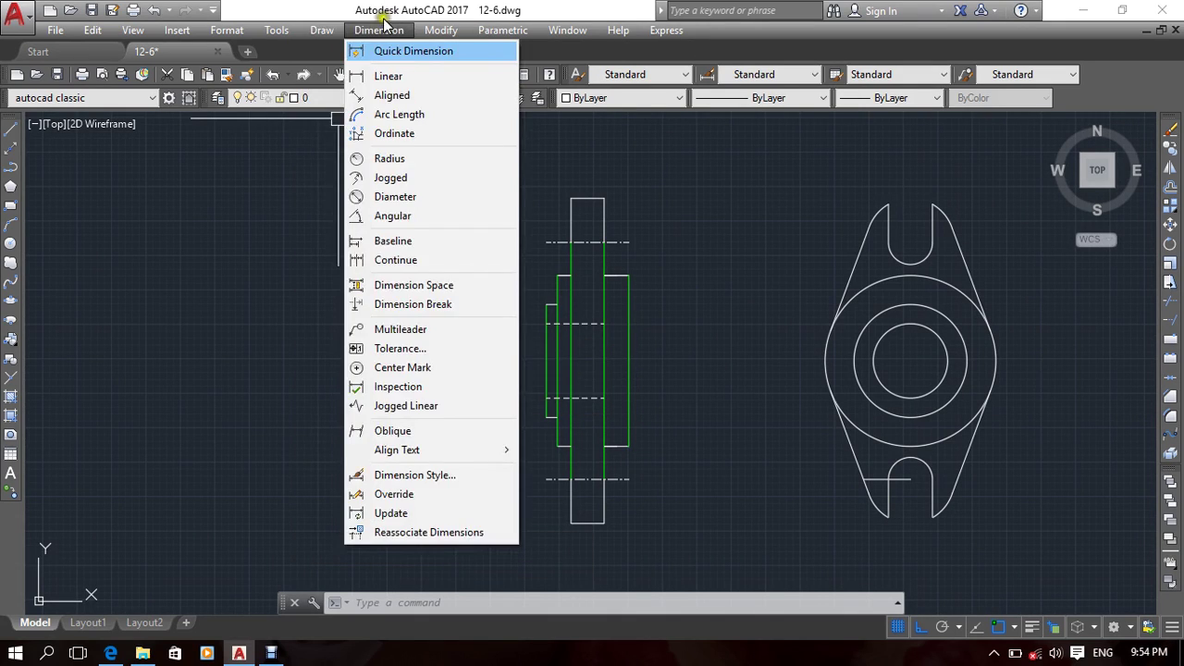
mouse_move(322, 53)
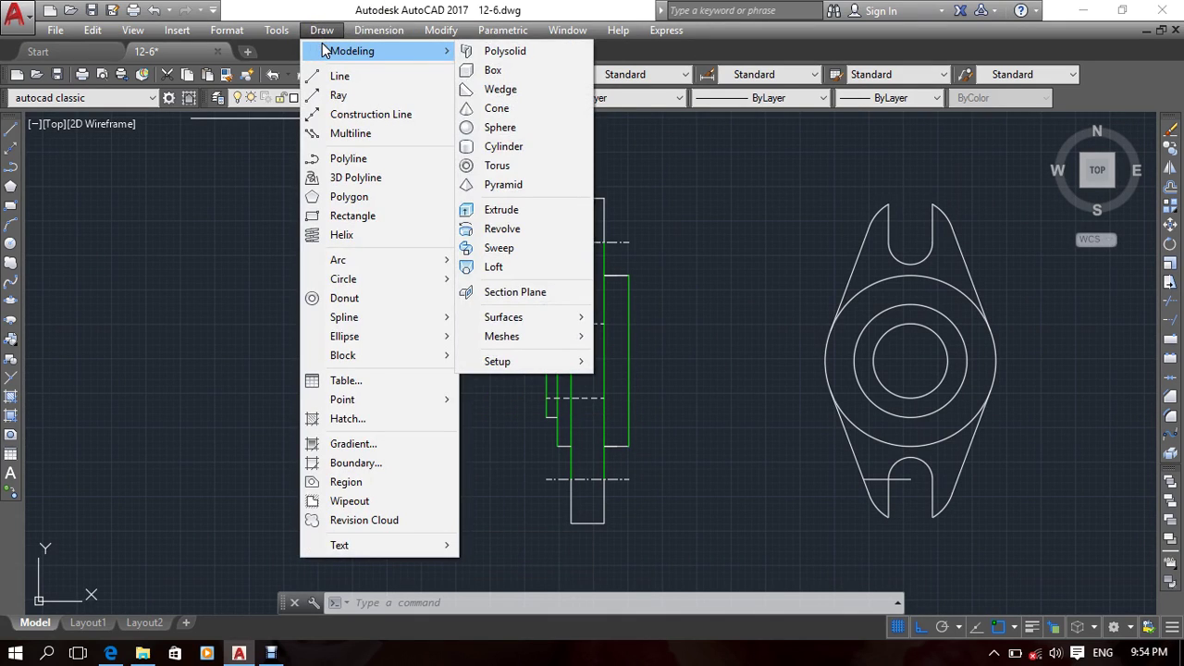
mouse_move(441, 30)
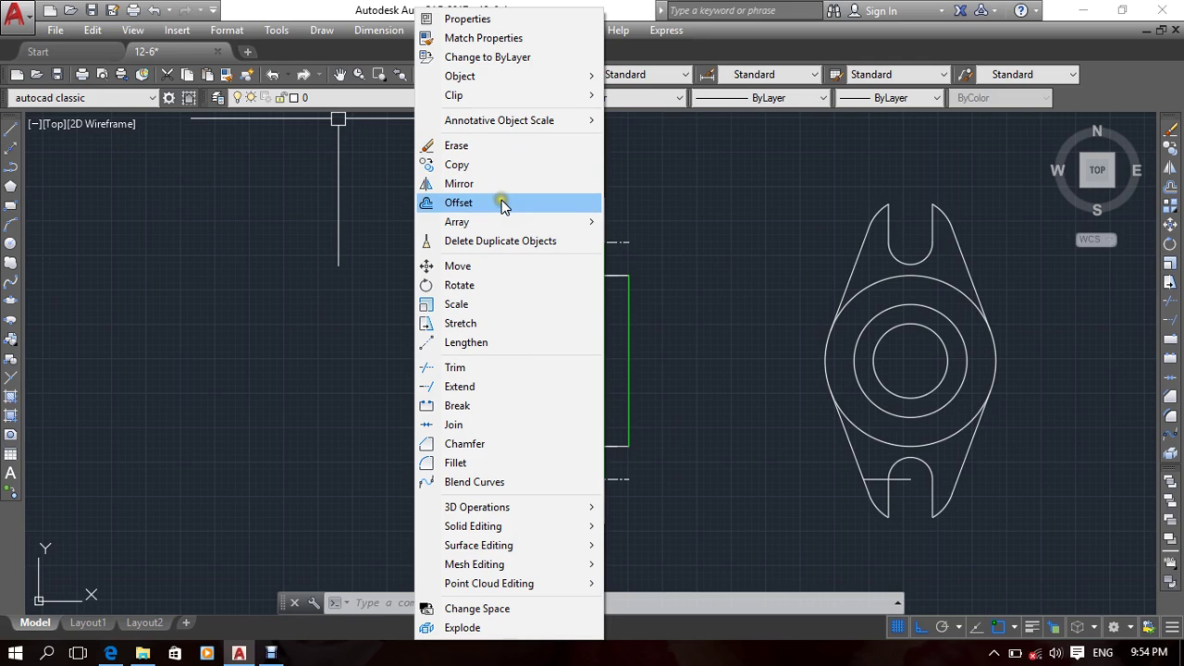
mouse_move(502, 220)
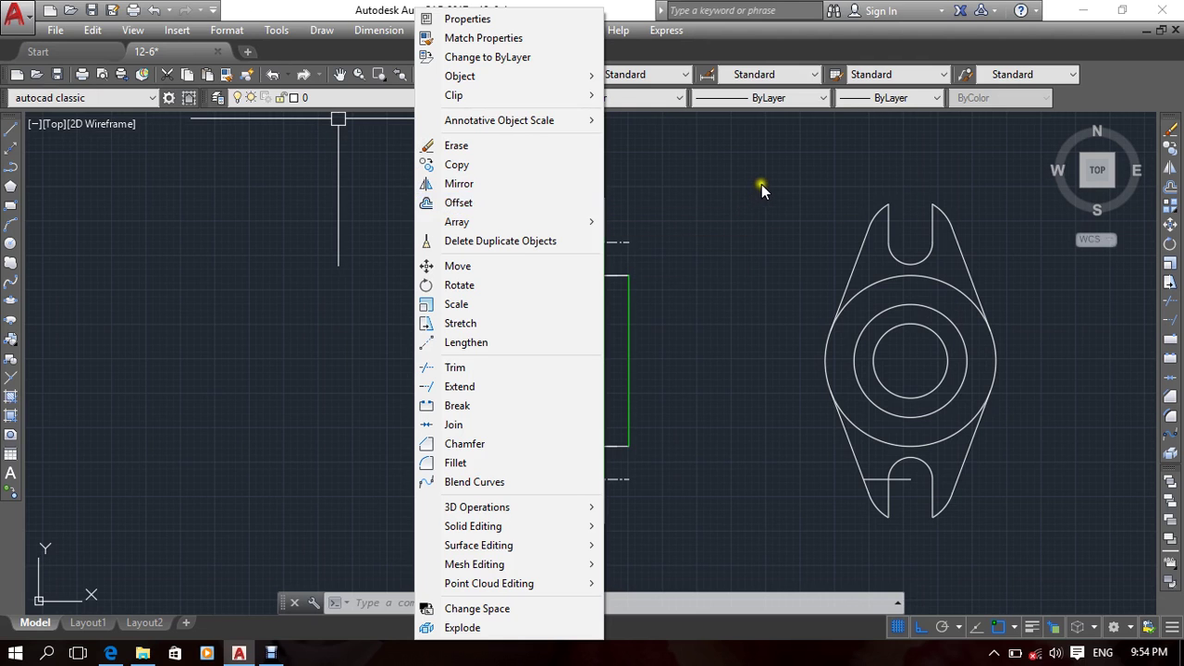
left_click(746, 242)
scroll(746, 242, "down", 5)
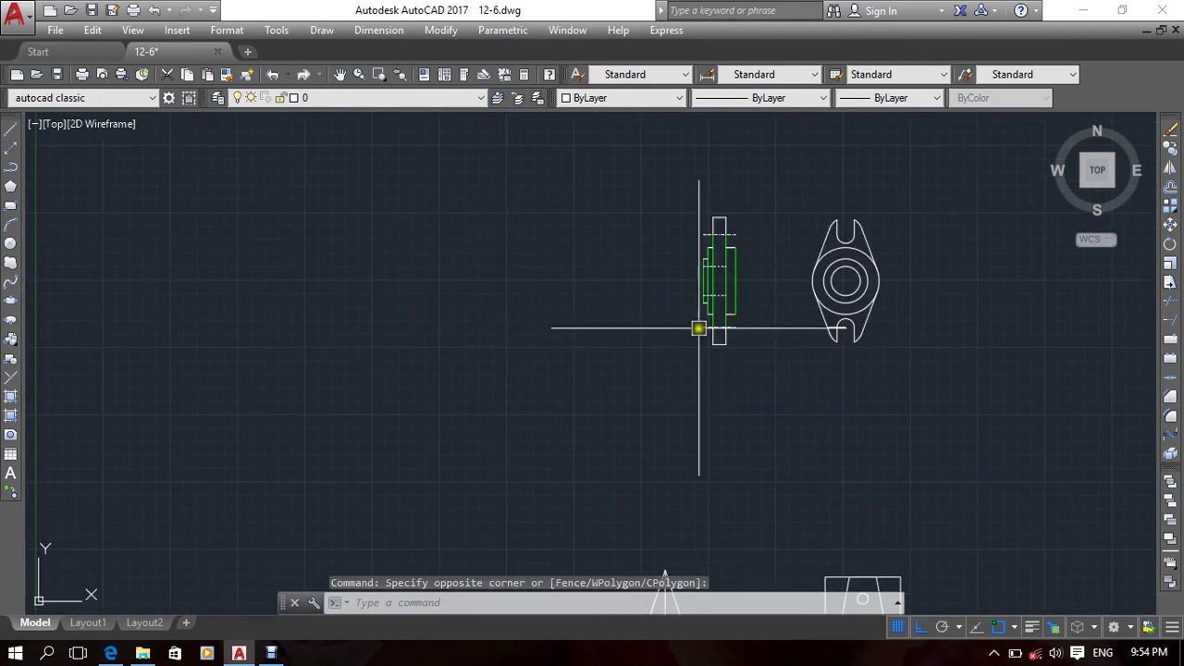
scroll(577, 327, "down", 5)
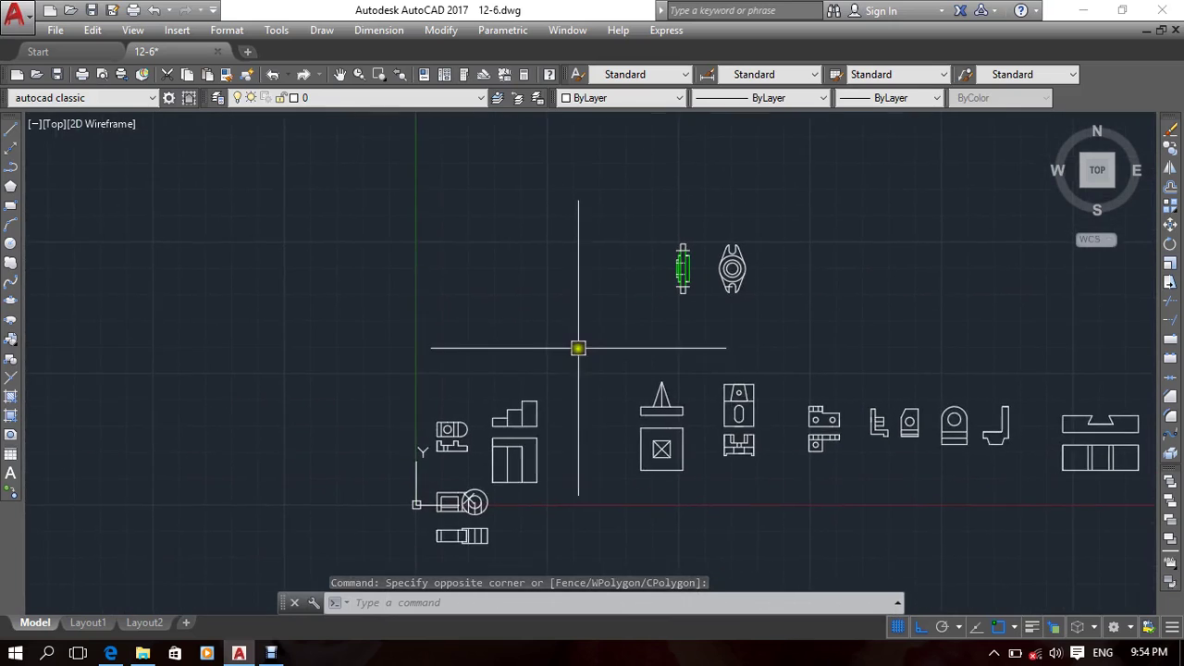
scroll(648, 347, "up", 5)
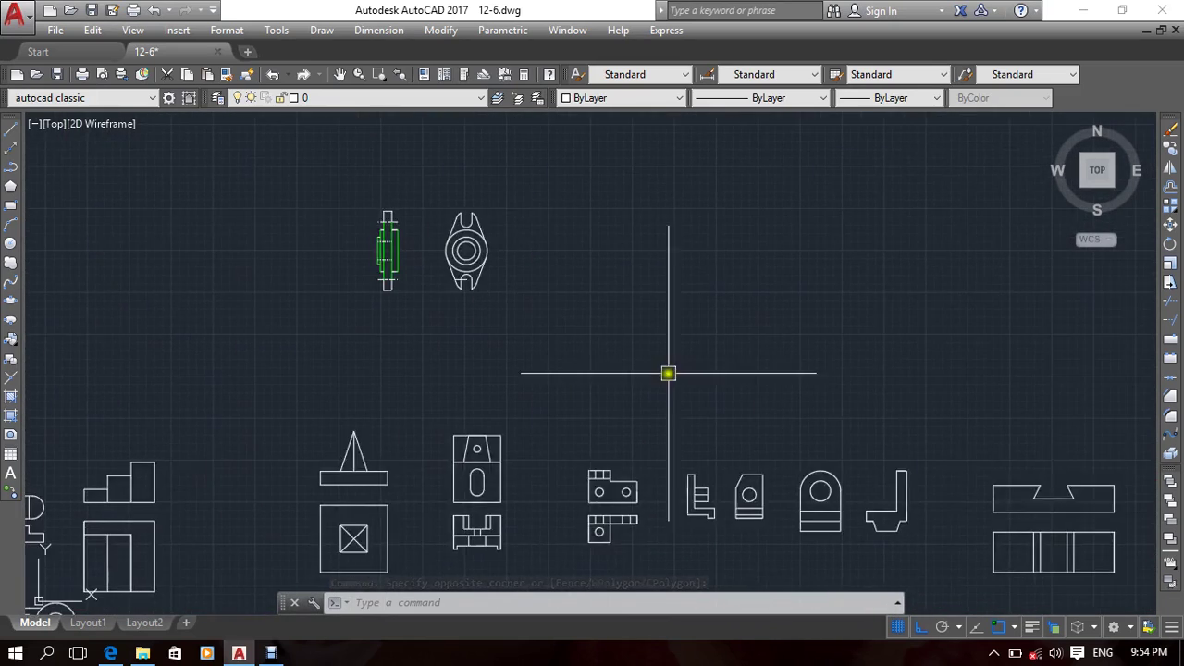
middle_click_drag(602, 236, 589, 331)
middle_click_drag(521, 280, 457, 354)
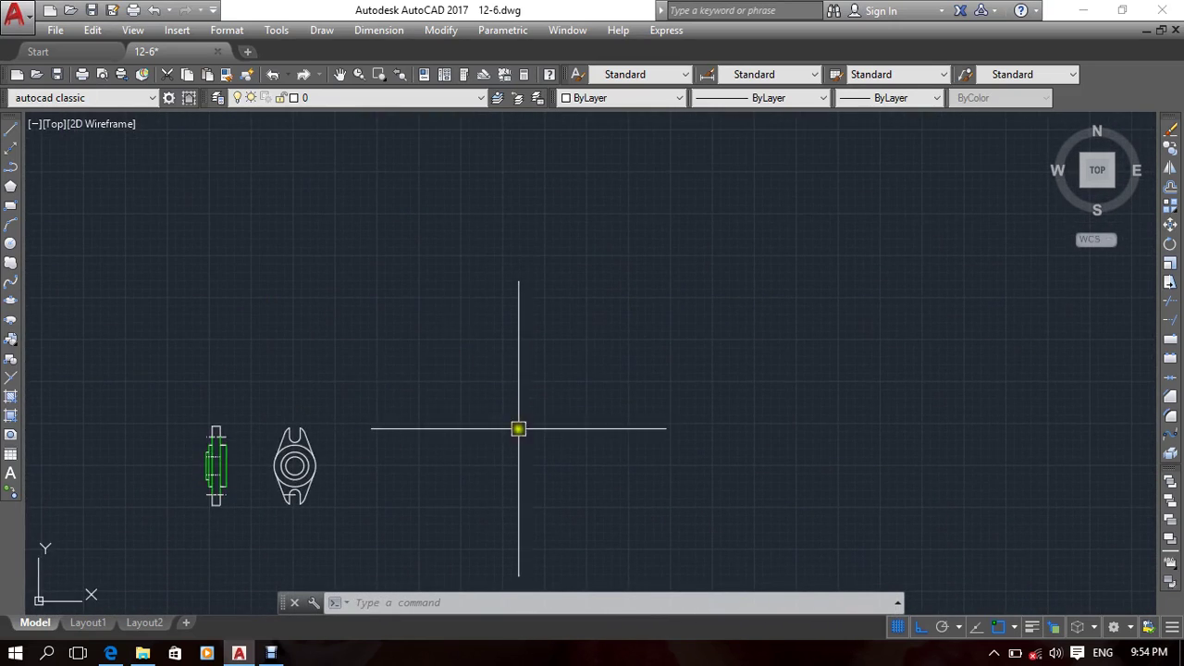
Step: Draw a circle with a radius of 5 in the empty area away from the existing views
mouse_move(513, 548)
middle_mouse_down()
mouse_move(594, 351)
mouse_move(596, 395)
middle_mouse_up()
scroll(579, 411, "down", 2)
scroll(563, 399, "up", 2)
mouse_move(587, 312)
middle_mouse_down()
mouse_move(560, 404)
mouse_move(577, 188)
mouse_move(714, 229)
mouse_move(790, 193)
mouse_move(798, 143)
mouse_move(679, 365)
mouse_move(598, 343)
mouse_move(520, 343)
middle_mouse_up()
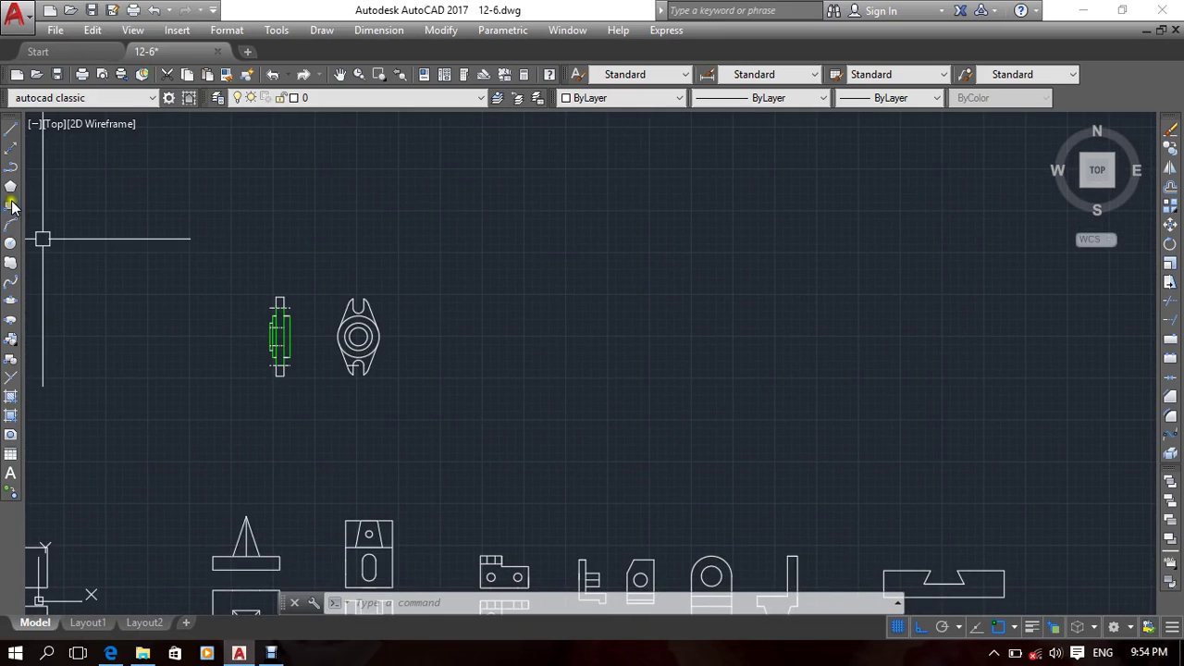
middle_click_drag(618, 299, 543, 331)
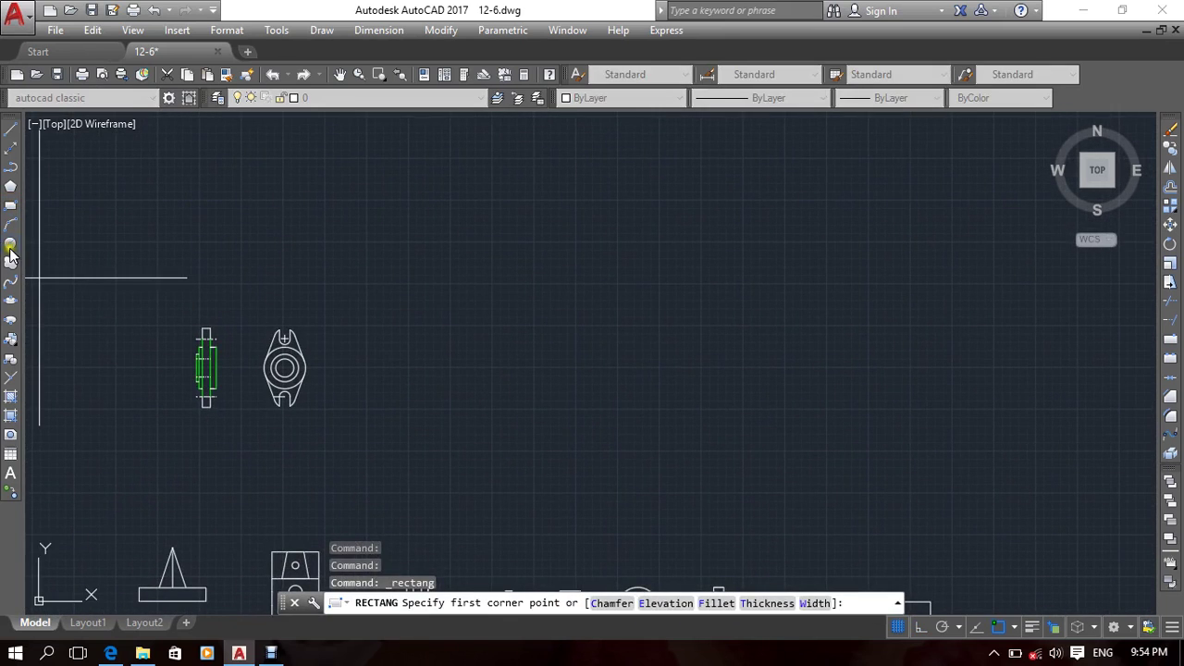
left_click(10, 243)
scroll(528, 373, "up", 3)
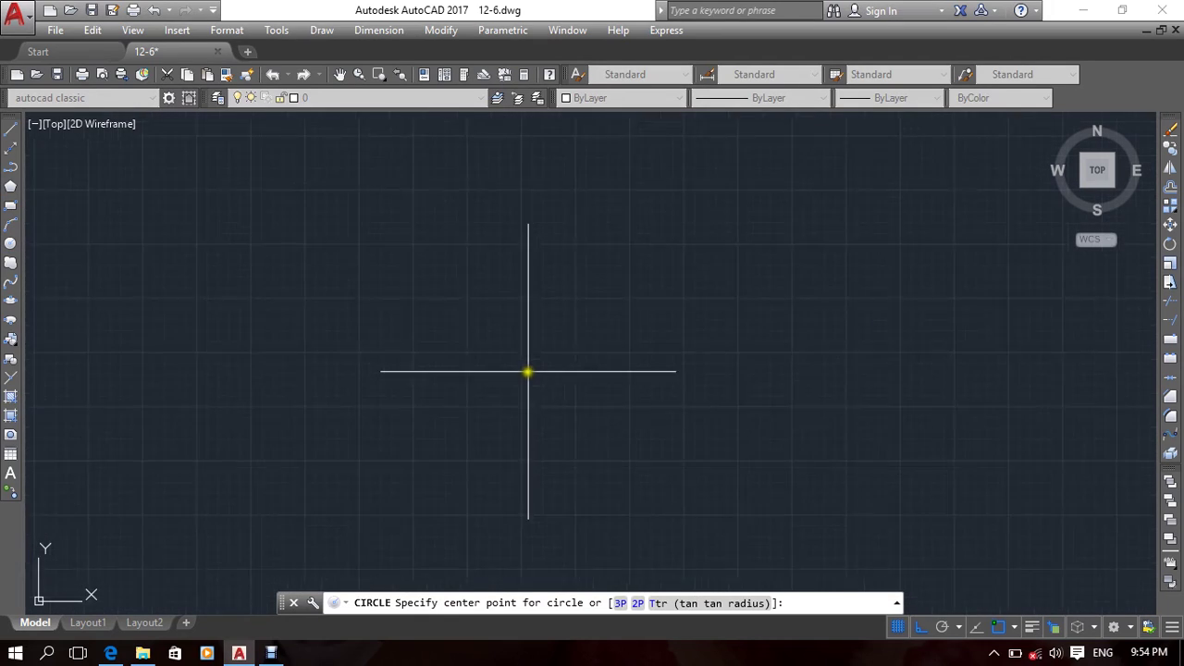
left_click(506, 355)
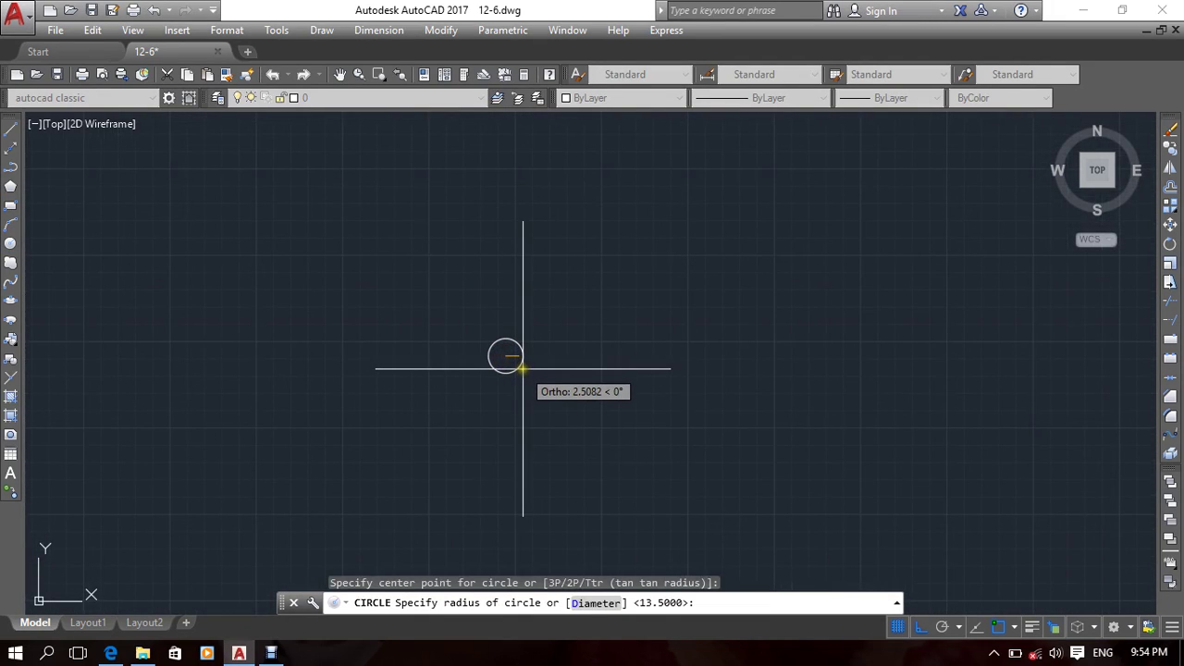
type("5")
key("Return")
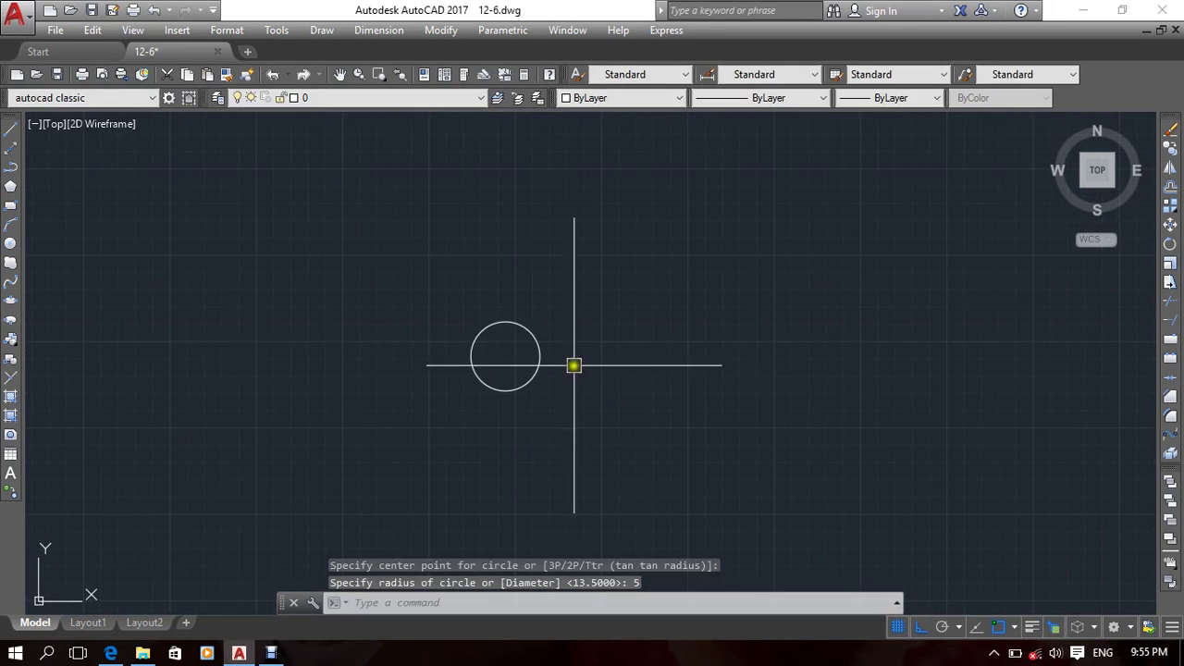
middle_click_drag(643, 367, 445, 481)
scroll(564, 422, "down", 3)
scroll(453, 467, "up", 2)
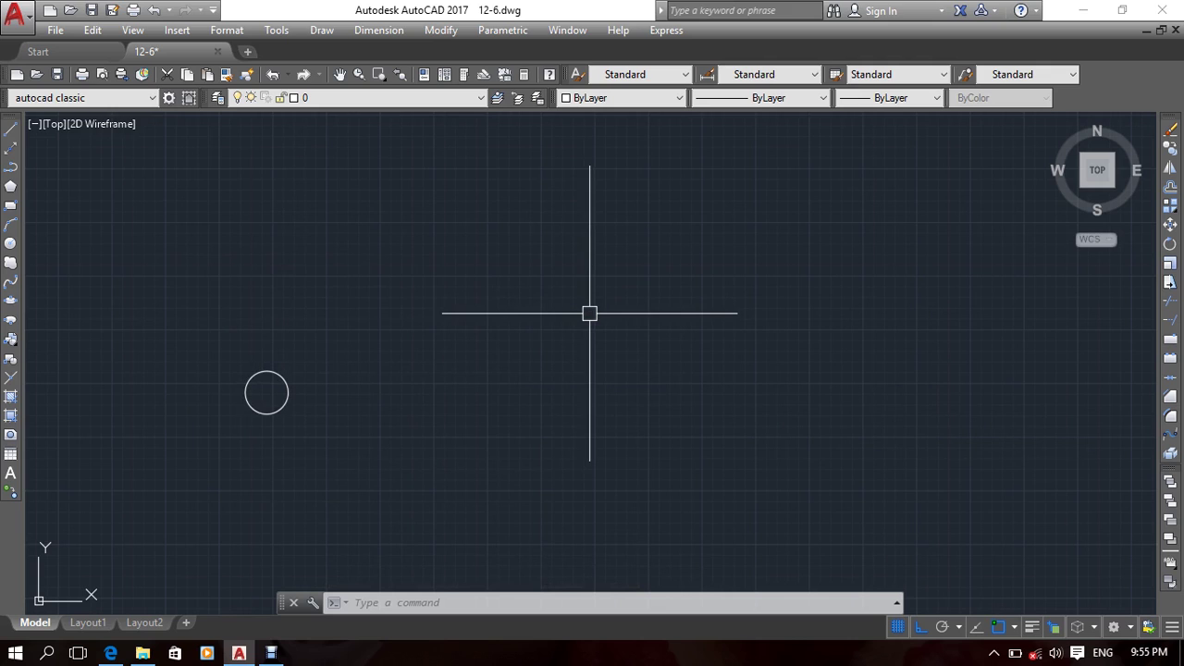
mouse_move(382, 322)
middle_mouse_down()
mouse_move(534, 380)
mouse_move(510, 364)
middle_mouse_up()
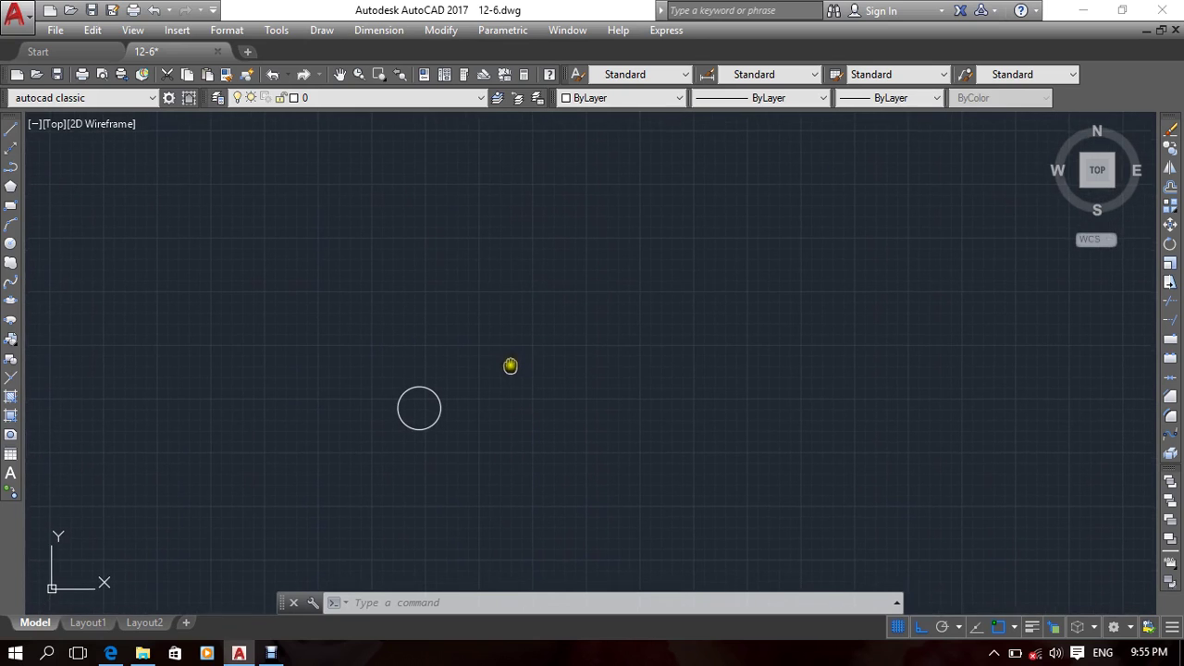
left_click(440, 30)
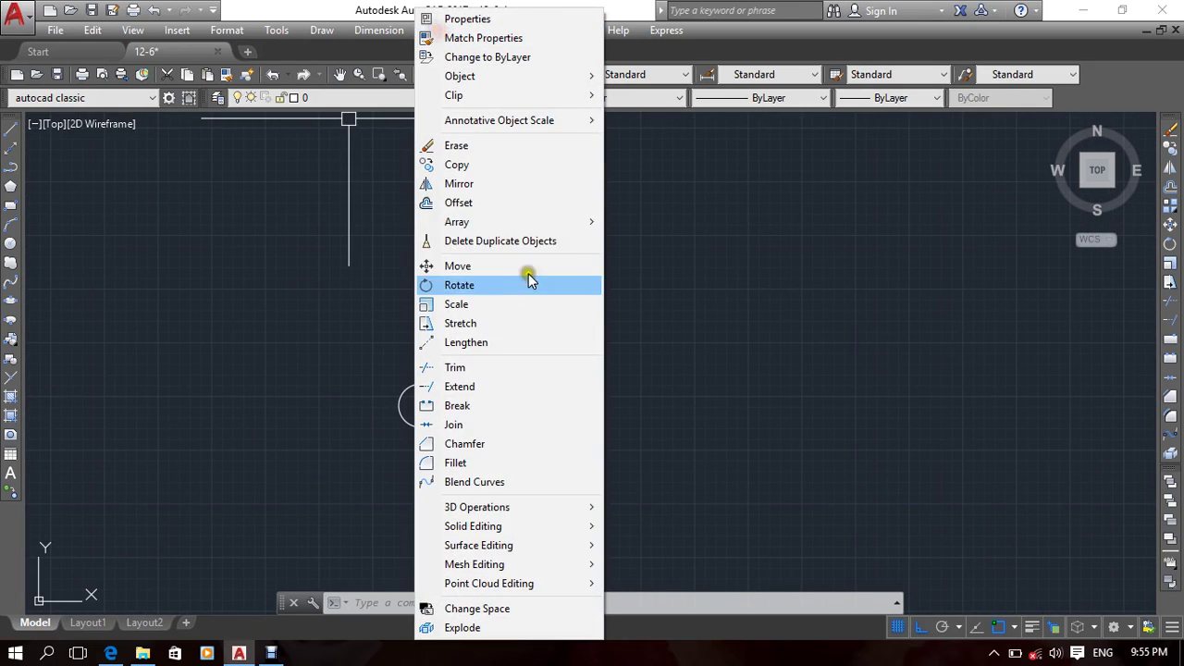
left_click(568, 223)
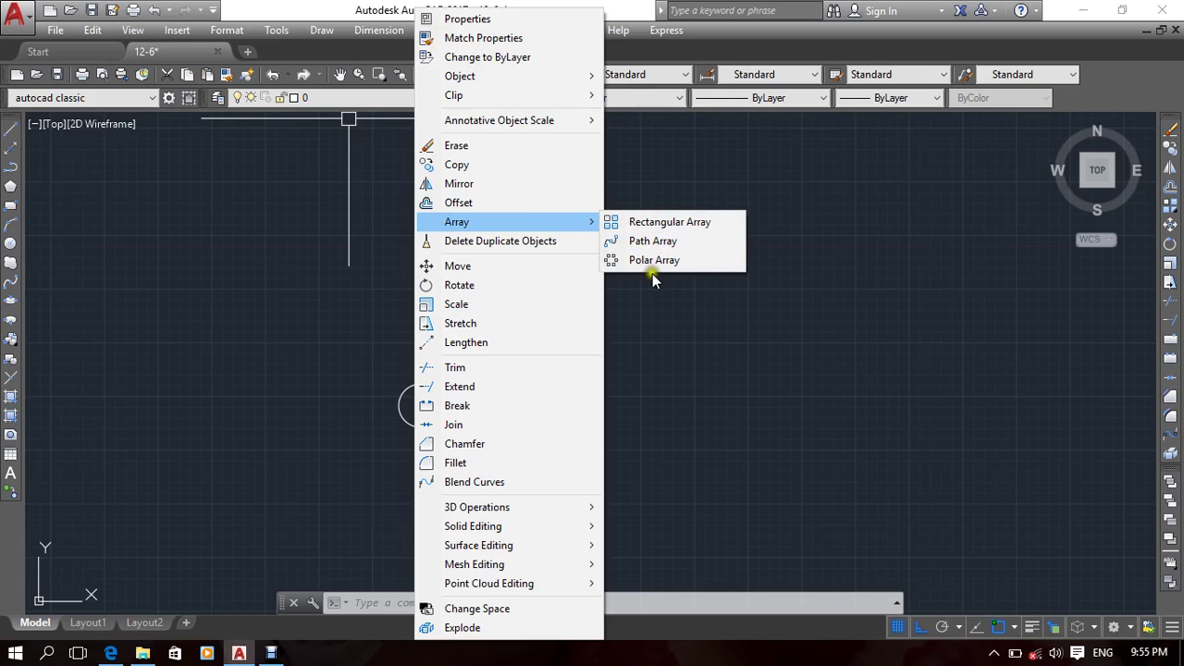
left_click(576, 4)
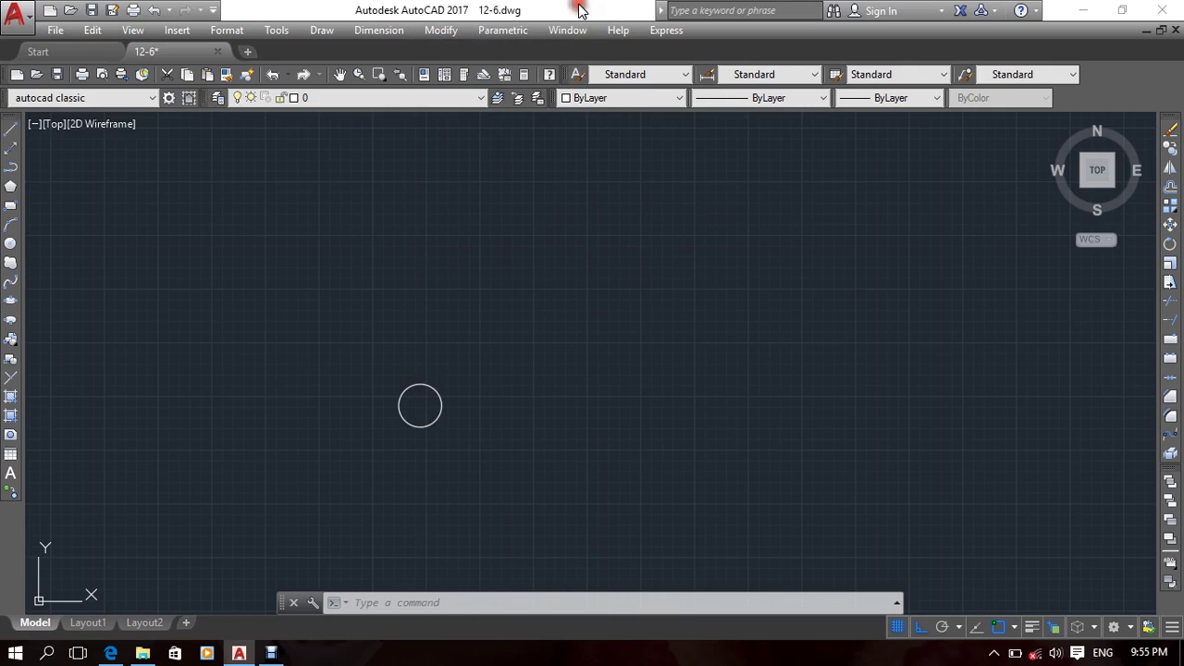
left_click(811, 181)
left_click(780, 253)
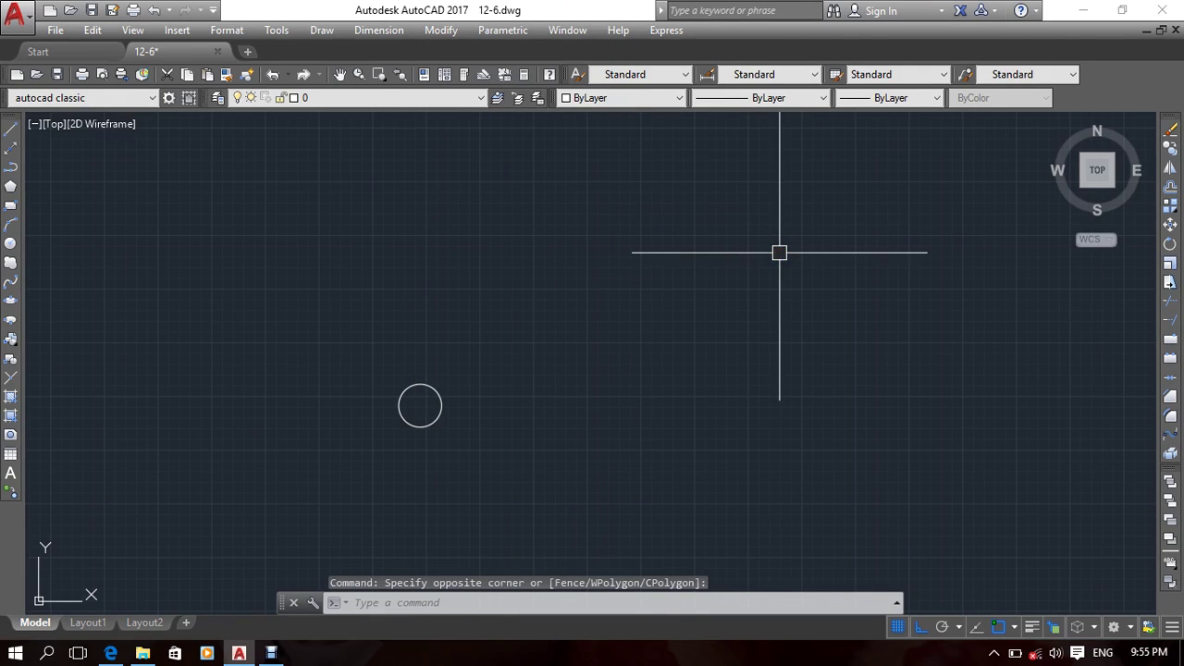
Step: Create an associative rectangular array of the circle with four columns and three rows
type("ar")
key("Return")
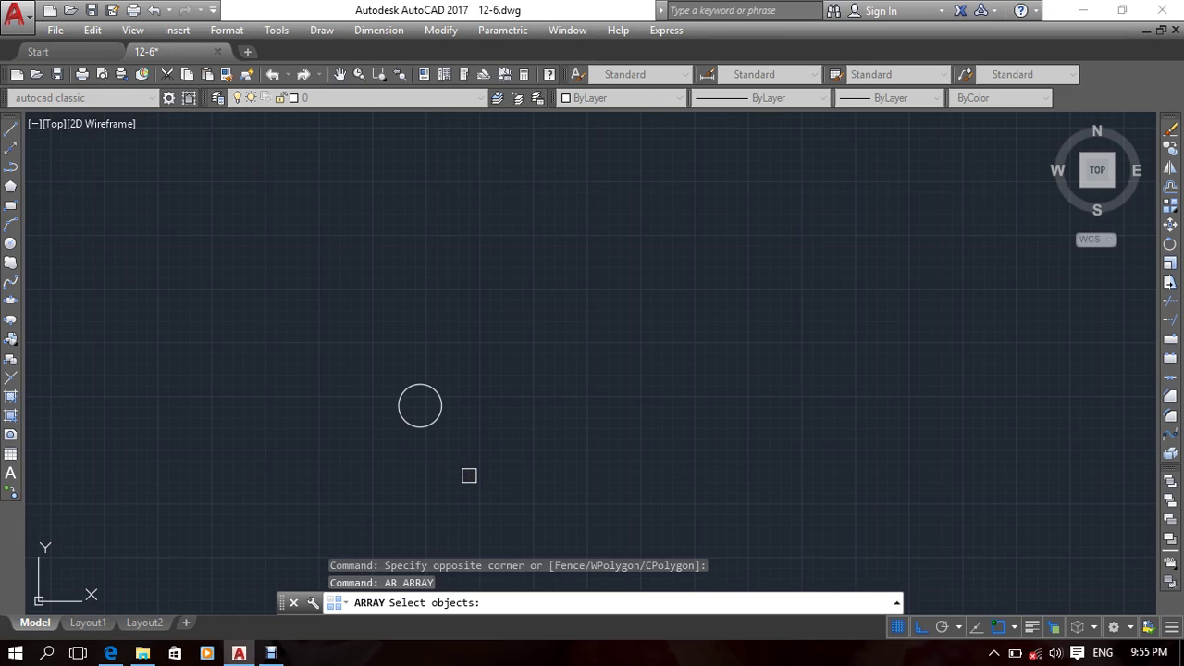
left_click_drag(462, 375, 430, 398)
left_click(429, 385)
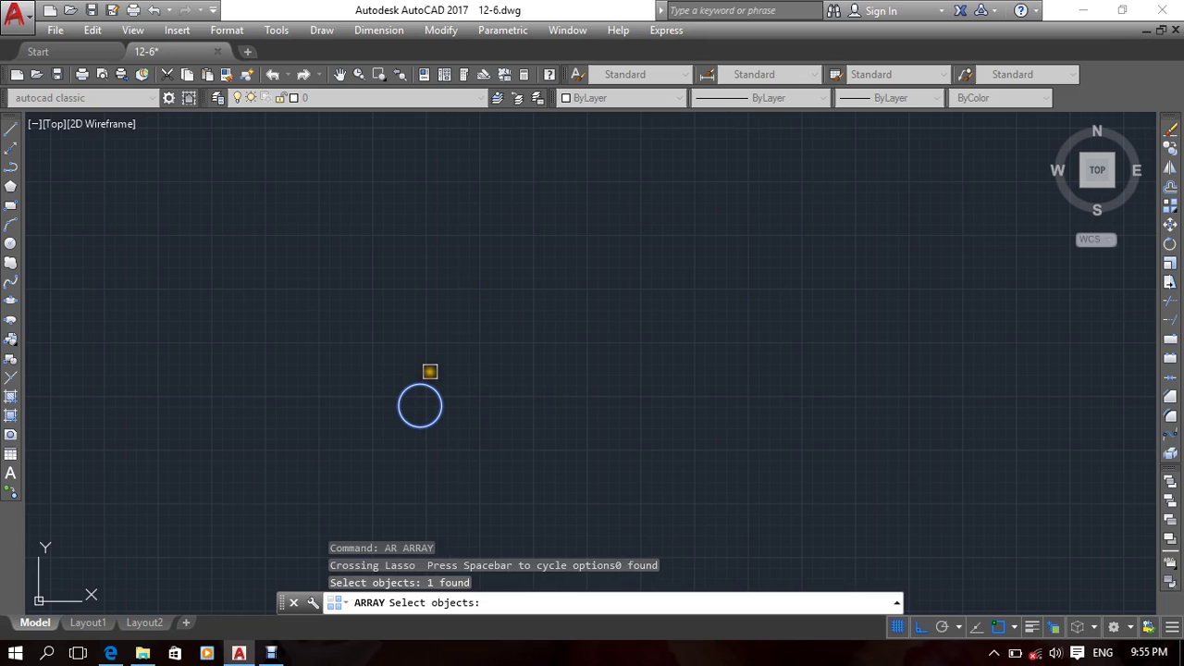
key("Return")
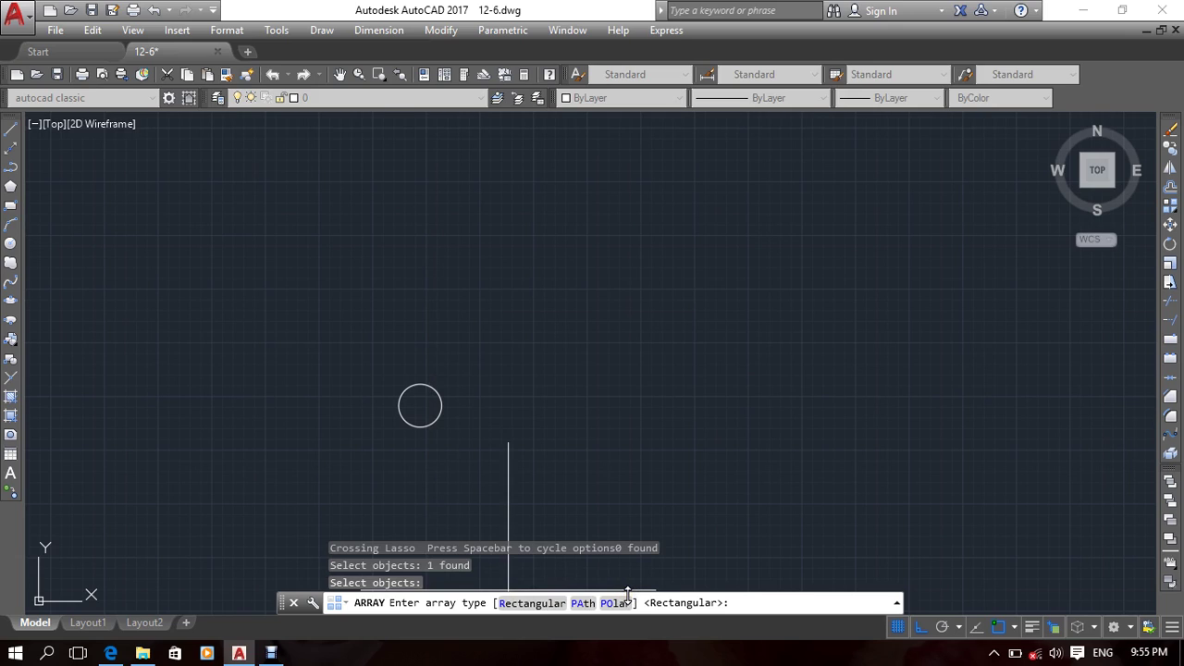
left_click(532, 603)
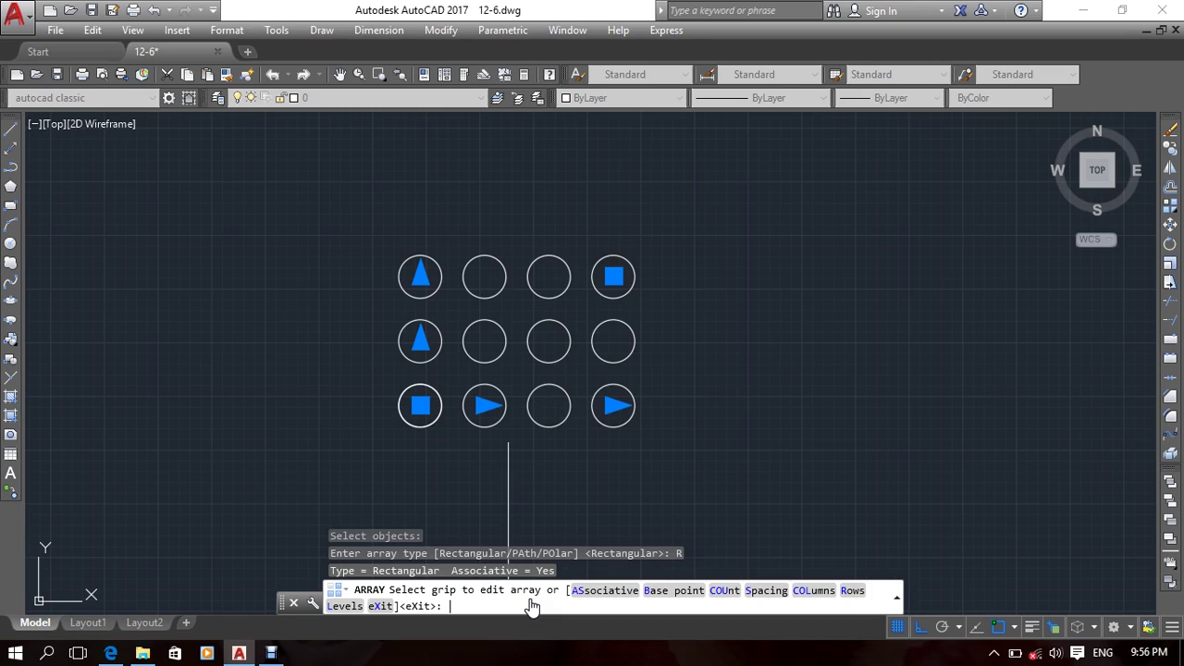
mouse_move(484, 402)
middle_mouse_down()
mouse_move(528, 351)
mouse_move(510, 361)
middle_mouse_up()
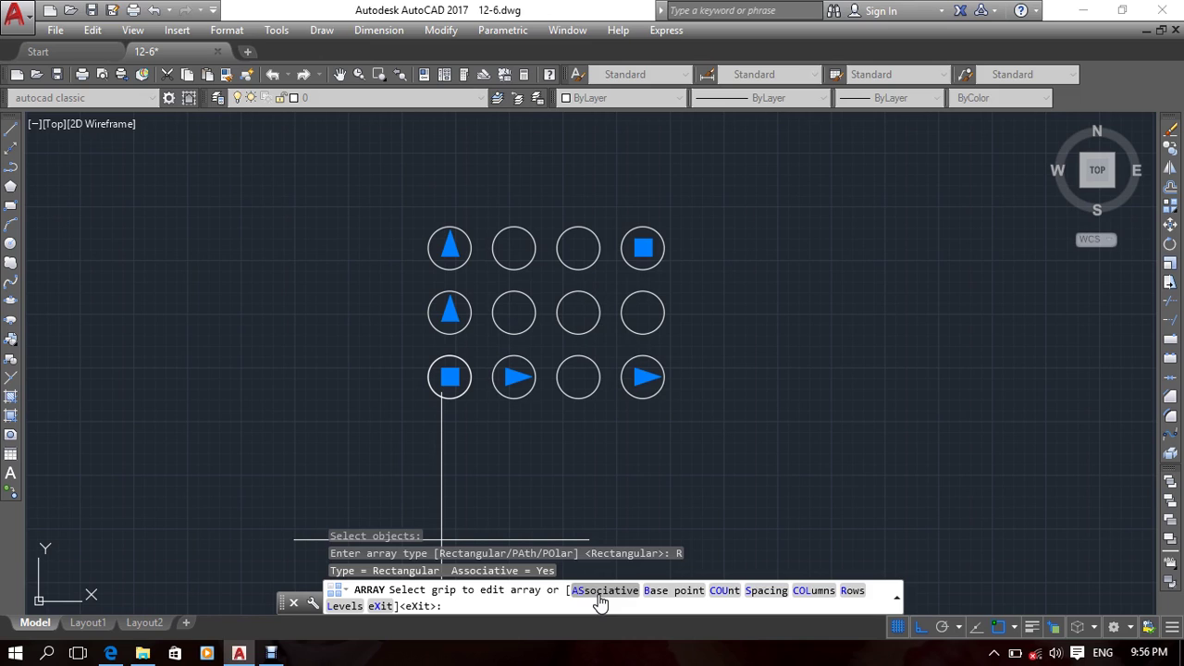
middle_click_drag(613, 444, 616, 410)
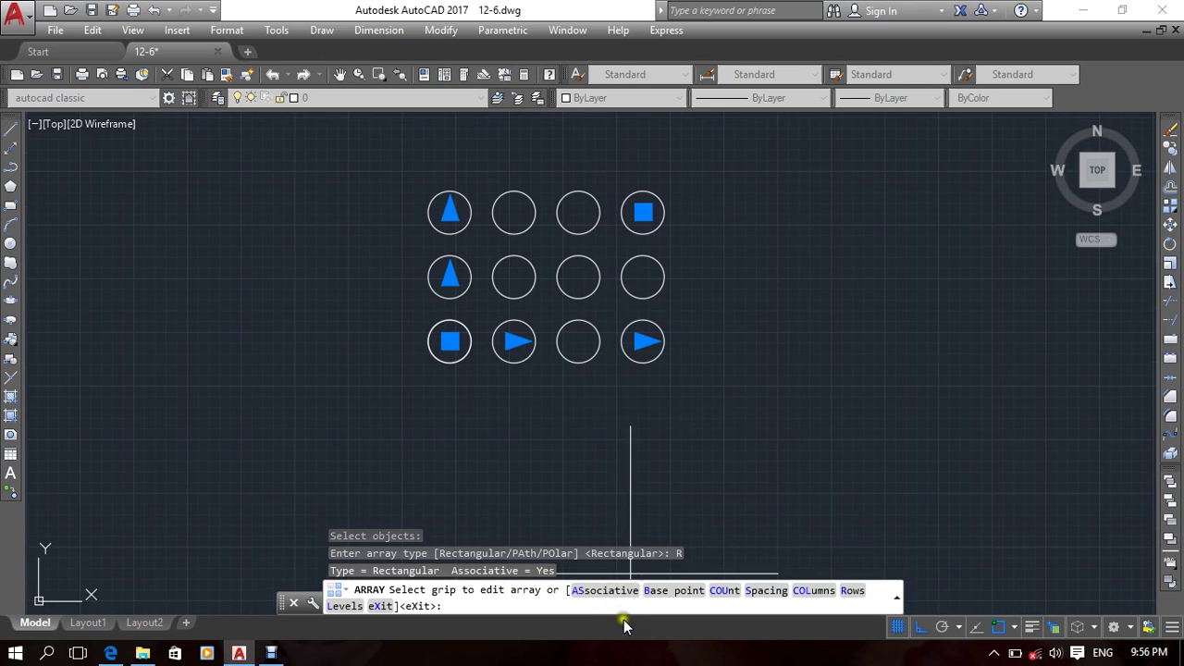
left_click(603, 590)
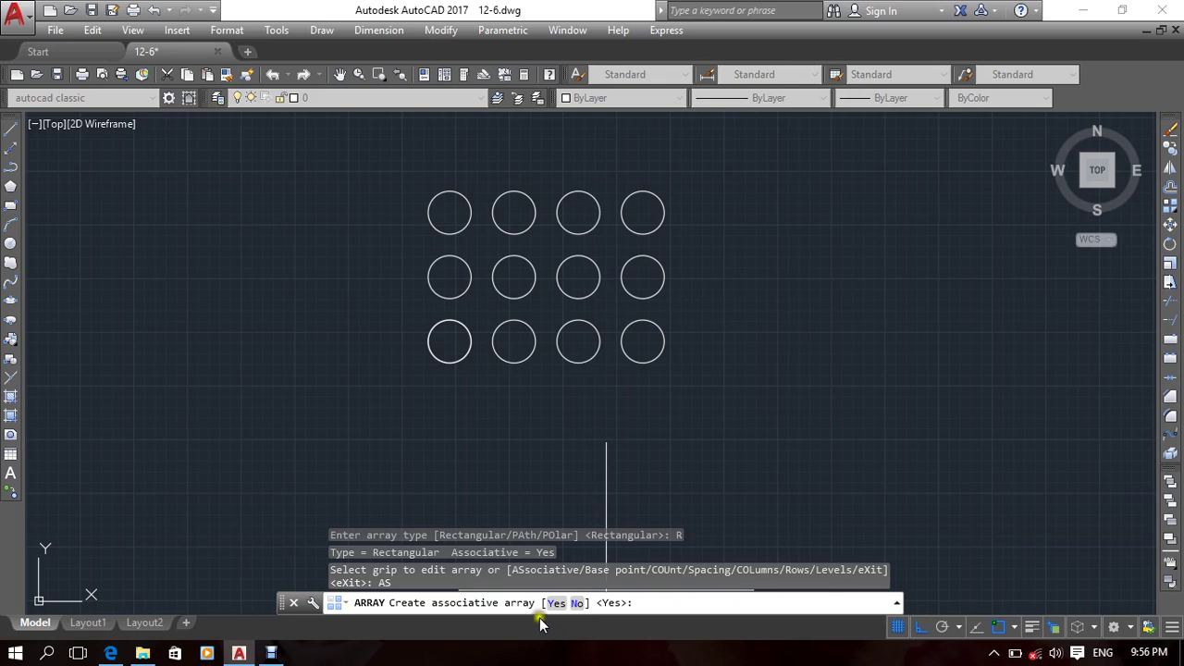
left_click(556, 604)
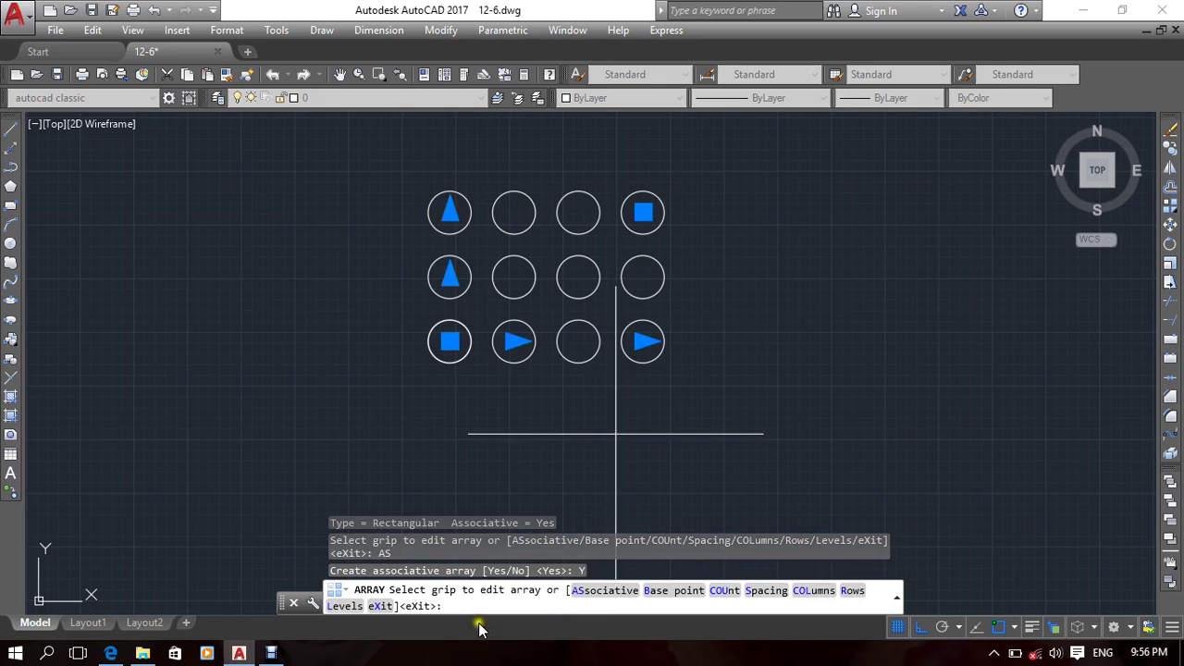
key("Return")
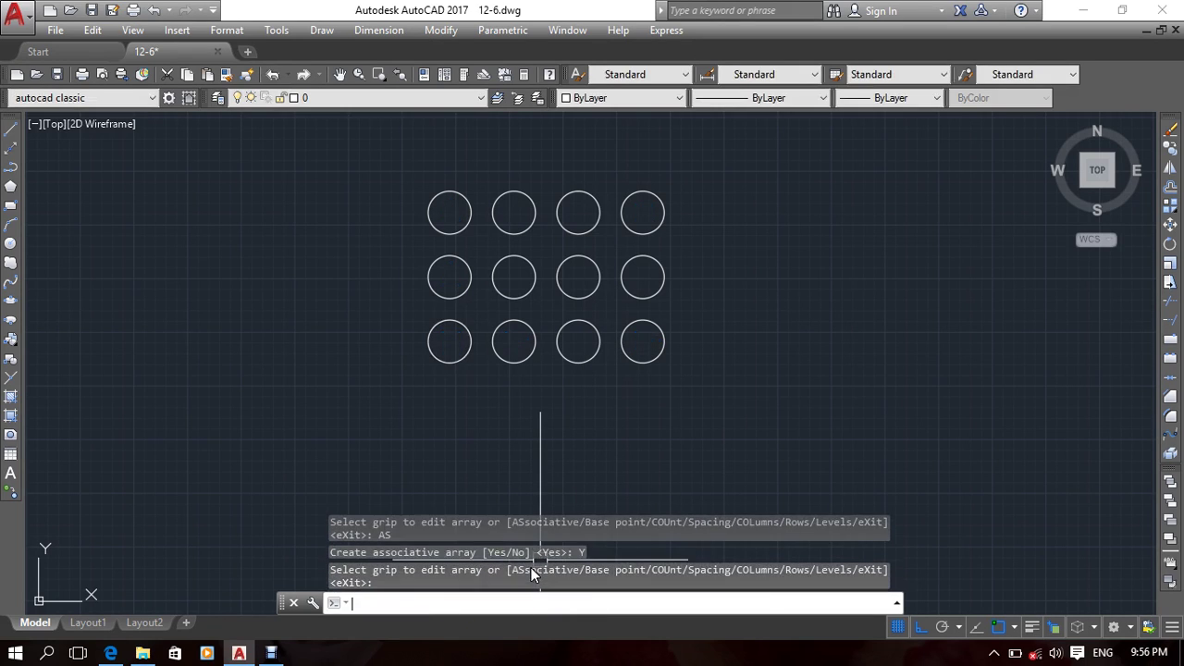
Step: Select the associative circle array to check how it is grouped, and undo the array
middle_click_drag(389, 384, 447, 423)
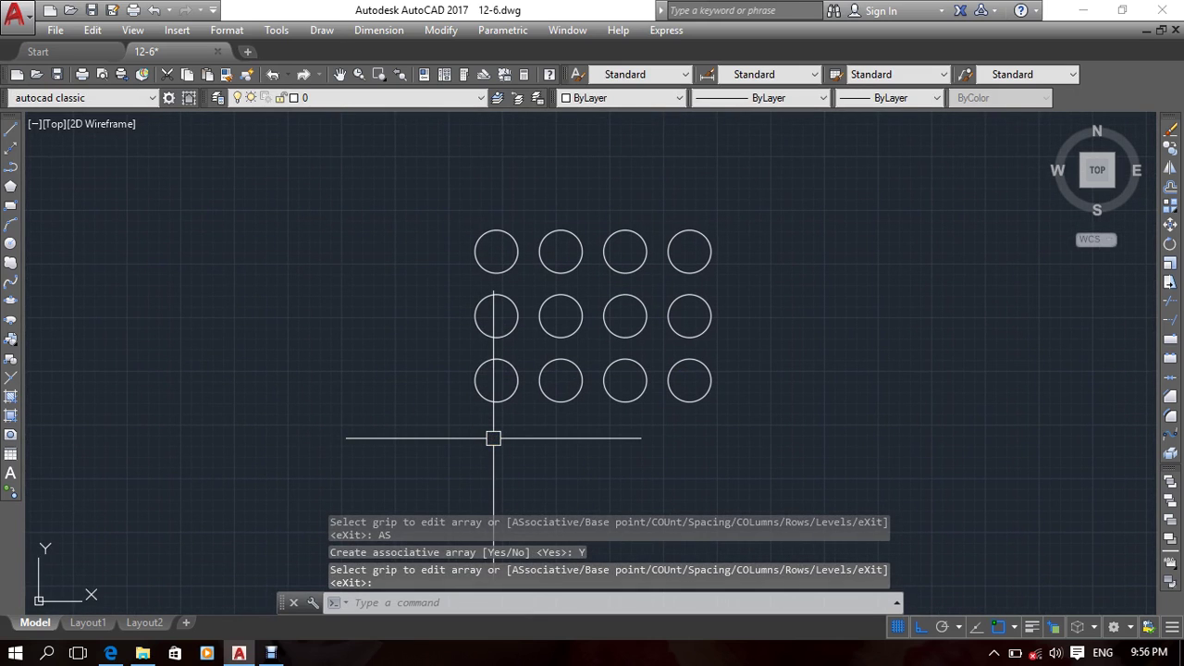
middle_click_drag(537, 422, 527, 418)
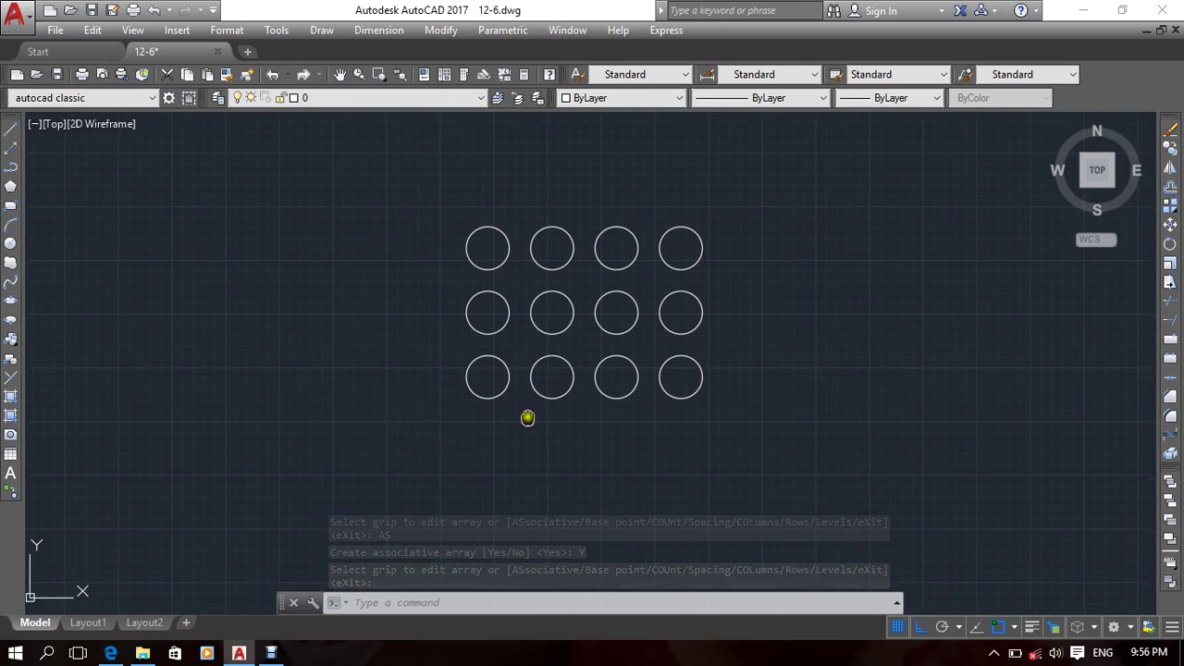
left_click(498, 397)
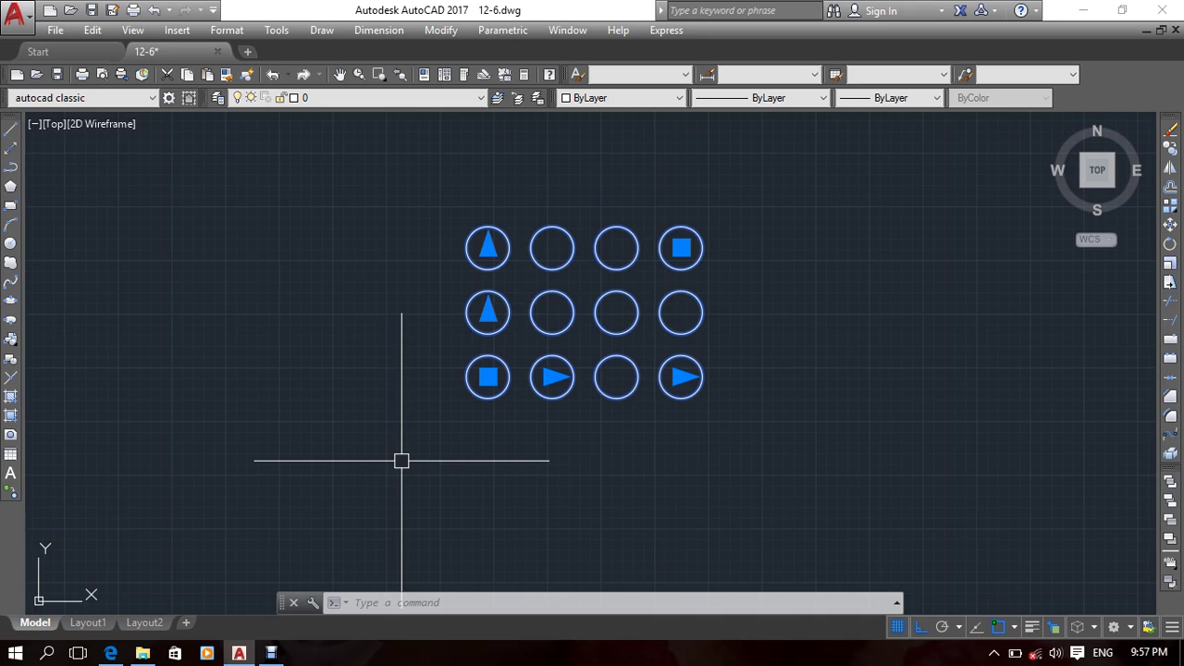
key("ctrl+z")
key("ctrl+z")
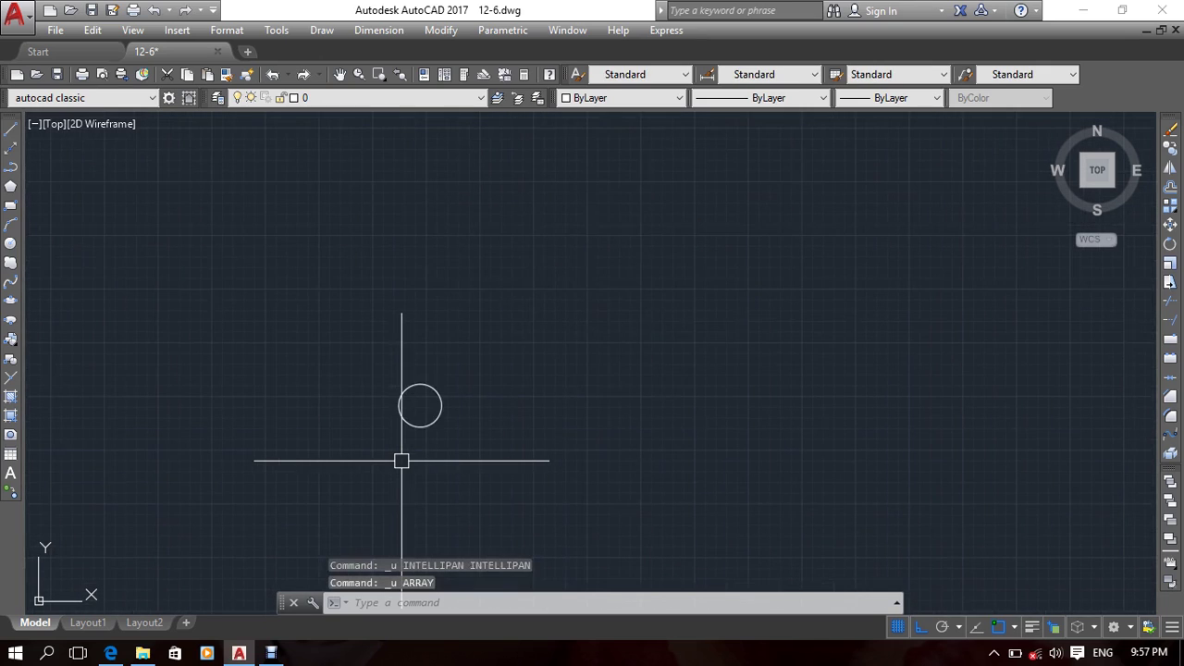
Step: Create a non-associative rectangular array of the circle with four columns and three rows
type("ar")
key("Return")
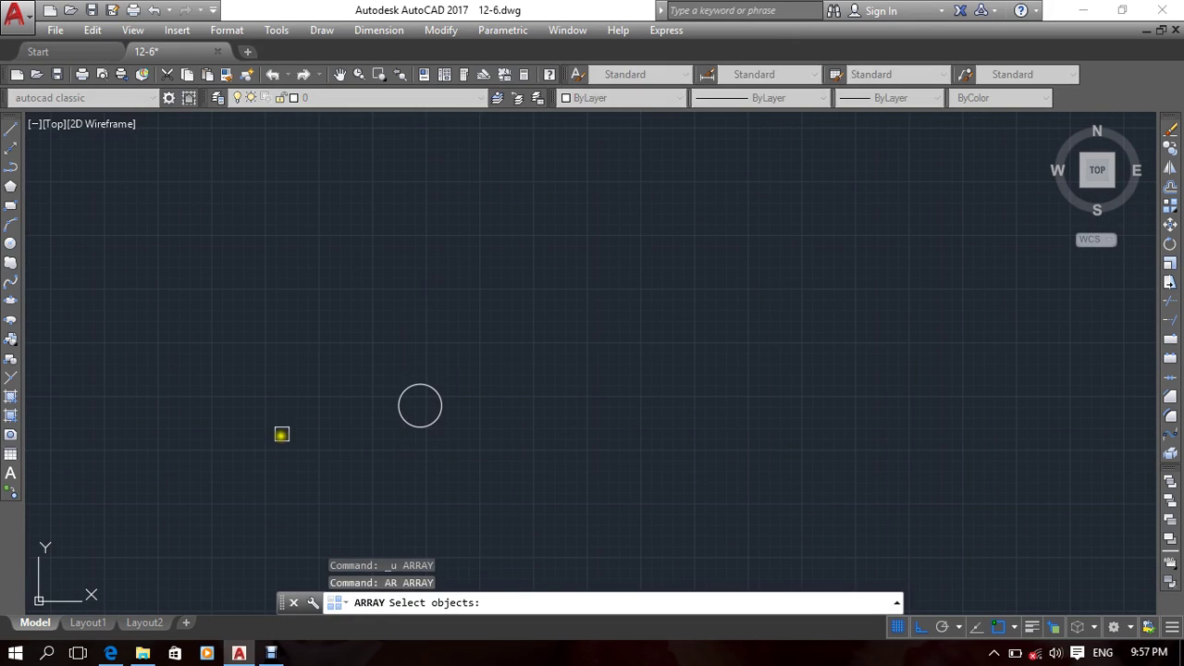
left_click(475, 350)
left_click(314, 502)
key("Return")
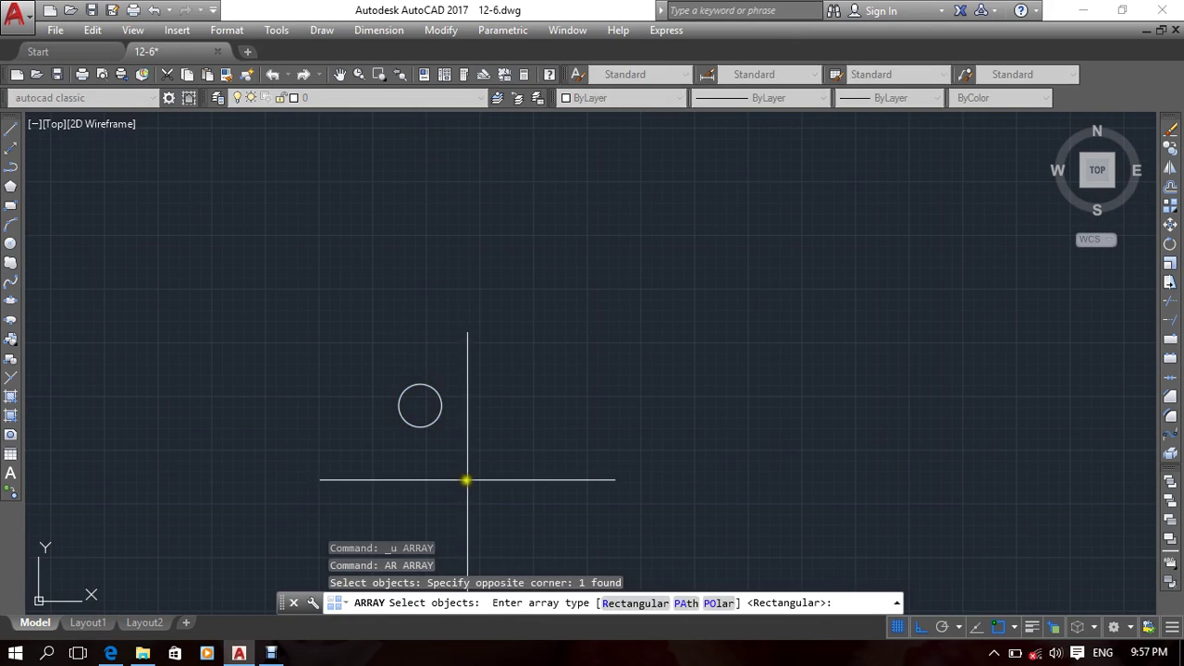
left_click(615, 602)
left_click(593, 589)
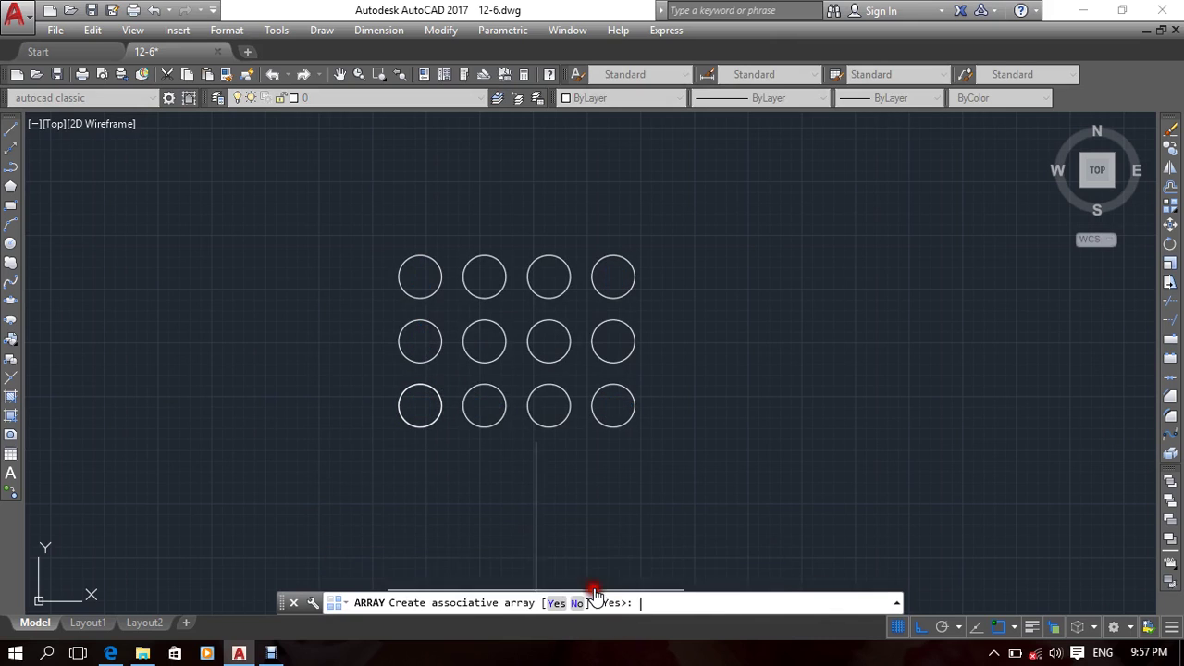
left_click(578, 602)
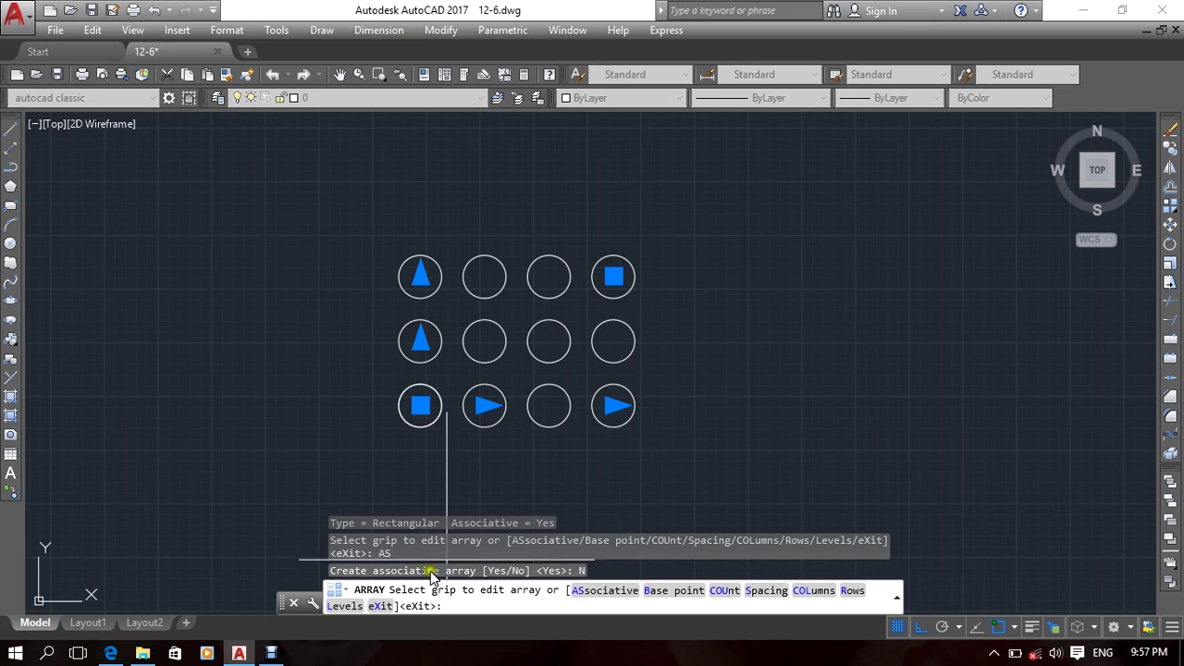
left_click(380, 606)
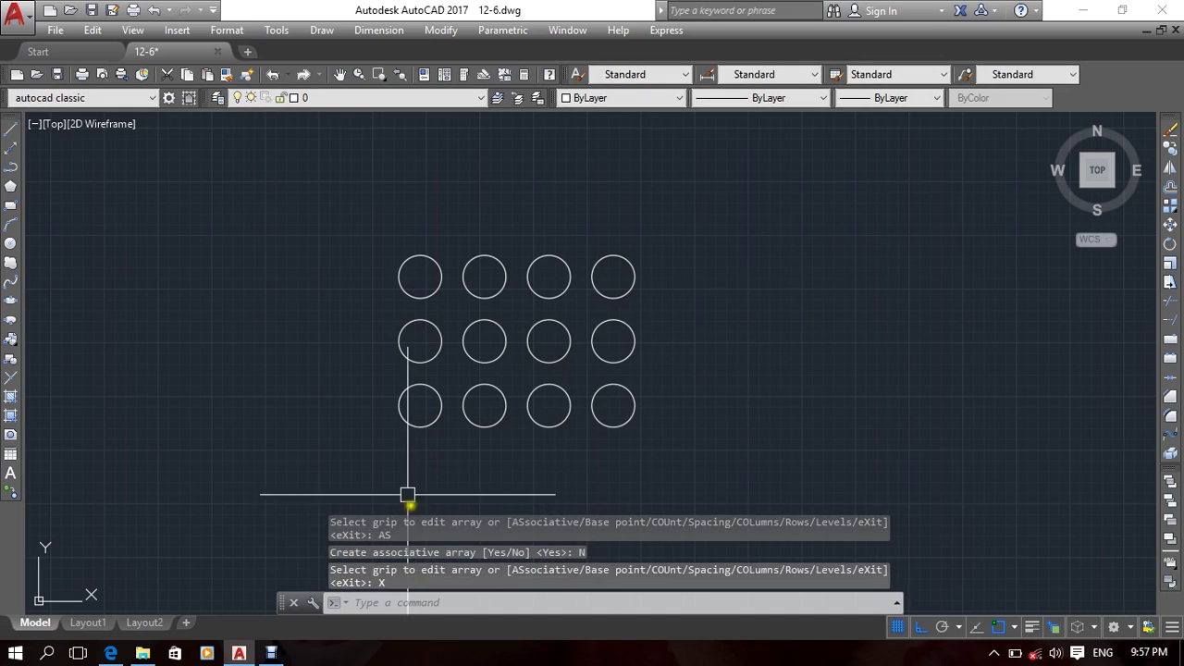
Step: Select the lowest-row circles one by one to check whether they are separate objects, and clear the selection
middle_click_drag(432, 448, 484, 428)
left_click(740, 388)
left_click(648, 412)
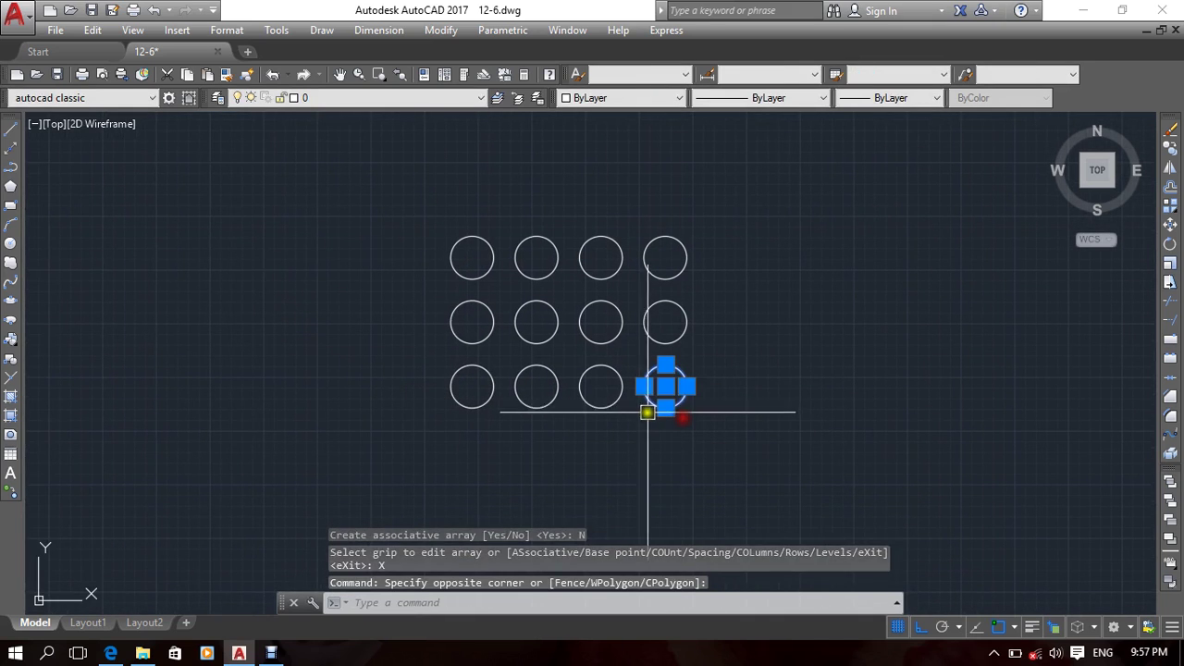
left_click(600, 408)
left_click(533, 408)
left_click(463, 408)
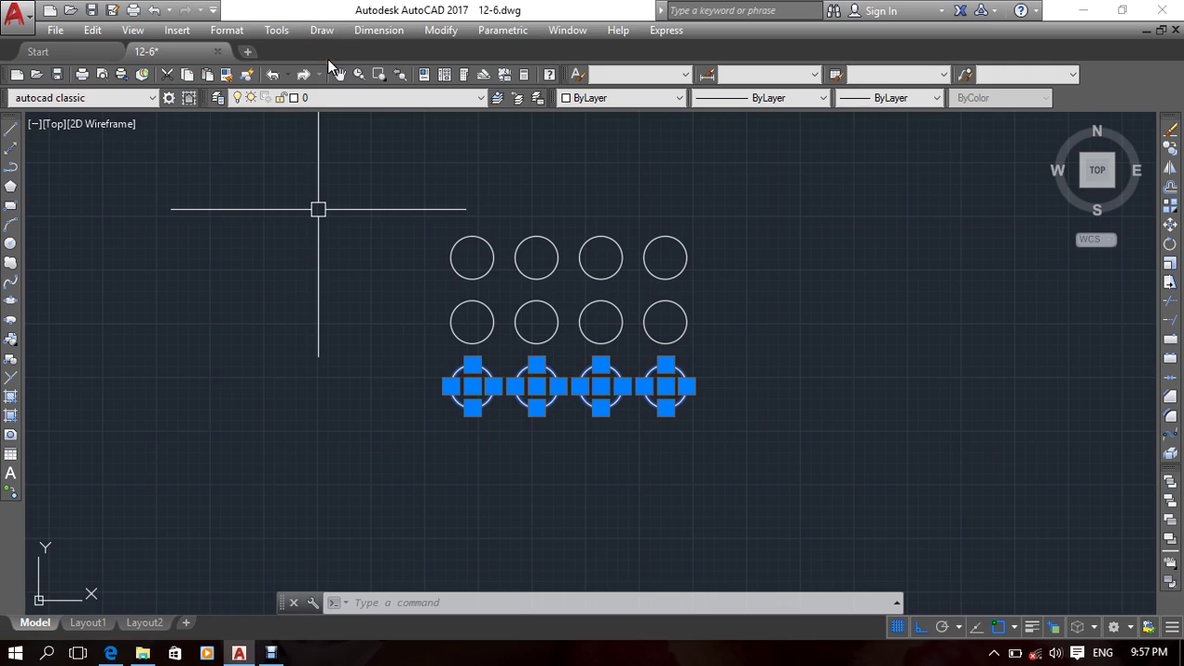
key("Escape")
left_click(706, 371)
left_click(660, 408)
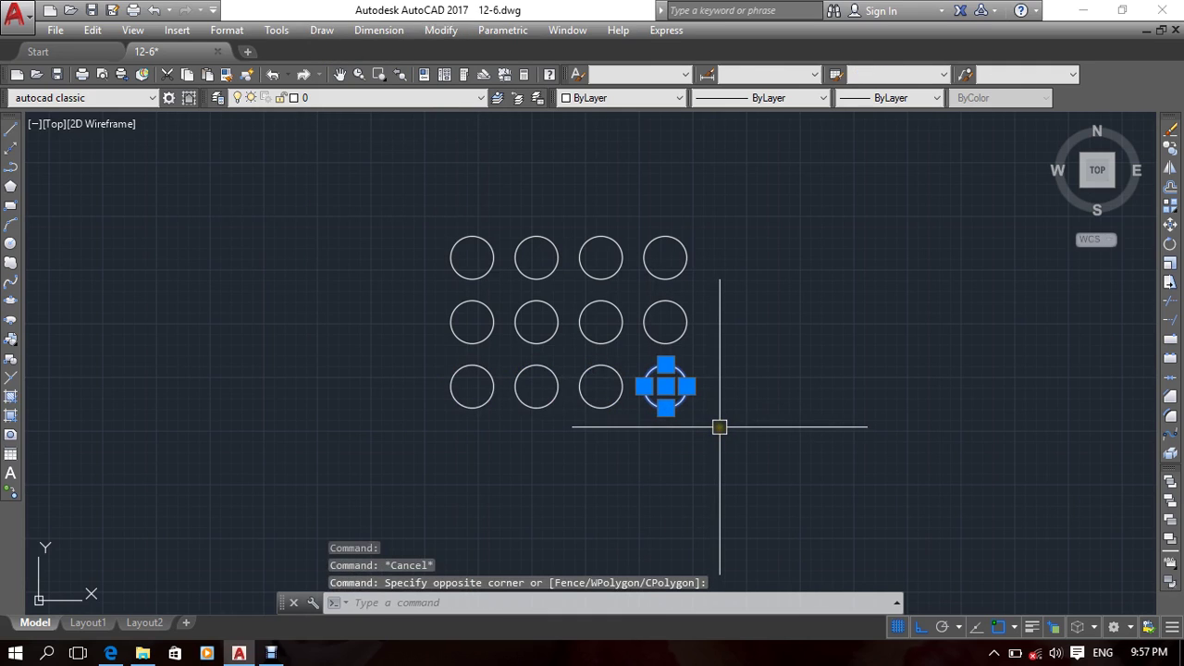
key("Escape")
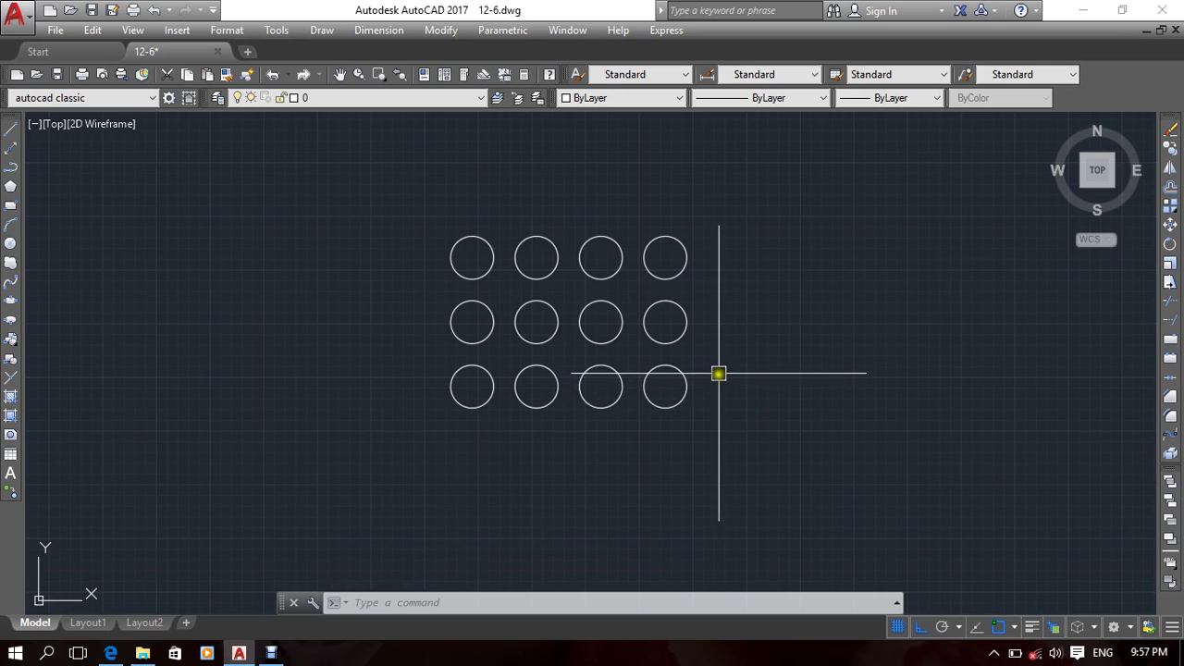
middle_click_drag(718, 372, 702, 369)
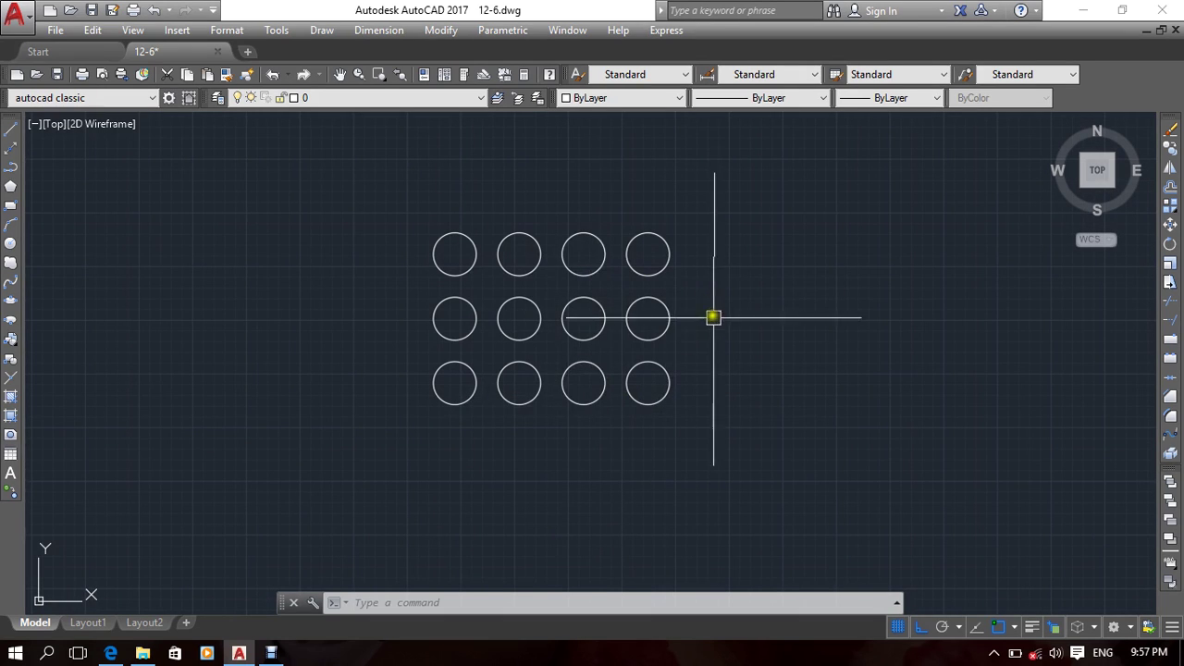
middle_click_drag(710, 332, 605, 334)
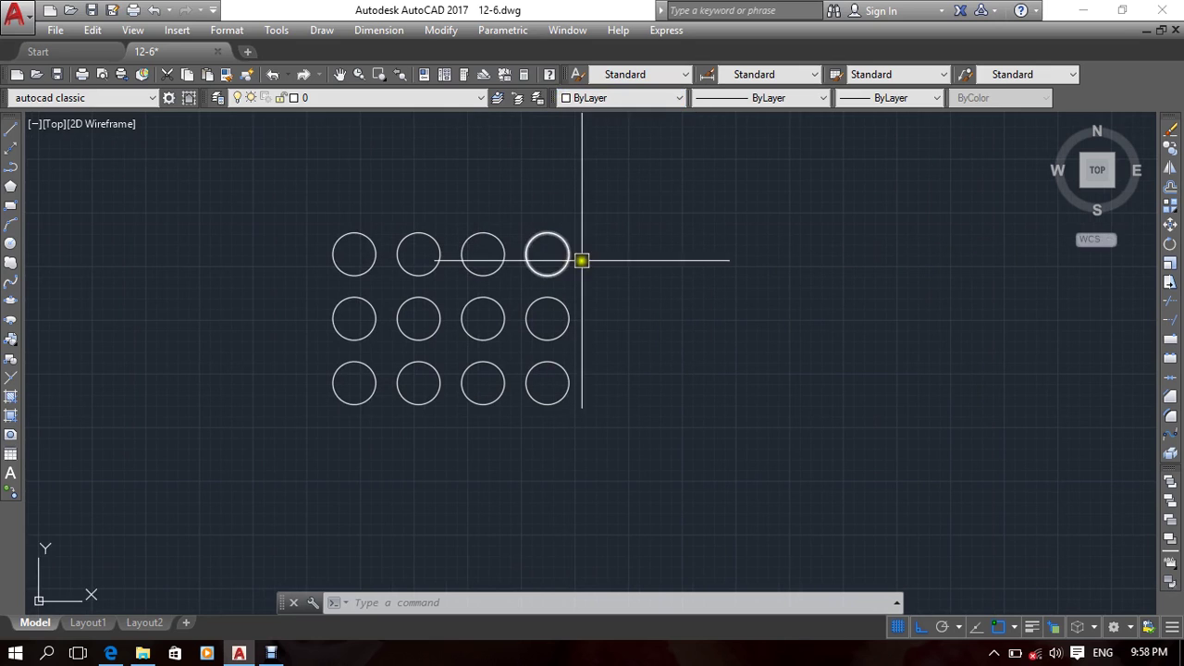
Step: Delete all twelve circles left from the non-associative array
middle_click_drag(703, 347, 746, 357)
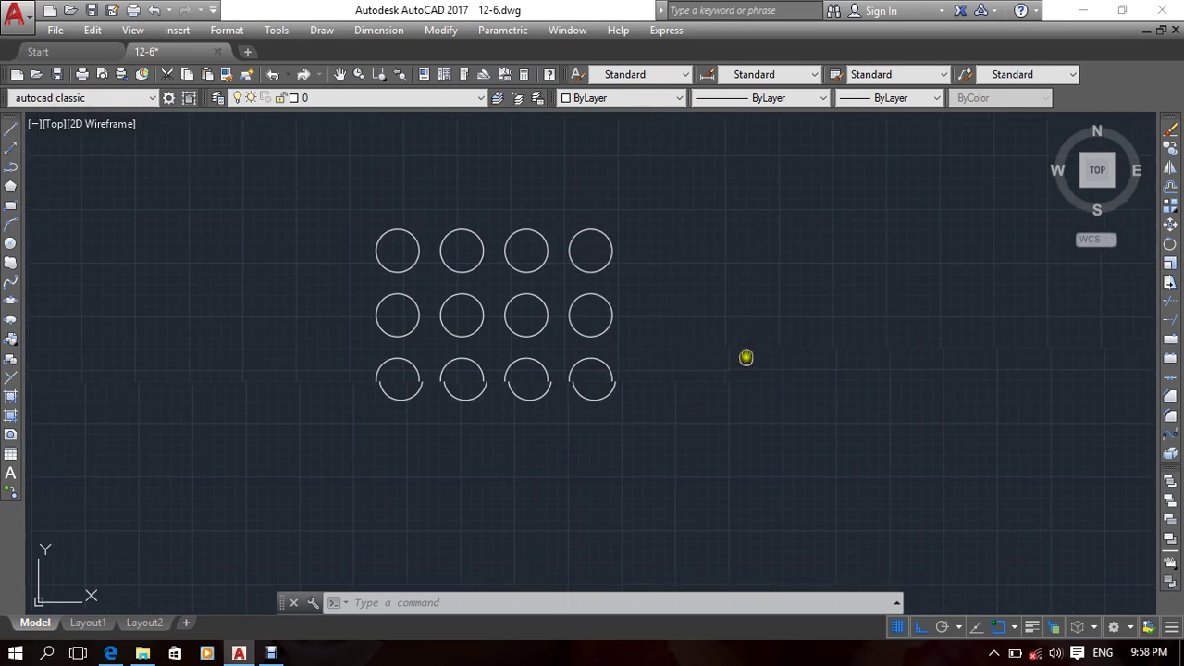
scroll(605, 373, "down", 5)
scroll(574, 360, "up", 4)
middle_click_drag(575, 360, 642, 395)
left_click(694, 243)
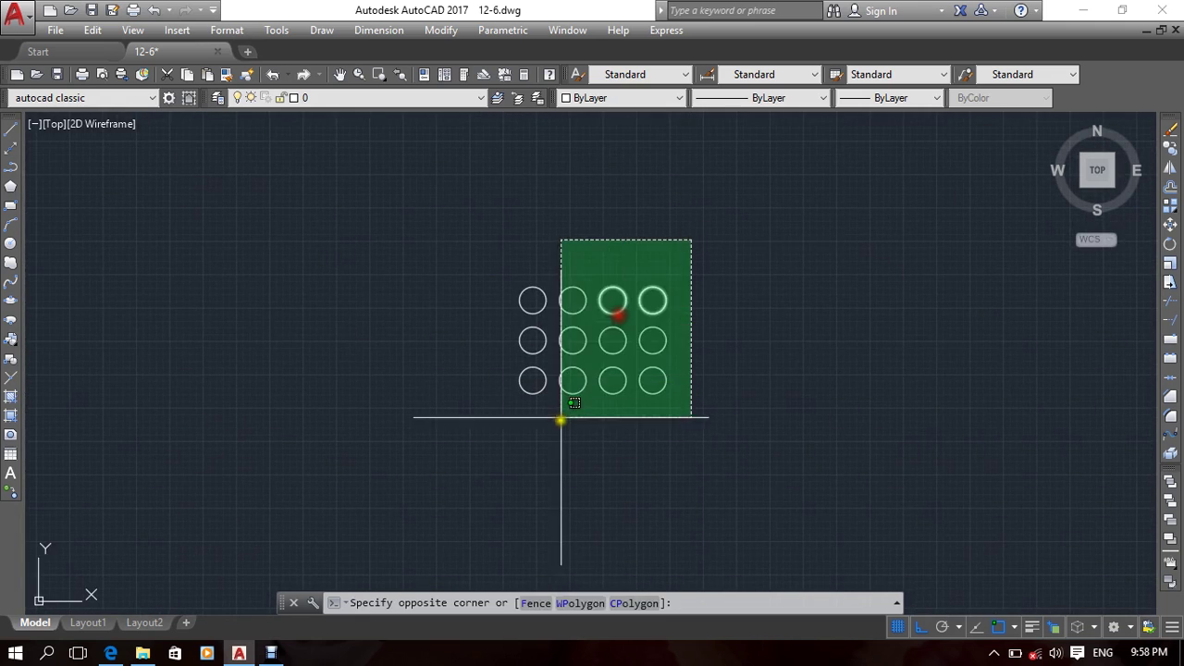
left_click(551, 425)
key("Delete")
left_click(629, 259)
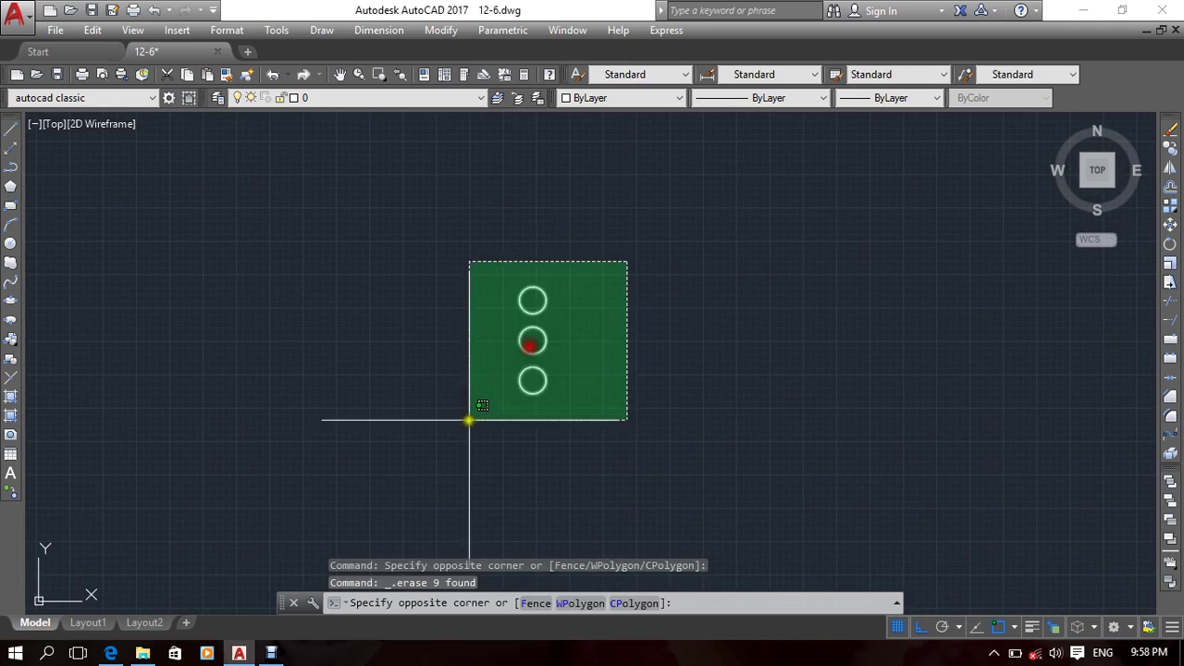
left_click(471, 418)
key("Delete")
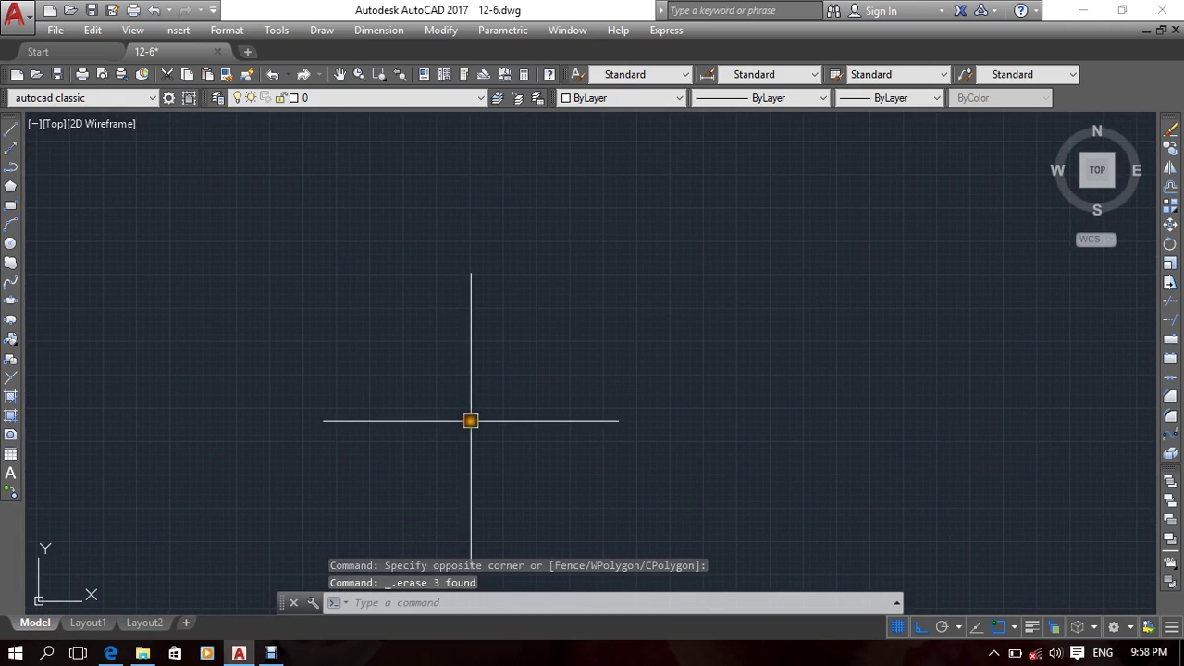
Step: Draw a large horizontal rectangle in the empty drawing area
left_click(9, 207)
left_click(339, 186)
left_click(768, 469)
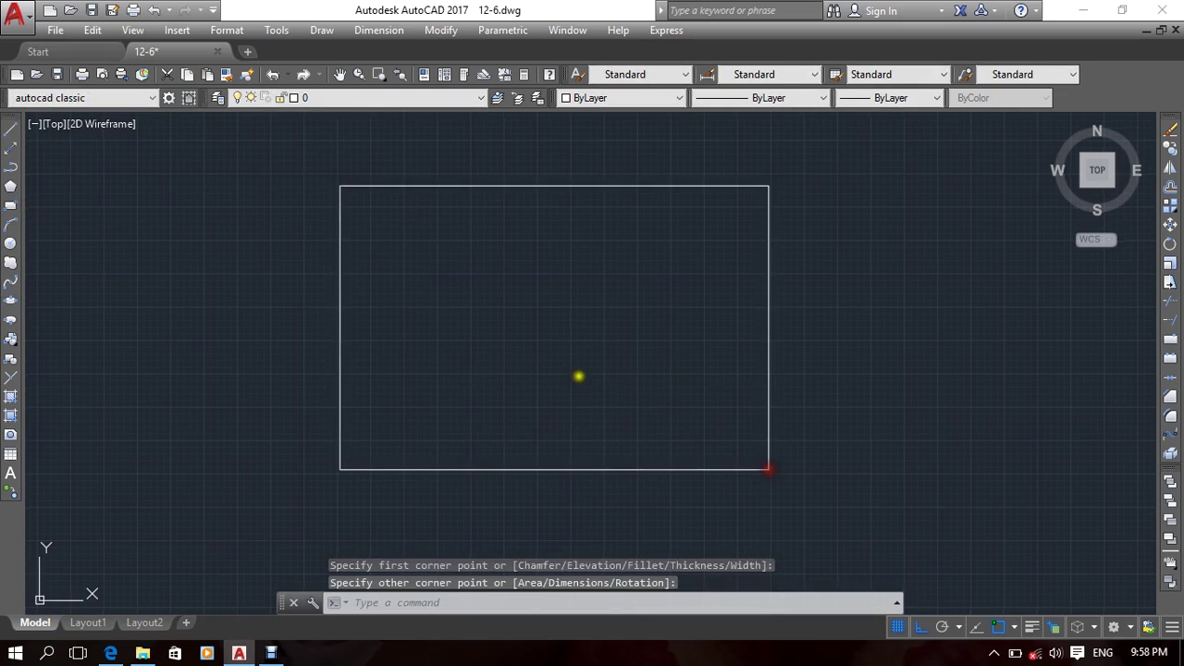
Step: Draw a small circle with a radius of about 2.3 inside the rectangle, near its lower-left corner
middle_click_drag(578, 377, 637, 362)
type("c")
key("Return")
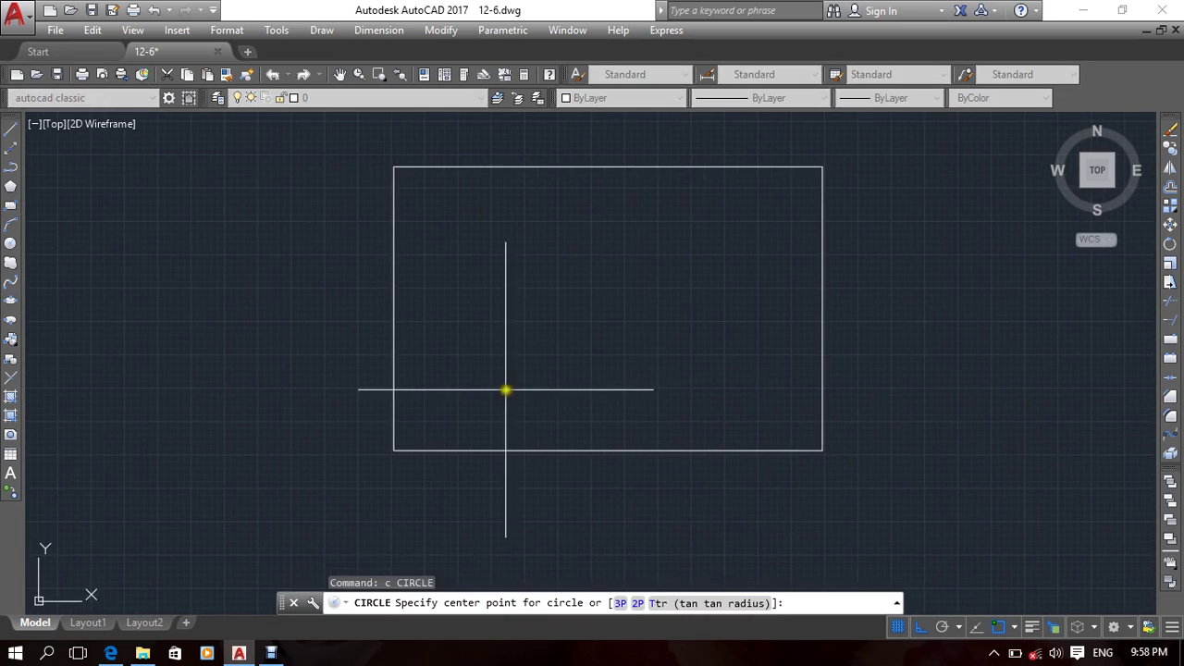
left_click(421, 417)
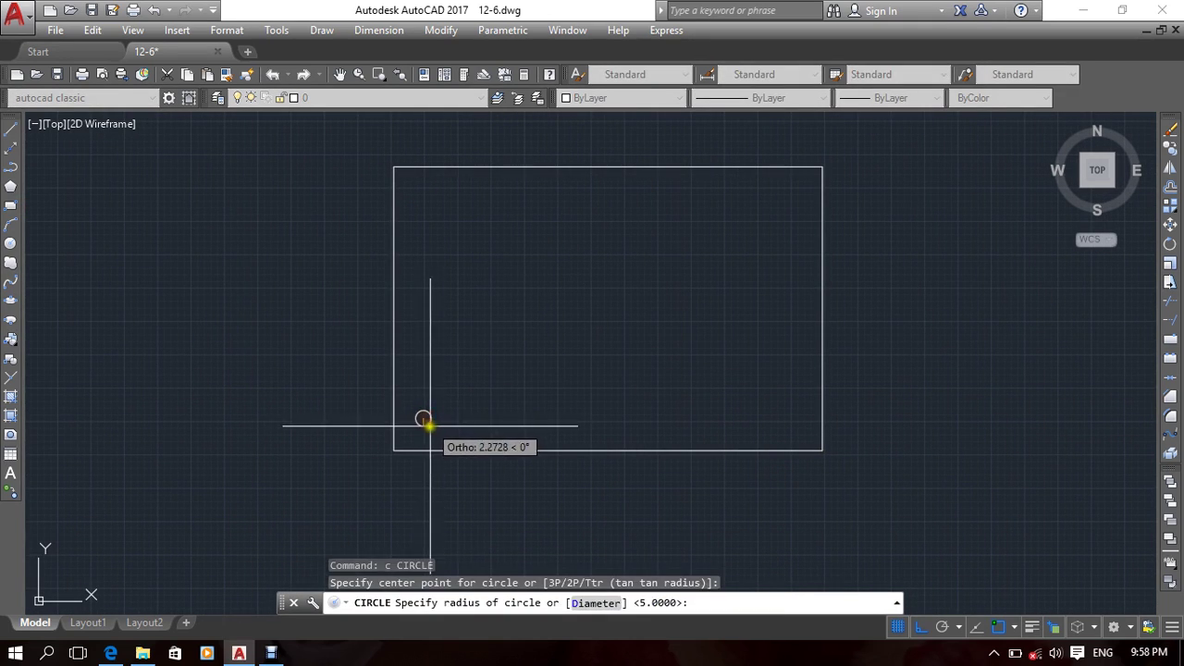
left_click(428, 424)
middle_click_drag(528, 391, 549, 391)
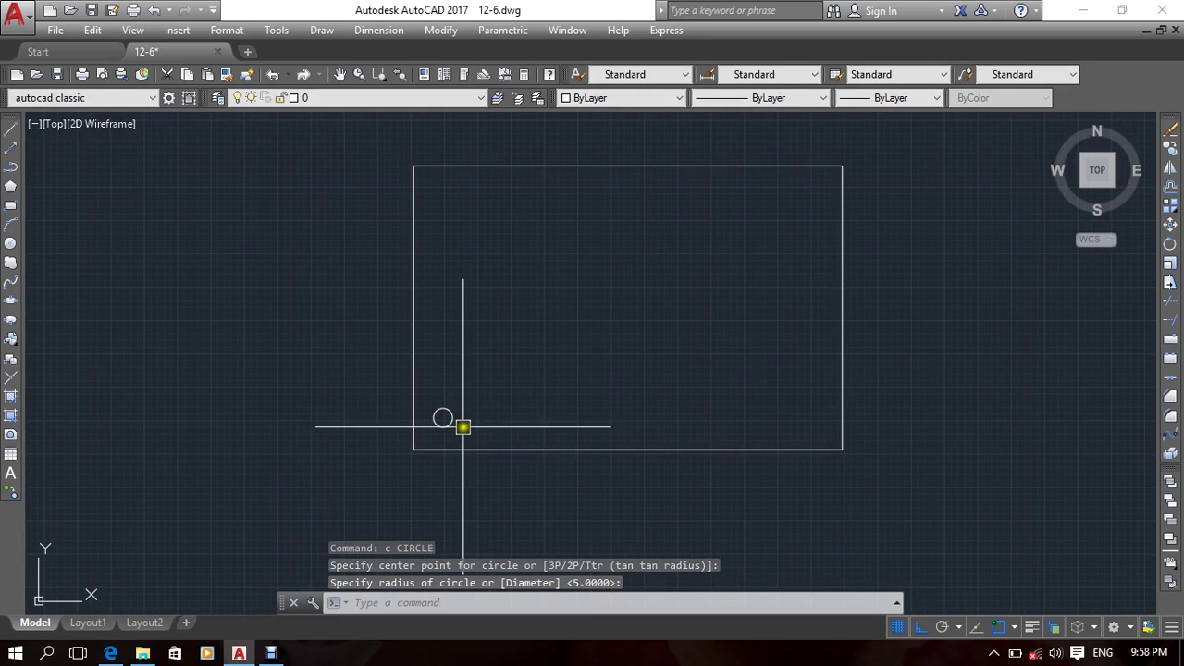
type("A")
key("Return")
type("r")
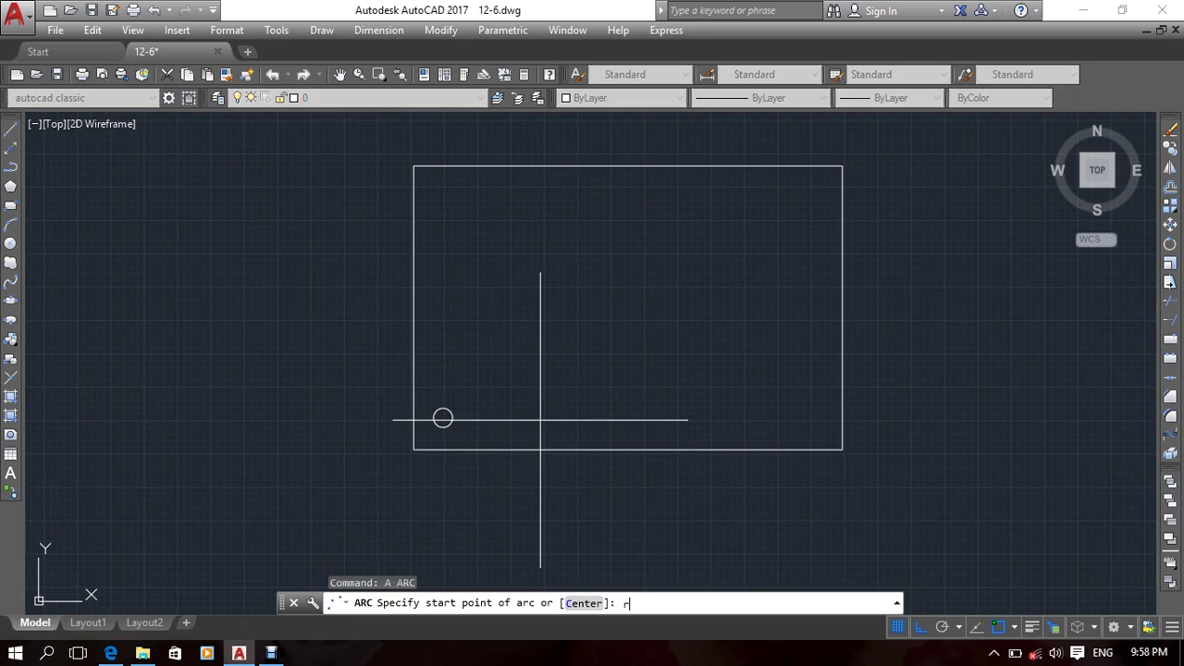
key("Escape")
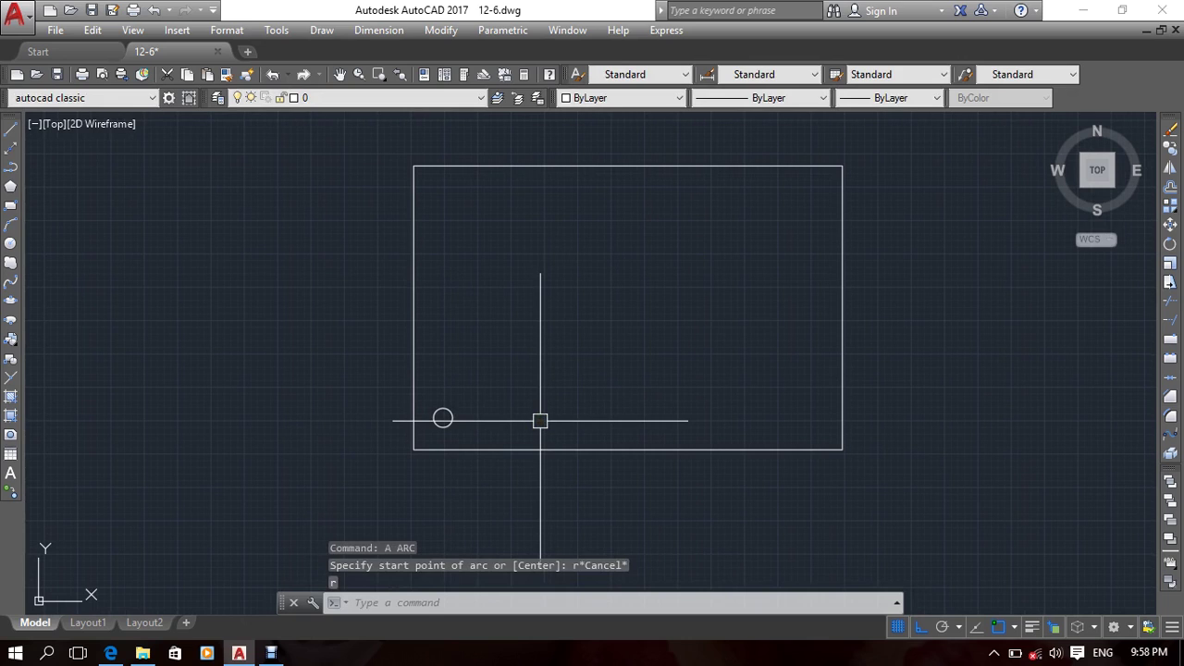
type("a")
key("Return")
type("r")
key("Escape")
Step: Start an array of the small circle and choose the Rectangular type
type("a")
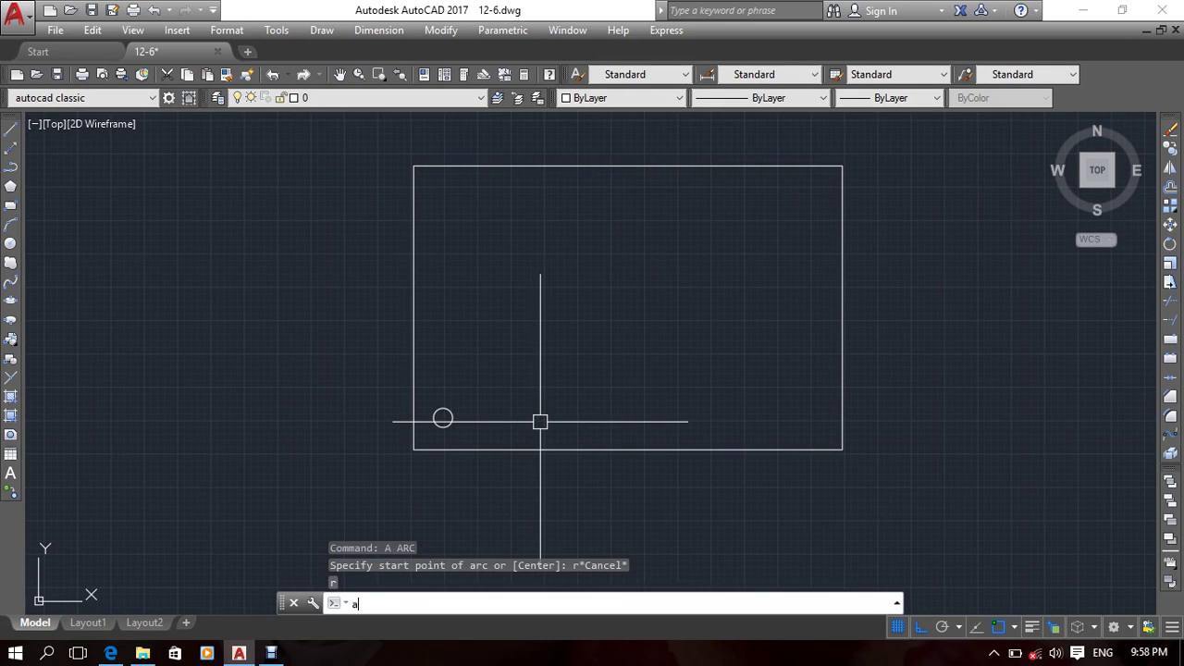
type("r")
key("Return")
left_click(448, 414)
key("Return")
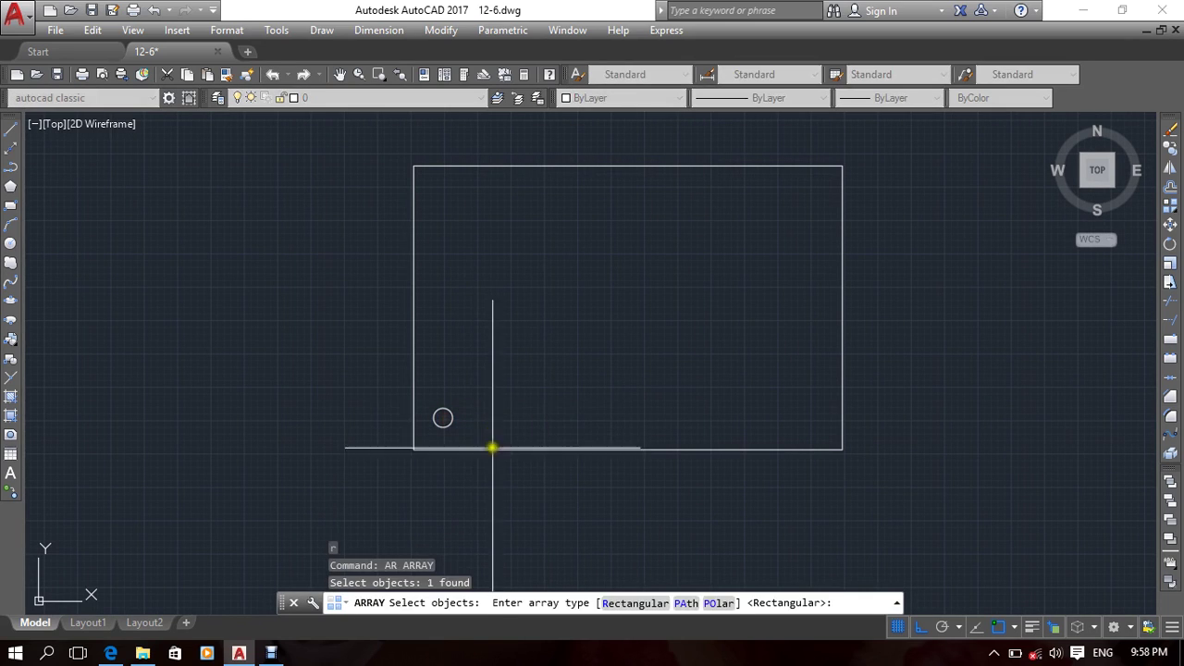
left_click(629, 603)
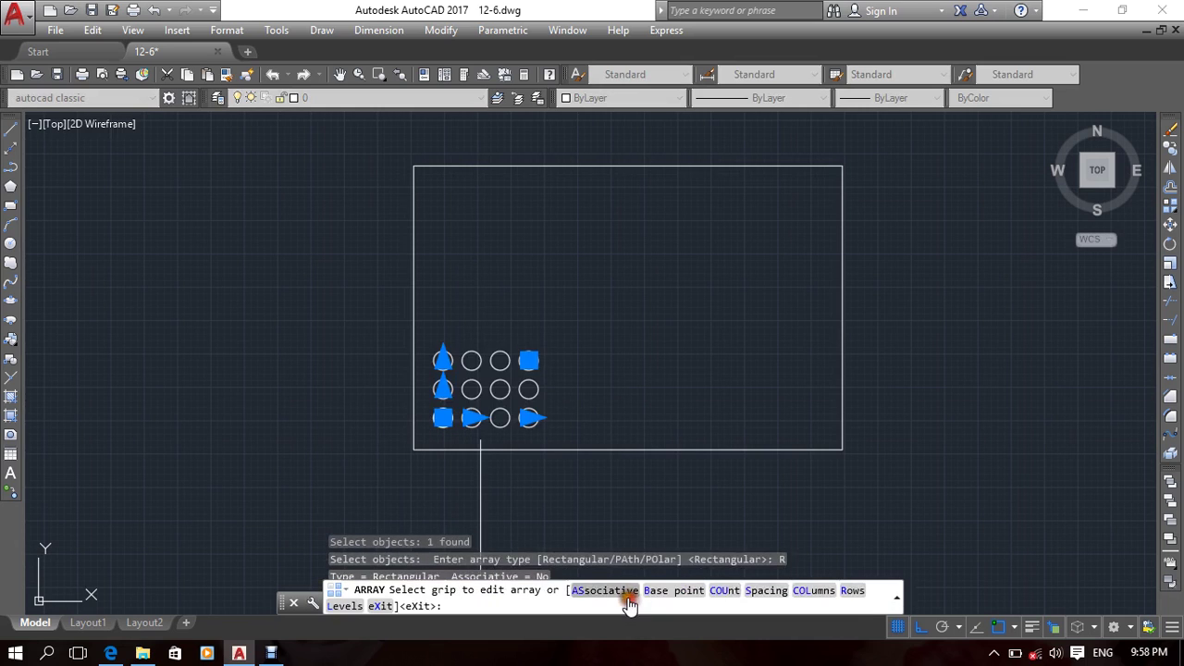
middle_click_drag(510, 444, 521, 431)
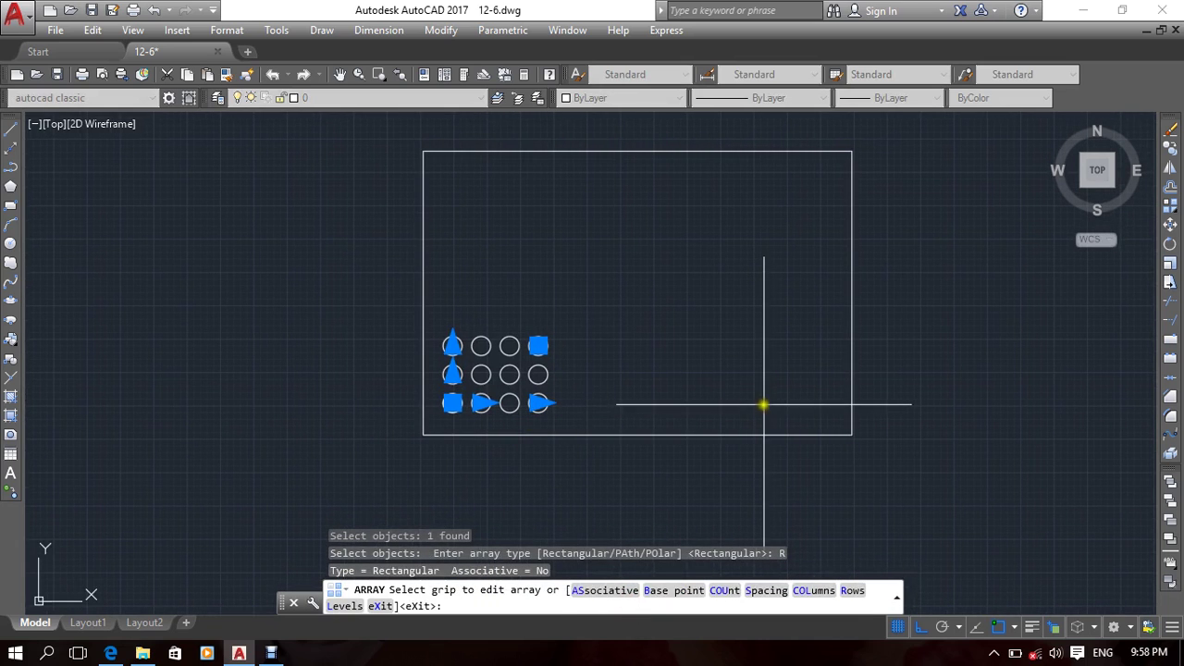
middle_click_drag(608, 448, 539, 449)
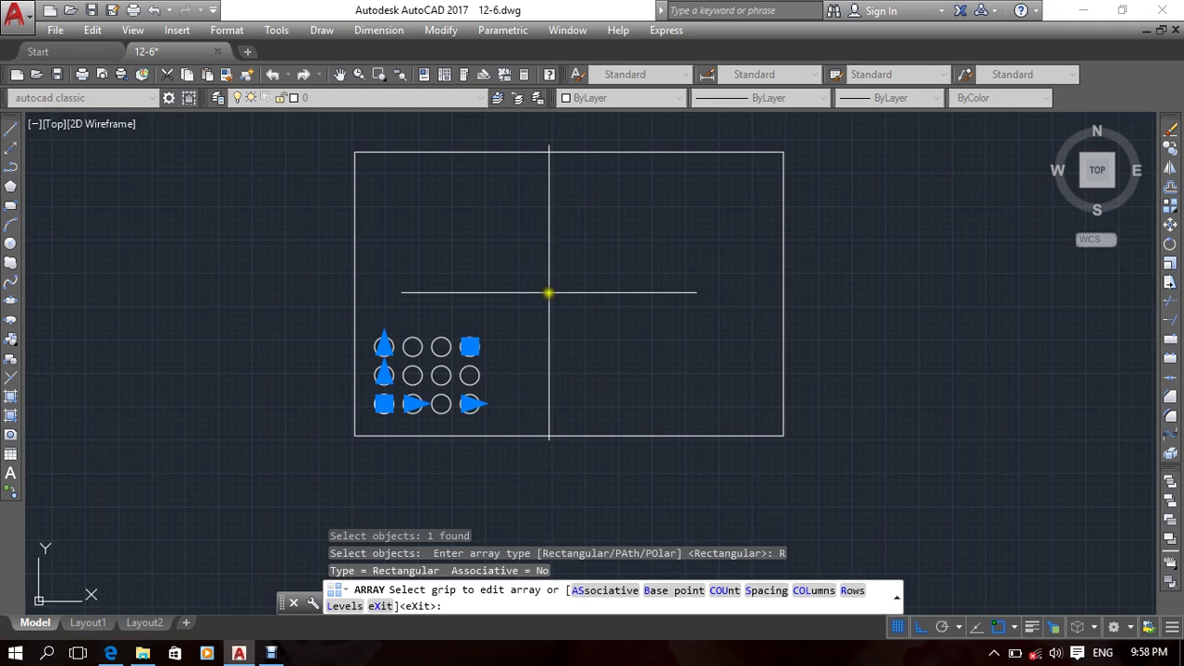
middle_click_drag(533, 346, 562, 339)
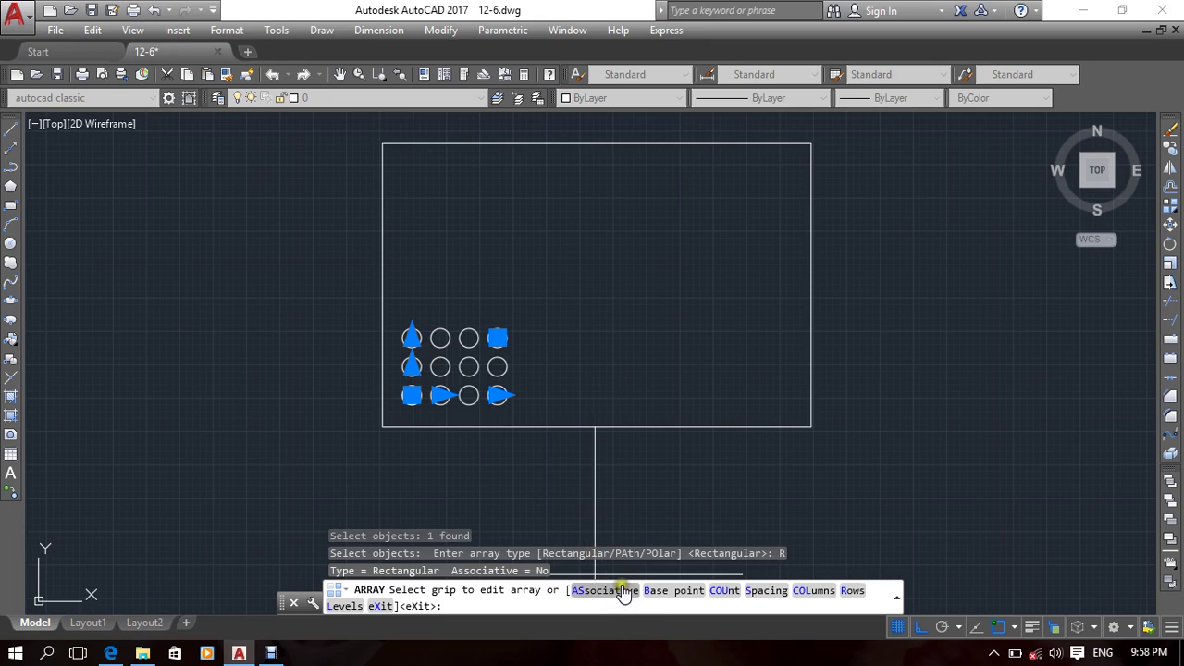
middle_click_drag(549, 435, 653, 381)
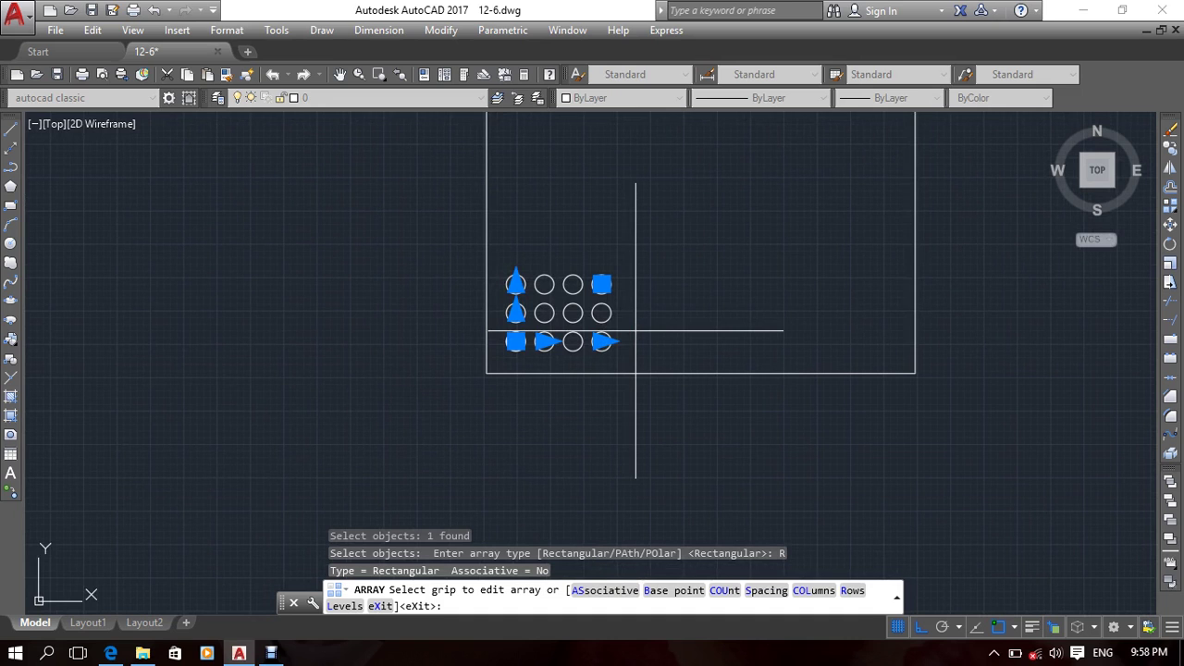
mouse_move(636, 330)
middle_mouse_down()
mouse_move(679, 330)
mouse_move(502, 373)
mouse_move(563, 407)
middle_mouse_up()
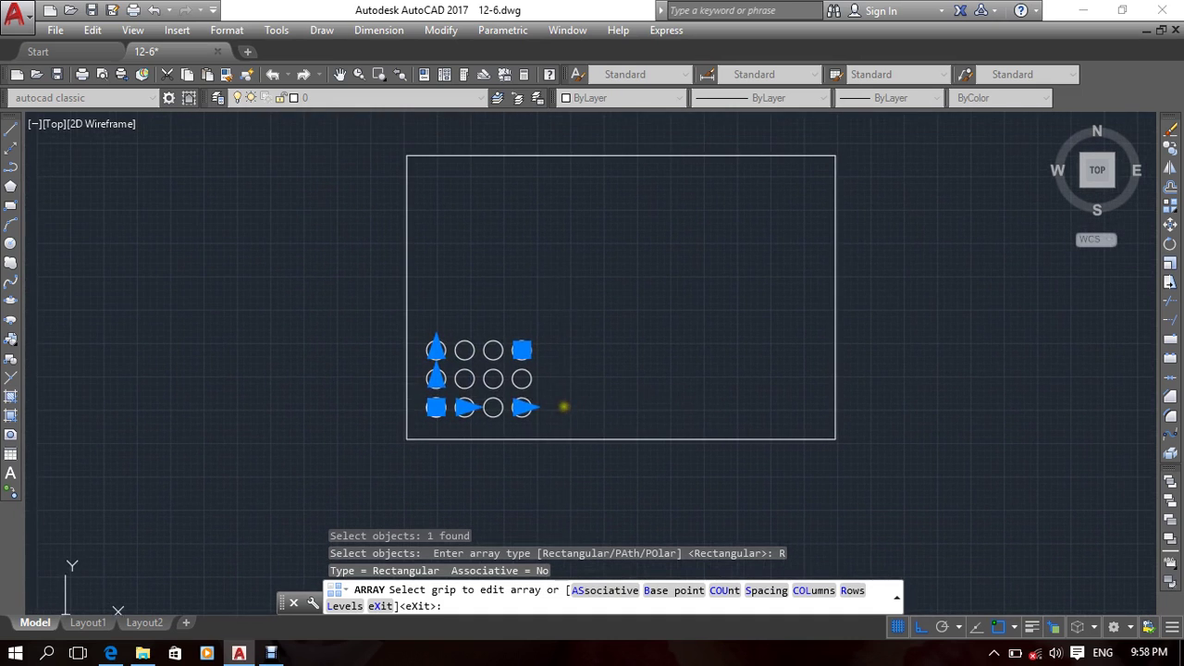
scroll(480, 436, "up", 1)
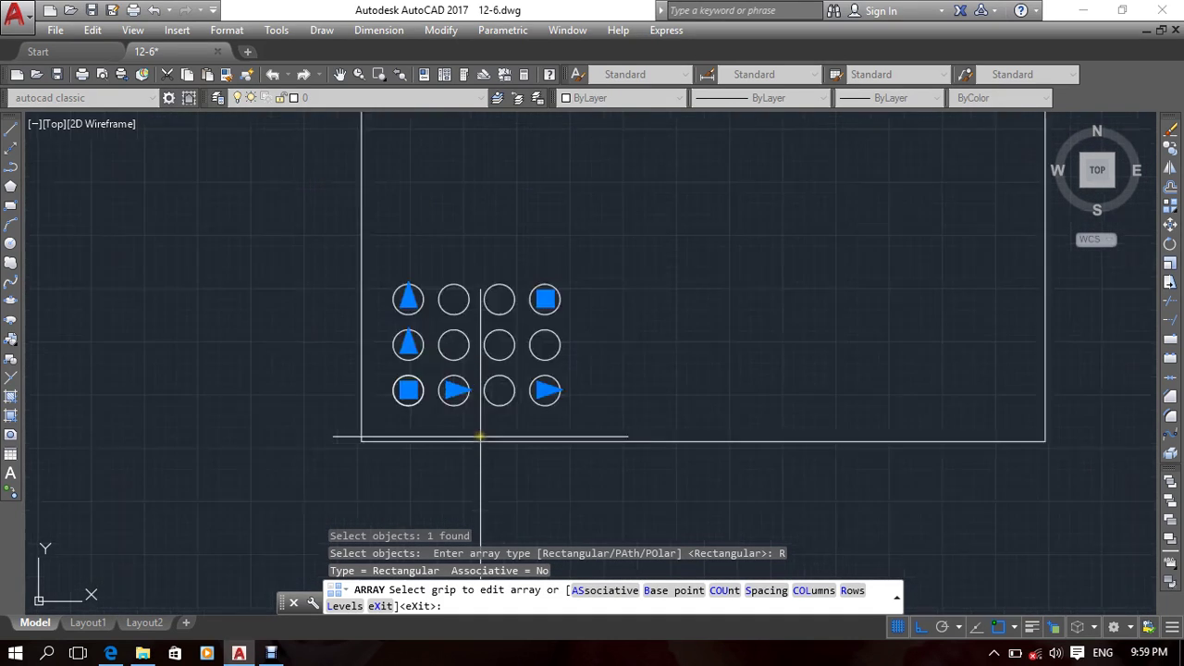
scroll(480, 436, "up", 1)
scroll(490, 428, "down", 1)
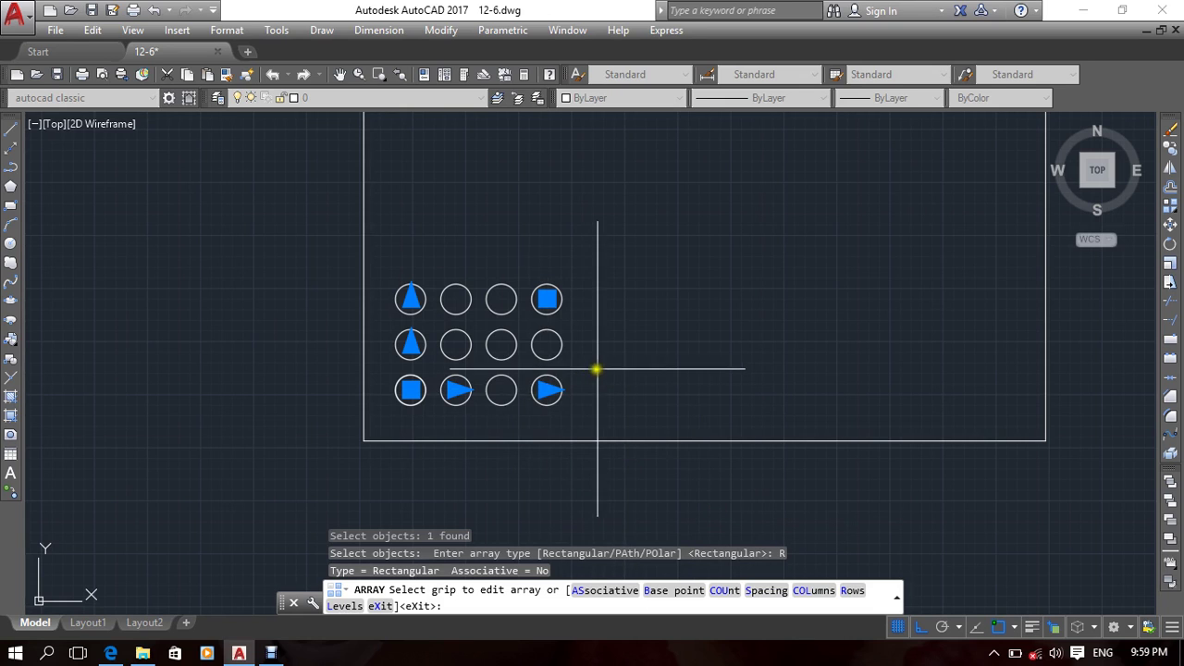
Step: Make the circle array associative
mouse_move(597, 374)
middle_mouse_down()
mouse_move(575, 399)
mouse_move(582, 414)
middle_mouse_up()
left_click(606, 590)
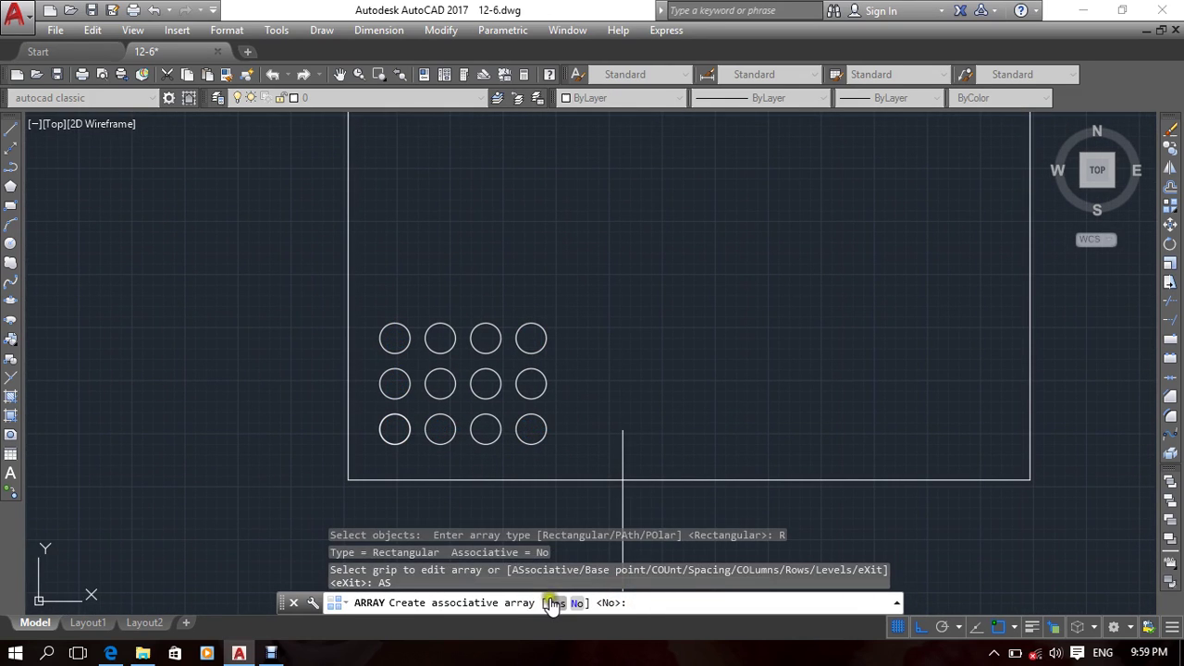
left_click(553, 603)
Step: Examine the array's base, spacing and count grips on the circles near the rectangle's lower-left corner
mouse_move(801, 286)
middle_mouse_down()
mouse_move(767, 283)
mouse_move(797, 283)
middle_mouse_up()
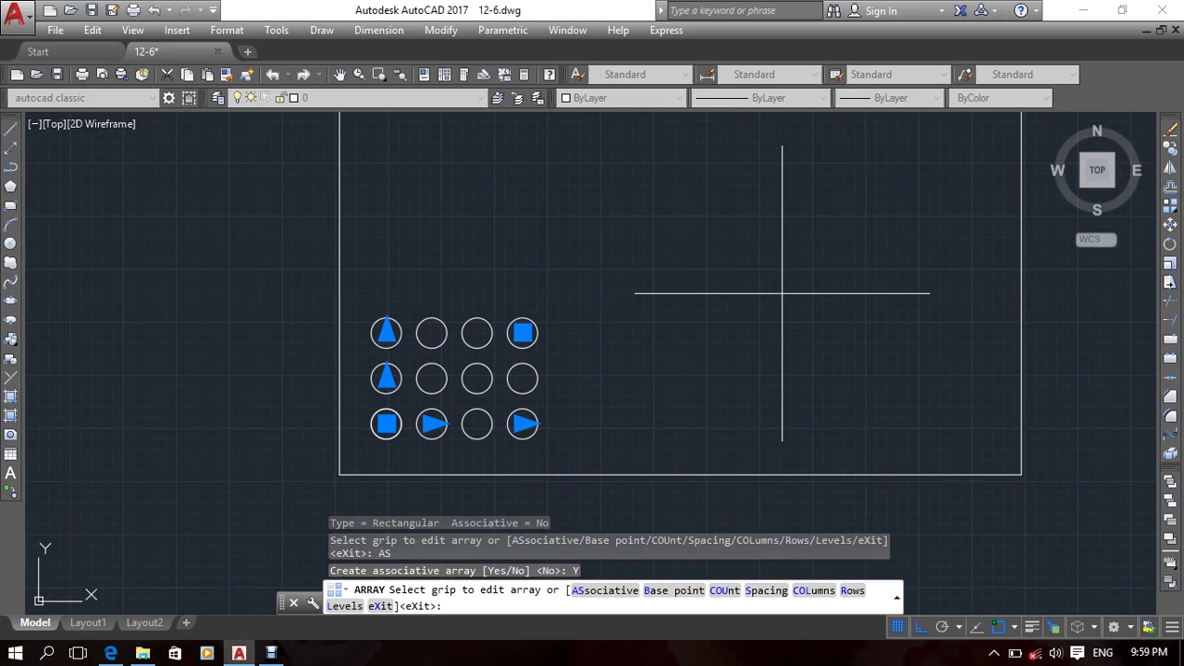
middle_click_drag(767, 284, 740, 318)
middle_click_drag(706, 376, 749, 329)
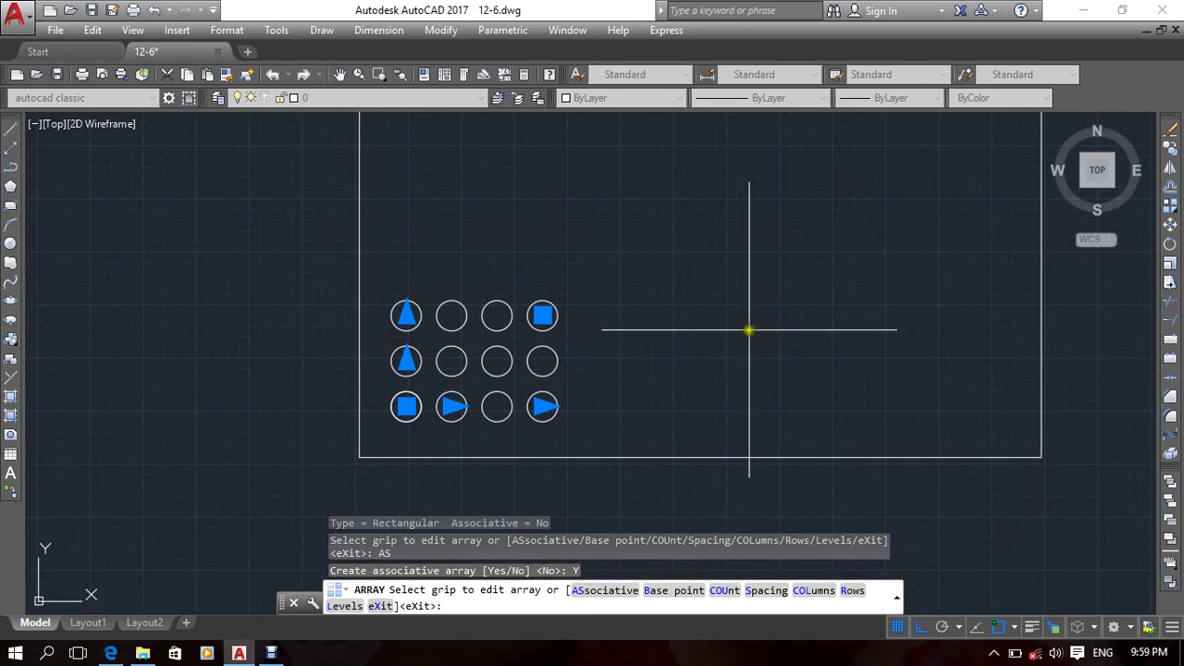
middle_click_drag(688, 370, 711, 383)
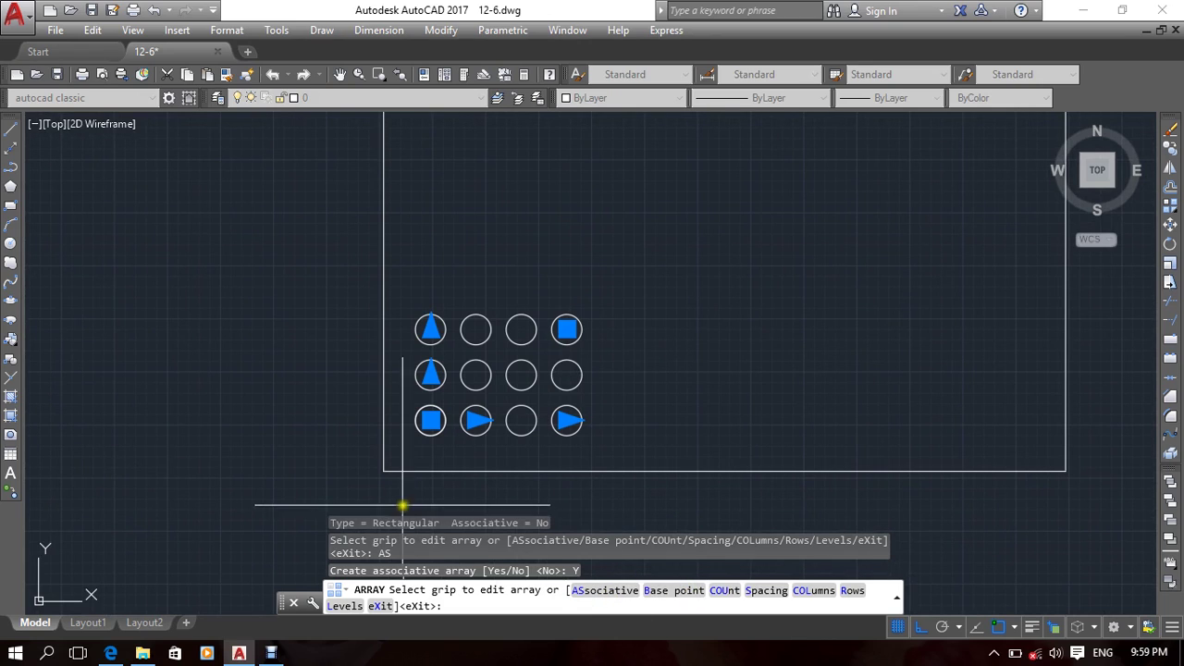
scroll(449, 435, "up", 4)
middle_click_drag(647, 363, 697, 403)
middle_click_drag(552, 408, 602, 405)
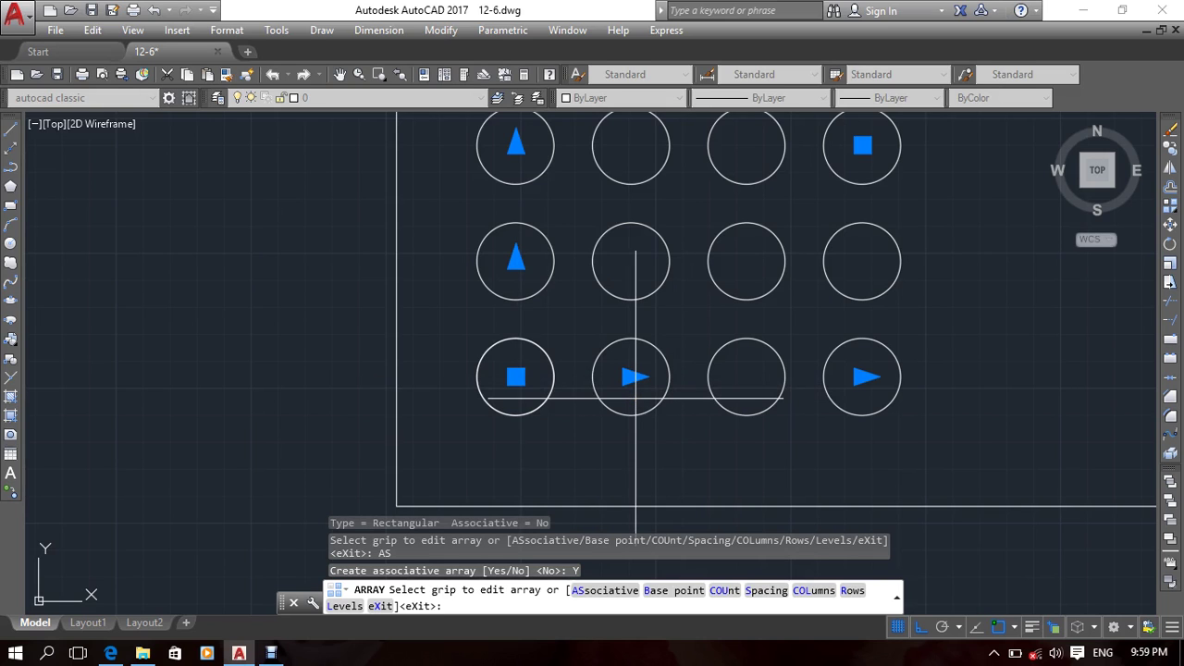
scroll(518, 375, "up", 4)
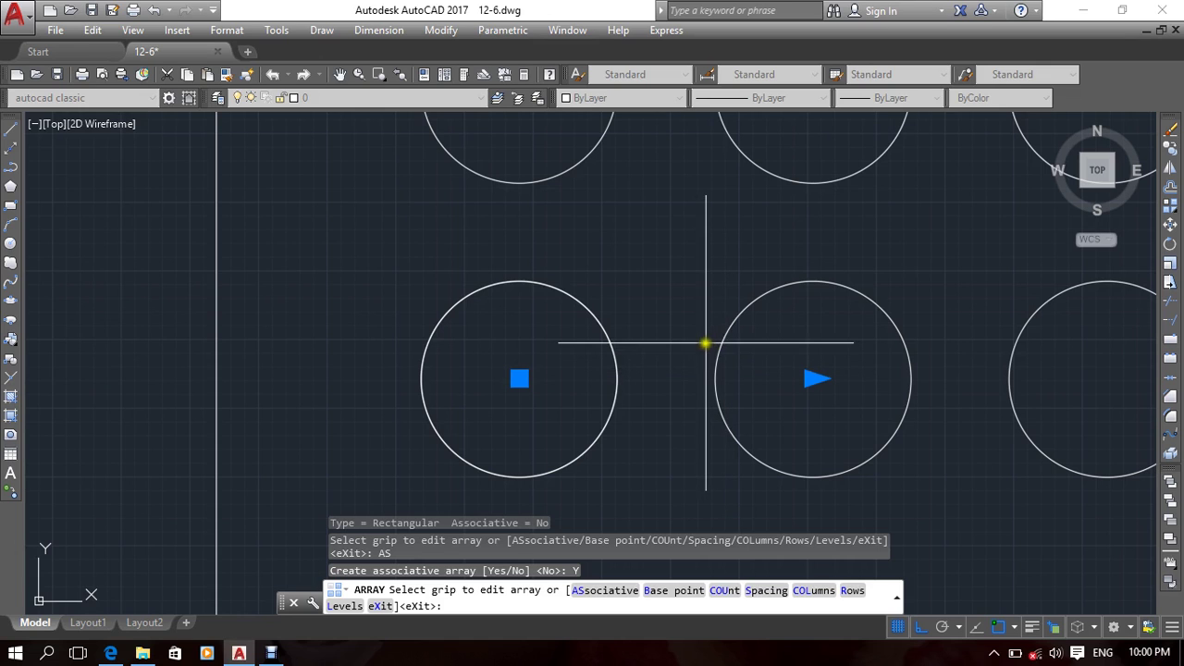
scroll(664, 293, "down", 4)
middle_click_drag(647, 417, 604, 405)
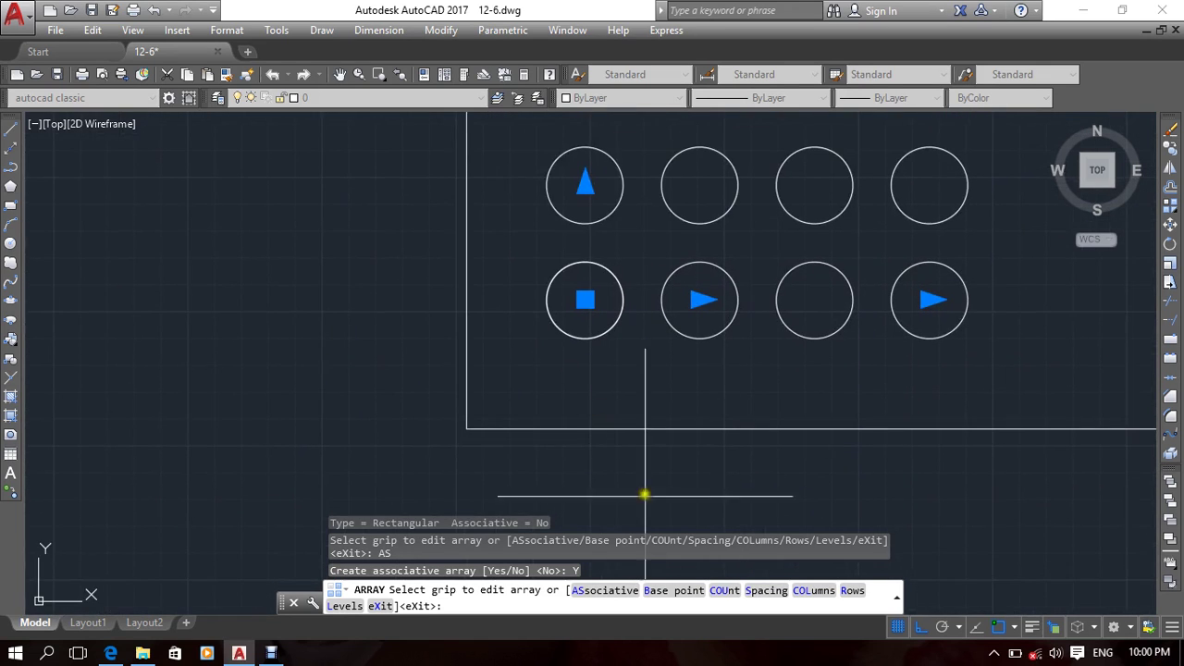
Step: Move the array's base point to the first circle's left quadrant, and set it back to the circle's center
left_click(674, 590)
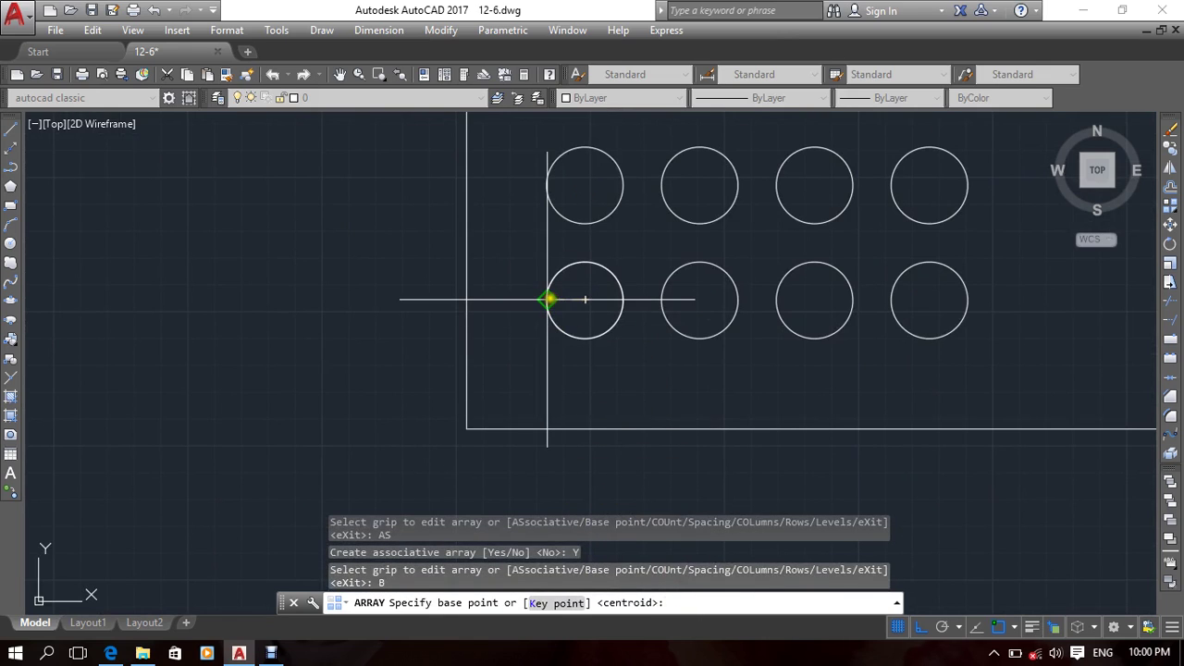
left_click(547, 299)
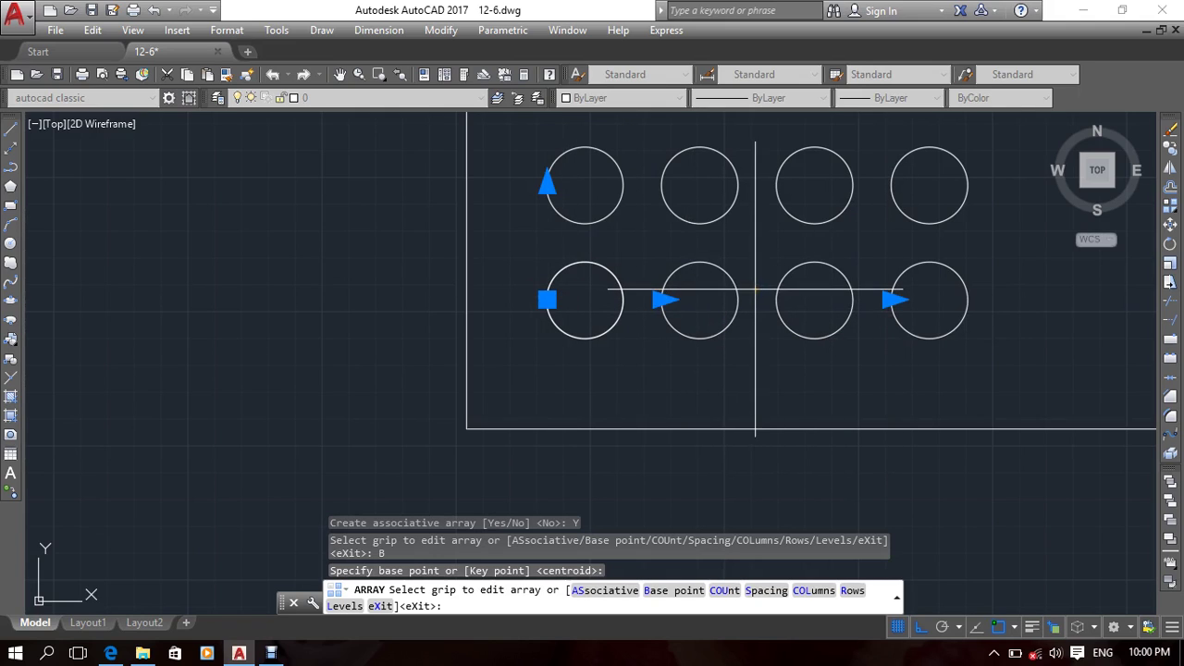
left_click(664, 590)
left_click(589, 306)
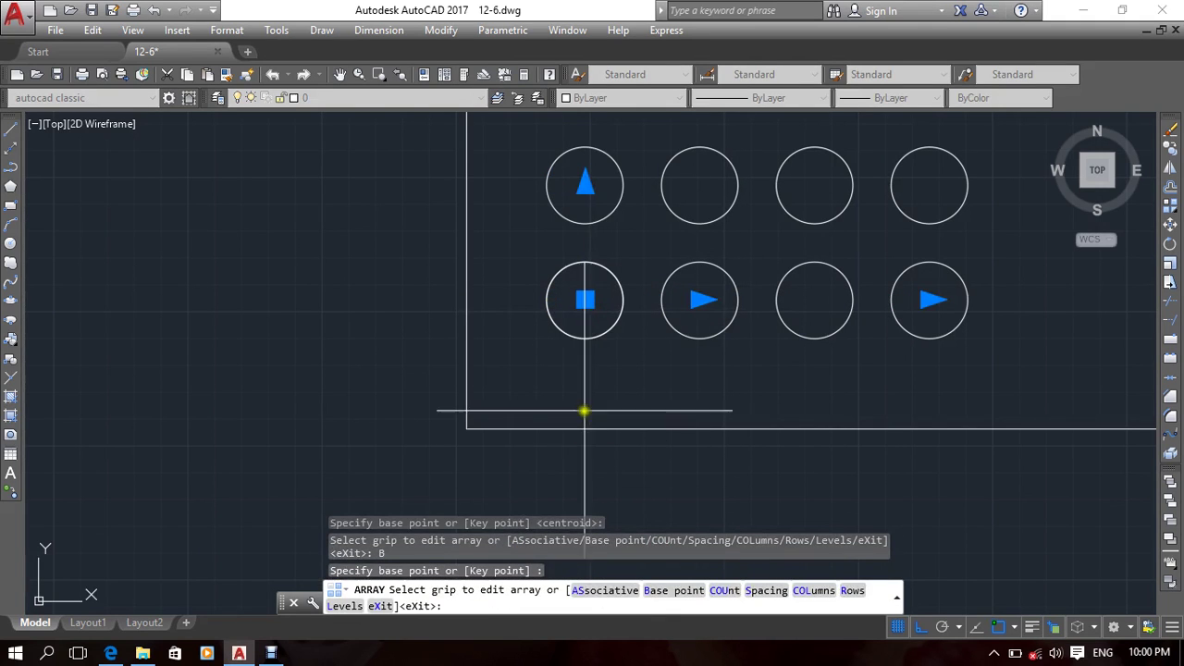
Step: Set the circle array's count to 8 columns and 5 rows
mouse_move(582, 410)
middle_mouse_down()
mouse_move(583, 432)
mouse_move(688, 540)
middle_mouse_up()
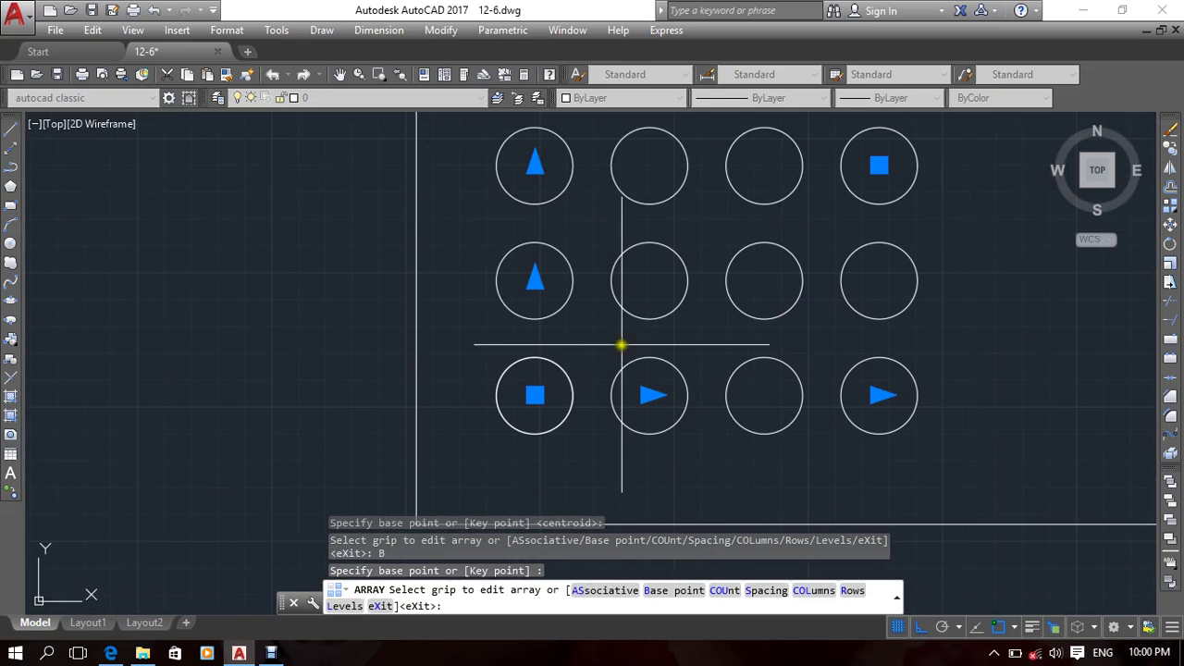
scroll(620, 357, "down", 3)
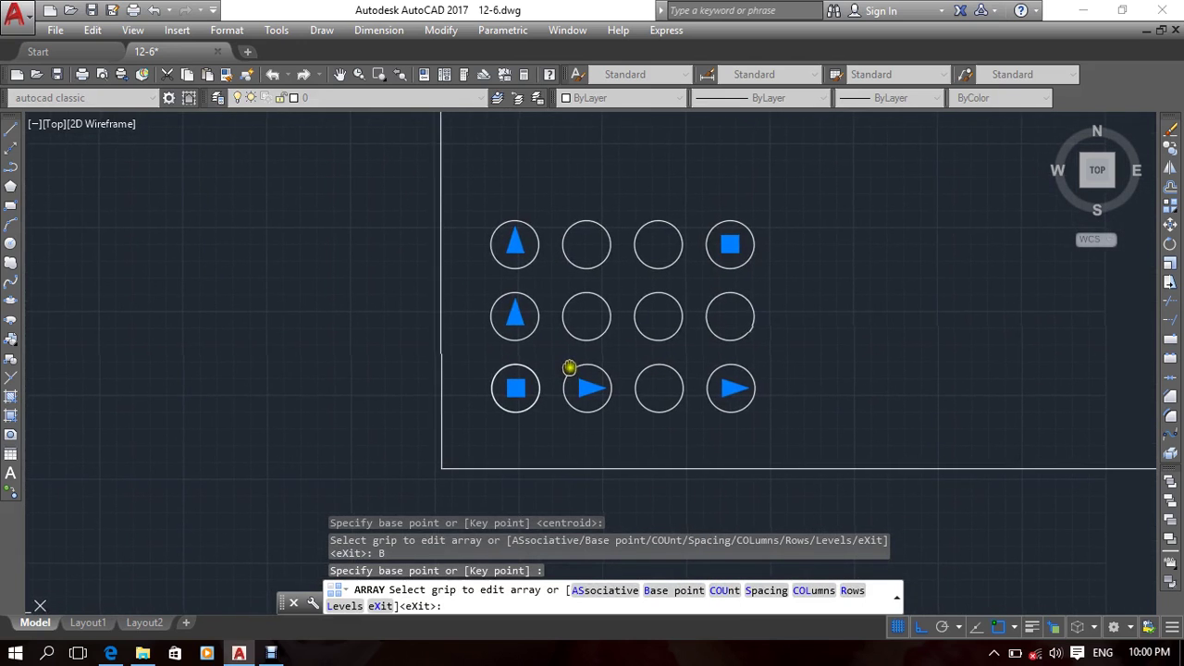
scroll(571, 370, "down", 2)
mouse_move(568, 357)
middle_mouse_down()
mouse_move(526, 415)
mouse_move(469, 425)
middle_mouse_up()
scroll(469, 426, "up", 2)
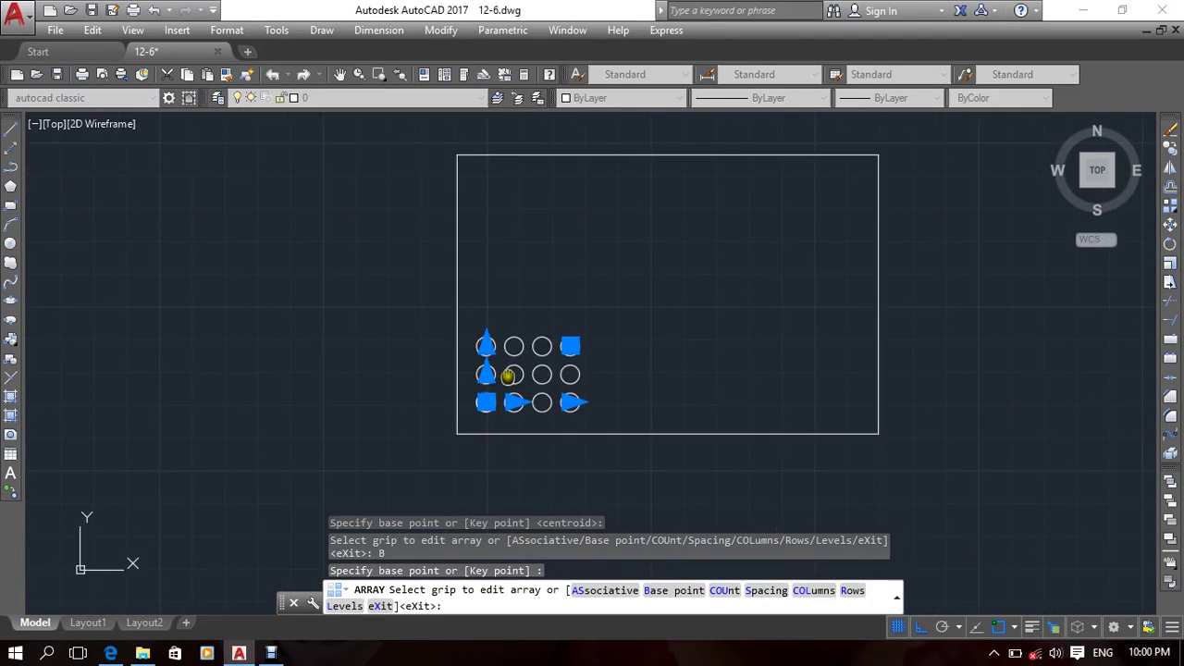
left_click(712, 597)
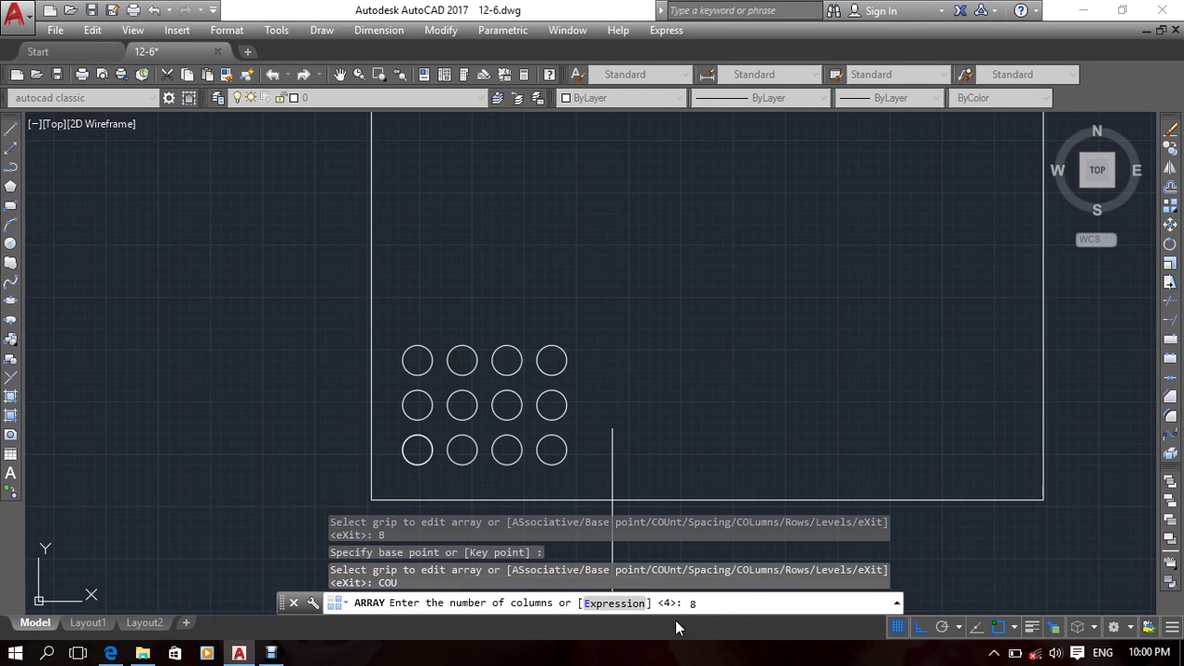
key("Return")
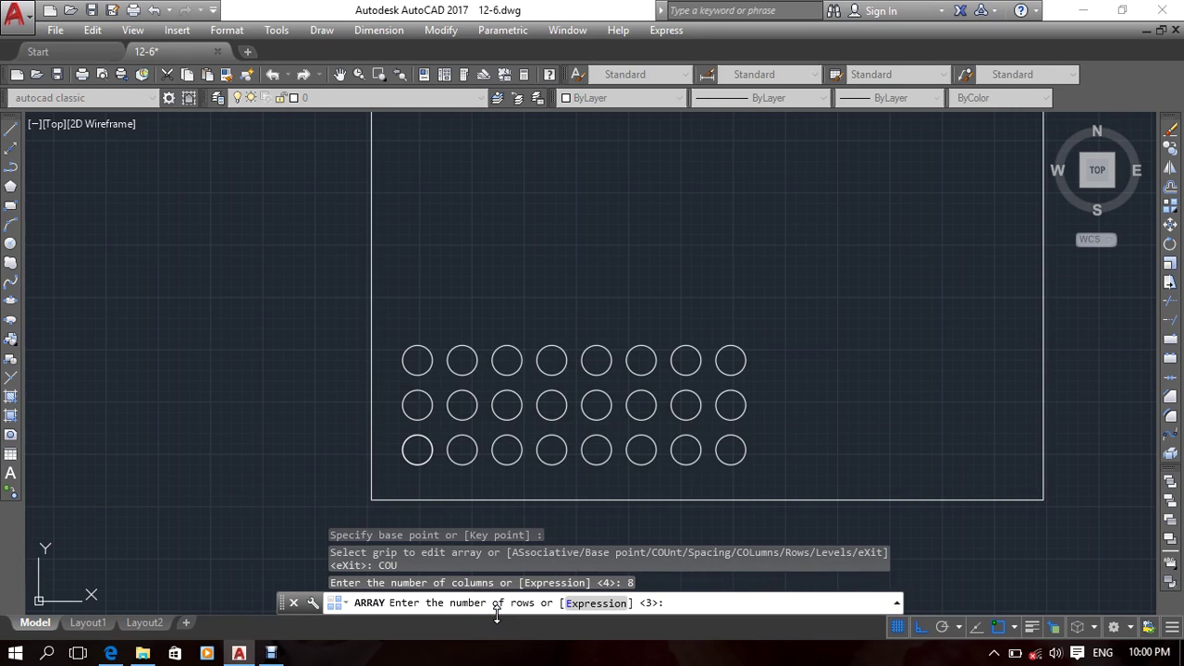
type("5")
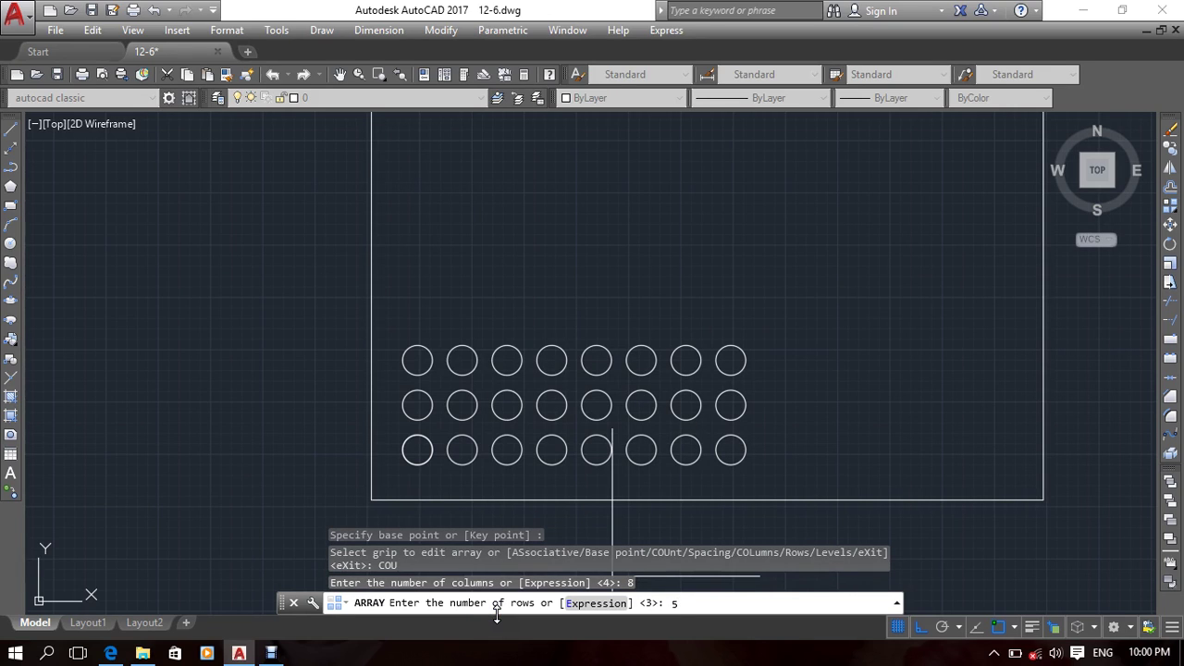
key("Return")
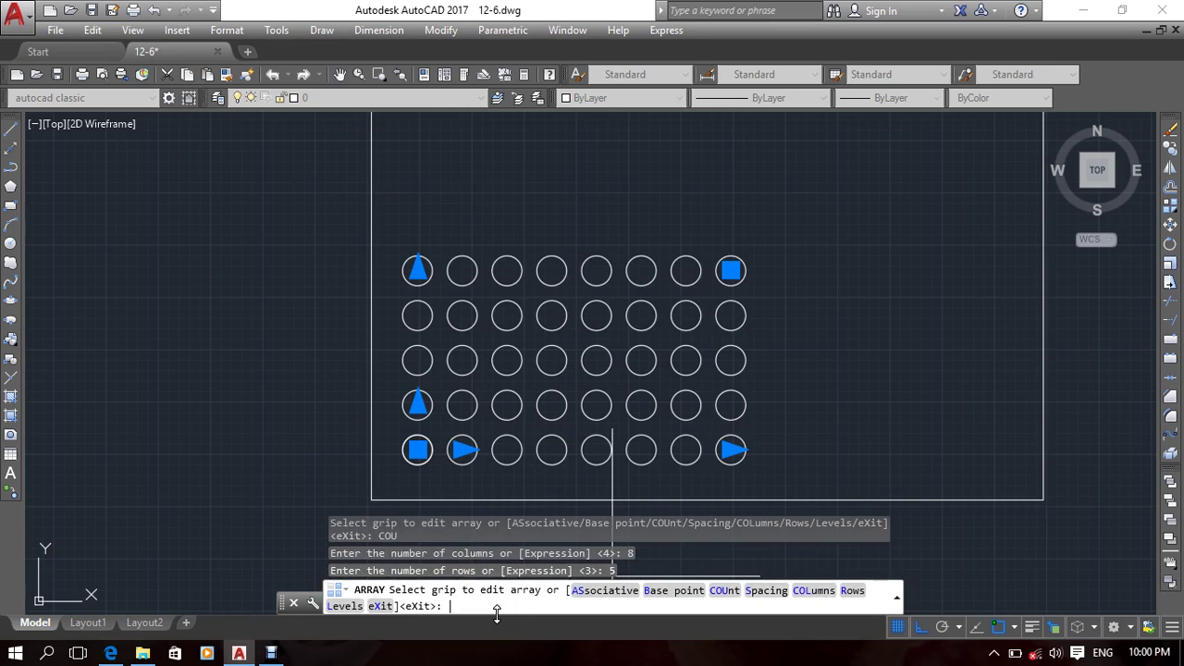
Step: Change the circle array's count to 2 columns and 5 rows
left_click(726, 590)
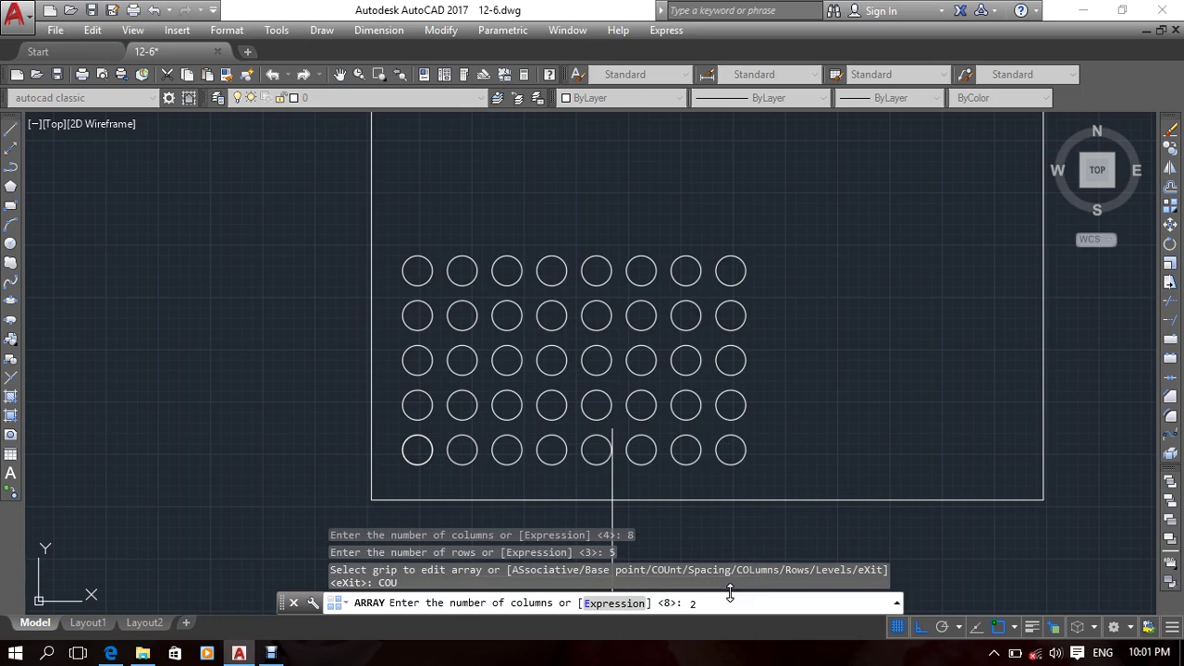
type("2")
key("Return")
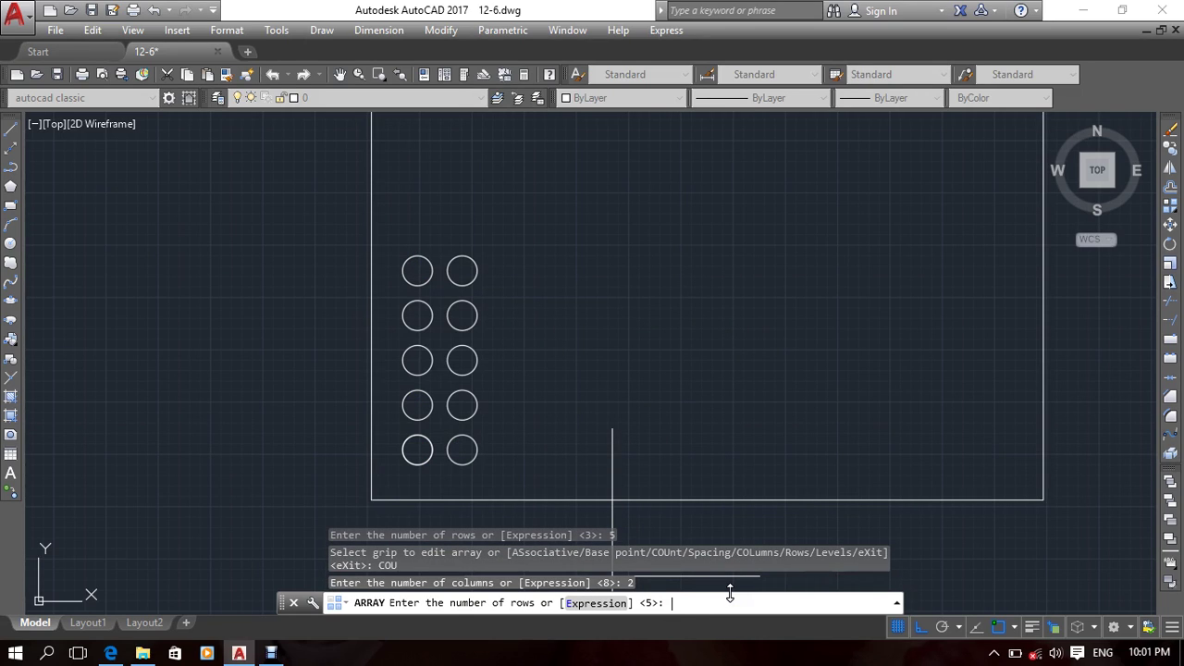
type("5")
key("Return")
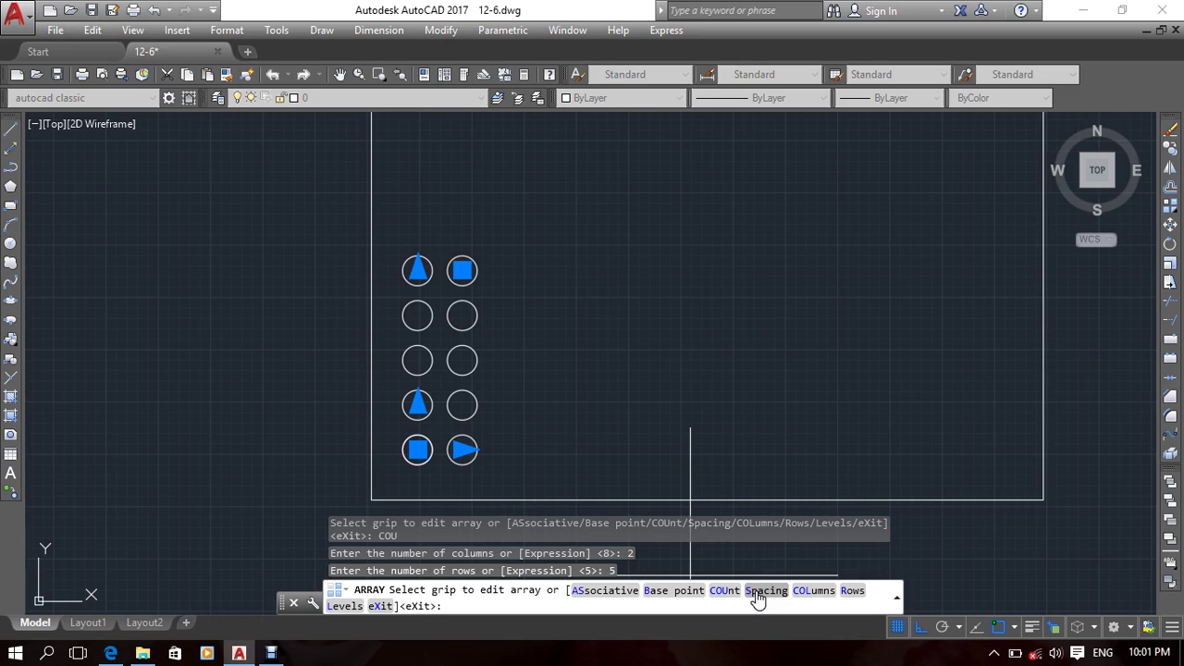
Step: Set the array's spacing to 5 between columns and 7 between rows
scroll(637, 372, "up", 8)
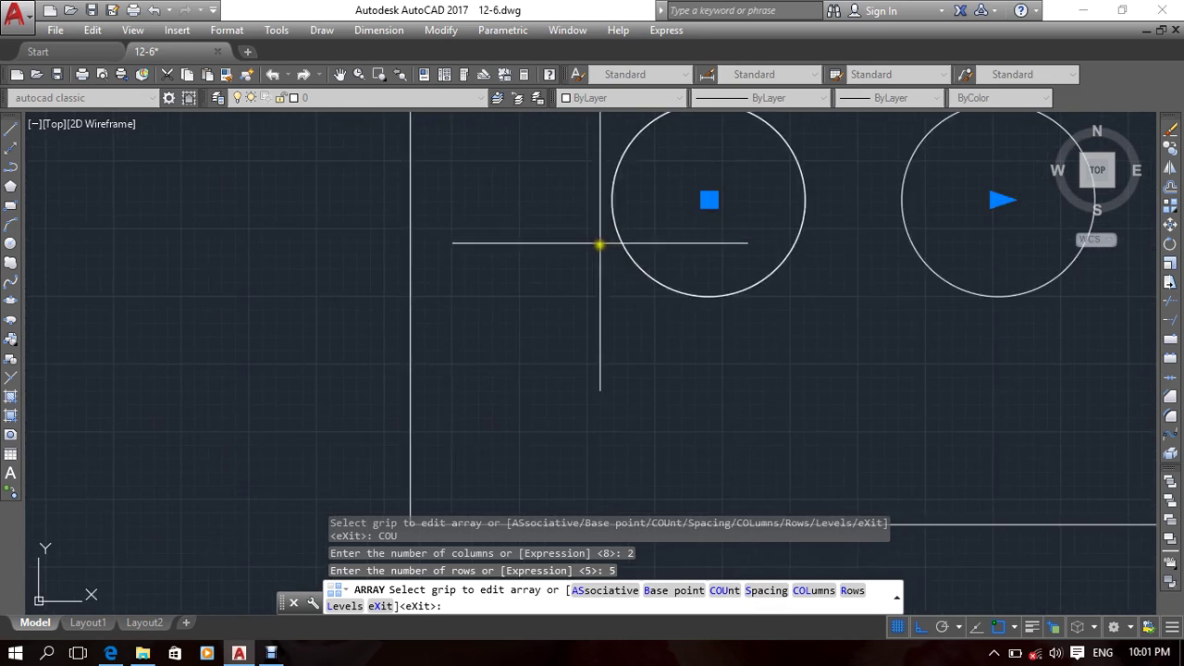
middle_click_drag(944, 222, 761, 322)
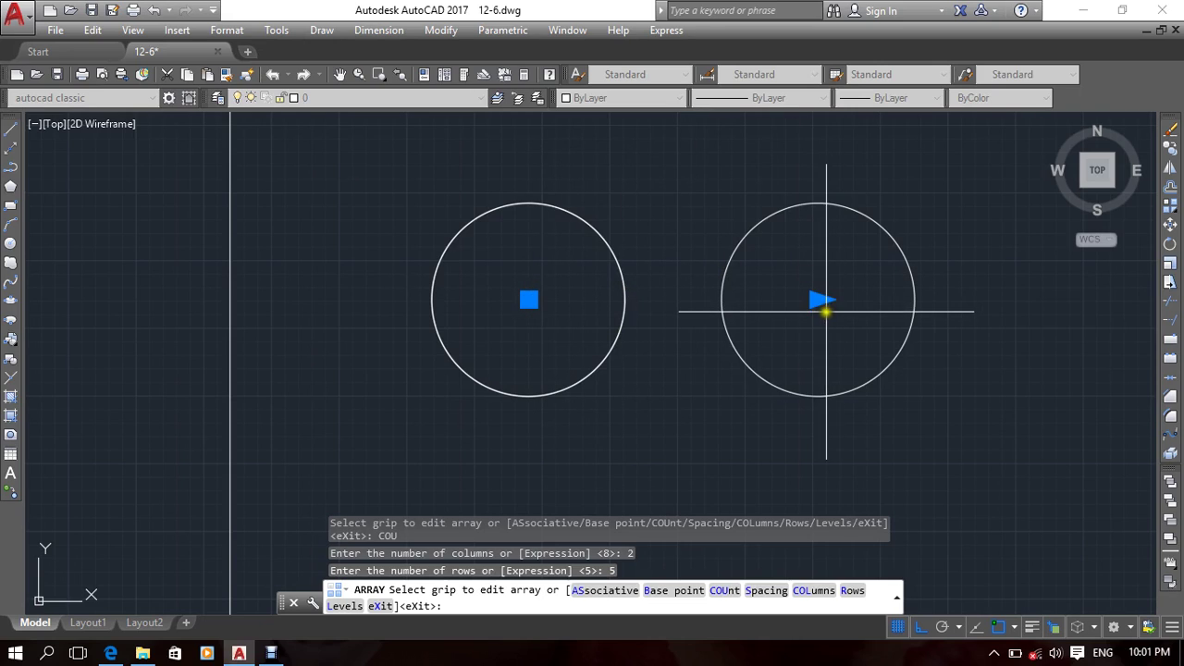
left_click(766, 593)
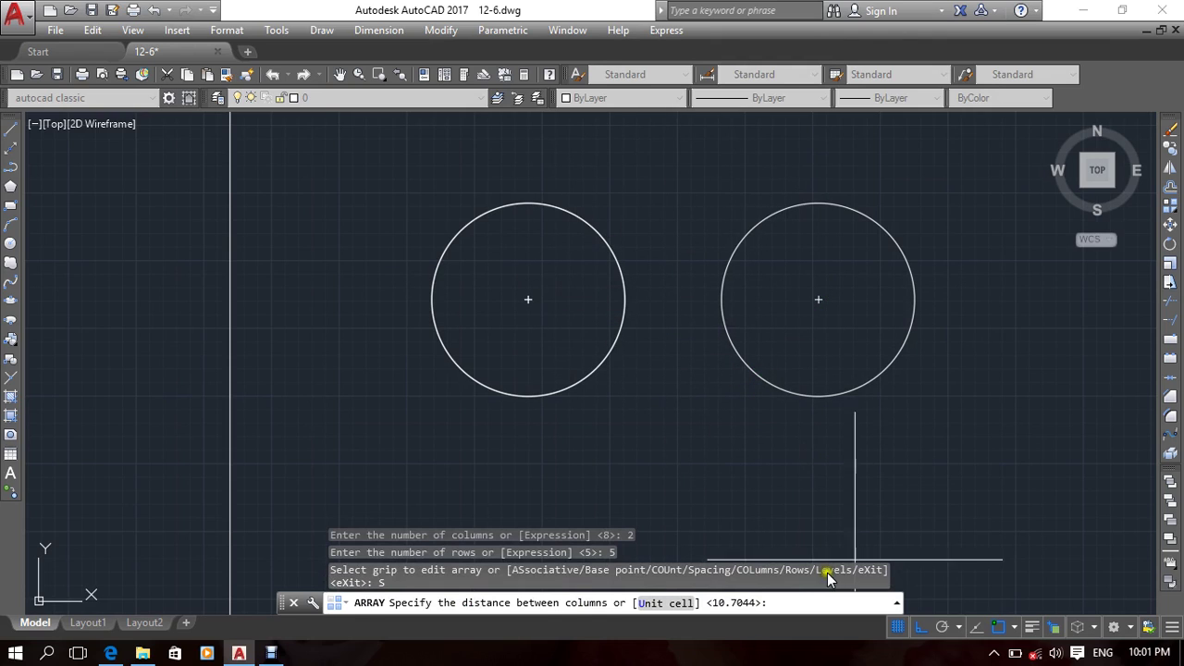
left_click(791, 604)
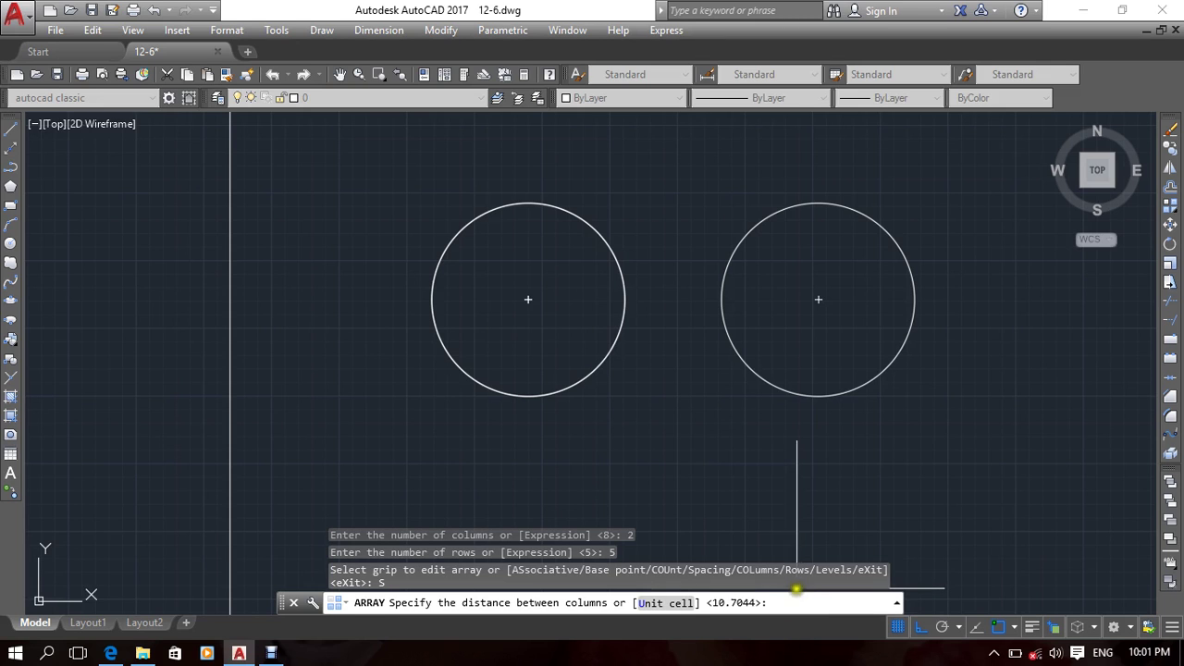
middle_click_drag(667, 467, 630, 454)
scroll(709, 505, "down", 4)
scroll(650, 449, "up", 4)
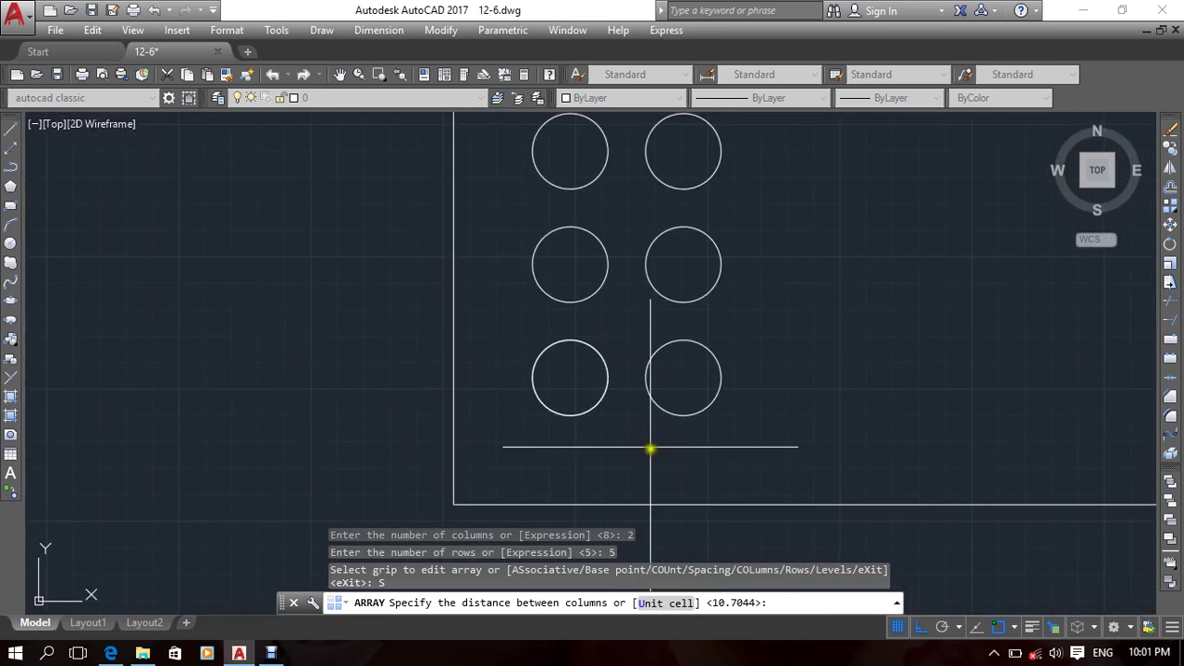
scroll(692, 466, "down", 2)
scroll(597, 417, "down", 2)
scroll(582, 386, "up", 2)
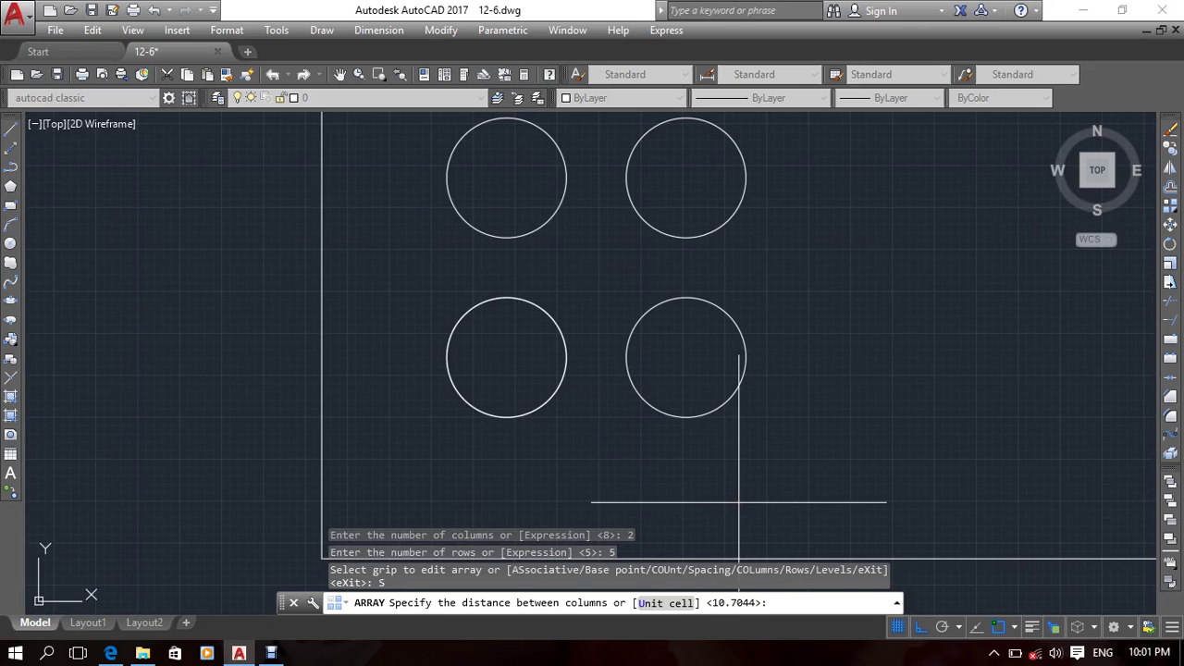
type("5")
key("Return")
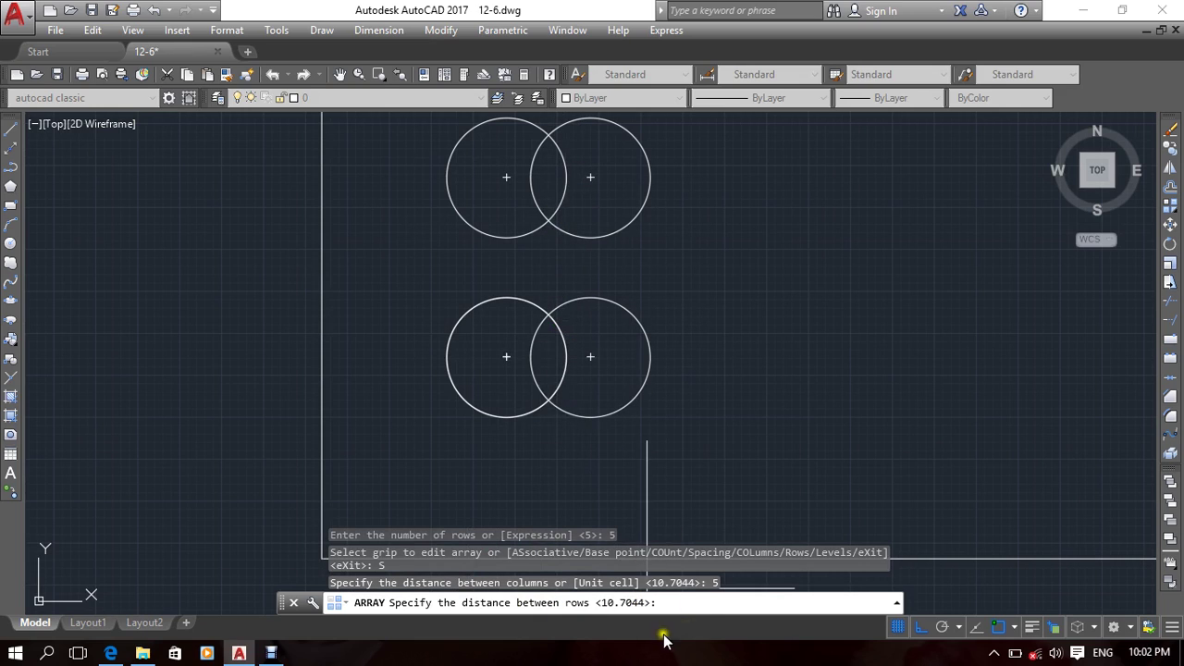
left_click(683, 603)
type("7")
key("Return")
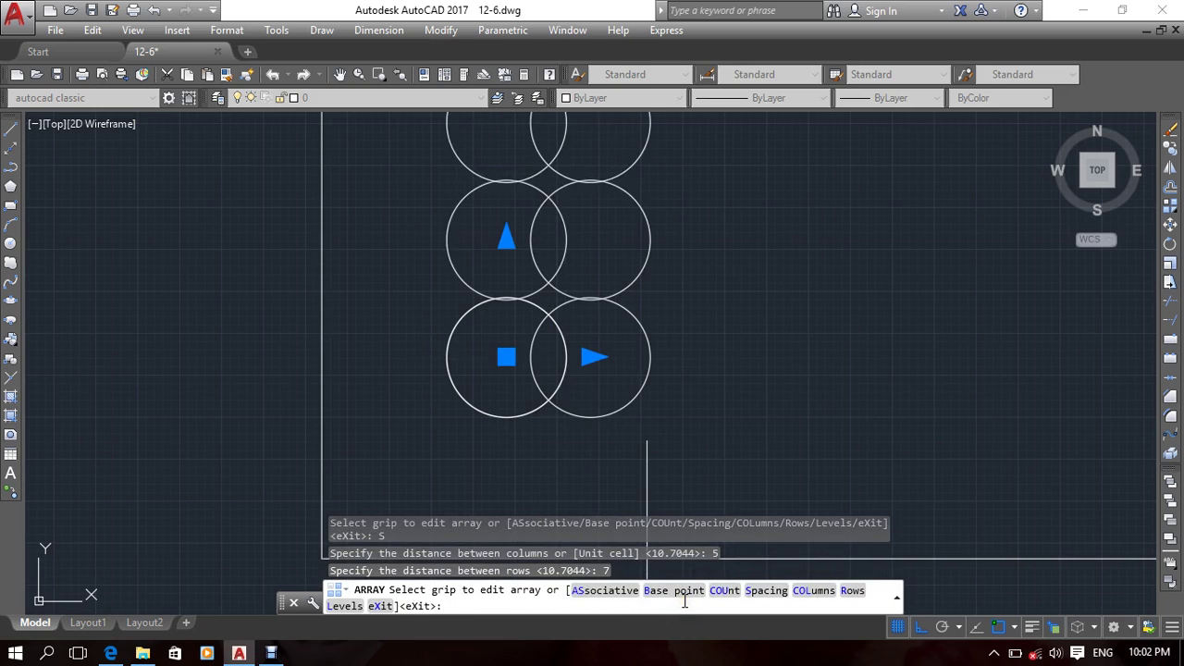
Step: Change the array's spacing to 8 between columns and 8 between rows
left_click(762, 592)
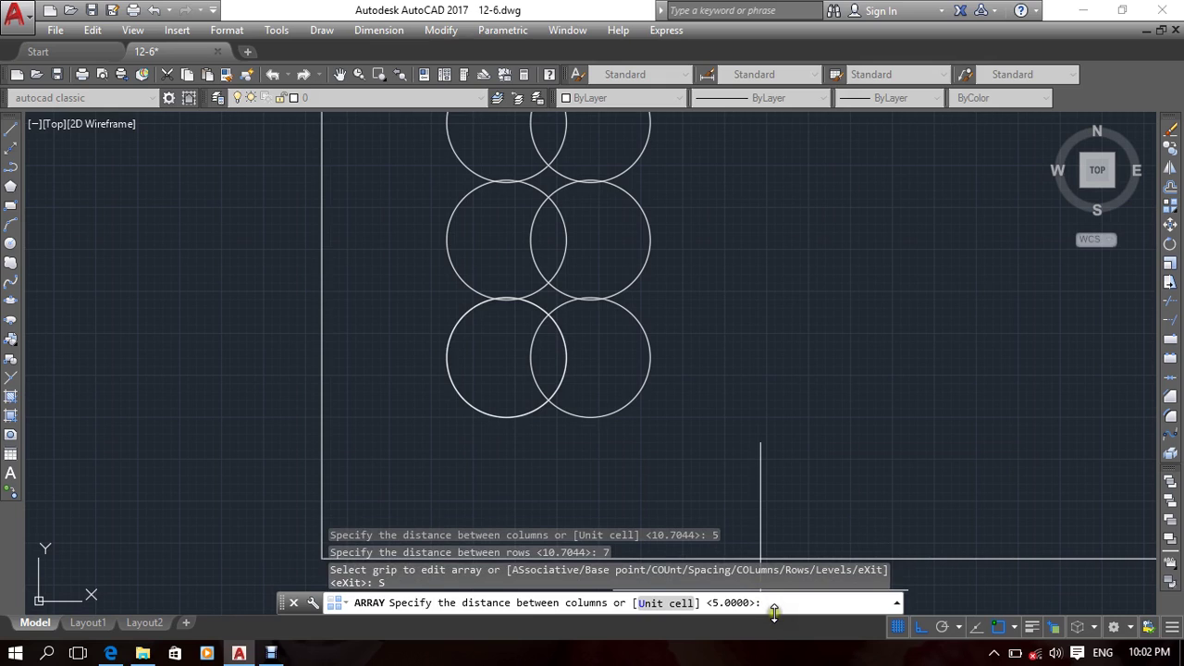
type("8")
key("Return")
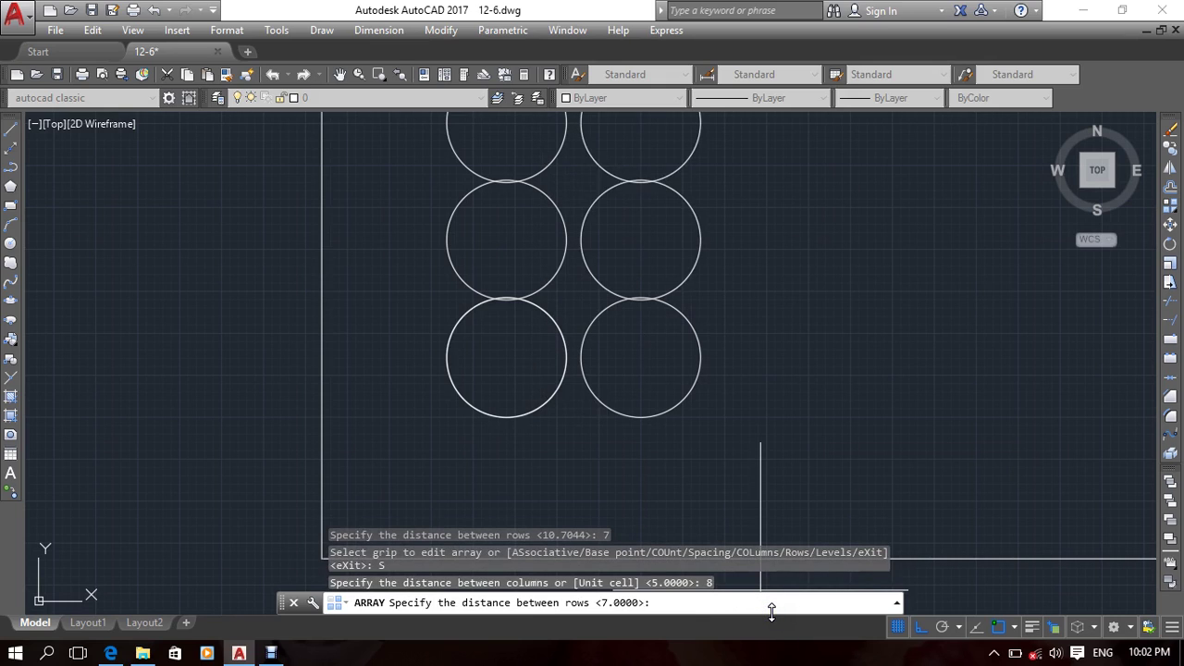
type("8")
key("Return")
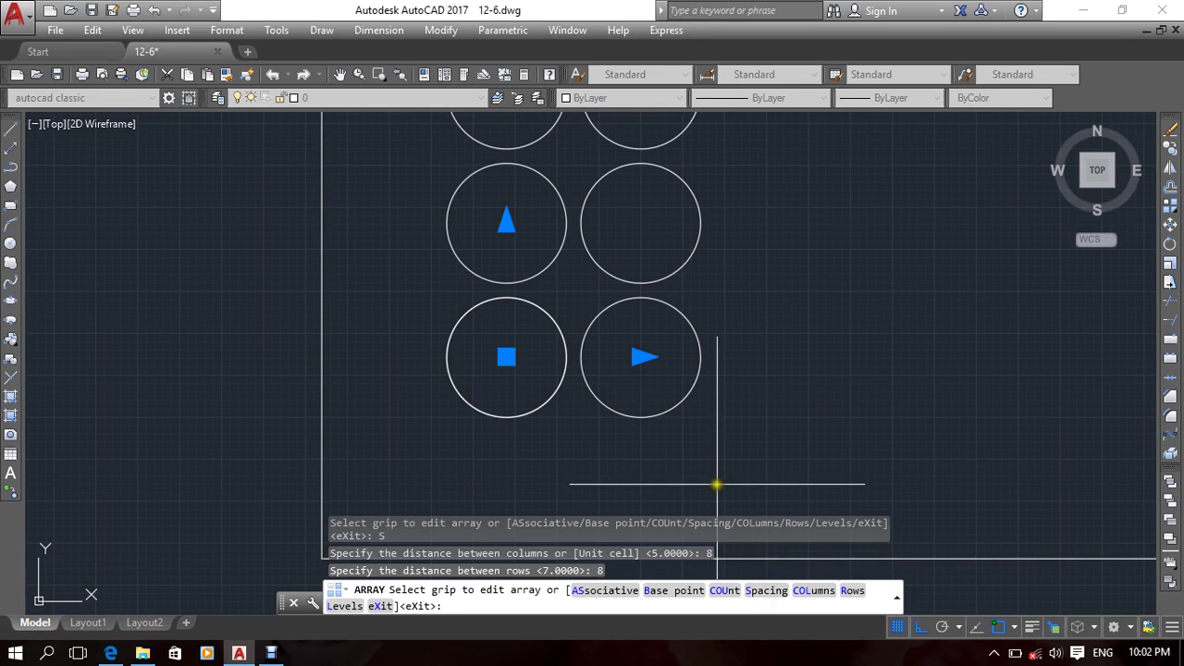
Step: Examine the gaps between the array's rows and columns near the rectangle's lower-left corner
scroll(764, 370, "down", 5)
middle_click_drag(764, 370, 748, 371)
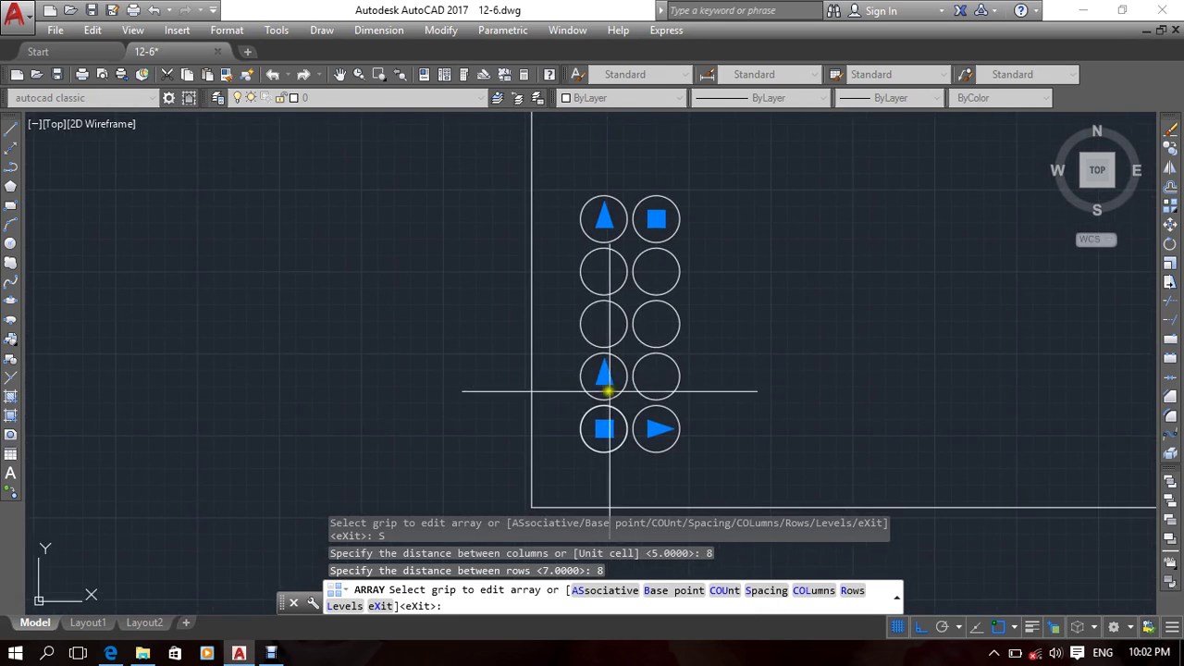
scroll(605, 373, "up", 2)
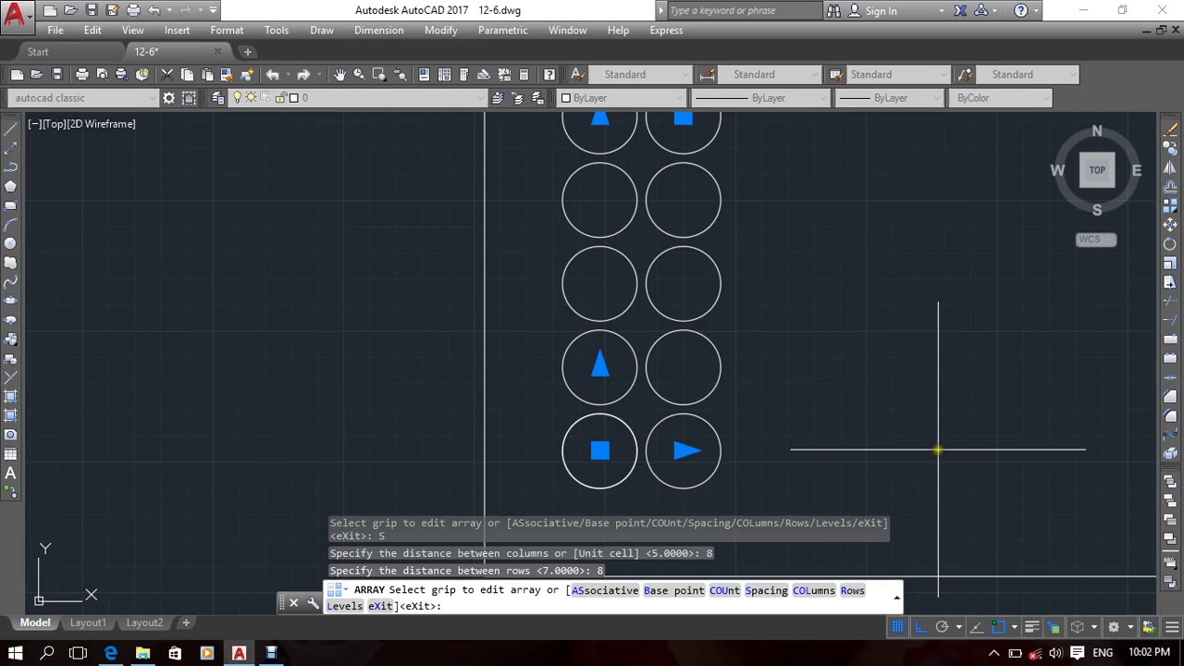
middle_click_drag(940, 450, 932, 403)
scroll(786, 422, "down", 3)
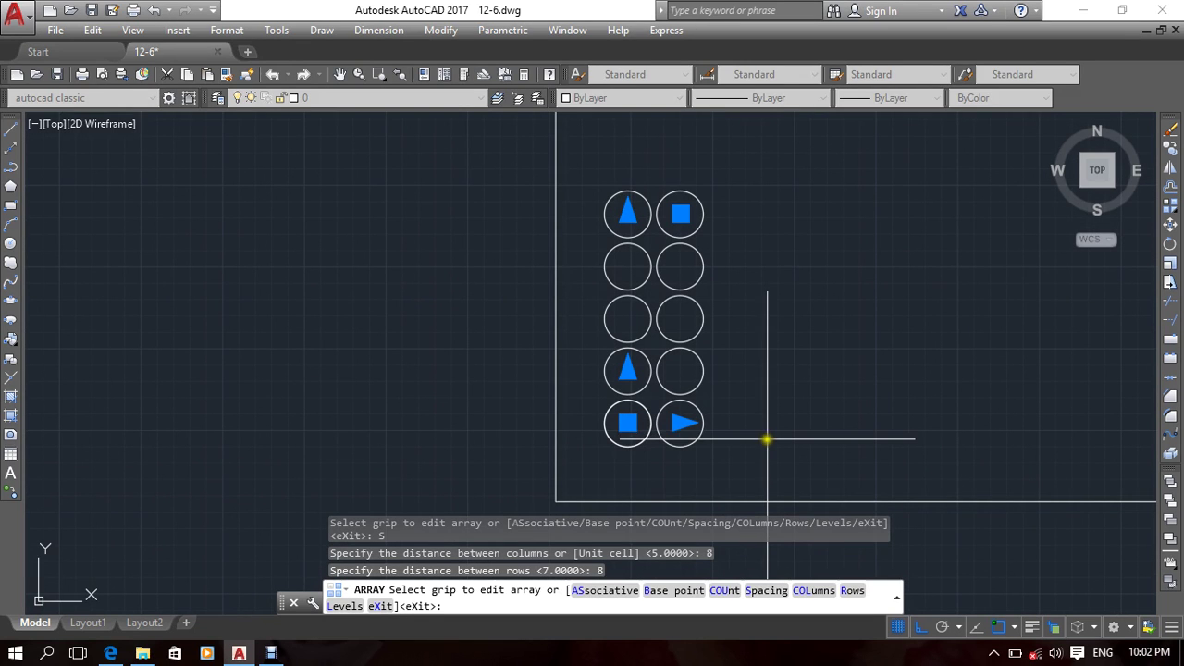
middle_click_drag(767, 436, 777, 436)
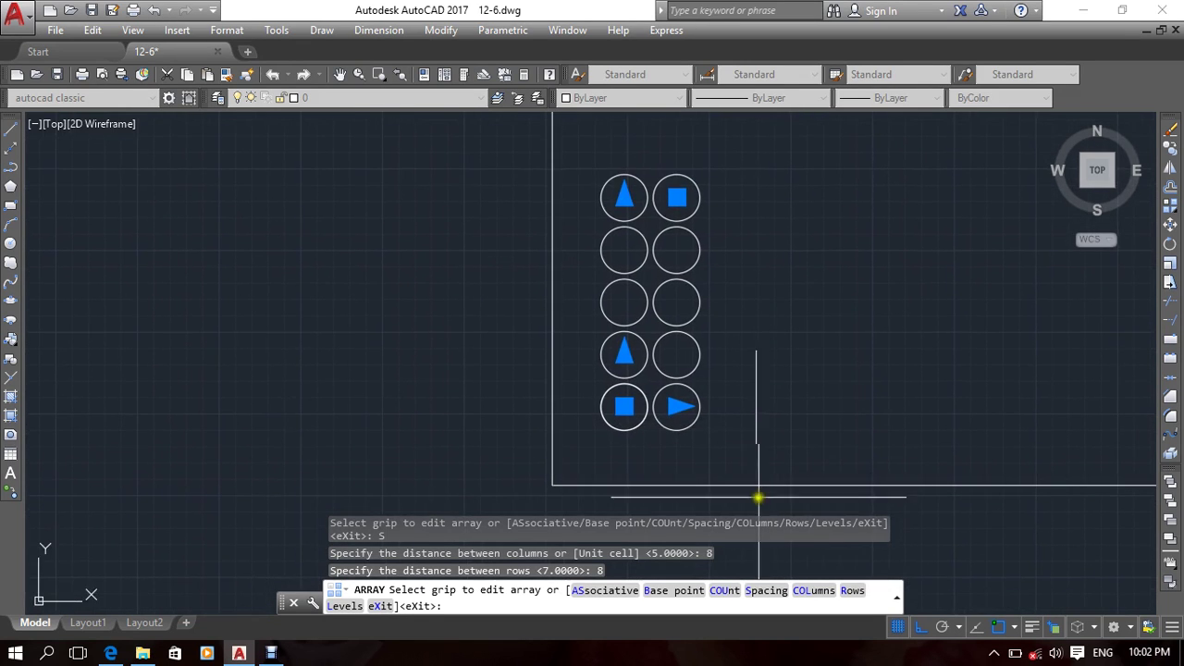
scroll(755, 423, "down", 3)
scroll(771, 433, "up", 3)
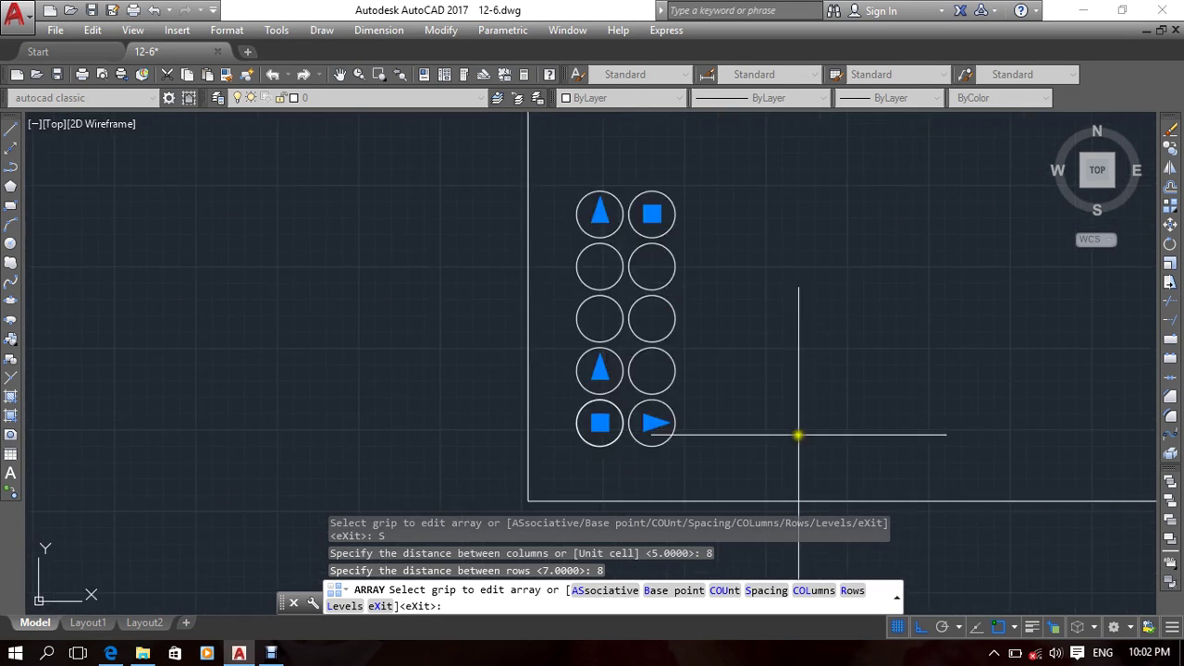
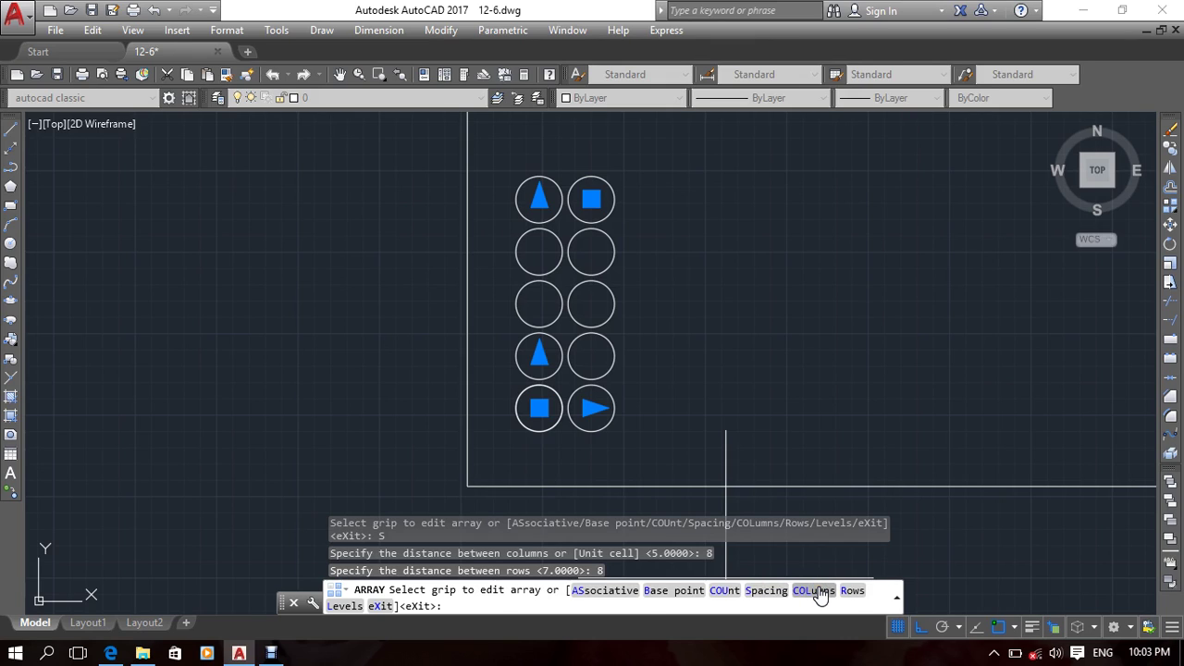
Step: Use the array's Columns option to set 6 columns with a distance of 9 between them
left_click(815, 591)
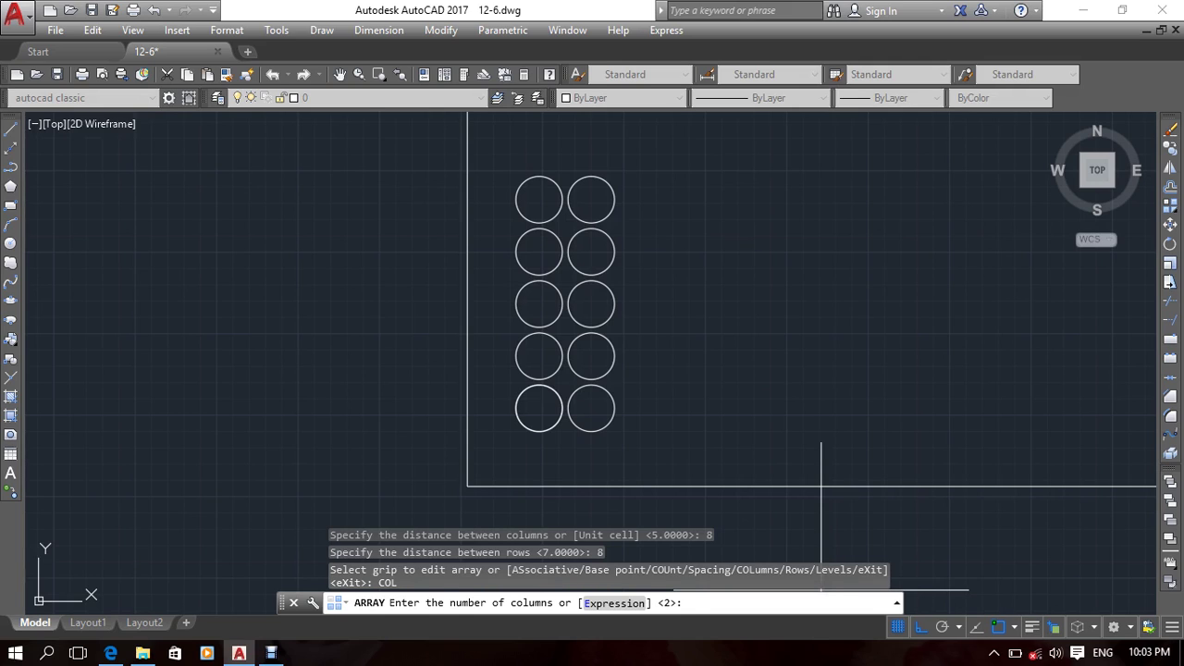
key("Return")
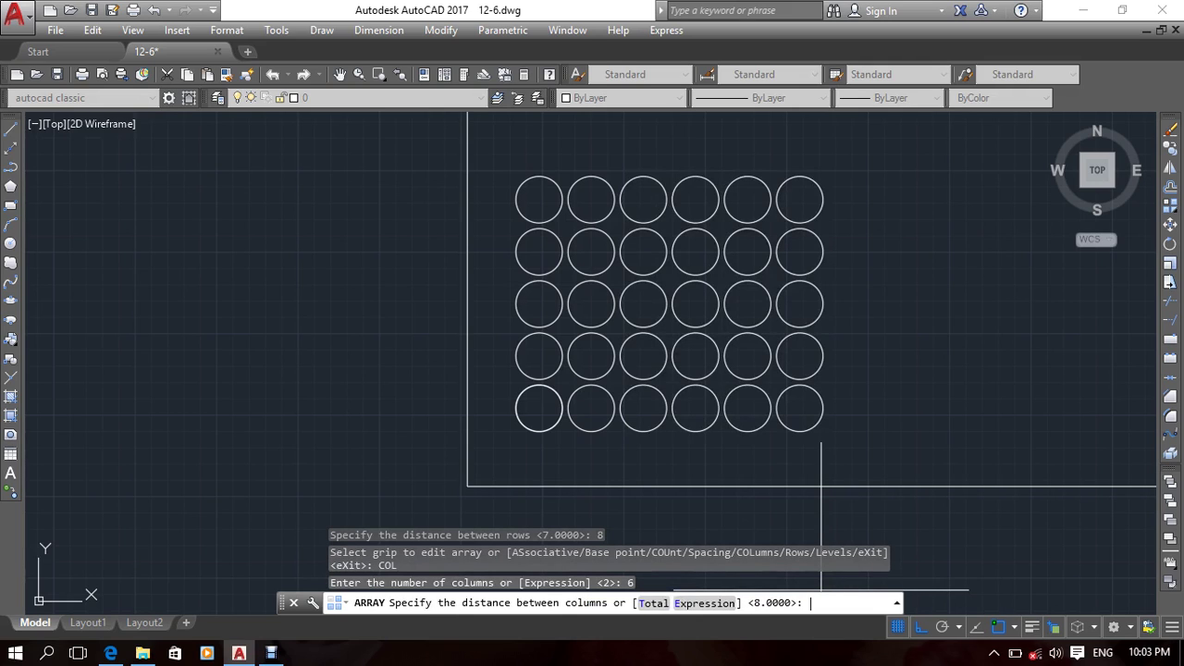
type("9")
key("Return")
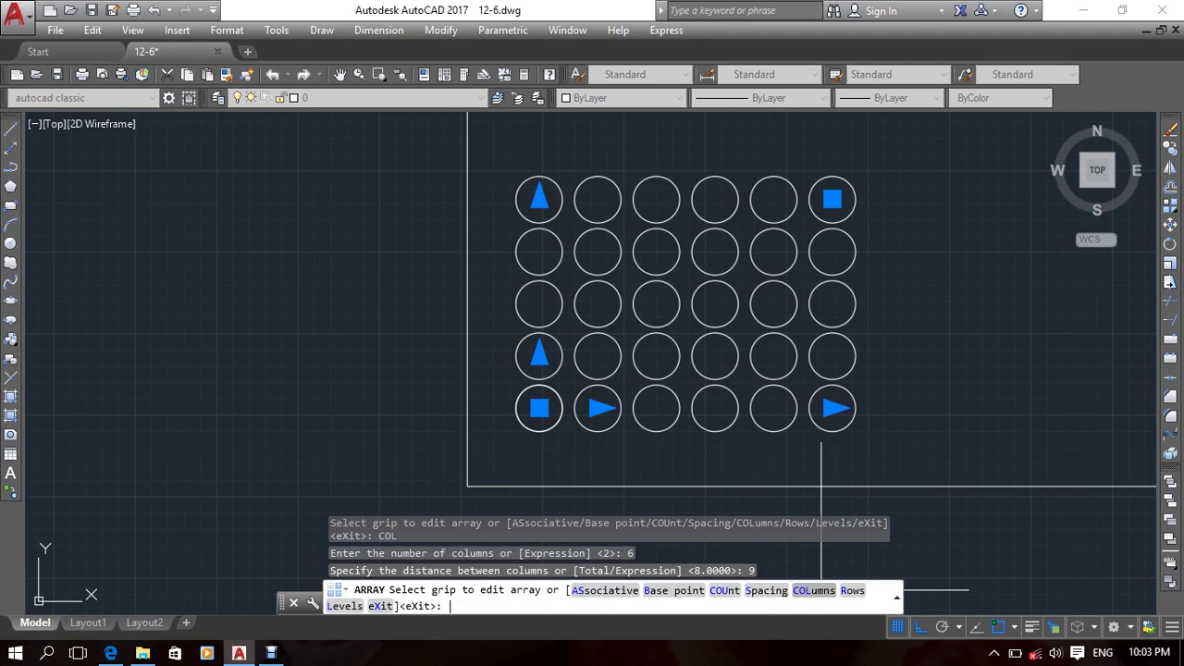
Step: Use the array's Rows option to keep 5 rows at a distance of 8 and set the incrementing elevation between rows to 3
left_click(849, 594)
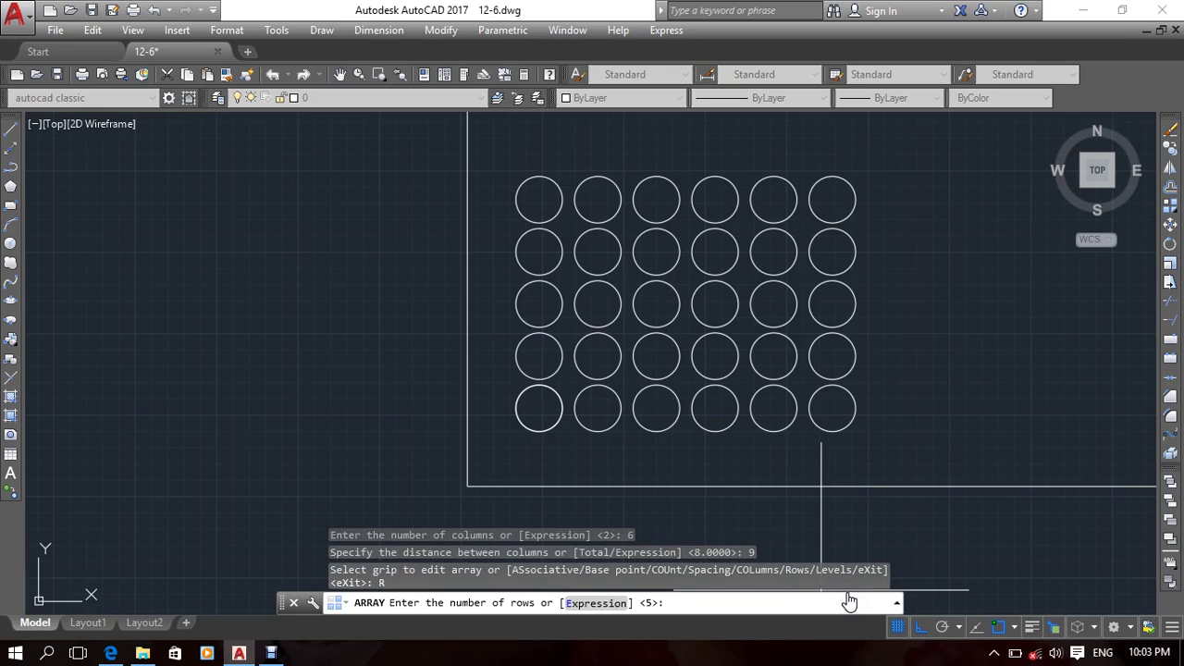
key("Return")
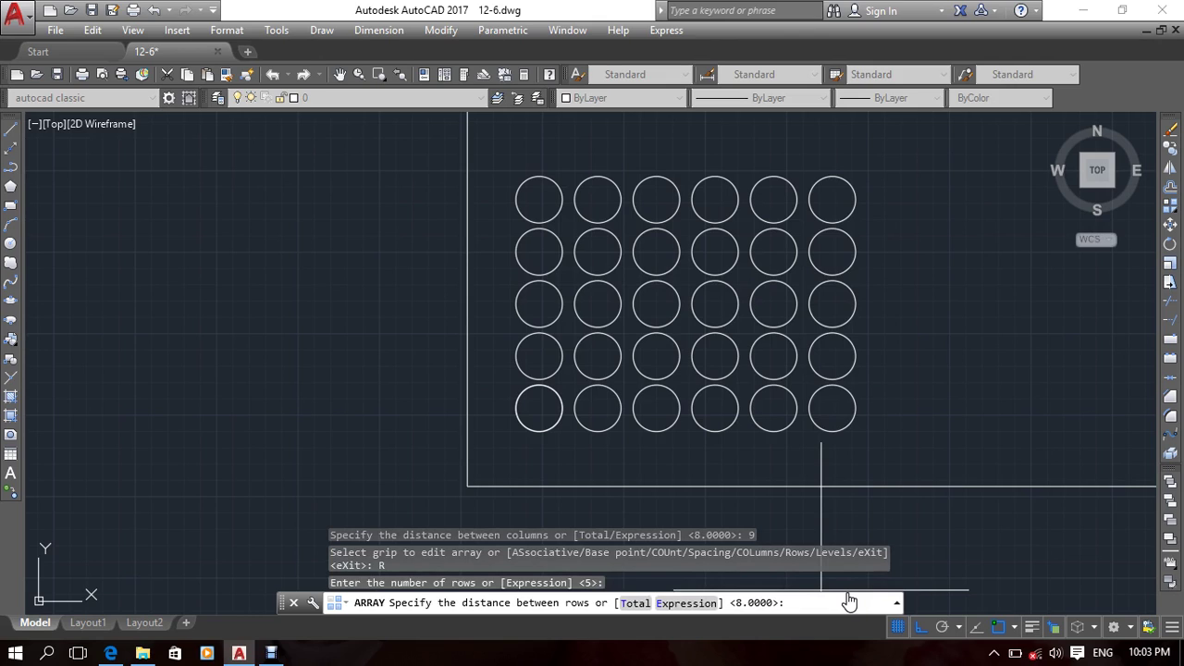
key("Return")
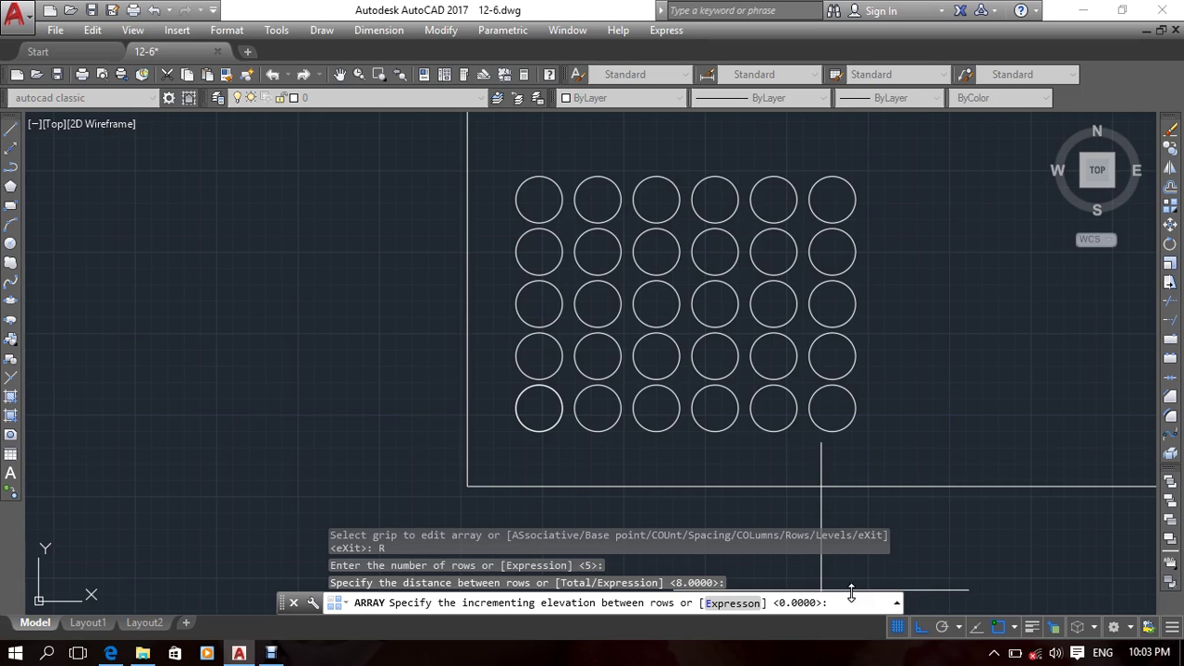
type("3")
key("Return")
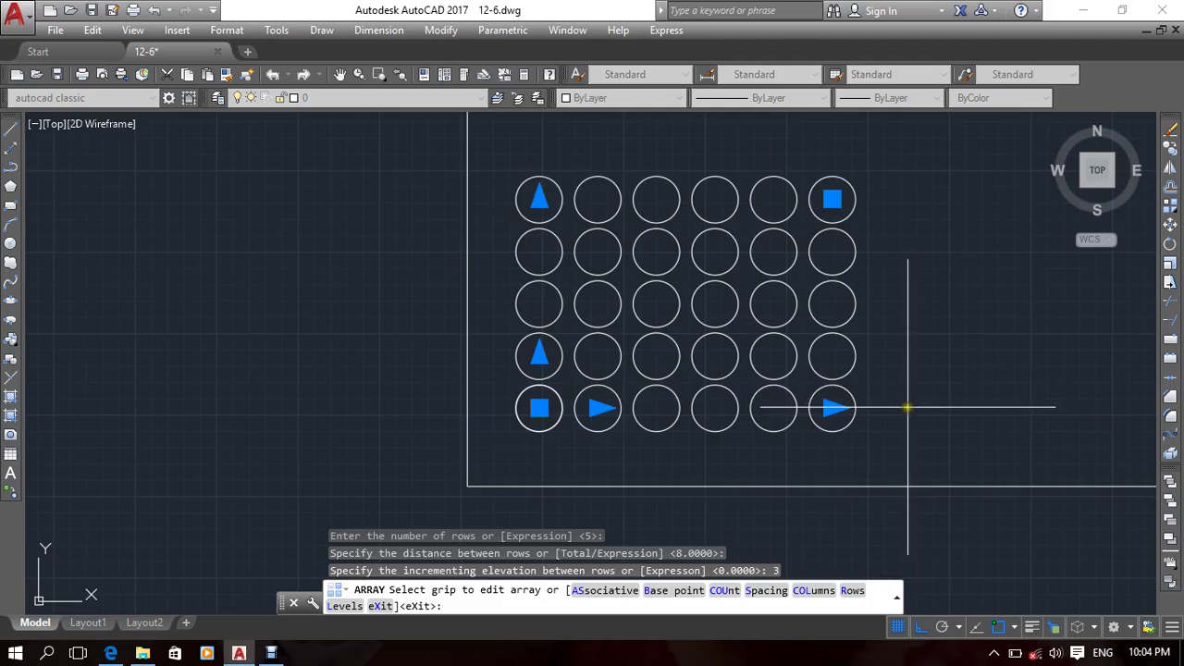
middle_click_drag(879, 428, 875, 398, "shift")
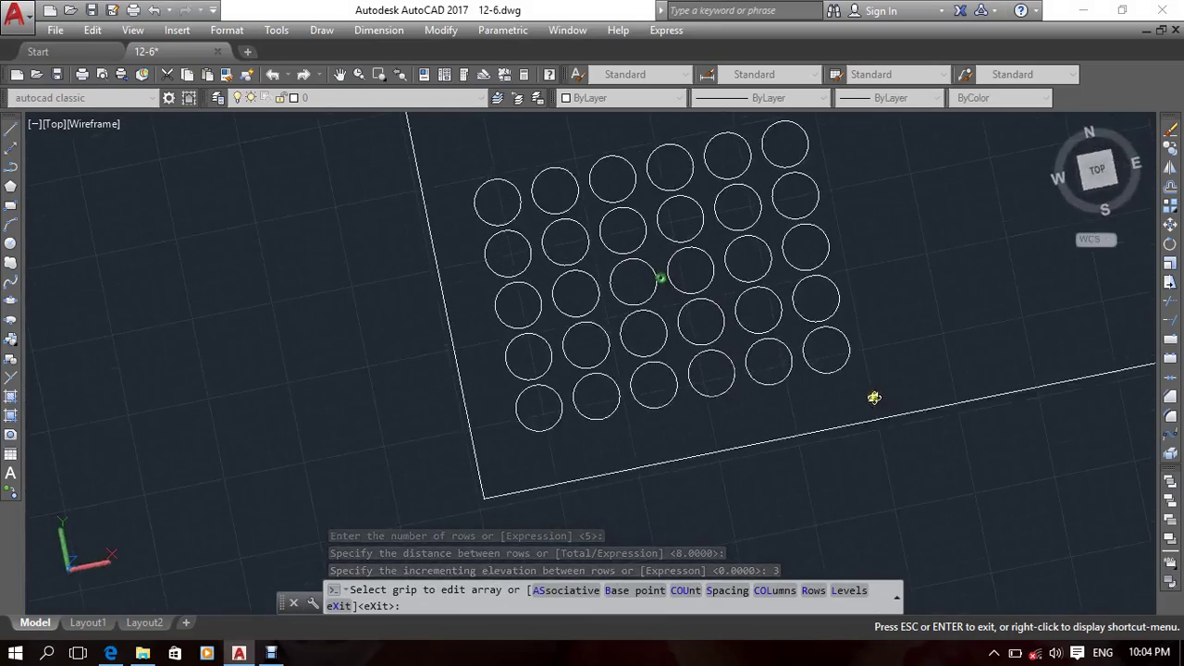
Step: Return to the top view and use the array's Rows option to keep 5 rows at a distance of 8 with incrementing elevation 0
left_click(1098, 170)
scroll(628, 299, "up", 6)
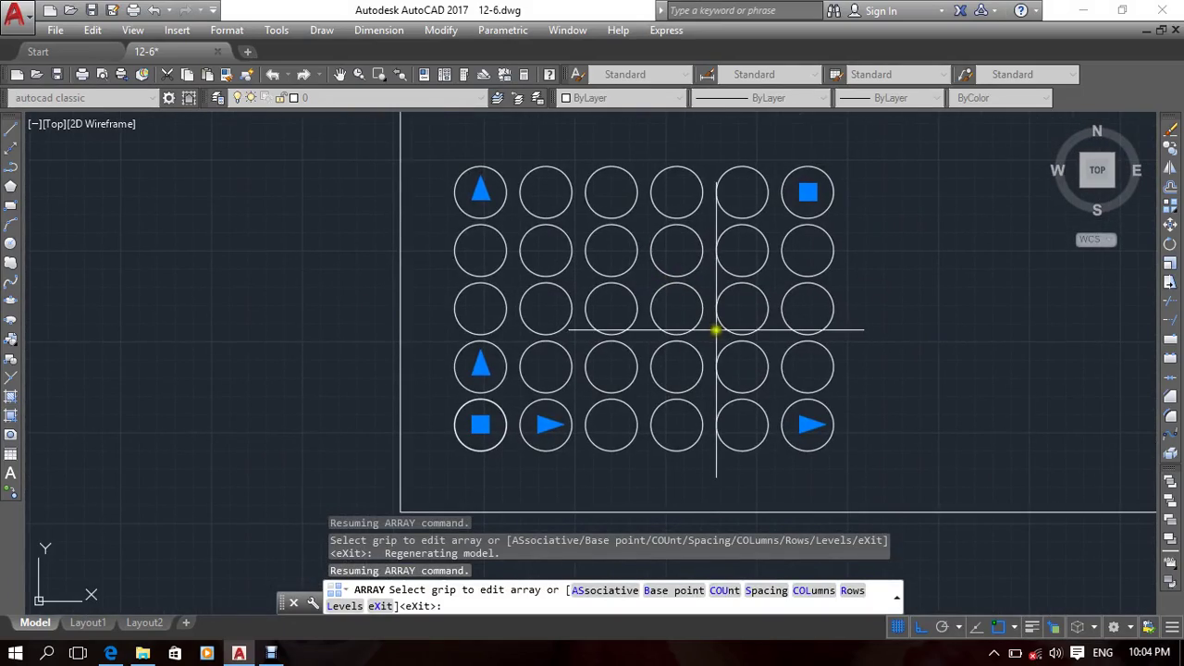
left_click(852, 591)
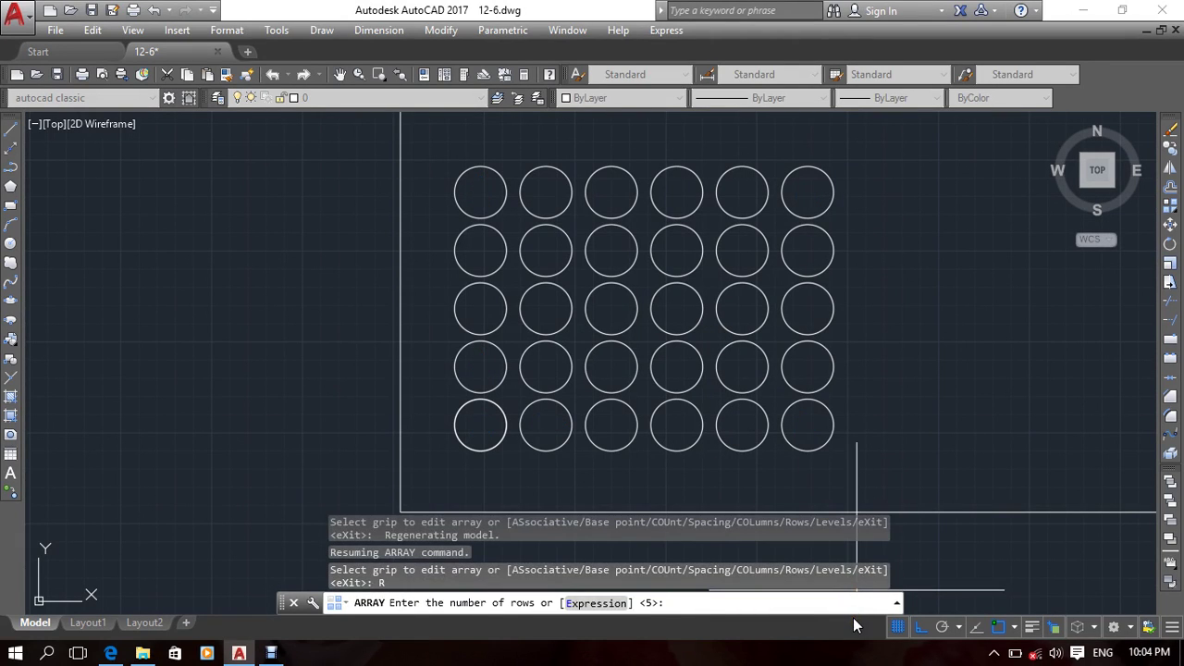
key("Return")
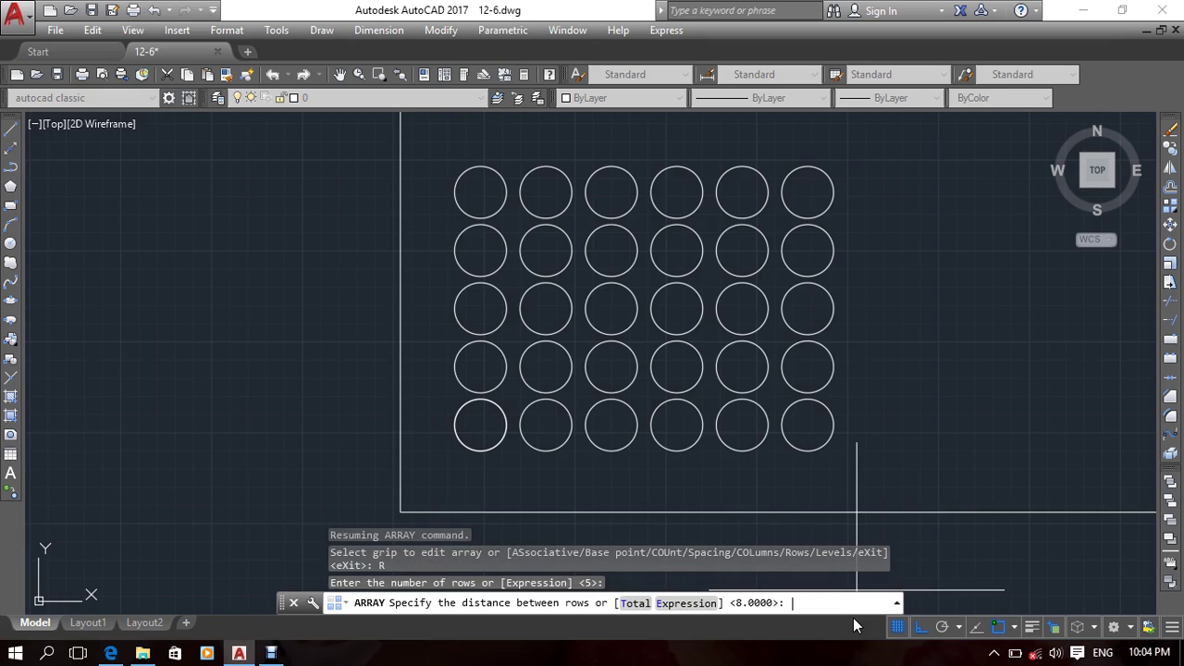
key("Return")
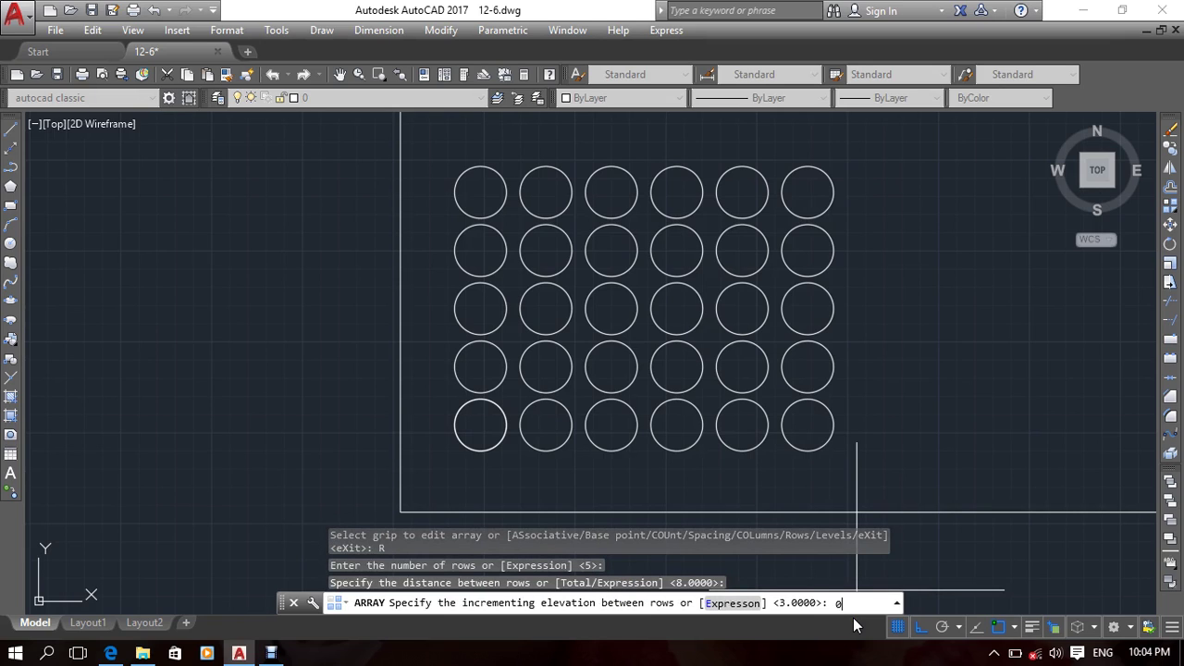
key("Return")
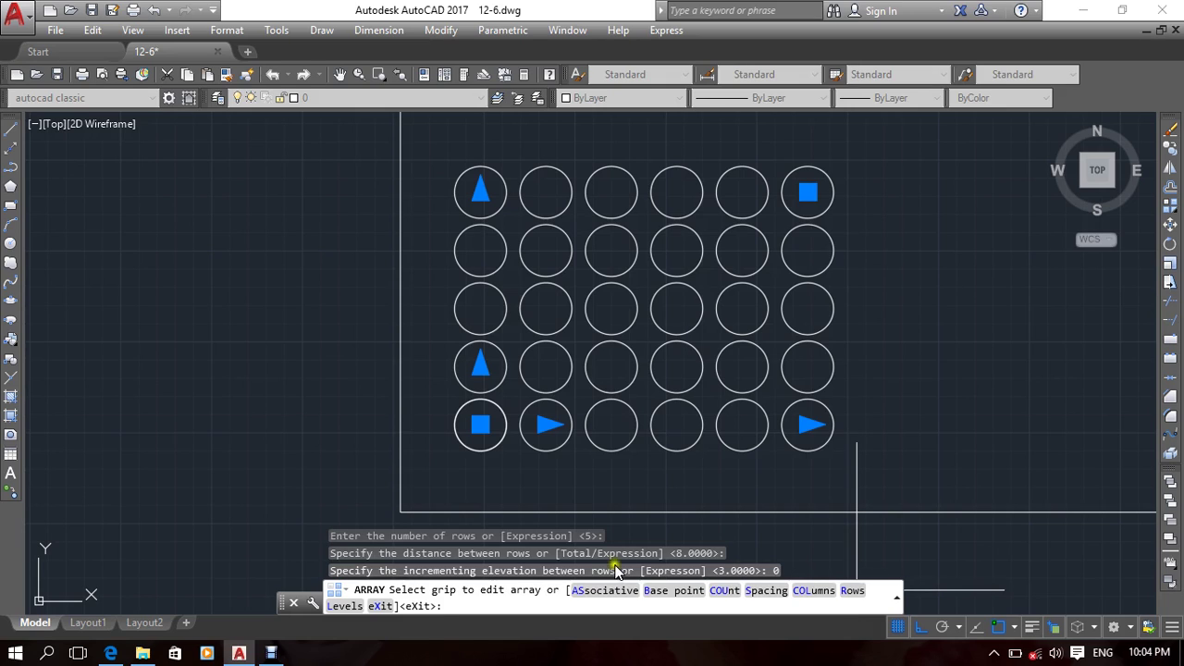
Step: Use the array's Levels option to set 5 levels with a distance of 10 between them, and inspect them in 3D
left_click(346, 606)
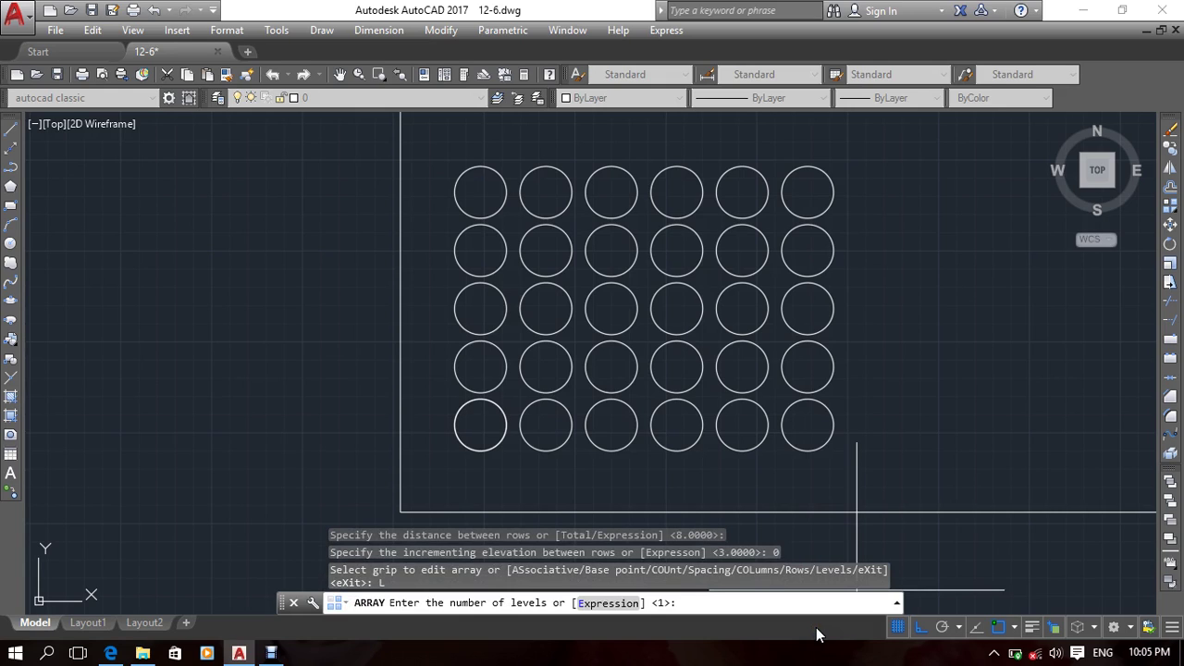
type("5")
key("Return")
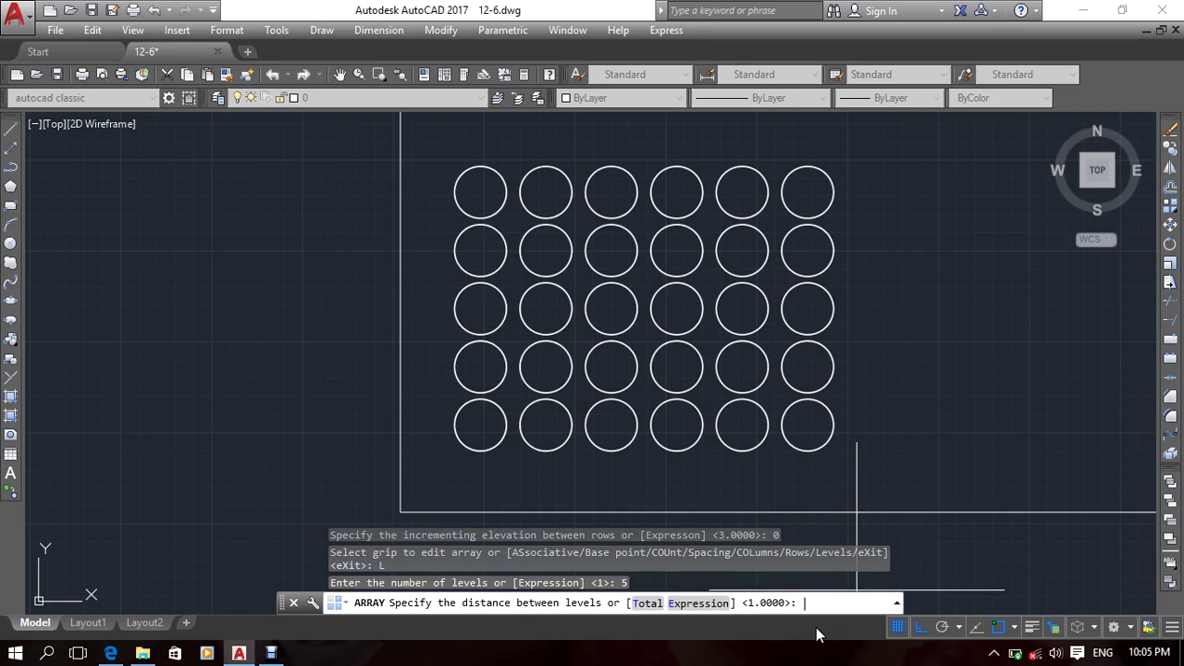
type("10")
key("Return")
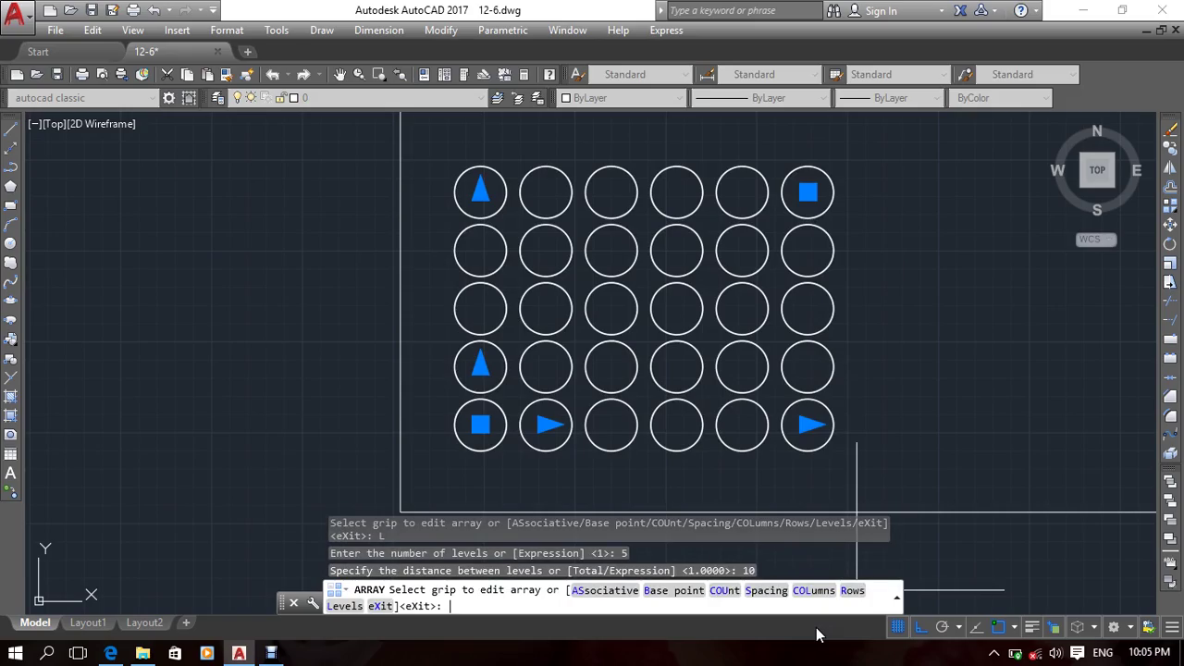
middle_click_drag(880, 331, 927, 156, "shift")
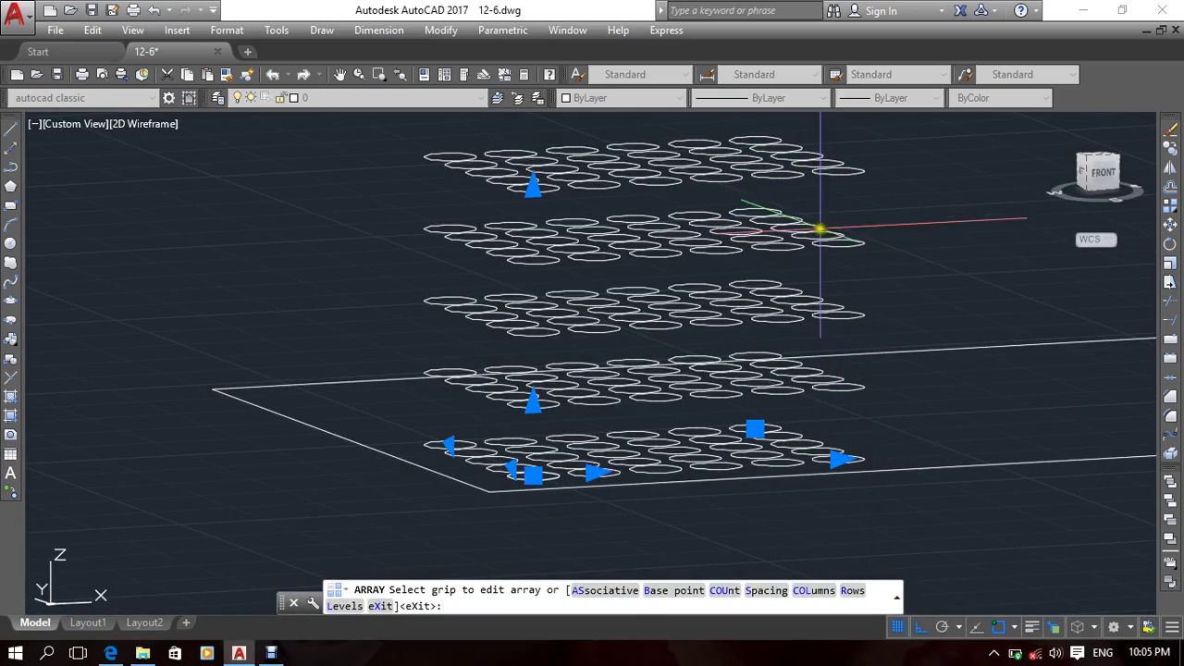
middle_click_drag(820, 229, 785, 383, "shift")
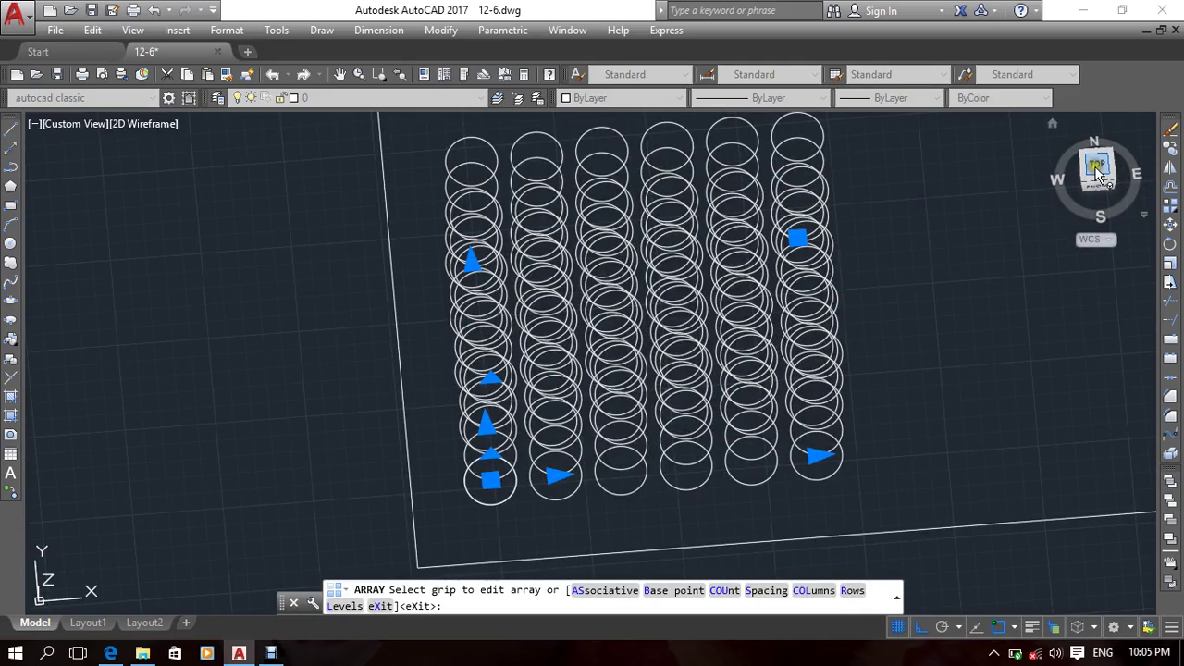
Step: Return to the top view, set the array's levels to 1 while keeping the distance of 10, and finish the array
left_click(1096, 170)
scroll(617, 301, "up", 6)
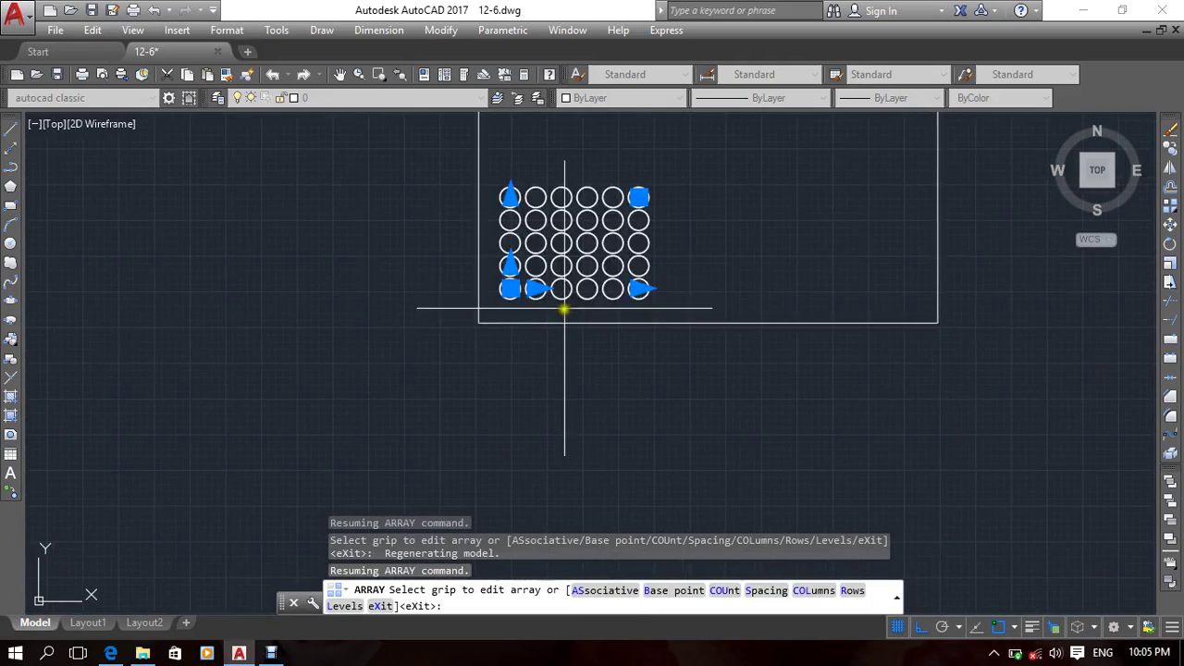
scroll(564, 309, "up", 4)
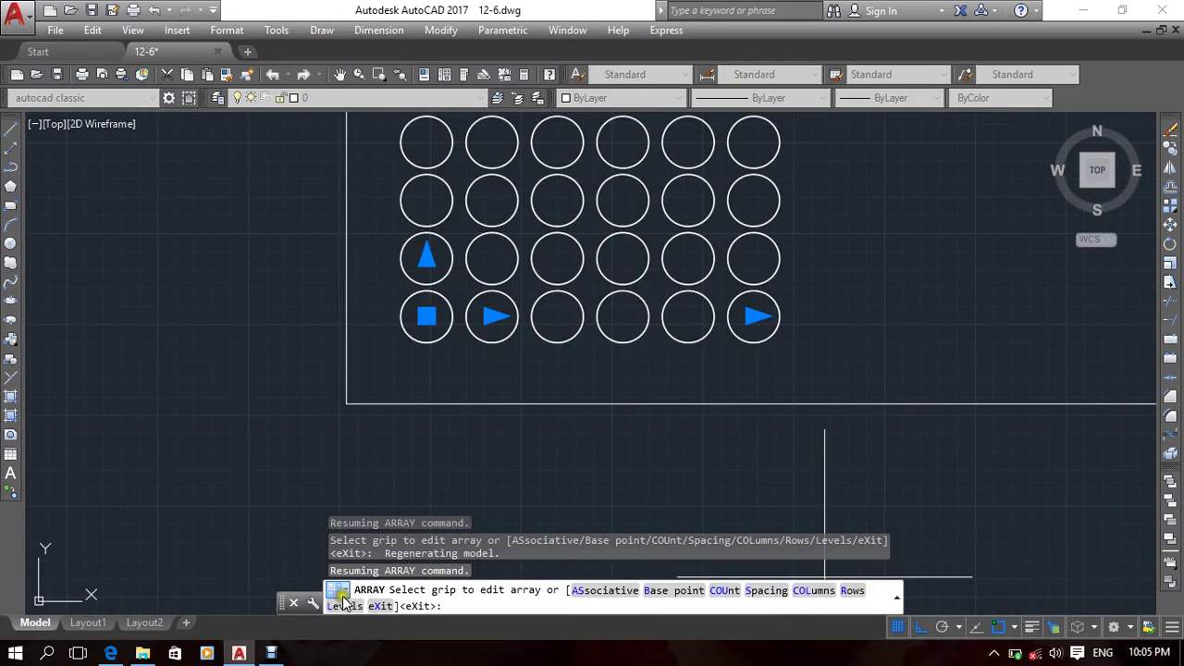
left_click(344, 605)
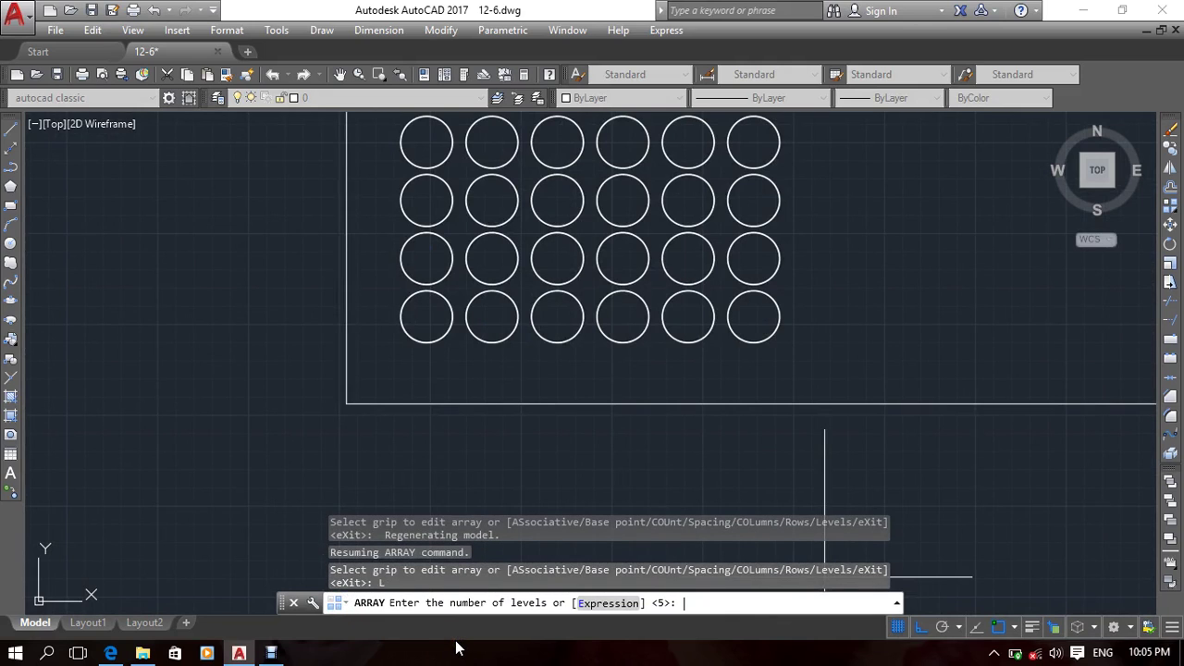
type("1")
key("Return")
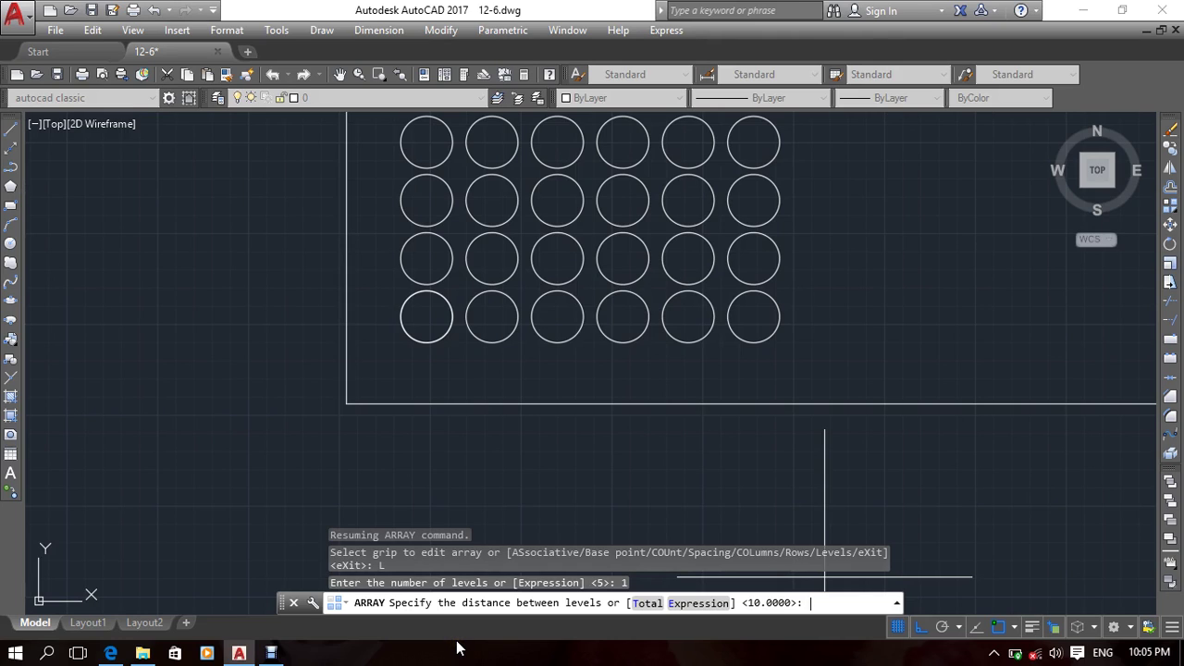
key("Return")
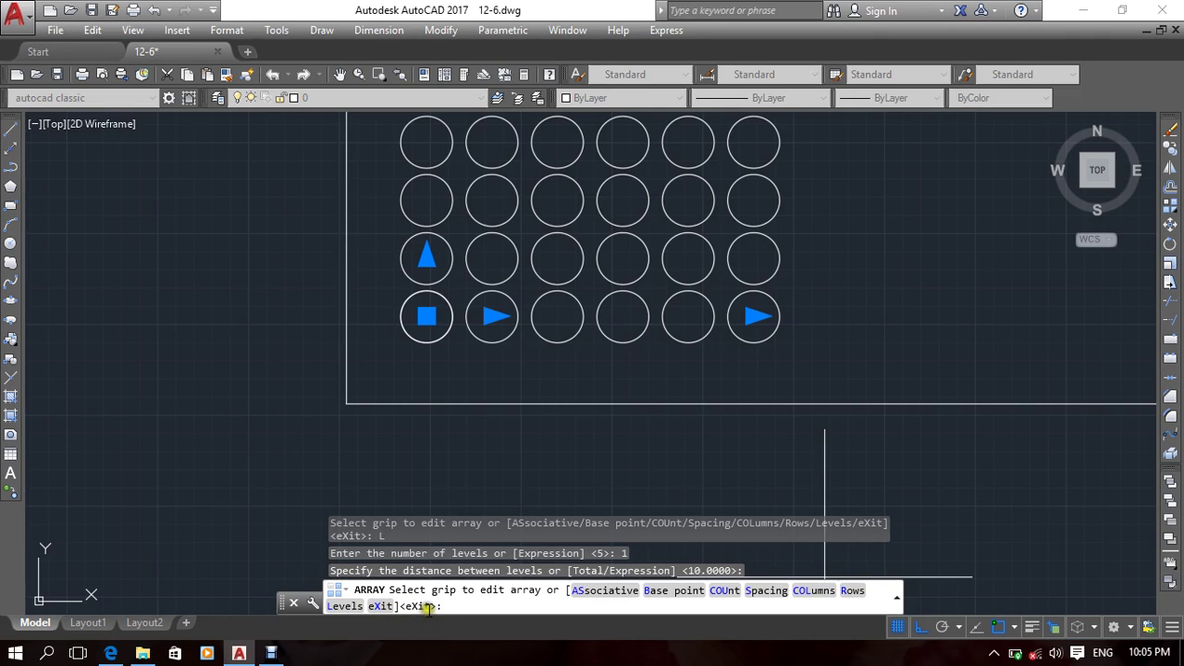
key("Return")
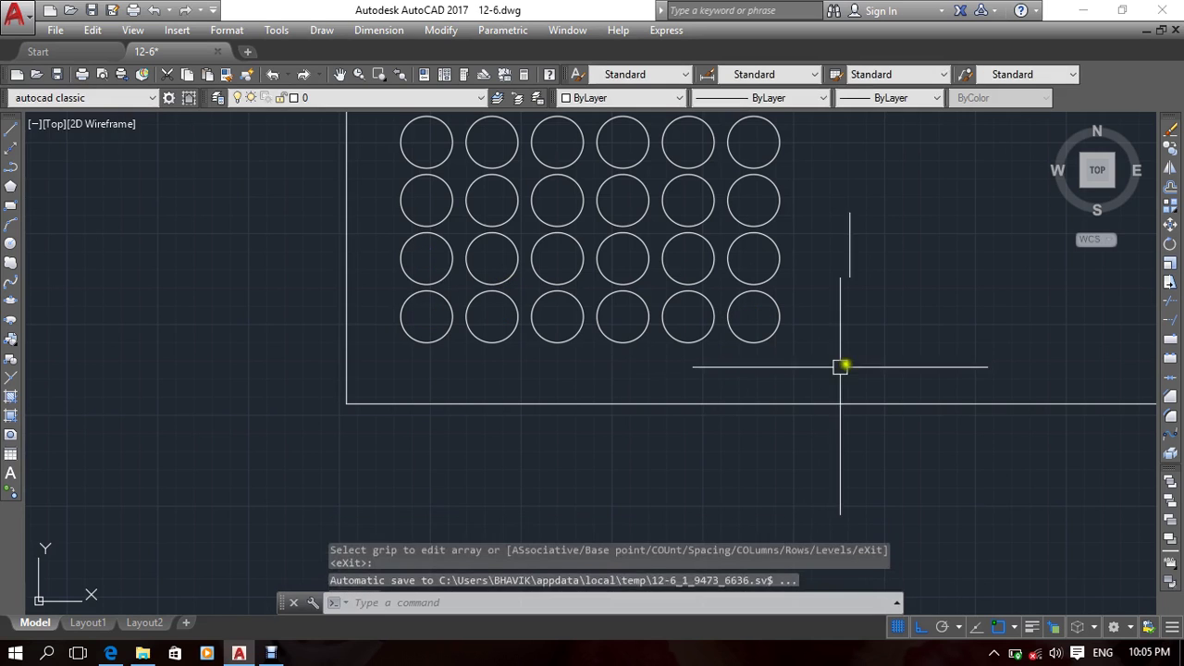
Step: Select the finished array to examine it as a single associative object, and clear the selection
middle_click_drag(845, 343, 841, 370)
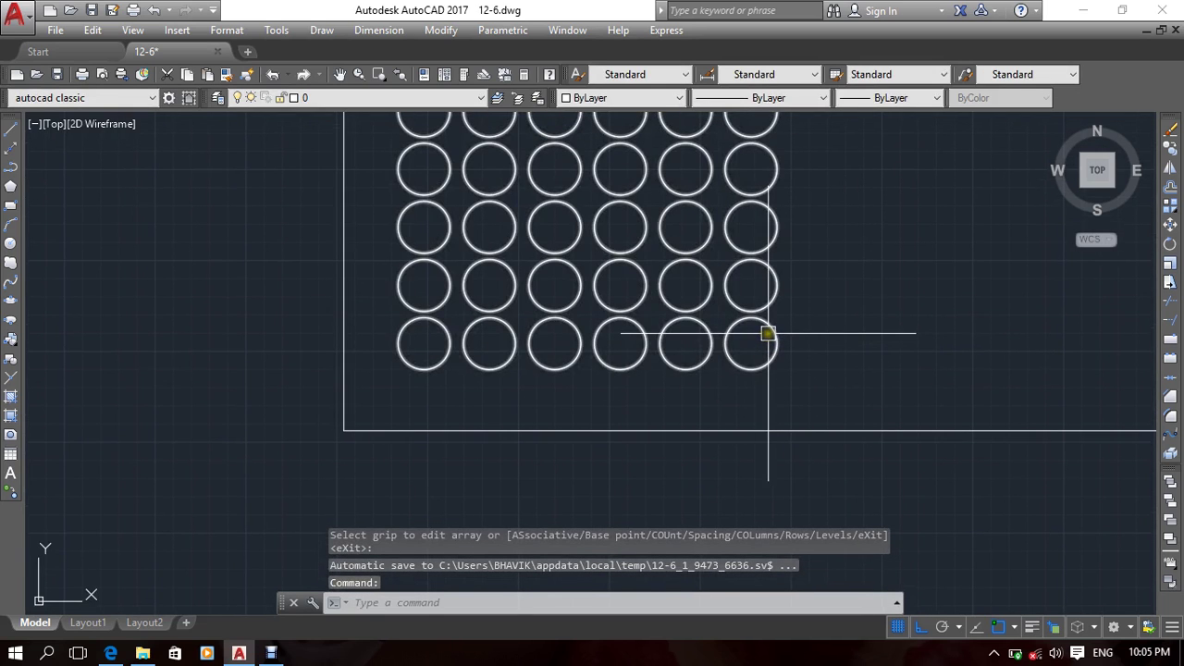
middle_click_drag(749, 333, 754, 401)
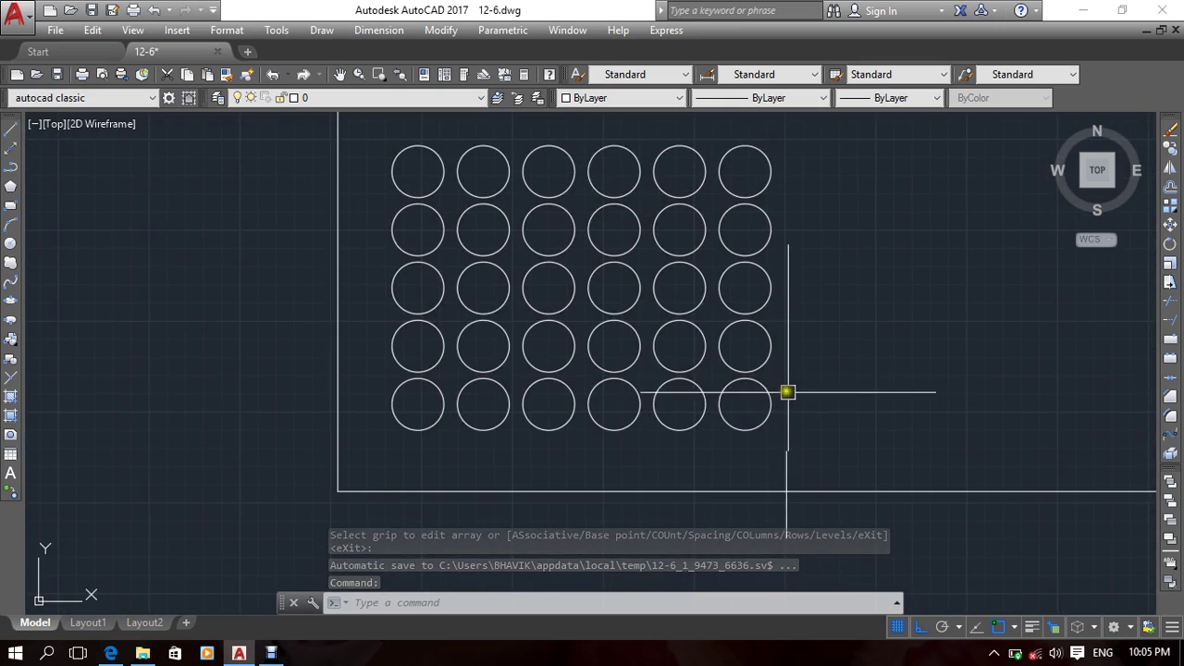
left_click(776, 408)
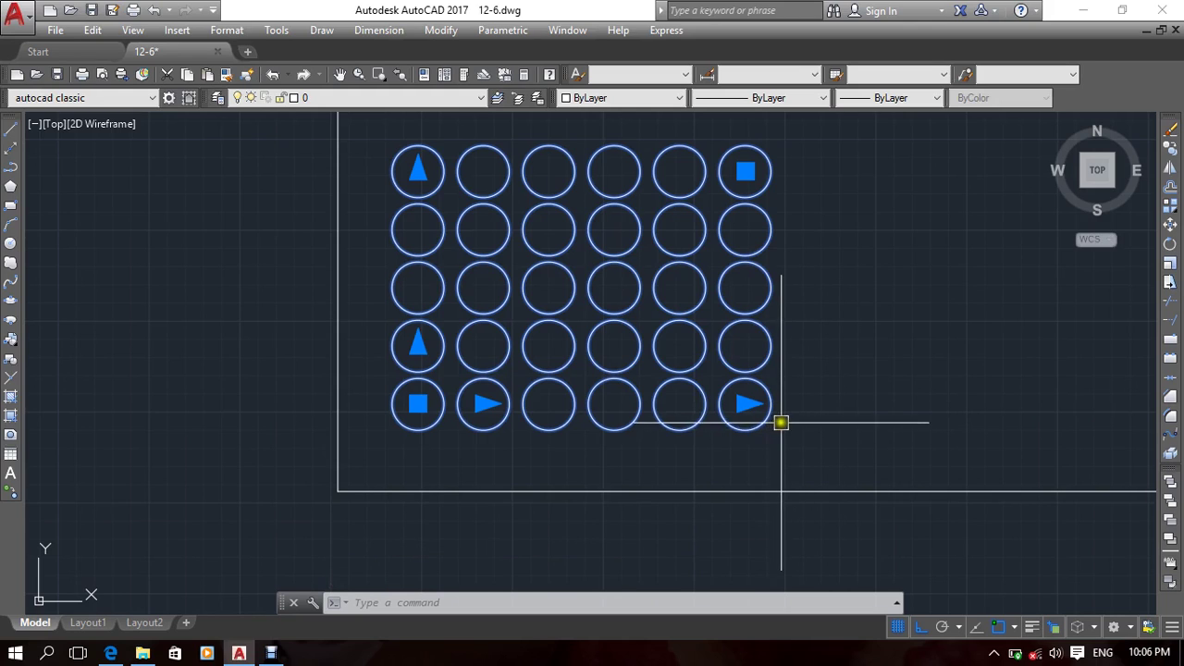
middle_click_drag(781, 423, 814, 436)
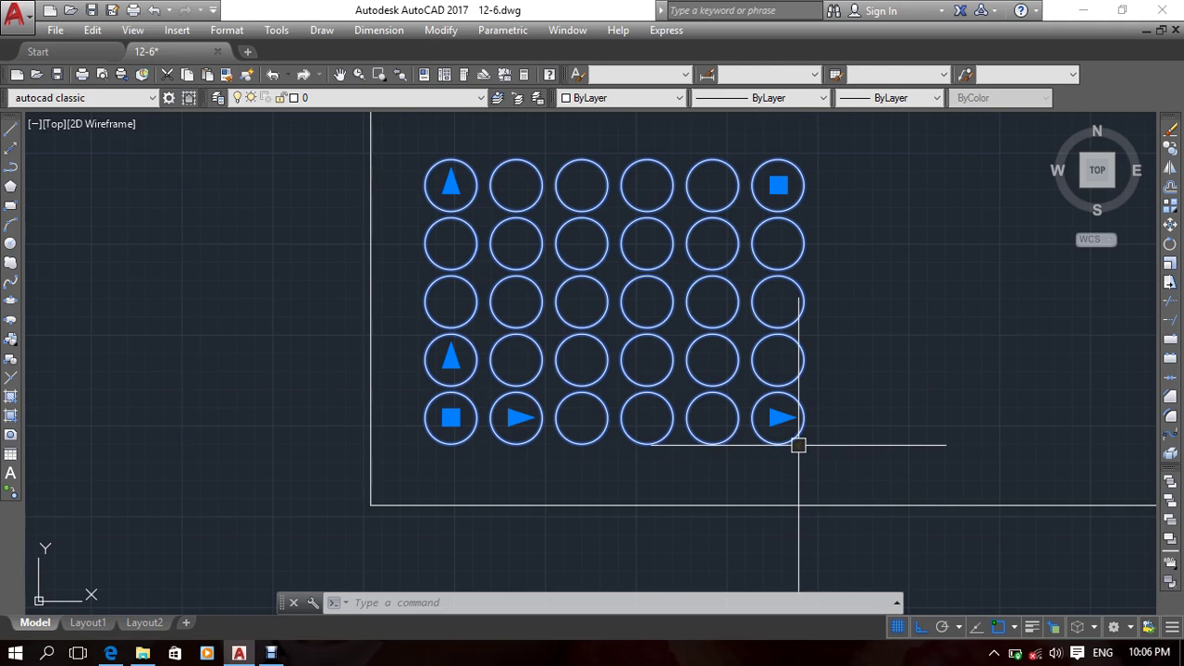
key("Escape")
middle_click_drag(858, 436, 870, 436)
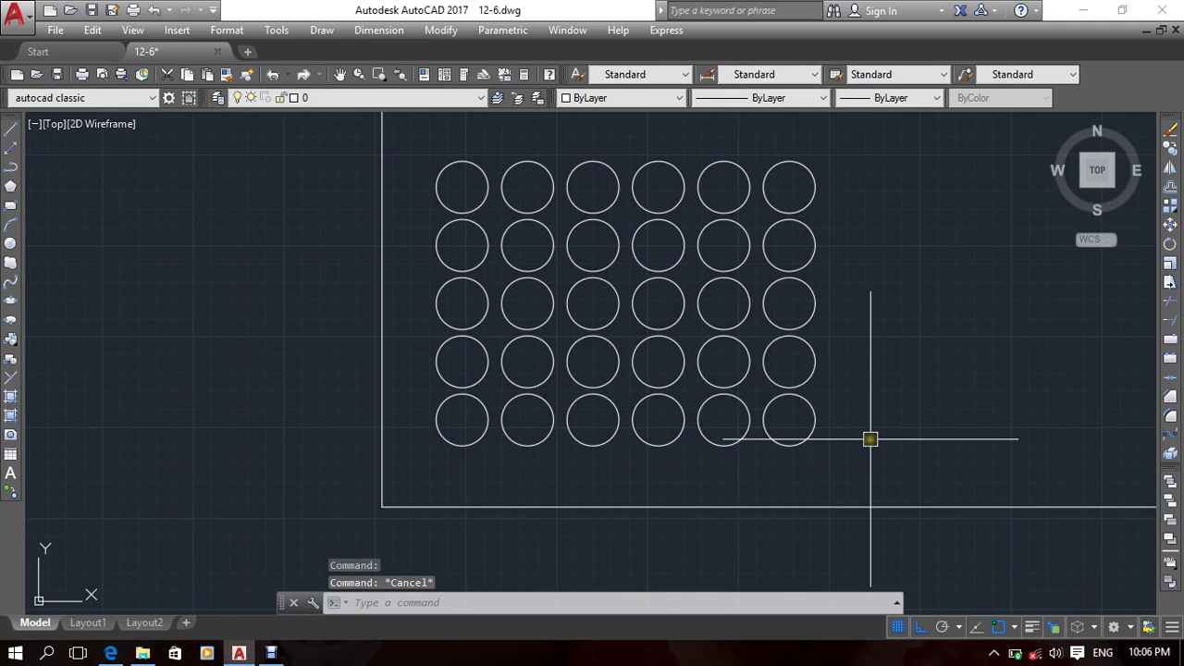
Step: With ortho off, draw three connected slanted line segments crossing the array's lower-right circles
type("l")
key("Return")
left_click(896, 399)
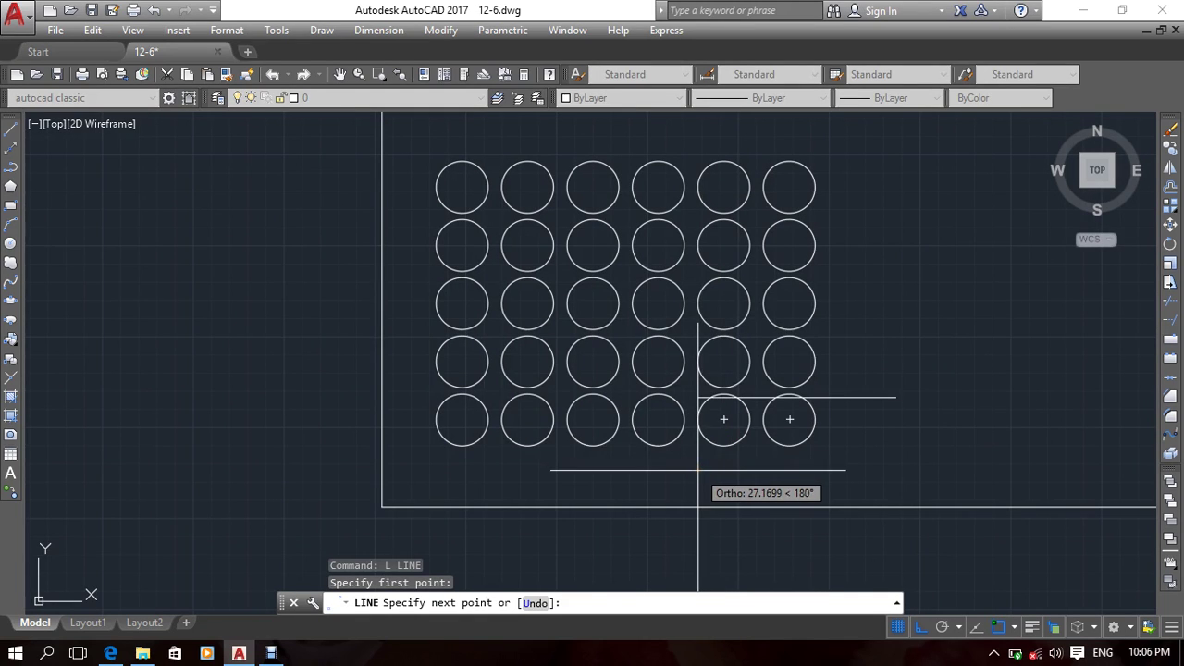
key("F8")
left_click(542, 461)
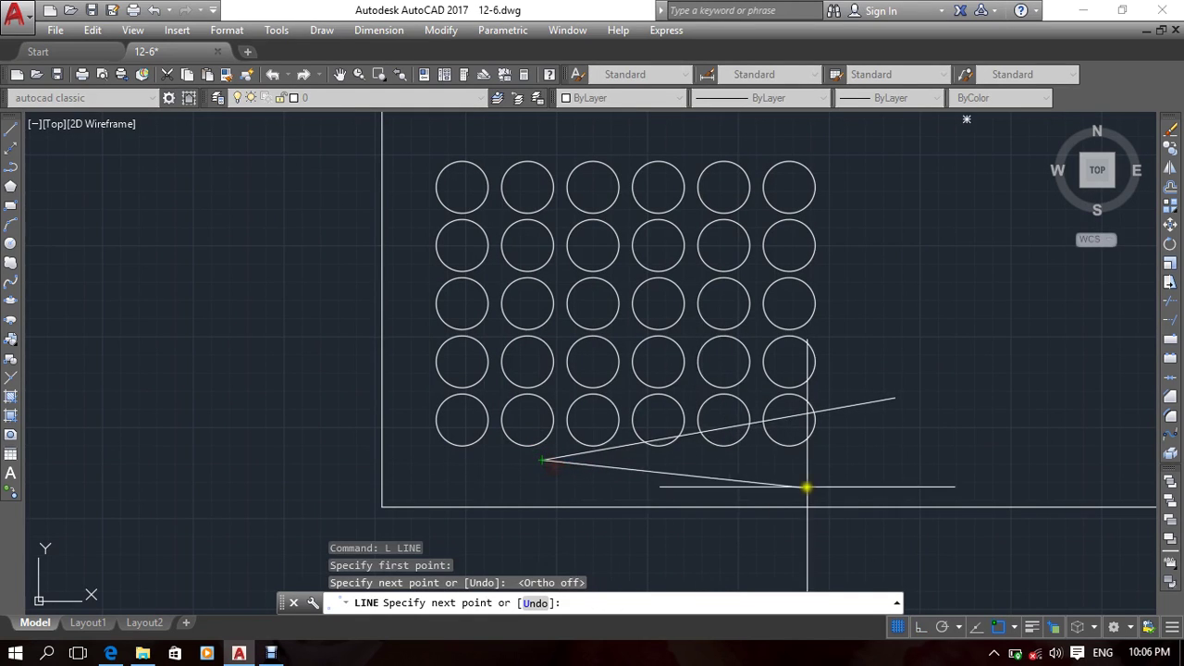
left_click(811, 483)
left_click(743, 380)
key("Return")
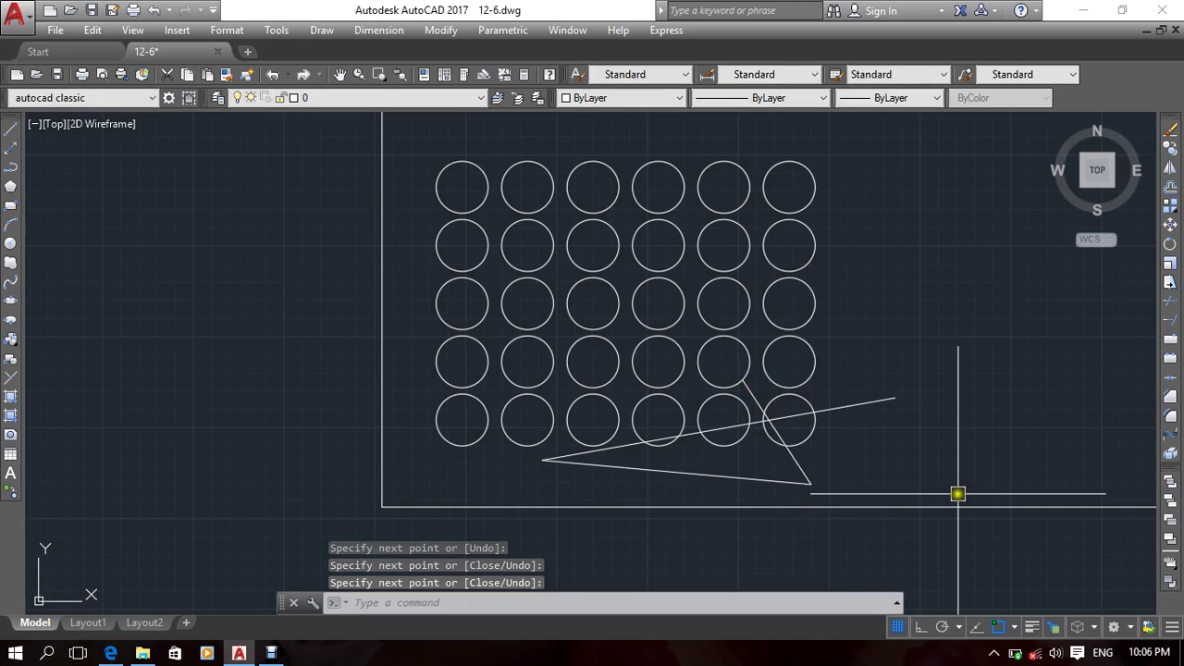
Step: Try to trim the array's lower-right circle against the crossing lines, using all objects as cutting edges
type("tr")
key("Return")
key("Return")
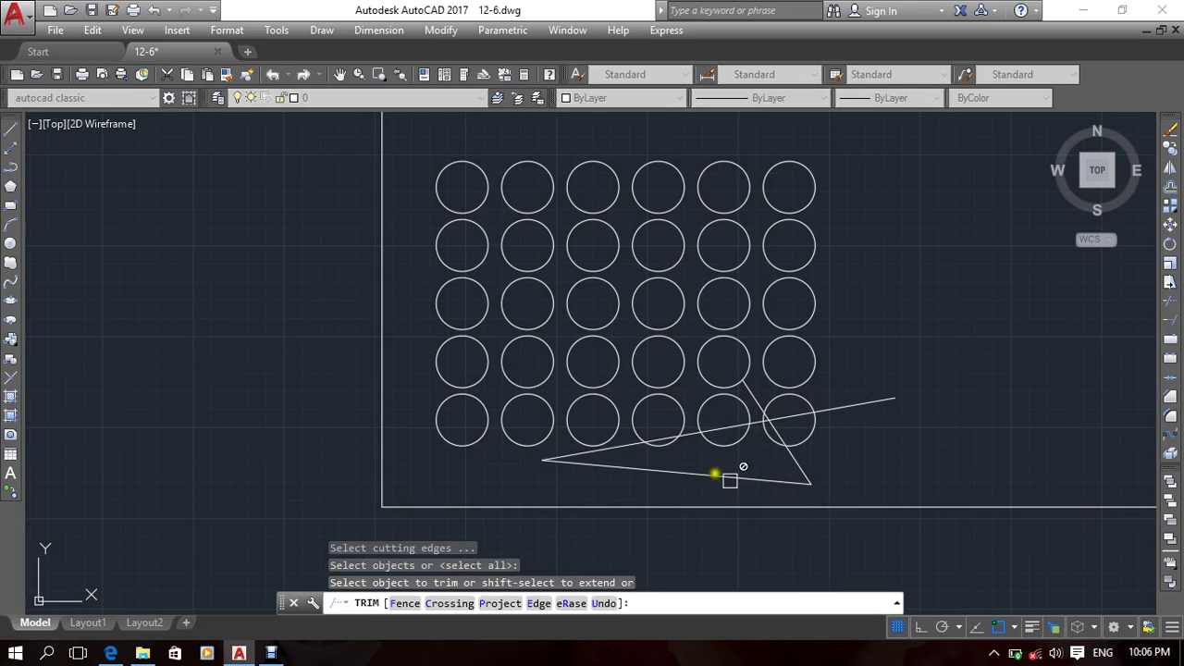
left_click(714, 475)
scroll(713, 475, "up", 6)
scroll(926, 435, "up", 2)
middle_click_drag(931, 440, 827, 457)
left_click(832, 418)
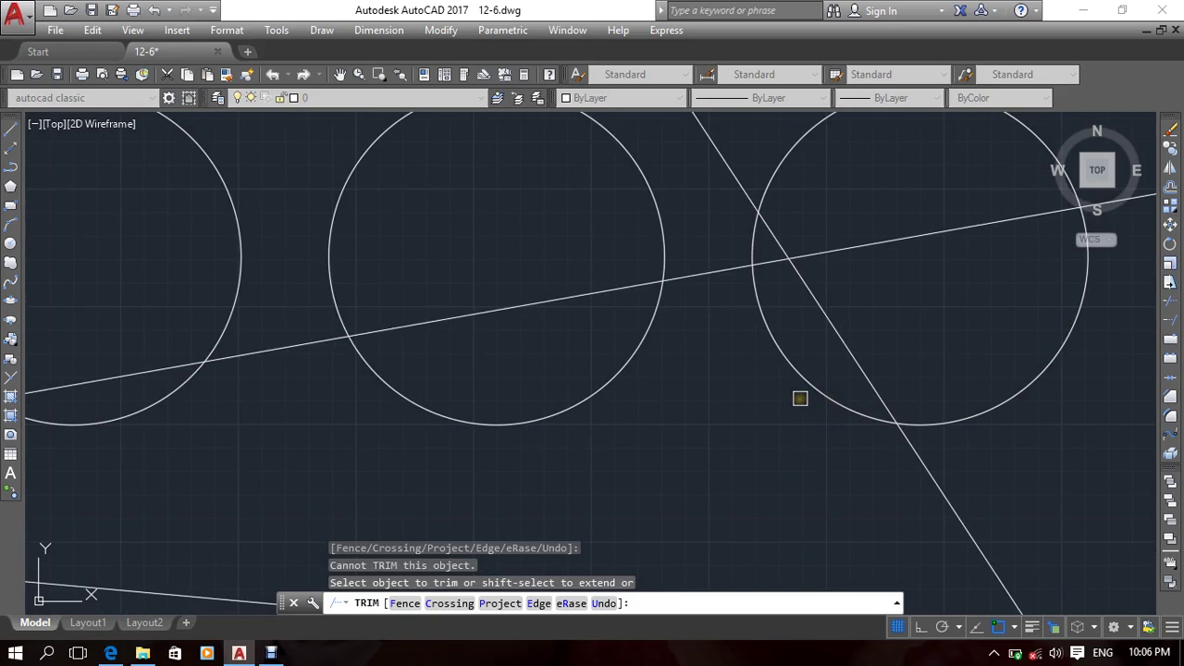
key("Return")
Step: Erase the three slanted lines drawn across and below the array's circles
scroll(816, 406, "down", 4)
left_click(935, 422)
left_click(879, 488)
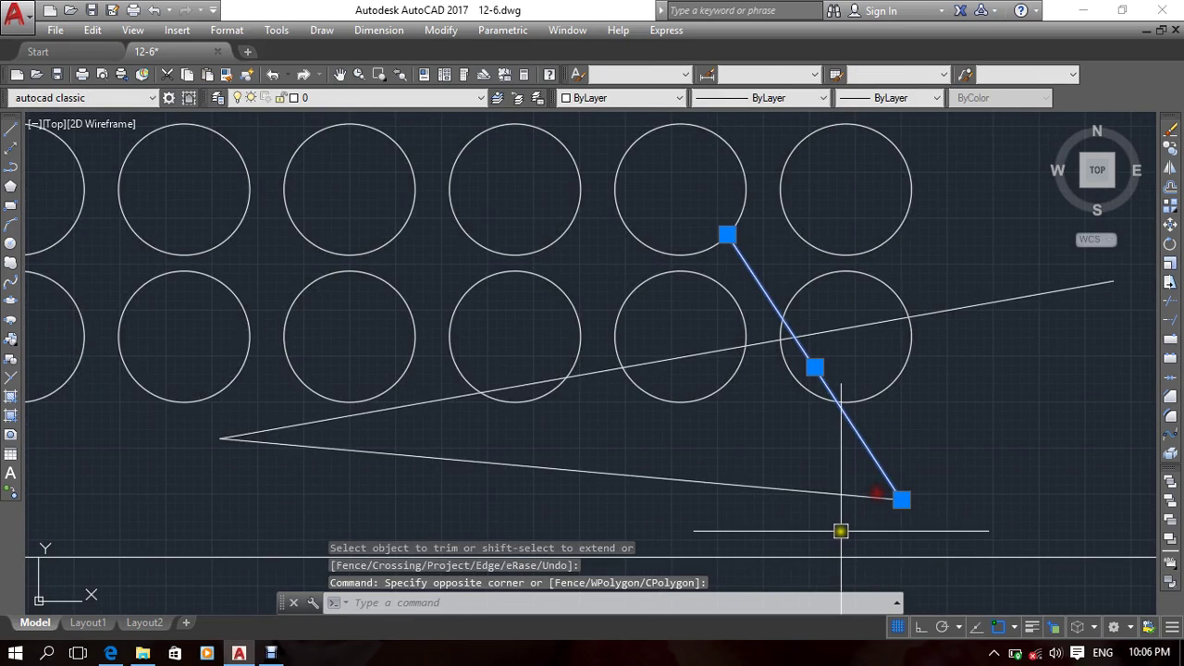
key("Delete")
left_click(953, 308)
key("Delete")
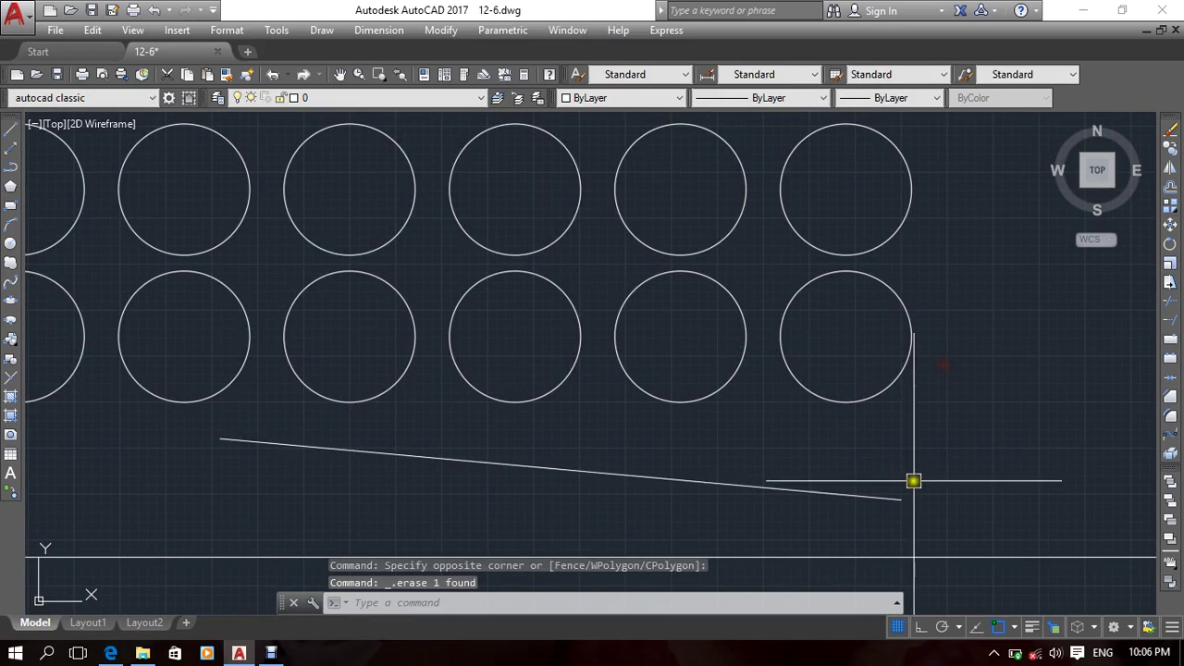
left_click(884, 499)
key("Delete")
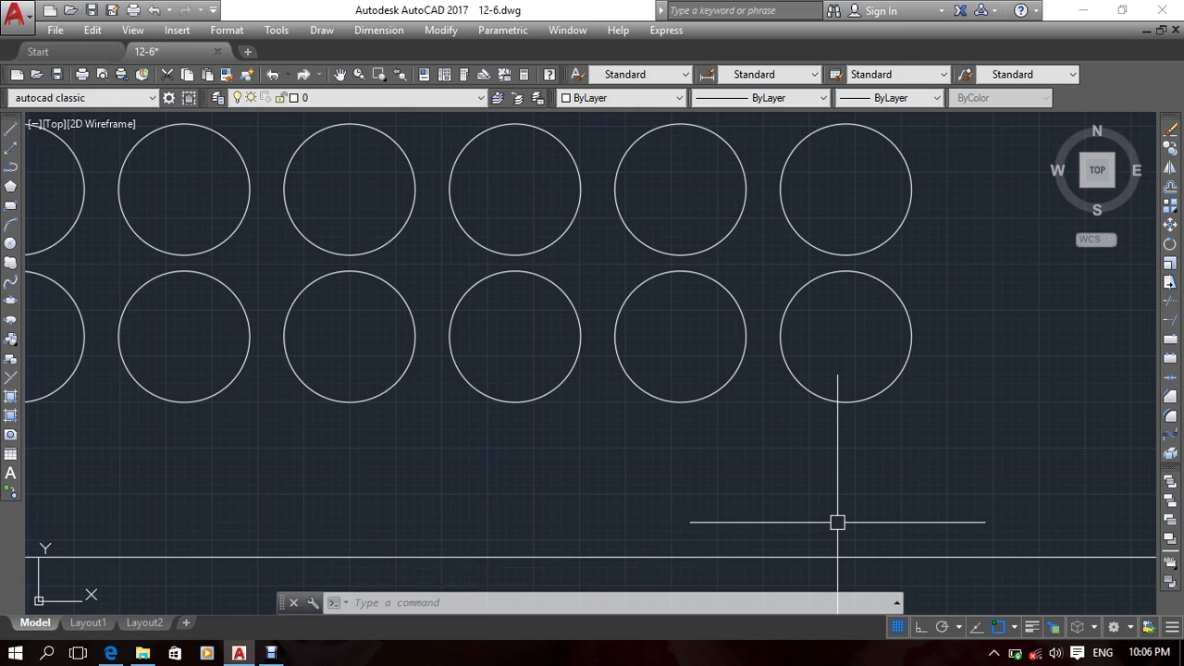
Step: Select the rectangular array of circles inside the large rectangle
scroll(605, 383, "down", 5)
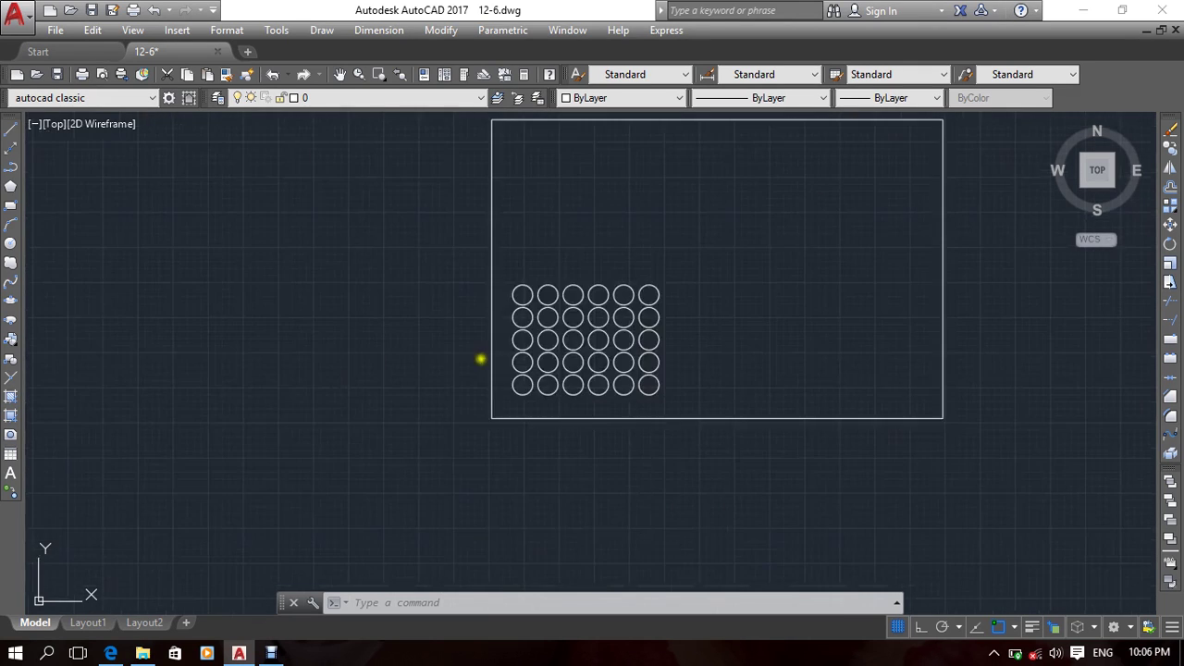
scroll(605, 383, "up", 4)
scroll(518, 426, "down", 2)
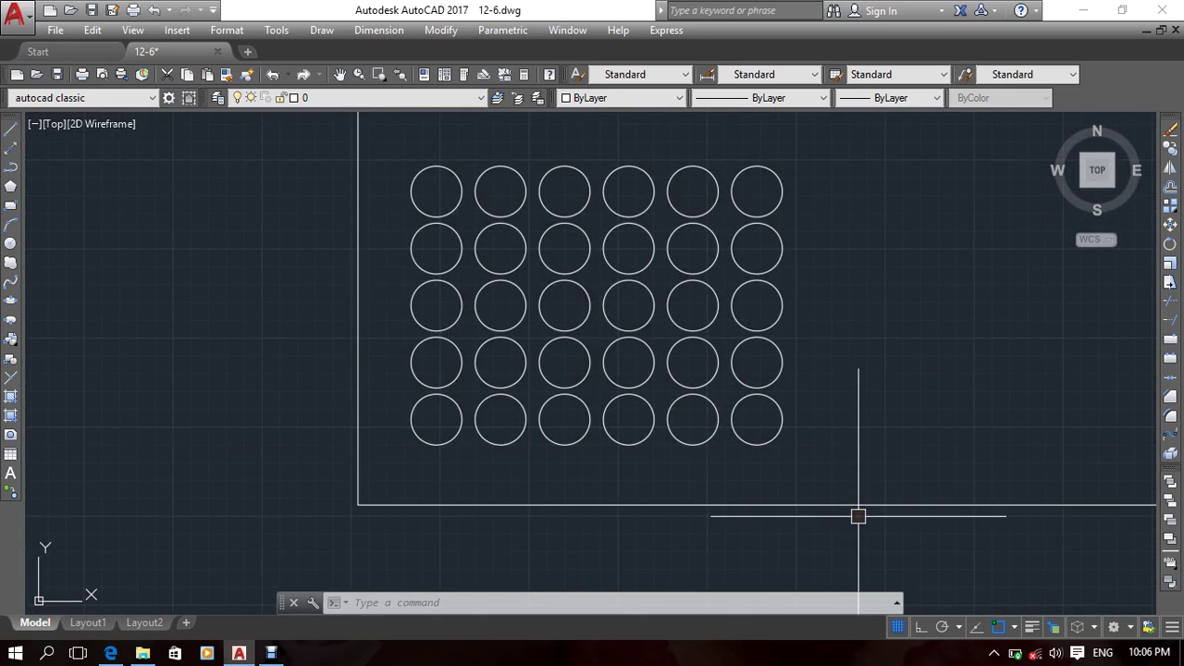
scroll(704, 393, "down", 4)
scroll(730, 391, "up", 2)
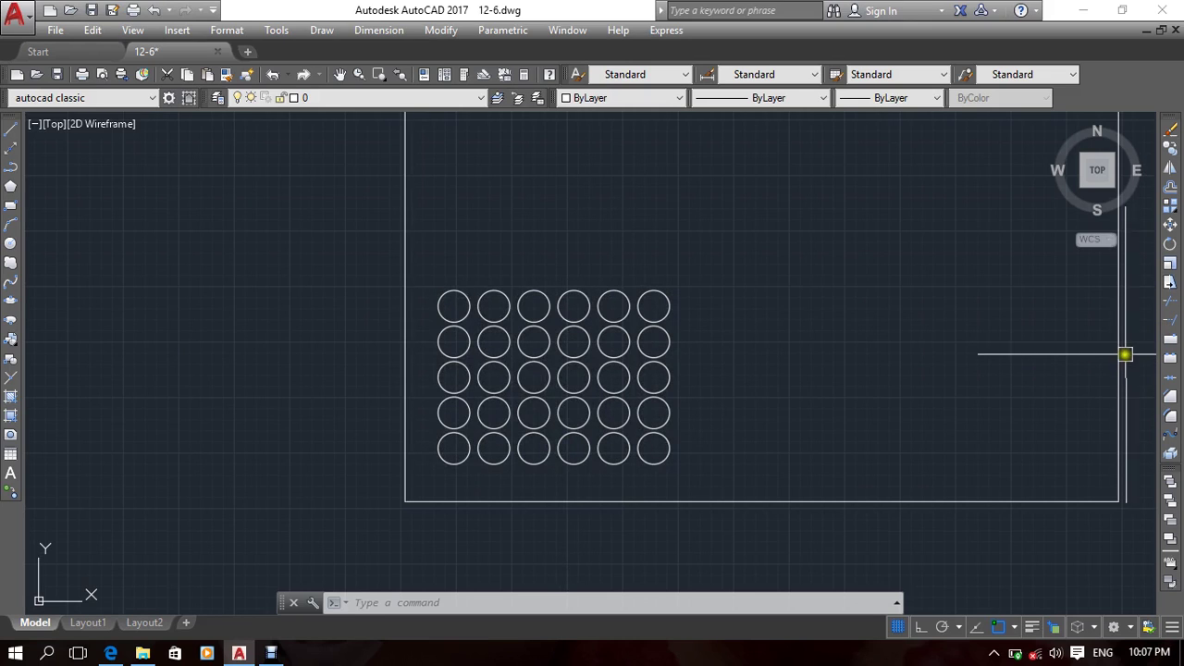
middle_click_drag(1022, 373, 1077, 360)
middle_click_drag(879, 333, 859, 324)
middle_click_drag(665, 438, 625, 443)
left_click(656, 443)
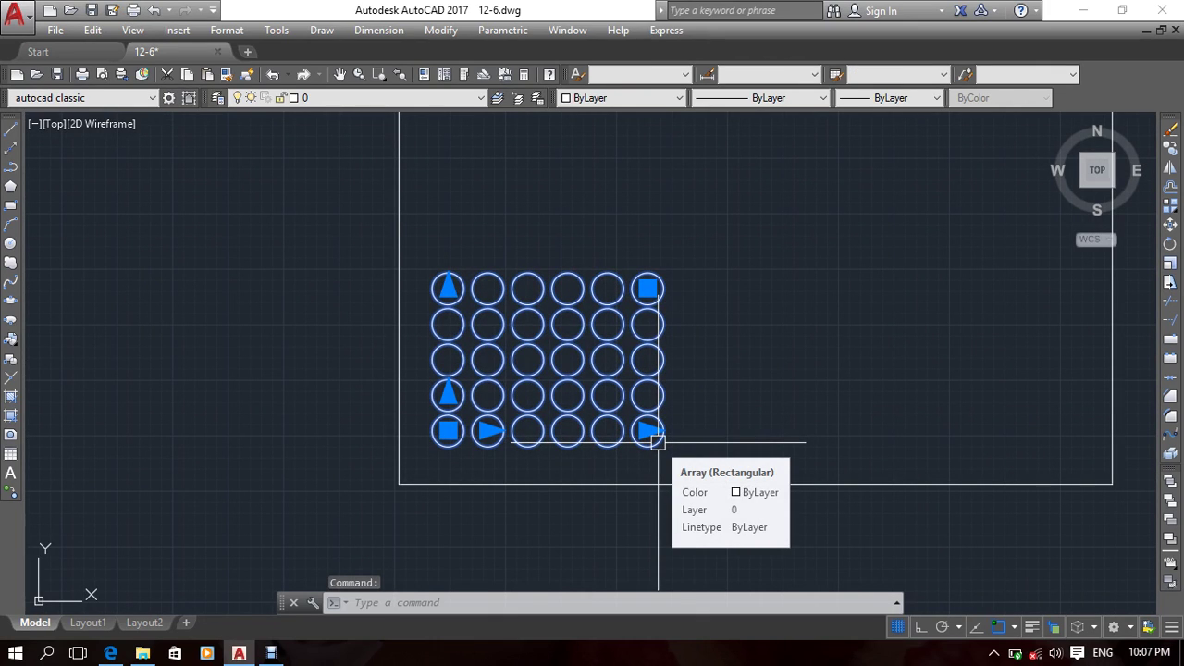
Step: Edit the rectangular array's source objects, picking the lower-right circle as the item and accepting the Array Editing State
right_click(748, 338)
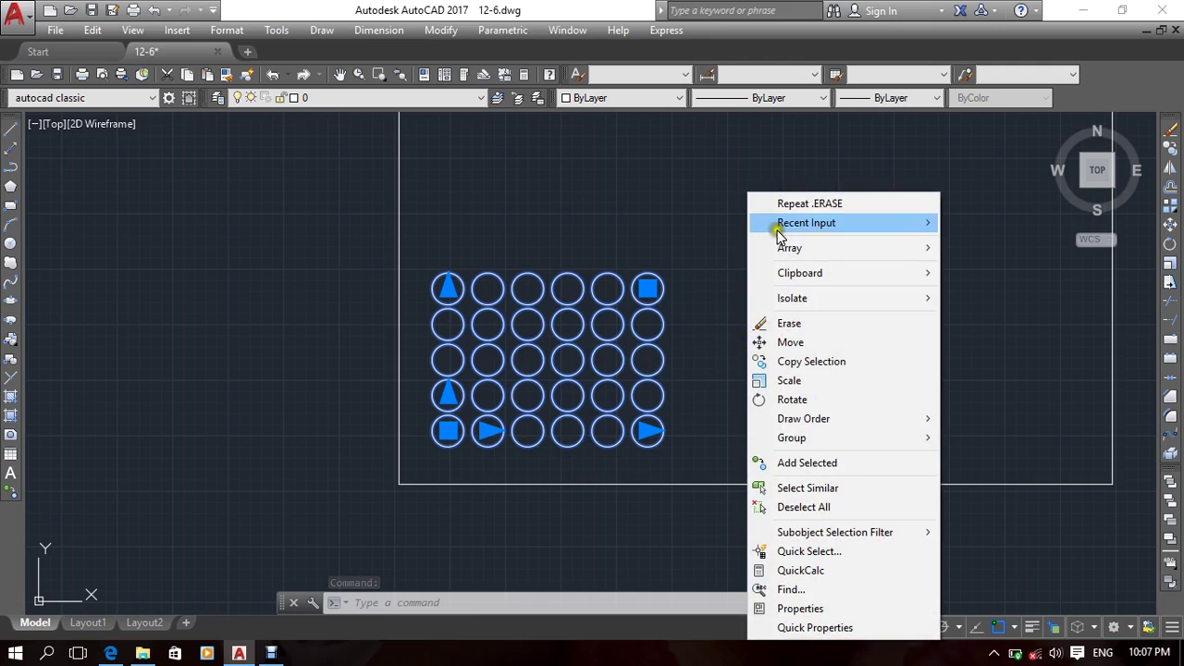
mouse_move(817, 250)
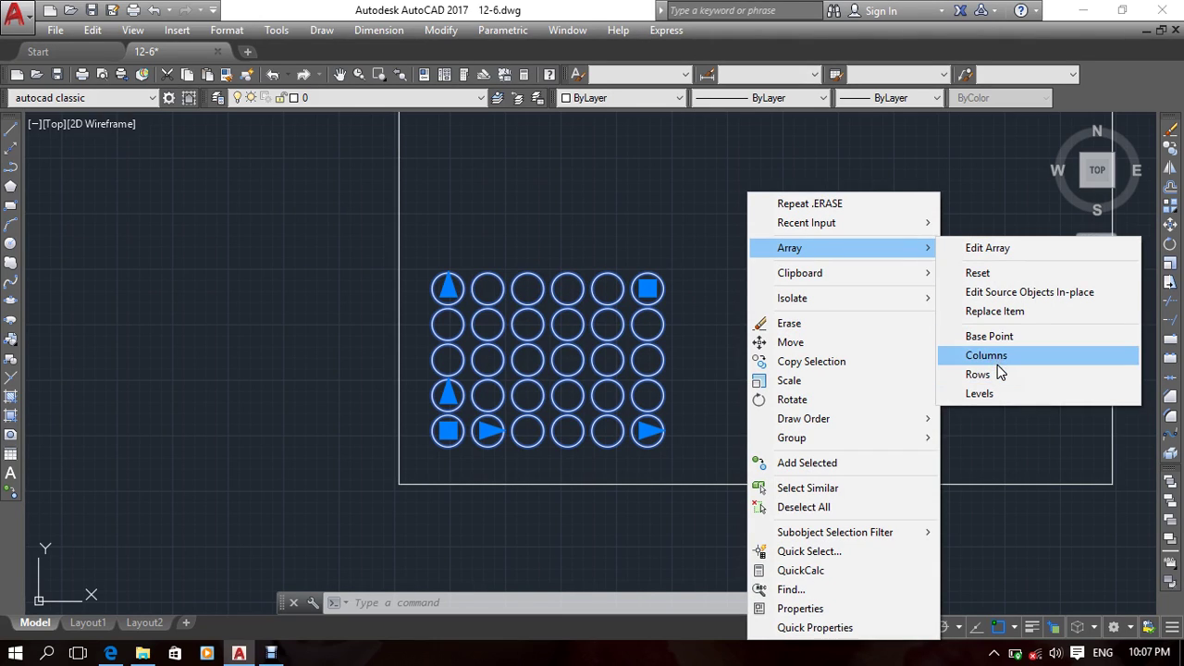
left_click(988, 248)
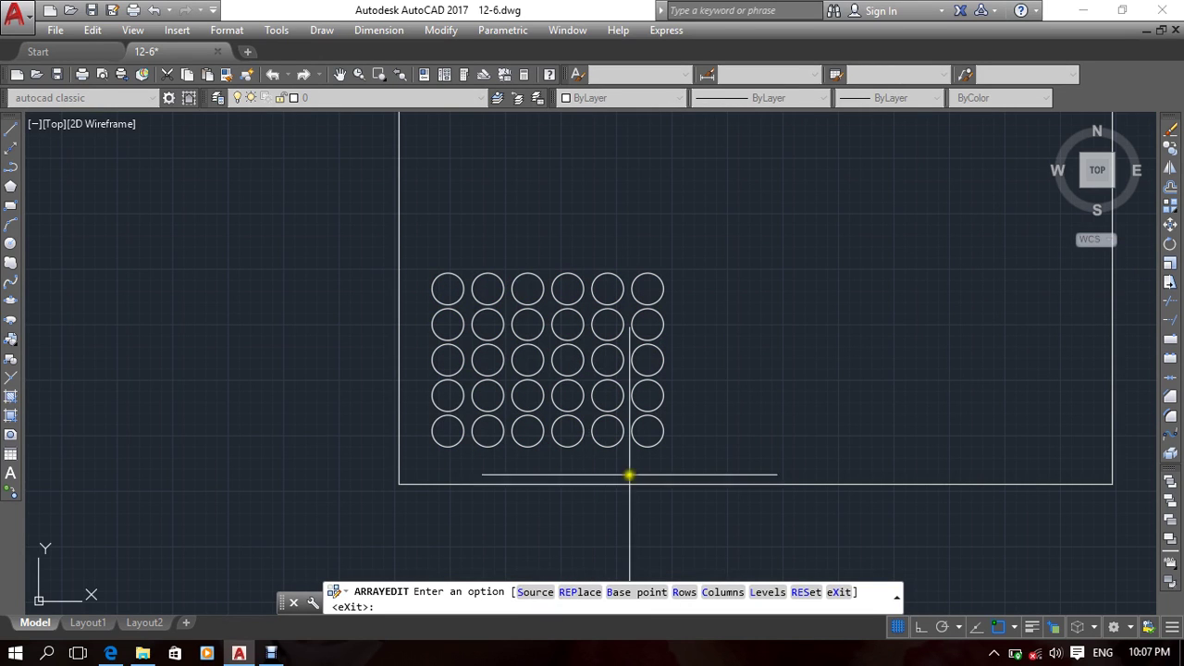
mouse_move(629, 473)
middle_mouse_down()
mouse_move(674, 428)
mouse_move(635, 454)
mouse_move(514, 434)
middle_mouse_up()
scroll(514, 435, "up", 4)
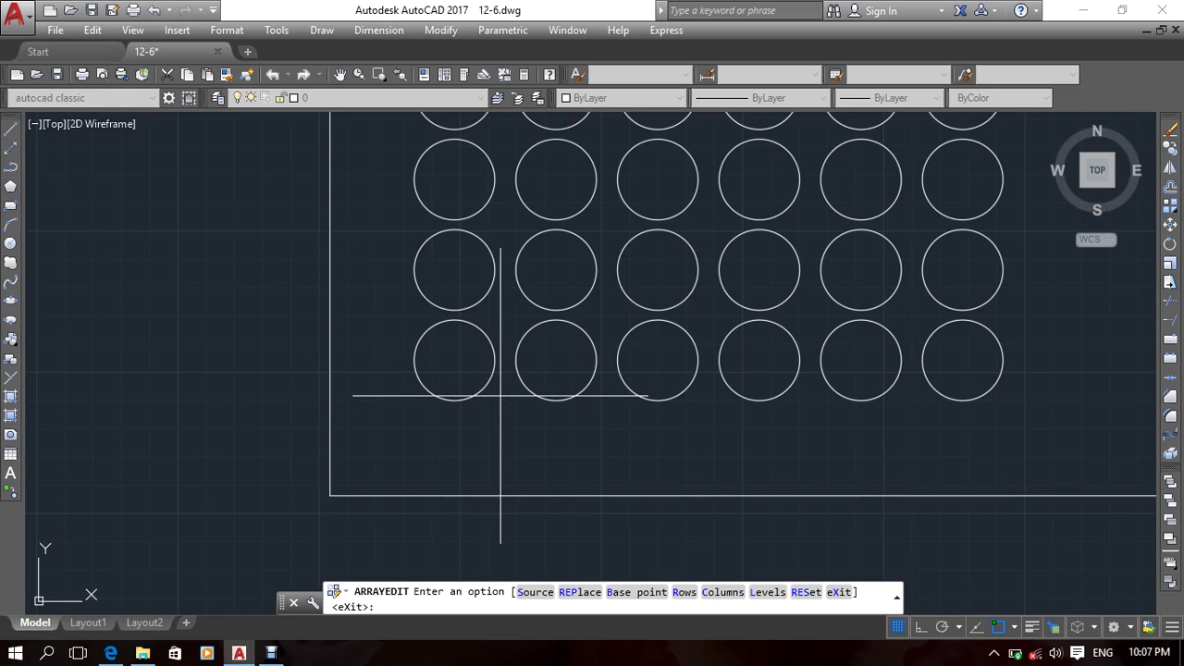
left_click(542, 602)
scroll(529, 404, "down", 4)
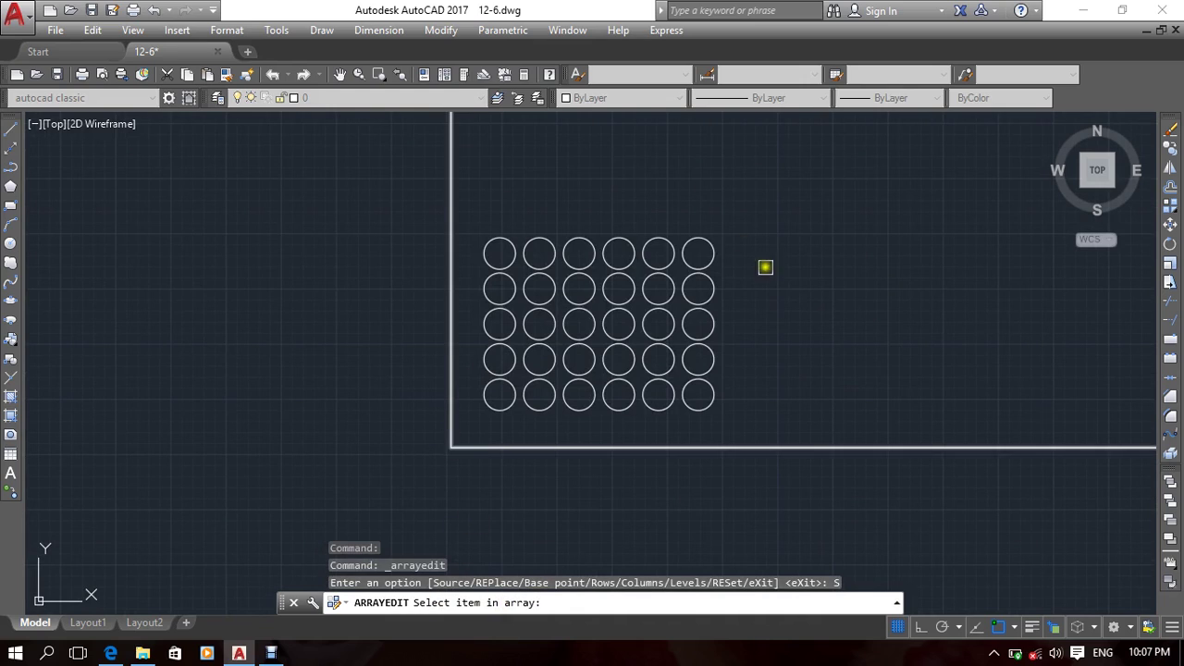
scroll(705, 370, "up", 3)
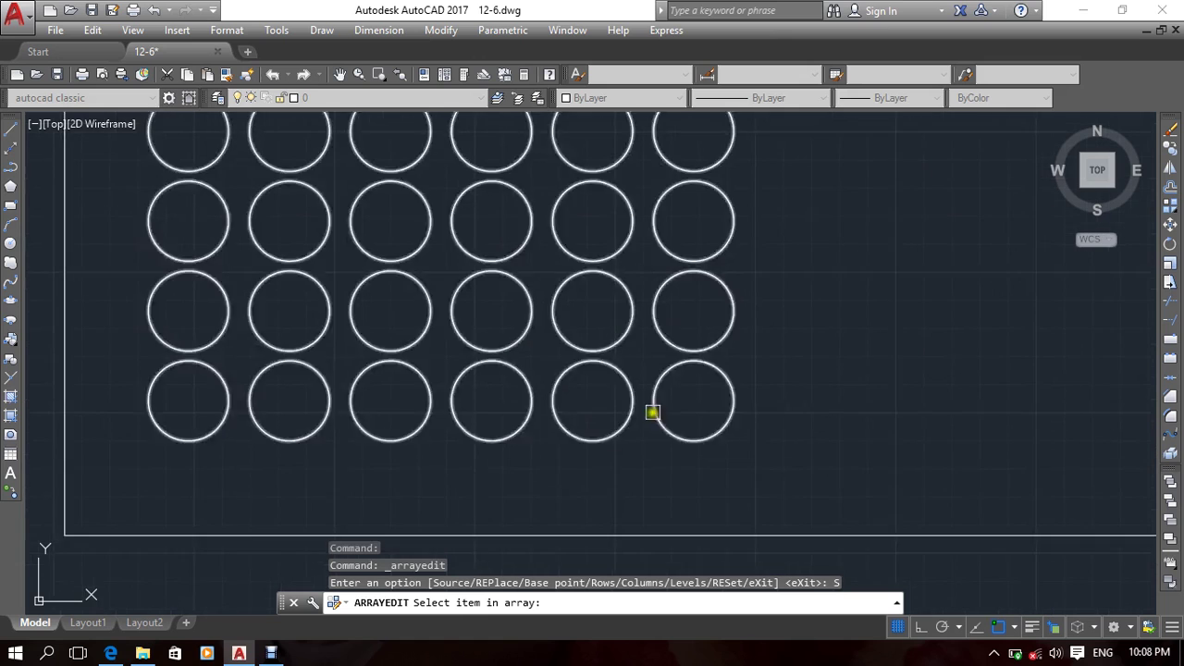
left_click(748, 410)
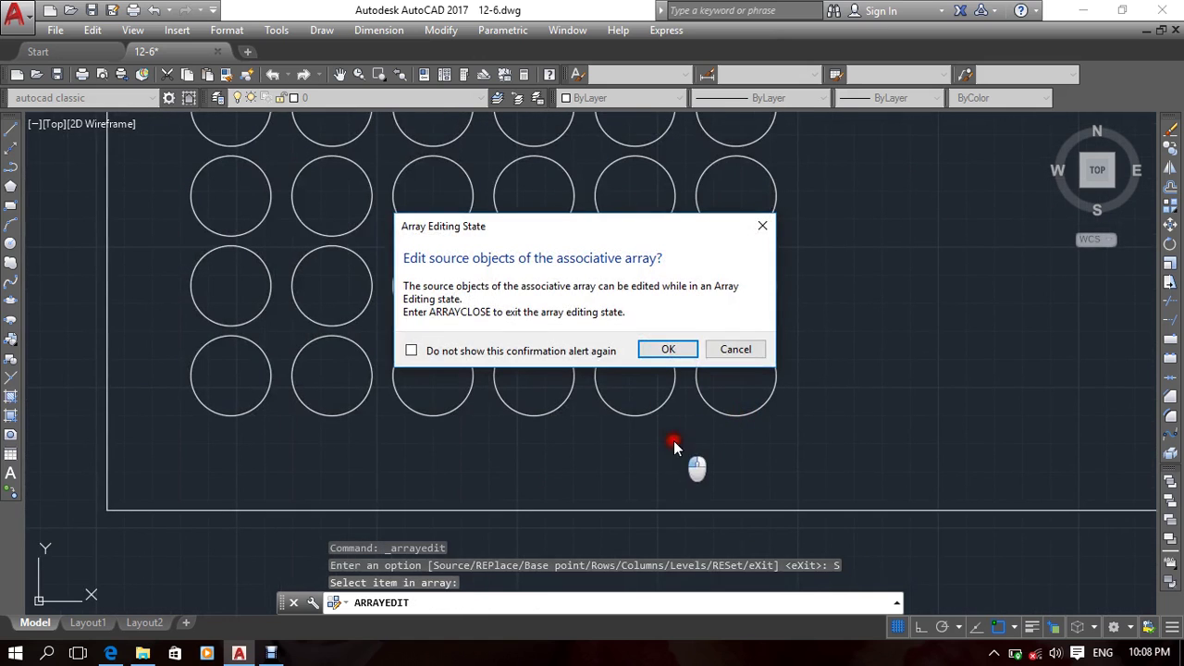
left_click(672, 346)
Step: Draw a smaller concentric circle just inside the source circle, centred on the same point
scroll(692, 384, "down", 8)
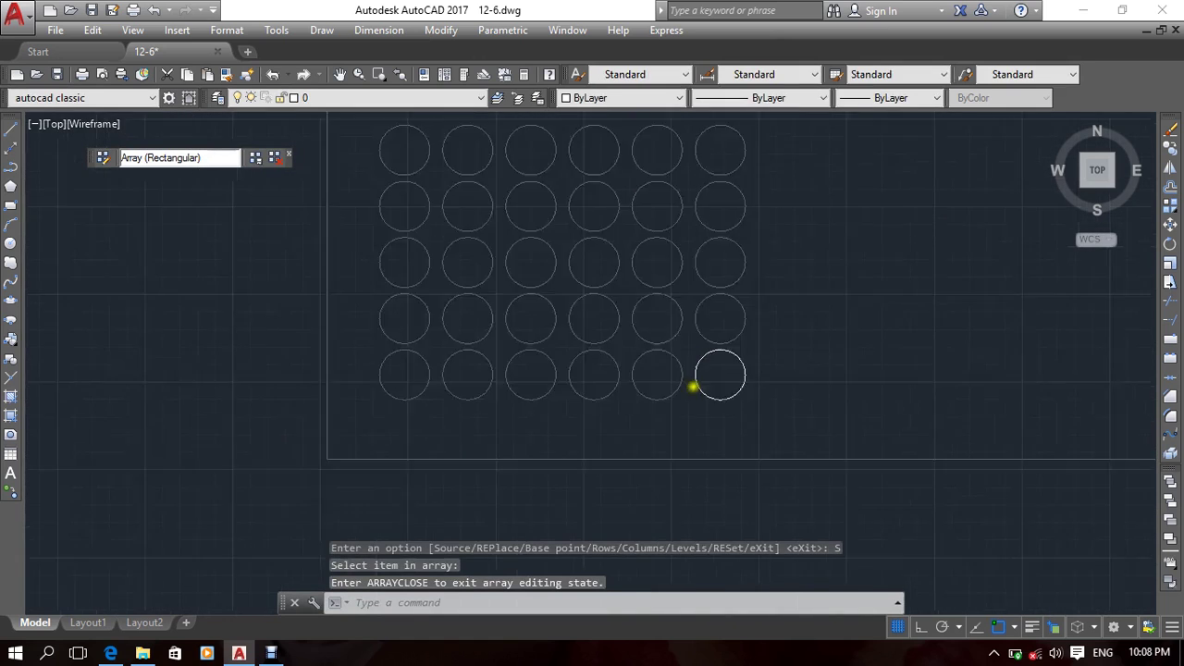
middle_click_drag(453, 380, 431, 372)
scroll(427, 373, "down", 2)
middle_click_drag(860, 377, 984, 333)
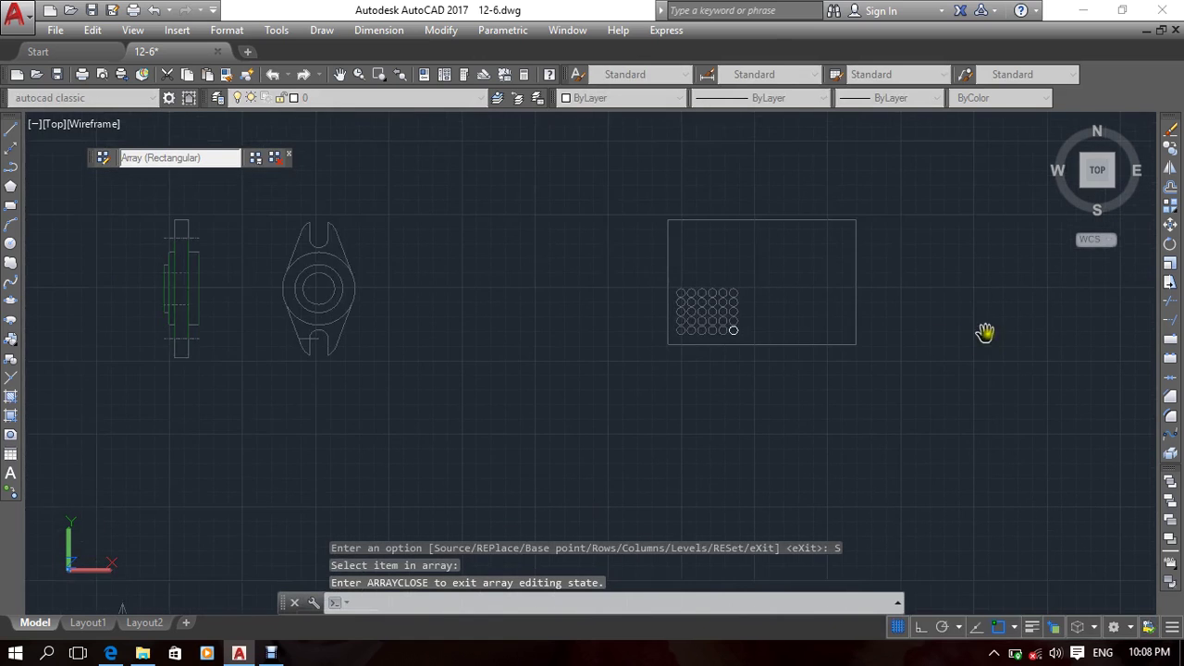
scroll(731, 333, "up", 6)
scroll(727, 331, "up", 2)
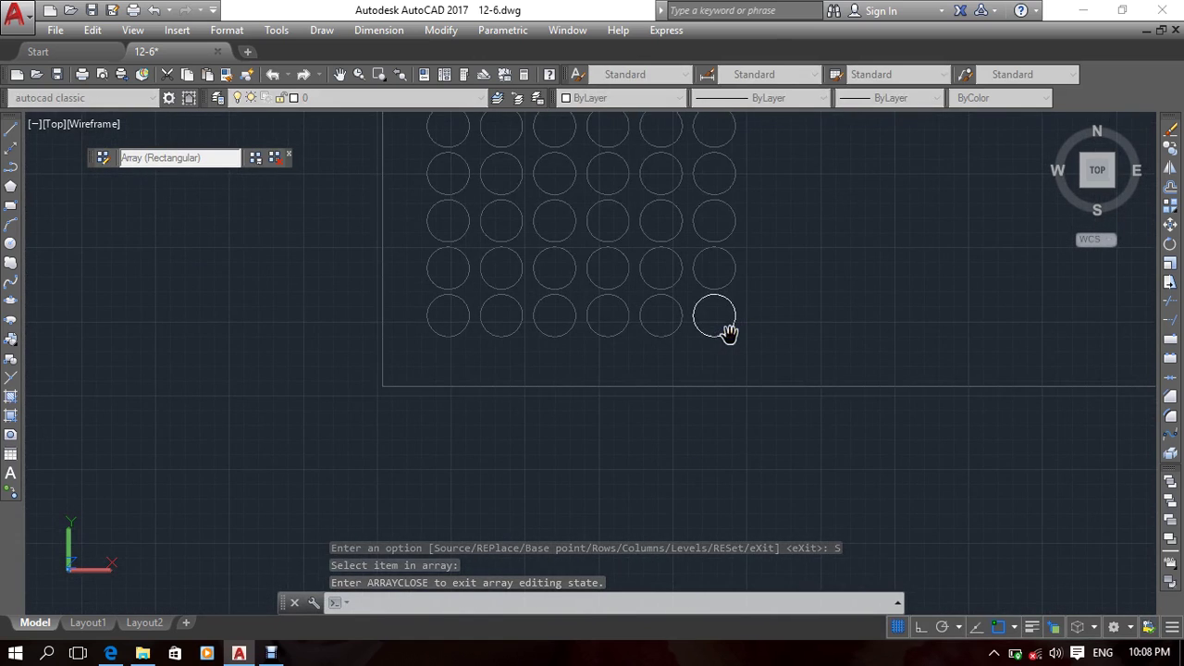
scroll(694, 314, "up", 5)
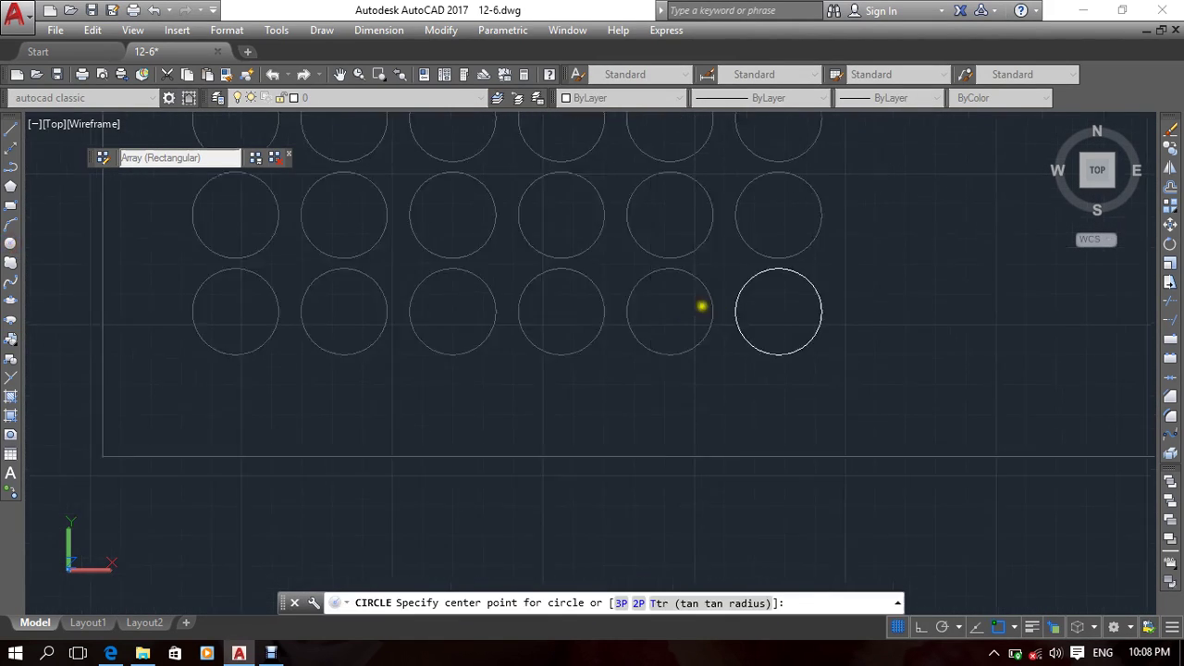
left_click(837, 308)
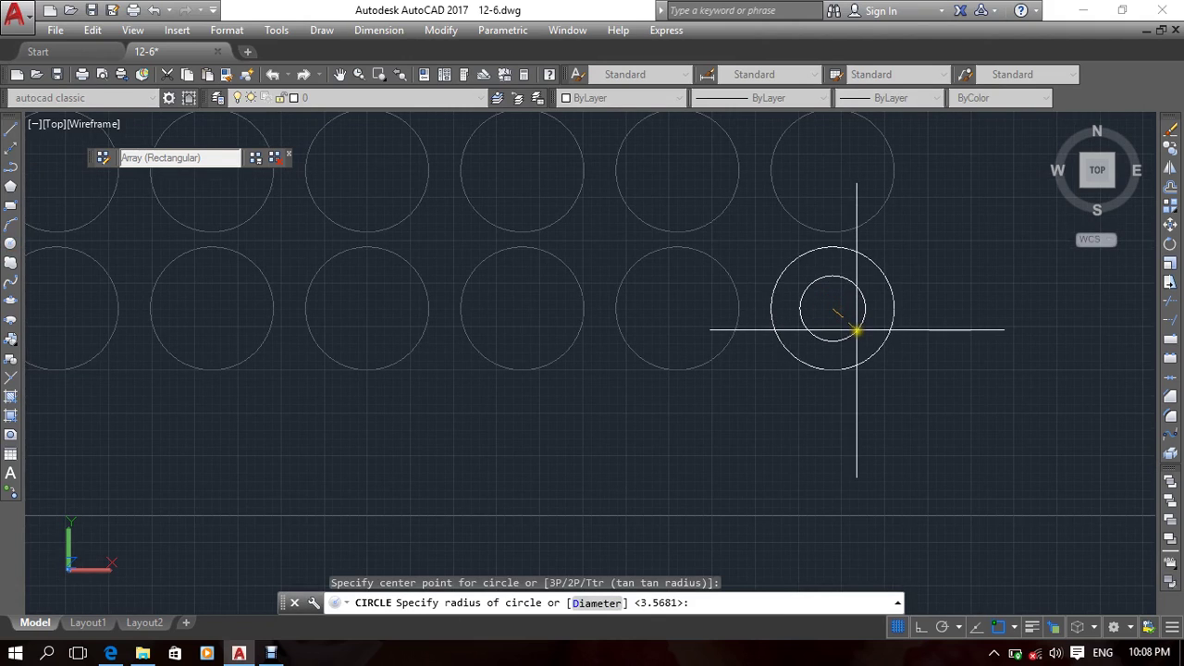
scroll(860, 334, "up", 3)
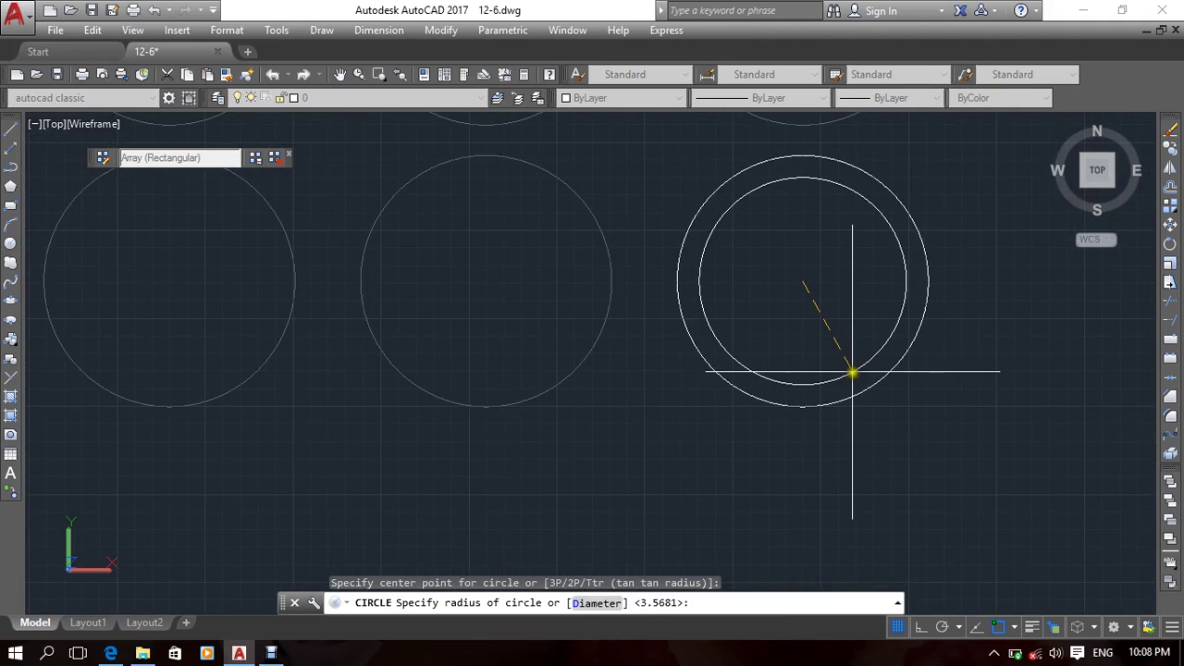
left_click(851, 370)
scroll(661, 396, "down", 8)
scroll(603, 191, "up", 5)
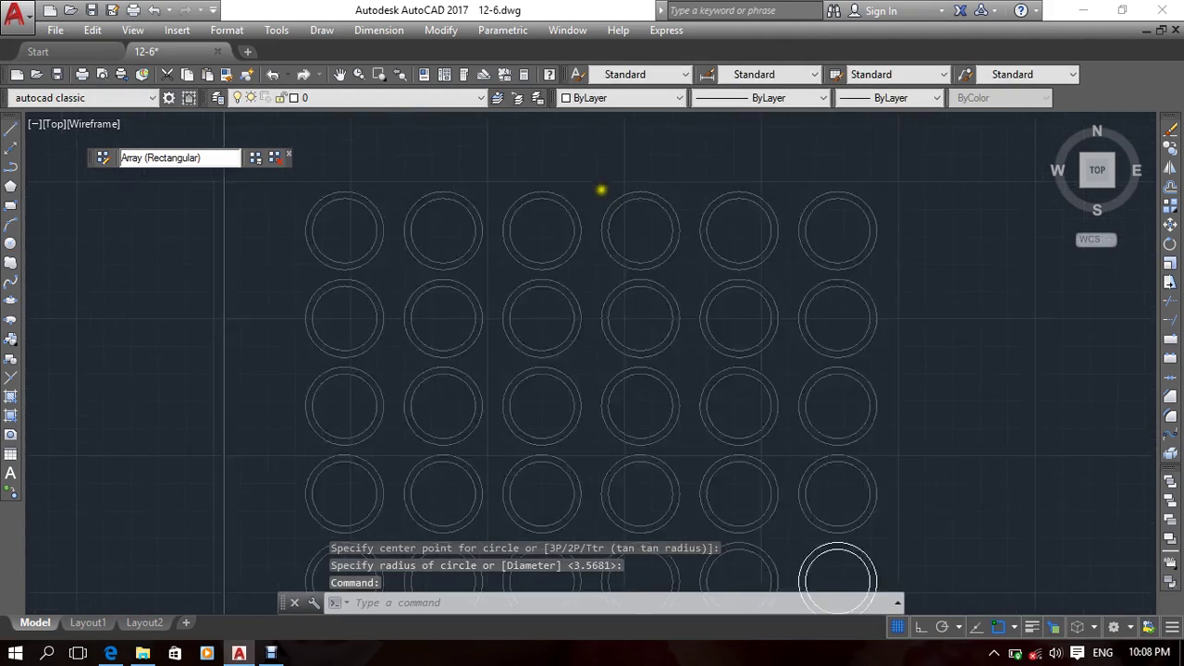
Step: Try erasing the source item's outer circle and undo the deletion
scroll(702, 312, "down", 4)
scroll(732, 405, "up", 8)
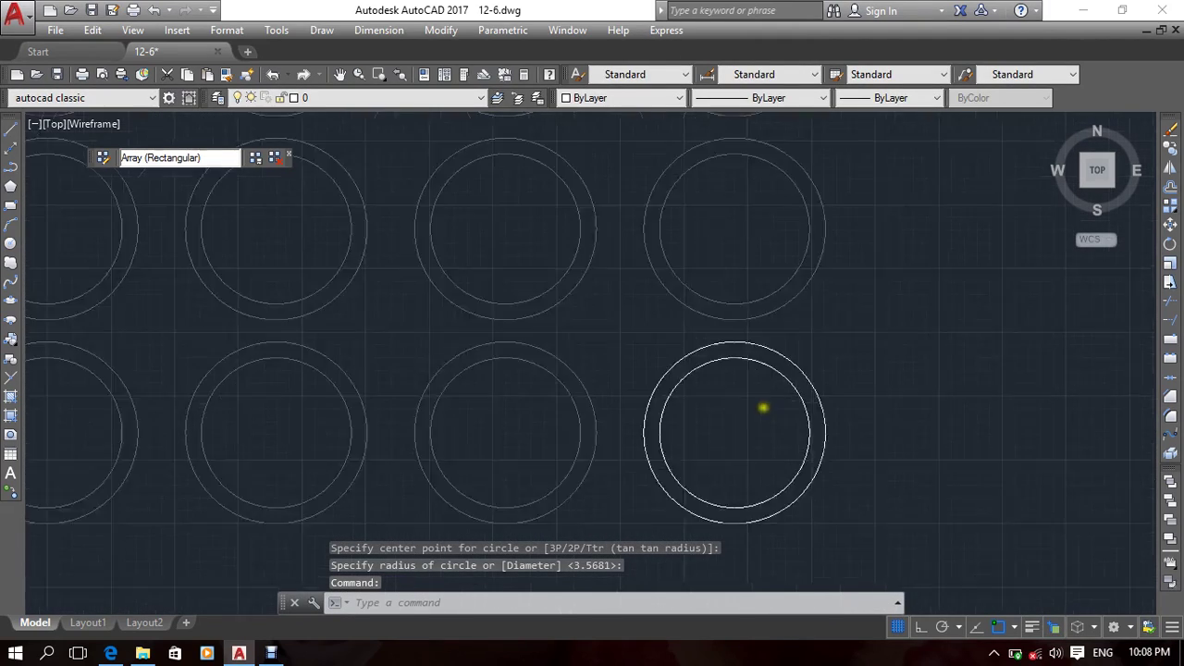
left_click(844, 361)
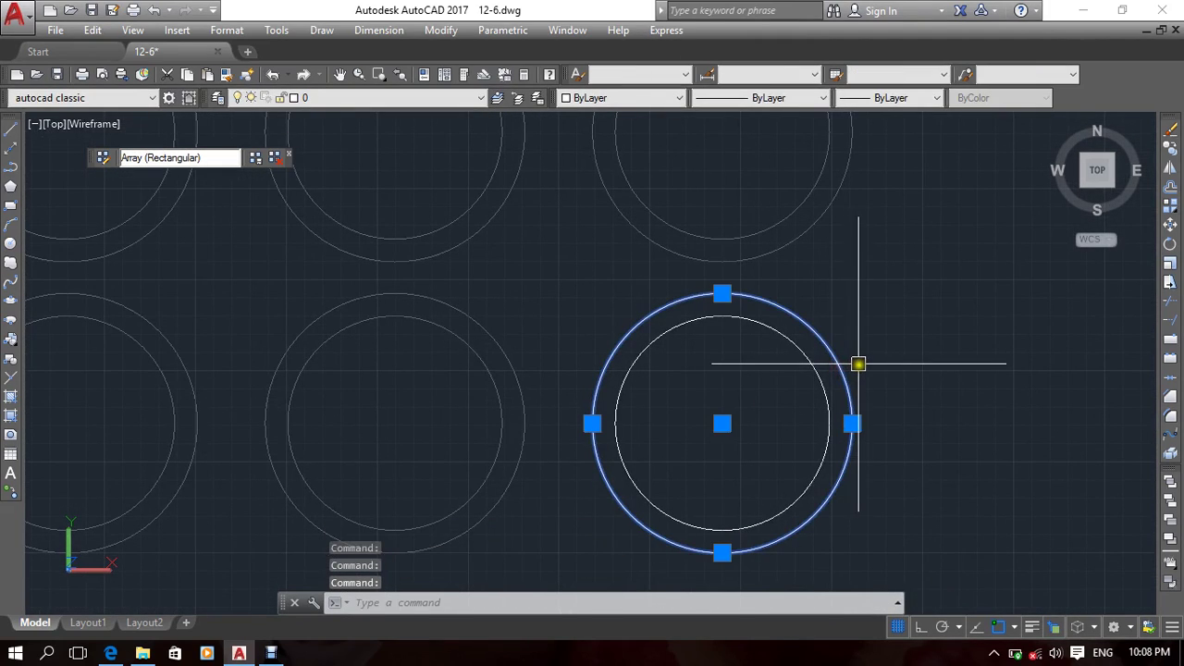
key("Delete")
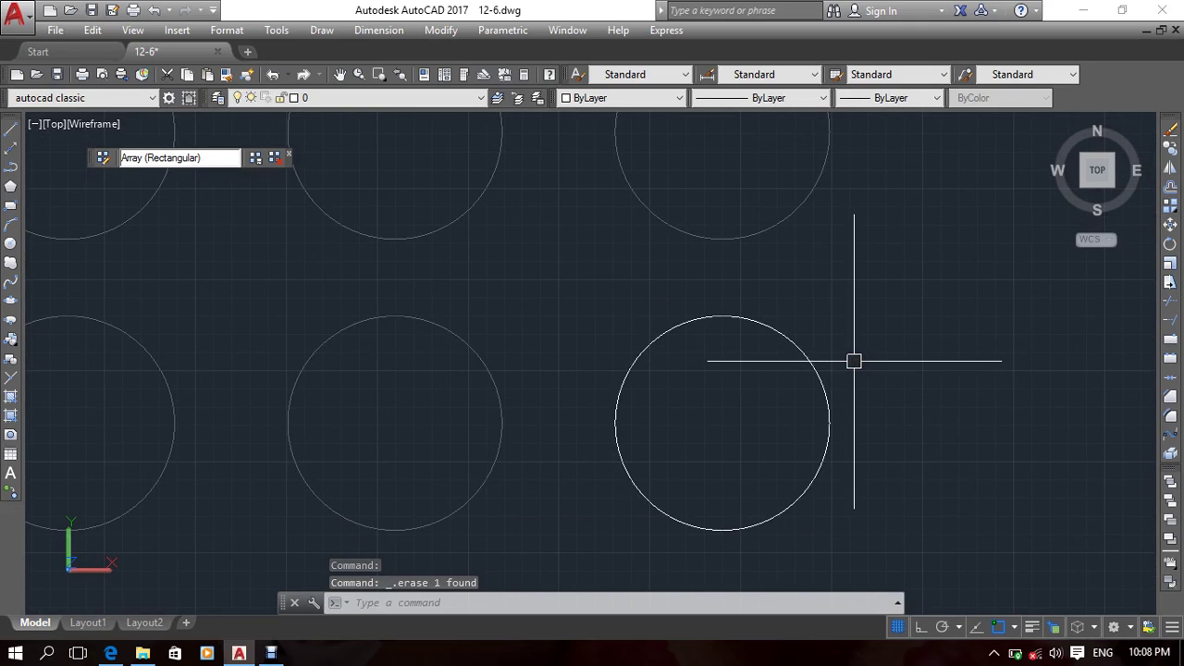
key("ctrl+z")
Step: Draw a horizontal line across the source item between the right and left quadrants of the outer circle
type("l")
key("Return")
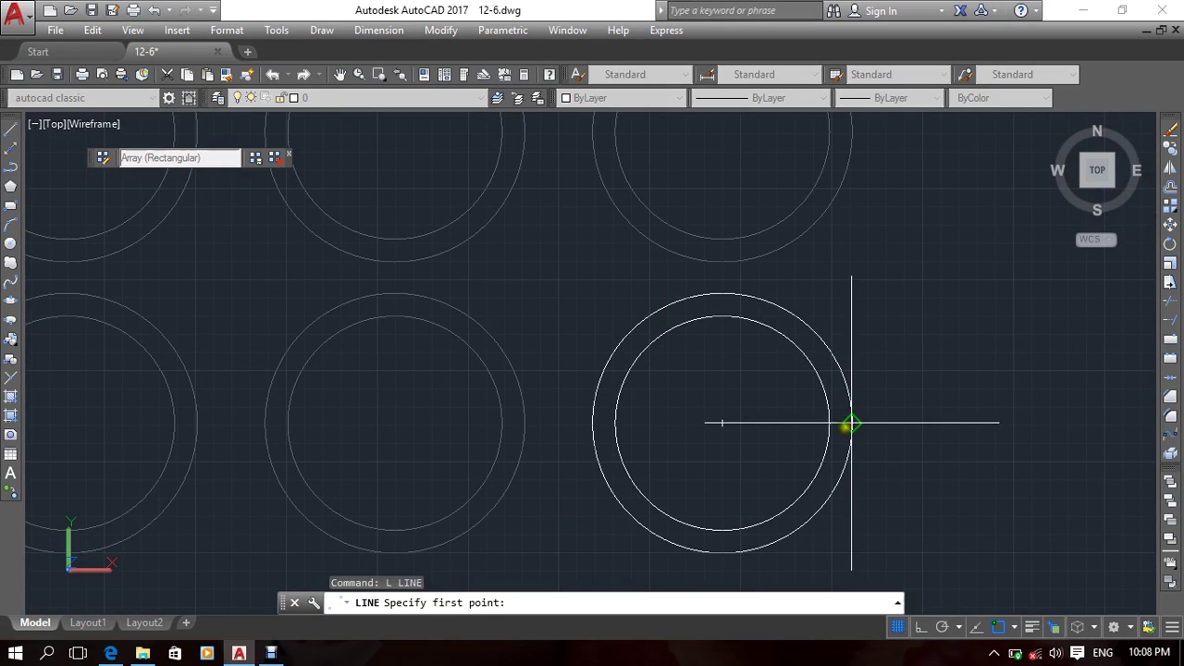
left_click(850, 424)
left_click(597, 426)
key("Return")
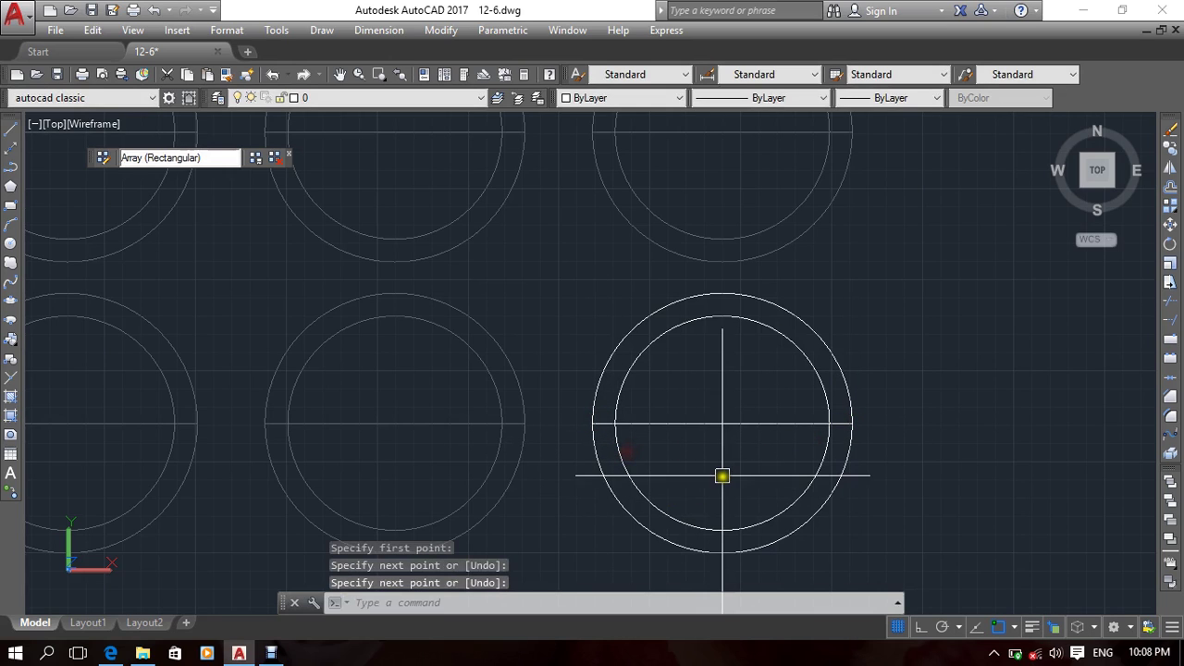
Step: Trim away the lower halves of both source circles and the middle of the line, leaving a half-ring
type("tr")
key("Return")
key("Return")
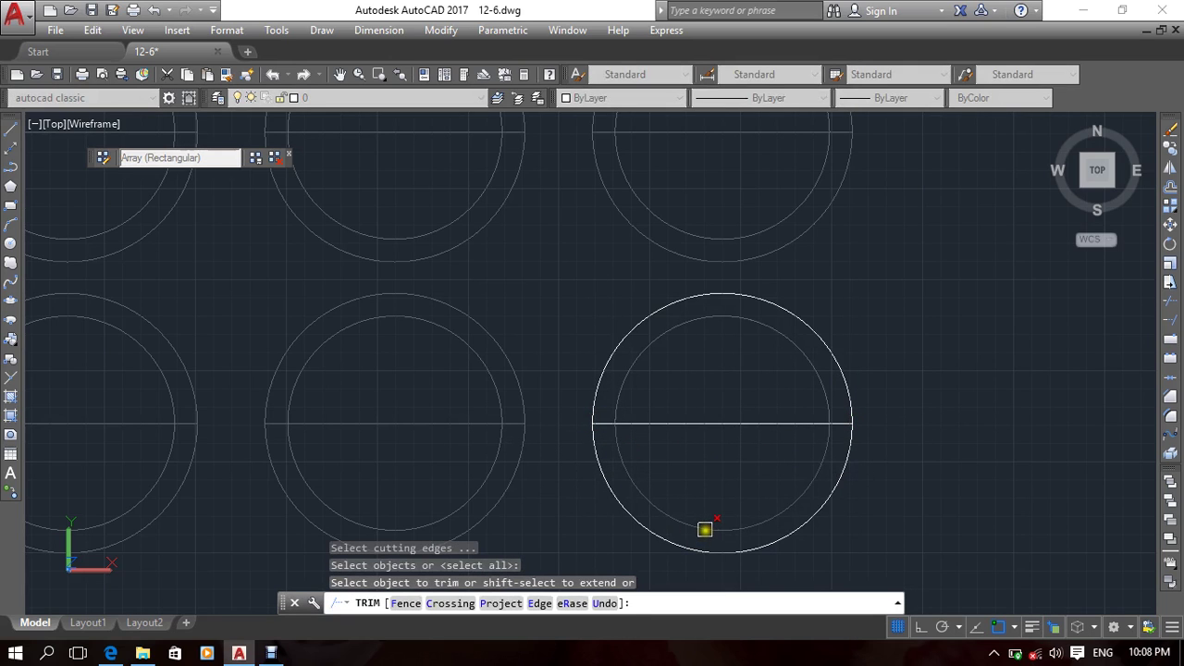
left_click(705, 531)
left_click(707, 550)
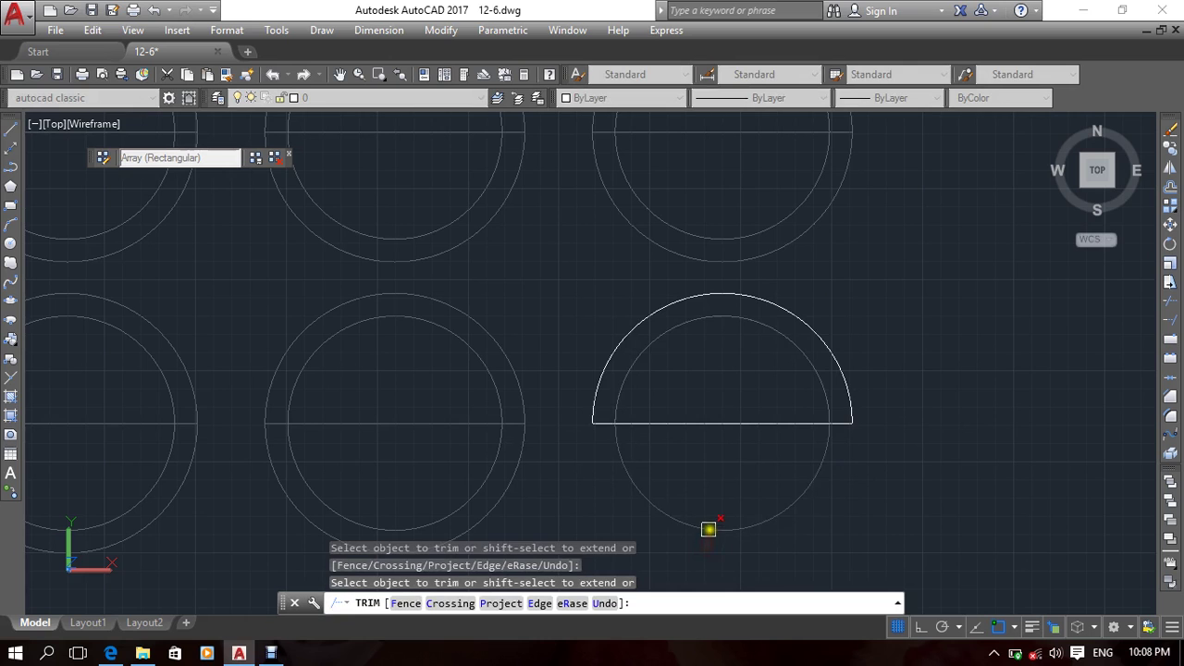
left_click(728, 424)
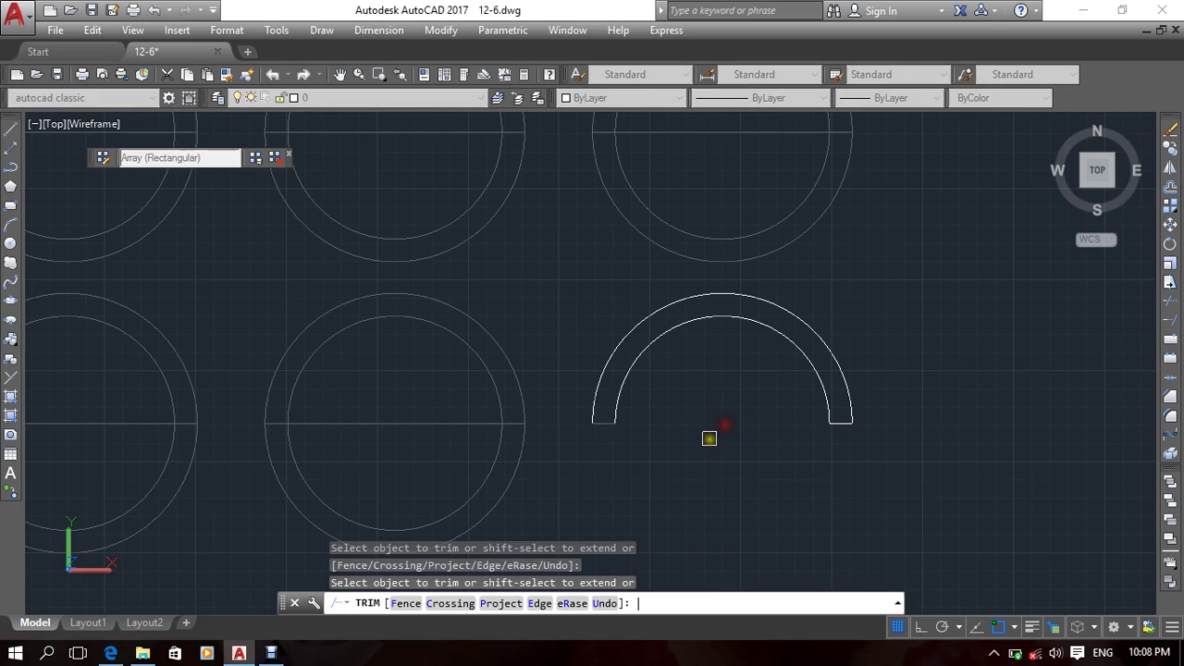
key("Return")
scroll(727, 435, "down", 6)
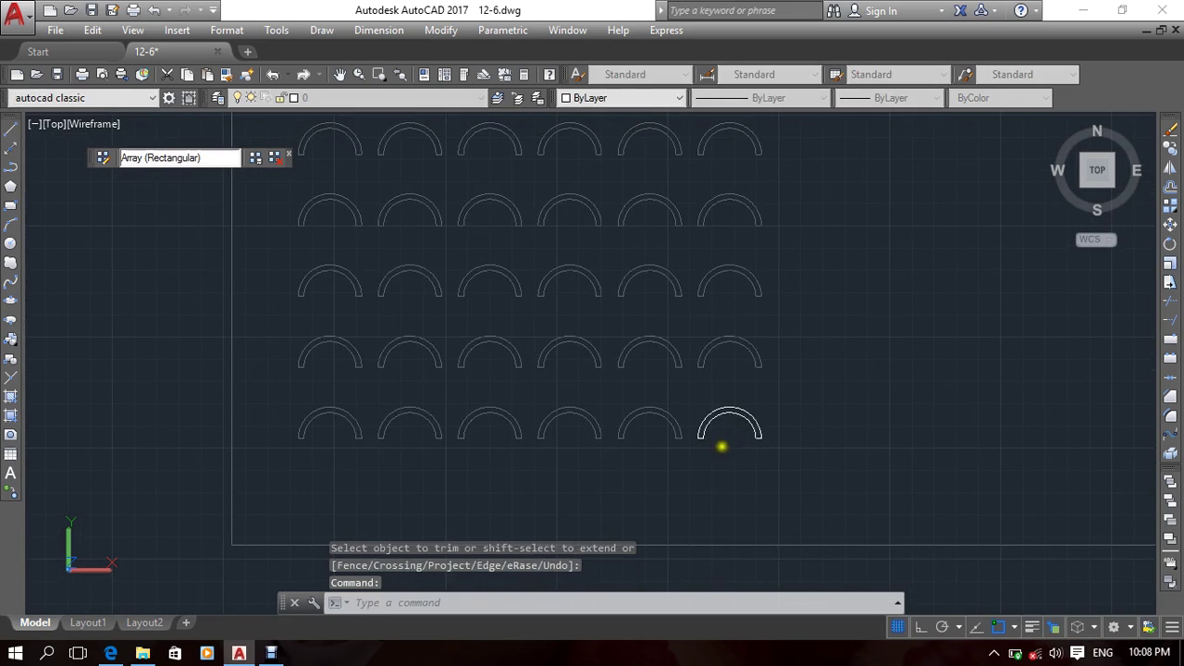
scroll(714, 435, "down", 4)
scroll(683, 447, "up", 6)
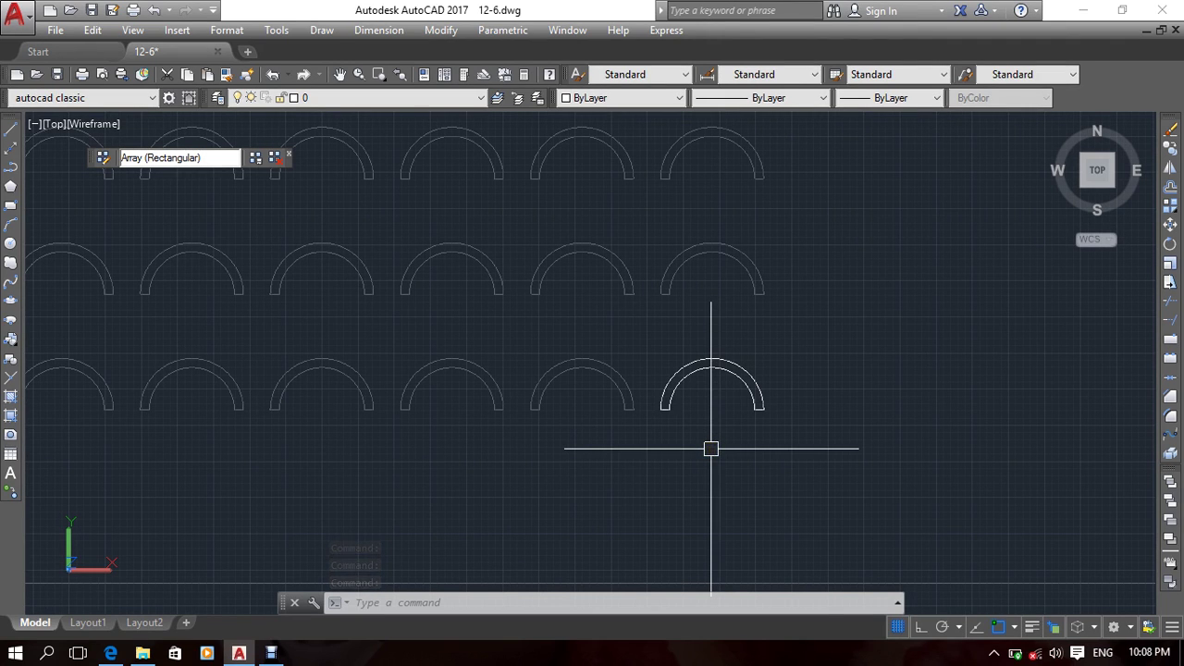
Step: Undo the trimming and the horizontal line so the source item is two concentric circles again
key("ctrl+z")
key("ctrl+z")
key("ctrl+z")
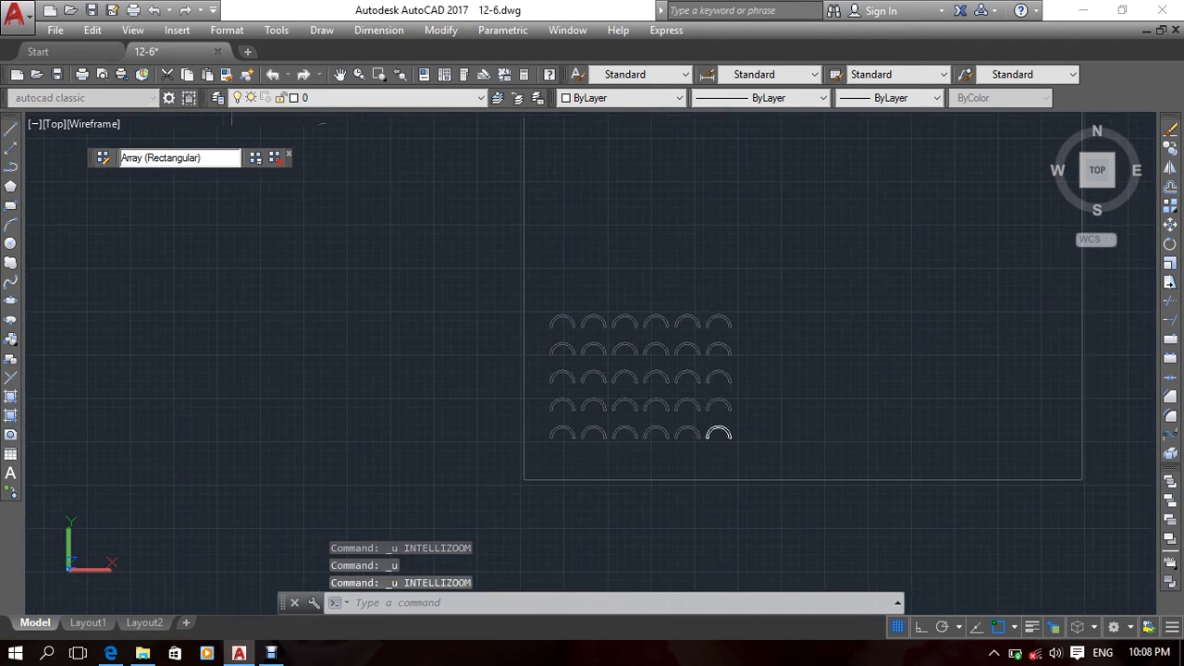
key("ctrl+z")
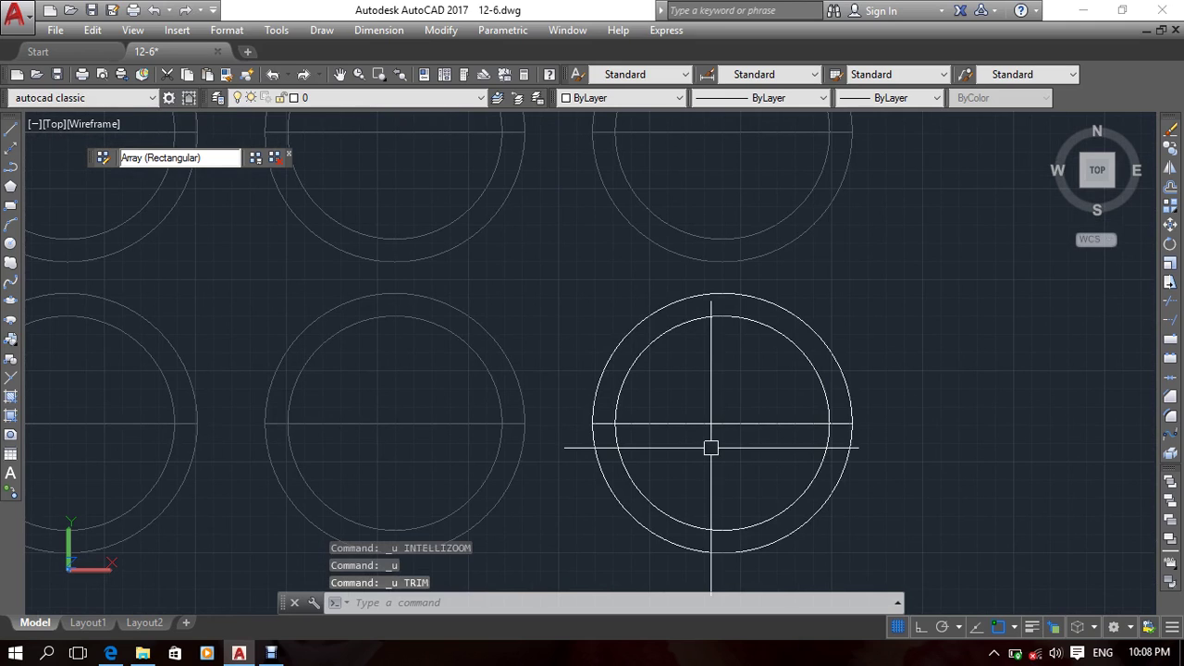
key("ctrl+z")
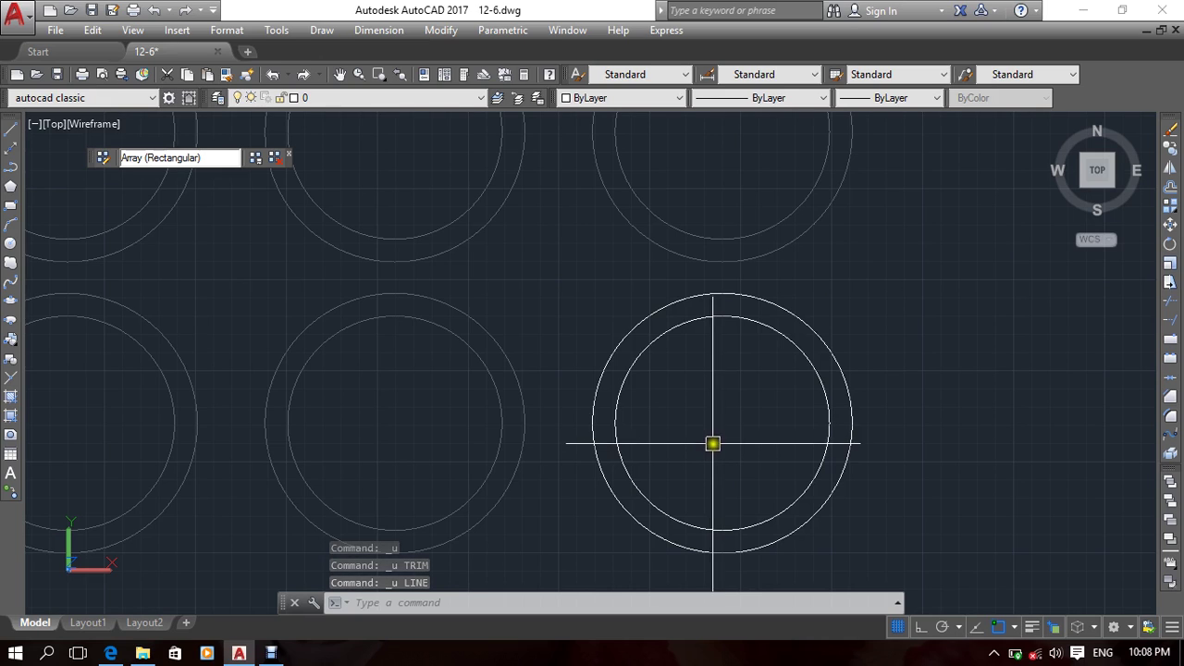
Step: Erase both concentric circles of the source item
middle_click_drag(713, 442, 740, 441)
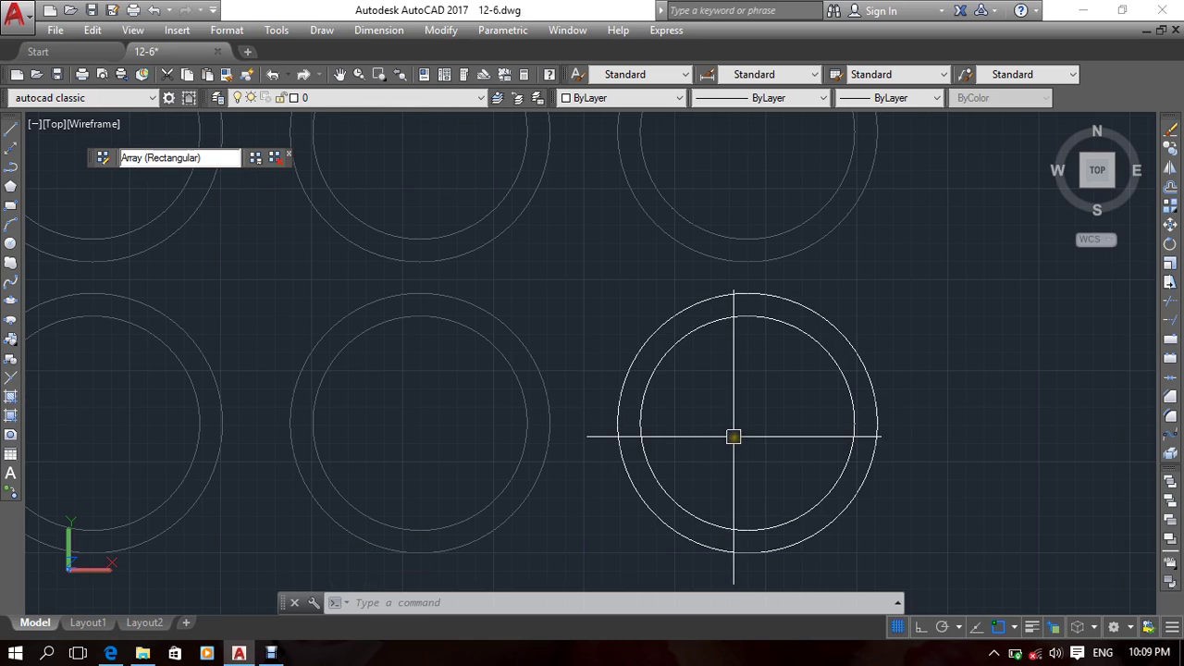
middle_click_drag(661, 465, 848, 507)
middle_click_drag(819, 461, 720, 438)
middle_click_drag(796, 445, 718, 446)
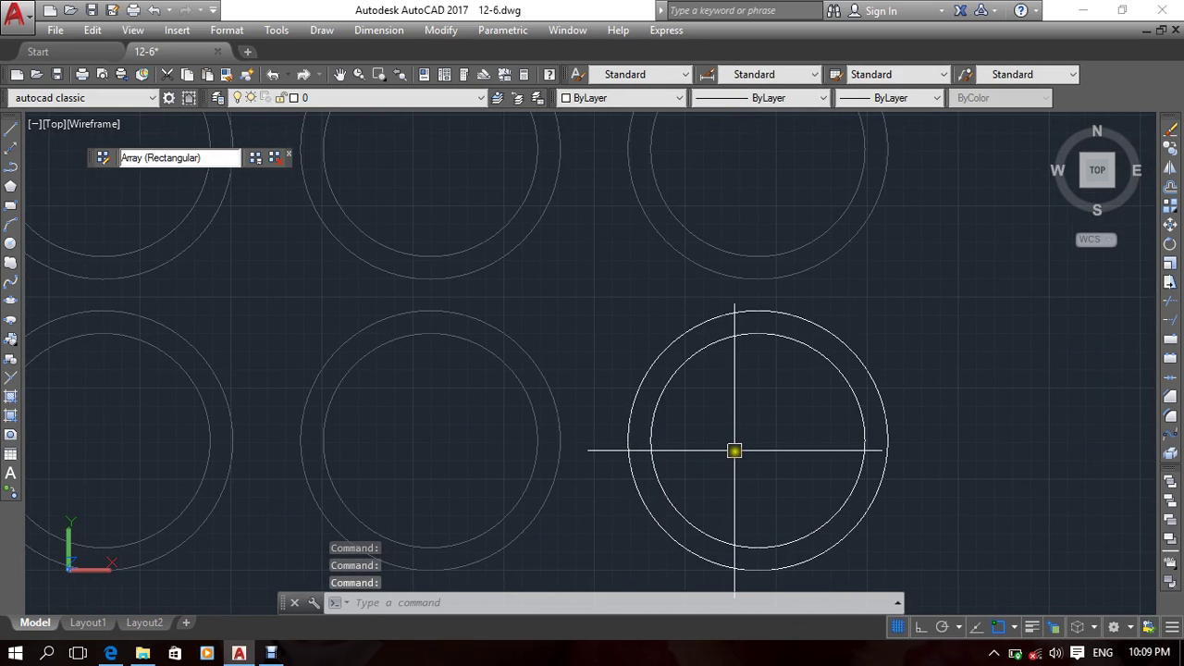
left_click(922, 407)
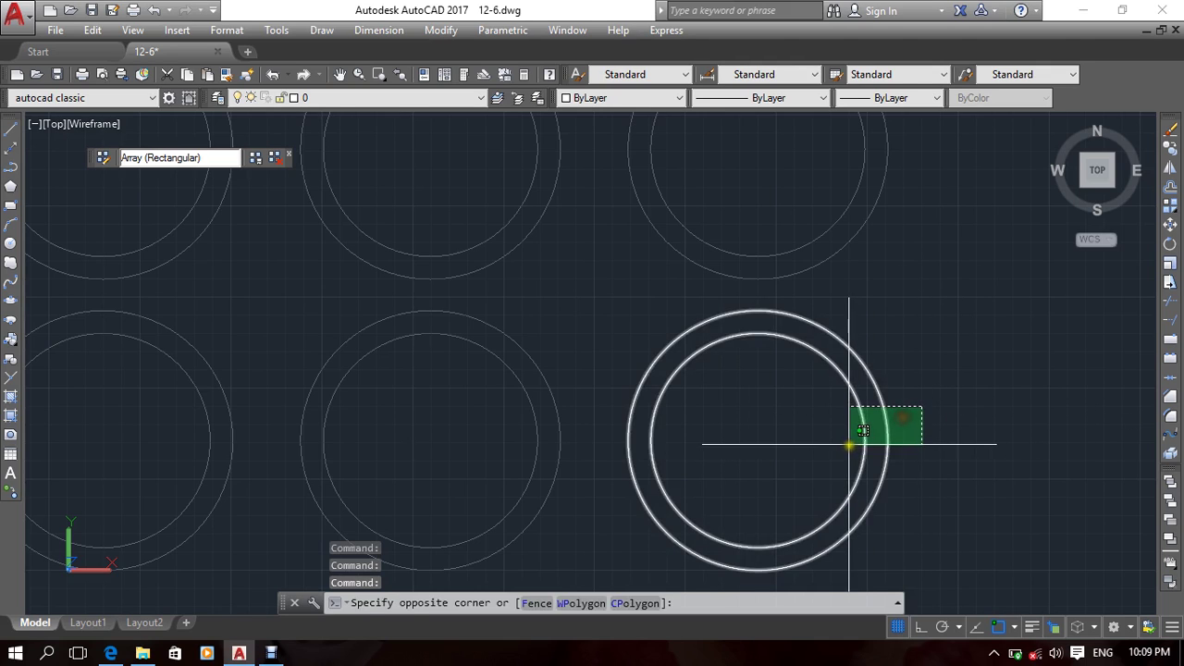
left_click(848, 446)
key("Delete")
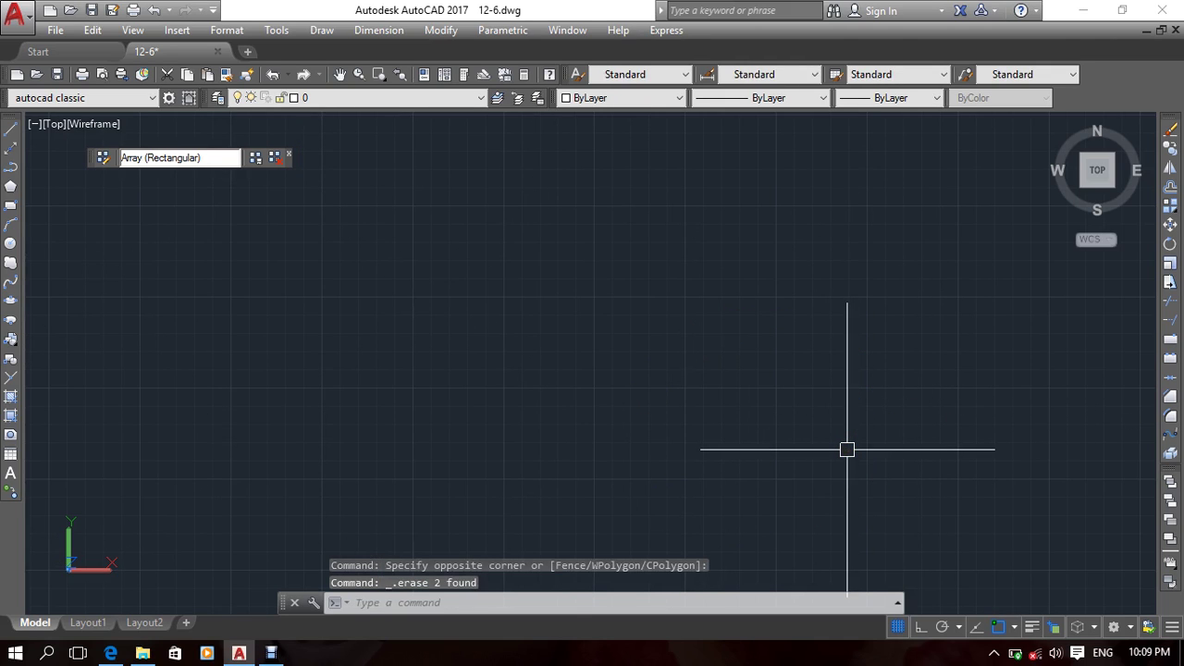
Step: Draw a small, roughly square rectangle as the array's source object where the circles were
type("rec")
key("Return")
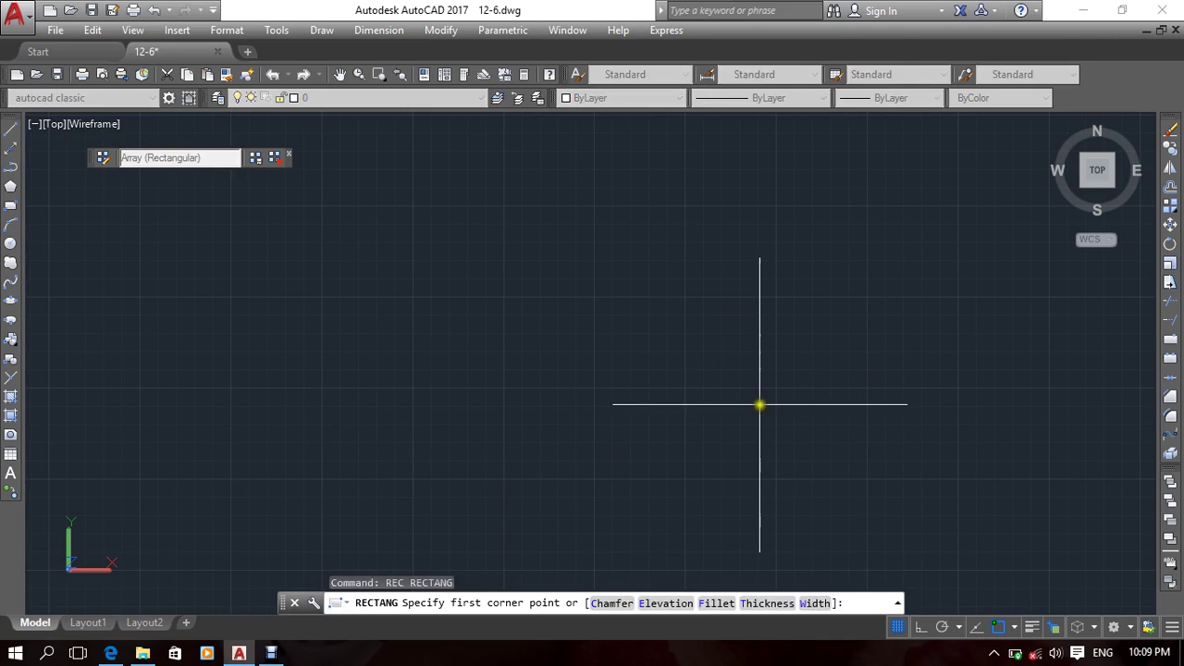
left_click(748, 374)
left_click(855, 487)
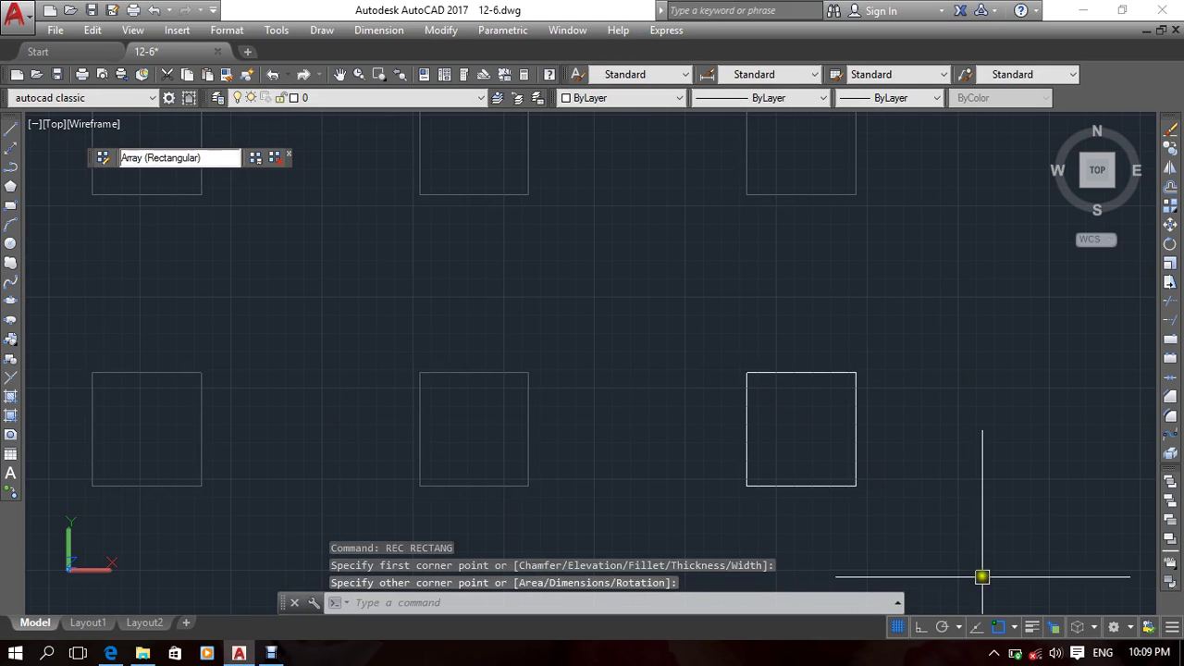
scroll(841, 342, "down", 5)
middle_click_drag(856, 372, 853, 440)
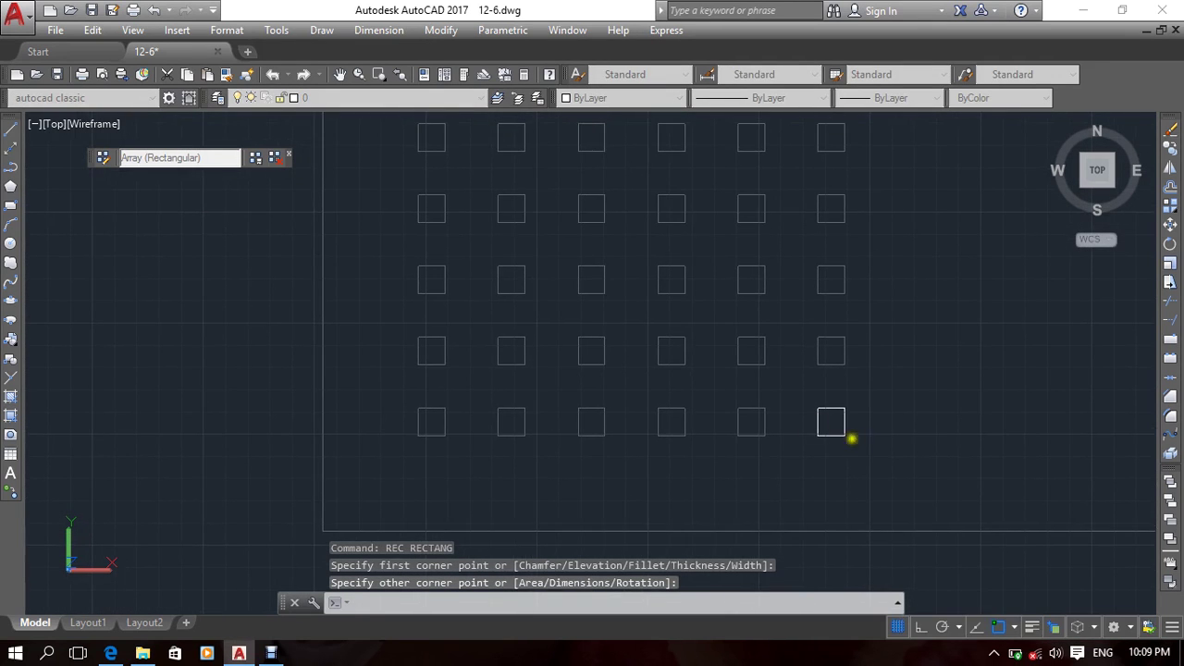
scroll(824, 429, "up", 3)
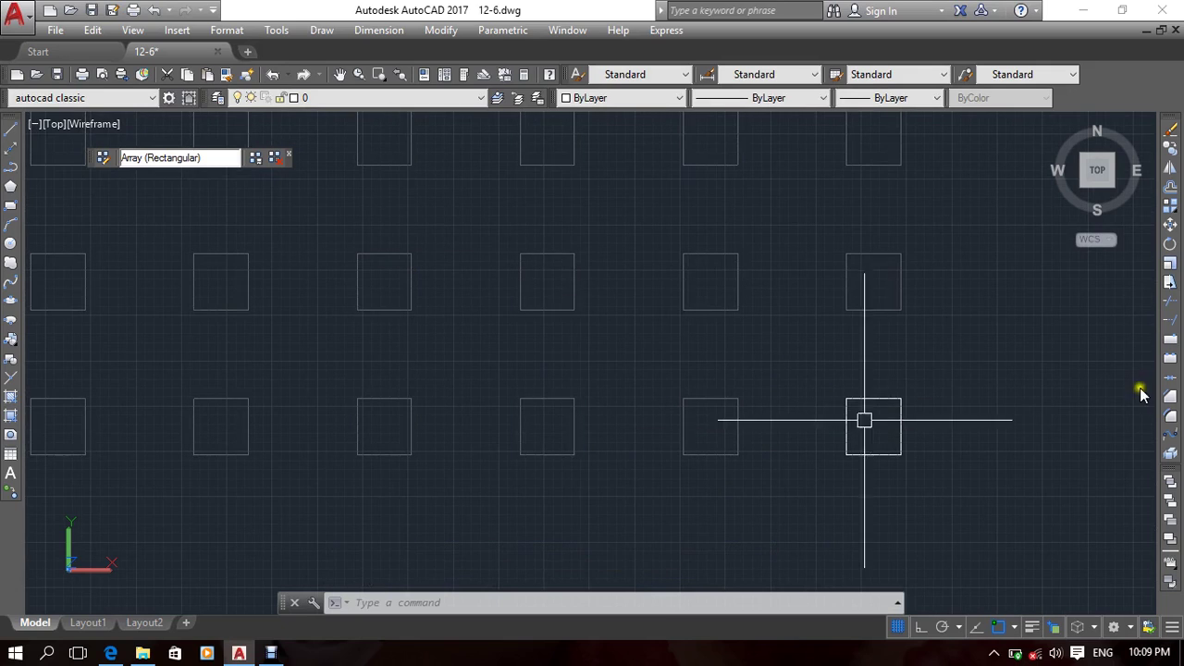
Step: Save the in-place source edits so the new rectangle is applied to every item of the array
left_click(256, 157)
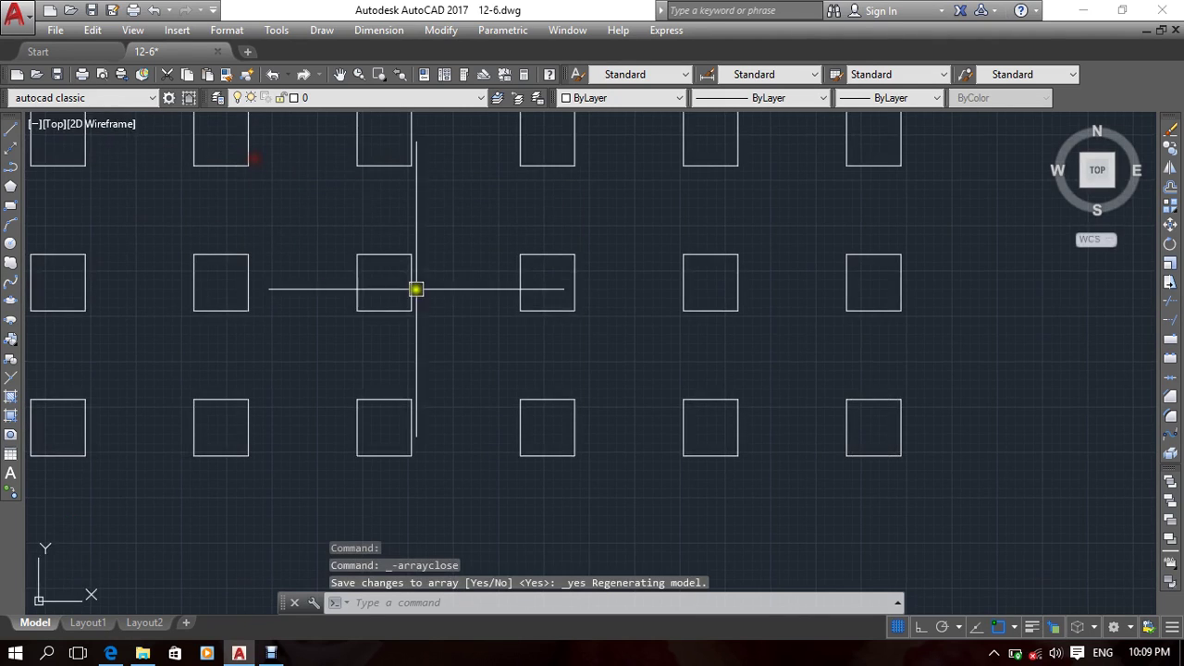
scroll(571, 458, "down", 5)
scroll(571, 458, "up", 6)
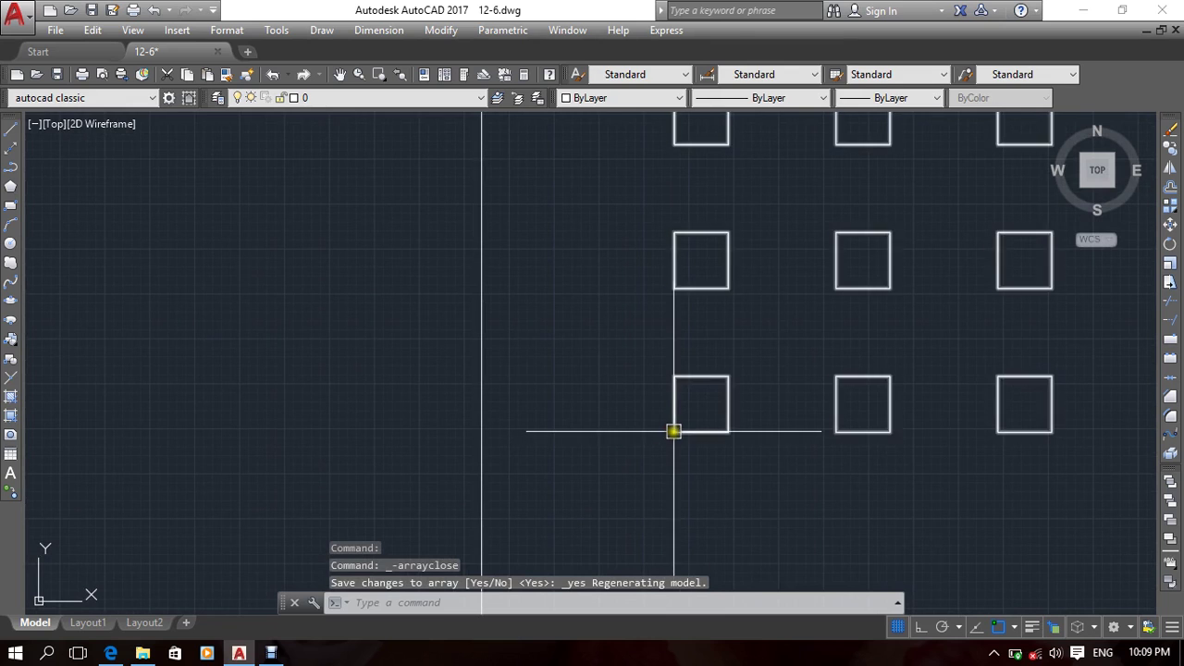
Step: Select the array and examine where its base grip sits relative to the square at the array's lower-left corner
scroll(753, 383, "up", 8)
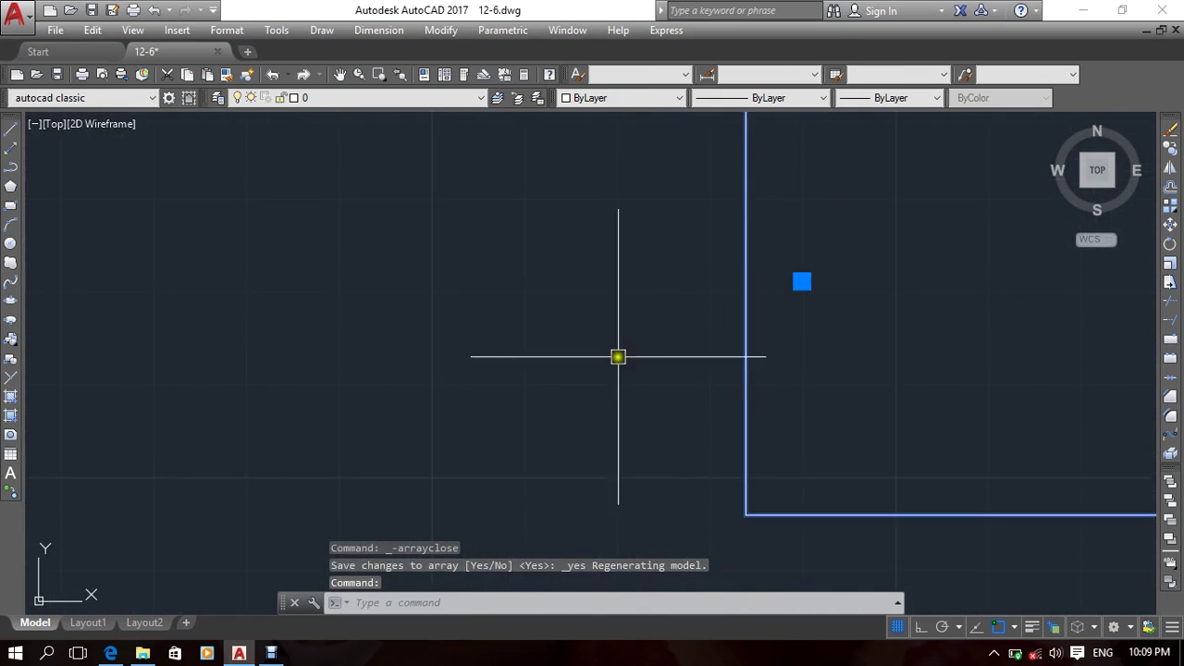
scroll(398, 407, "down", 6)
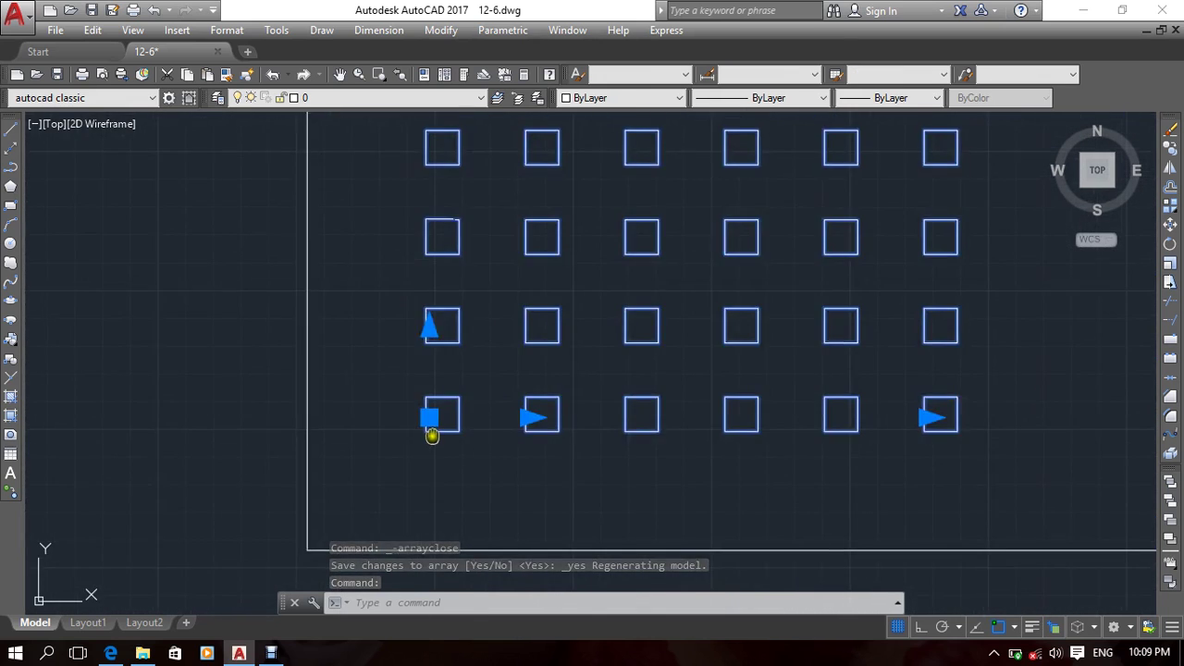
scroll(379, 428, "up", 7)
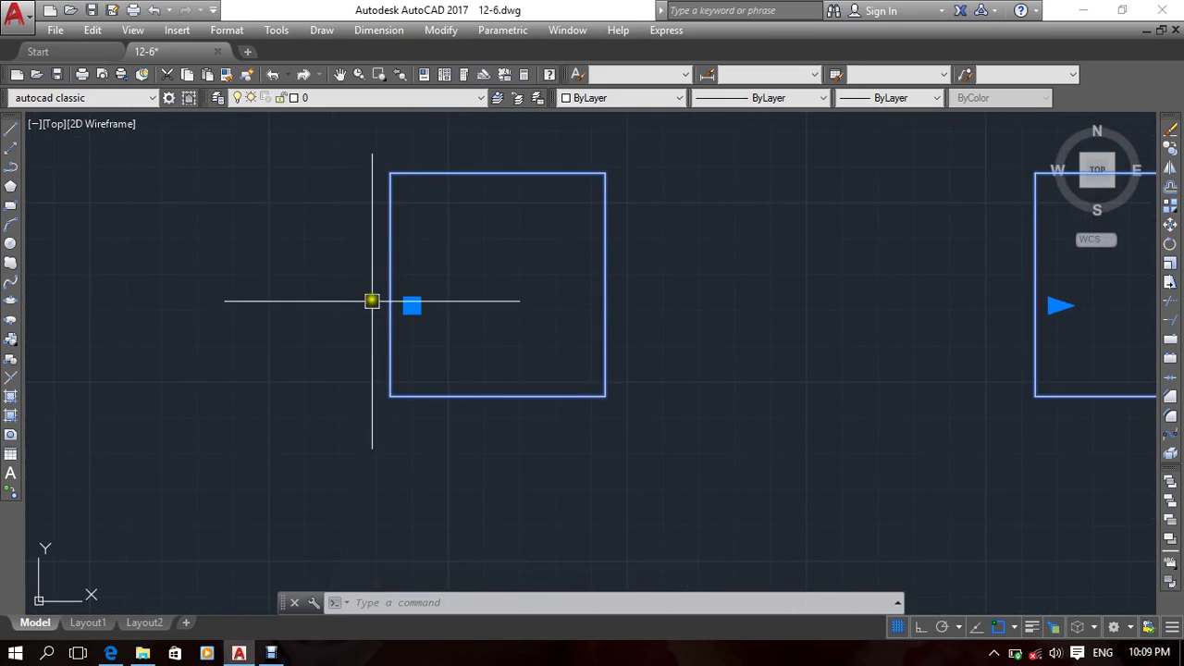
scroll(793, 330, "down", 4)
middle_click_drag(793, 330, 663, 383)
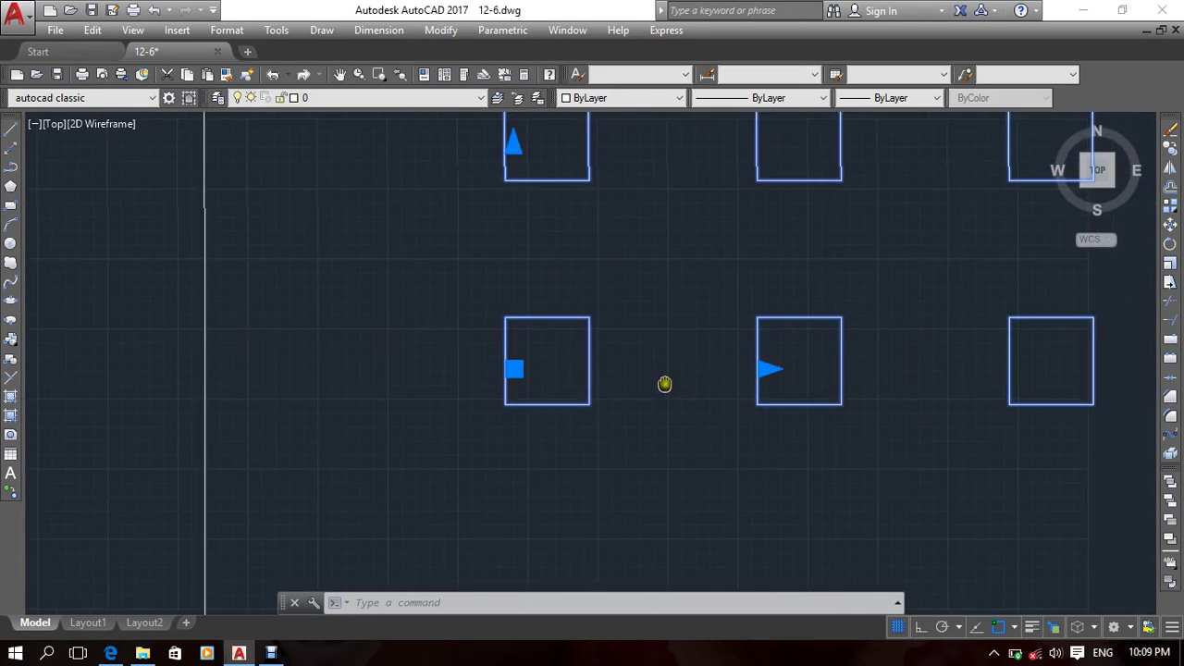
scroll(603, 408, "down", 4)
scroll(603, 408, "up", 3)
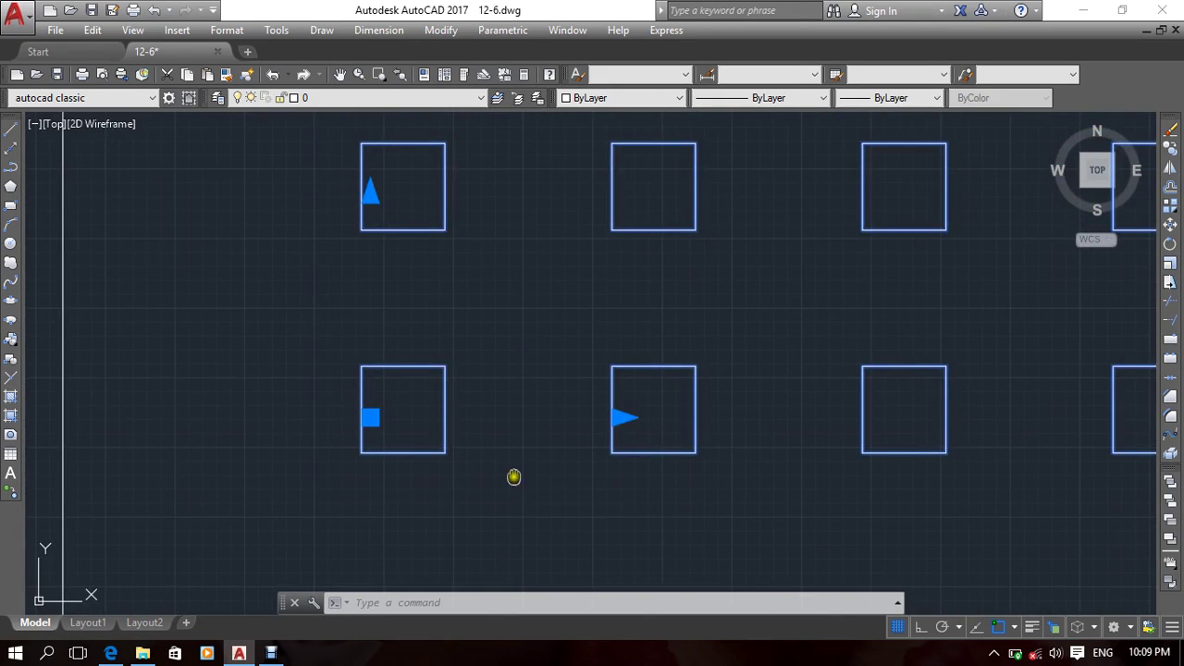
scroll(513, 479, "down", 5)
middle_click_drag(571, 462, 558, 441)
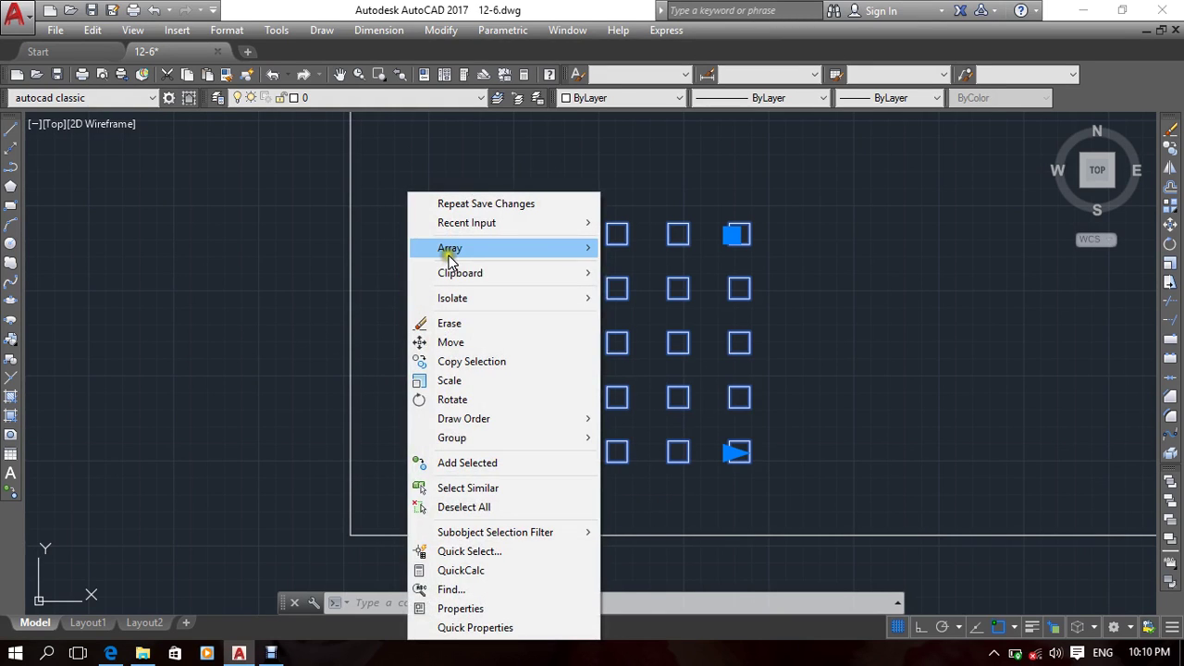
Step: Edit the array to relocate its base point to the centre of the lower-left square, and finish the edit
mouse_move(546, 248)
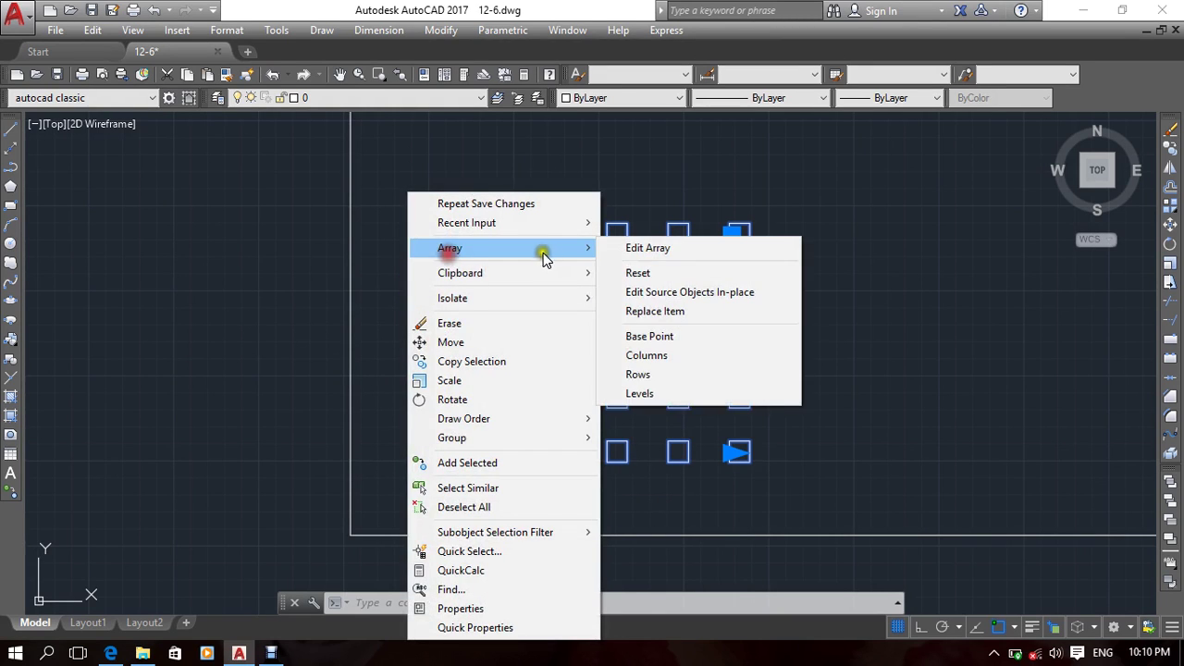
left_click(637, 248)
middle_click_drag(505, 502, 557, 491)
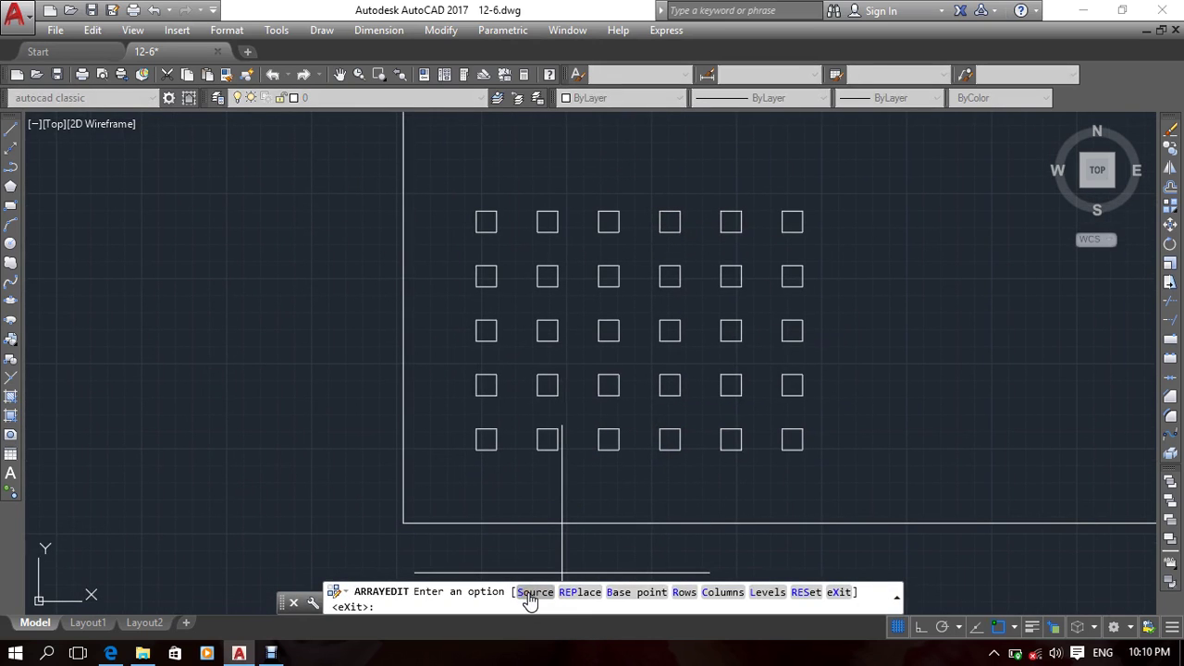
left_click(622, 598)
scroll(465, 481, "up", 8)
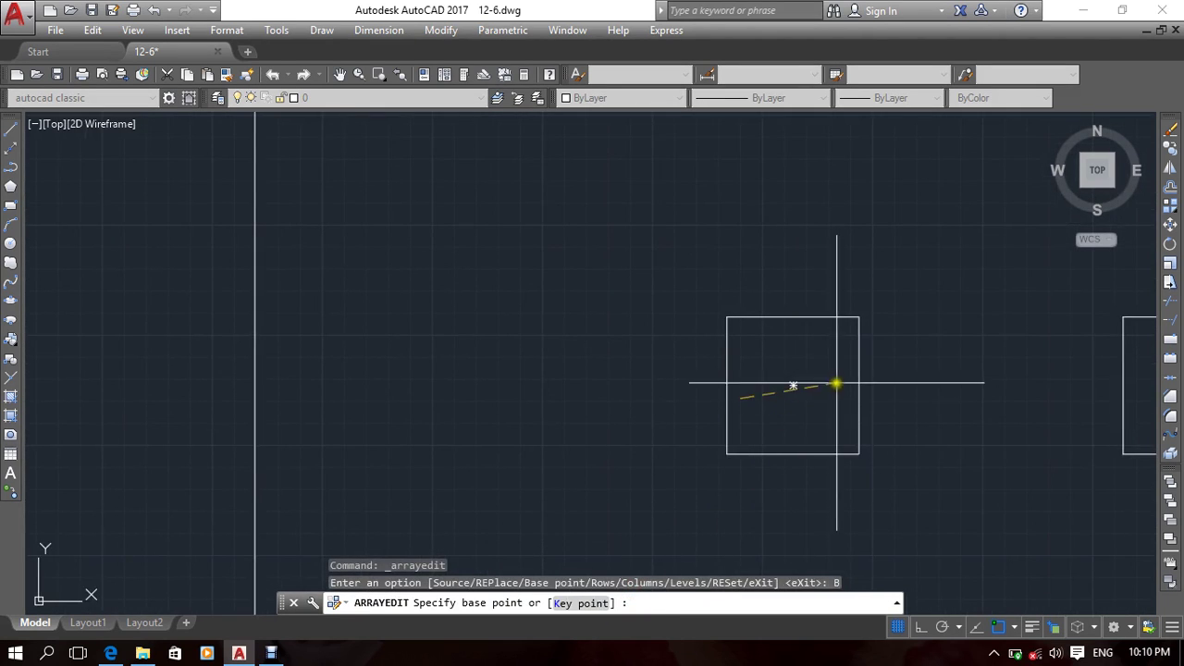
left_click(785, 393)
scroll(515, 469, "down", 6)
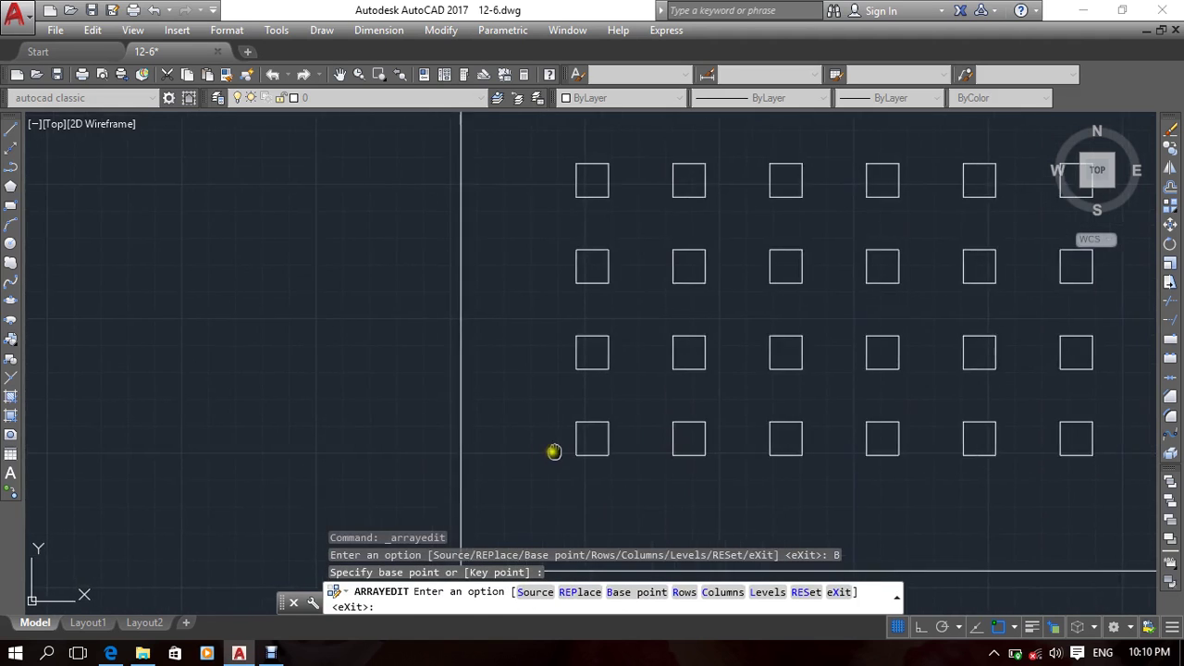
left_click(845, 597)
Step: Edit the array again to give it 8 columns, accepting a column distance of 9
left_click(830, 414)
middle_click_drag(693, 475, 638, 484)
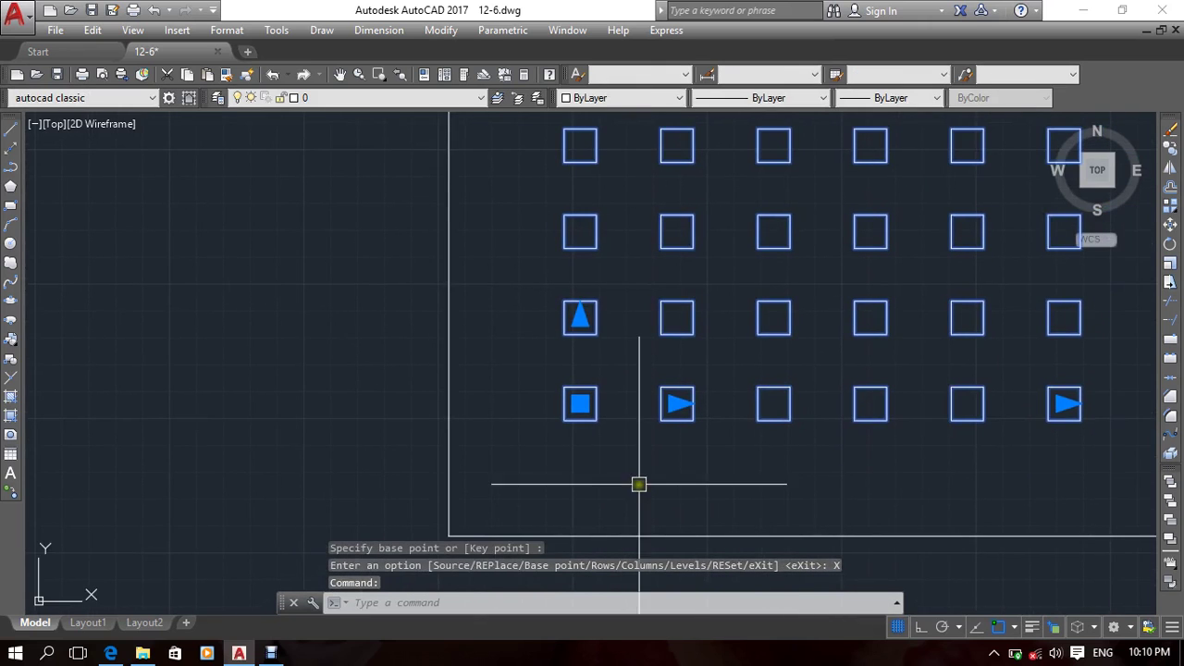
scroll(611, 435, "up", 7)
scroll(574, 420, "down", 12)
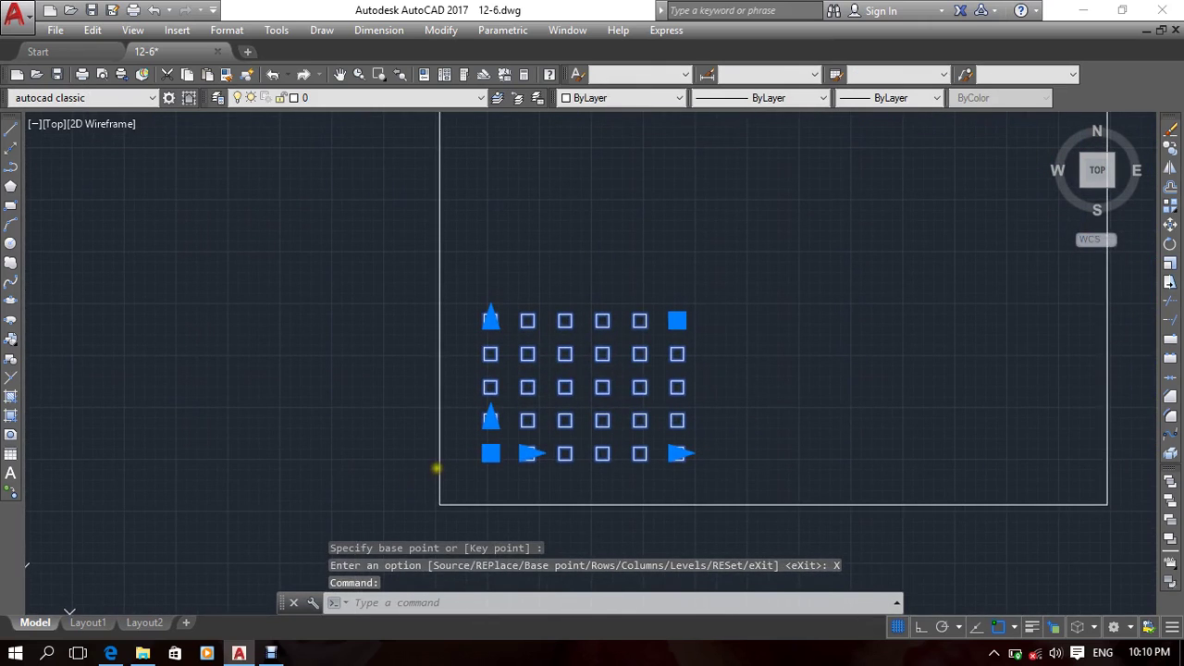
right_click(353, 368)
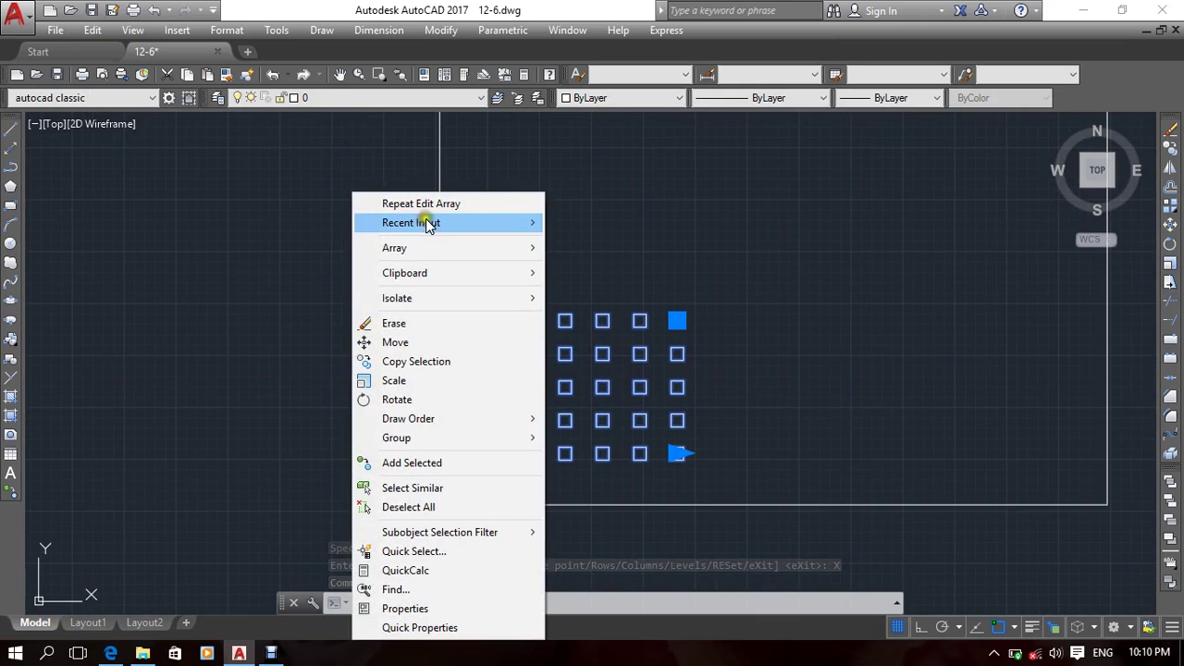
mouse_move(451, 249)
left_click(570, 247)
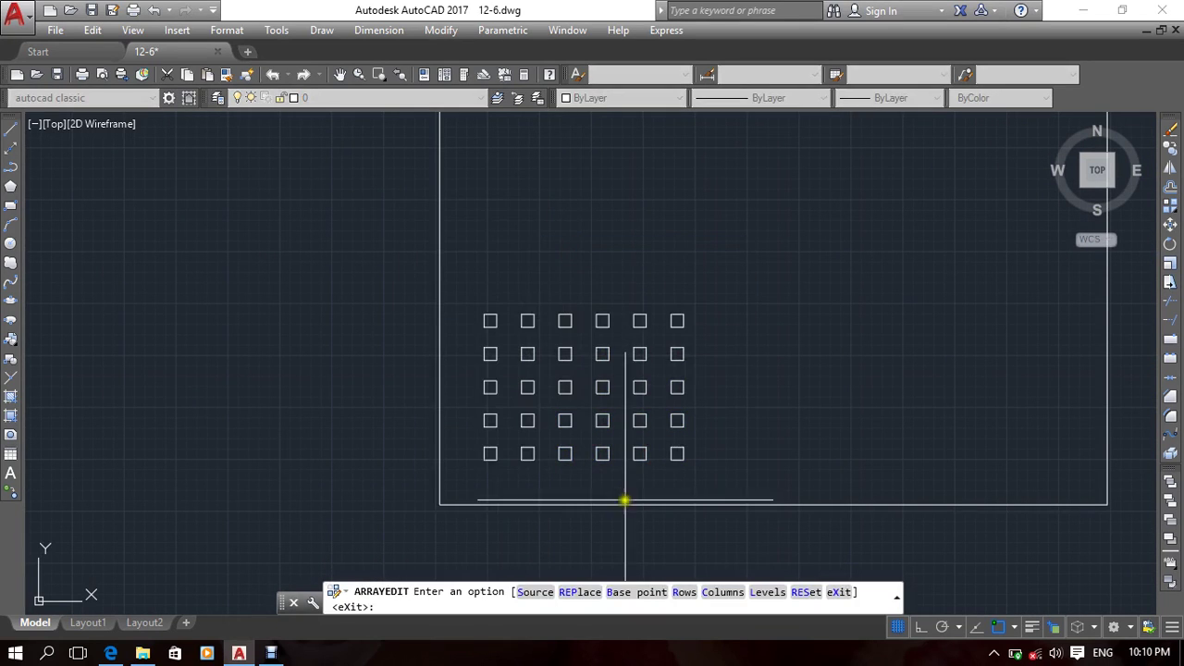
middle_click_drag(625, 500, 646, 485)
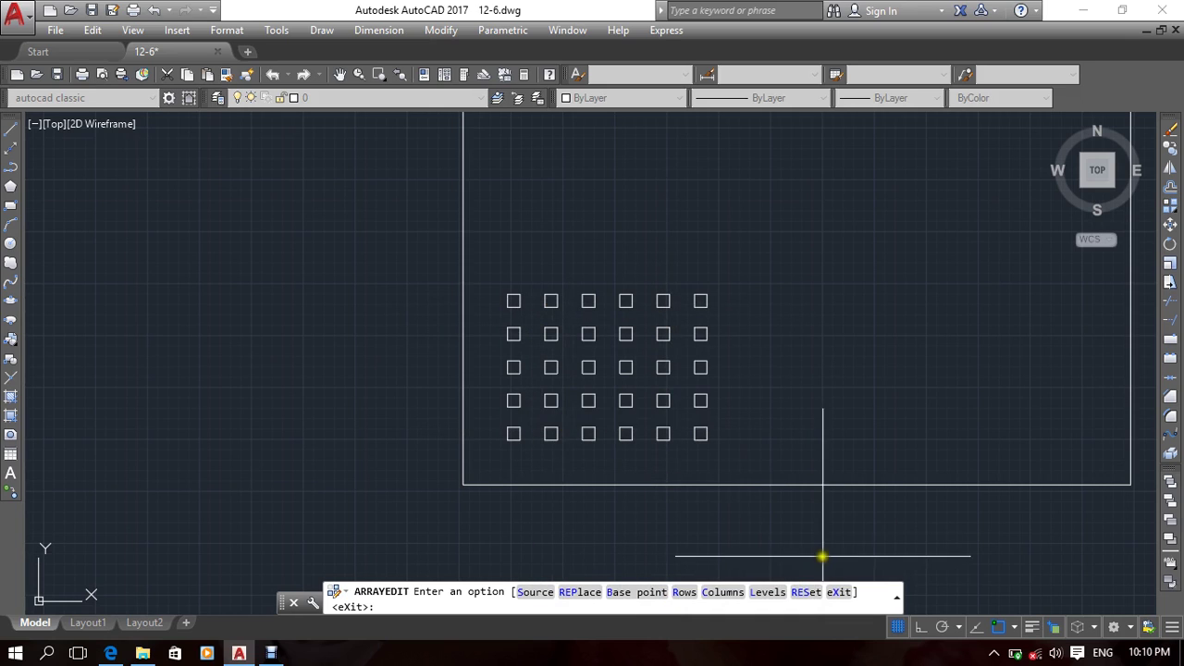
scroll(574, 377, "up", 2)
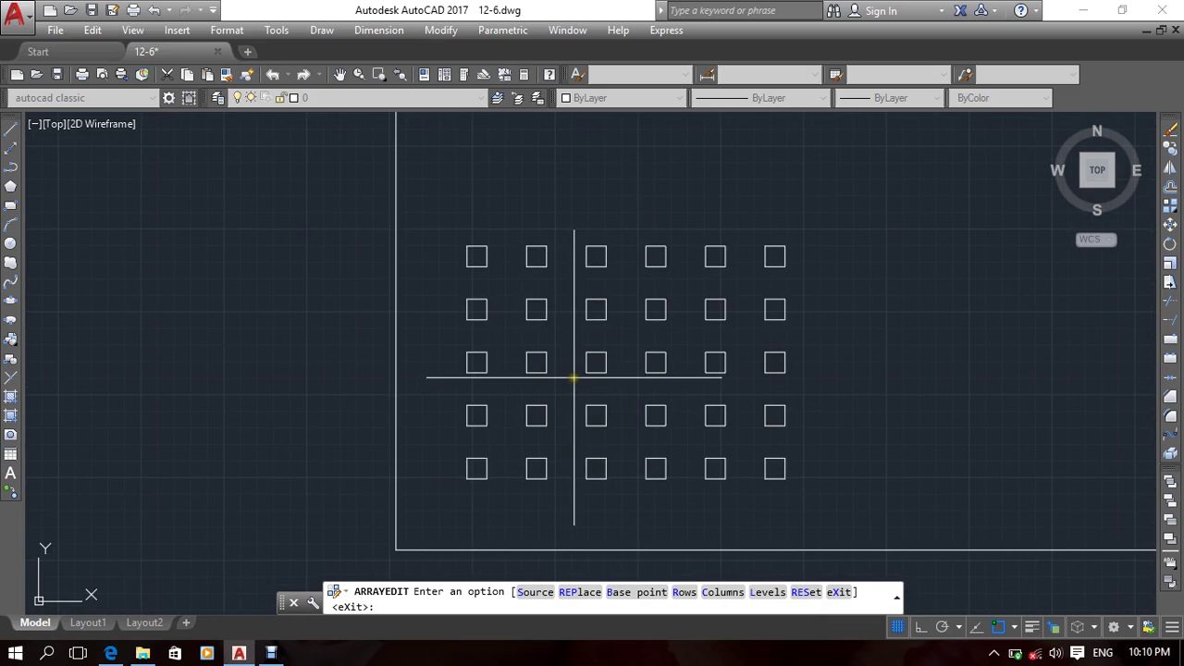
left_click(723, 592)
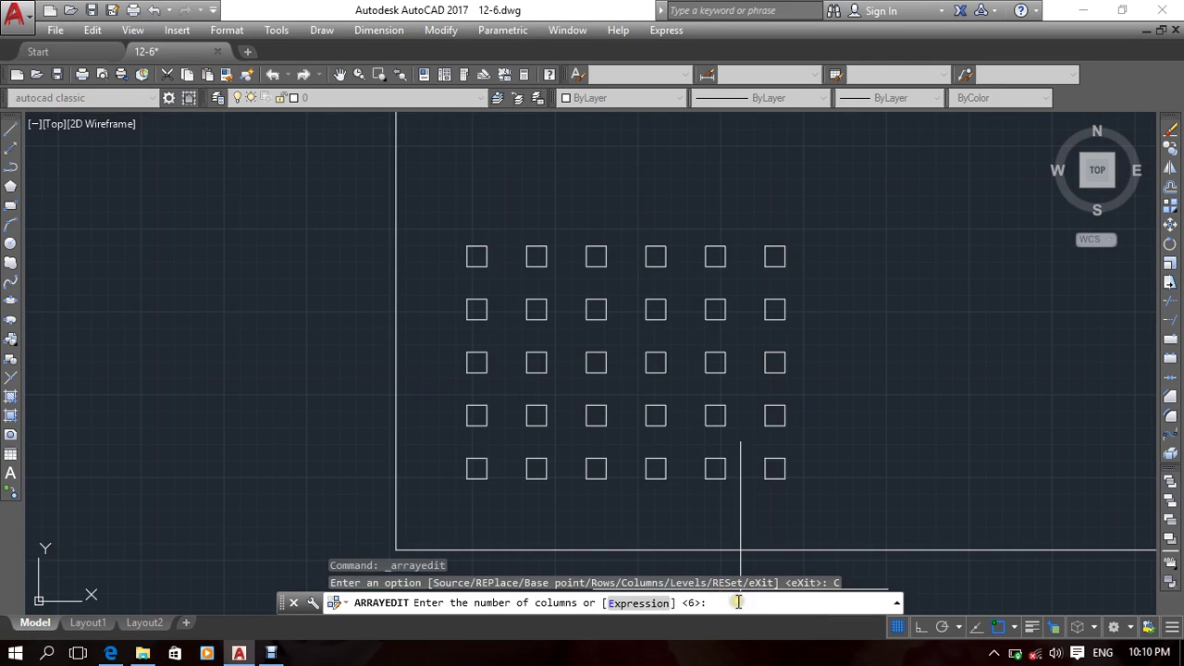
key("Return")
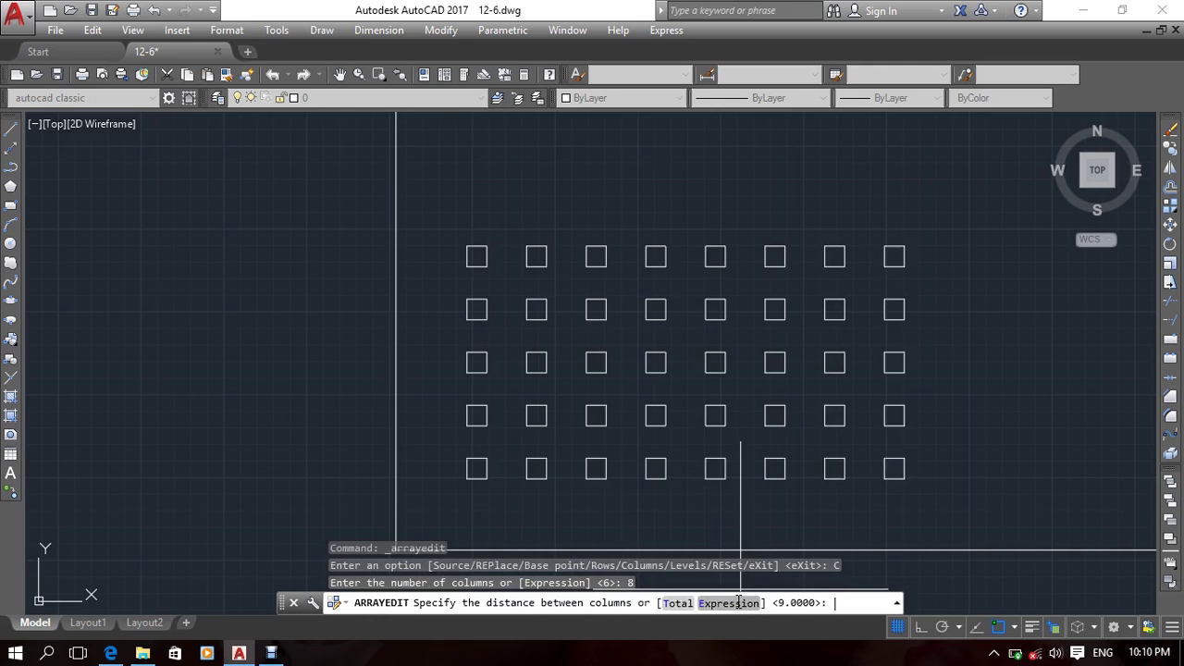
middle_click_drag(709, 417, 661, 383)
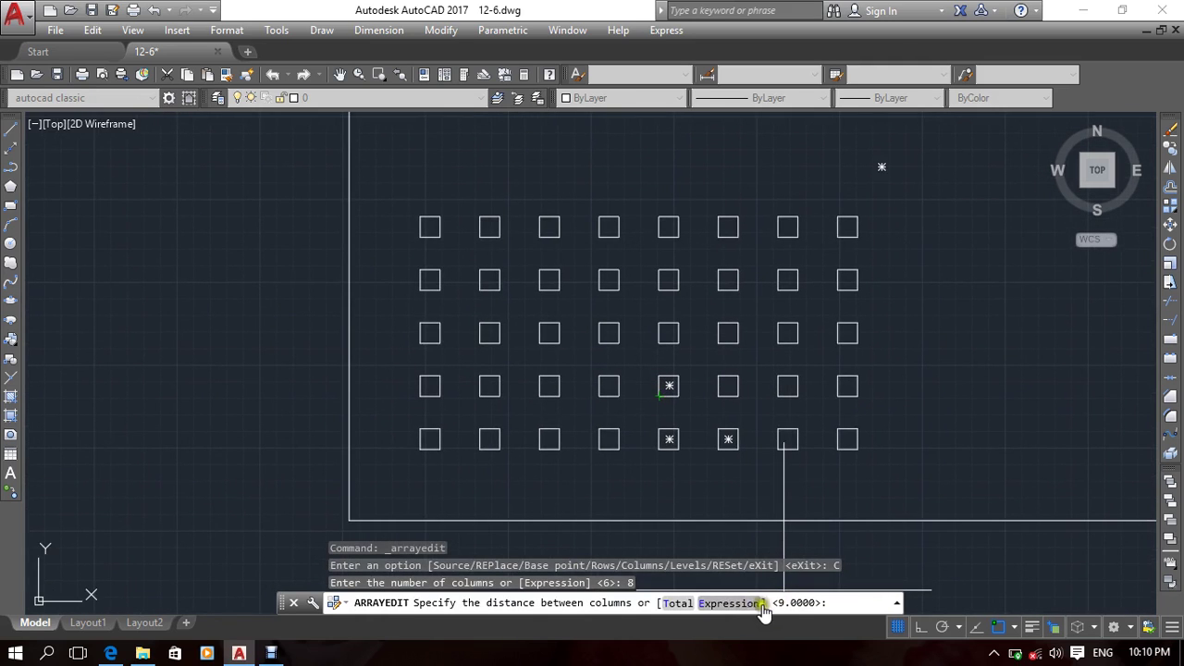
key("Return")
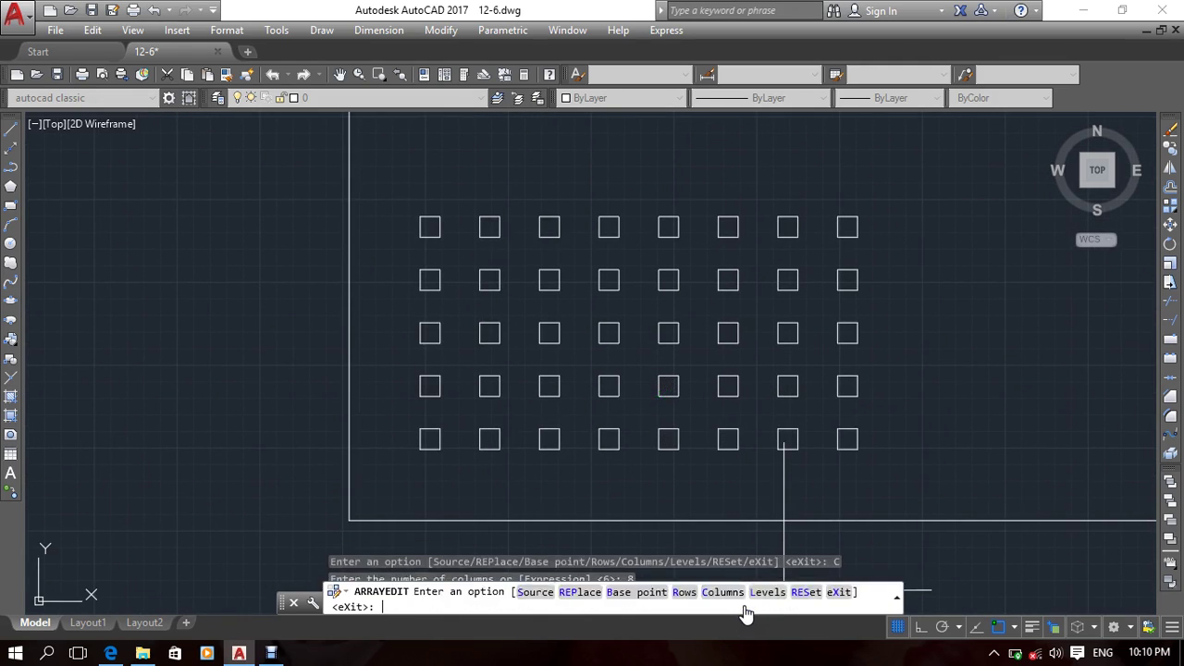
Step: Apply the Reset option to the array and exit array editing
left_click(806, 593)
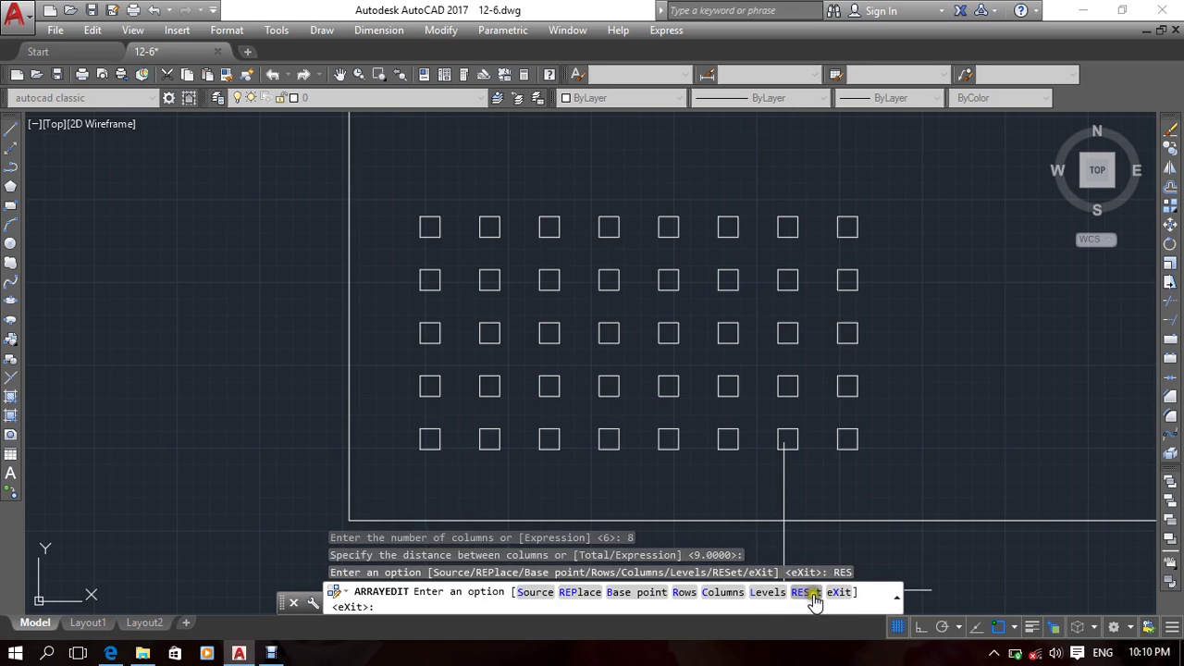
left_click(804, 594)
middle_click_drag(579, 452, 336, 441)
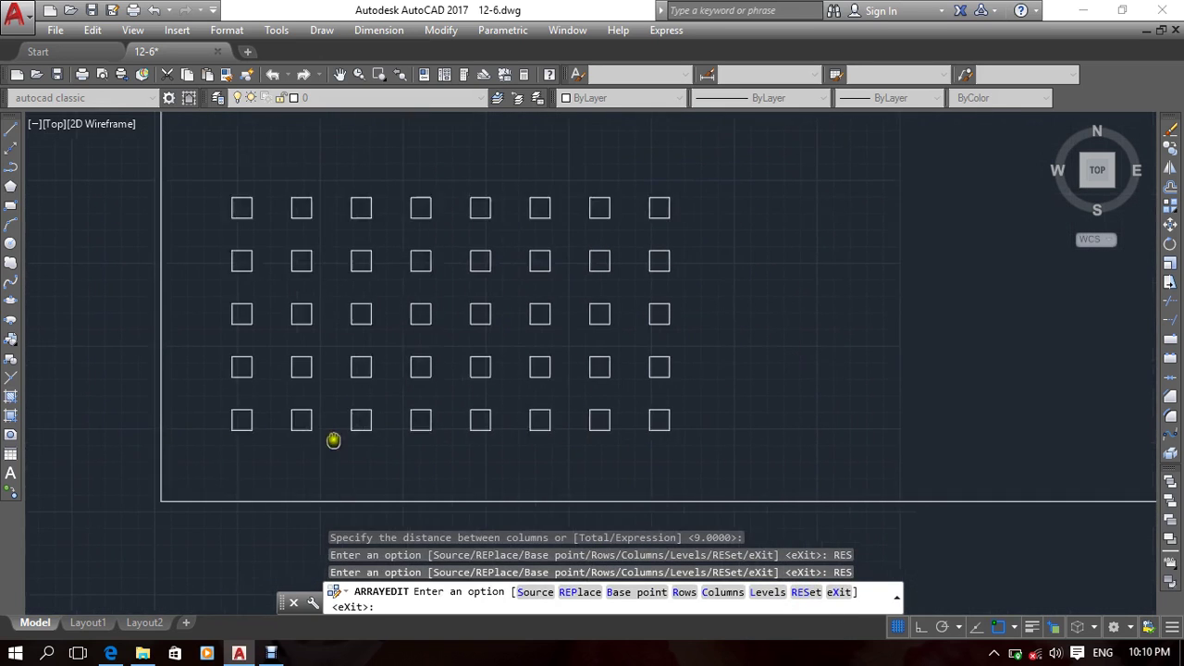
middle_click_drag(437, 502, 661, 479)
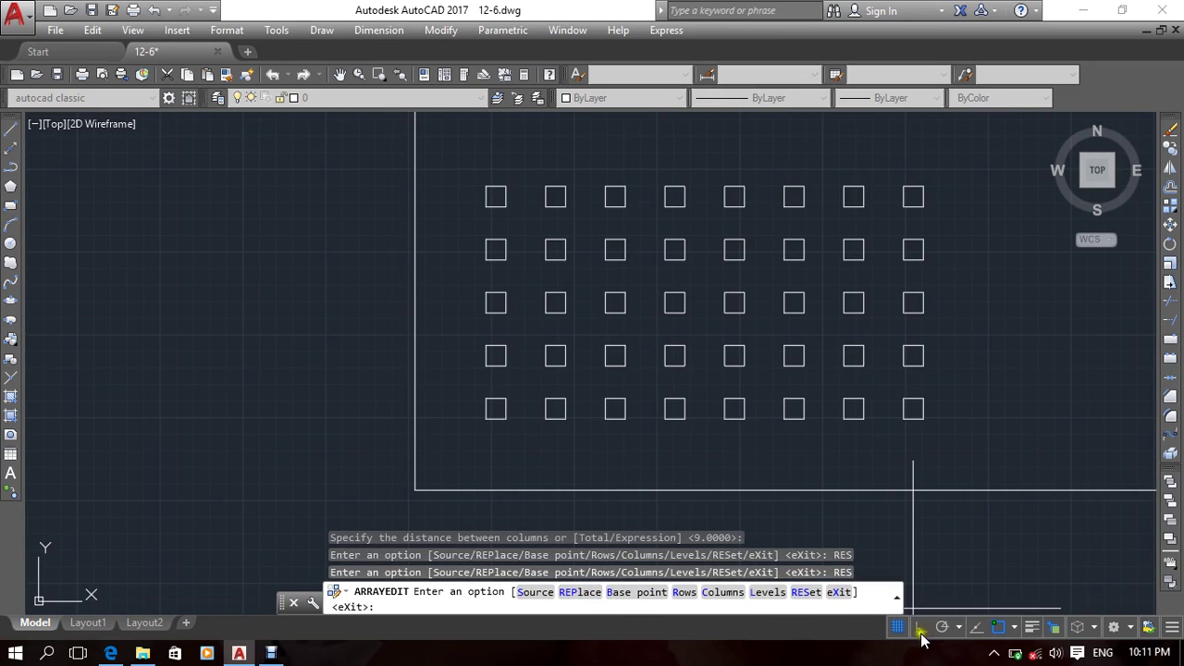
left_click(840, 593)
Step: Draw a circle centred in the array's lower-left square, sized to reach the square's sides
middle_click_drag(611, 405, 693, 444)
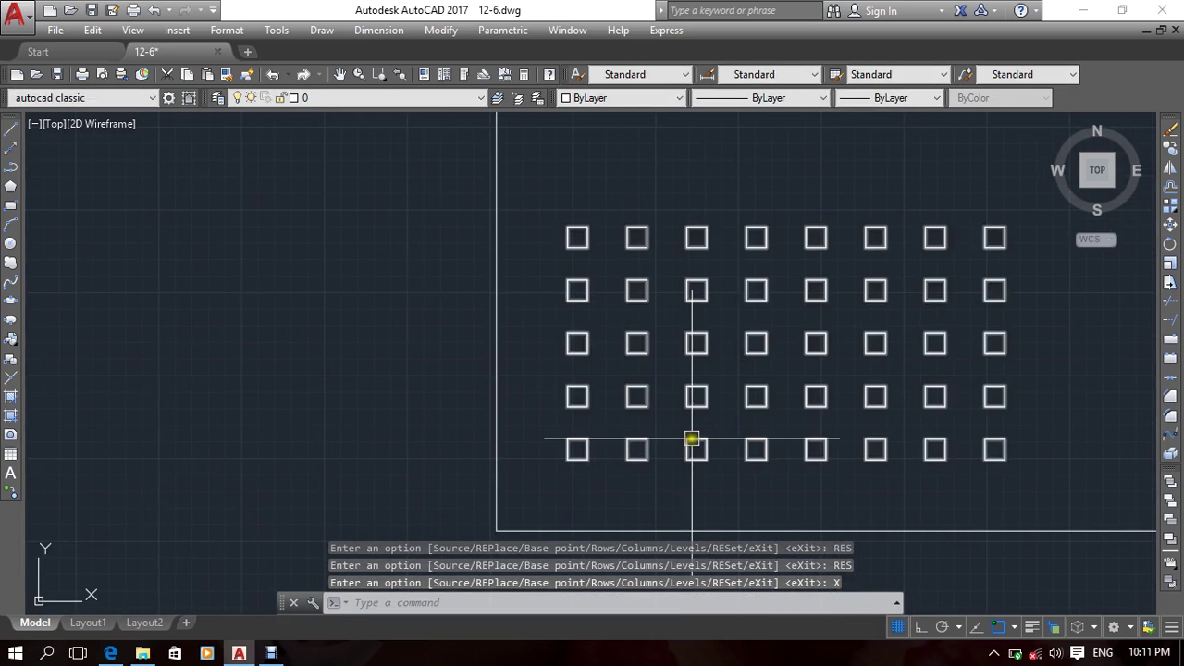
type("c")
key("Return")
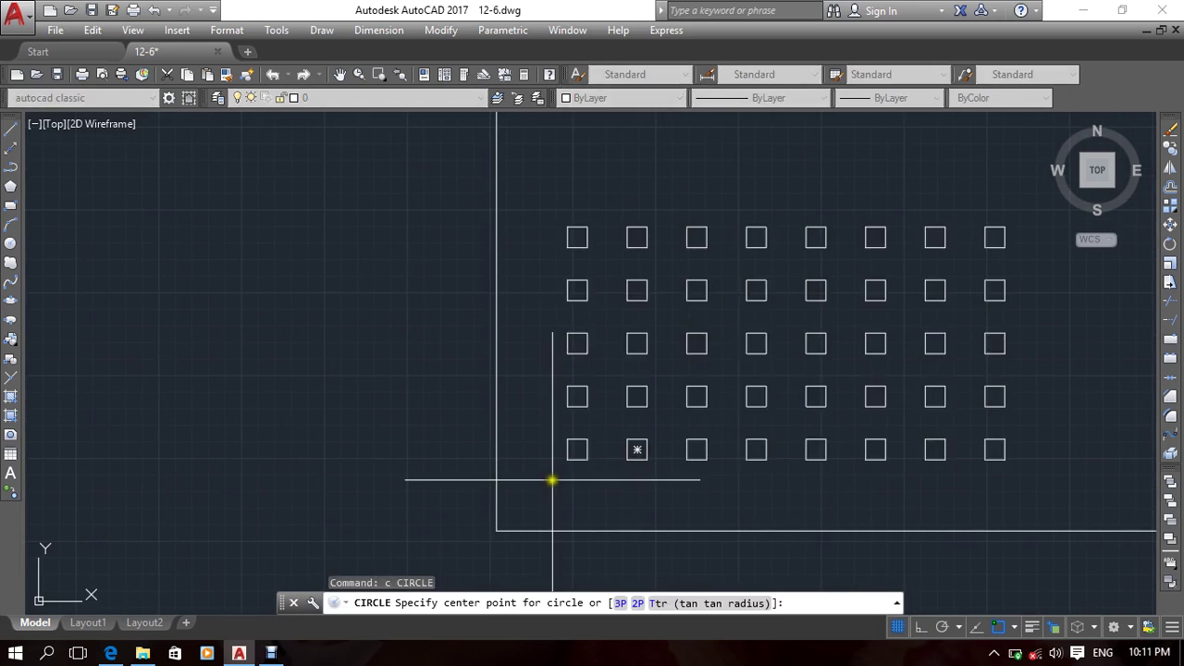
scroll(589, 441, "up", 5)
left_click(652, 376)
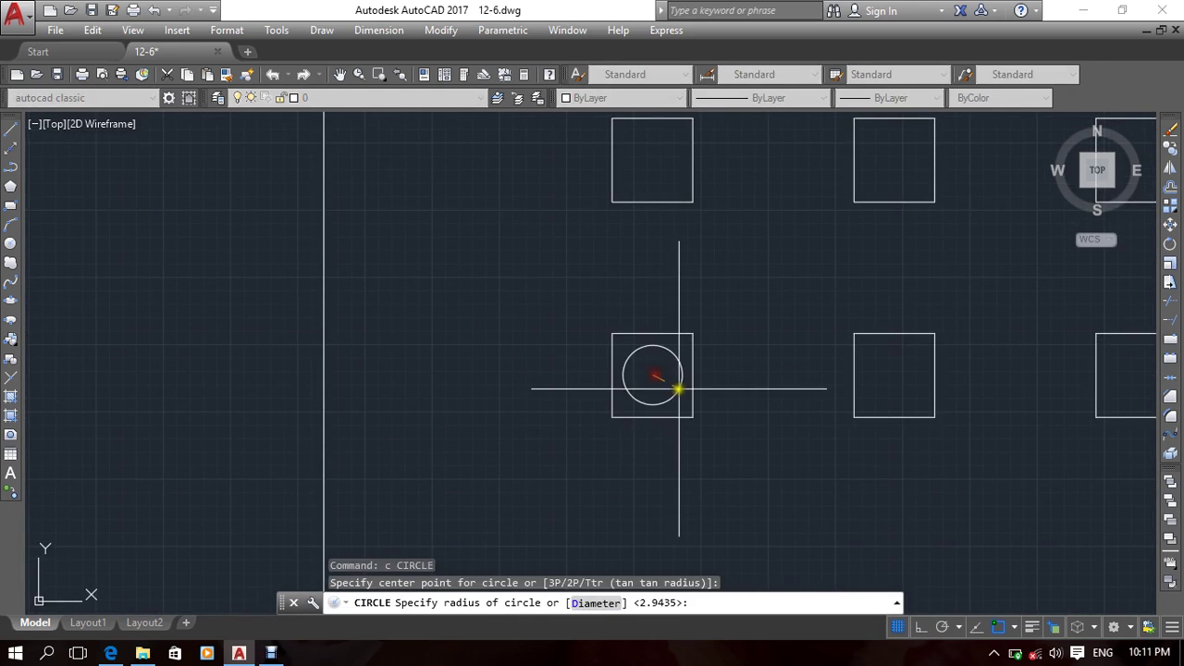
left_click(685, 393)
Step: Move the new circle out of the array to the empty area beyond the large rectangle's left edge
left_click(674, 402)
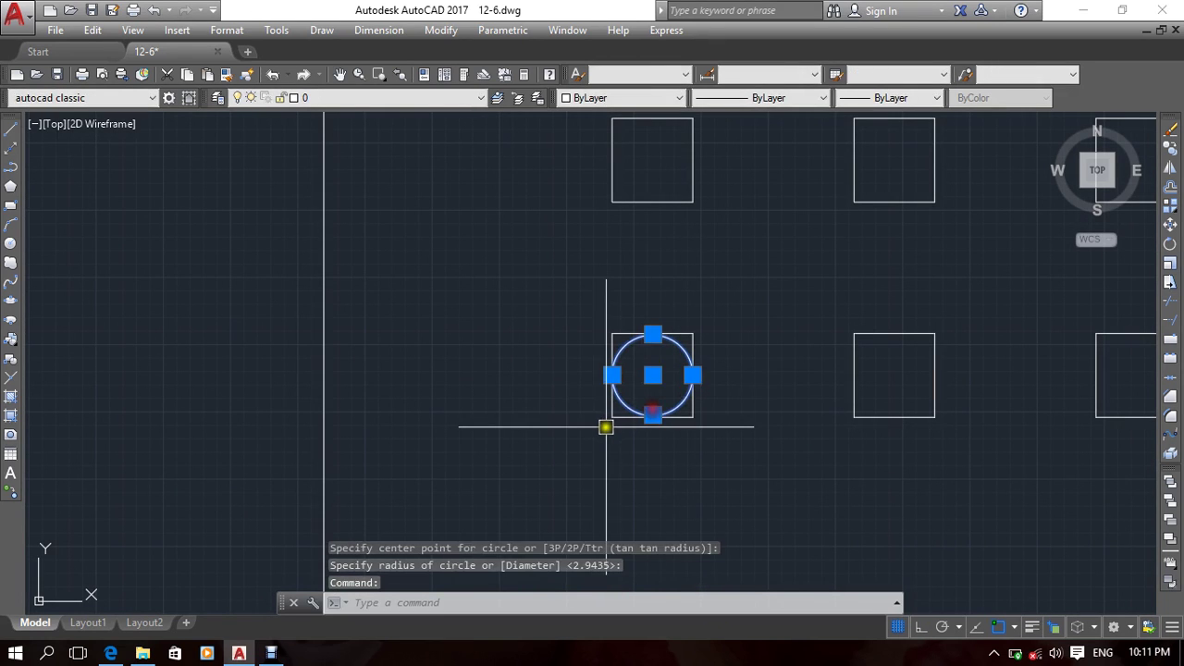
type("m")
key("Return")
left_click(592, 426)
scroll(509, 438, "down", 5)
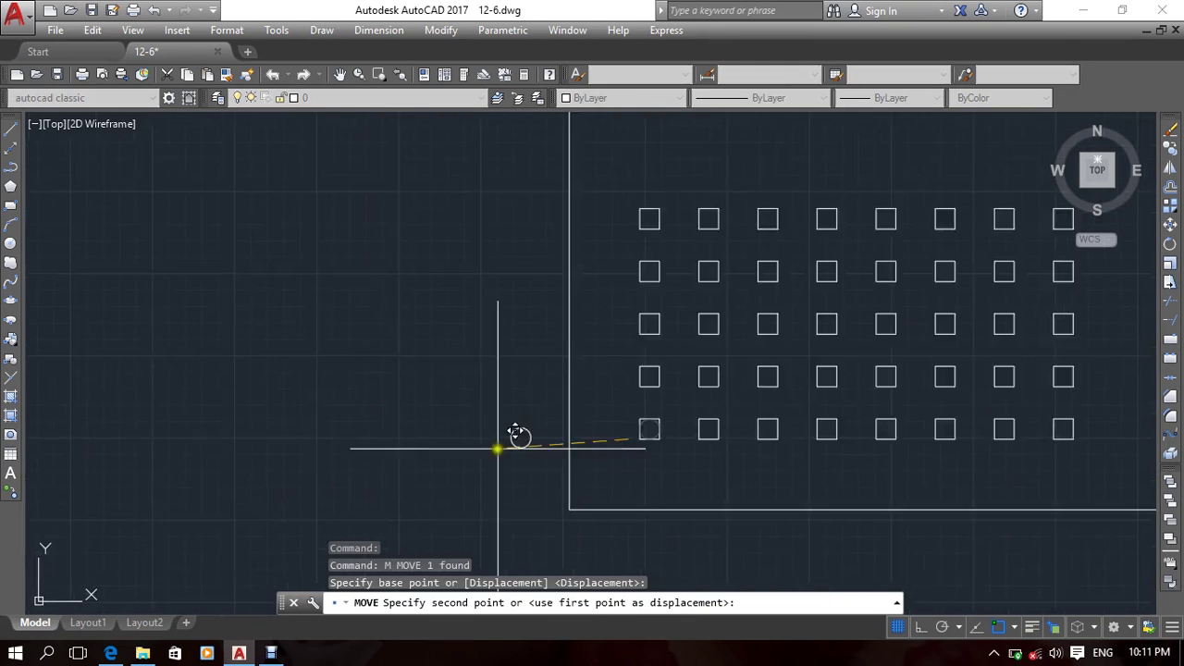
key("Escape")
middle_click_drag(617, 404, 550, 423)
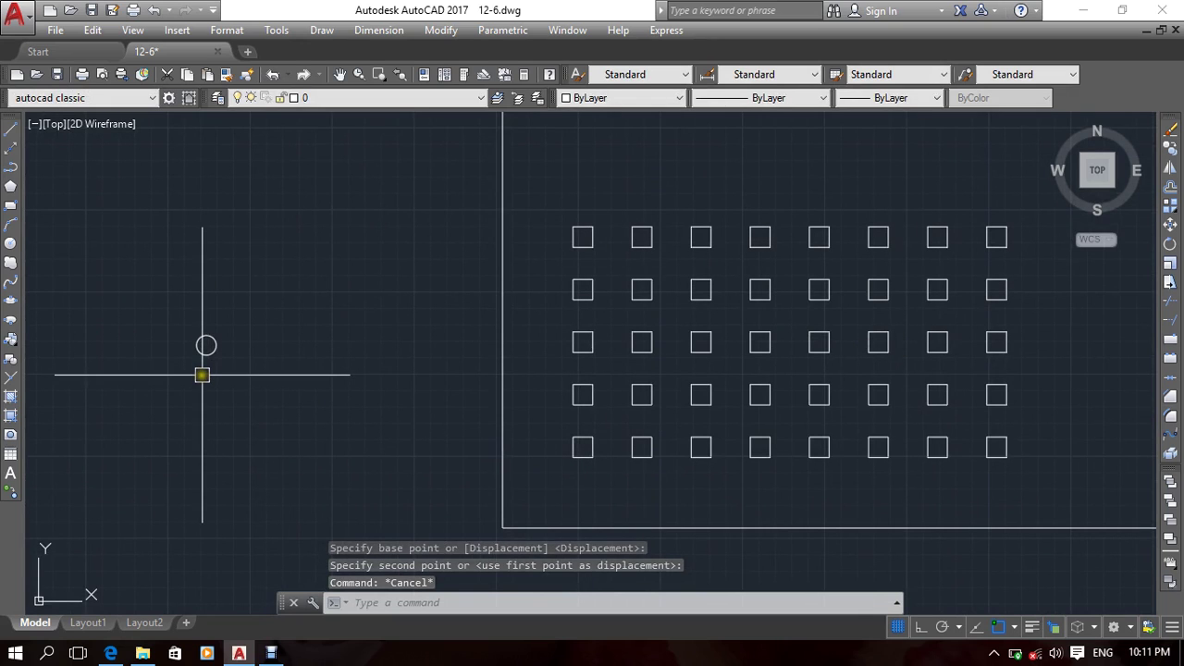
middle_click_drag(415, 345, 343, 341)
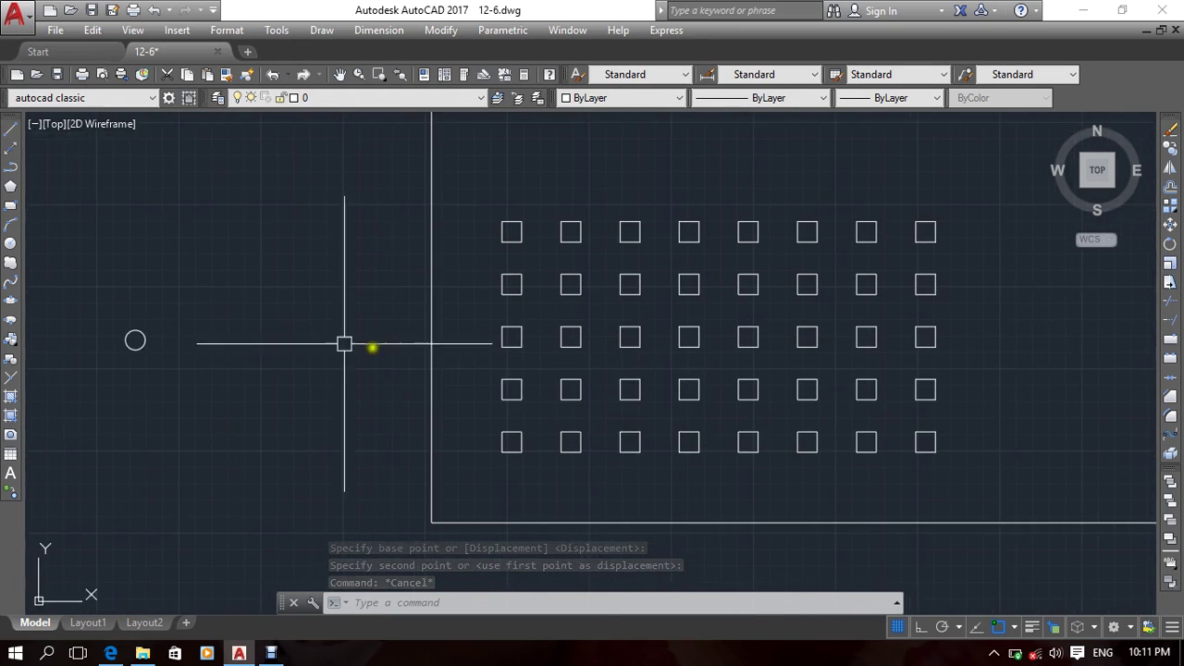
Step: Edit the array with the Replace option, using the separate circle as the replacement object and its centre as the base point
left_click(629, 348)
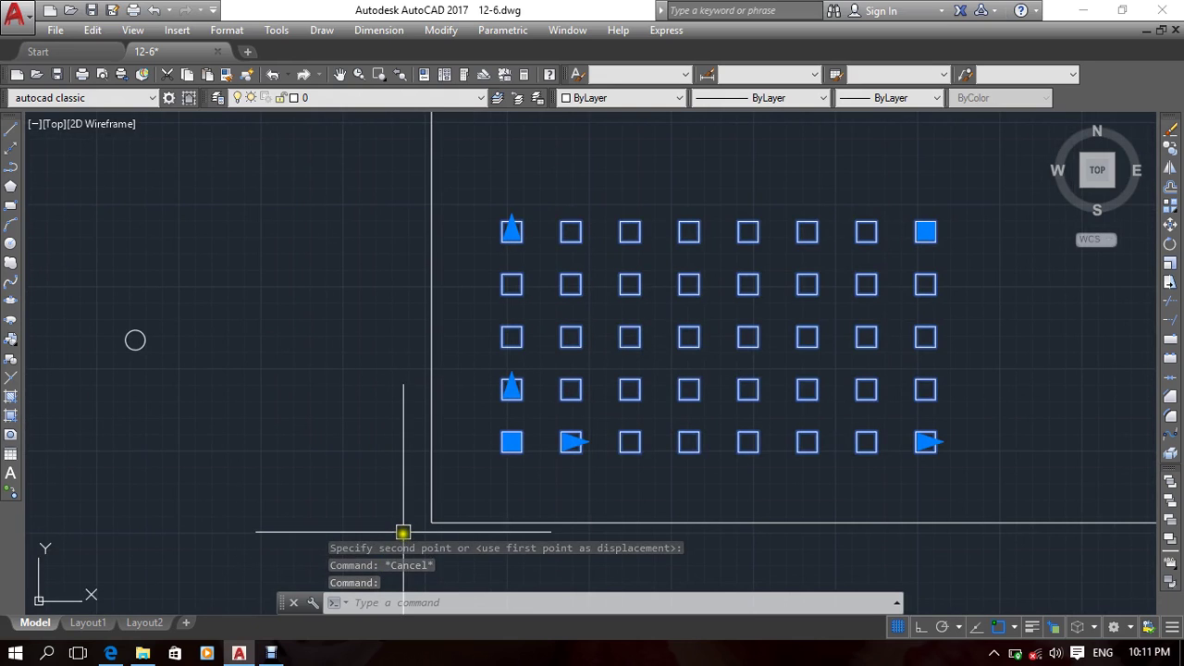
key("Escape")
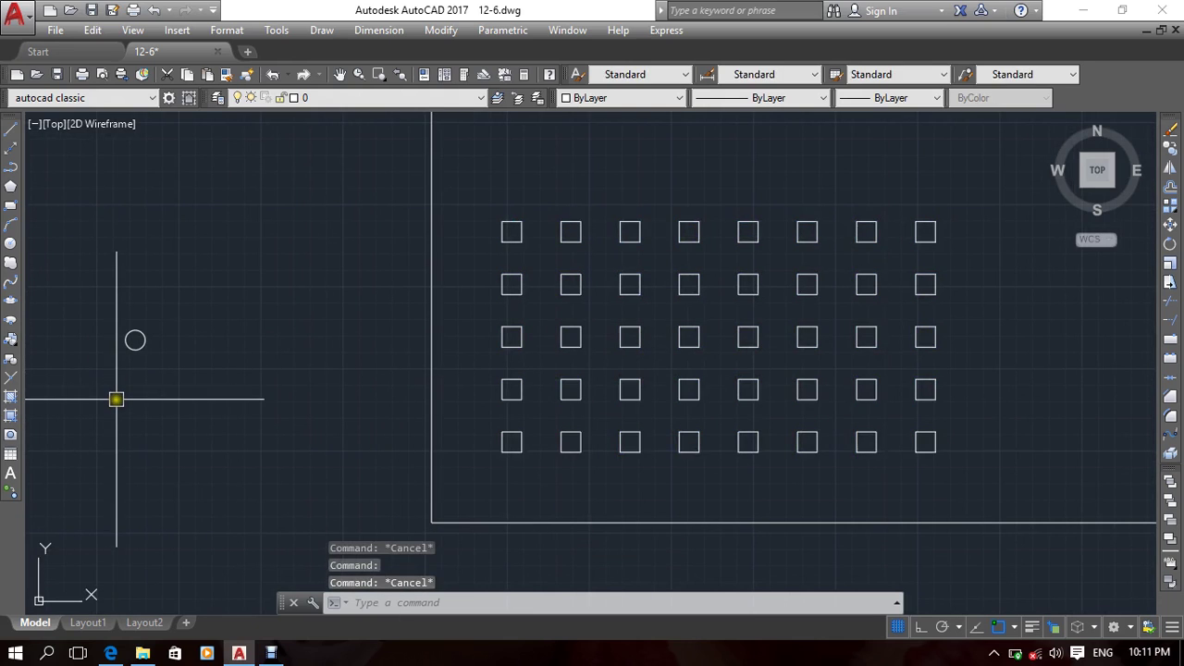
left_click(686, 406)
right_click(602, 353)
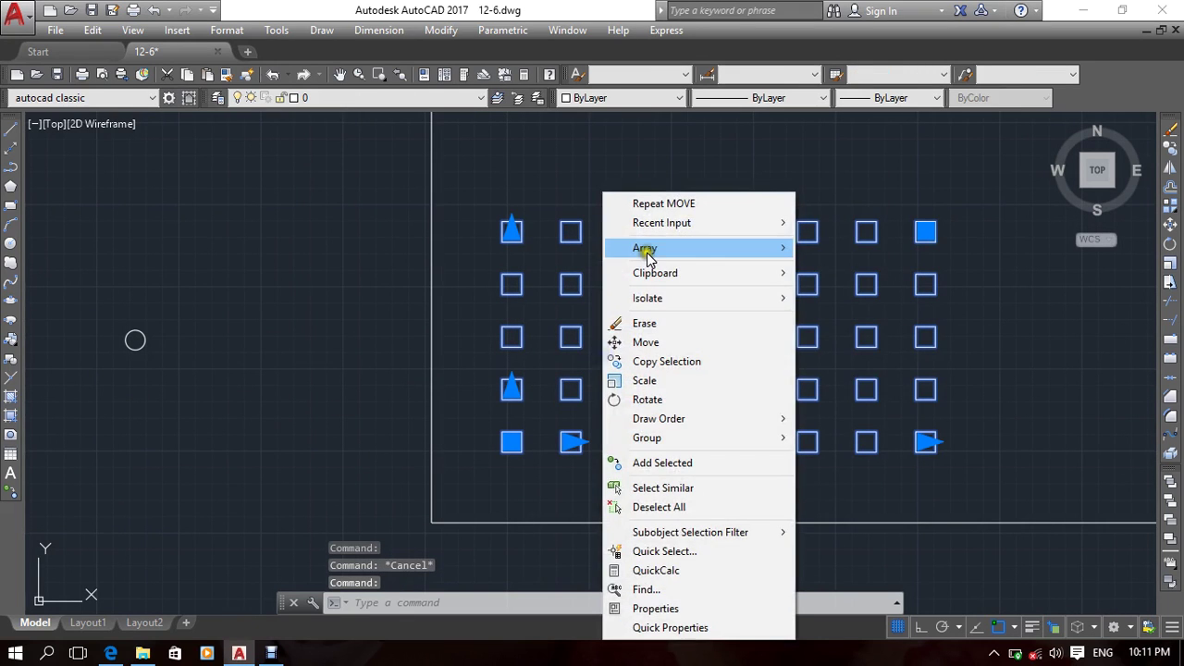
mouse_move(759, 250)
left_click(805, 248)
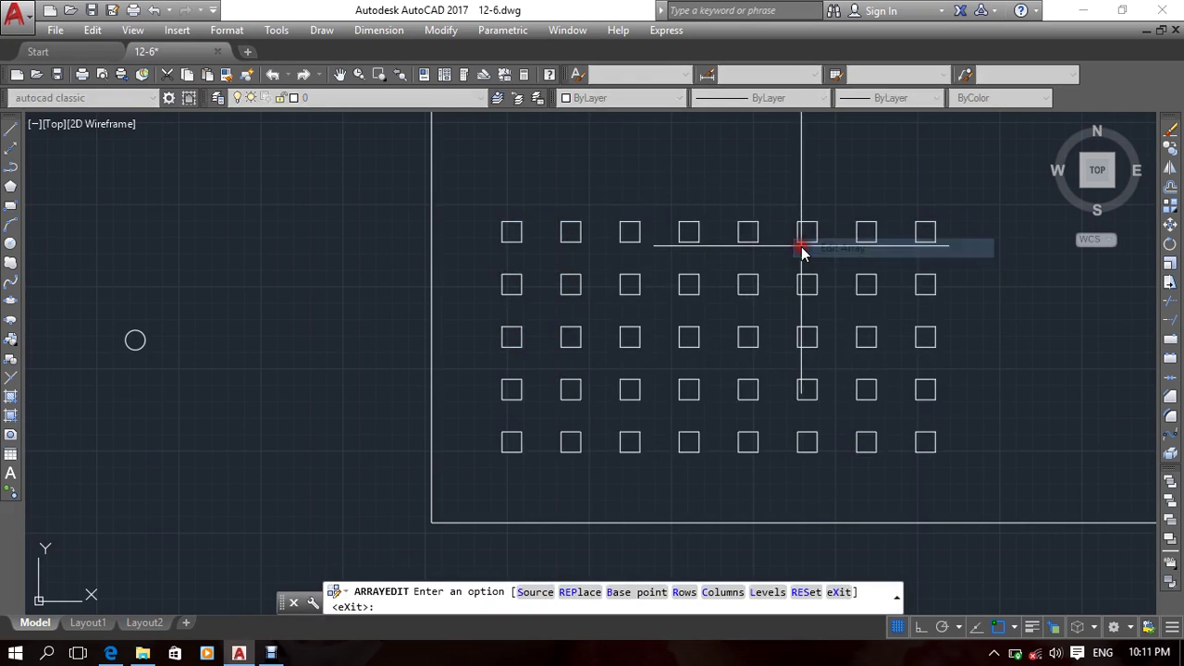
left_click(582, 592)
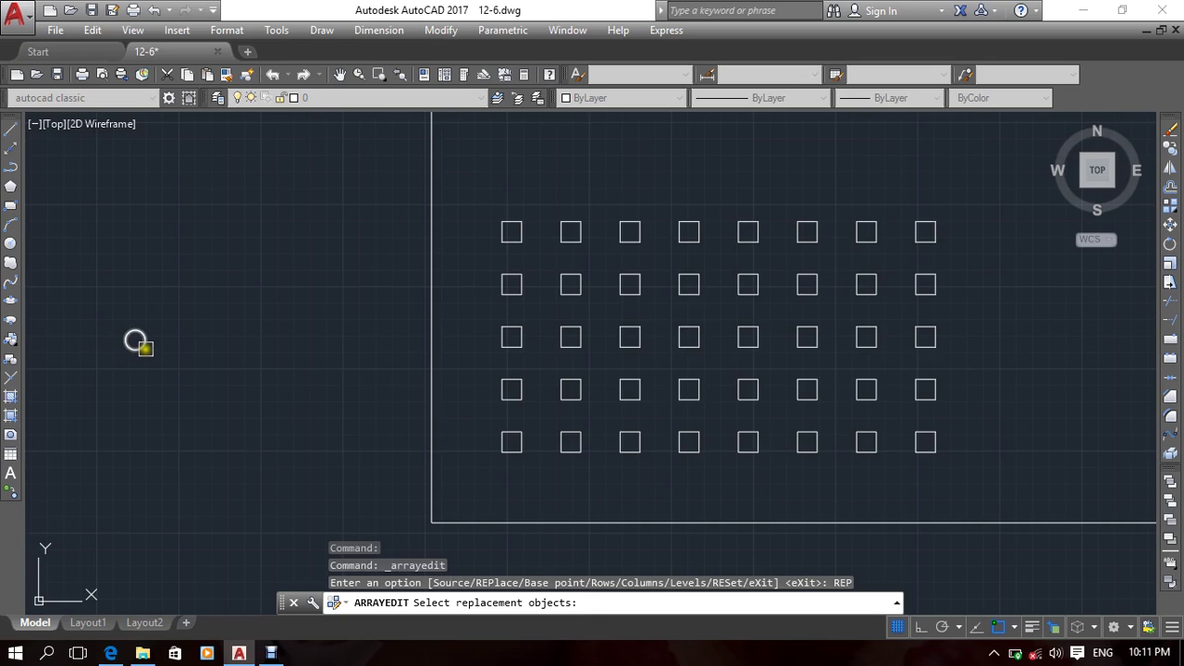
left_click(136, 341)
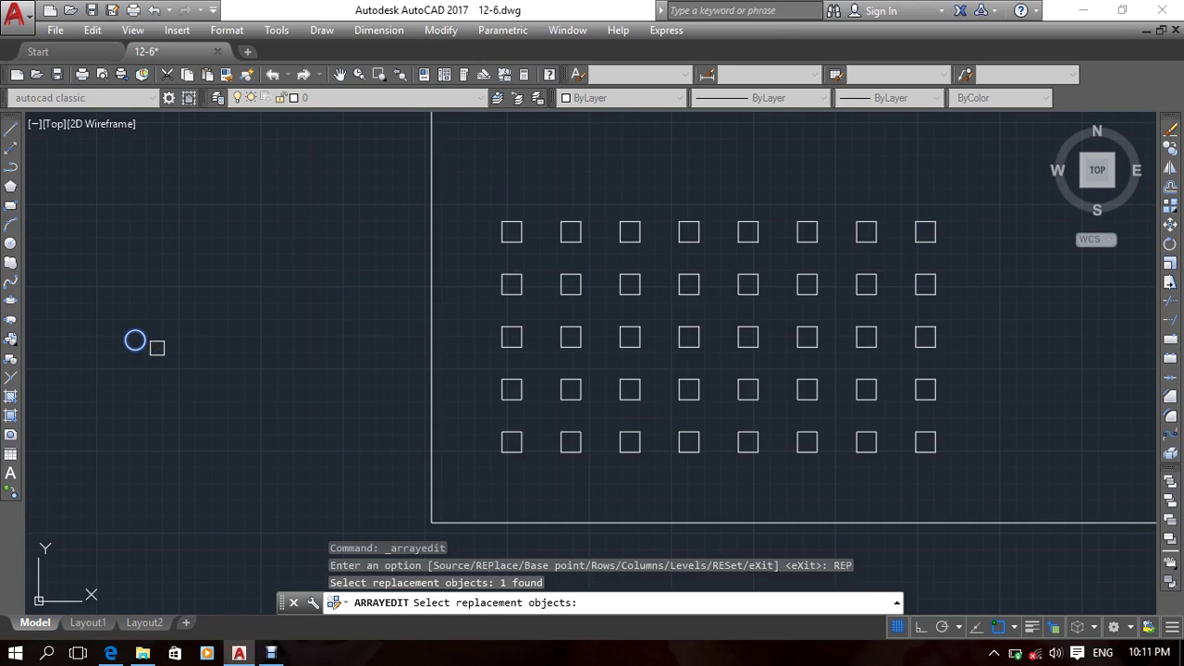
key("Return")
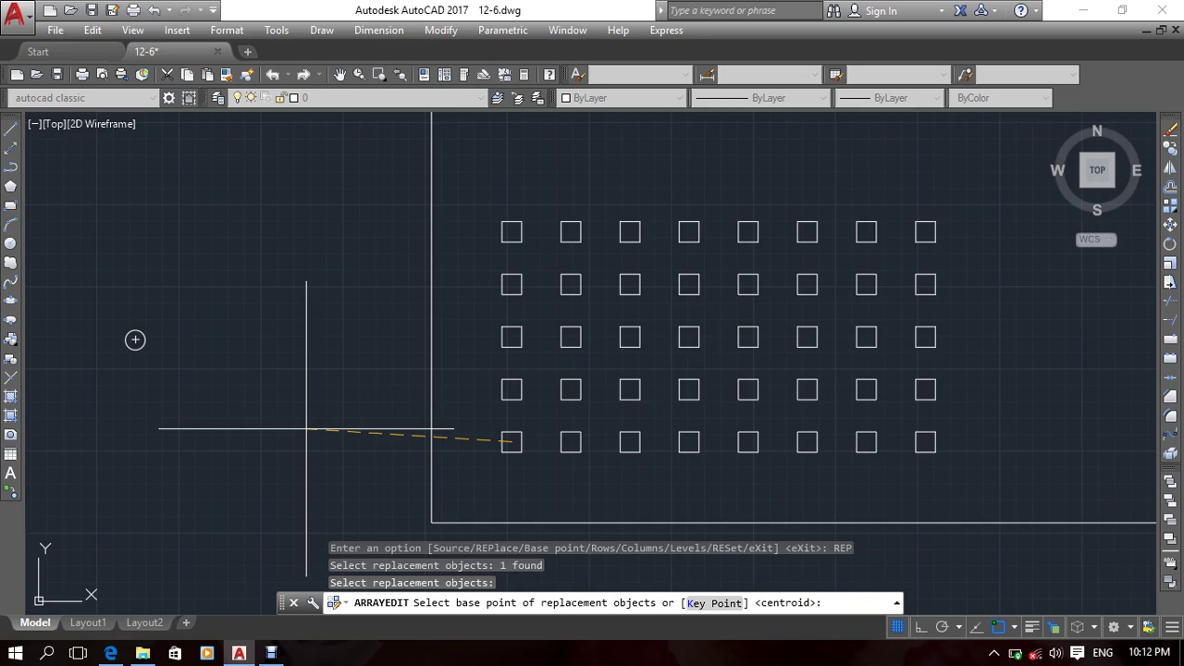
scroll(141, 348, "up", 6)
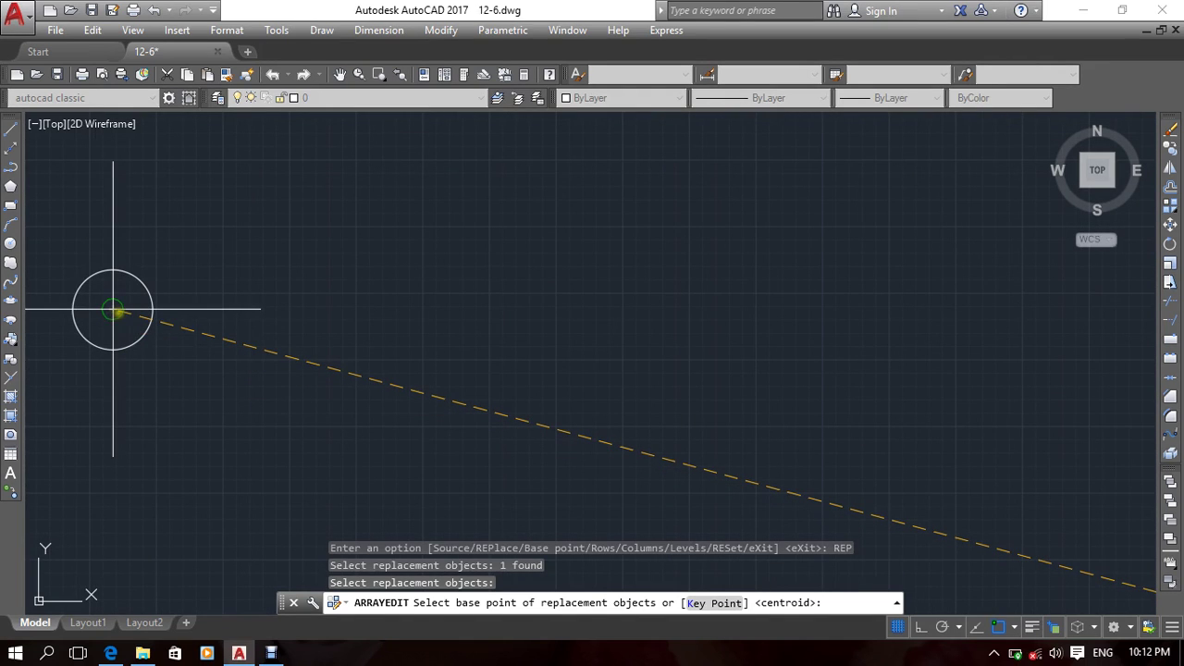
left_click(112, 309)
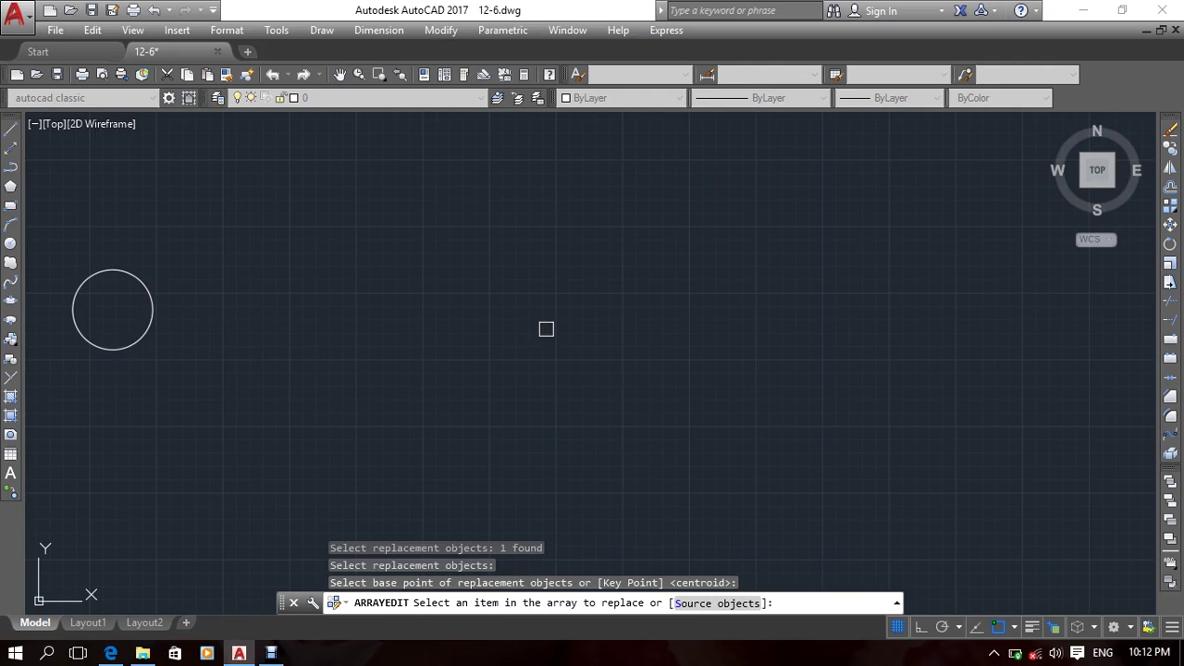
Step: Replace three array squares with the circle: the upper-left corner, the upper-right corner and the fifth item of the middle row
scroll(546, 329, "down", 8)
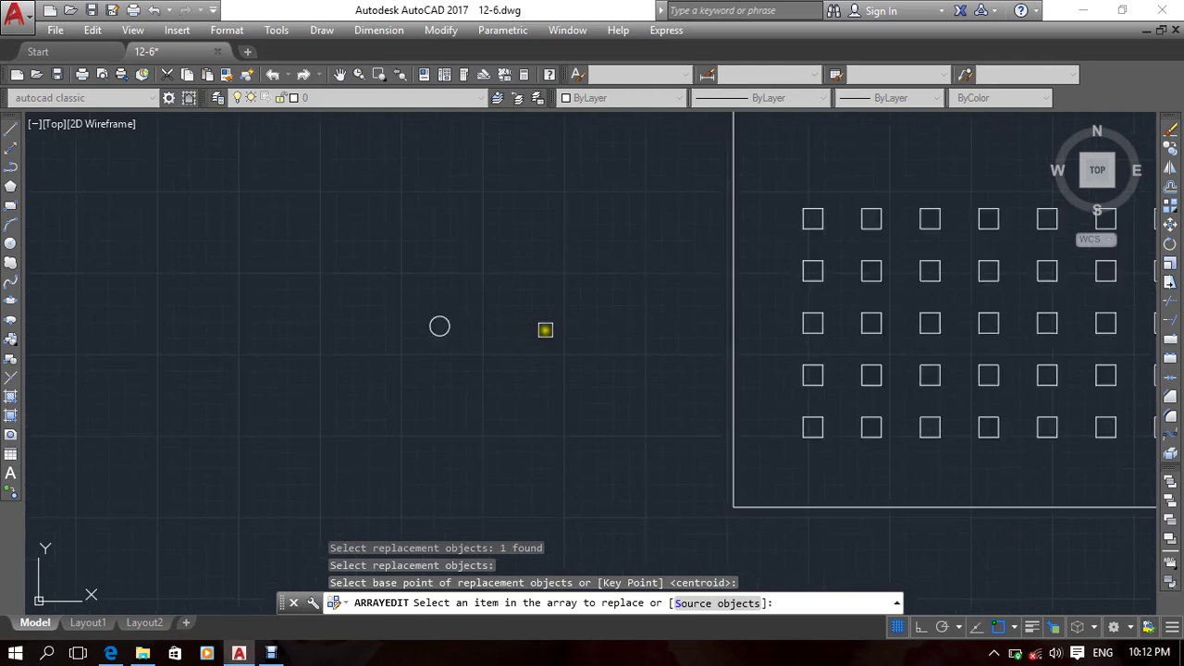
middle_click_drag(587, 330, 476, 360)
scroll(568, 311, "up", 4)
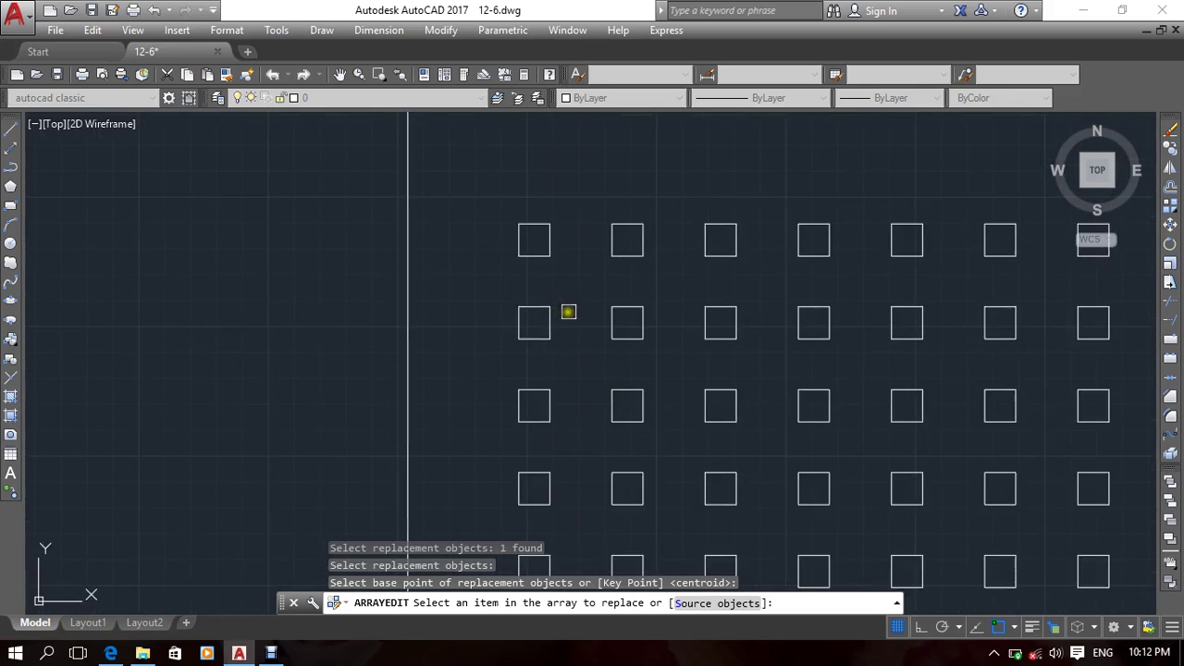
left_click(541, 259)
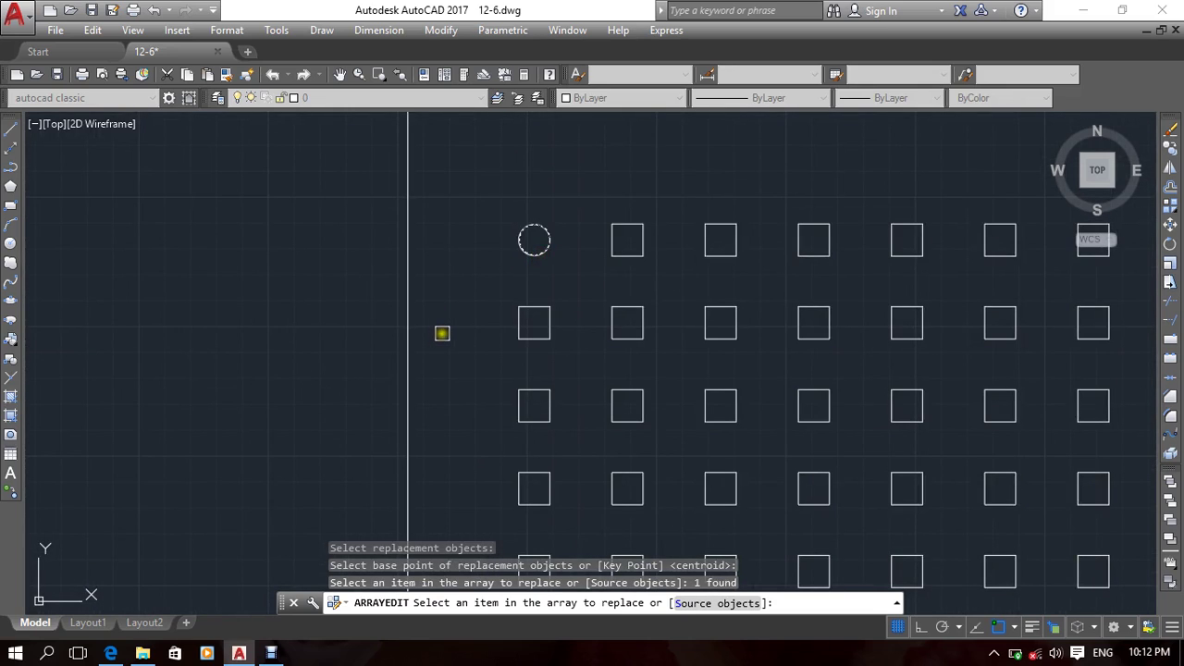
scroll(442, 333, "down", 1)
left_click(907, 277)
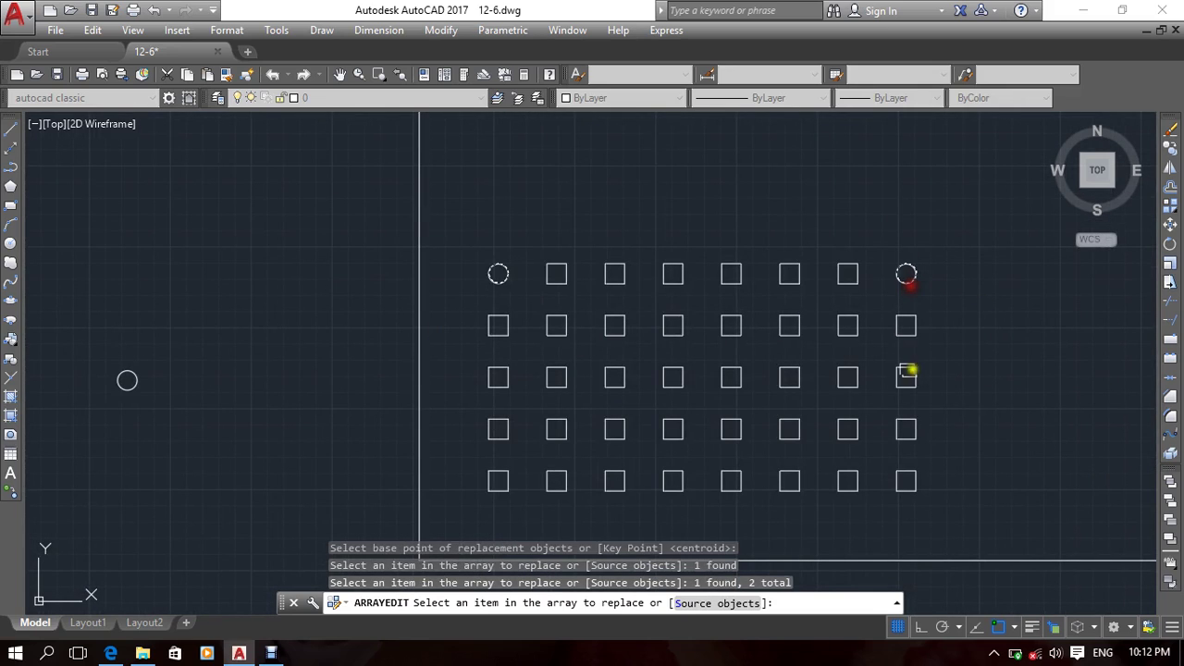
left_click(727, 384)
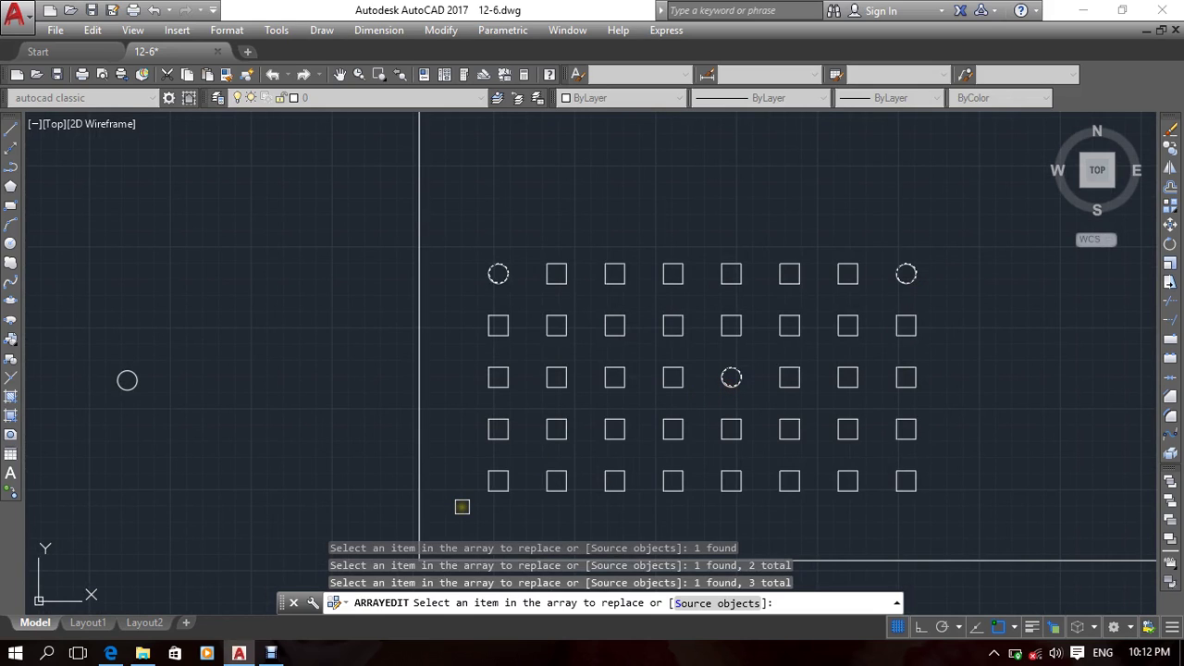
mouse_move(482, 453)
middle_mouse_down()
mouse_move(494, 407)
mouse_move(525, 423)
middle_mouse_up()
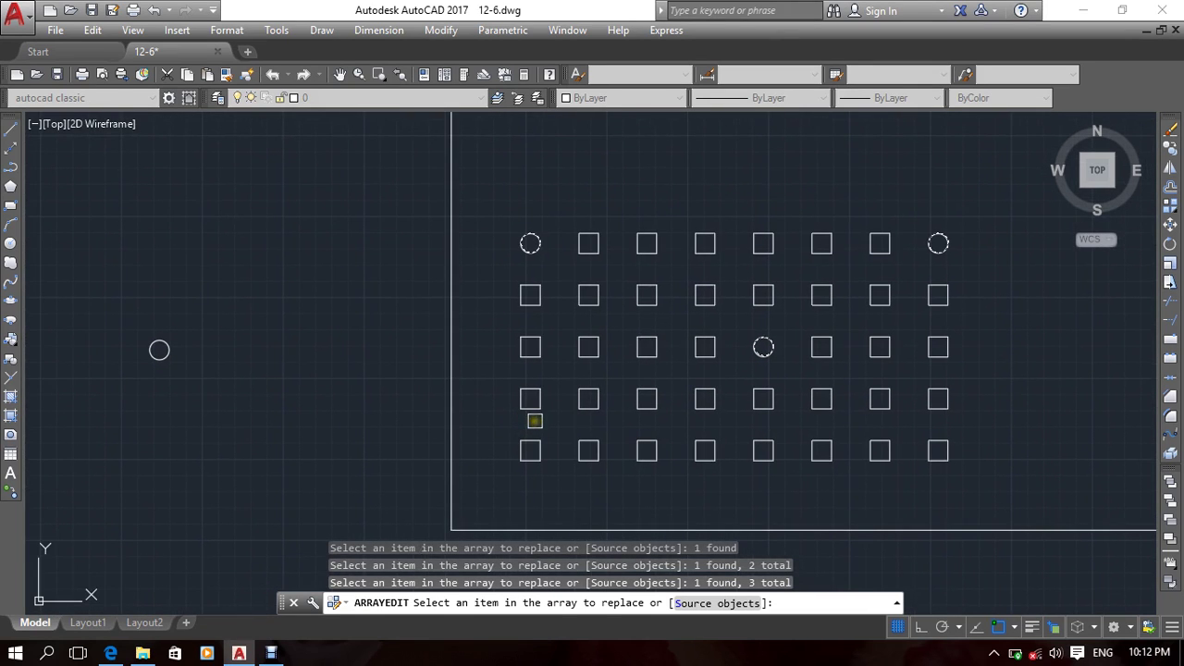
key("Return")
Step: Use the array's Levels option, accepting 1 level and a level distance of 10
middle_click_drag(426, 397, 377, 391)
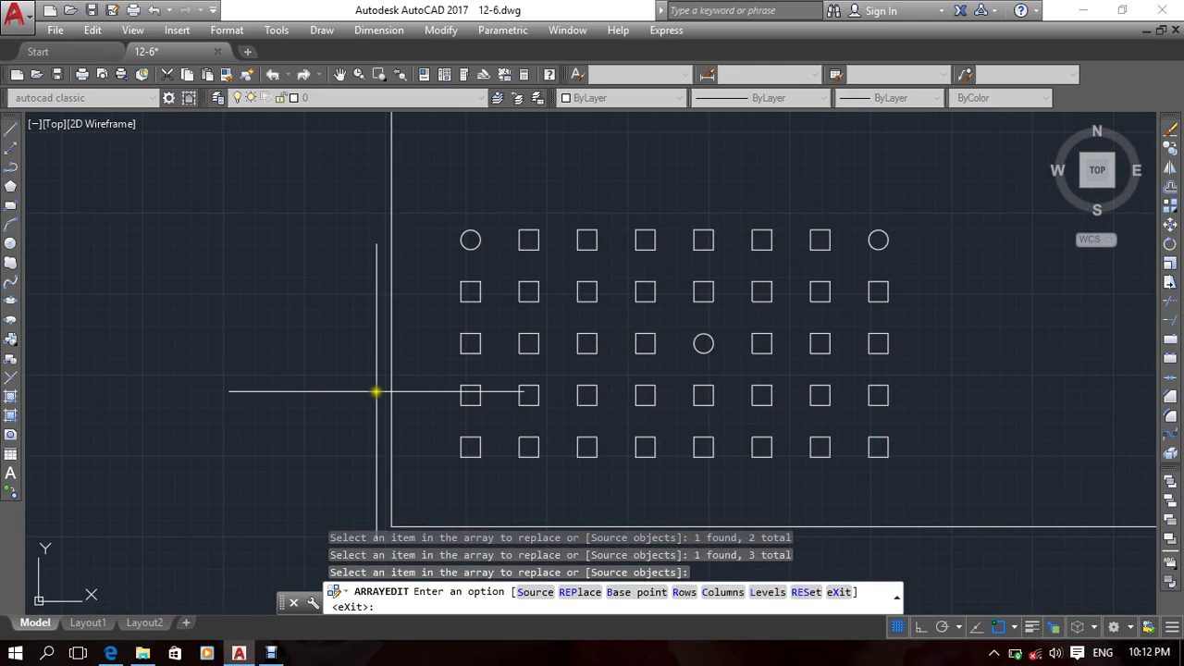
middle_click_drag(418, 313, 426, 321)
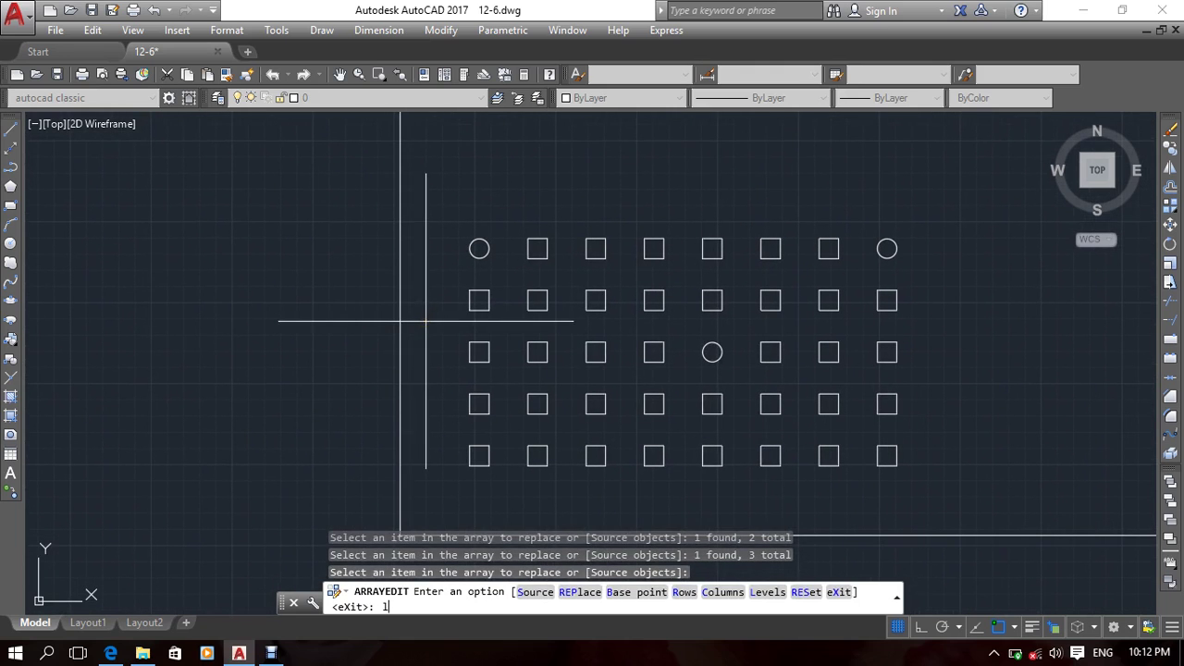
type("l")
key("Return")
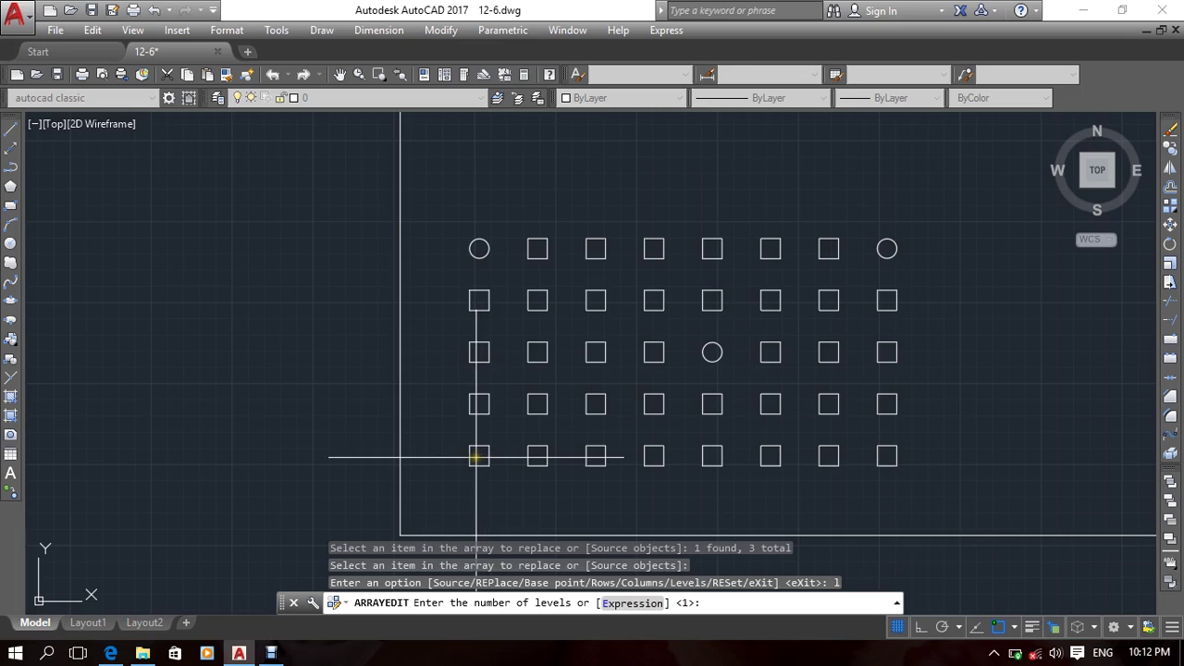
scroll(448, 231, "up", 4)
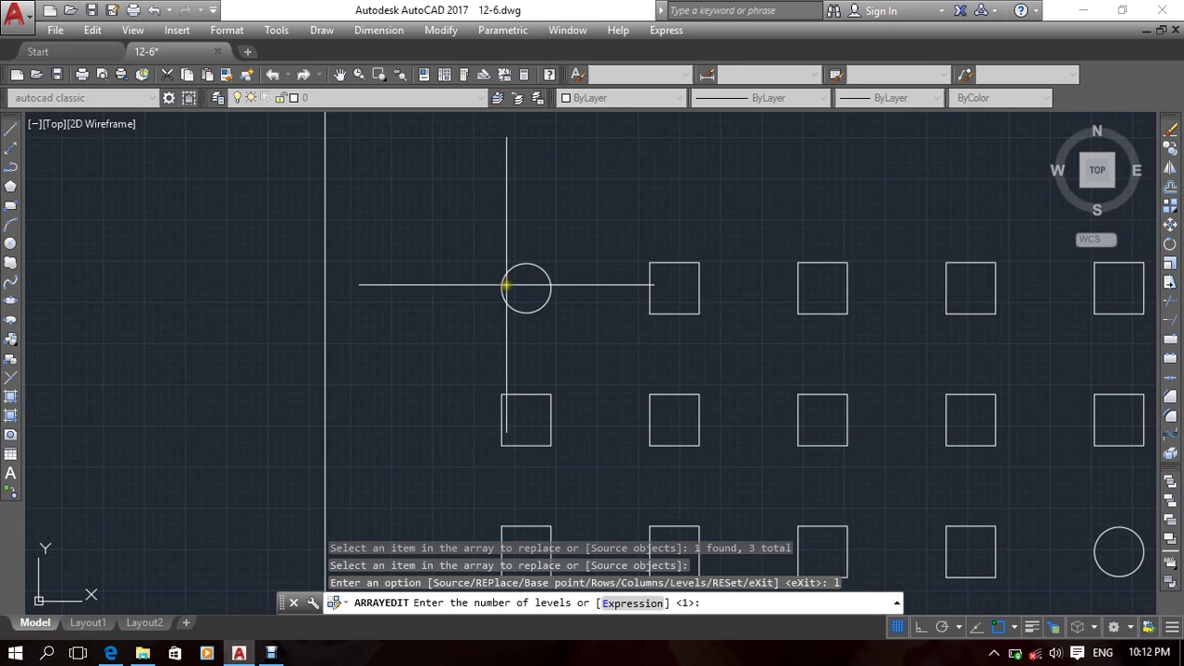
scroll(506, 285, "down", 8)
mouse_move(506, 285)
middle_mouse_down()
mouse_move(440, 248)
mouse_move(477, 325)
mouse_move(523, 336)
middle_mouse_up()
scroll(461, 284, "up", 4)
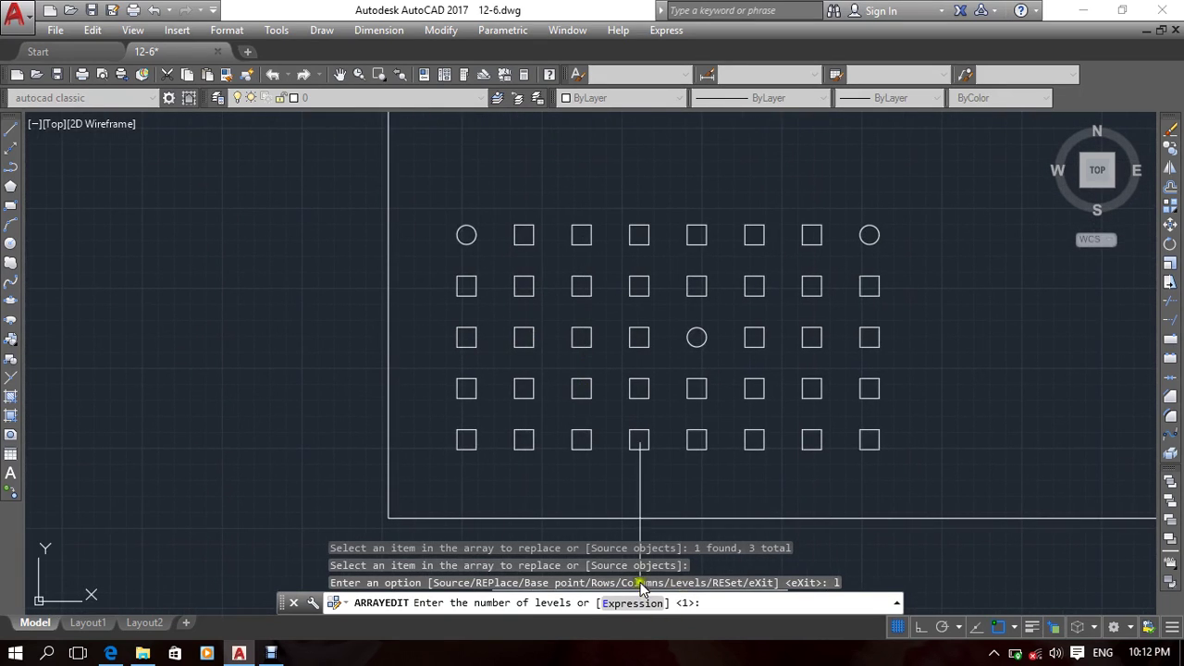
key("Return")
key("Return")
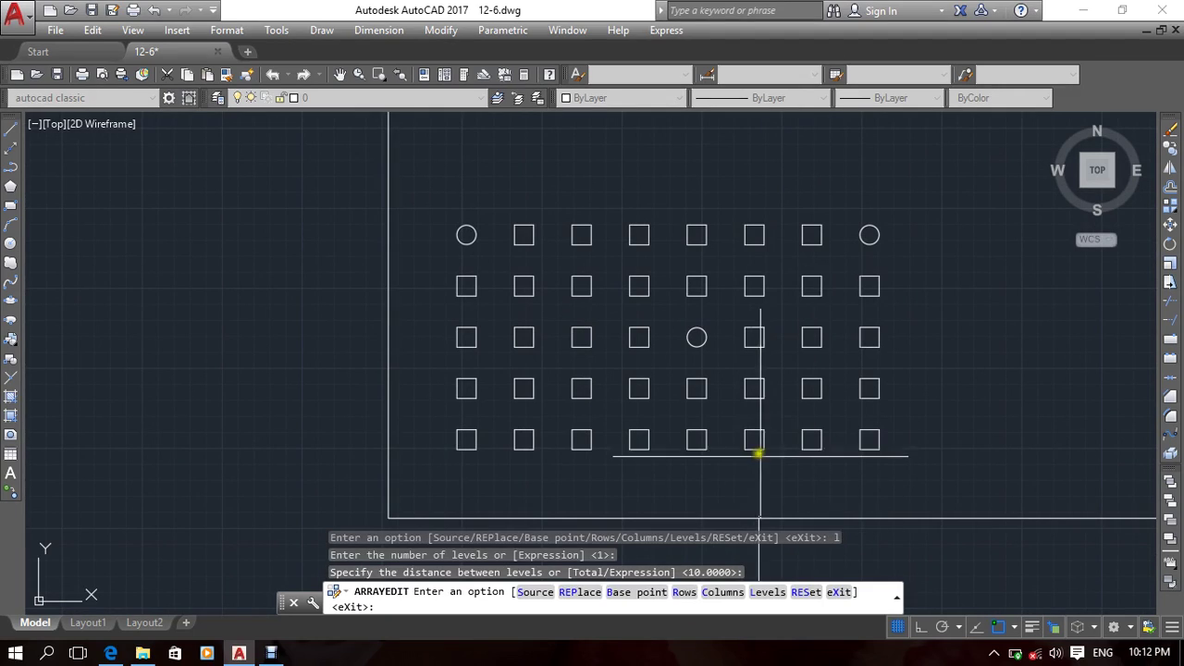
Step: Reset the array to restore its replaced squares and exit array editing
left_click(806, 593)
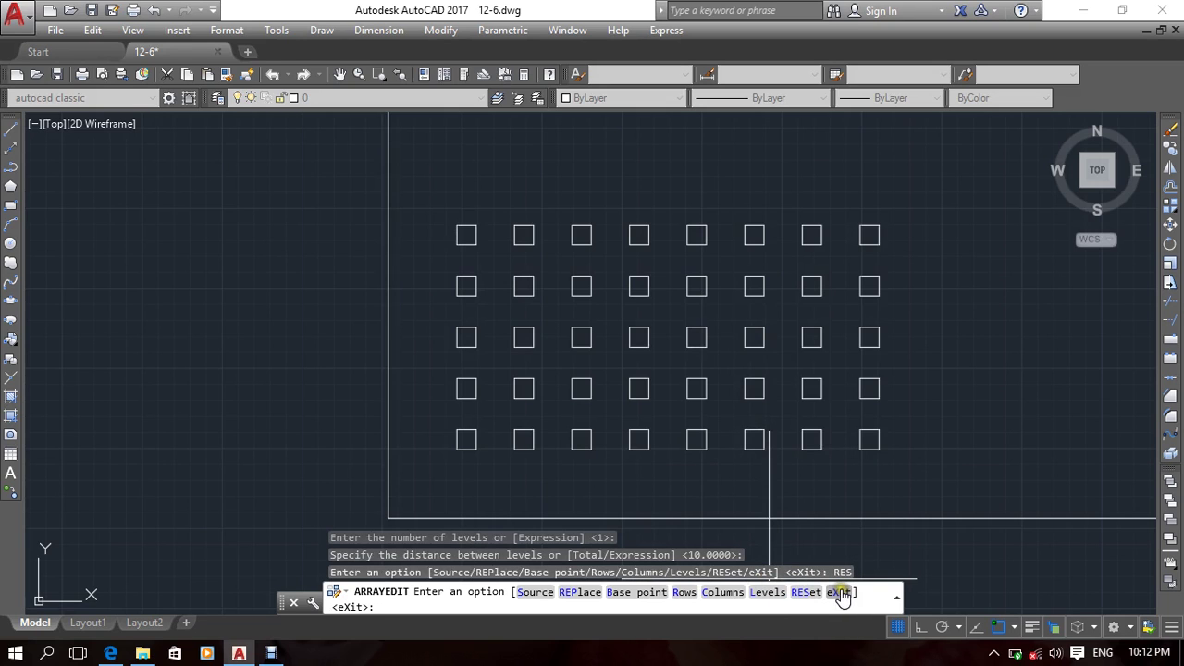
left_click(842, 594)
Step: Erase the whole array of squares inside the large rectangle
scroll(658, 343, "down", 2)
left_click(686, 376)
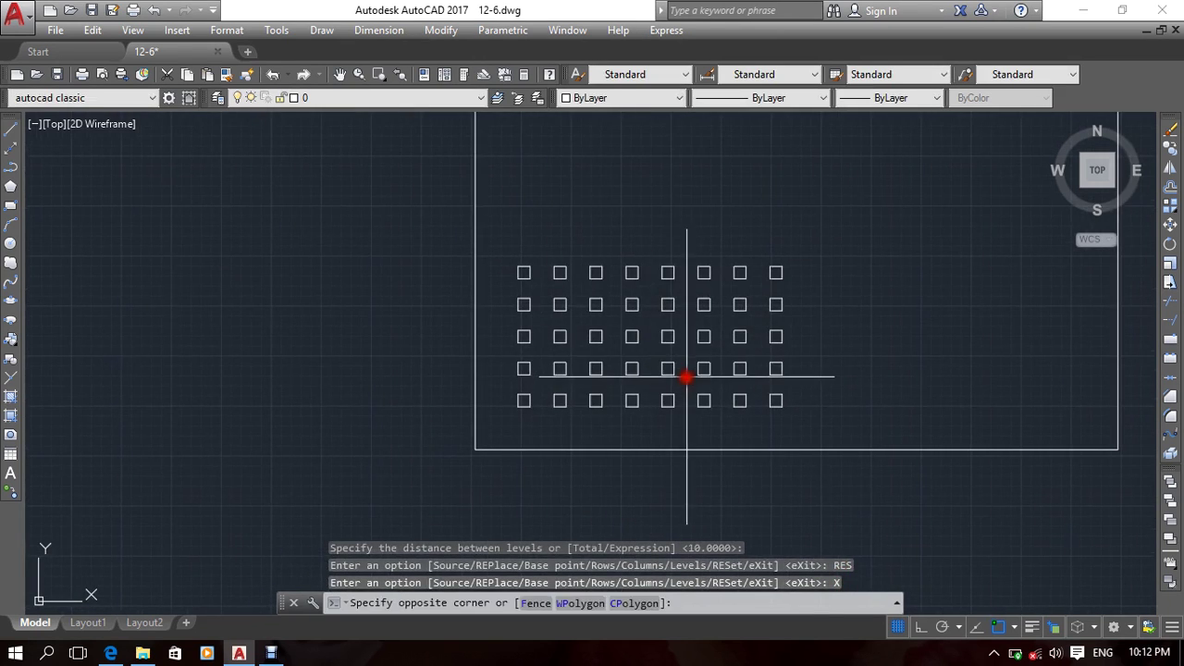
left_click(635, 343)
scroll(649, 356, "up", 2)
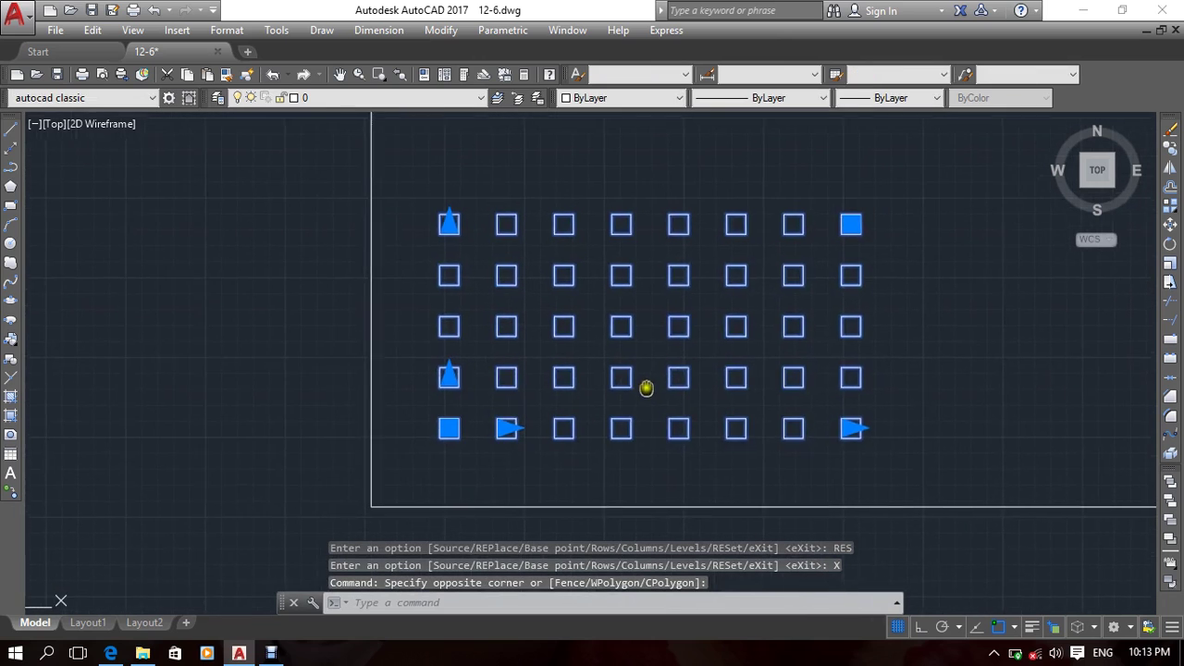
scroll(791, 407, "down", 4)
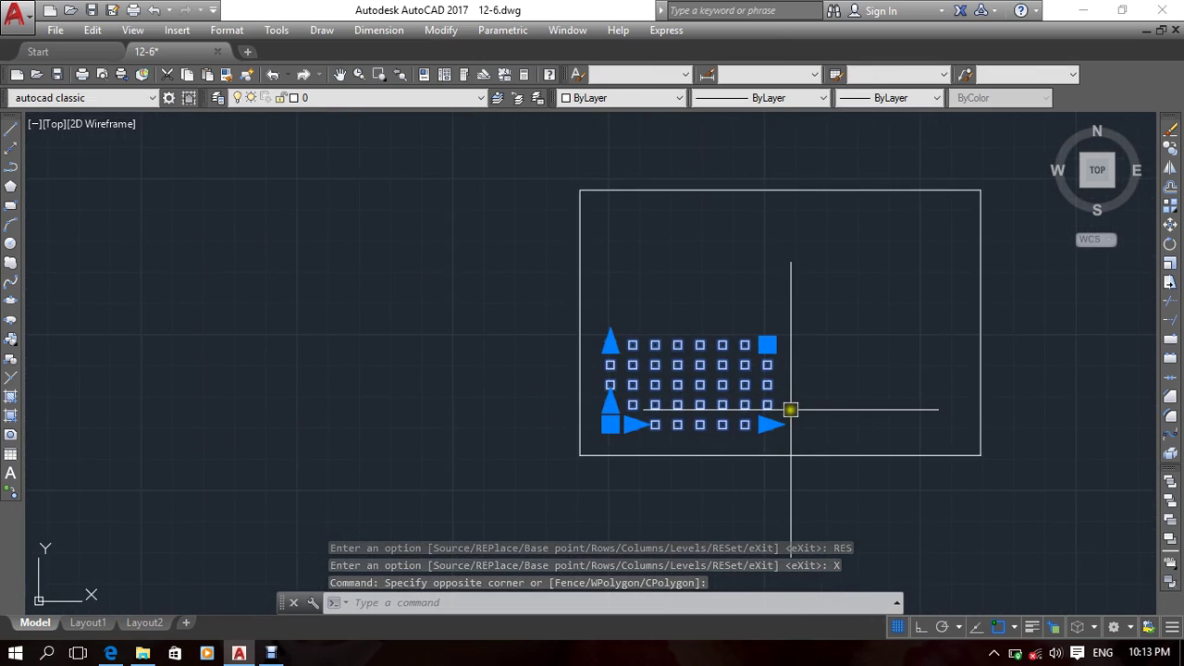
key("Delete")
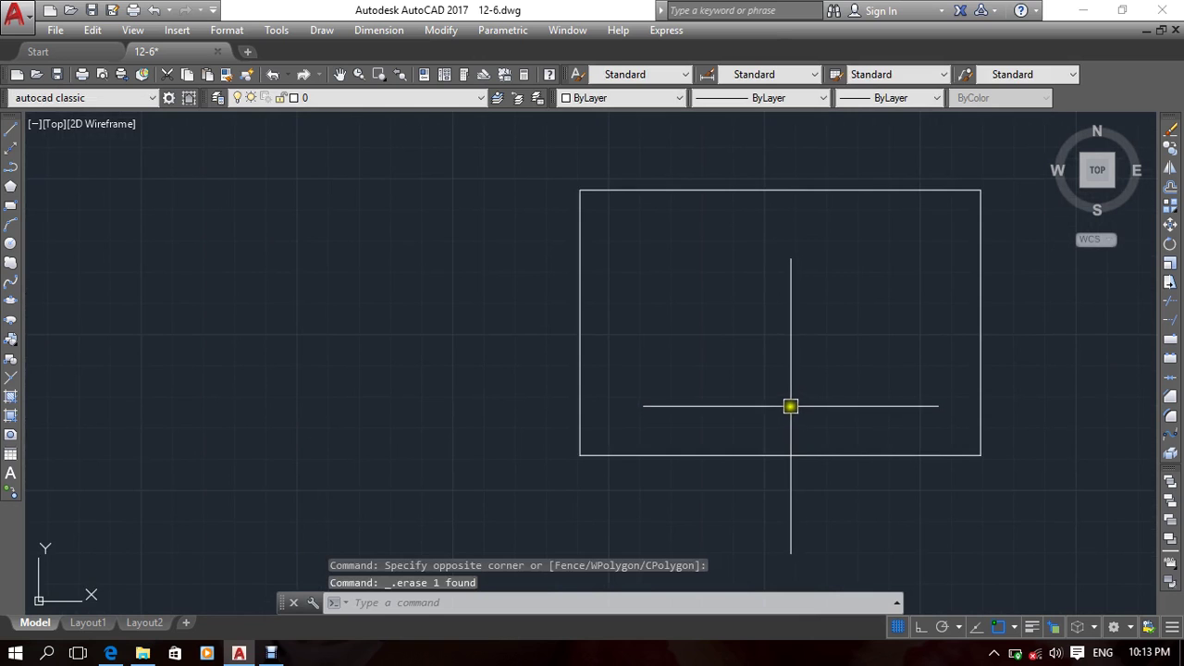
Step: Erase the large empty rectangle beside the flange views
scroll(549, 357, "down", 5)
scroll(567, 371, "up", 2)
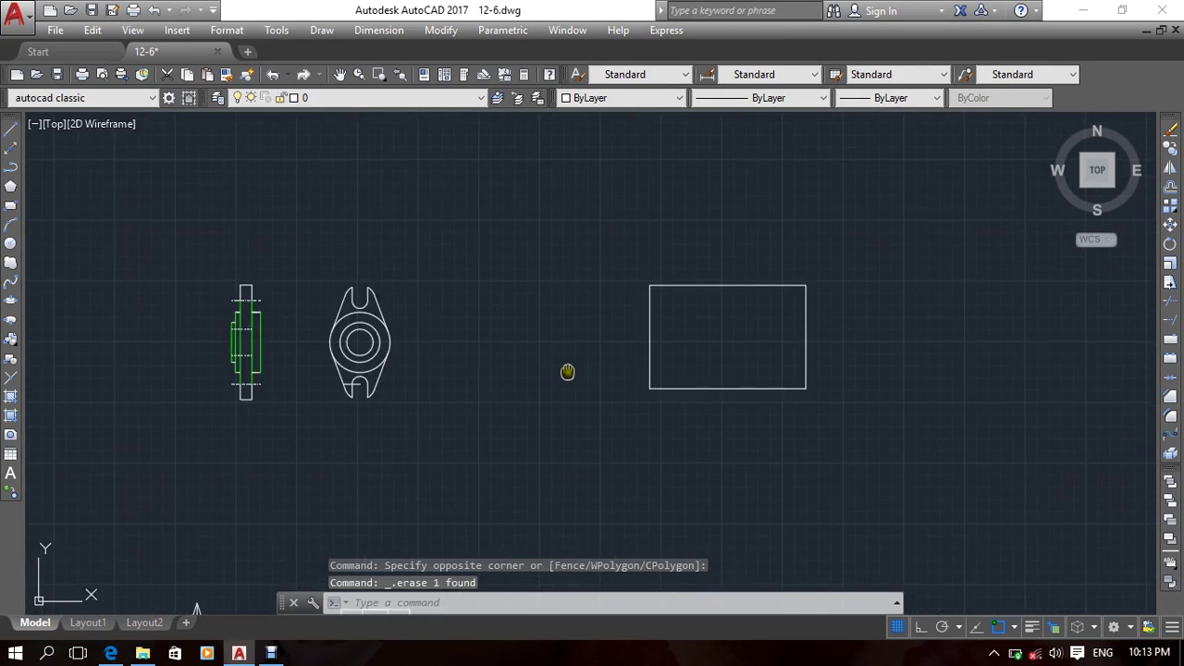
middle_click_drag(568, 372, 519, 369)
scroll(520, 369, "down", 2)
scroll(643, 407, "up", 2)
middle_click_drag(648, 409, 613, 394)
left_click(706, 185)
left_click(421, 398)
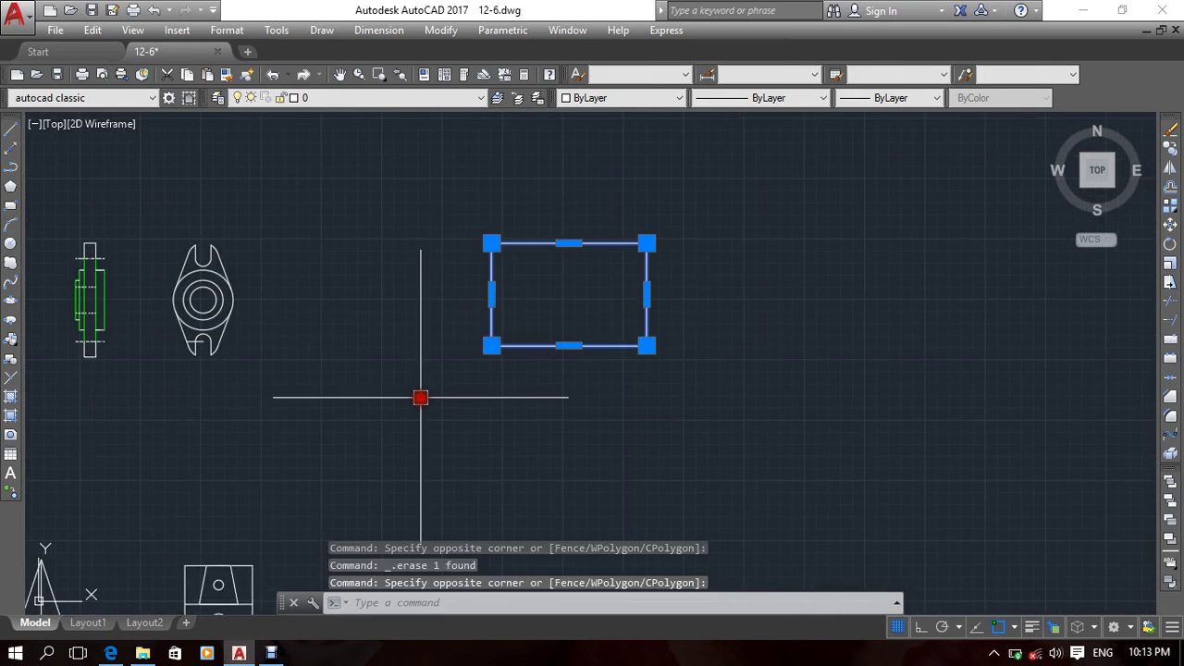
key("Delete")
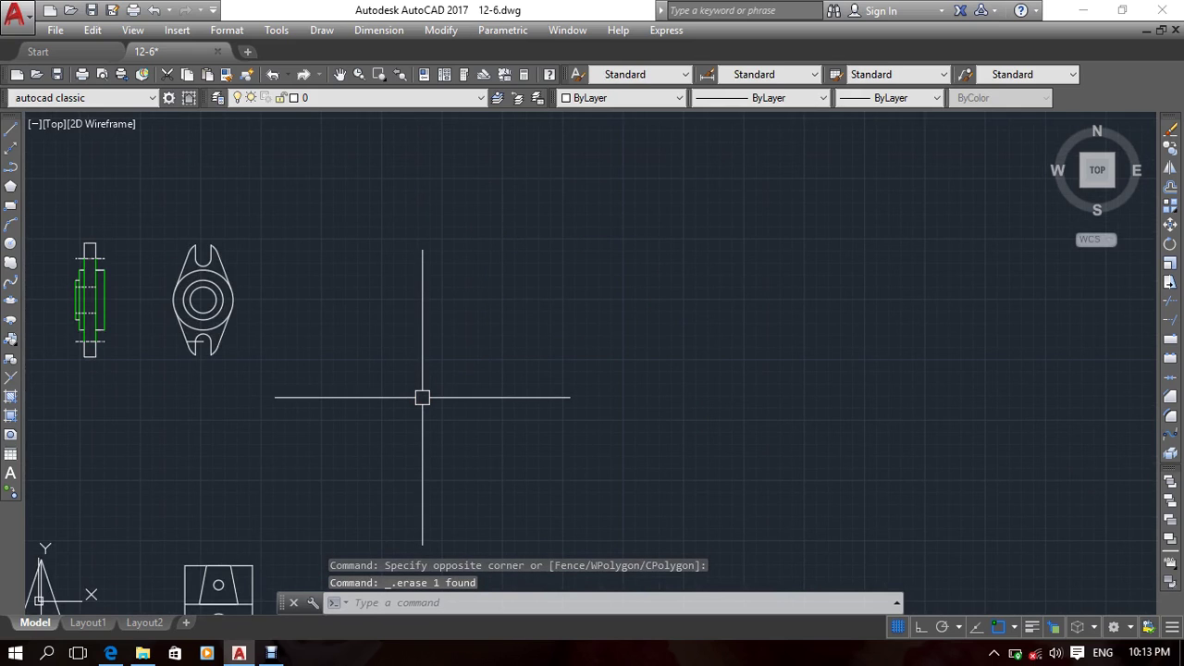
Step: Draw a large circle in the empty area to the right of the flange views, above the row of part drawings
scroll(502, 463, "down", 2)
middle_click_drag(497, 449, 563, 307)
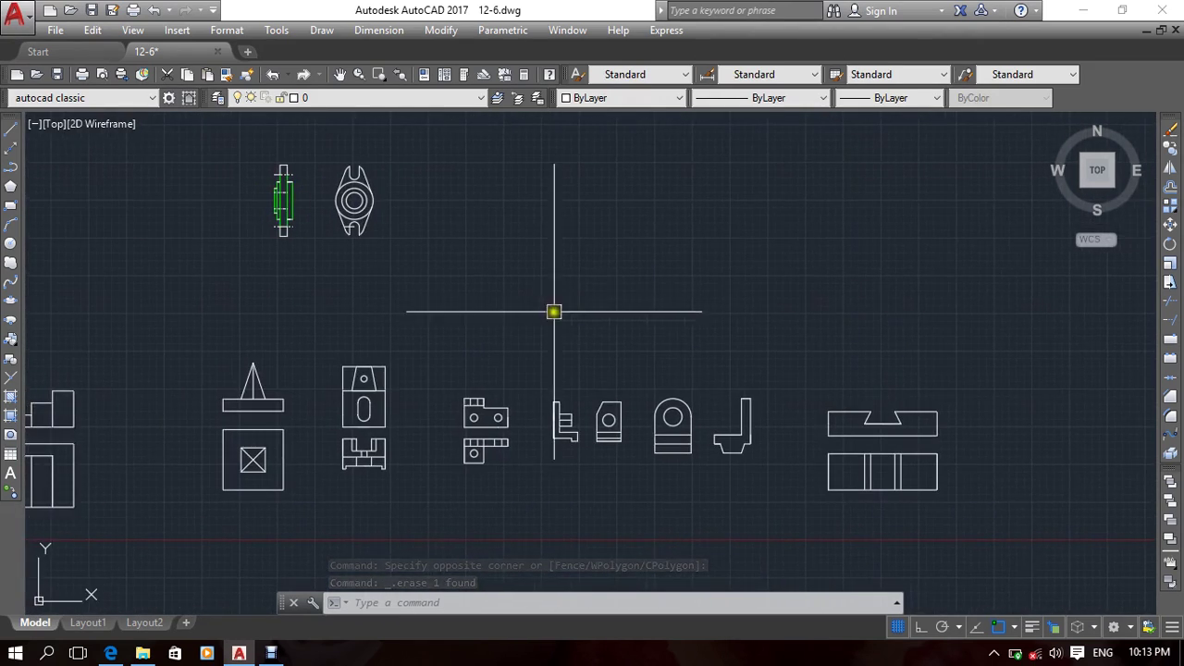
middle_click_drag(500, 329, 534, 359)
mouse_move(480, 394)
middle_mouse_down()
mouse_move(688, 331)
mouse_move(638, 330)
mouse_move(512, 412)
middle_mouse_up()
left_click(11, 243)
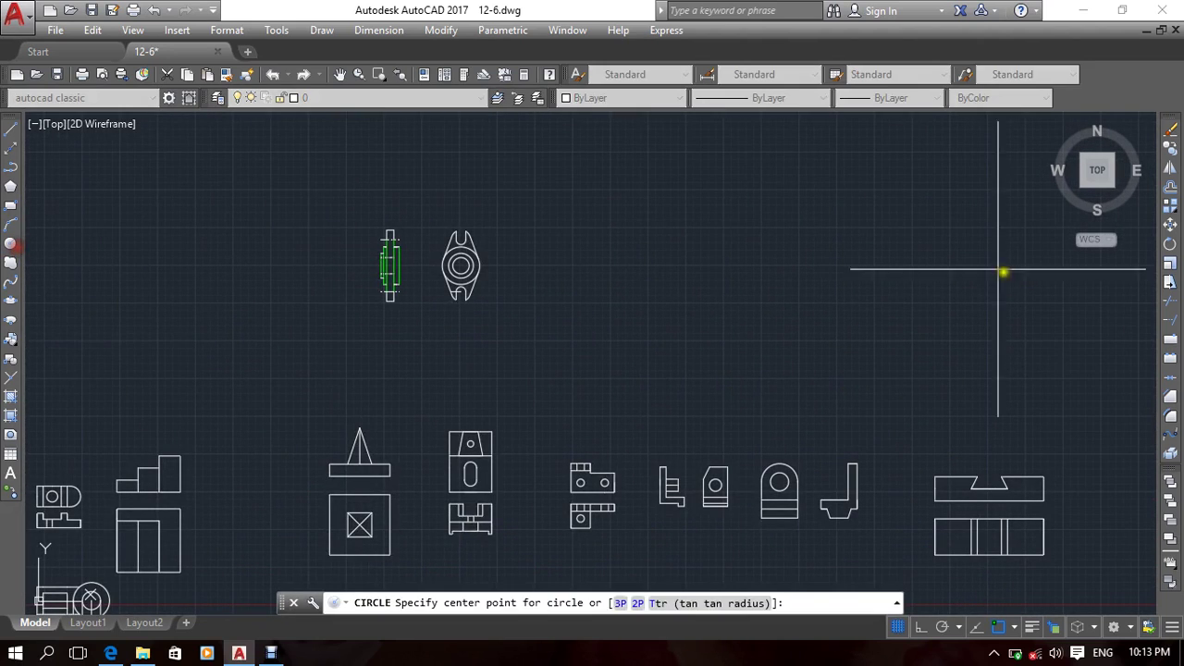
left_click(770, 270)
left_click(827, 294)
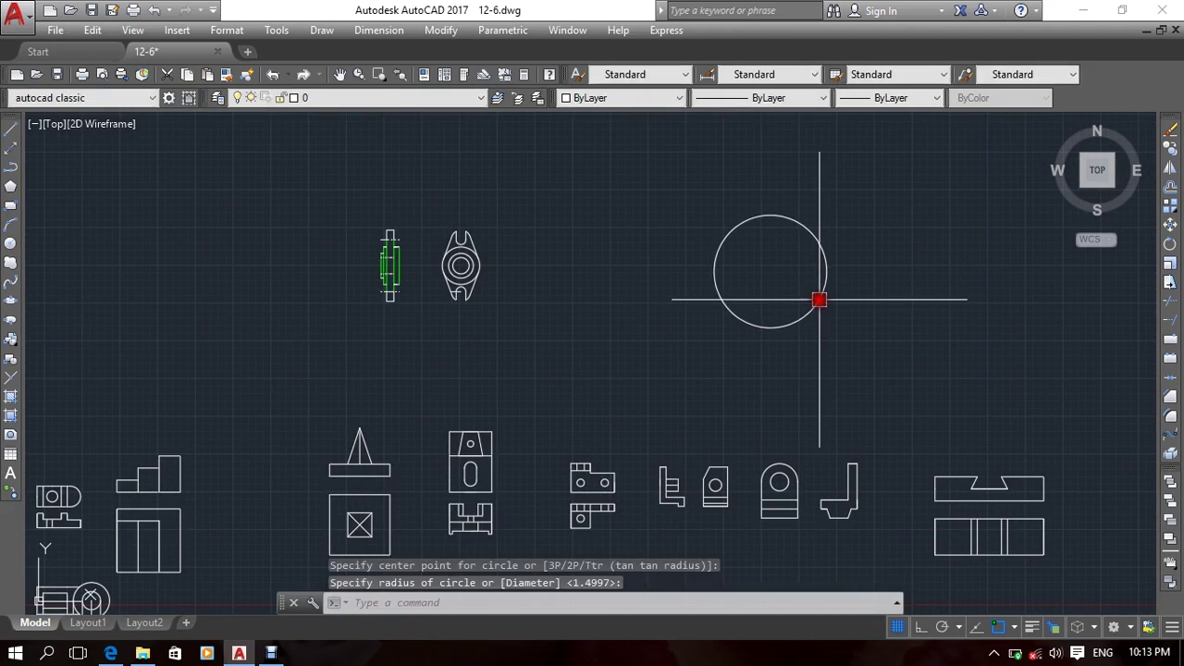
Step: Draw a small horizontal rectangle inside the large circle, just below its uppermost point
scroll(820, 279, "up", 2)
middle_click_drag(777, 299, 695, 330)
scroll(690, 323, "down", 4)
scroll(688, 323, "up", 4)
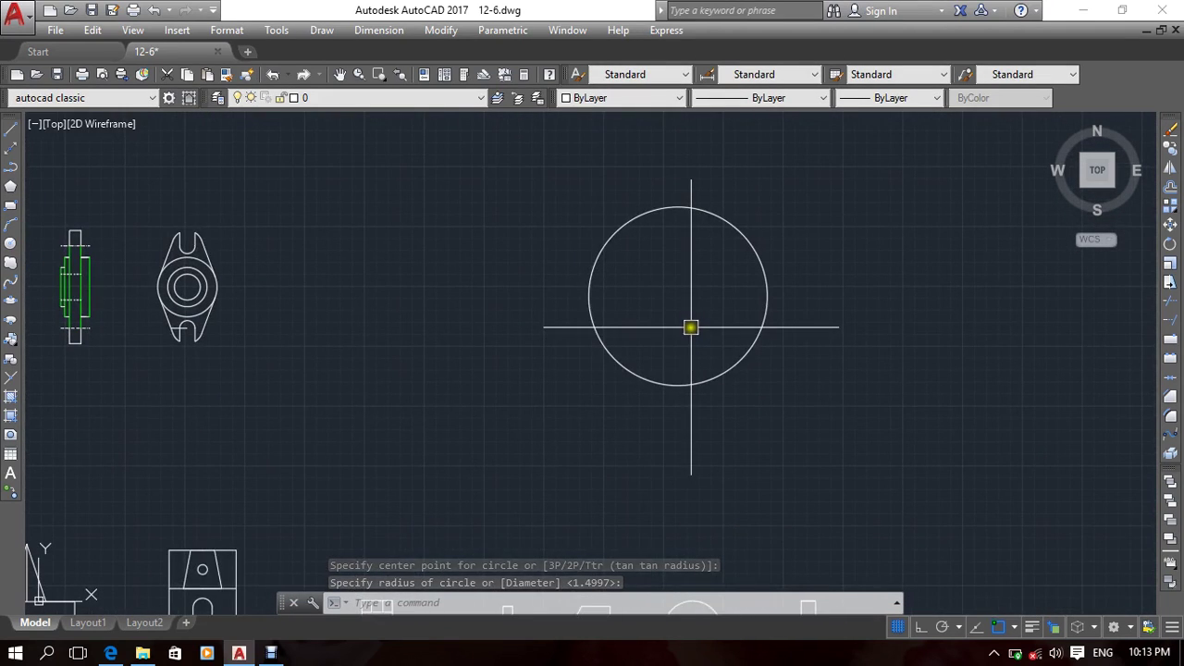
type("rec")
key("Return")
scroll(670, 240, "up", 6)
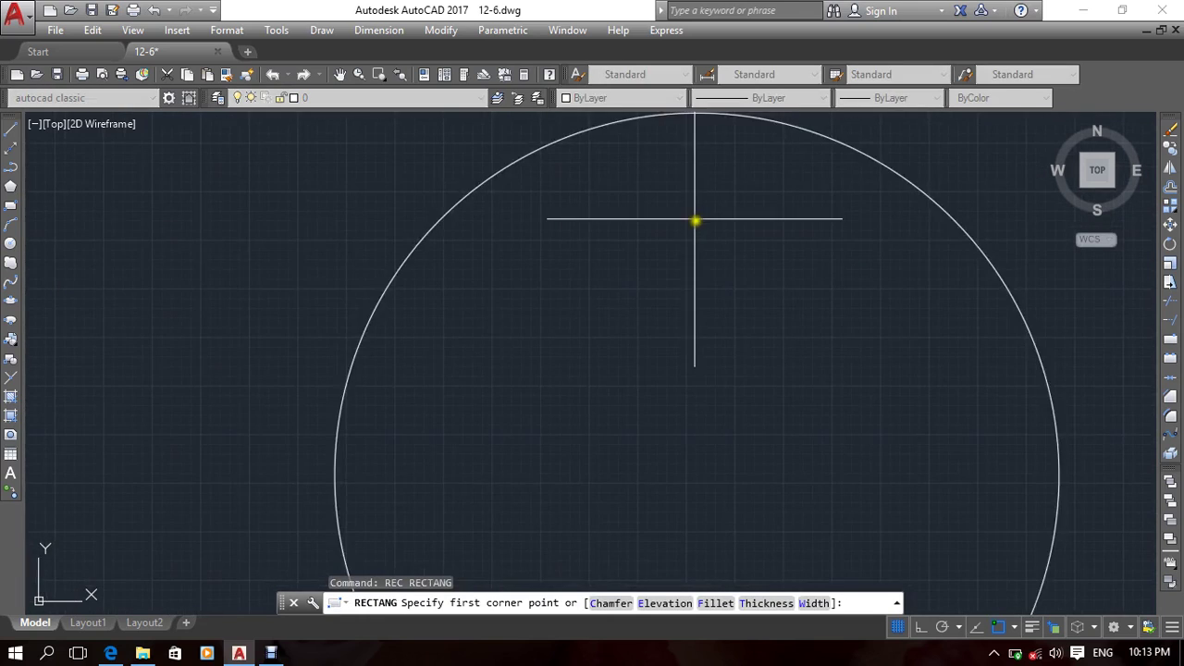
middle_click_drag(689, 198, 601, 259)
left_click(640, 241)
left_click(712, 277)
Step: Draw a vertical line from the large circle's centre upward past the circle, with Ortho mode on
type("l")
key("Return")
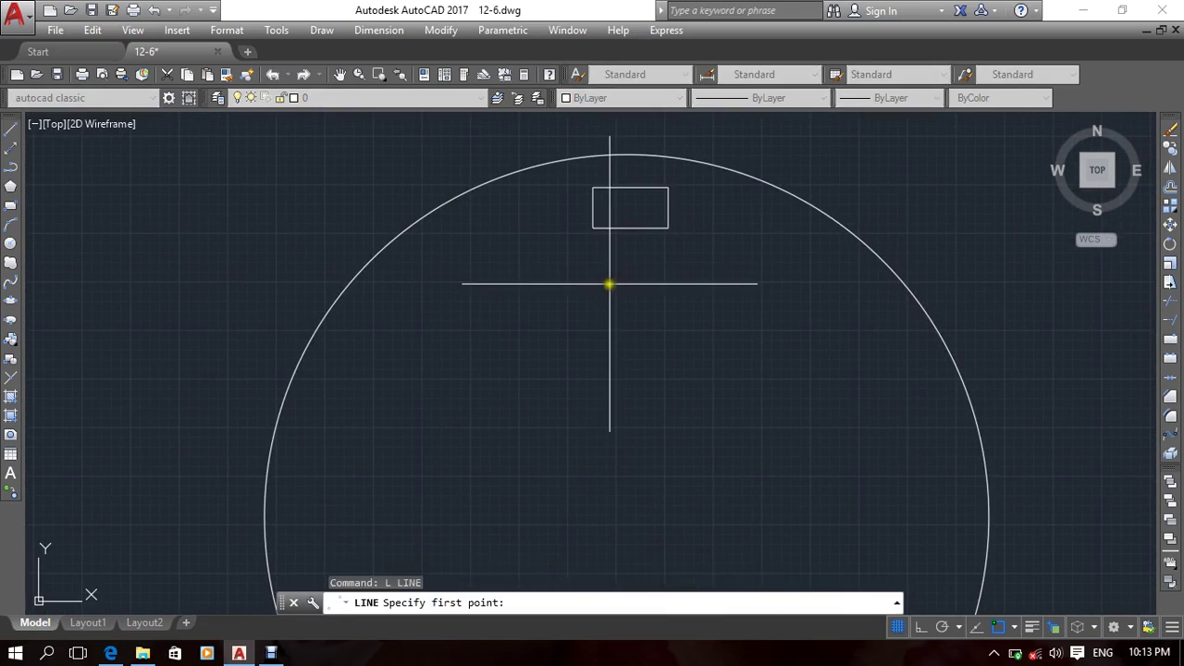
scroll(608, 280, "down", 4)
left_click(607, 366)
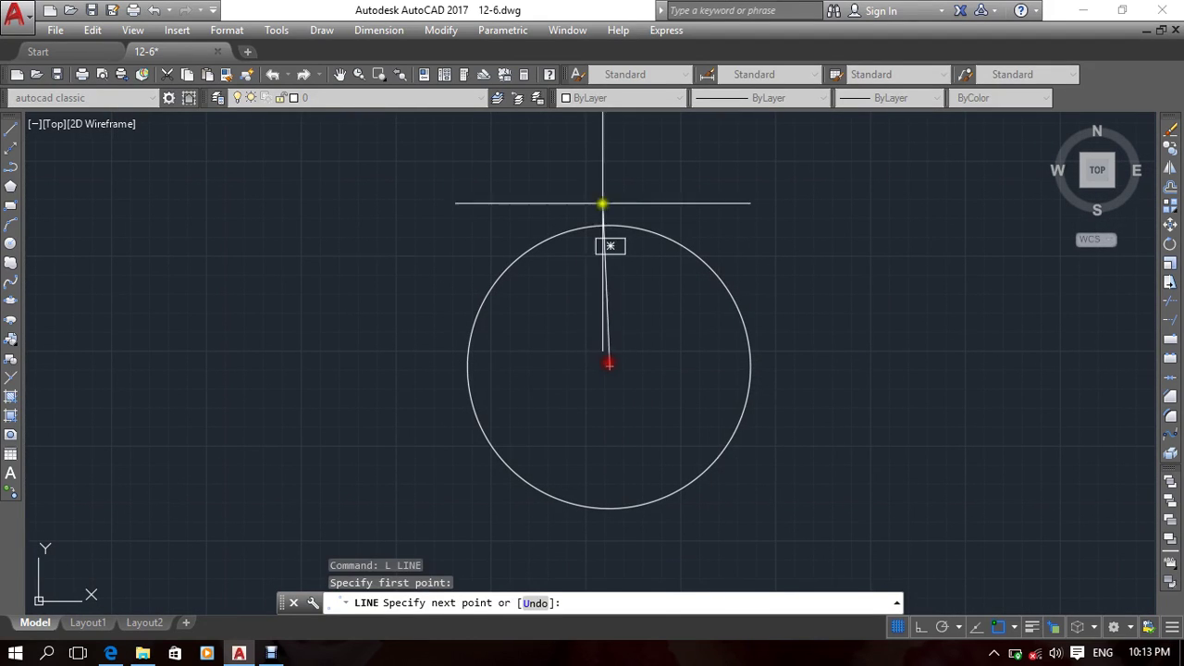
key("F8")
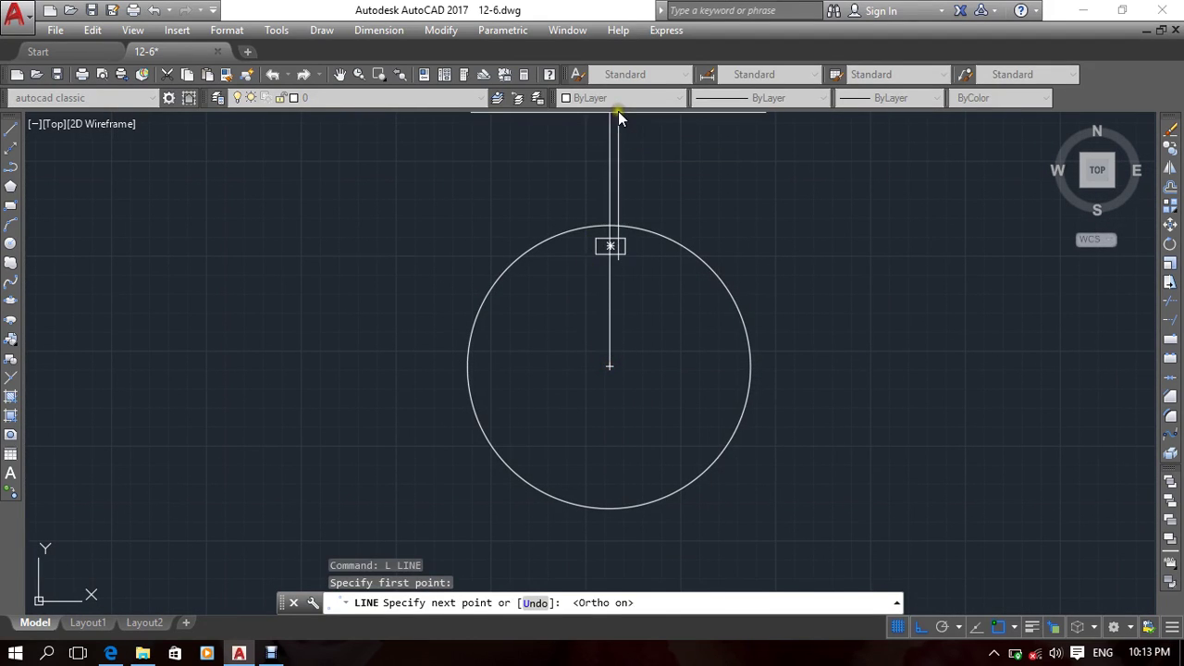
left_click(616, 117)
scroll(619, 201, "up", 4)
key("Return")
Step: Move the small rectangle horizontally by its centre point so that it is centred on the vertical line
left_click(637, 325)
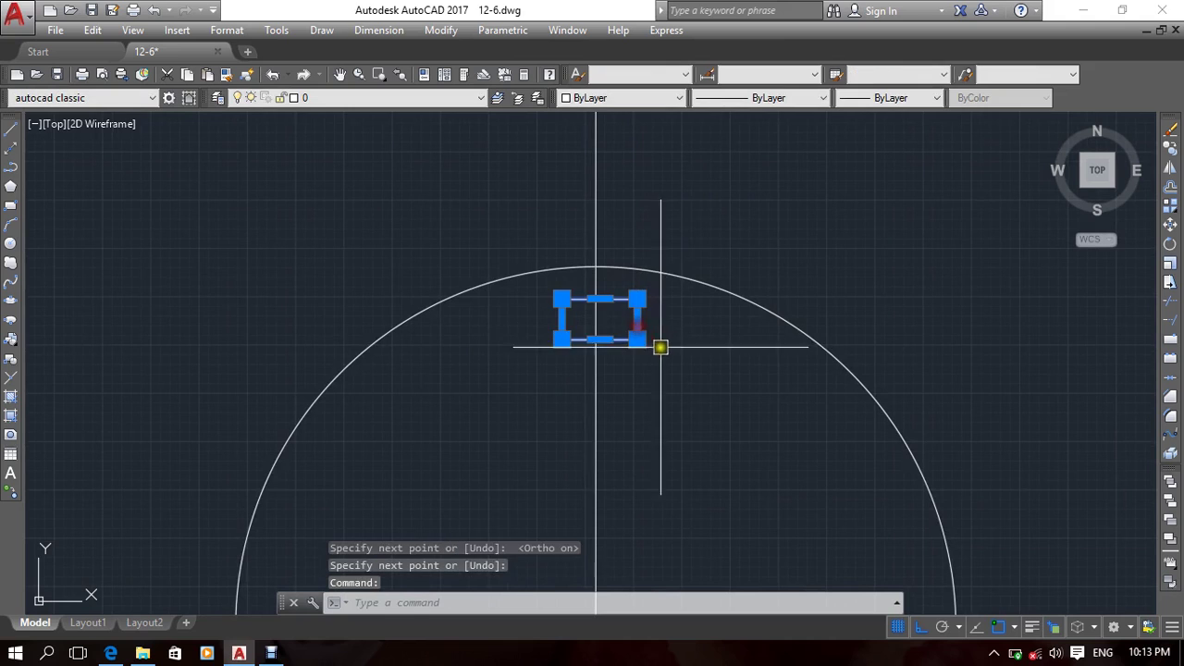
type("m")
key("Return")
scroll(620, 324, "up", 4)
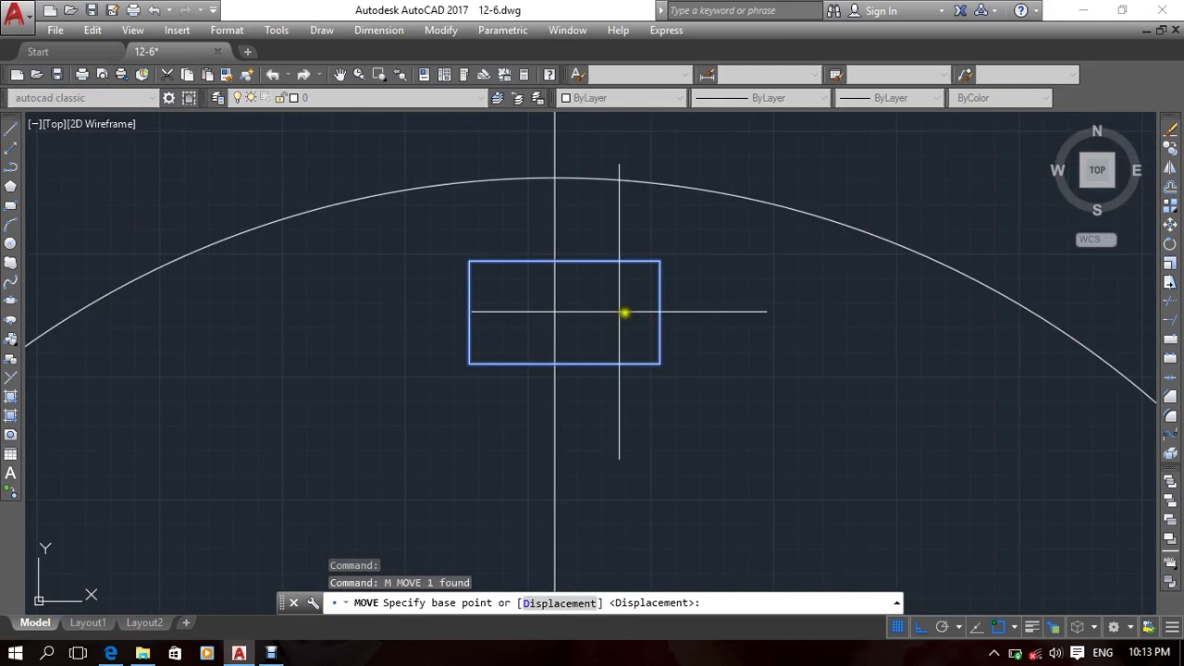
left_click(565, 312)
left_click(556, 312)
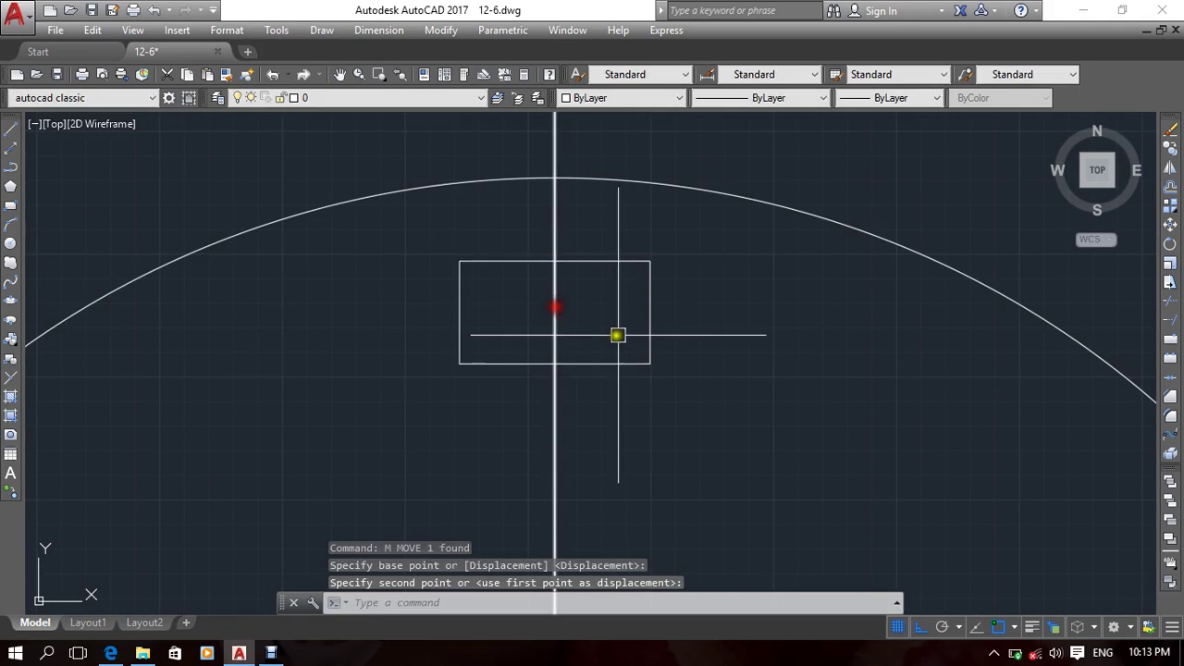
Step: Erase the vertical line running through the circle and the small rectangle
scroll(621, 337, "down", 4)
left_click(644, 370)
left_click(558, 417)
key("Delete")
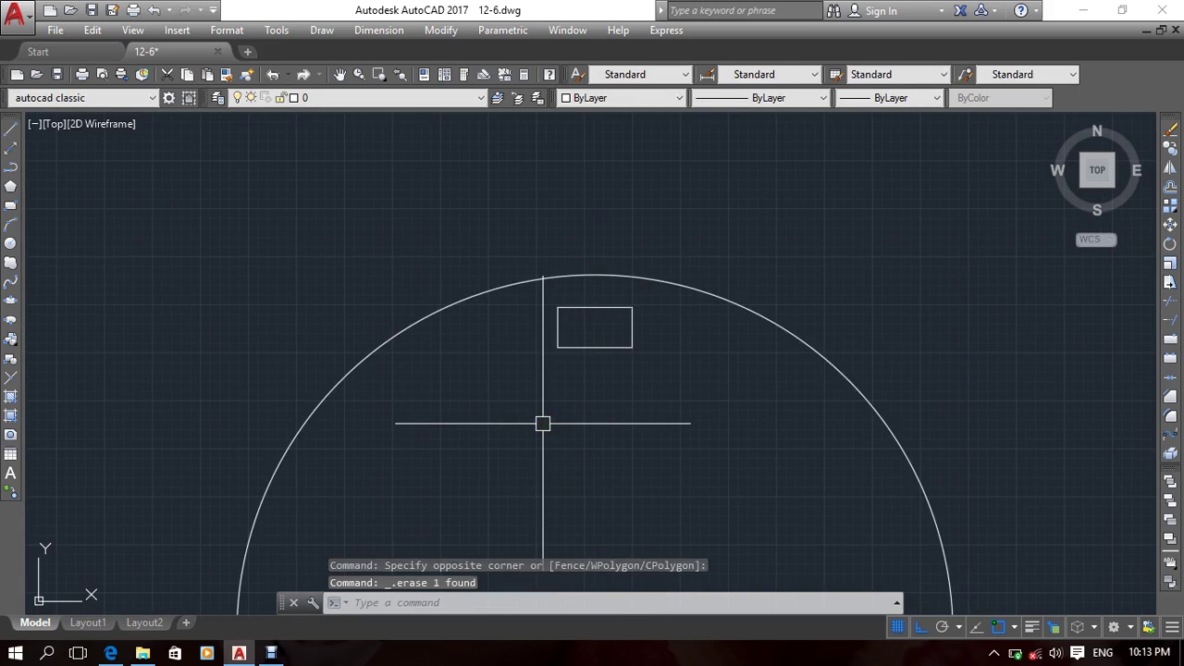
scroll(543, 423, "down", 5)
middle_click_drag(614, 347, 619, 345)
scroll(504, 243, "up", 3)
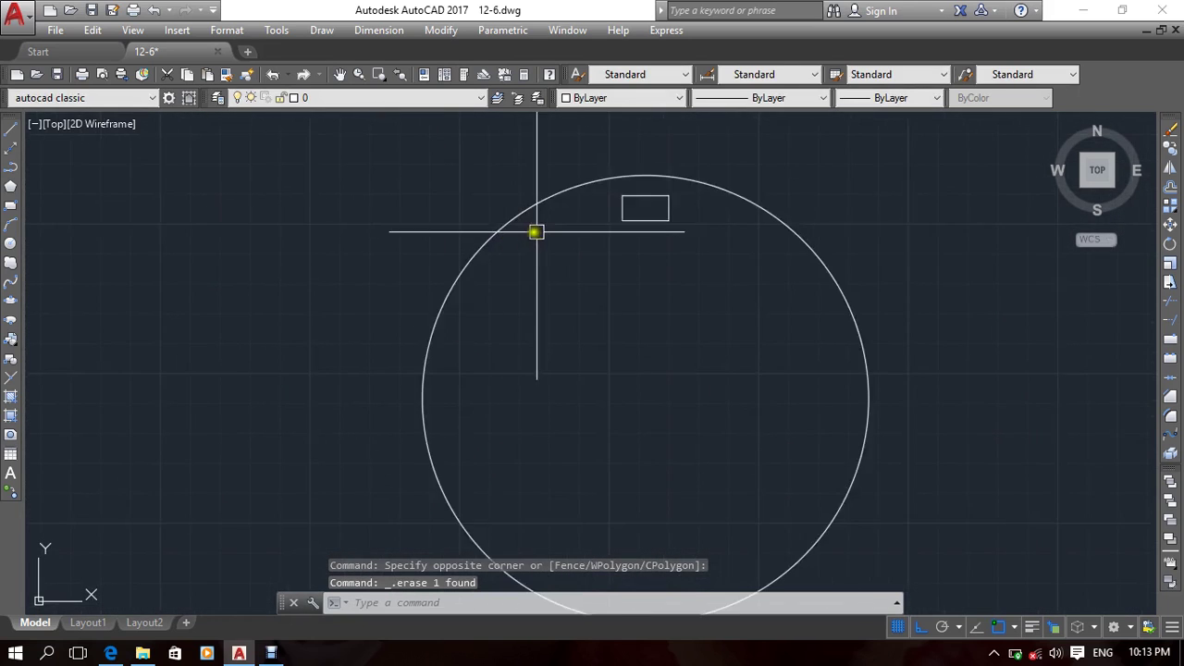
middle_click_drag(629, 272, 648, 253)
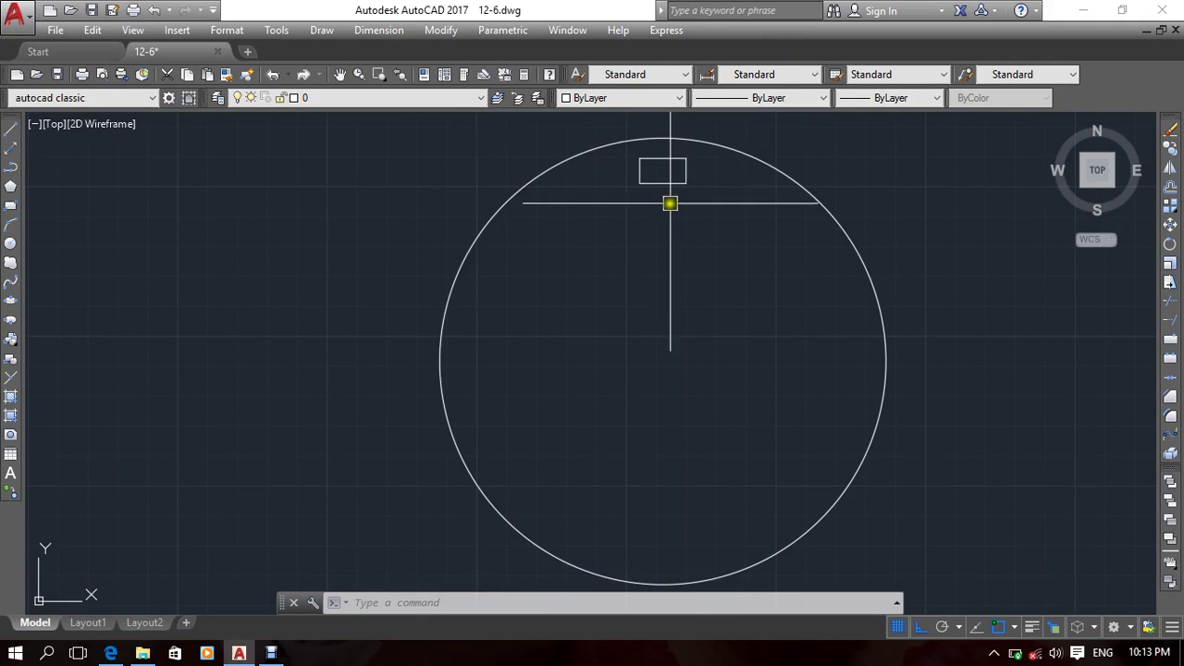
scroll(650, 250, "down", 4)
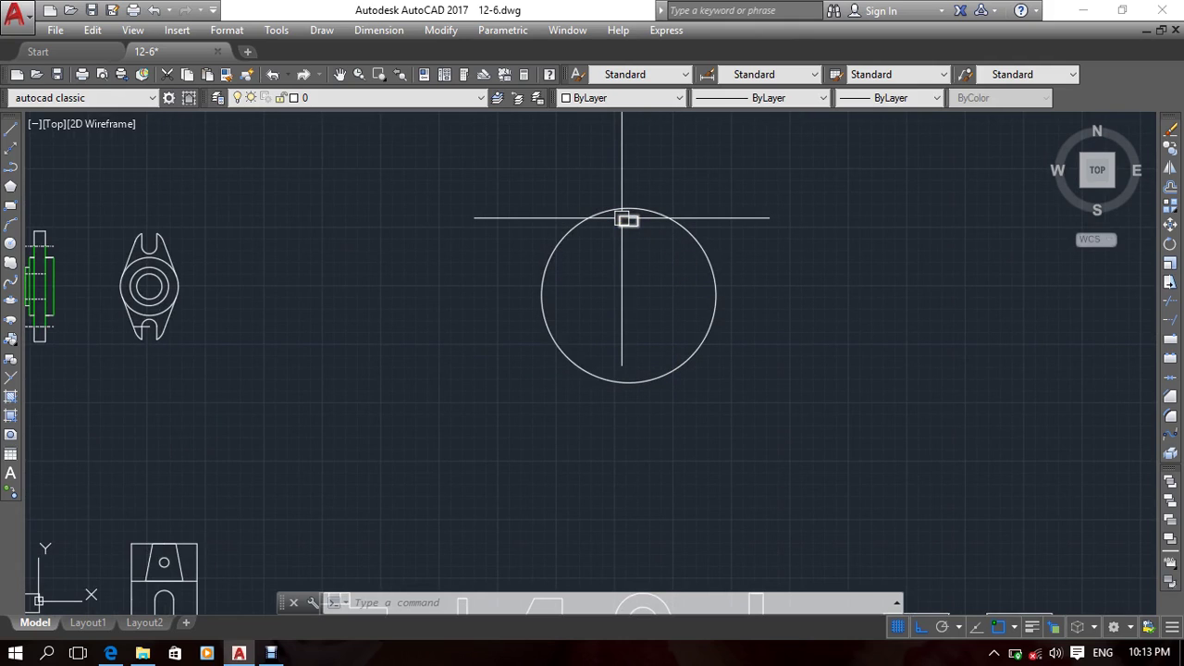
middle_click_drag(624, 220, 592, 291)
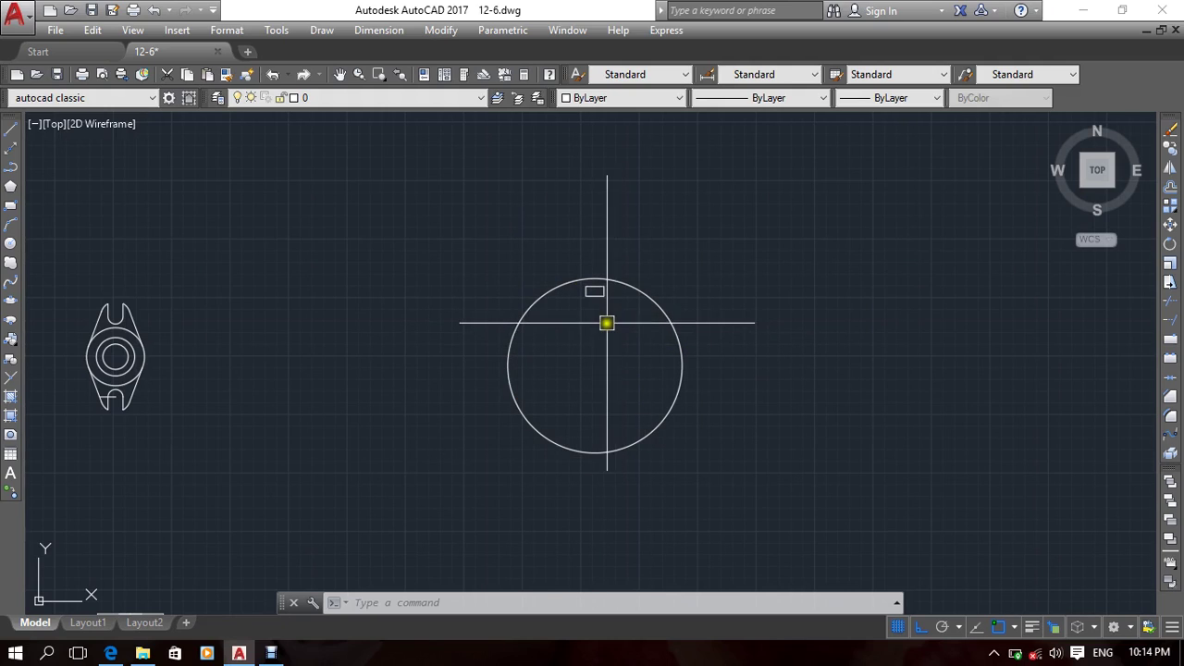
middle_click_drag(606, 323, 617, 304)
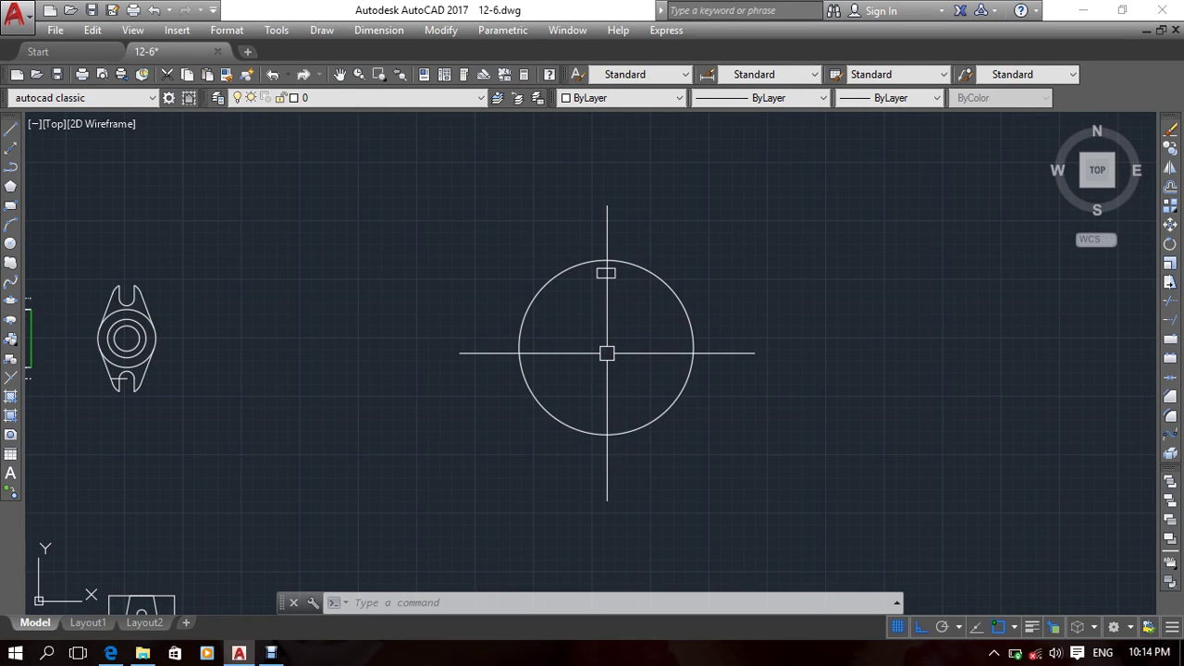
middle_click_drag(599, 392, 626, 366)
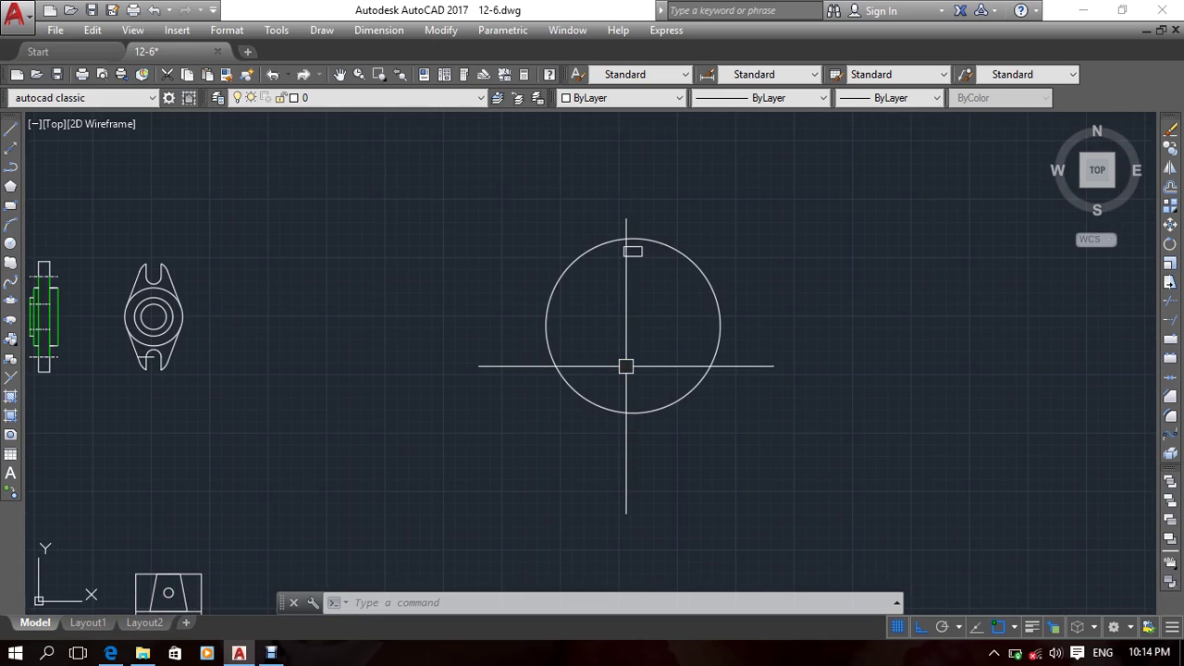
Step: Try a polar array of the small rectangle, centred on a point outside the circle to its lower left
type("ar")
key("Return")
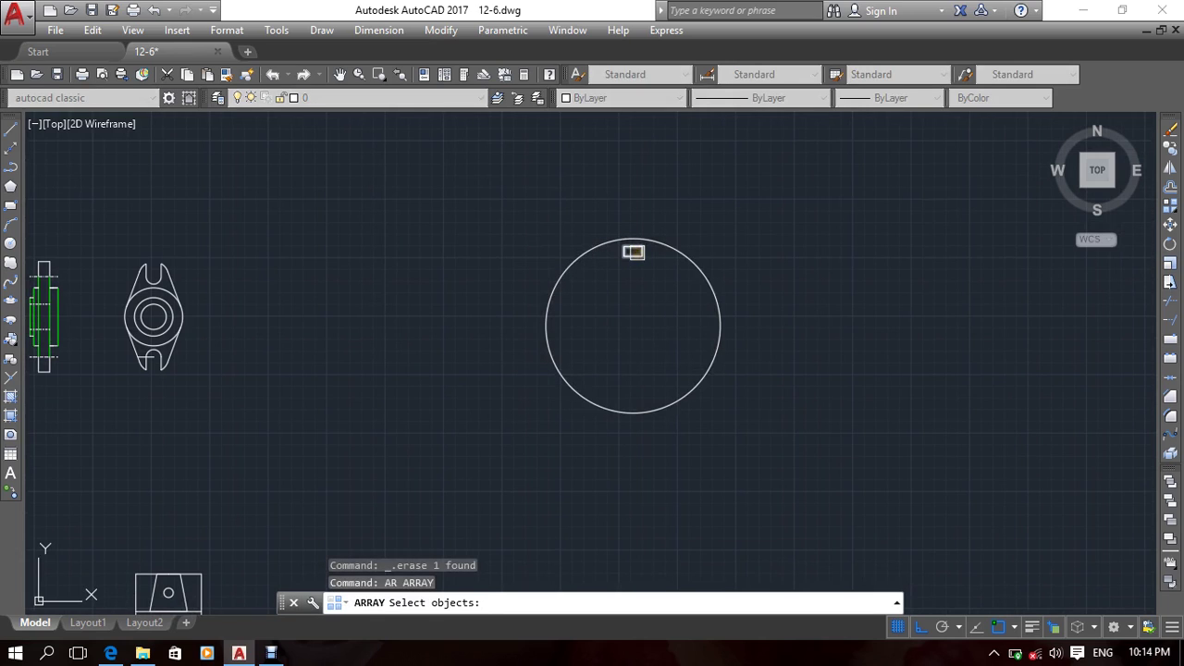
left_click(634, 252)
key("Return")
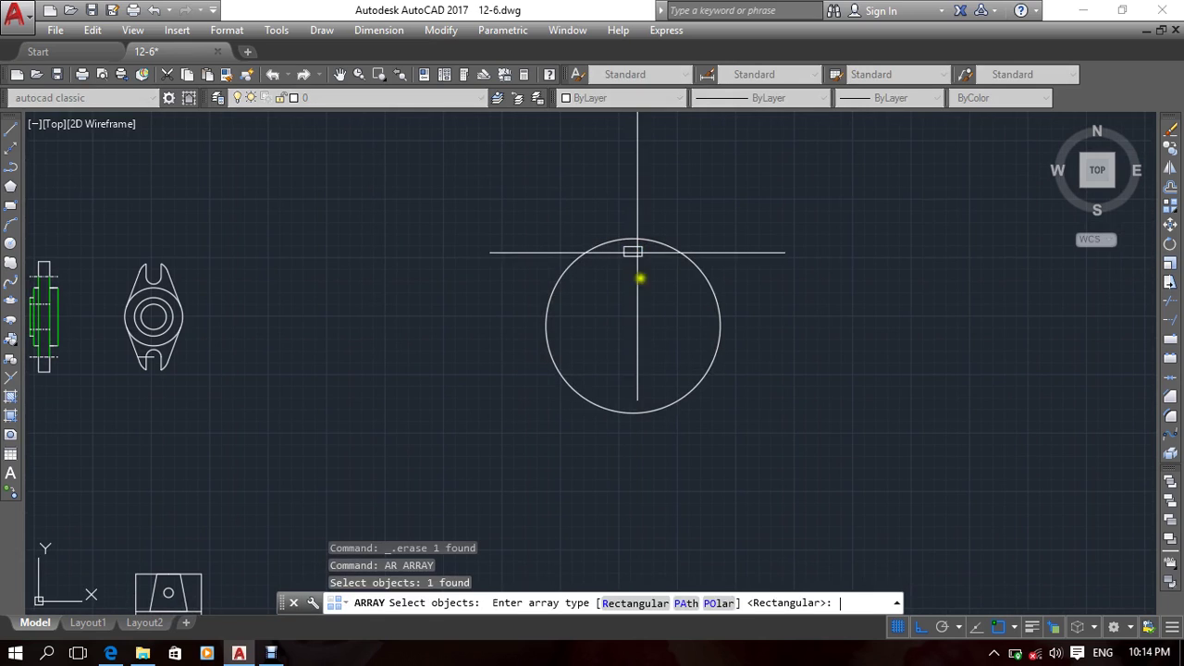
left_click(719, 610)
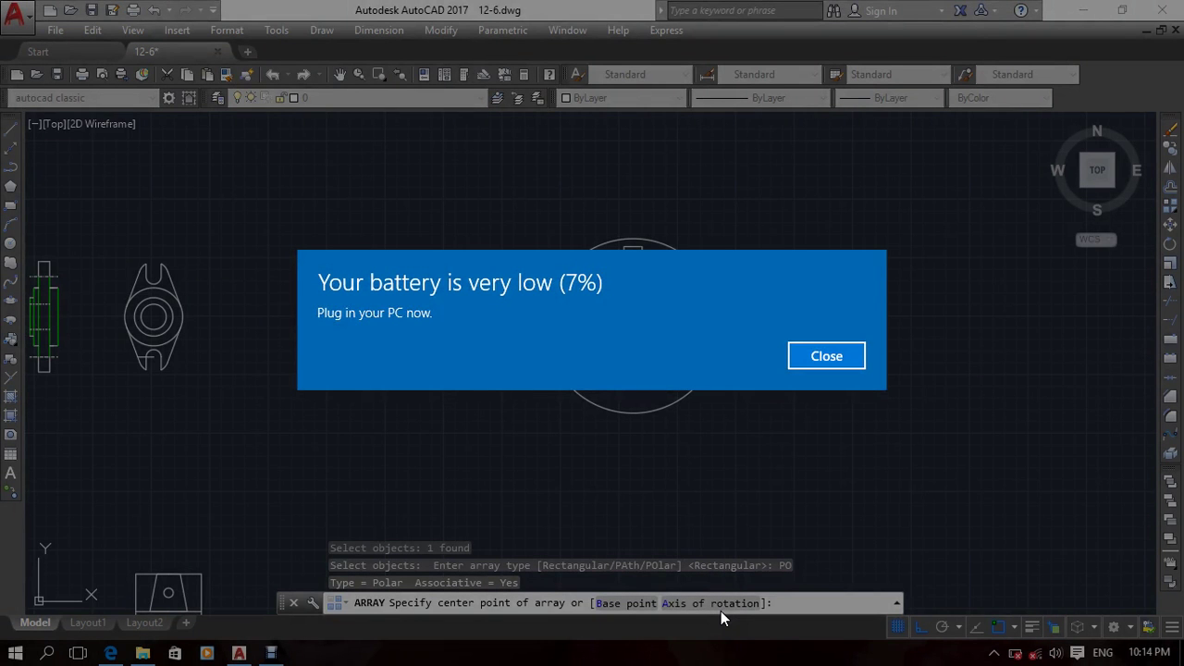
left_click(722, 611)
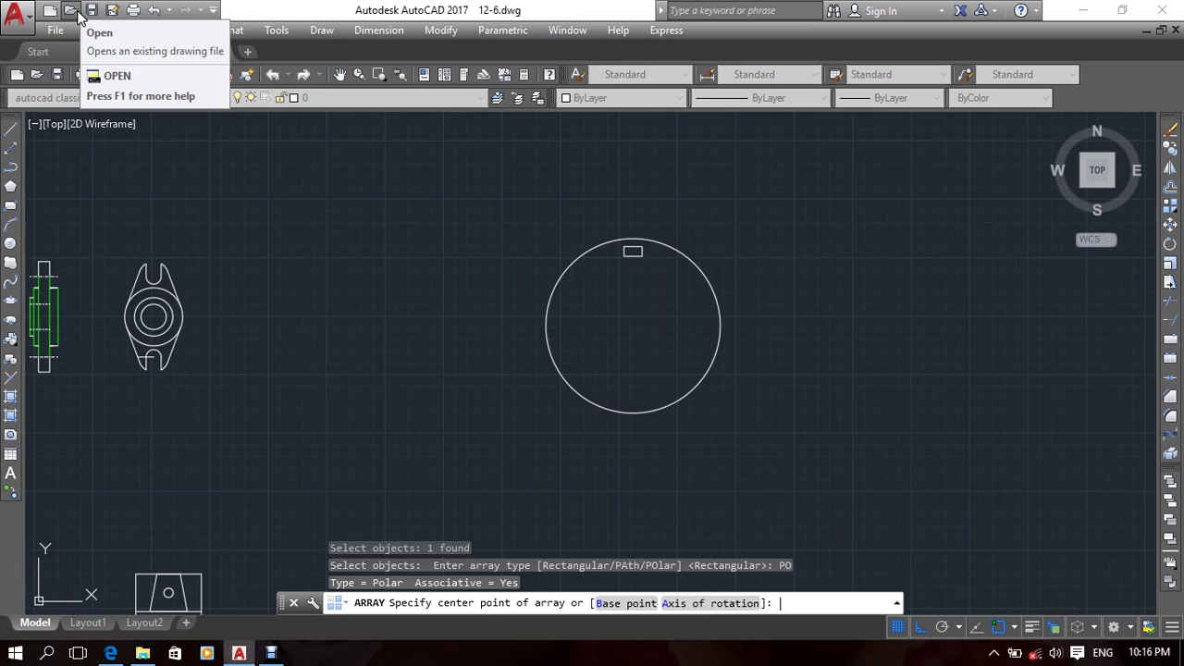
right_click(3, 331)
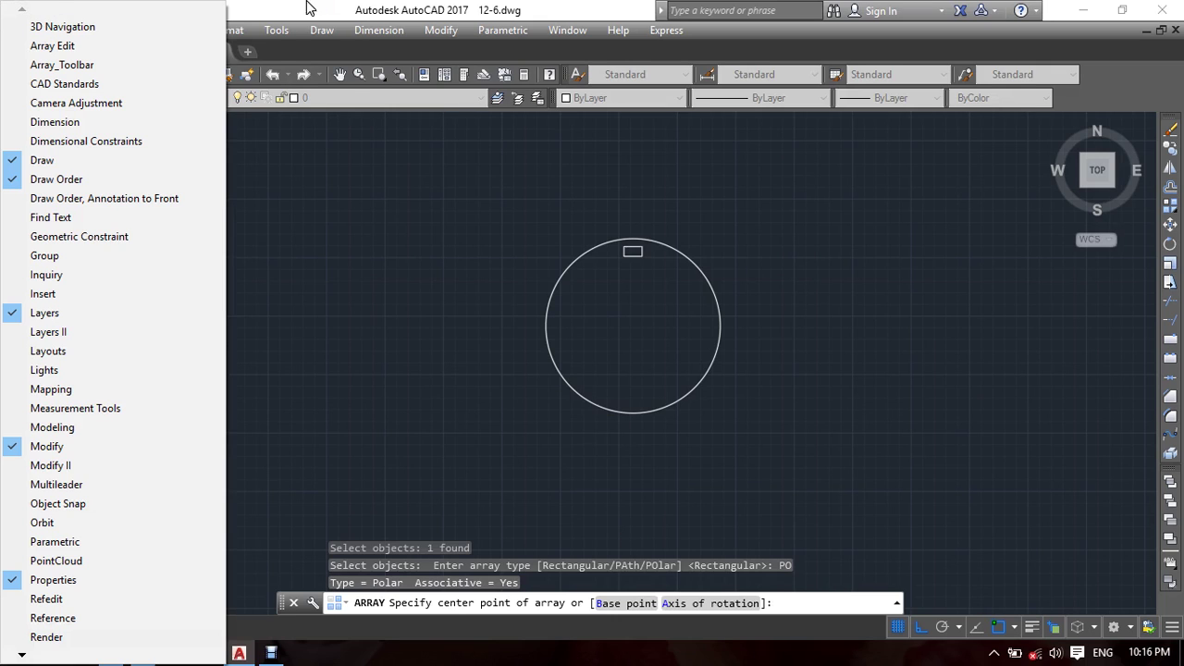
left_click(444, 418)
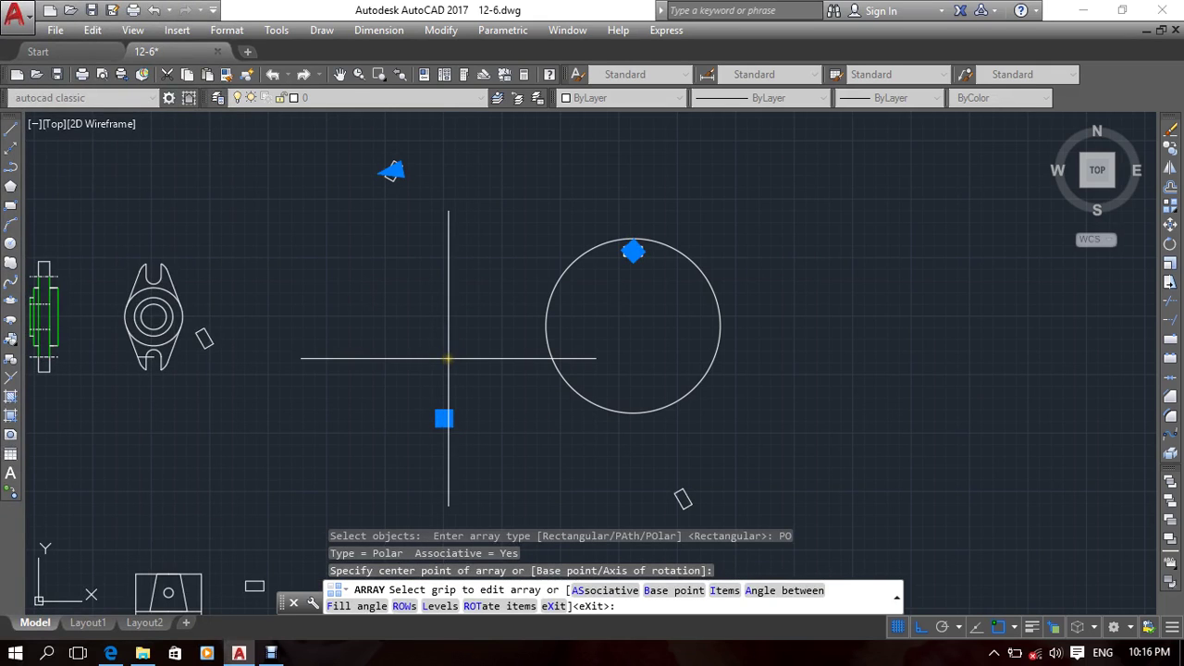
key("Escape")
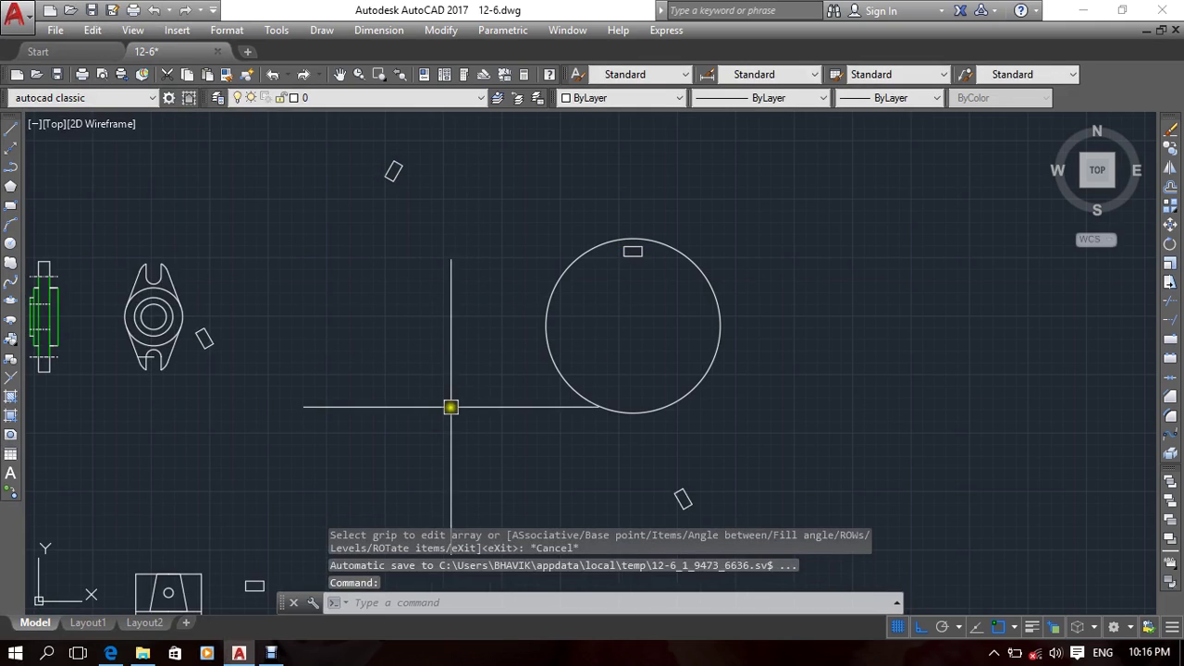
Step: Erase the misplaced polar array, and undo both that erasure and the array itself
left_click(403, 162)
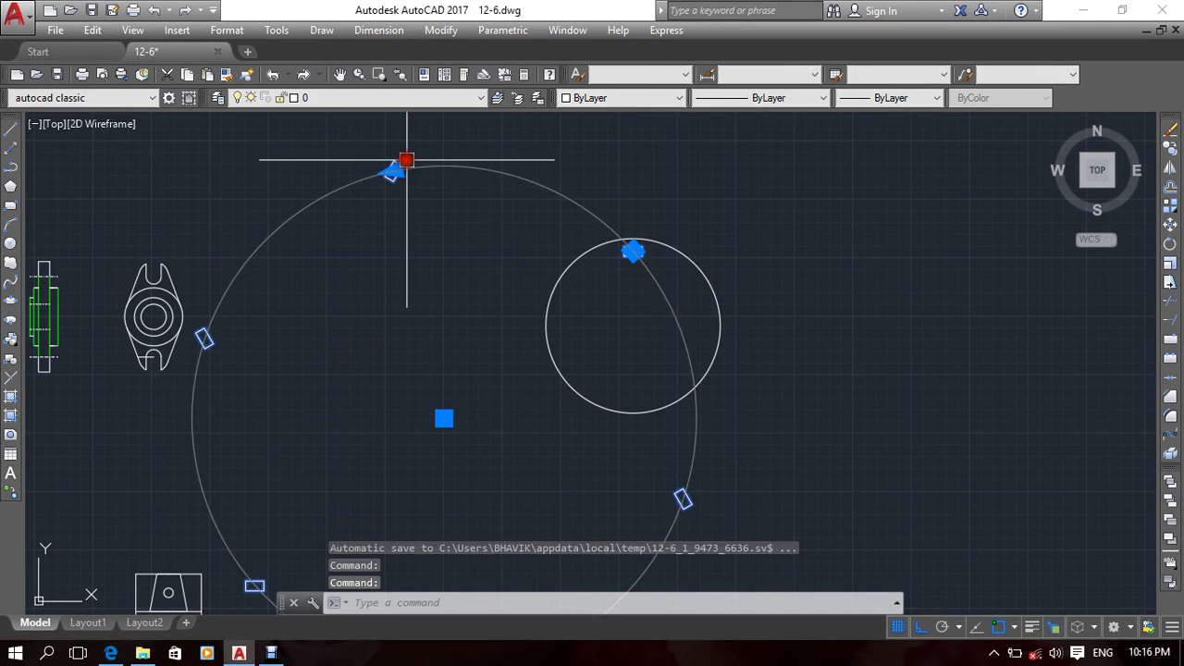
key("Delete")
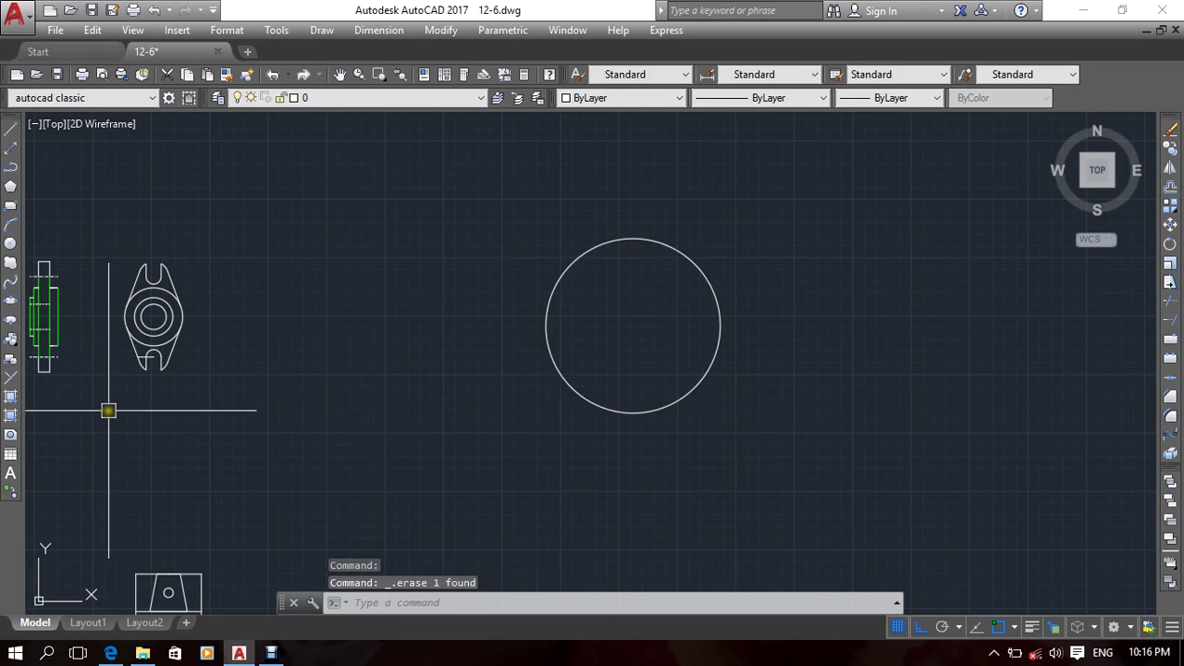
key("ctrl+z")
Step: Create a polar array of the small rectangle around the large circle's centre
type("a")
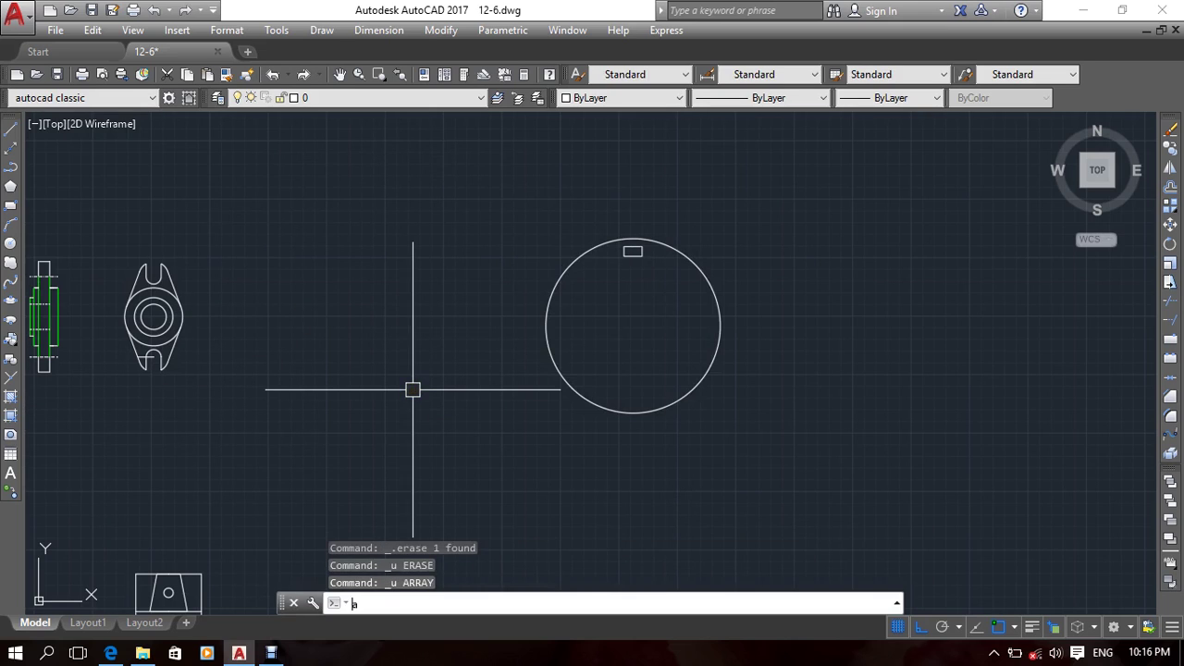
type("r")
key("Return")
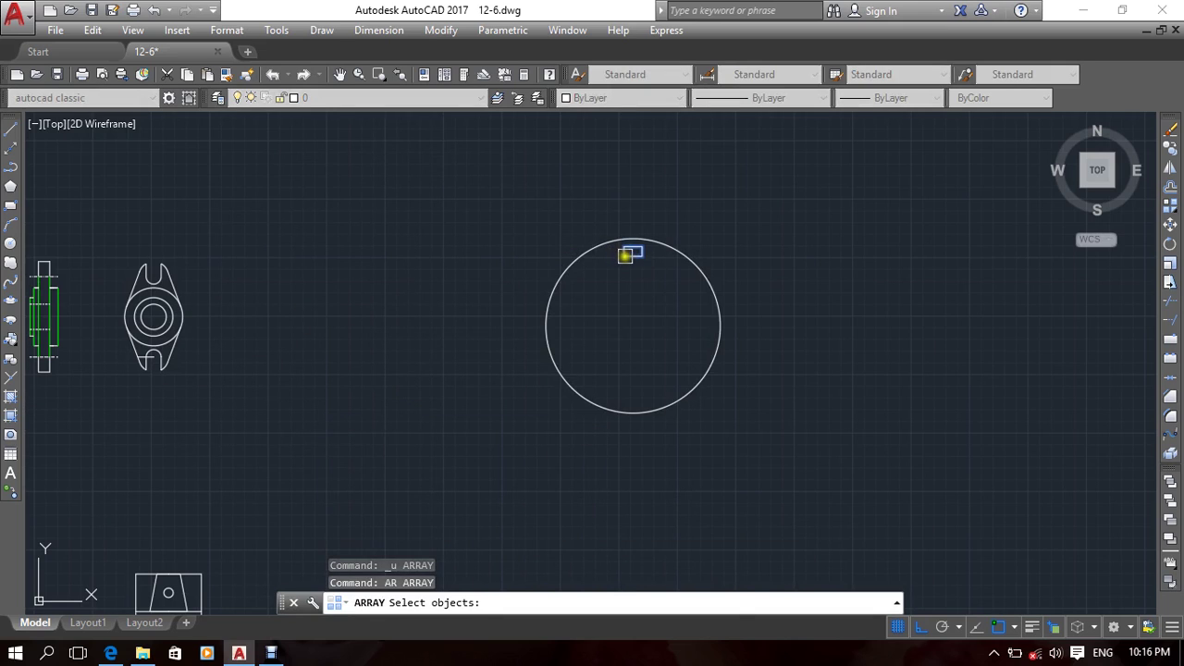
left_click(630, 251)
key("Return")
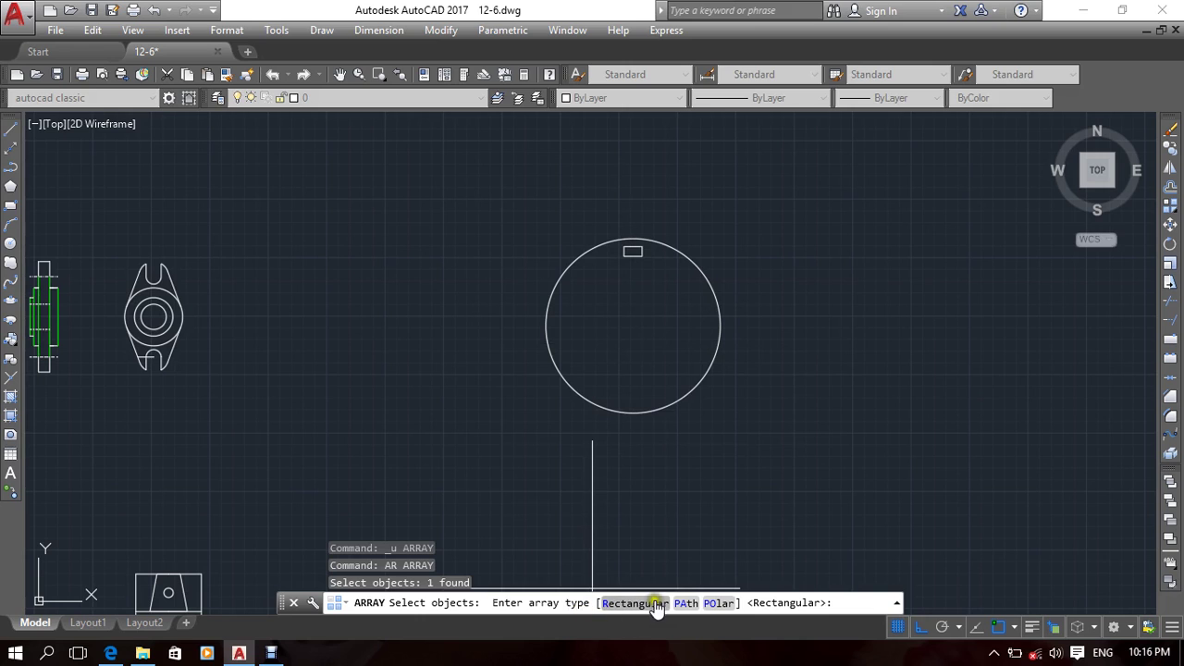
left_click(719, 603)
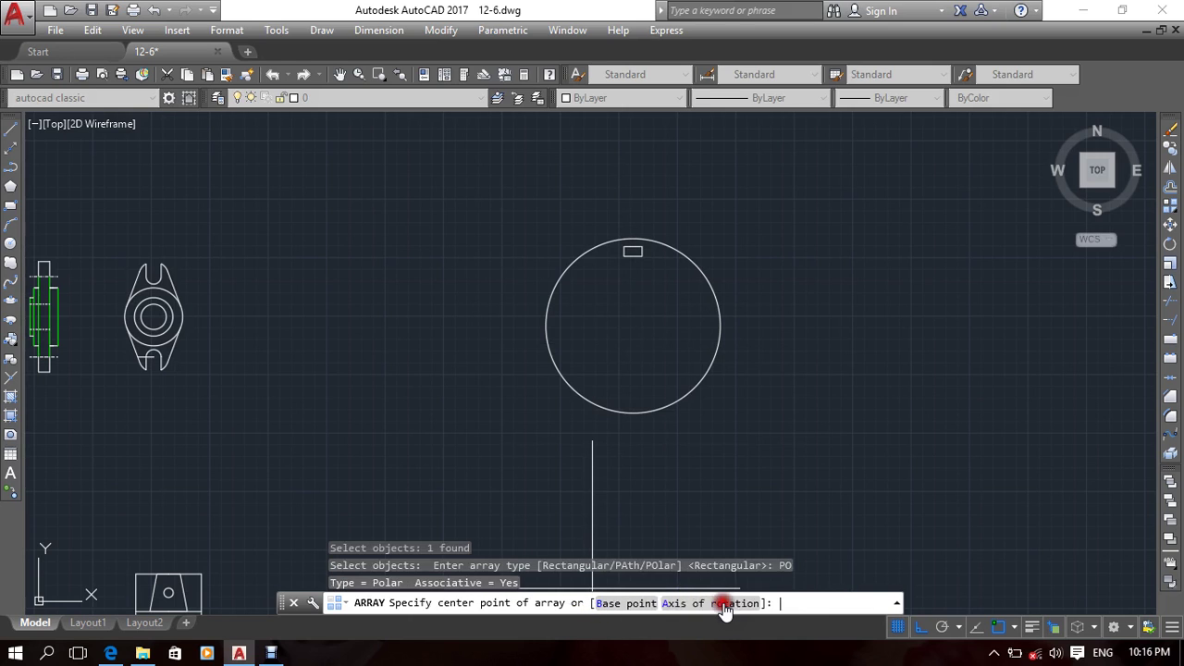
scroll(504, 282, "up", 4)
scroll(502, 309, "down", 2)
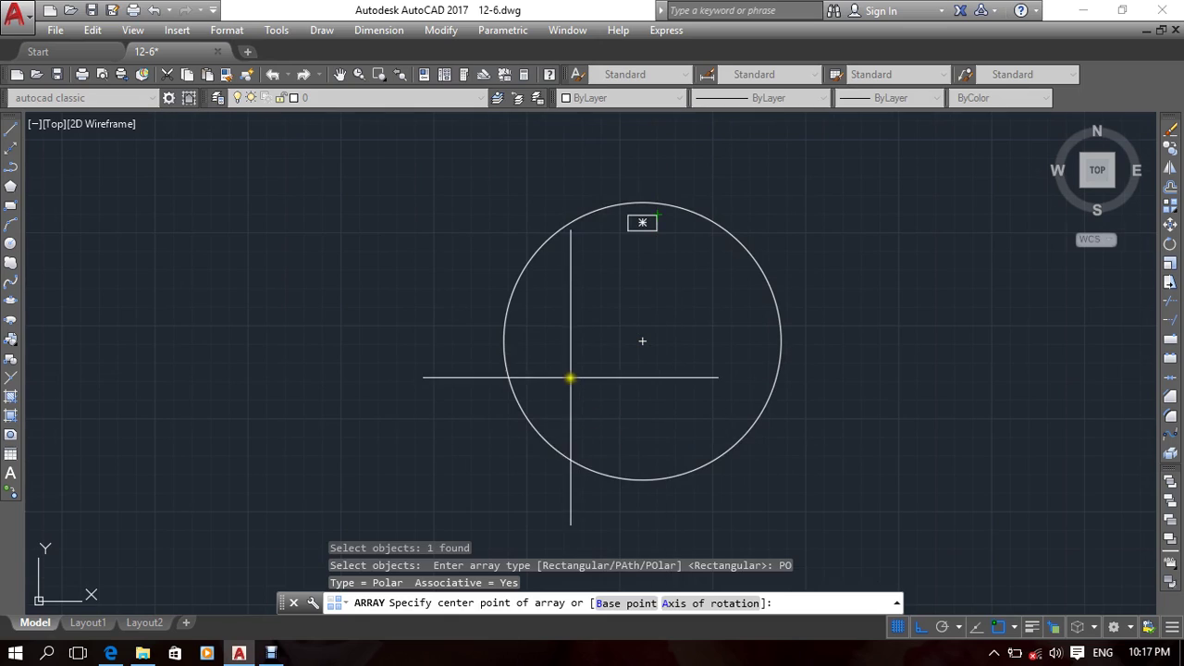
scroll(569, 376, "down", 8)
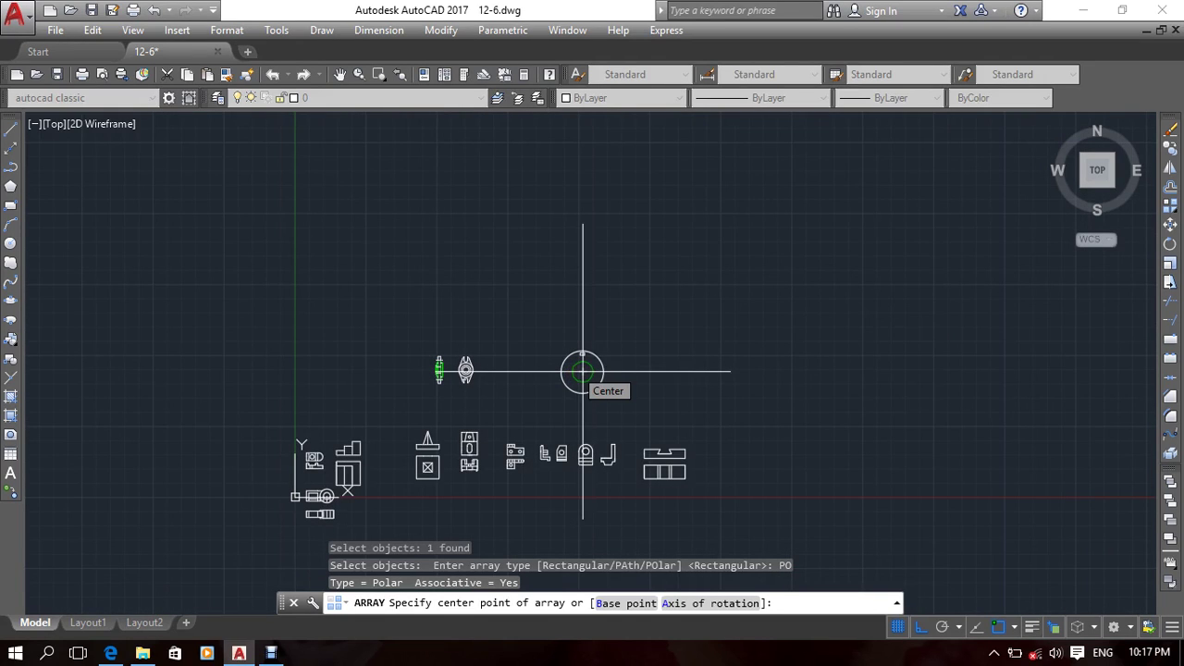
scroll(582, 371, "up", 8)
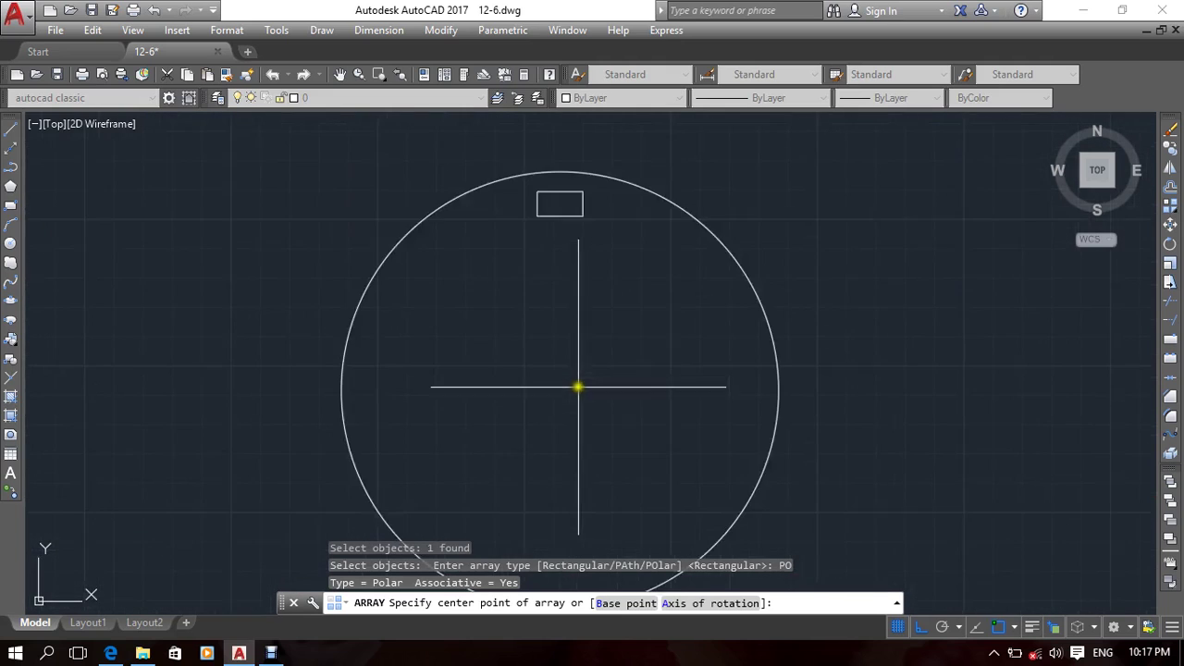
middle_click_drag(596, 320, 596, 311)
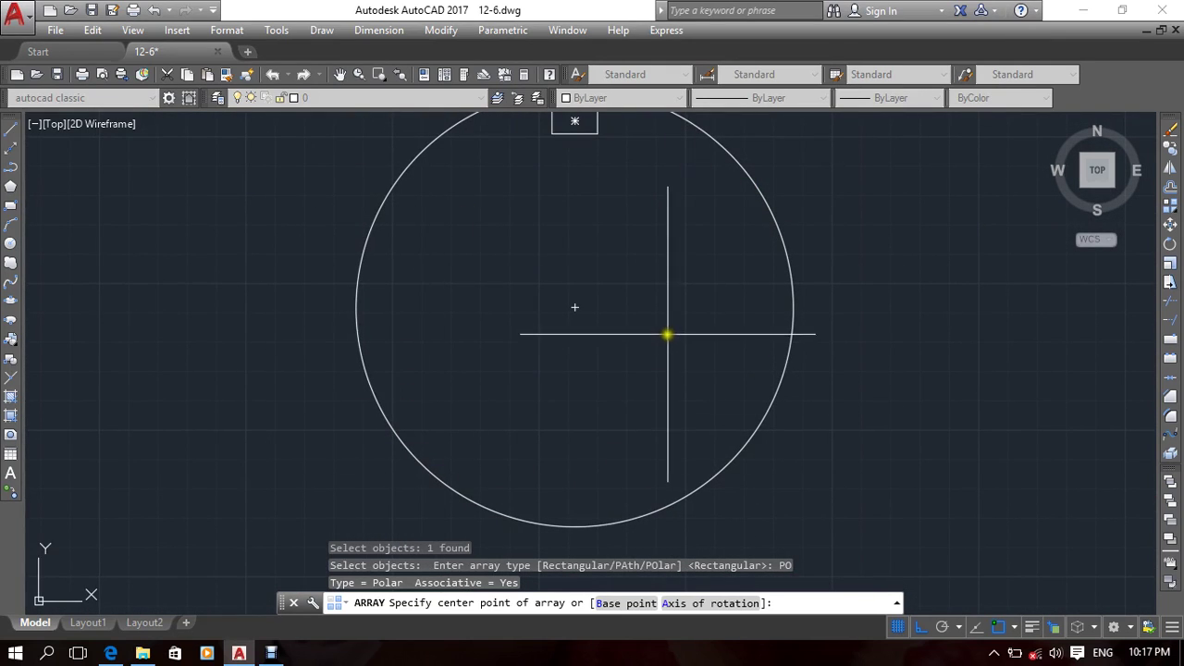
left_click(575, 307)
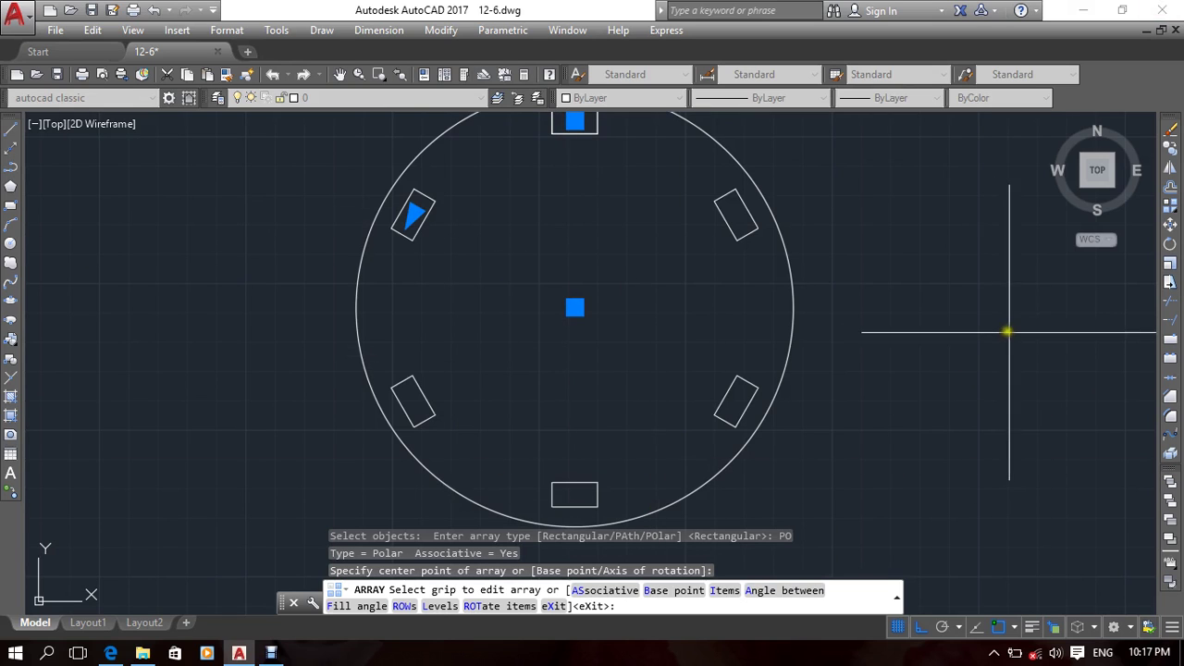
Step: Dock the command line beneath the drawing area and exit the Array command
scroll(810, 342, "down", 2)
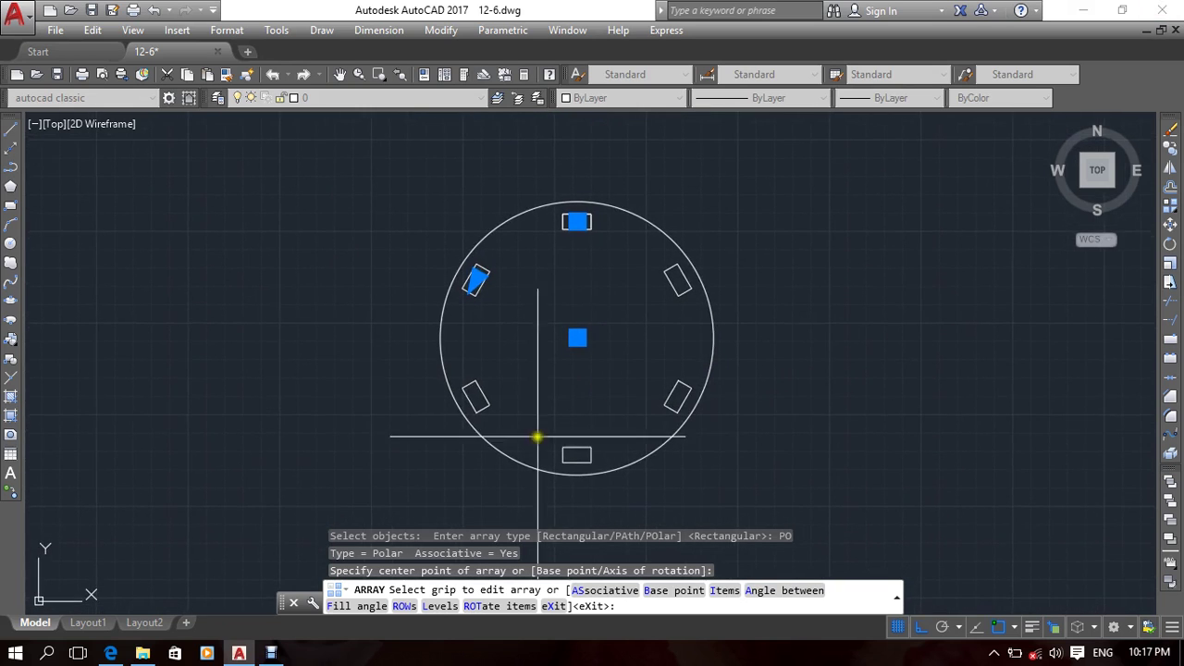
left_click_drag(283, 602, 213, 611)
key("Escape")
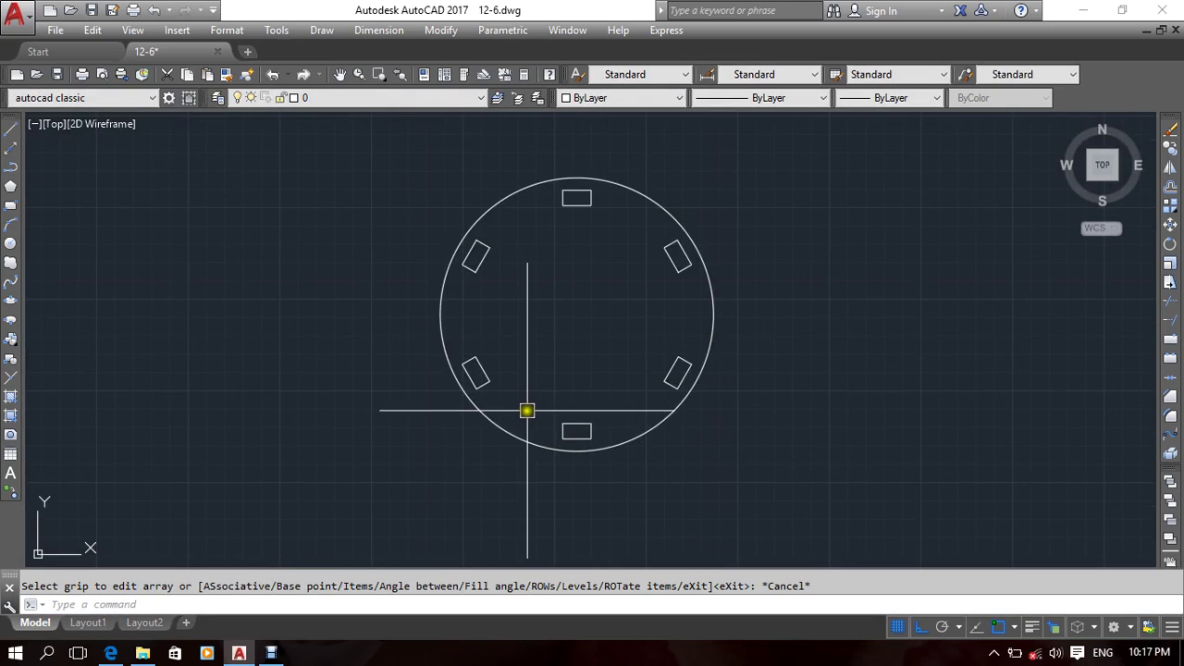
Step: Undo the polar array around the circle's centre, leaving only the original small rectangle
key("ctrl+z")
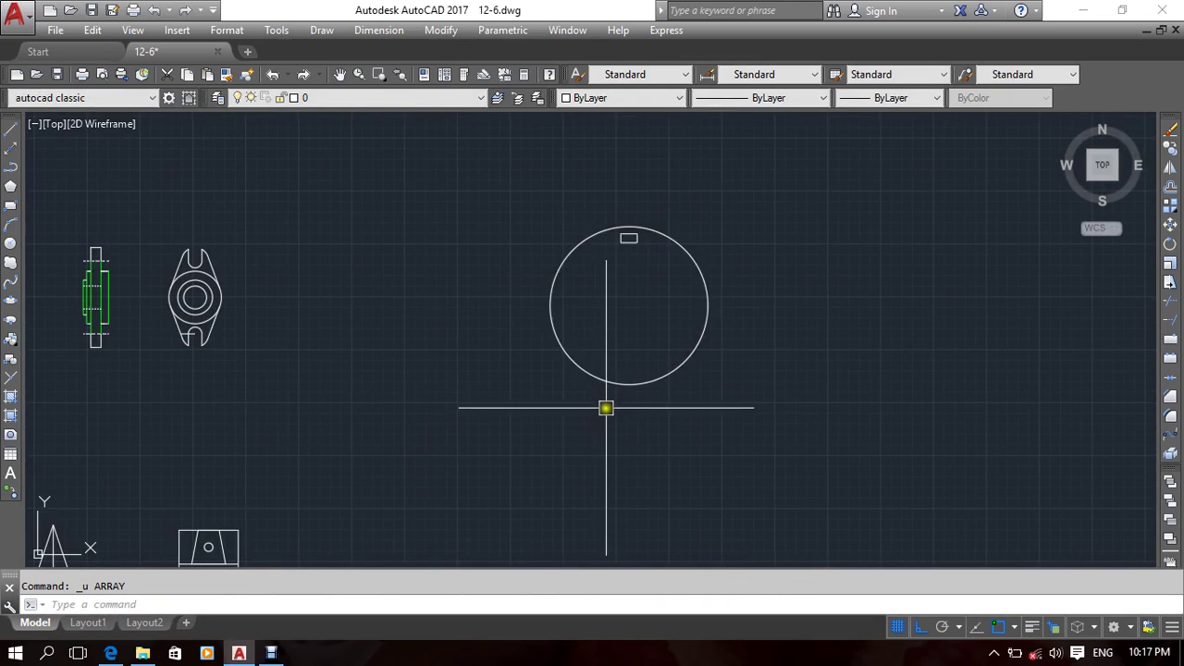
scroll(567, 328, "up", 2)
middle_click_drag(633, 287, 595, 315)
scroll(567, 327, "up", 2)
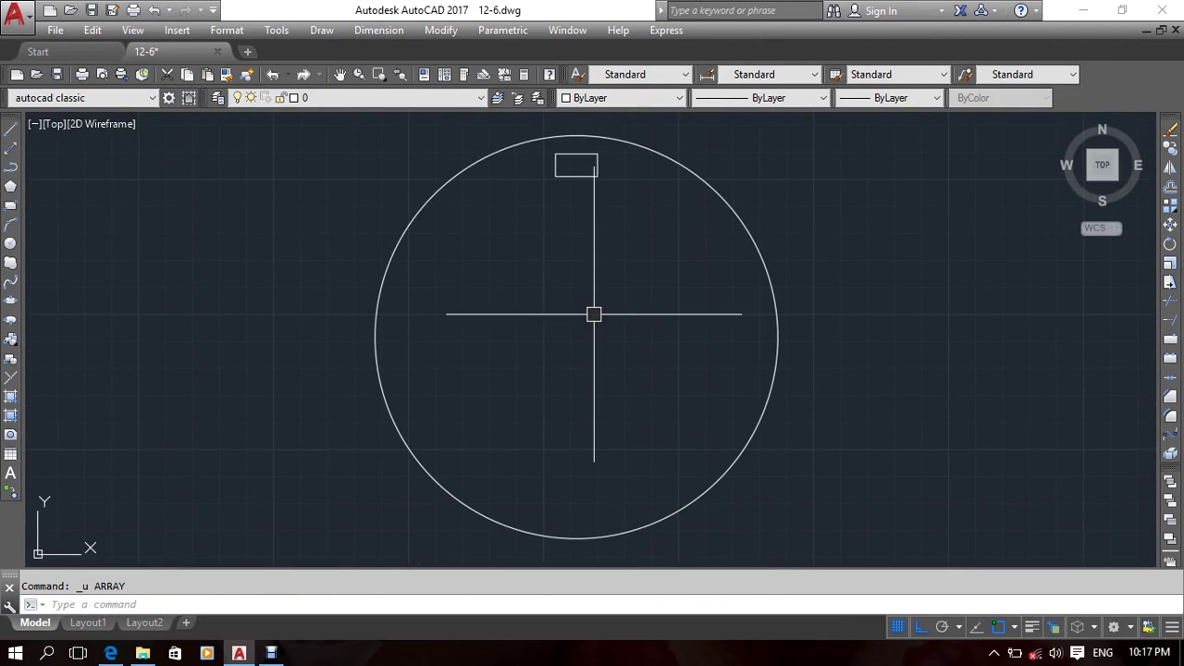
Step: Create a polar array of the small rectangle around the large circle's centre
type("ar")
key("Return")
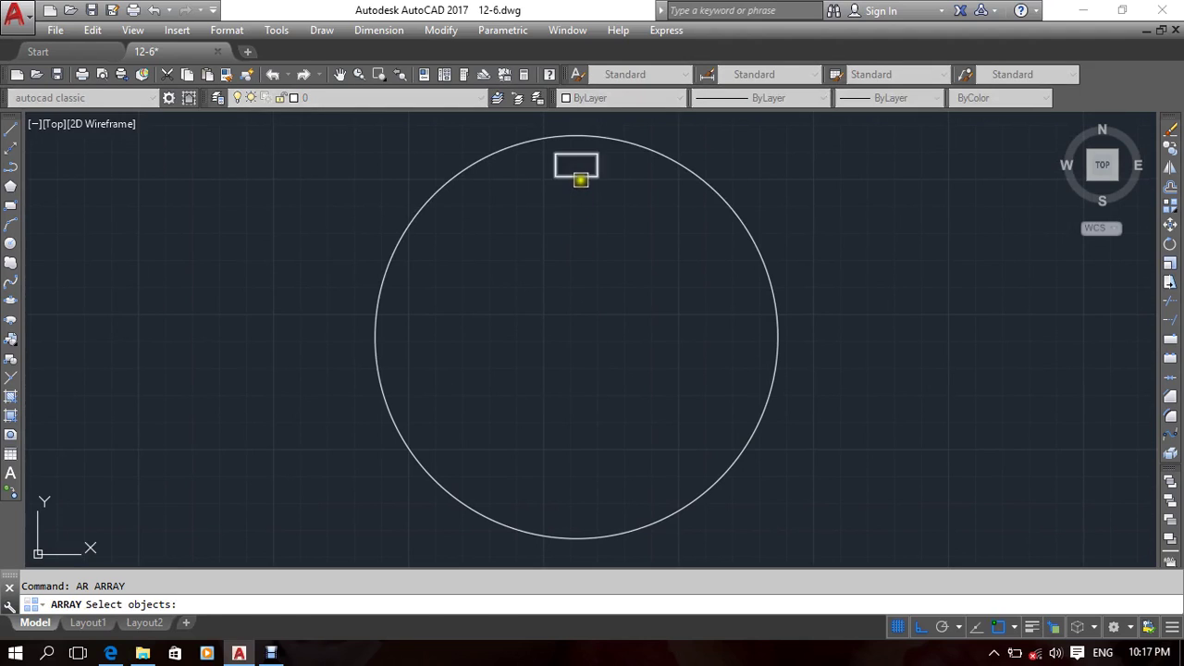
left_click(579, 177)
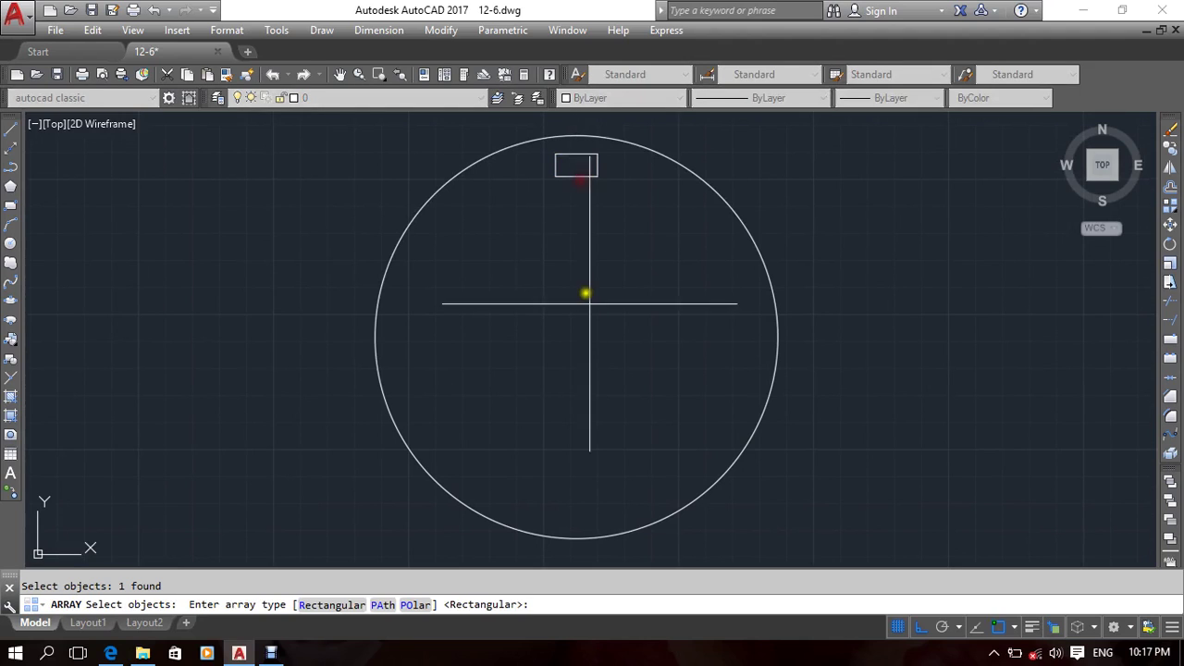
left_click(407, 604)
left_click(576, 337)
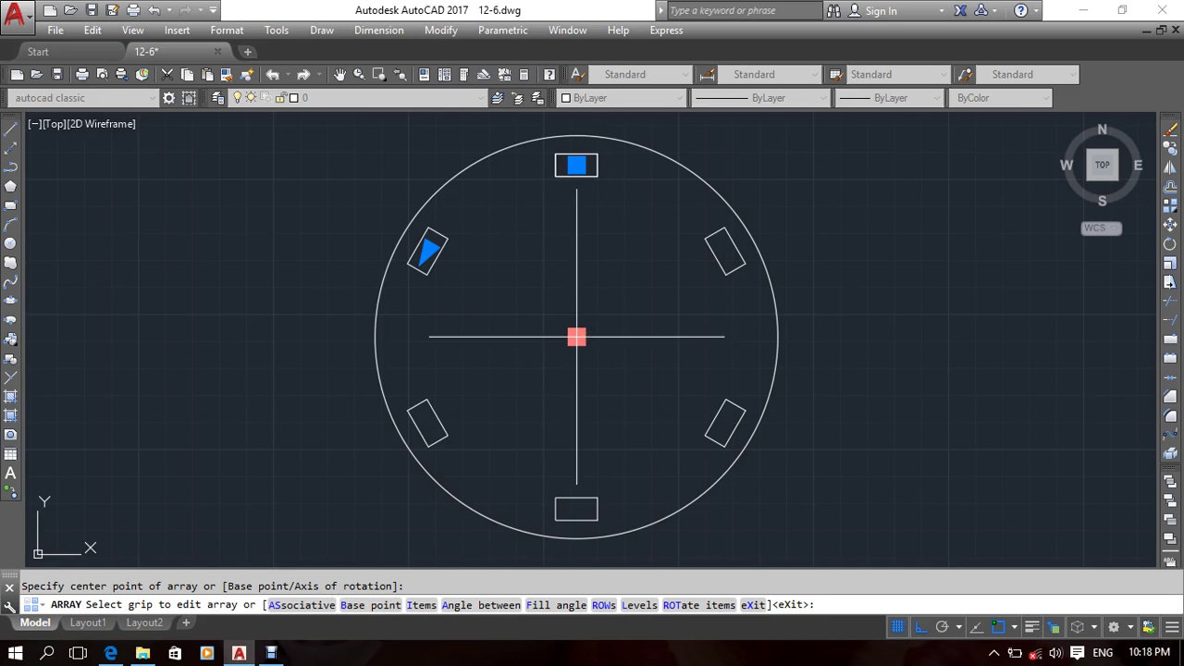
Step: Set the number of items in the polar array to 10
scroll(561, 164, "up", 5)
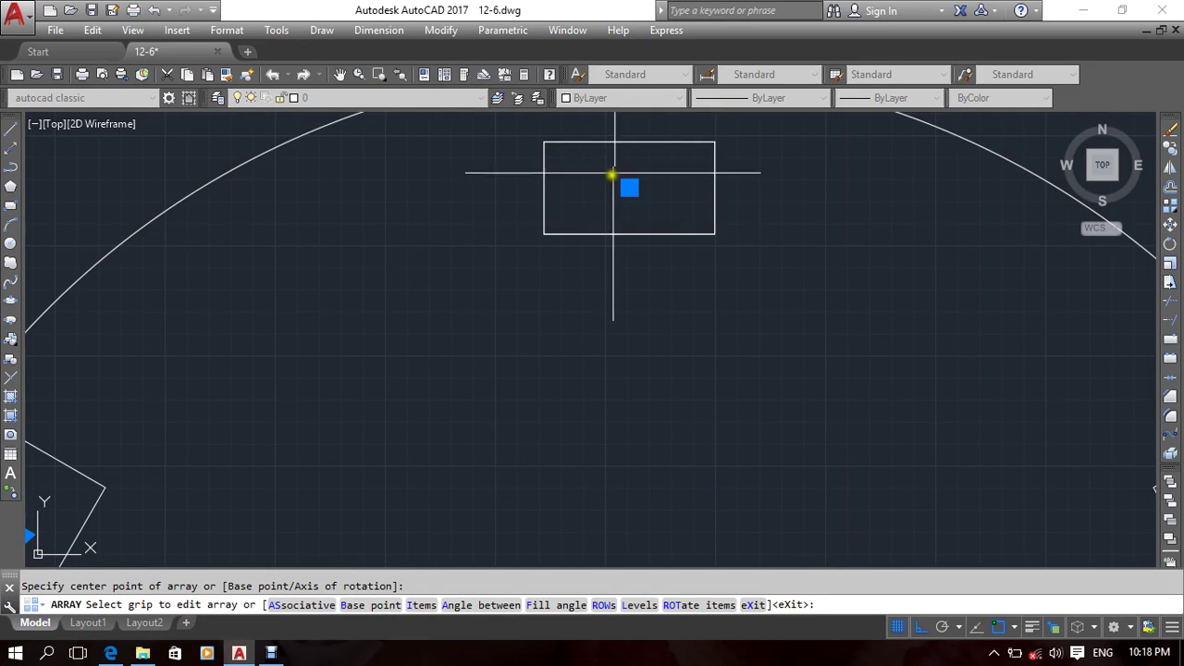
scroll(631, 196, "down", 5)
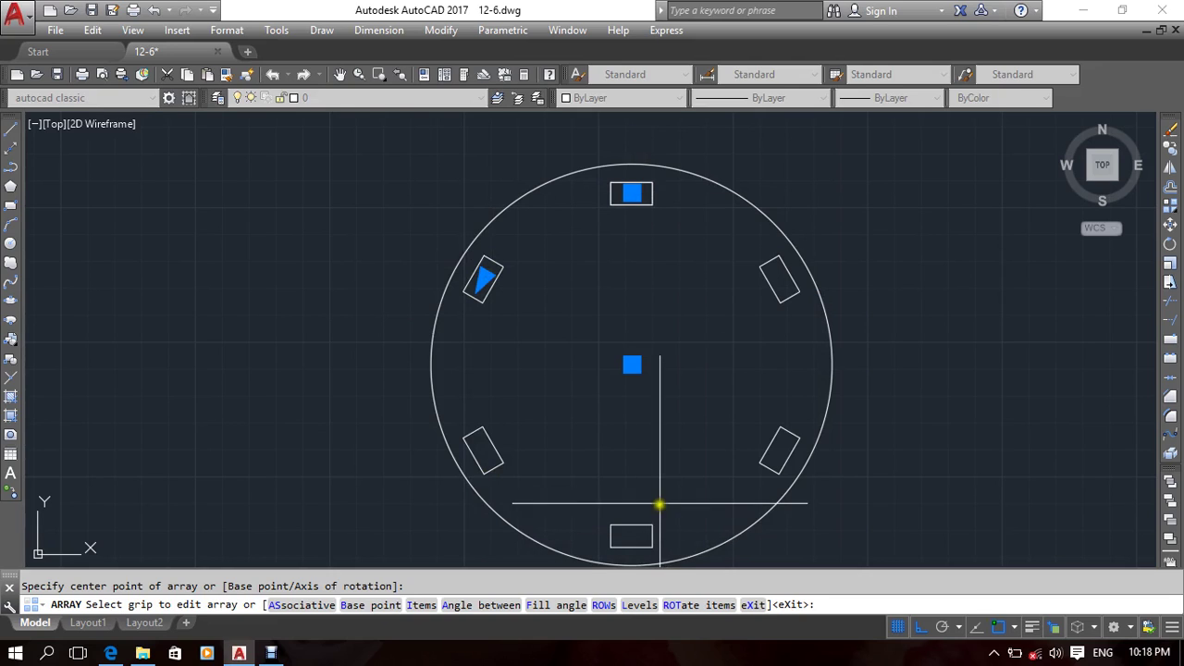
mouse_move(646, 388)
middle_mouse_down()
mouse_move(602, 360)
mouse_move(593, 367)
middle_mouse_up()
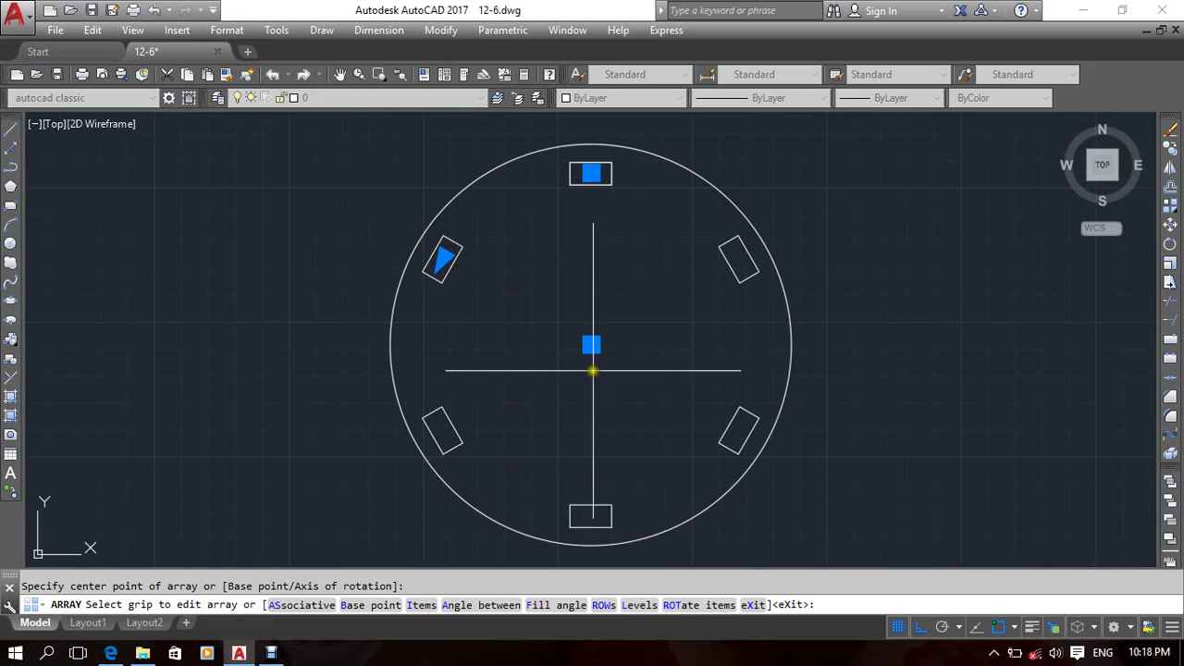
left_click(421, 605)
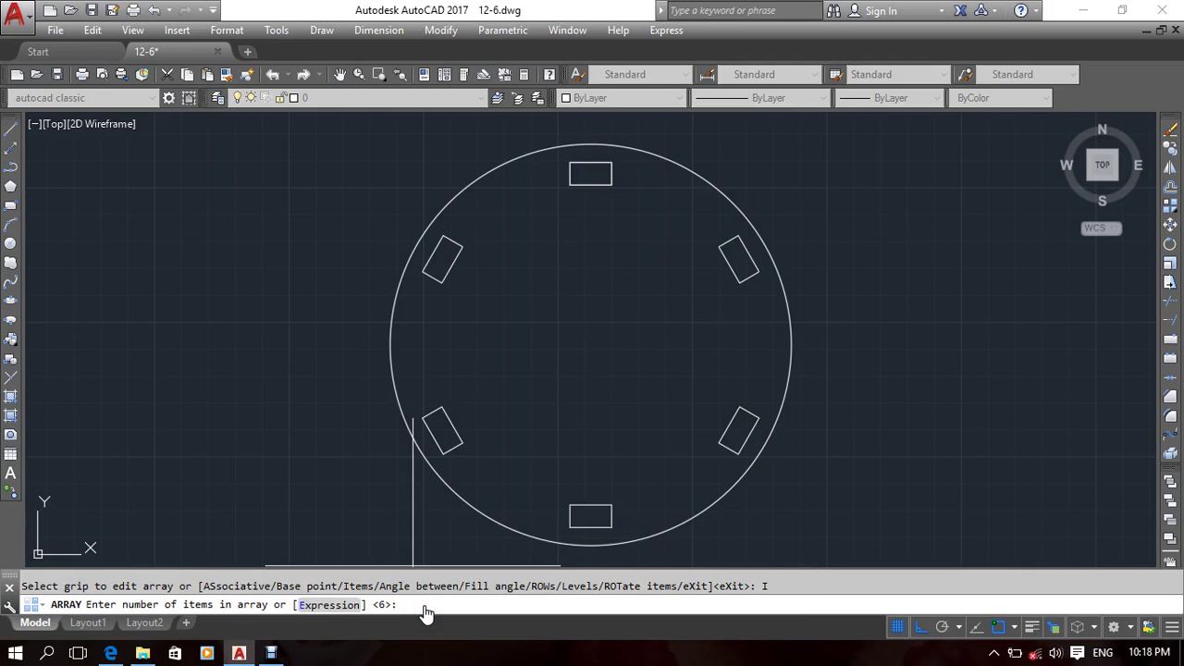
type("10")
key("Return")
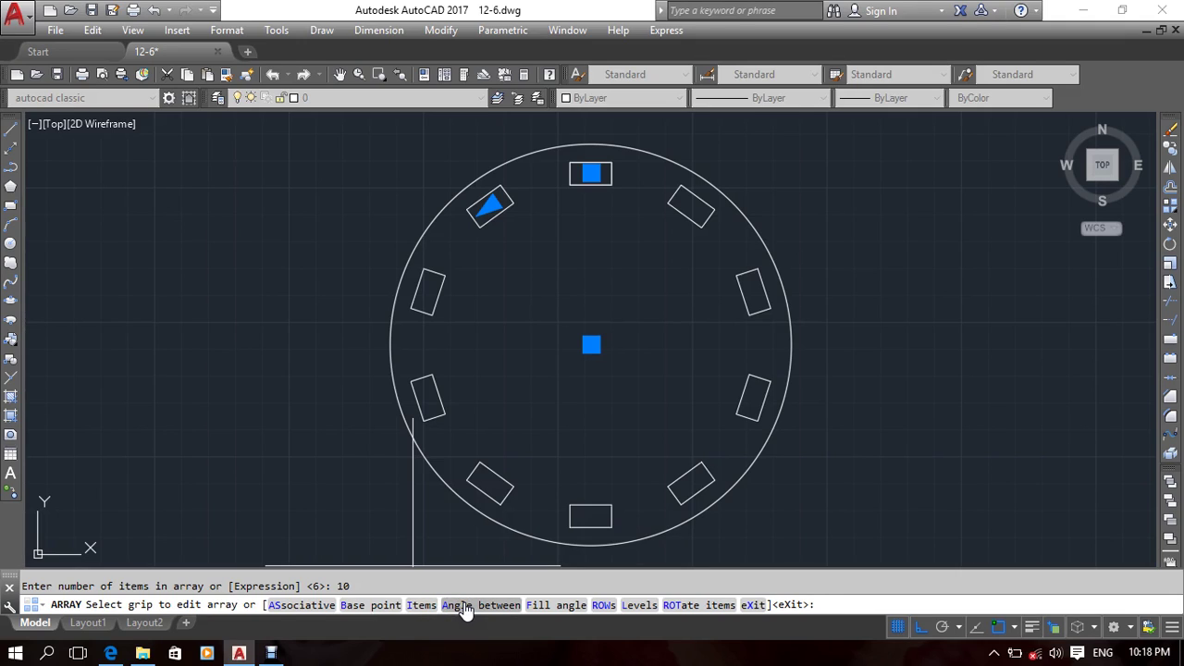
Step: Try to set the angle between the arrayed items to 45 degrees, and keep the item count at 10
left_click(463, 606)
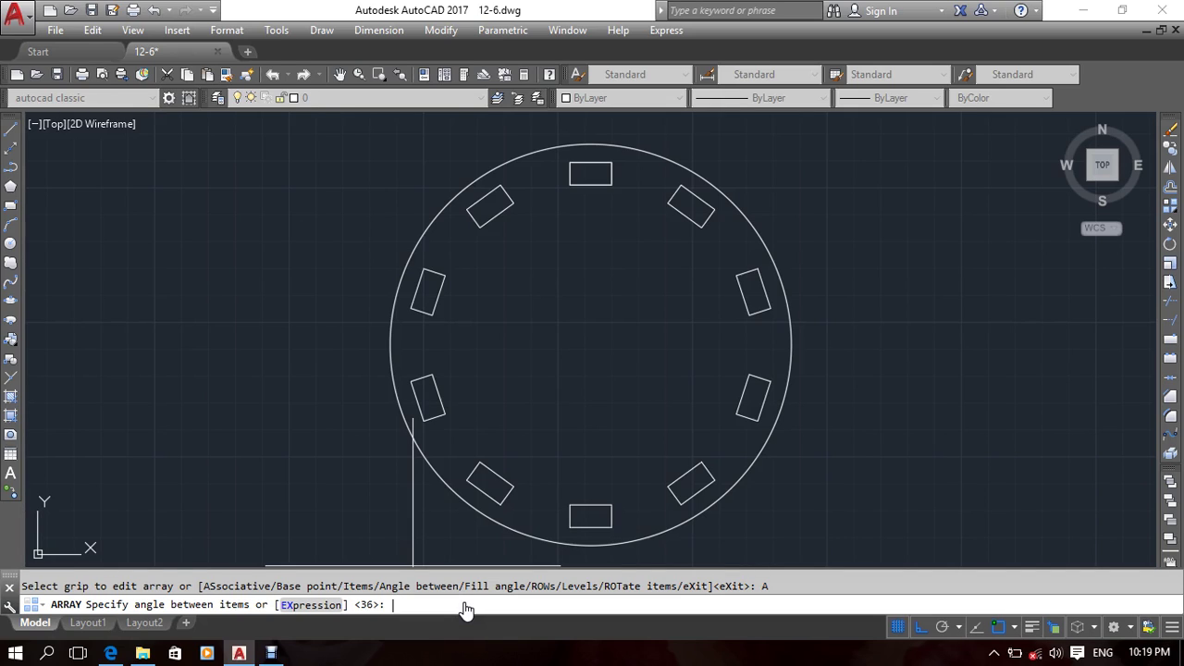
type("45")
key("Return")
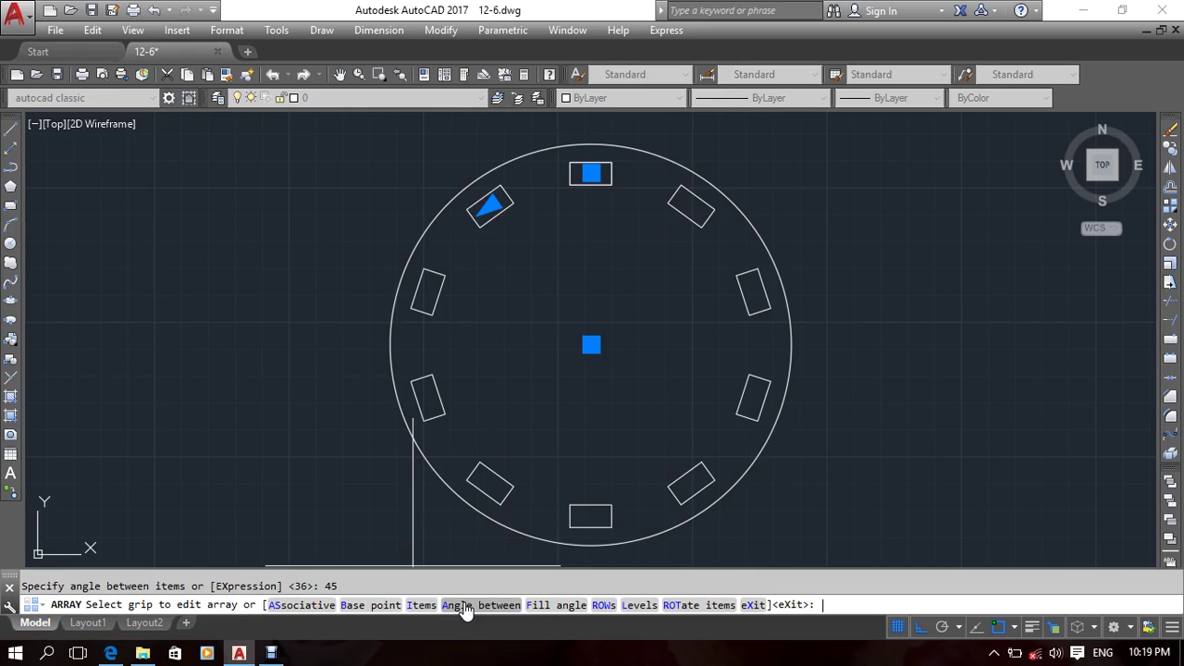
left_click(421, 606)
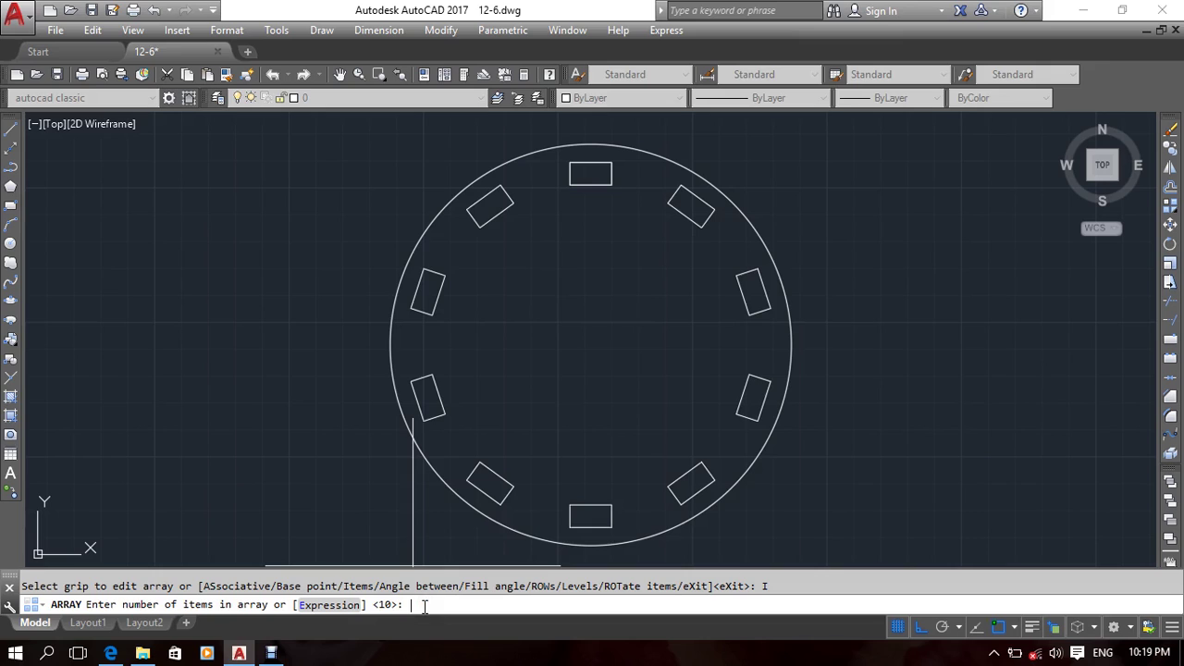
key("Return")
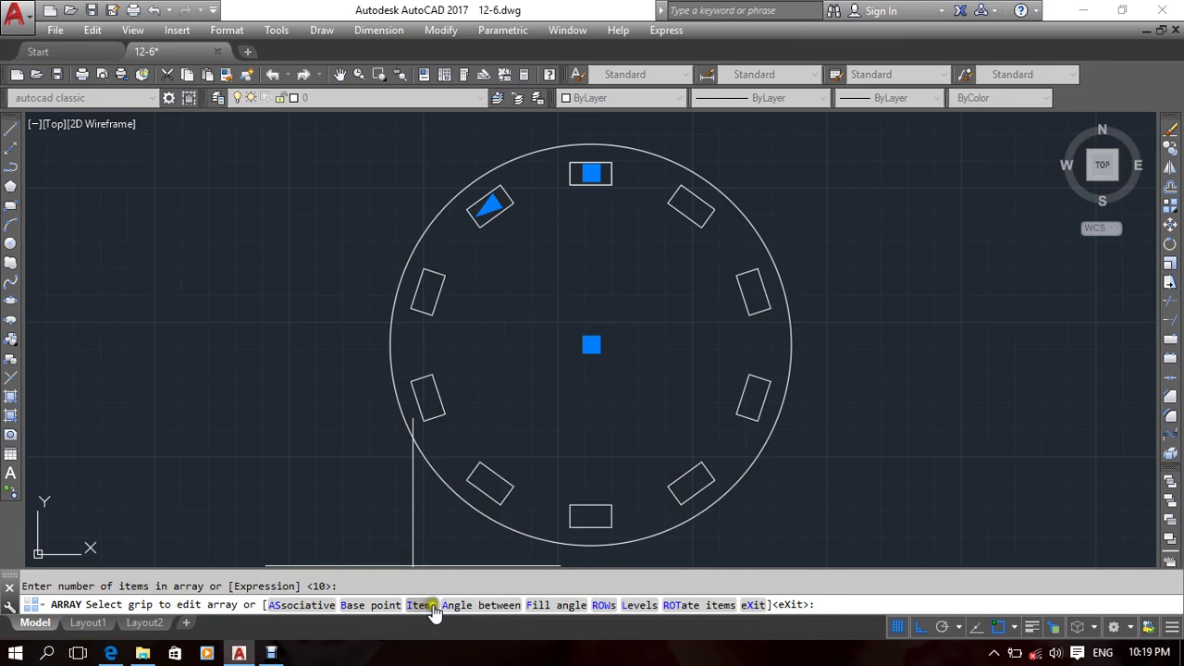
Step: Set the angle between the arrayed rectangles to 25 degrees
left_click(467, 605)
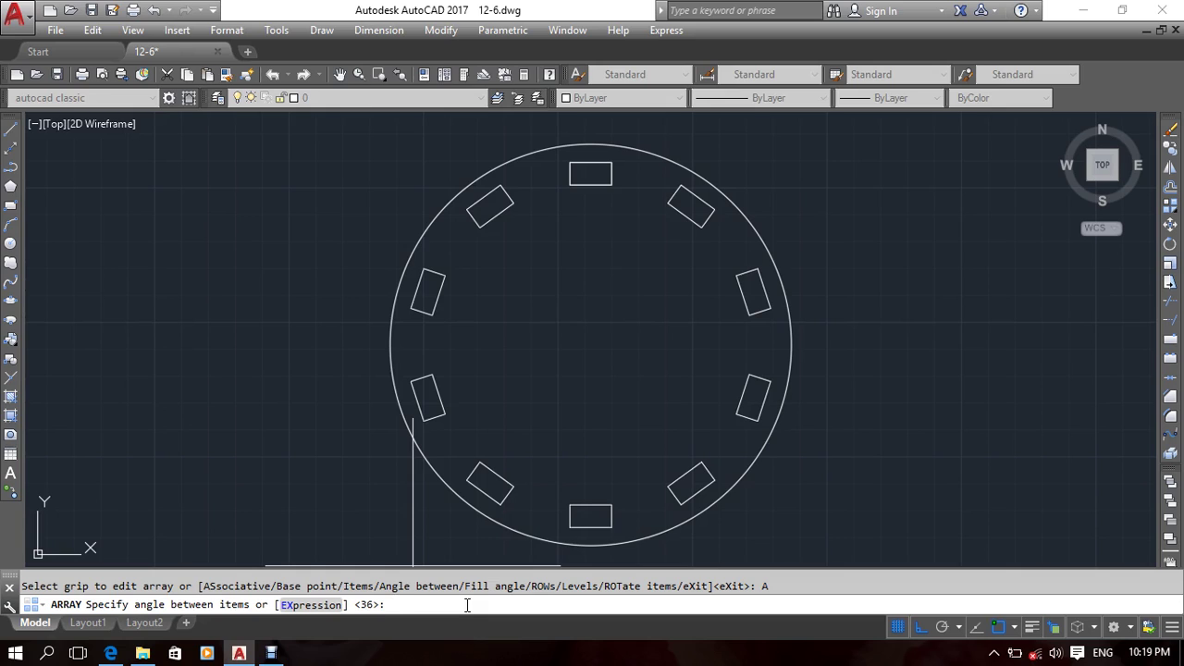
type("25")
key("Return")
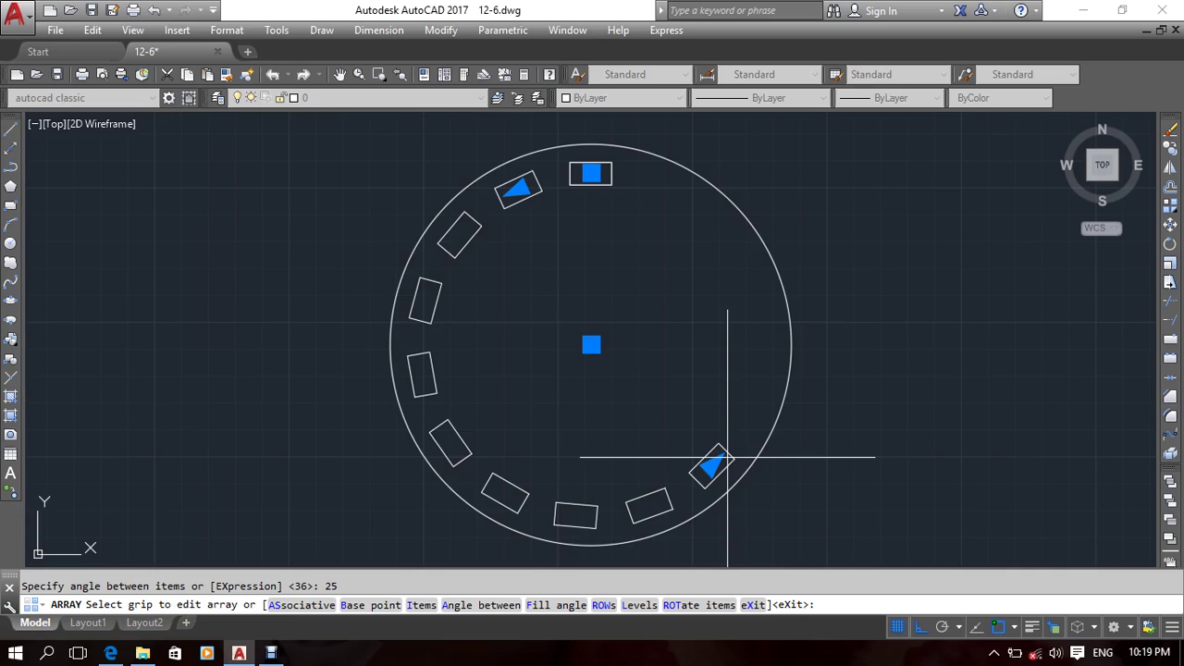
Step: Set the polar array's fill angle to 360 degrees
left_click(559, 607)
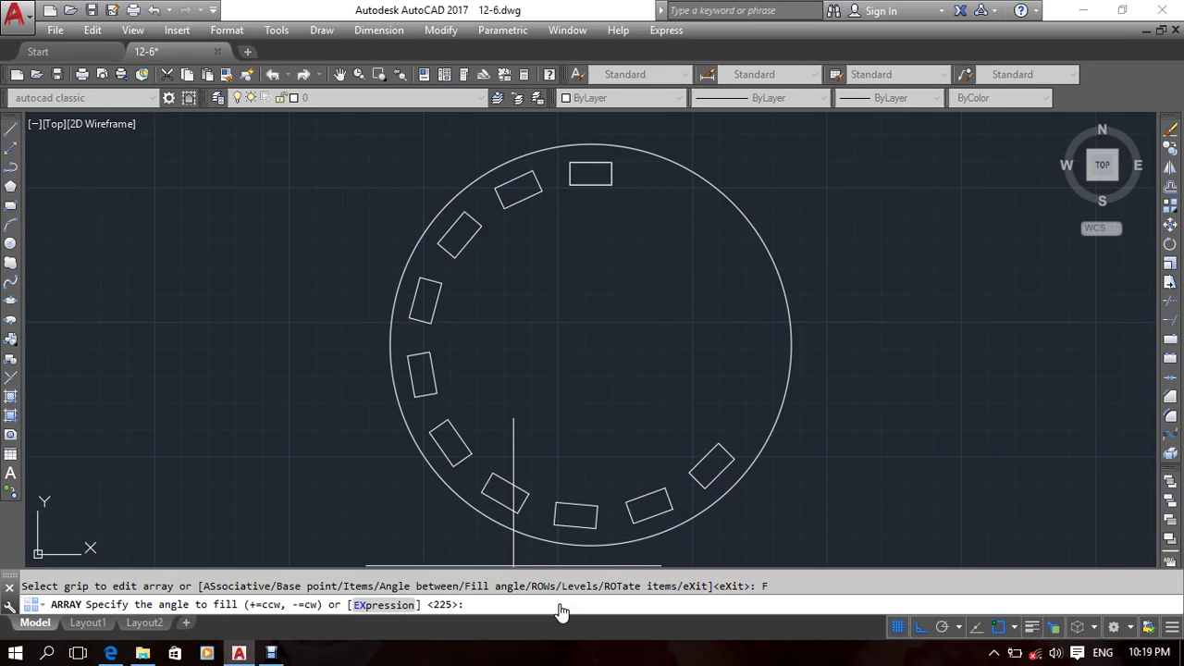
left_click(559, 611)
type("360")
key("Return")
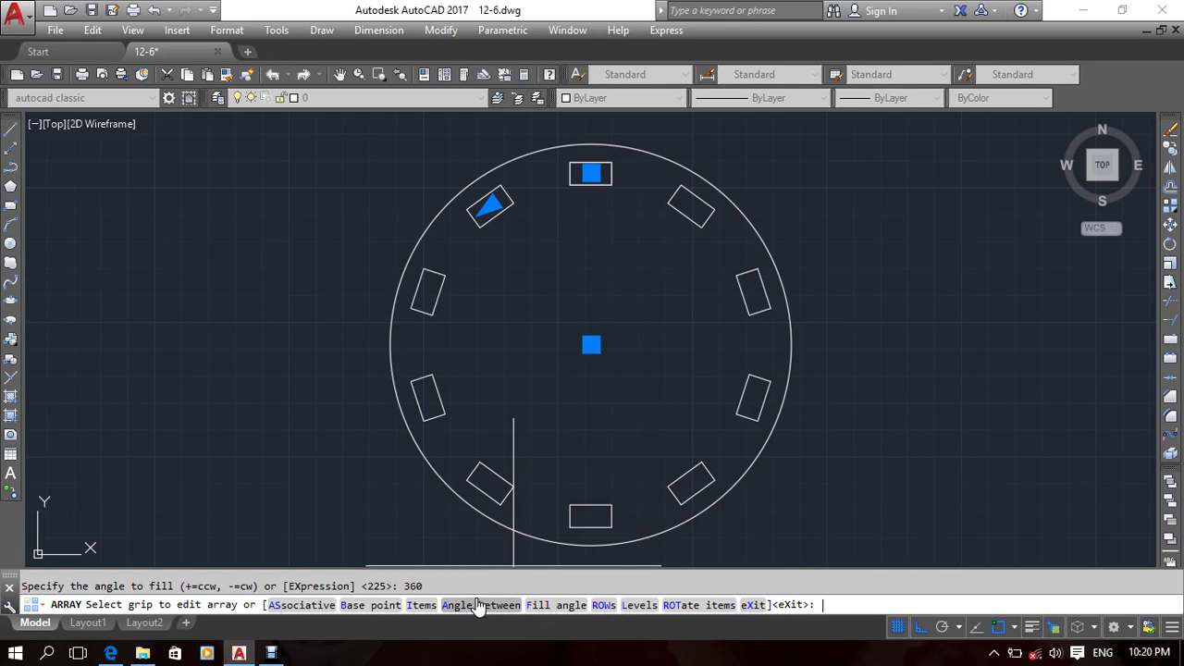
Step: Give the polar array 3 rows with a distance of 25 between rows, accepting the default elevation increment
middle_click_drag(675, 275, 556, 276)
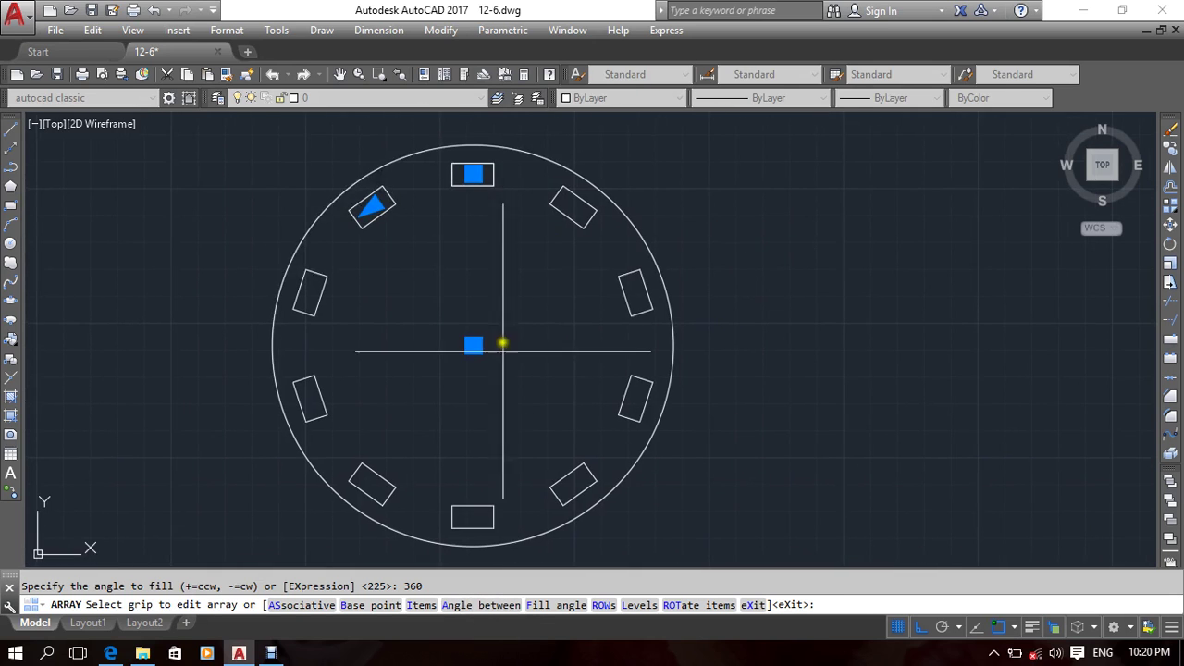
mouse_move(516, 341)
middle_mouse_down()
mouse_move(619, 297)
mouse_move(605, 312)
middle_mouse_up()
scroll(664, 309, "down", 2)
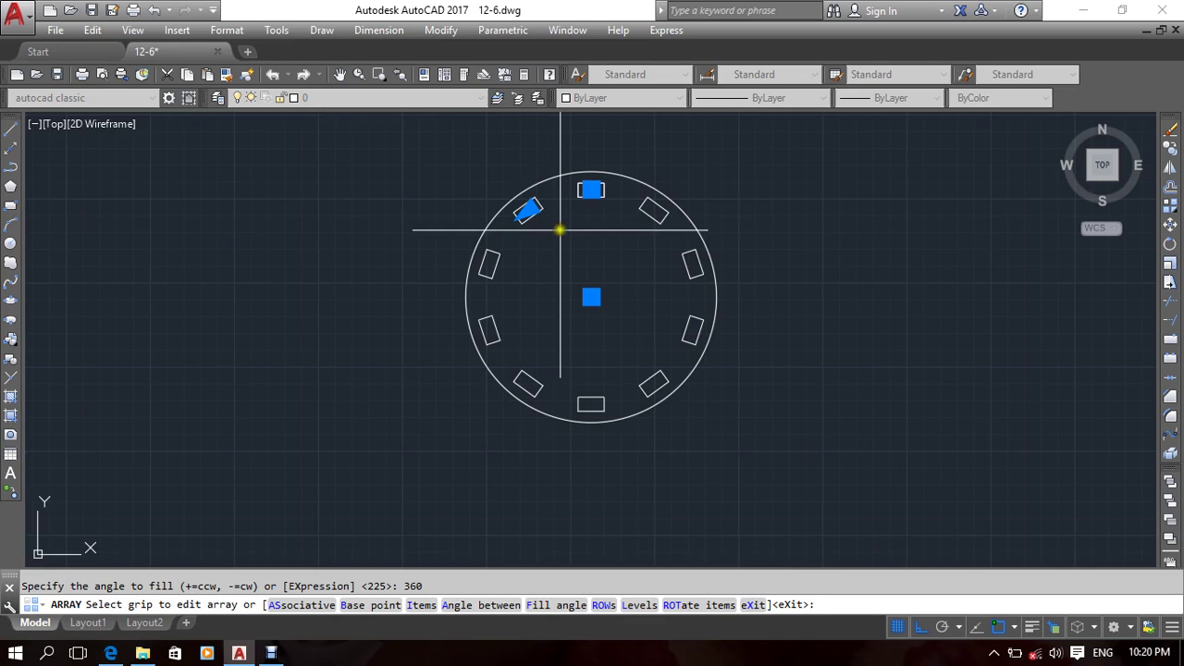
left_click(603, 605)
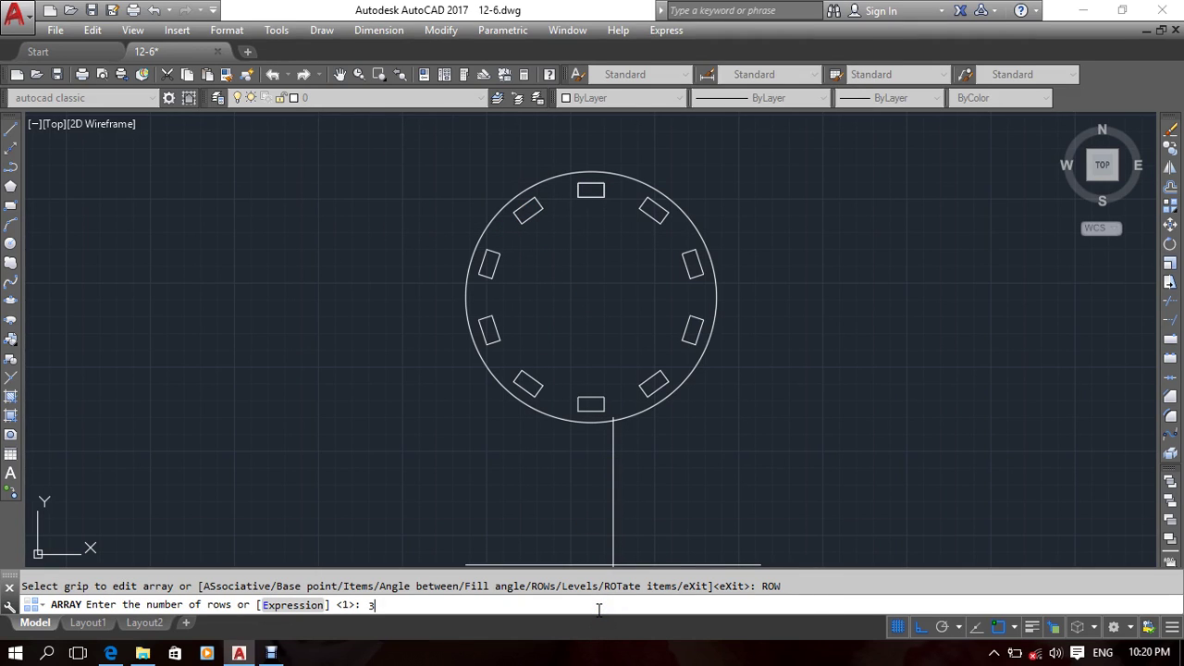
key("Return")
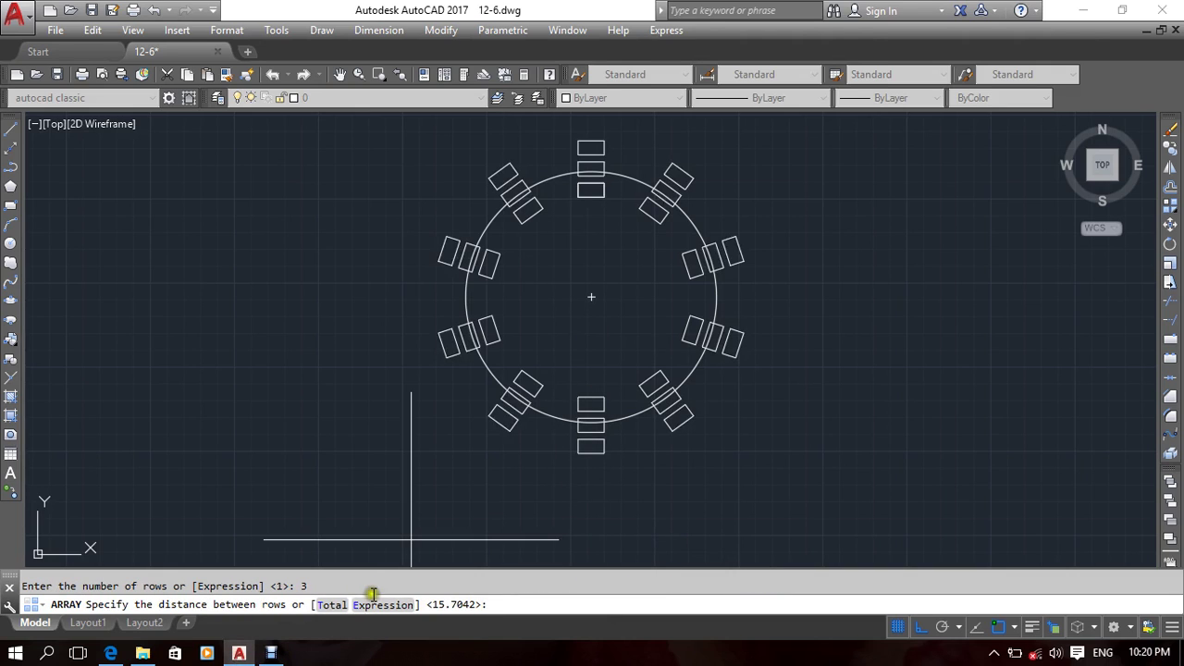
scroll(668, 211, "up", 5)
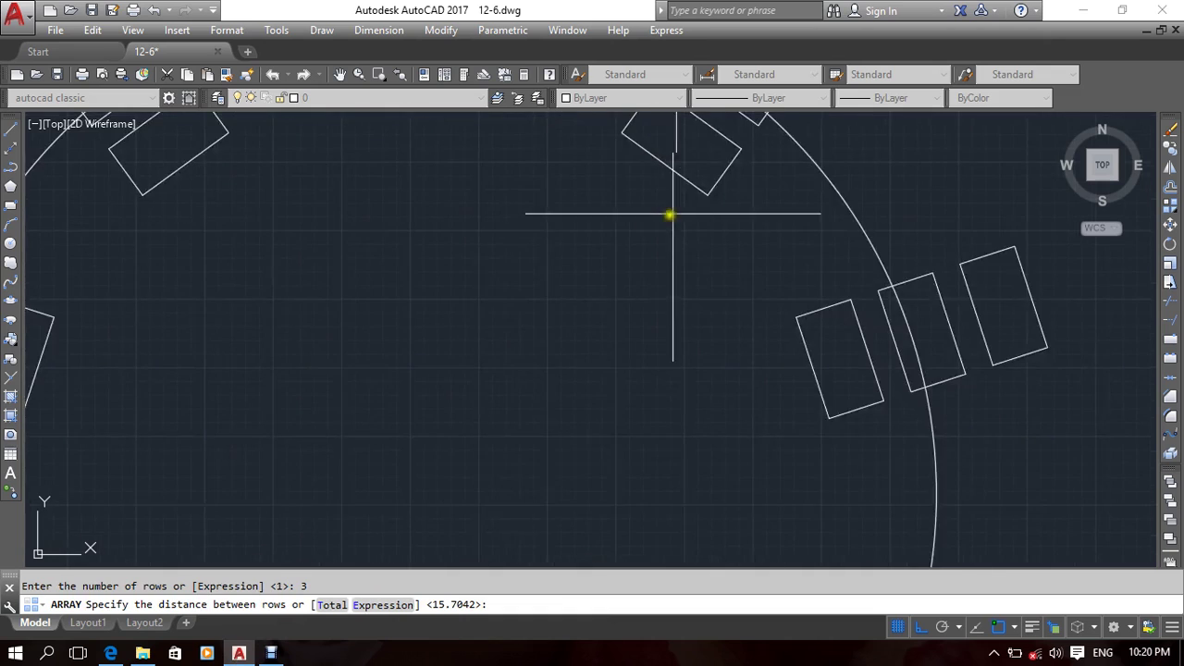
middle_click_drag(668, 214, 534, 397)
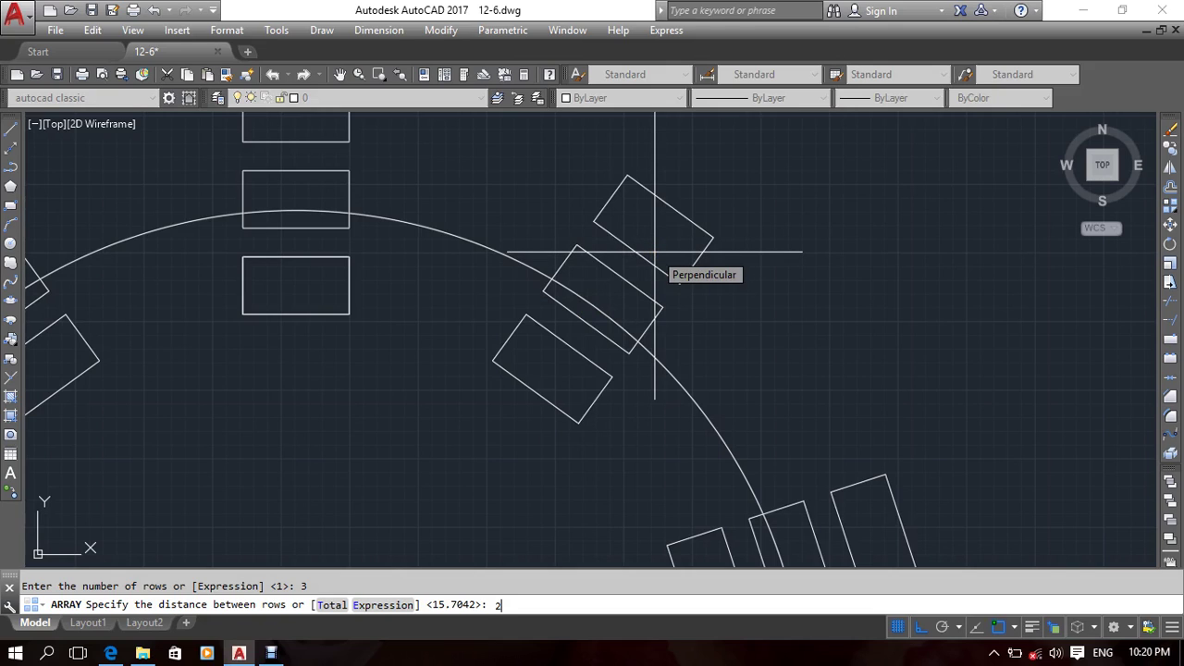
key("Return")
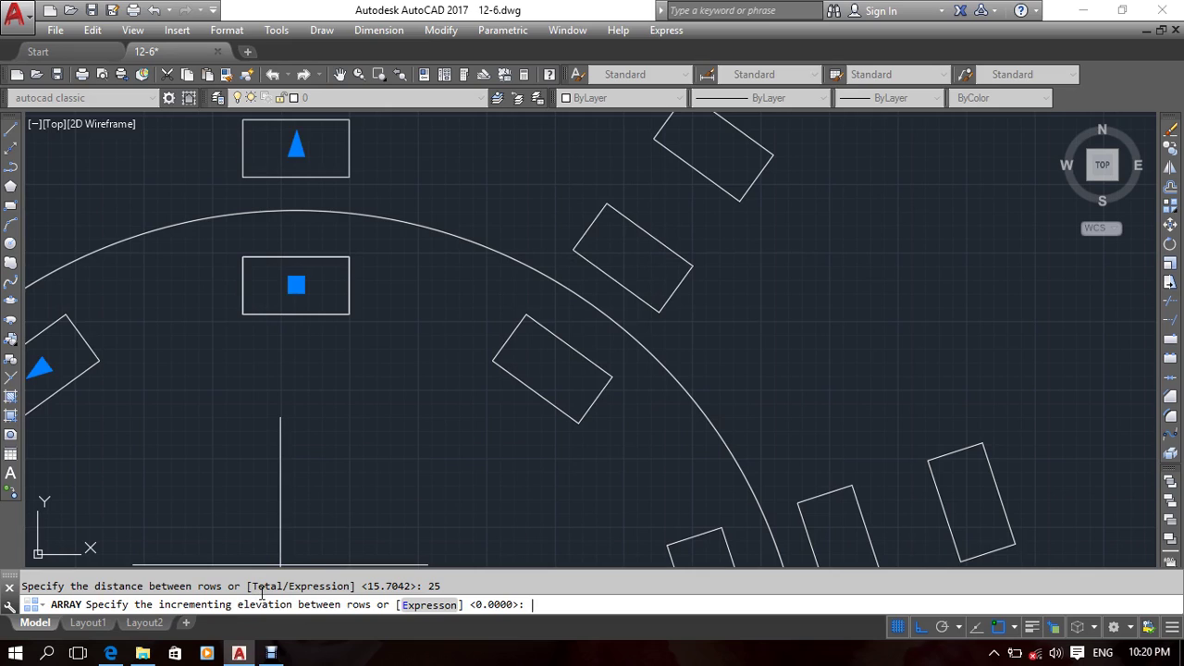
key("Return")
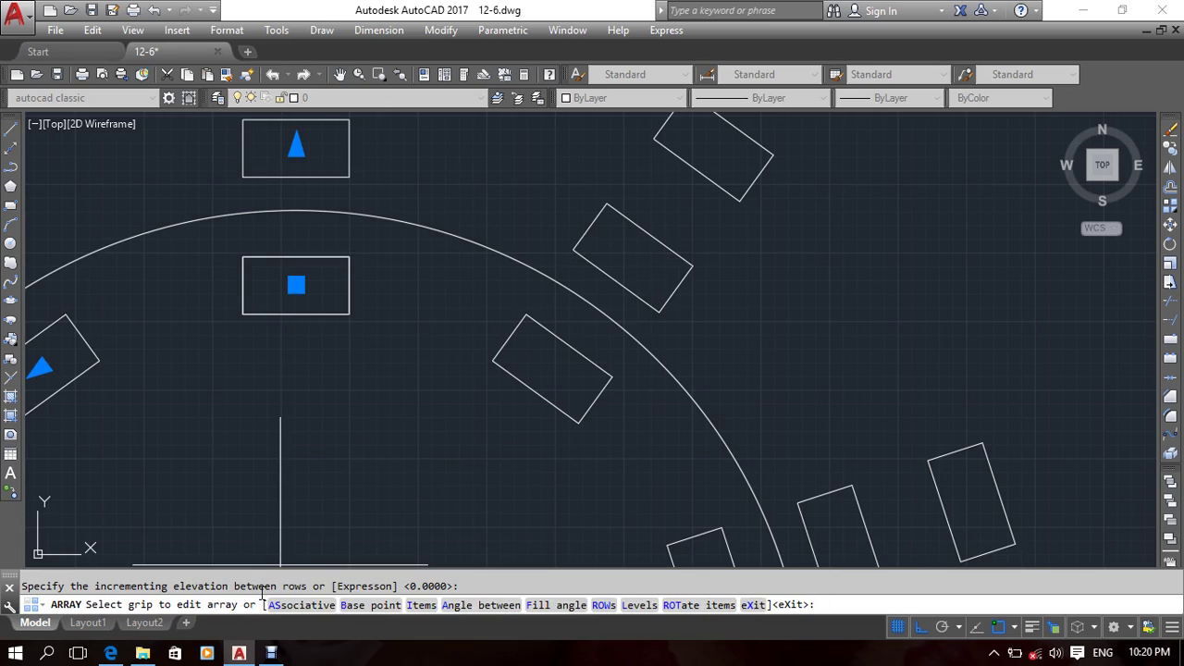
Step: Set the polar array's number of rows to 1, accepting the default row distance and elevation increment
left_click(604, 605)
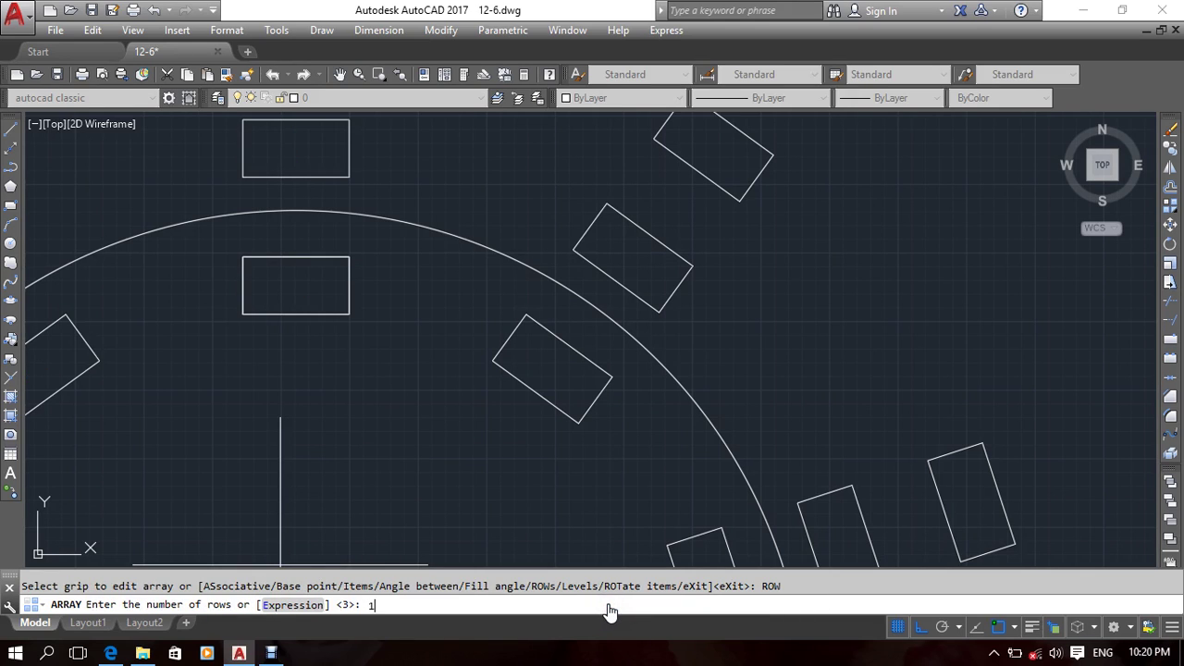
type("1")
key("Return")
key("Return")
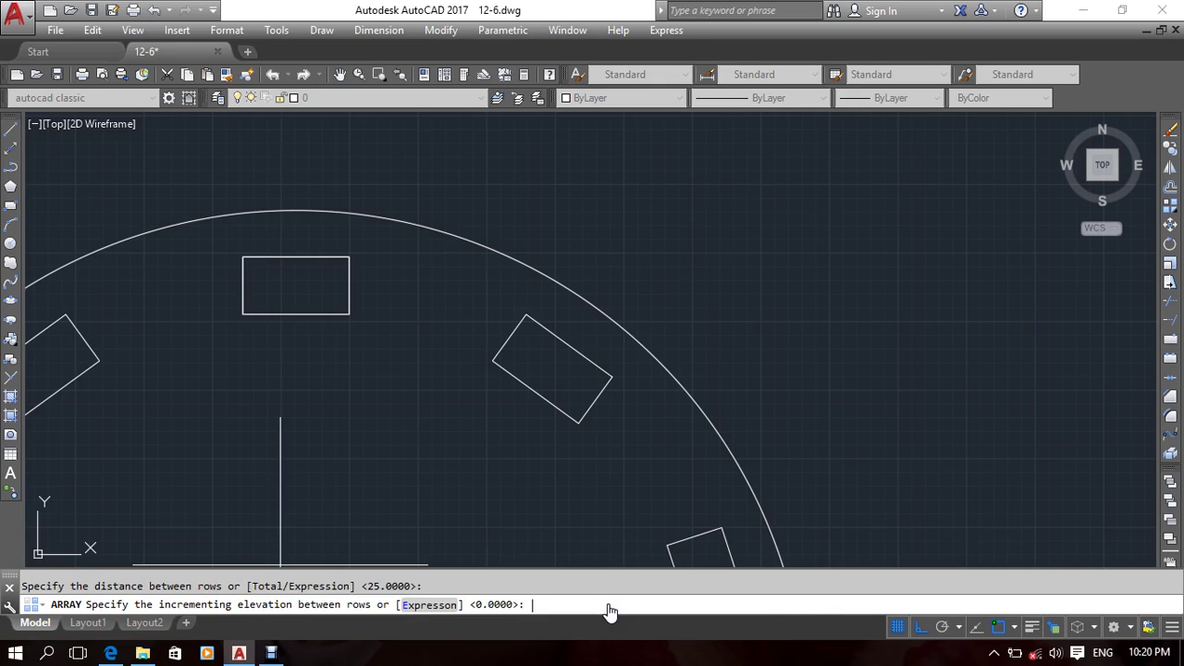
key("Return")
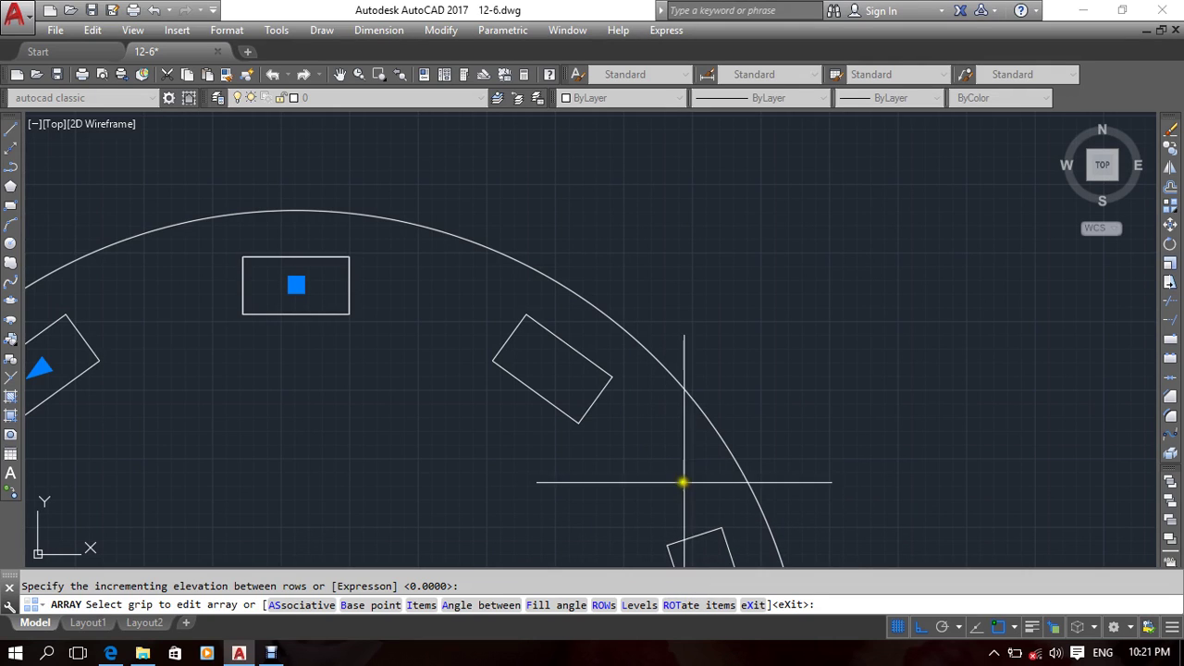
Step: Examine the orientation of the arrayed rectangles around the circle, up close and as a whole
middle_click_drag(628, 415, 667, 370)
middle_click_drag(354, 446, 487, 386)
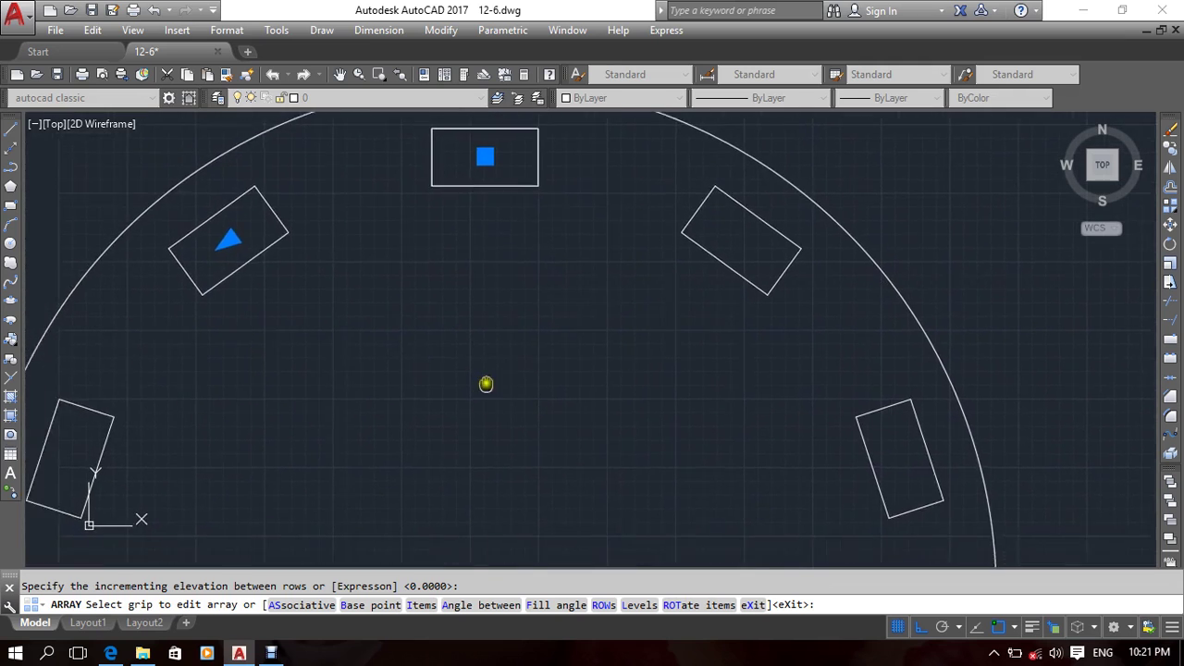
scroll(450, 430, "down", 2)
middle_click_drag(414, 255, 420, 388)
scroll(481, 387, "up", 4)
middle_click_drag(502, 415, 490, 370)
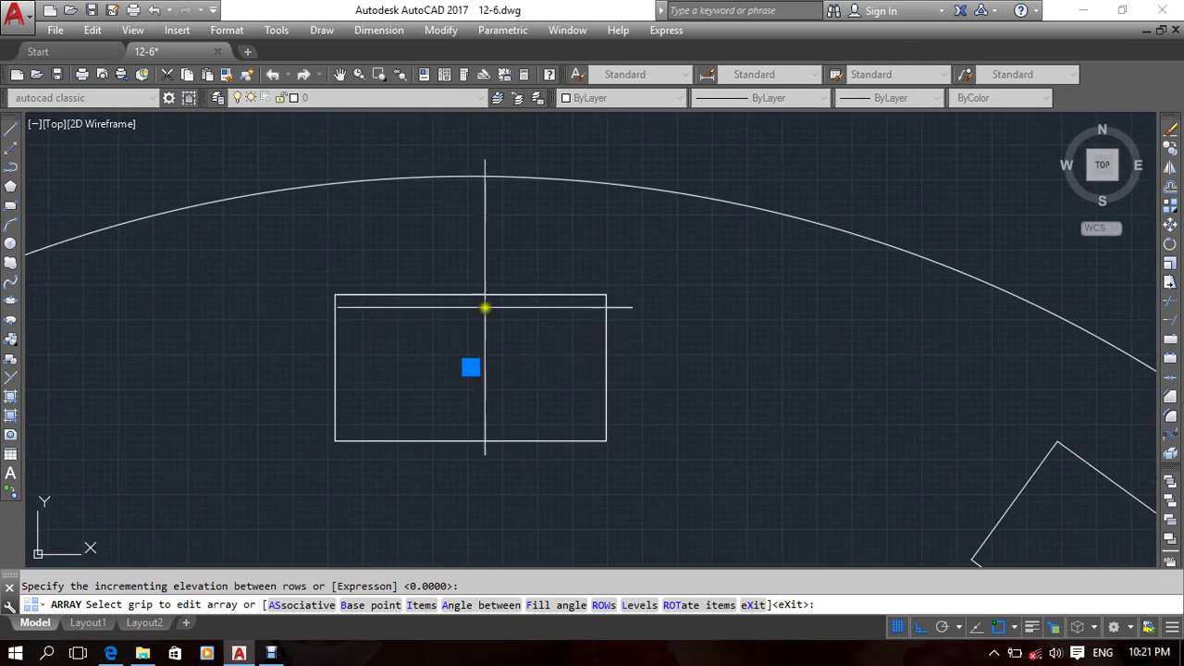
scroll(374, 352, "down", 3)
middle_click_drag(37, 448, 101, 397)
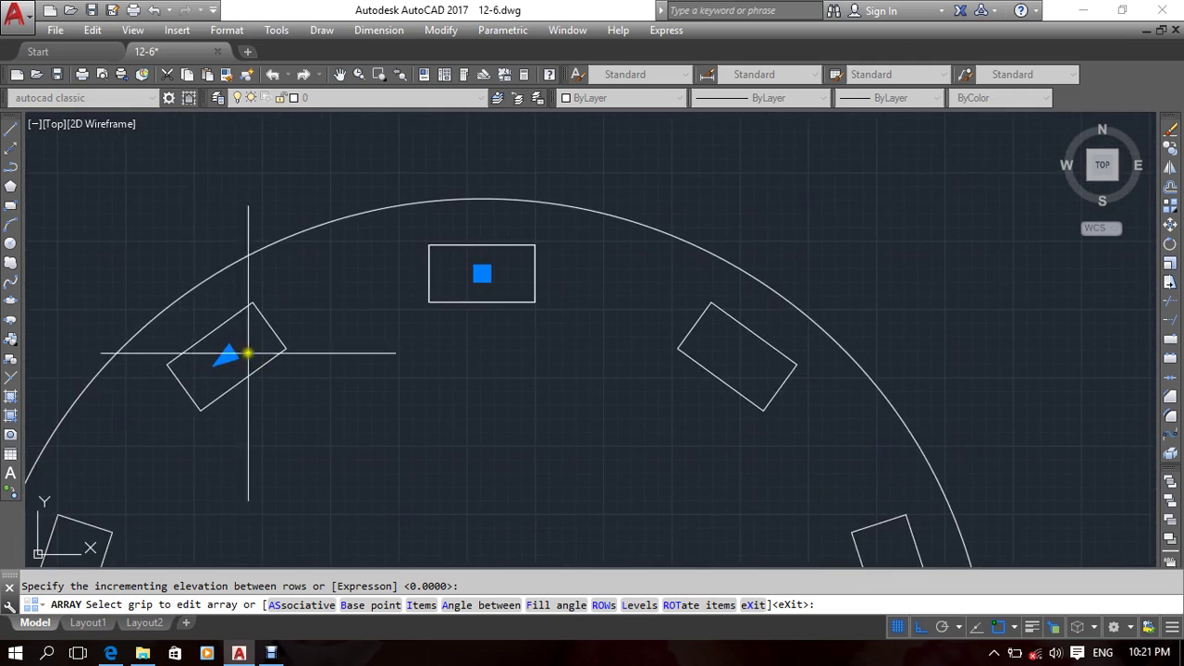
middle_click_drag(239, 516, 379, 420)
middle_click_drag(436, 383, 463, 352)
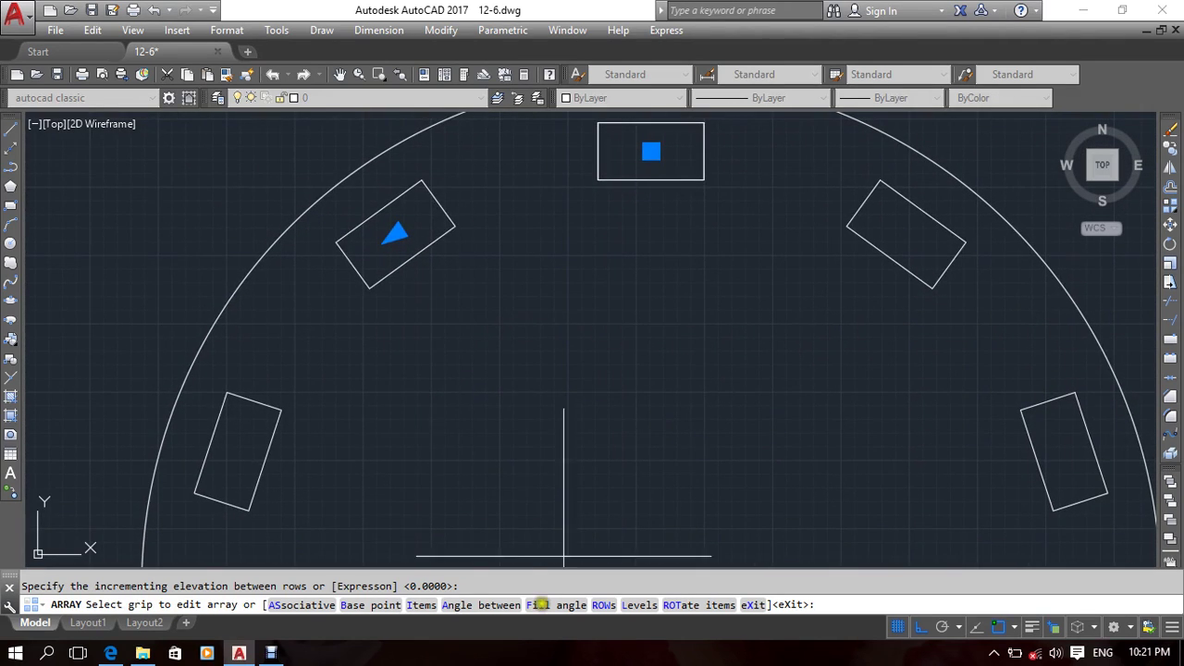
scroll(562, 470, "down", 6)
mouse_move(556, 468)
middle_mouse_down()
mouse_move(529, 360)
mouse_move(454, 194)
middle_mouse_up()
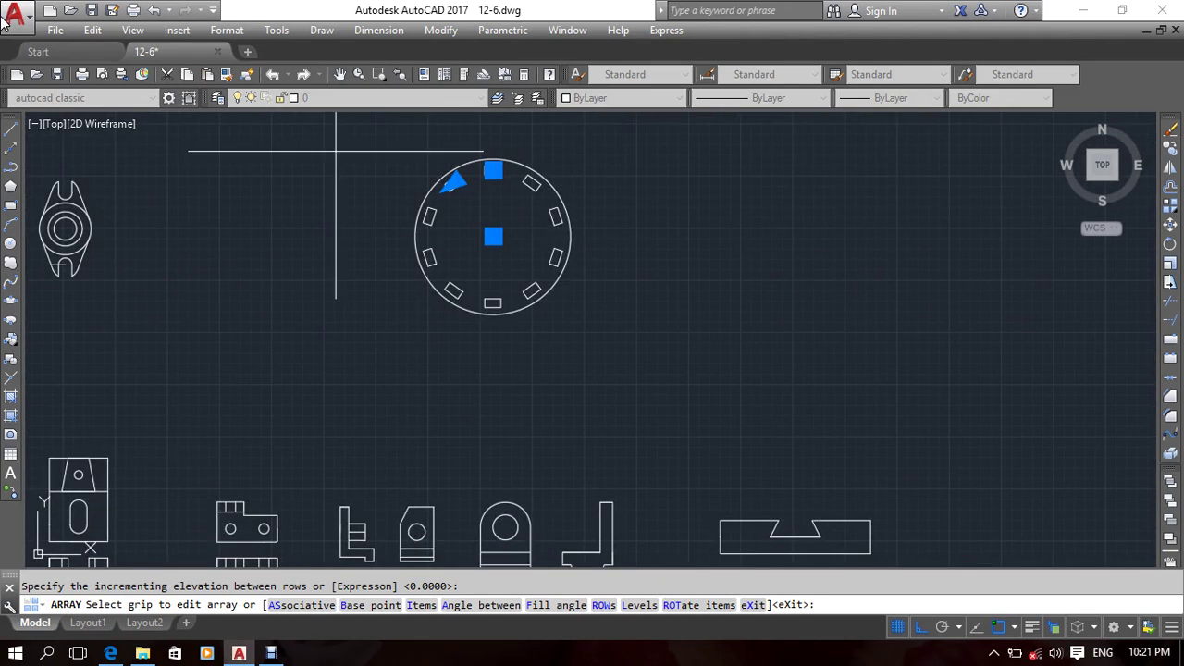
Step: Turn off rotation of the arrayed items in the polar array of rectangles
scroll(555, 171, "up", 3)
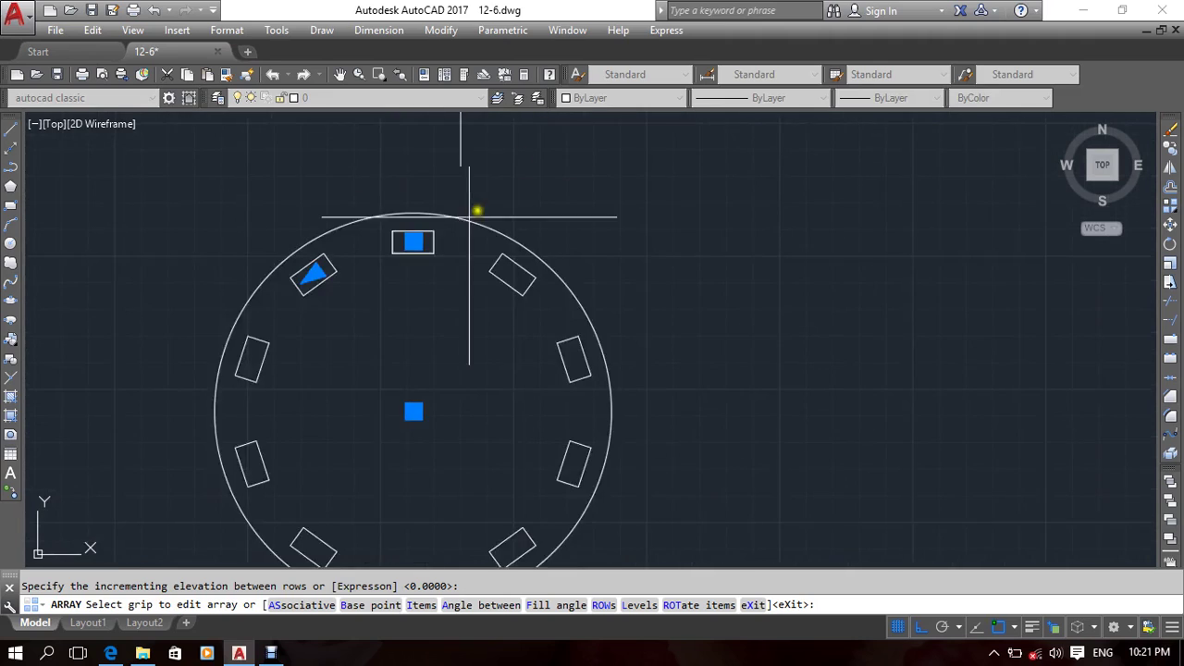
middle_click_drag(475, 300, 521, 265)
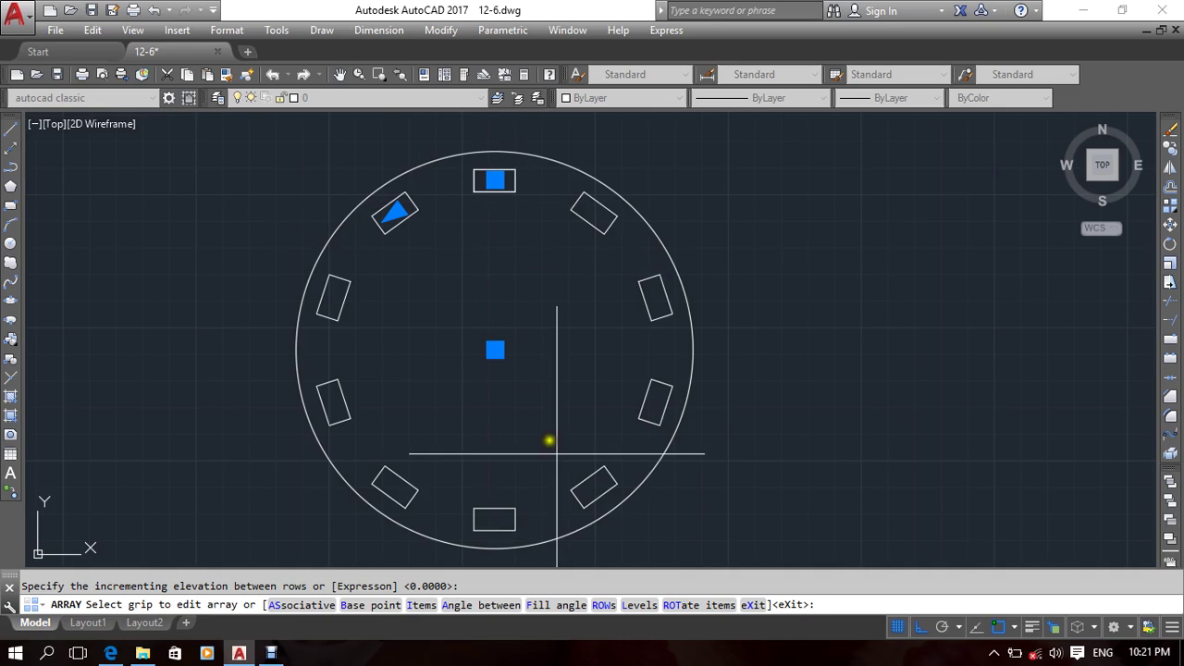
left_click(709, 605)
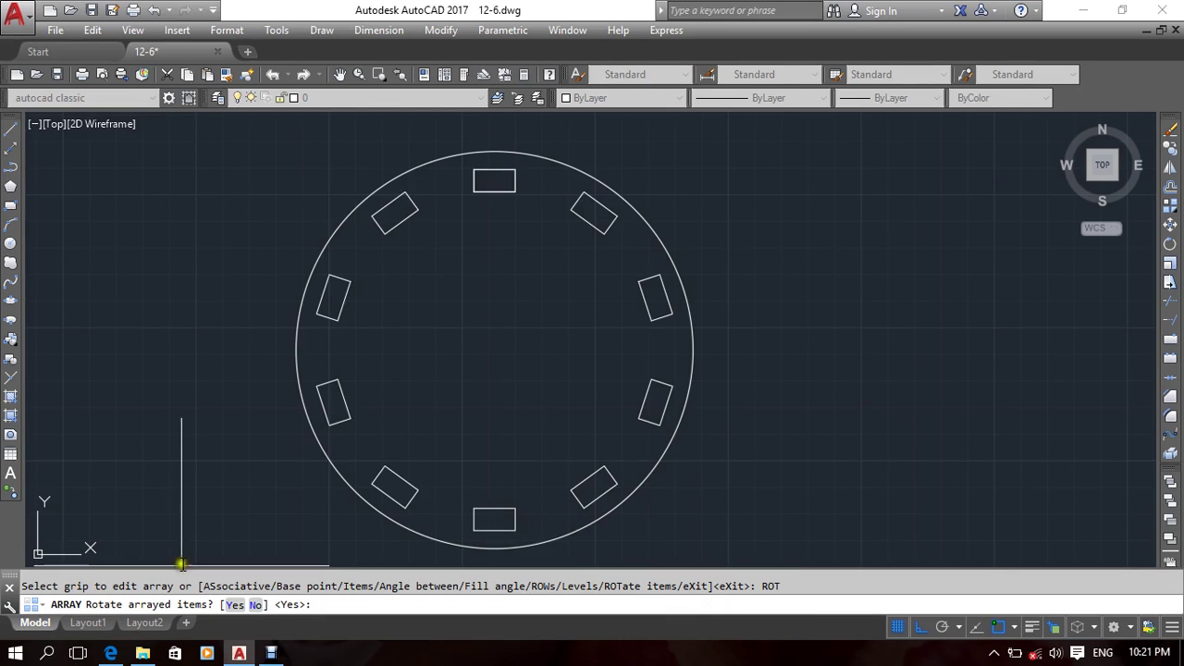
left_click(255, 605)
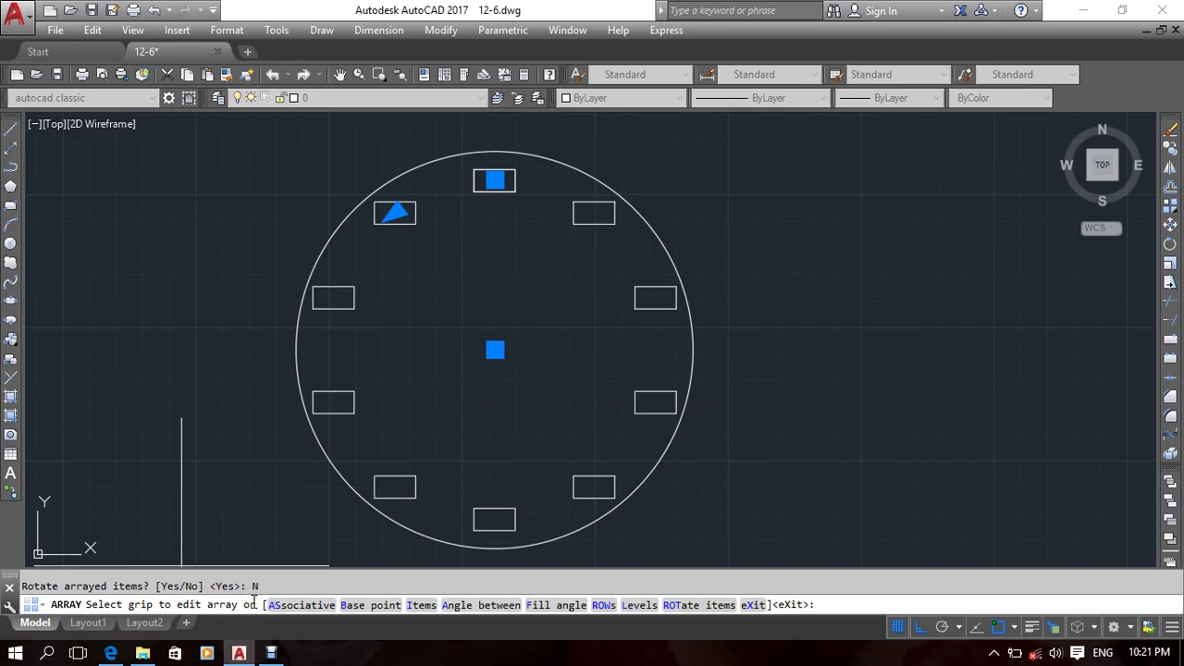
middle_click_drag(514, 310, 539, 307)
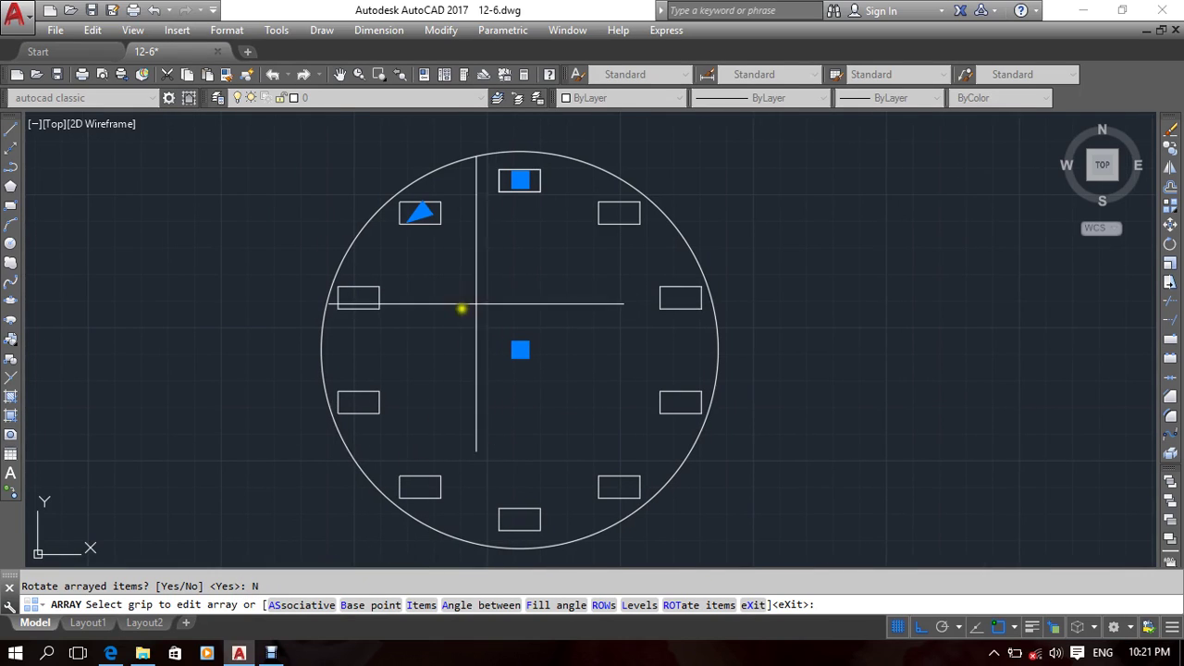
Step: Move the polar array's base point to the lower-right corner of the topmost rectangle, and undo the whole array
left_click(381, 605)
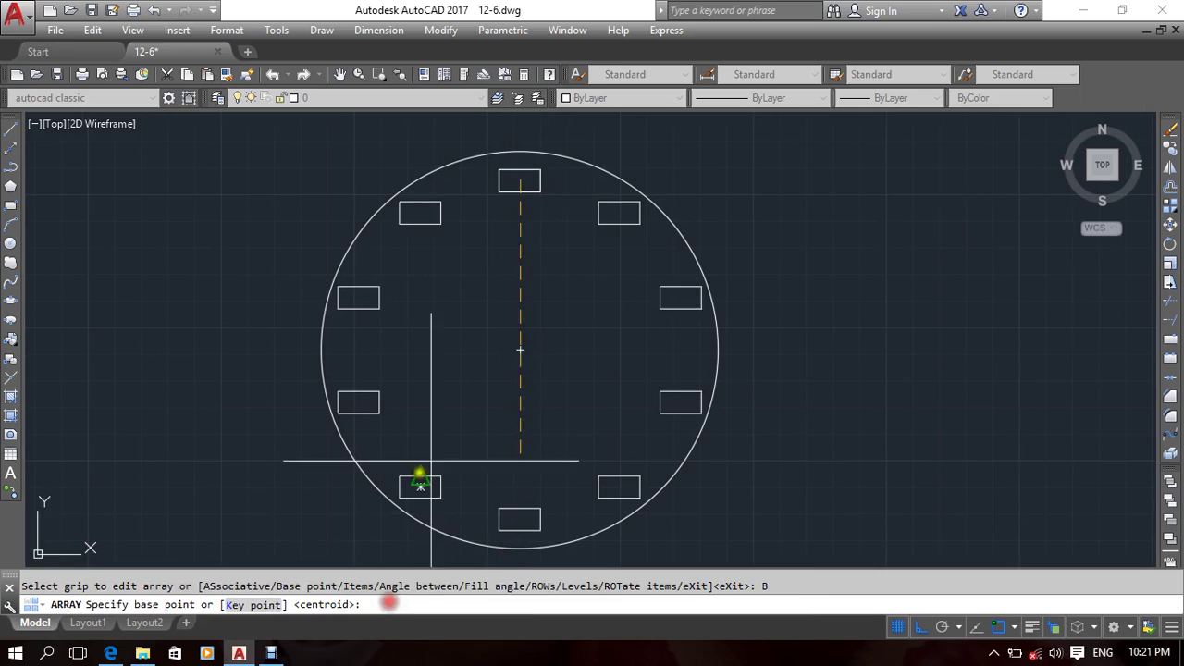
left_click(540, 192)
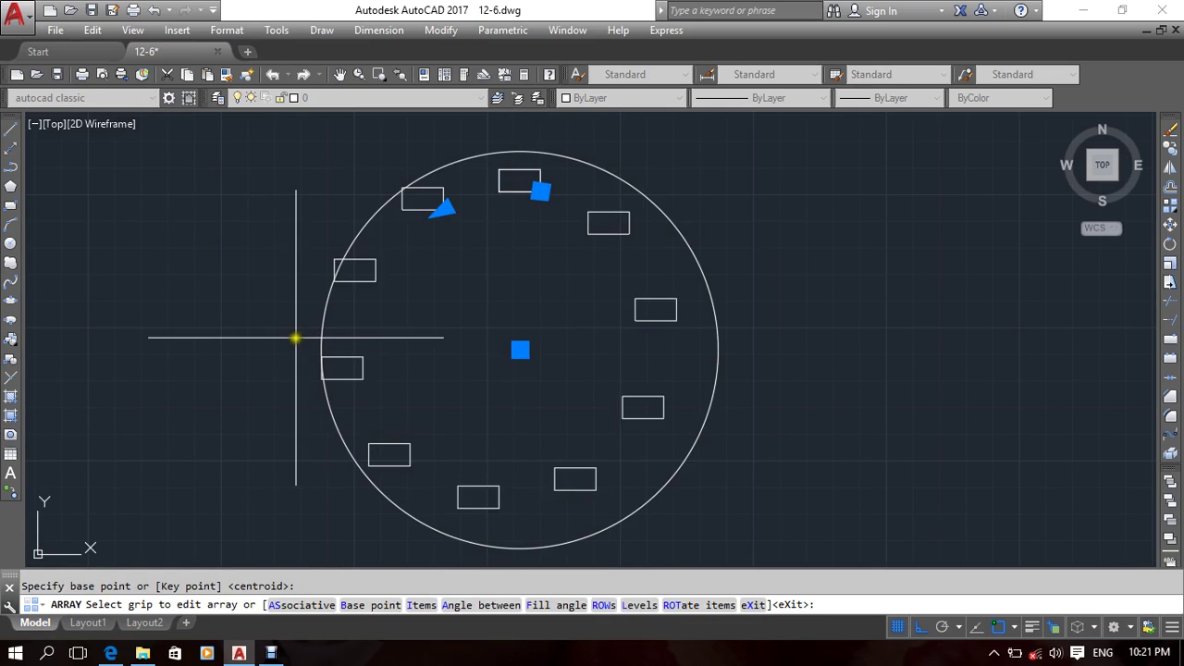
key("Escape")
left_click(326, 363)
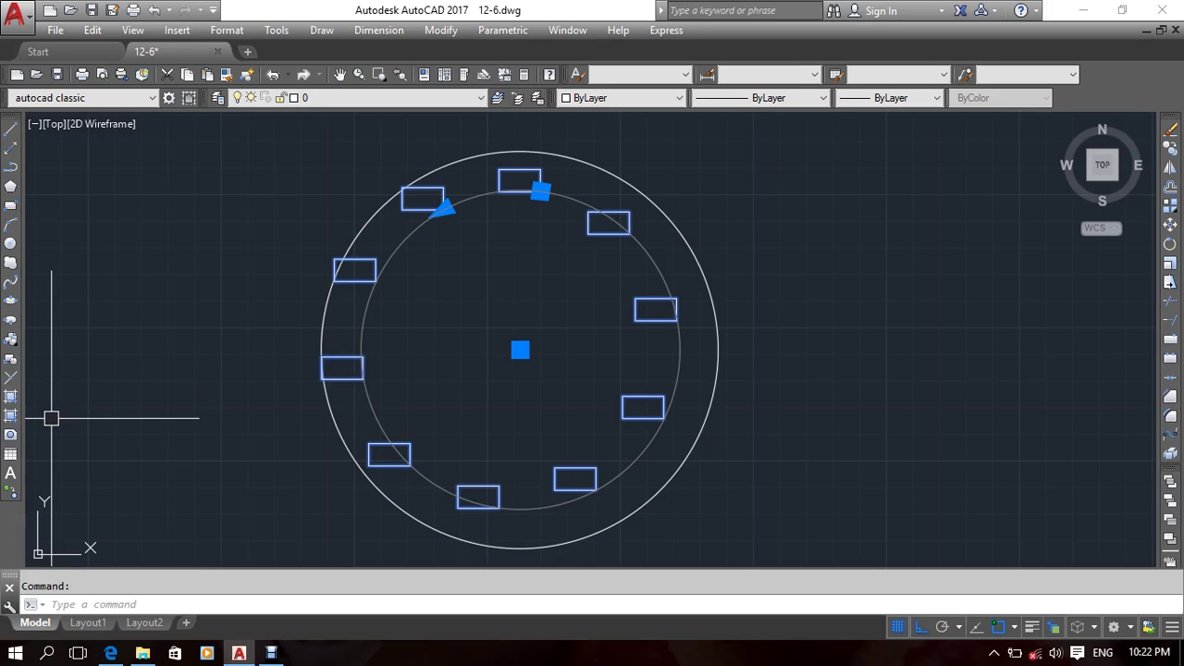
key("ctrl+z")
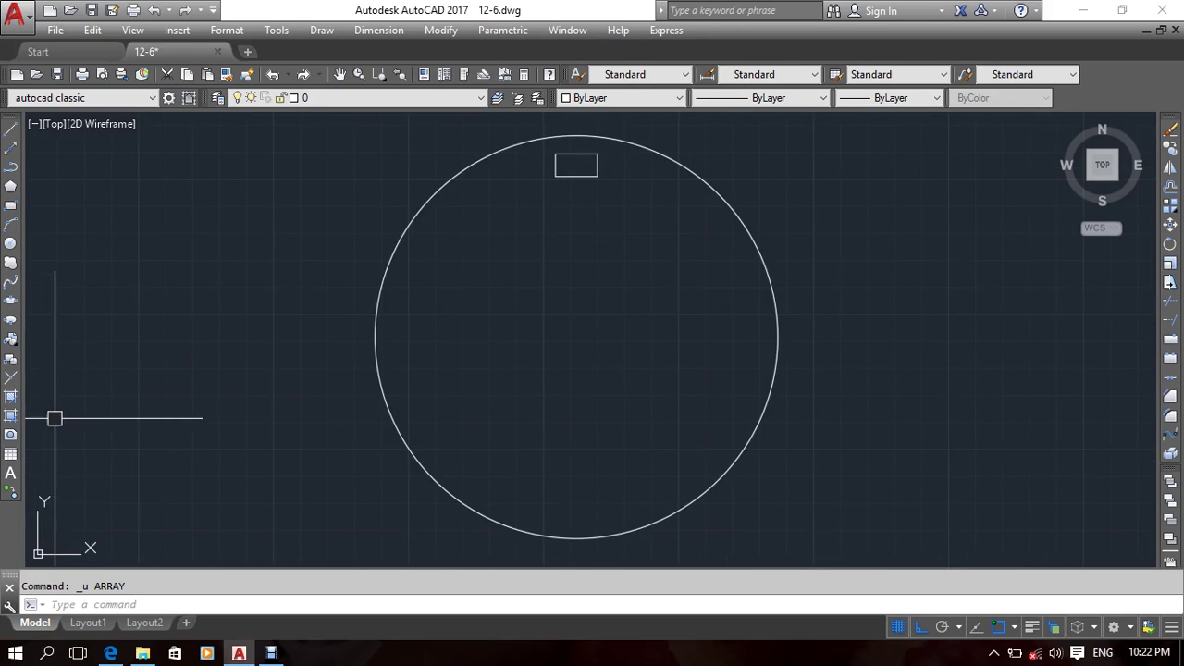
Step: Create a polar array of the small rectangle around the centre of the large circle
type("ar")
key("Return")
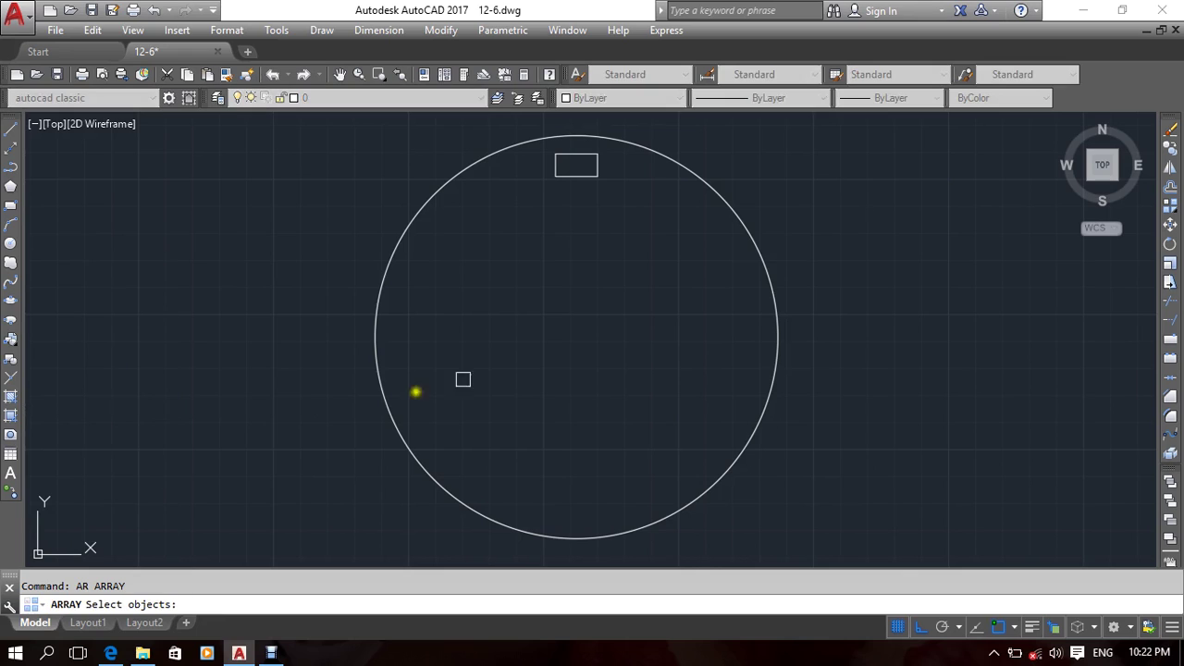
left_click(592, 175)
key("Return")
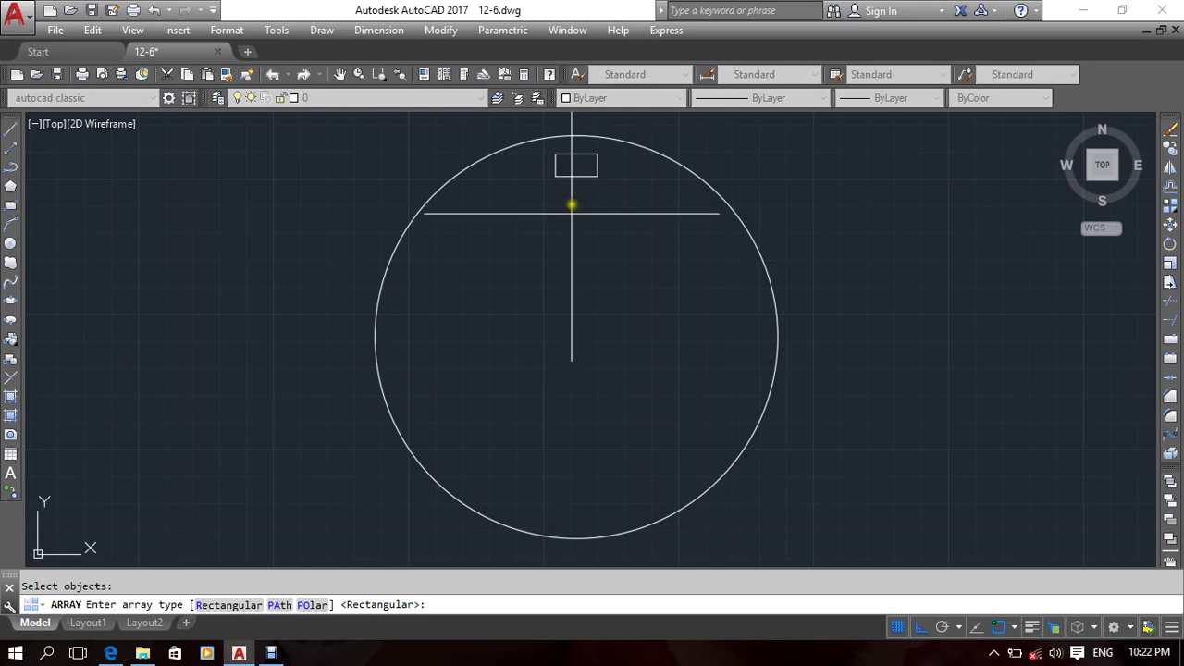
left_click(312, 605)
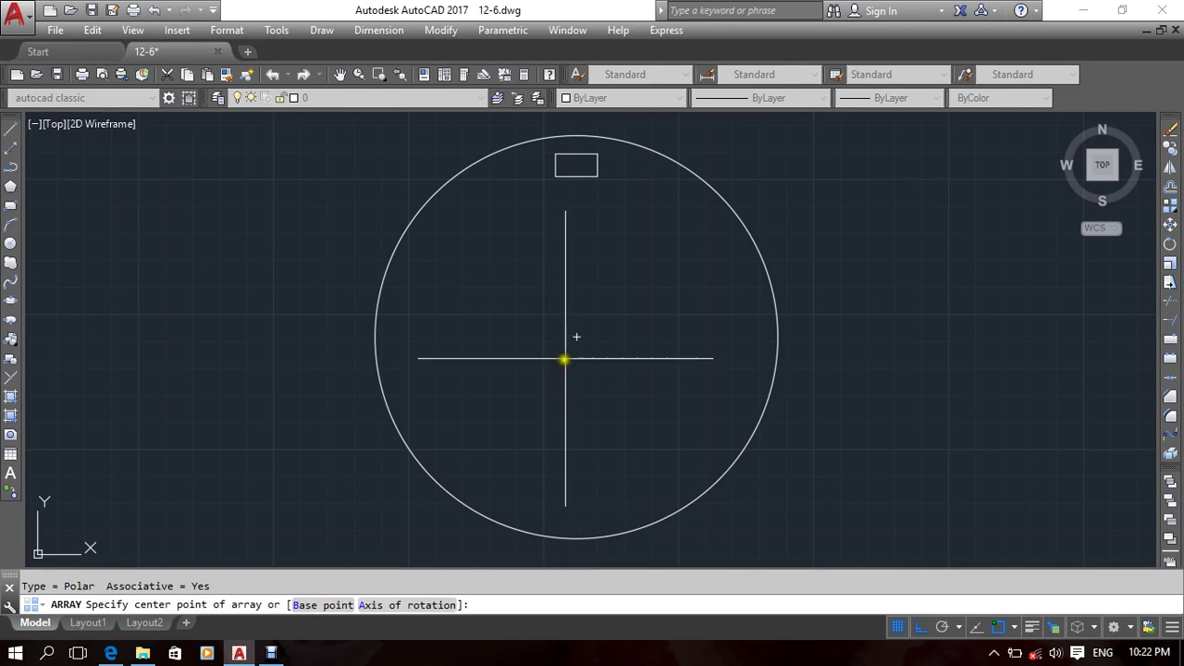
left_click(577, 337)
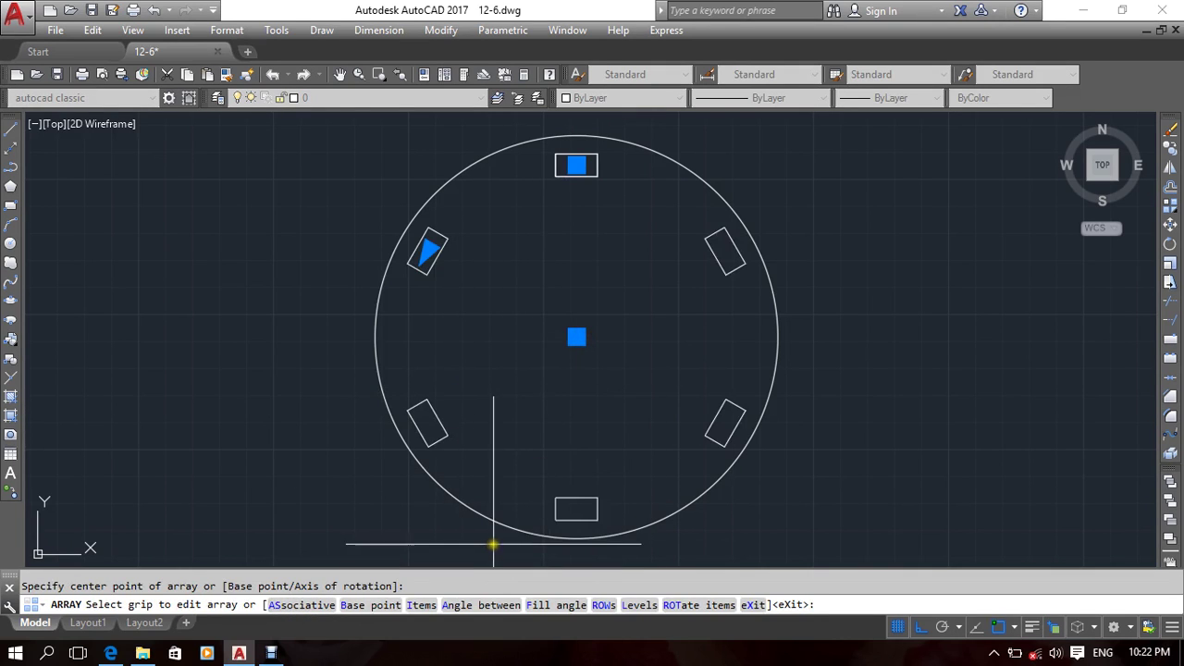
Step: Make the polar array associative and finish it
left_click(320, 605)
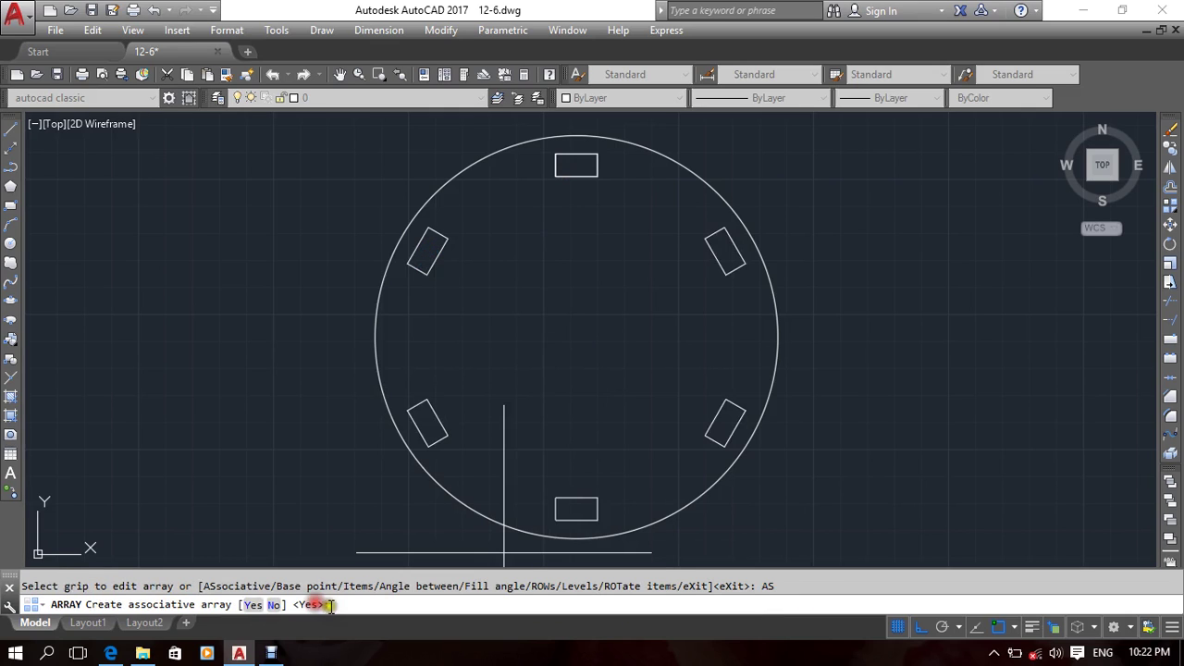
left_click(252, 605)
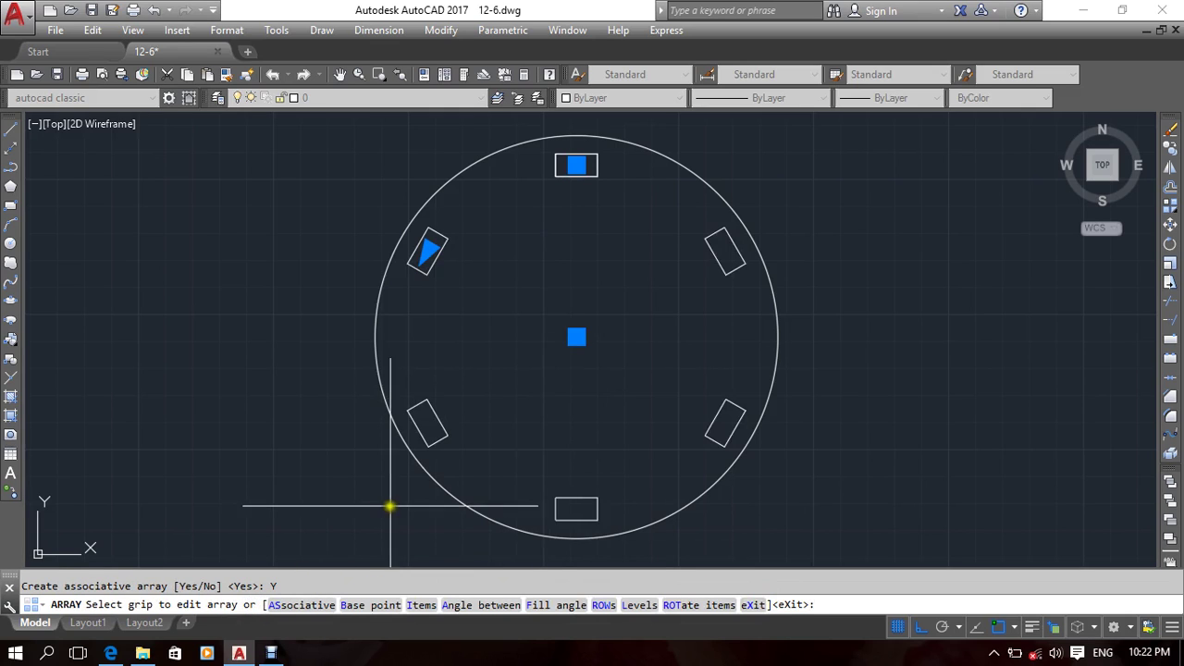
key("Return")
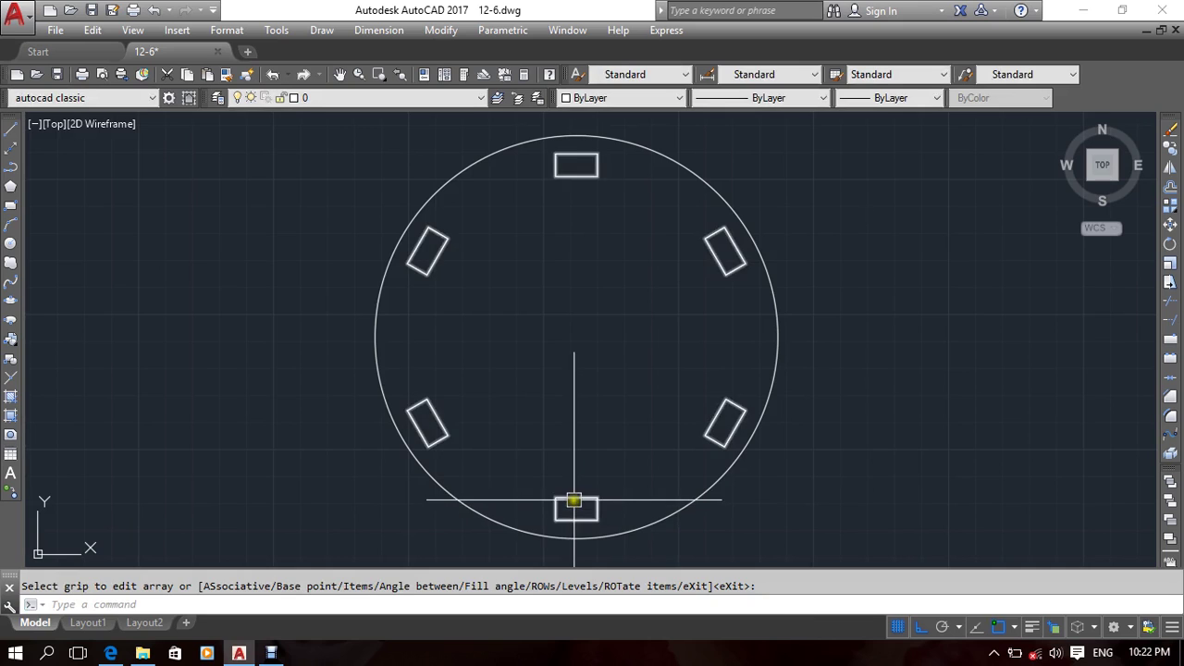
Step: Open the finished polar array for editing to examine its available edit options
left_click(575, 500)
right_click(539, 382)
left_click(629, 248)
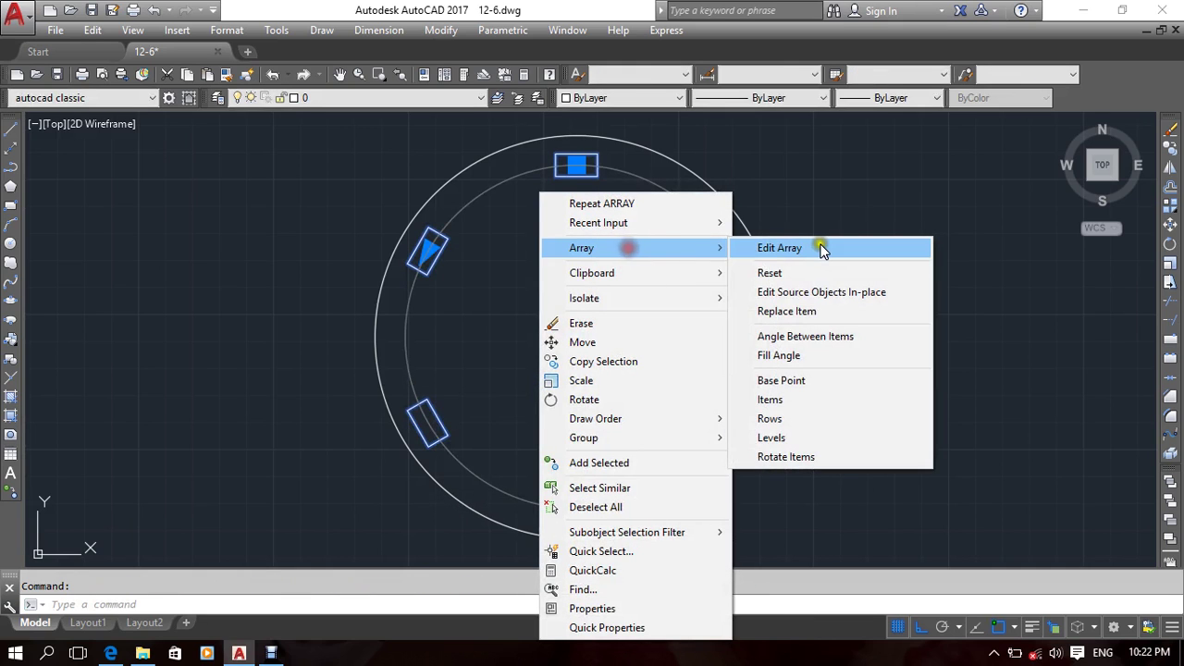
left_click(822, 250)
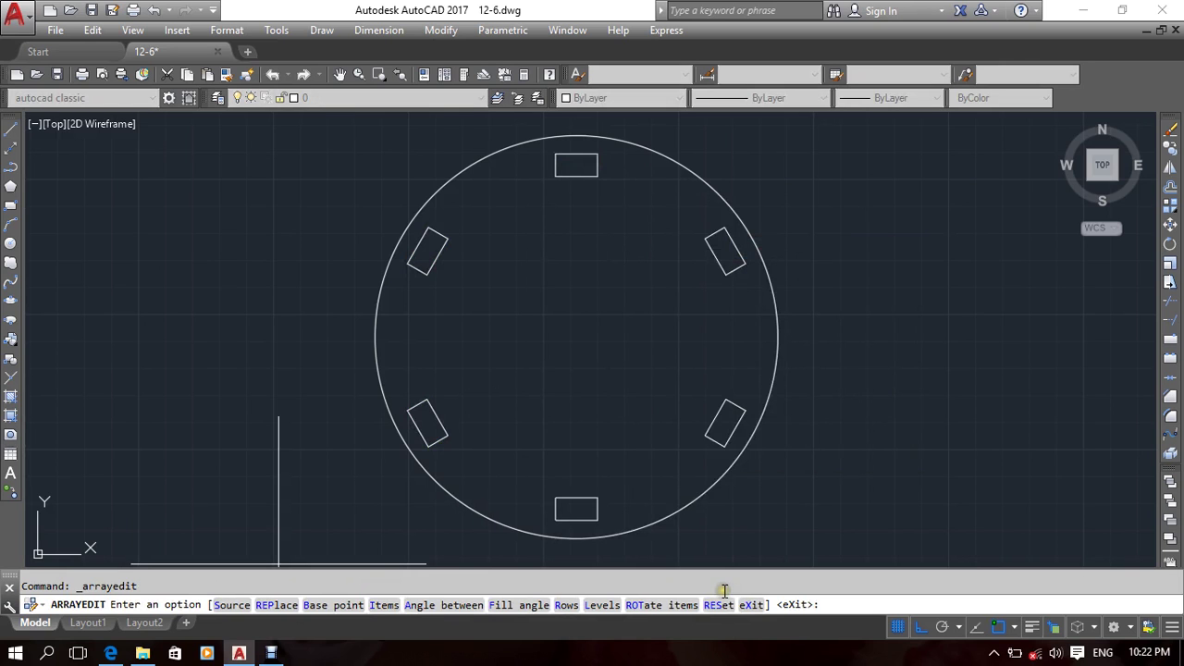
key("Escape")
Step: Erase the polar array of rectangles inside the large circle
scroll(619, 305, "down", 4)
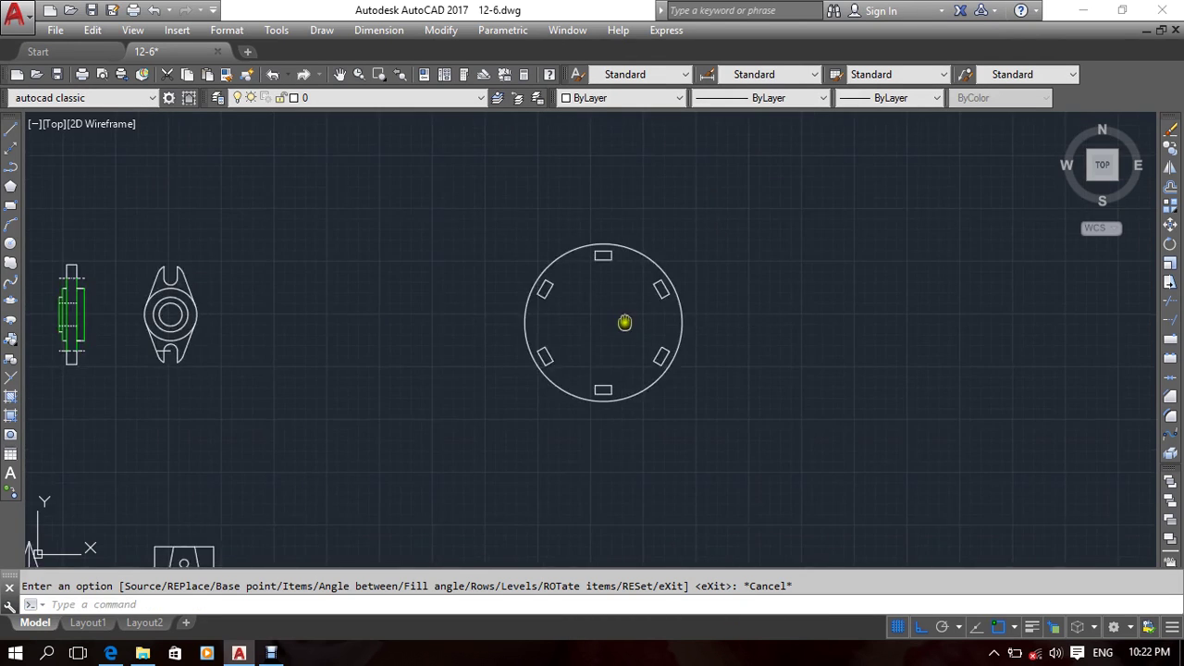
scroll(603, 343, "up", 3)
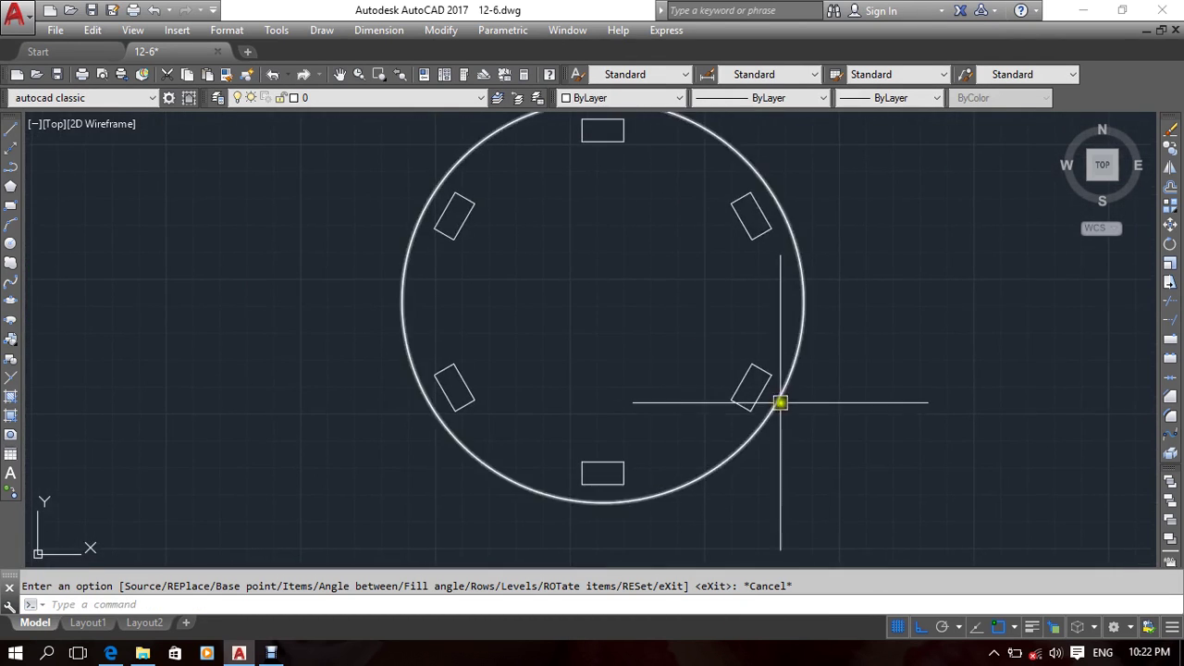
left_click(735, 388)
scroll(457, 317, "down", 4)
scroll(515, 330, "up", 5)
scroll(450, 364, "down", 1)
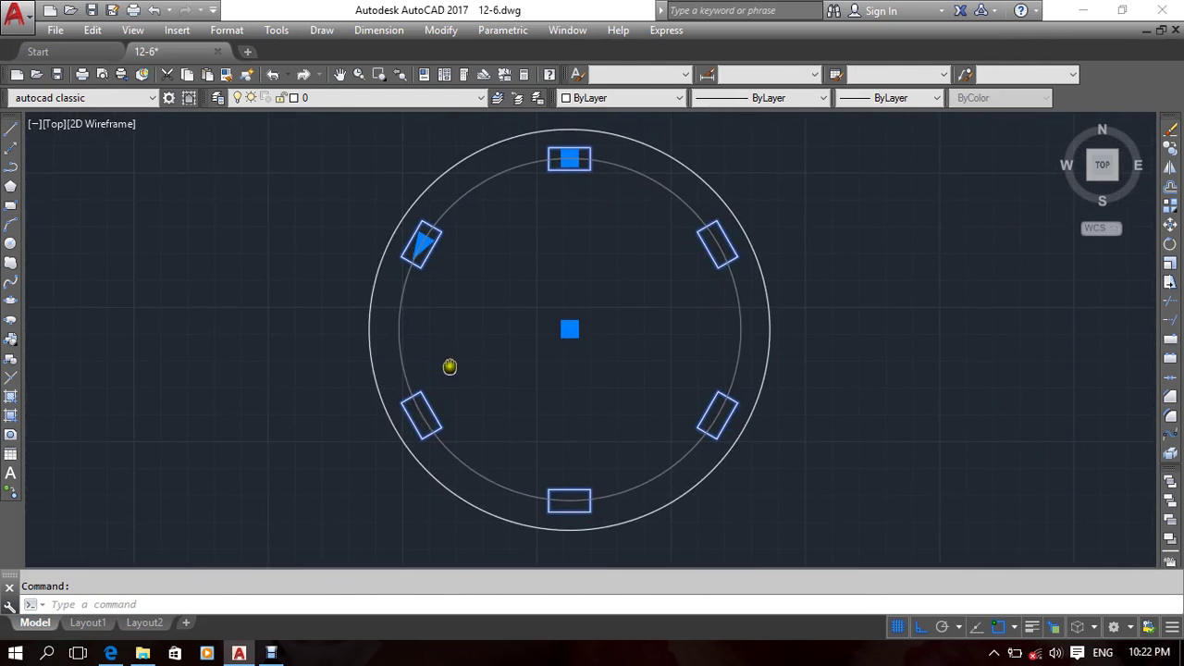
right_click(479, 284)
left_click(534, 323)
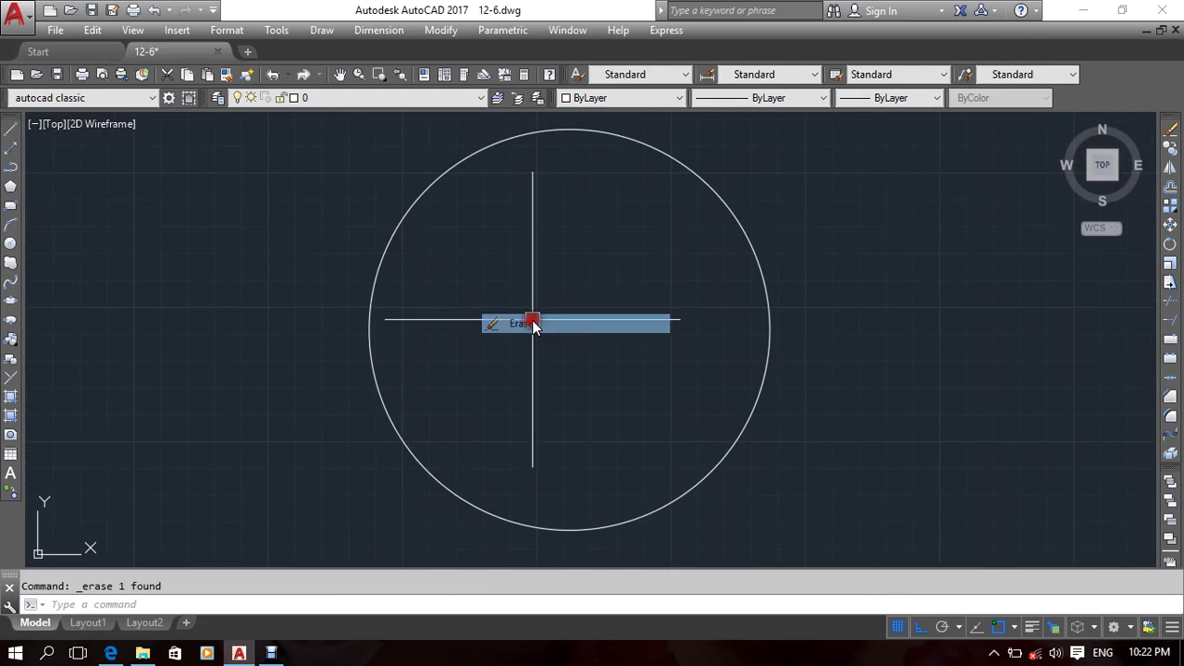
Step: Erase the large circle
middle_click_drag(529, 320, 518, 295)
scroll(518, 295, "down", 4)
left_click(536, 307)
right_click(449, 191)
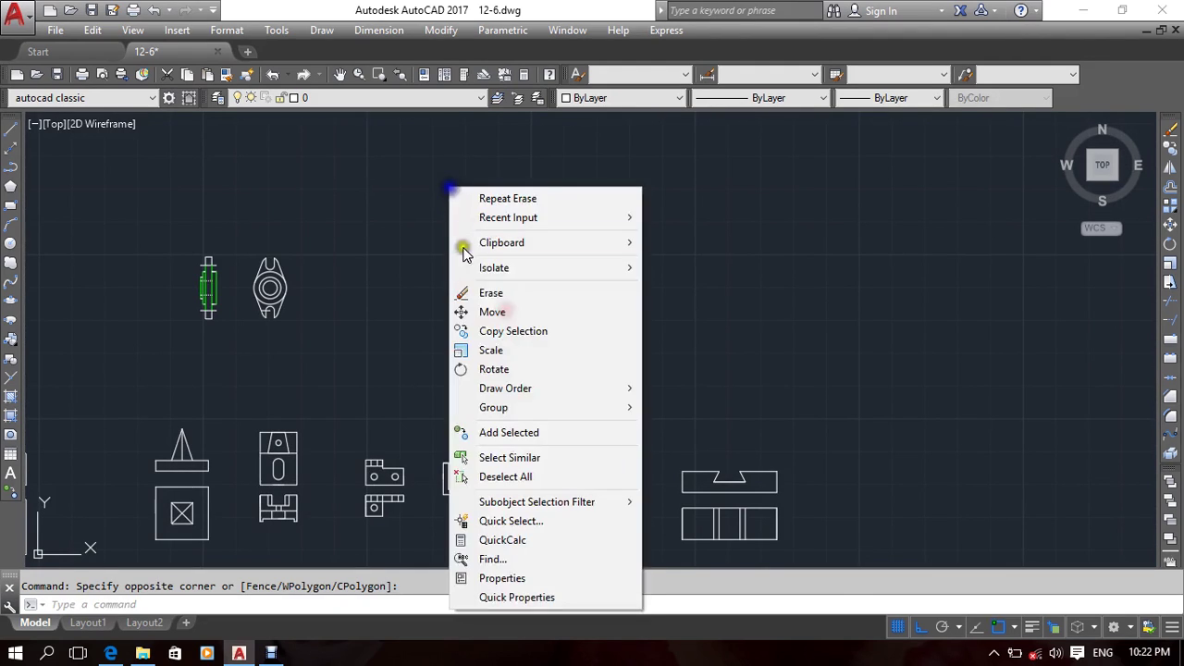
left_click(480, 294)
Step: Draw an open stepped polyline of five orthogonal segments, its first rise about 259 long, in the empty area above the part views
scroll(521, 327, "up", 2)
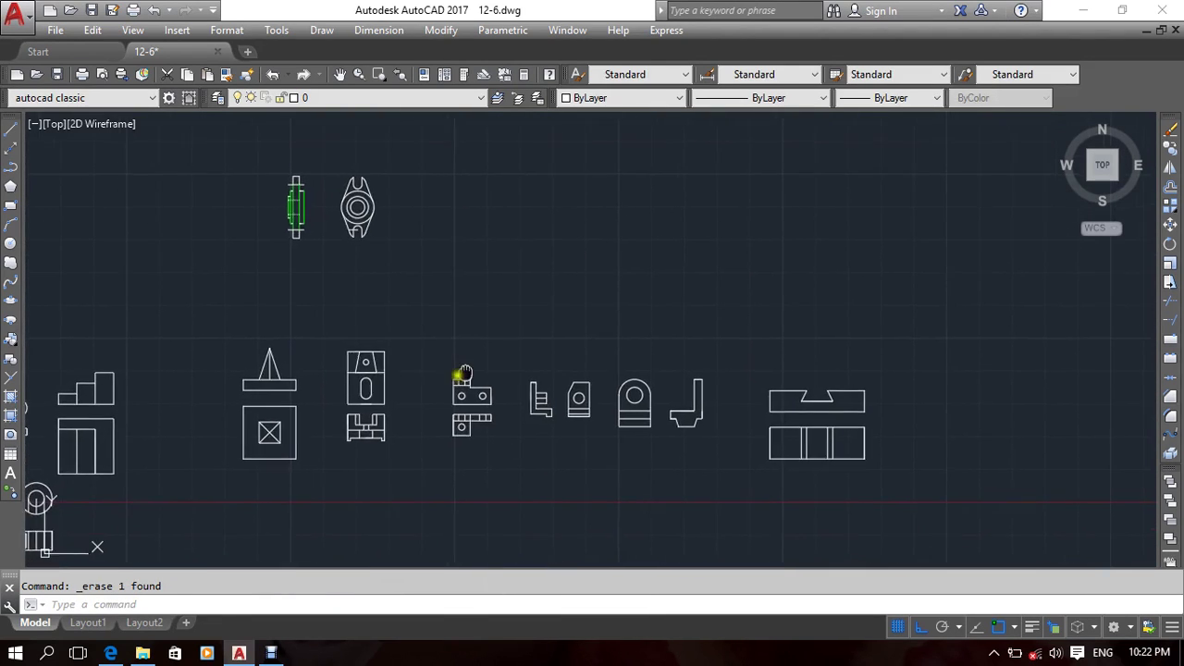
scroll(429, 345, "up", 1)
middle_click_drag(429, 344, 352, 411)
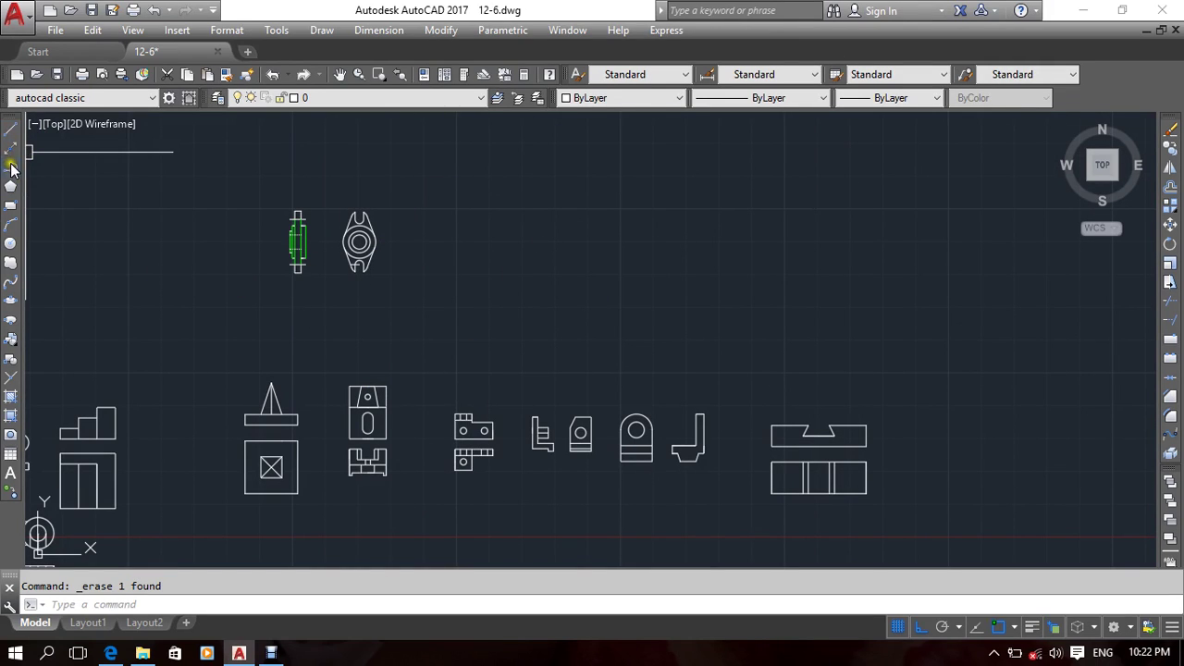
left_click(12, 166)
left_click(518, 288)
left_click(609, 236)
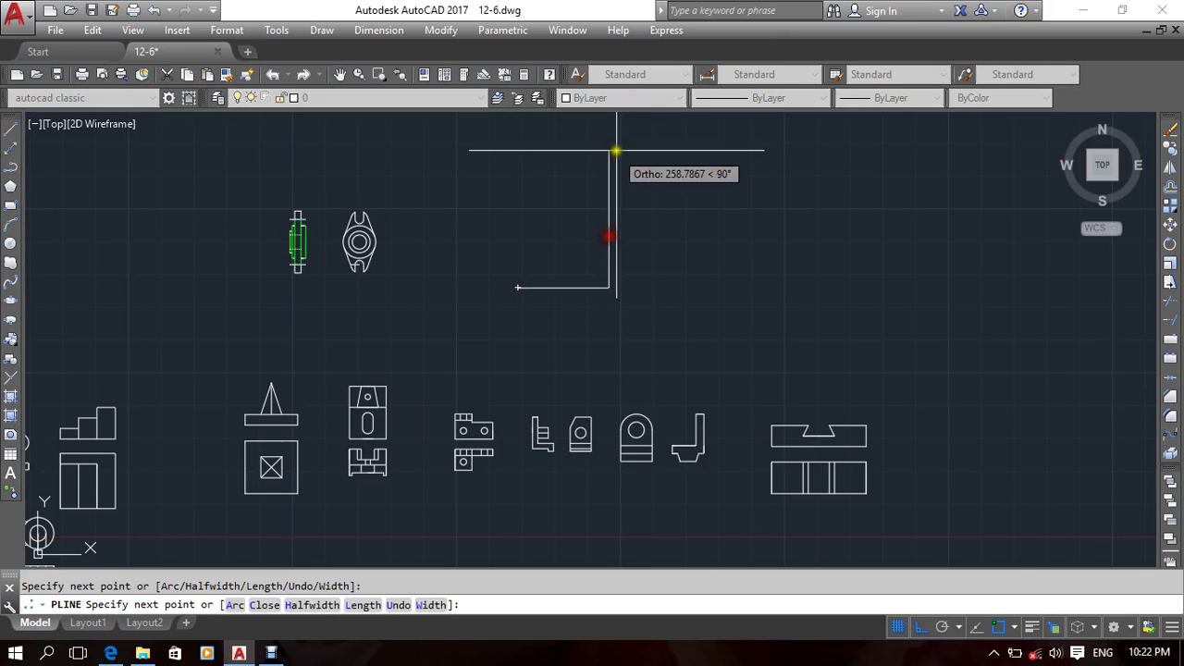
left_click(610, 151)
left_click(789, 151)
left_click(789, 257)
left_click(950, 257)
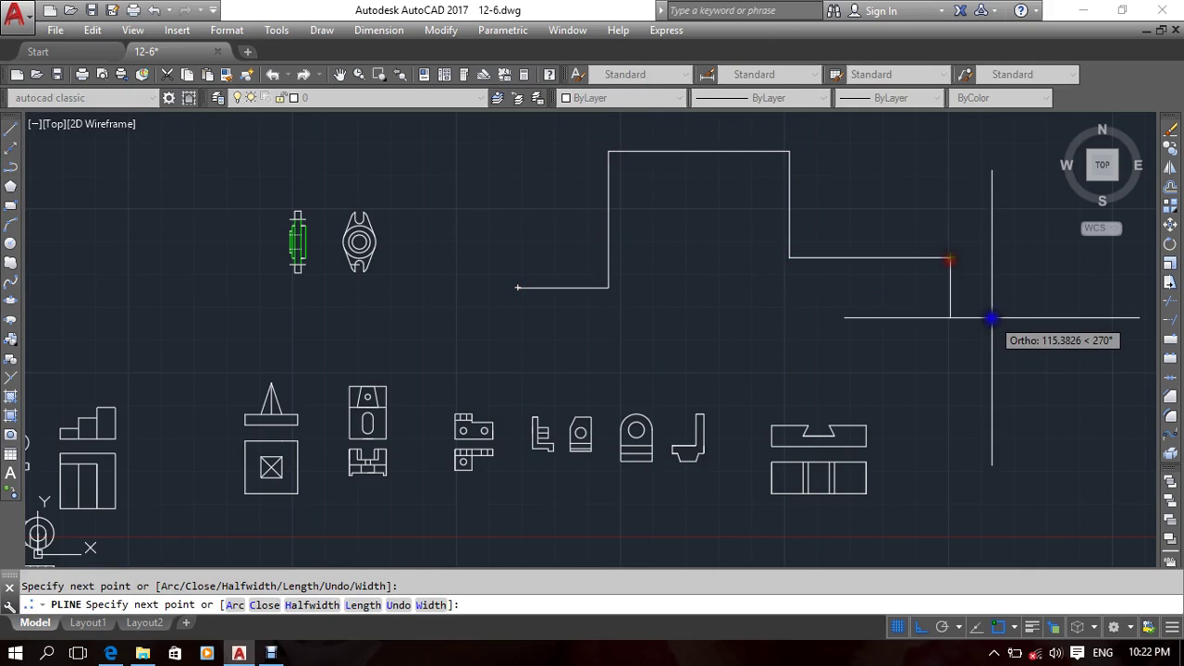
right_click(991, 319)
left_click(1017, 333)
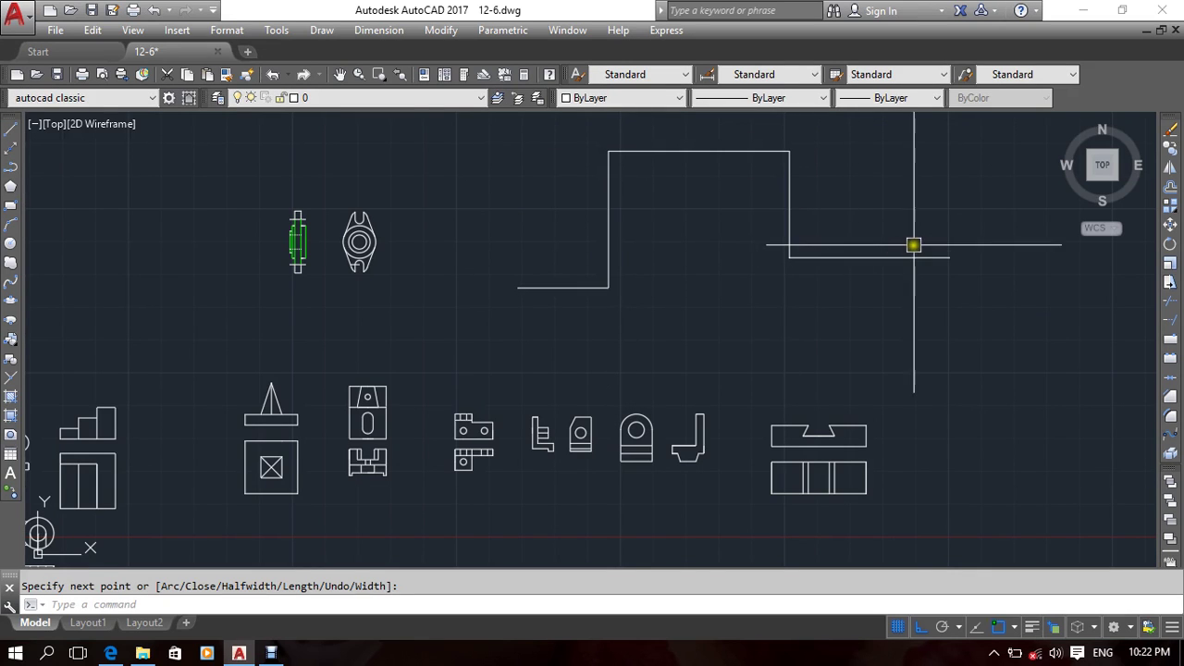
Step: Draw a wide, shallow three-point arc bulging upward above the stepped polyline
mouse_move(850, 286)
middle_mouse_down()
mouse_move(692, 339)
mouse_move(750, 339)
middle_mouse_up()
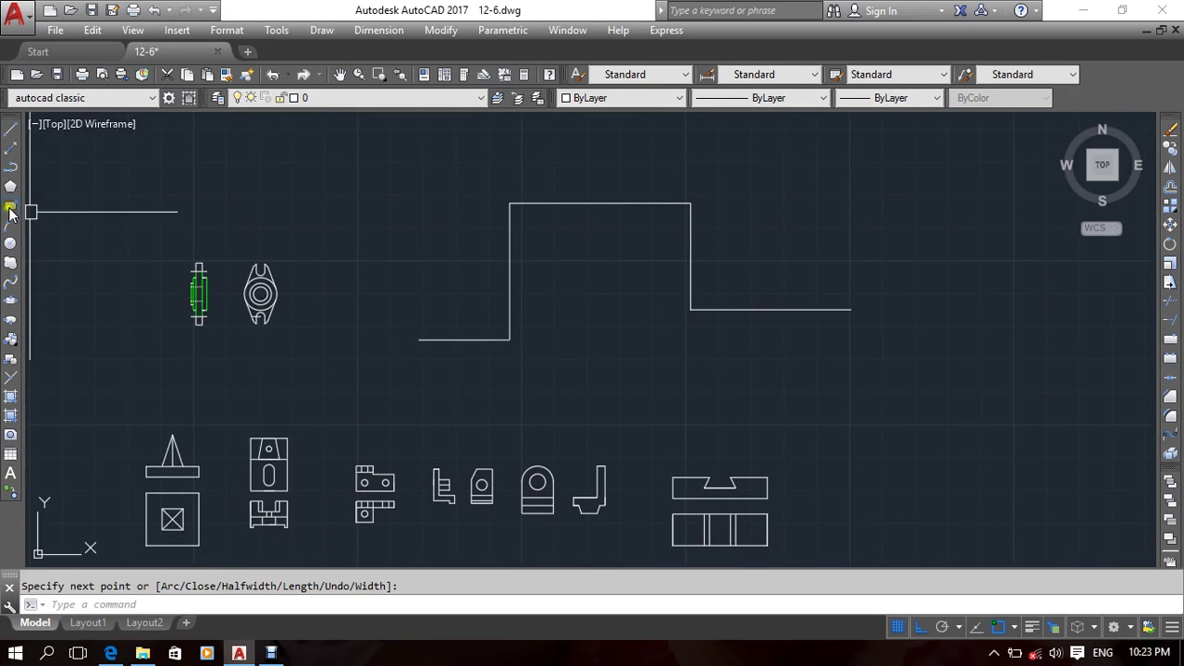
left_click(9, 239)
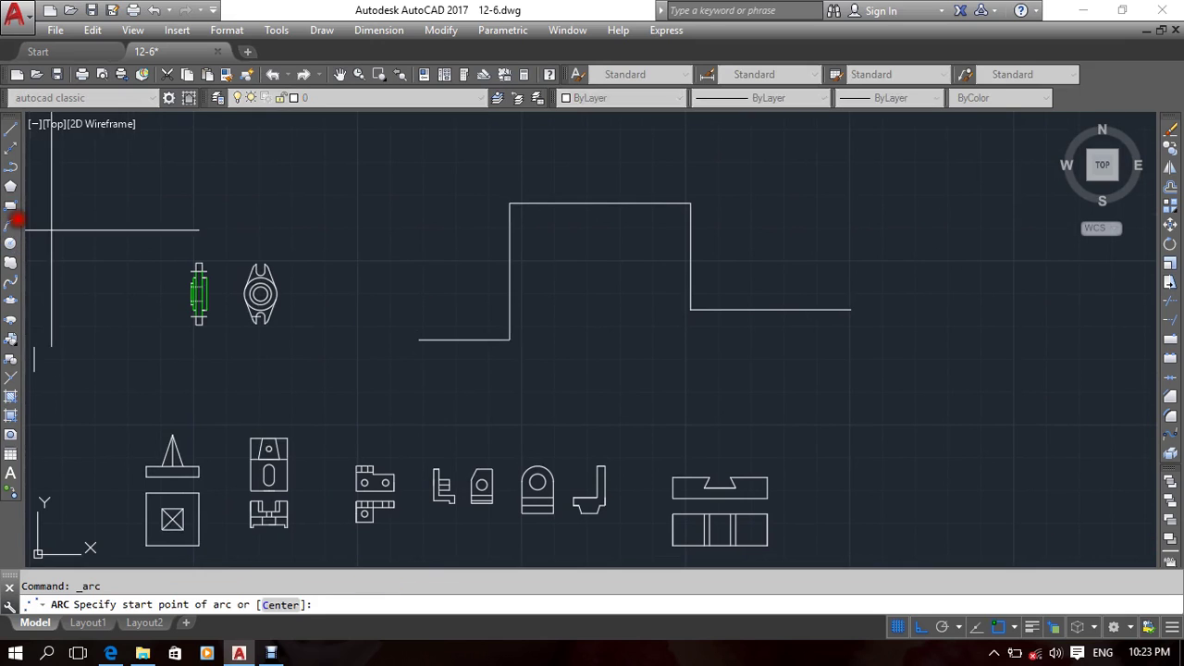
middle_click_drag(525, 276, 401, 401)
left_click(378, 220)
left_click(645, 171)
left_click(884, 260)
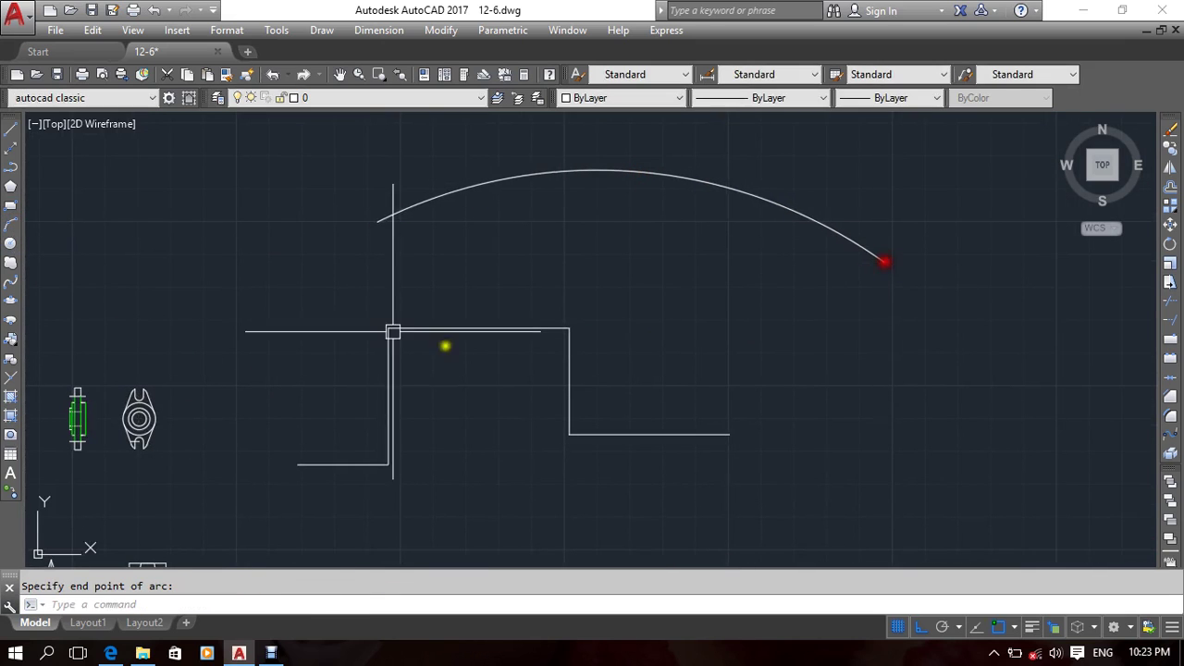
Step: Delete the stepped polyline below the arc
middle_click_drag(290, 294, 450, 256)
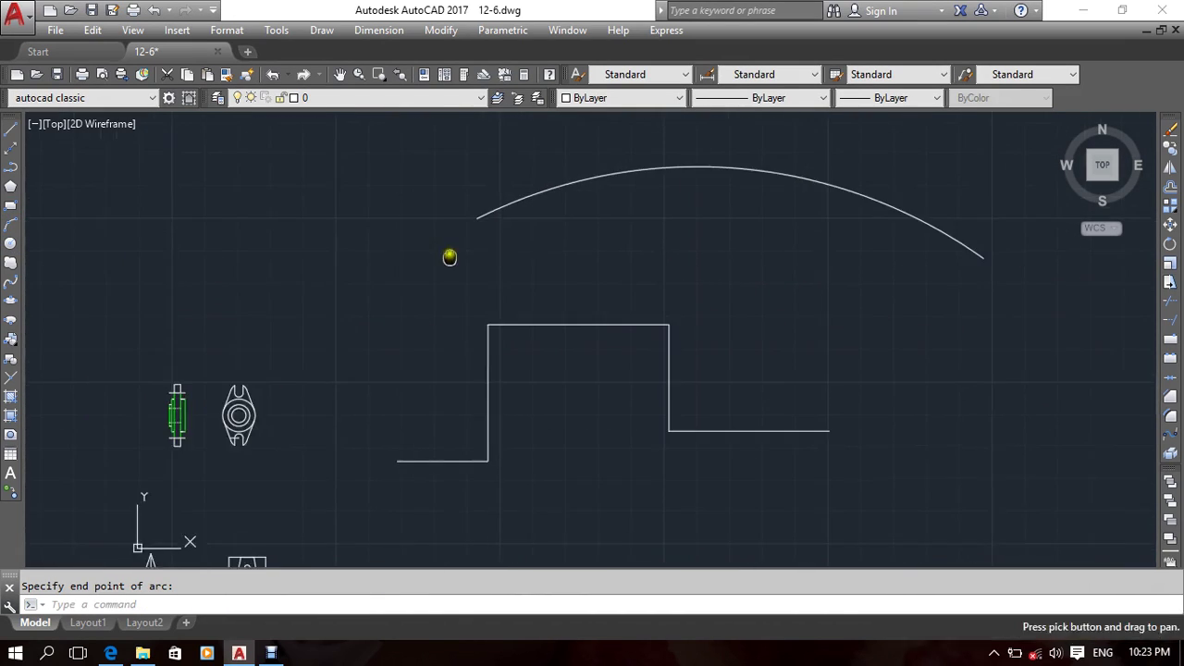
scroll(478, 338, "down", 4)
scroll(602, 323, "up", 3)
left_click(608, 296)
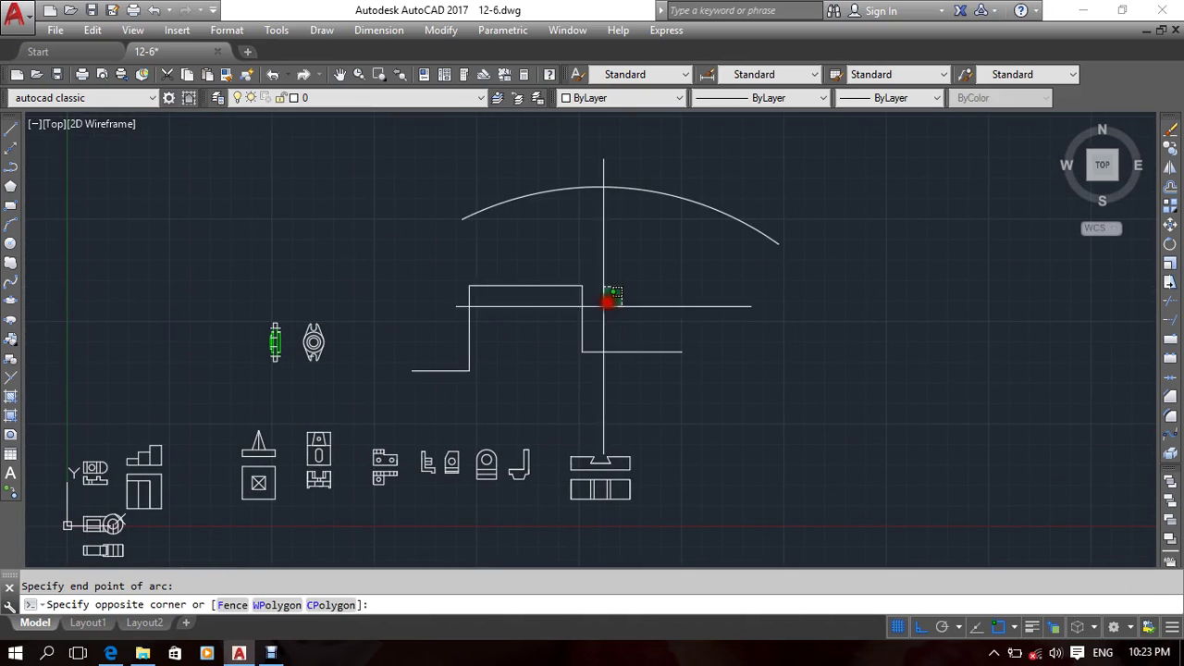
left_click(545, 331)
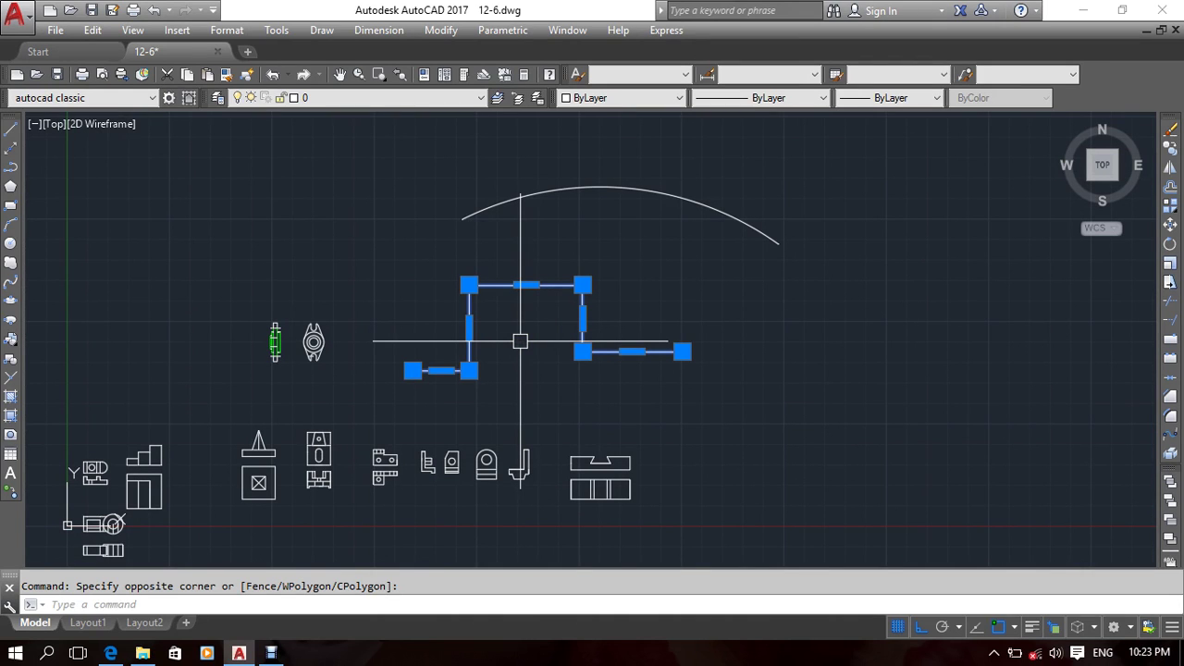
scroll(493, 343, "up", 2)
mouse_move(502, 343)
middle_mouse_down()
mouse_move(536, 341)
mouse_move(419, 522)
middle_mouse_up()
key("Delete")
middle_click_drag(563, 332, 532, 337)
middle_click_drag(468, 301, 489, 290)
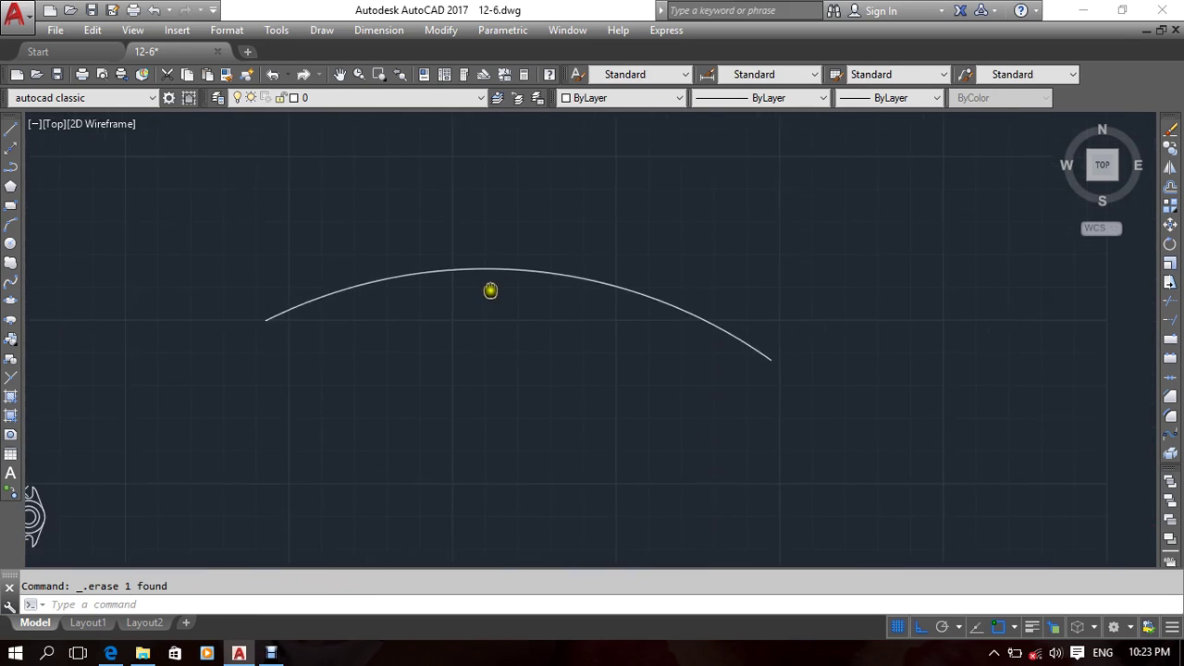
Step: Turn Ortho off and draw a long single line sloping gently down to the right below the arc
left_click(12, 127)
left_click(296, 399)
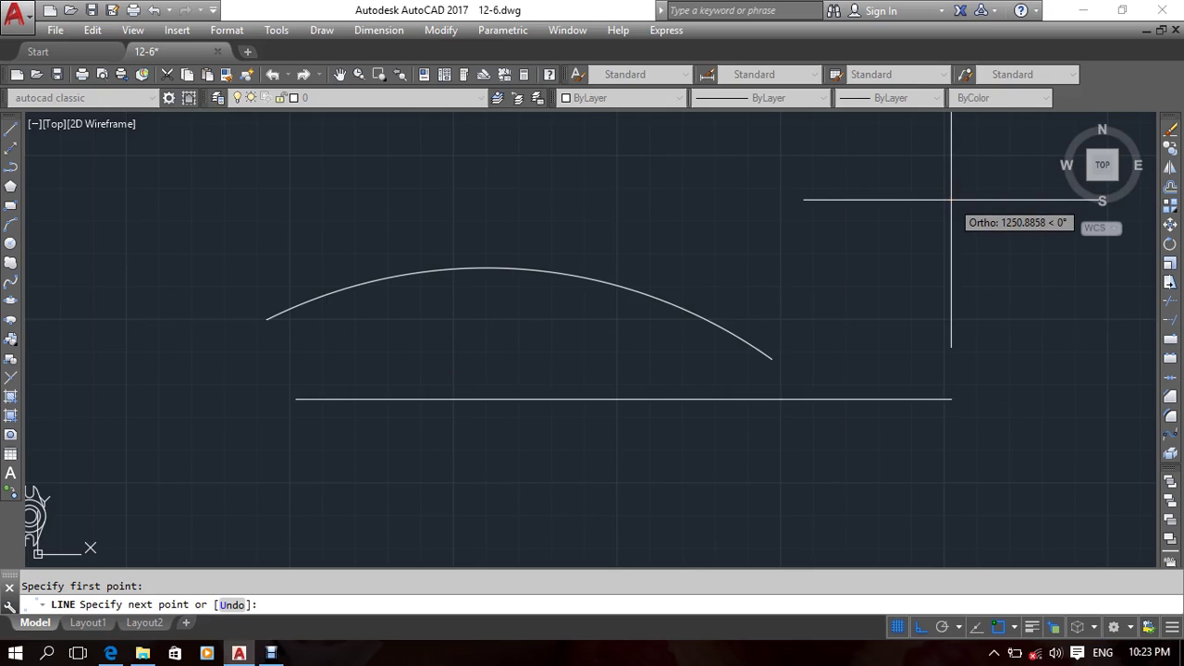
key("F8")
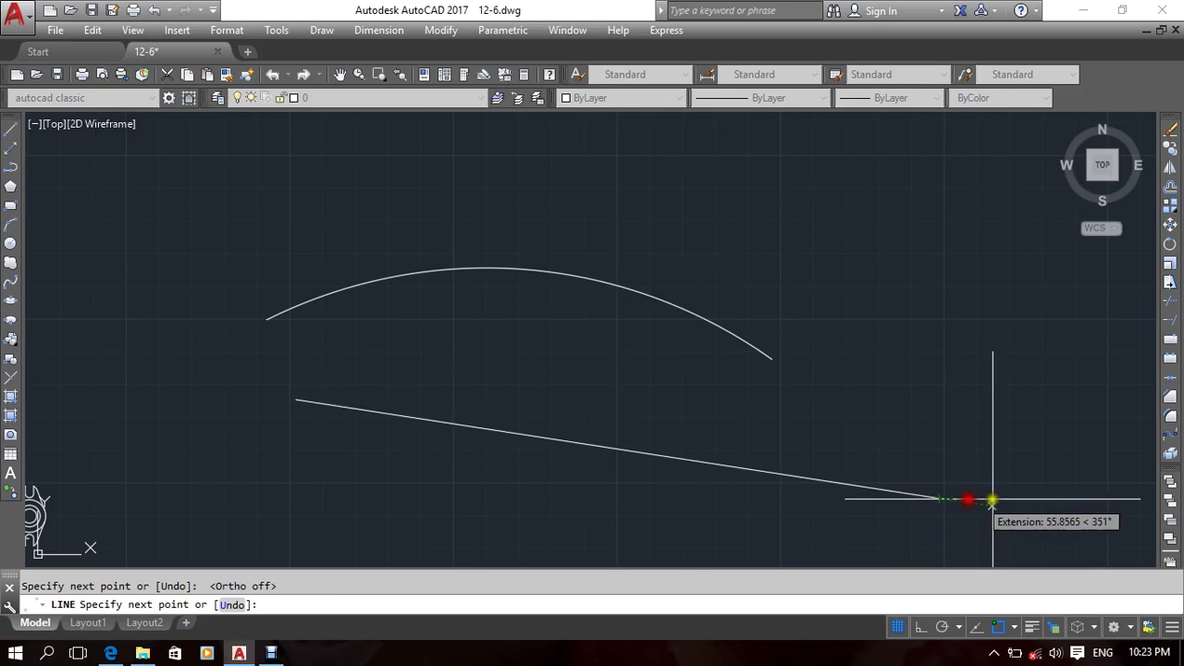
left_click(992, 500)
middle_click_drag(945, 398, 949, 365)
key("Return")
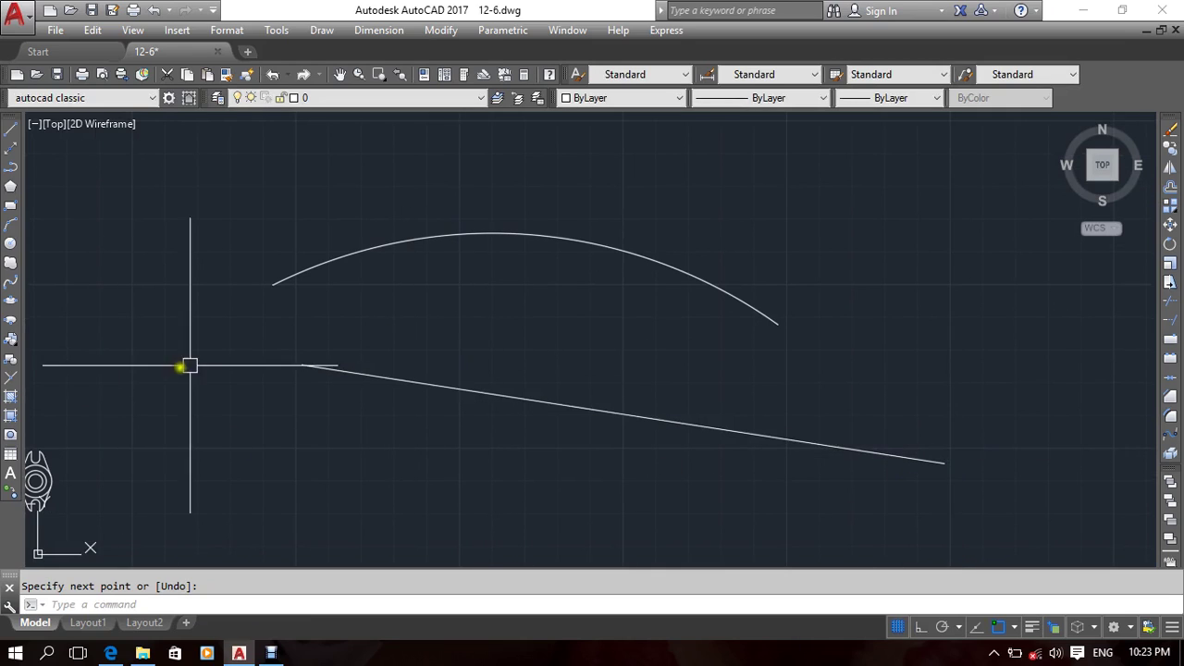
Step: Erase the sloping line below the arc
left_click(895, 416)
left_click(728, 514)
right_click(599, 369)
left_click(639, 317)
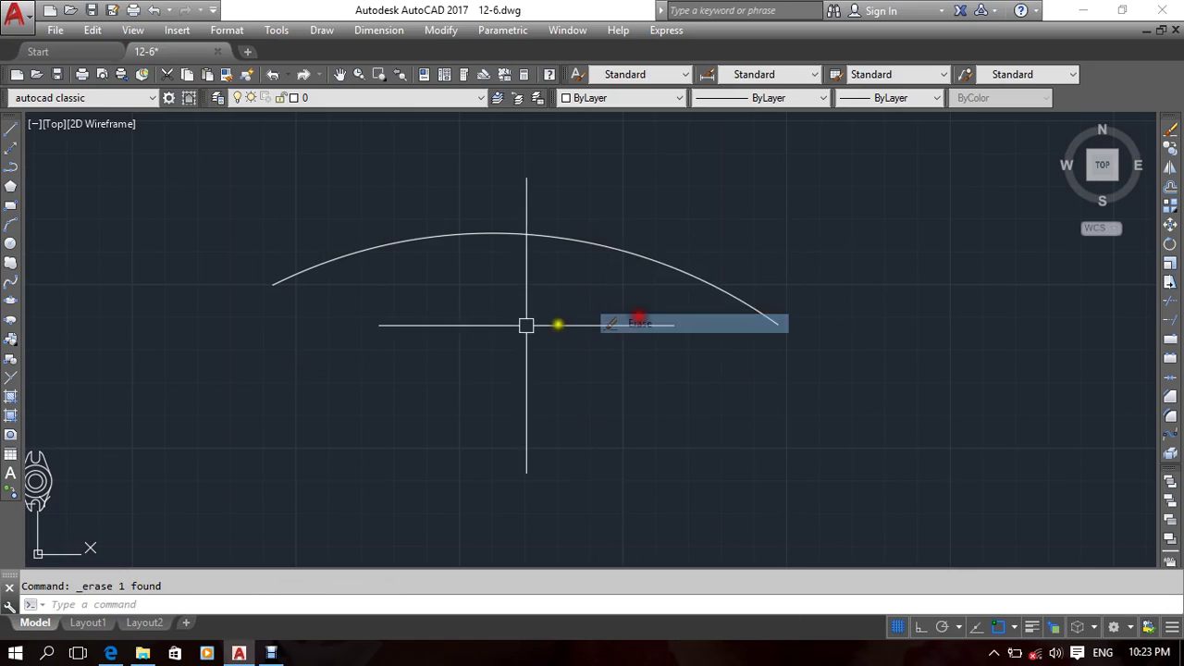
Step: Draw a circle in the empty area below the arc
middle_click_drag(427, 329, 492, 323)
left_click(10, 243)
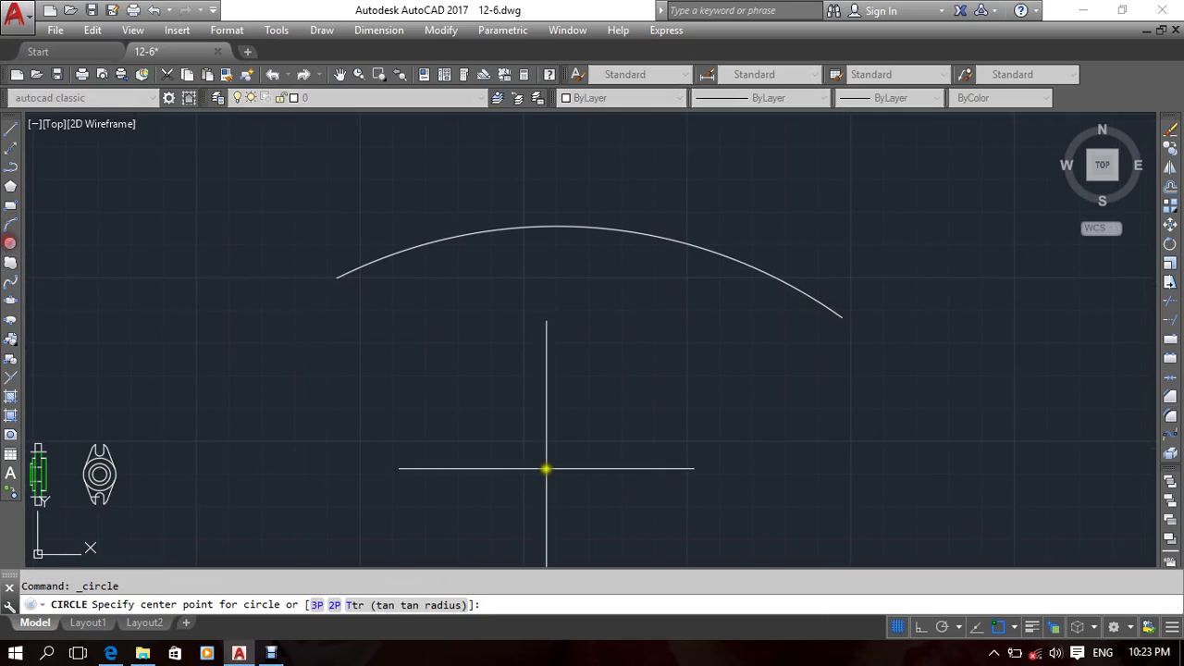
left_click(584, 511)
left_click(673, 465)
Step: Erase the circle below the arc
middle_click_drag(555, 468, 613, 352)
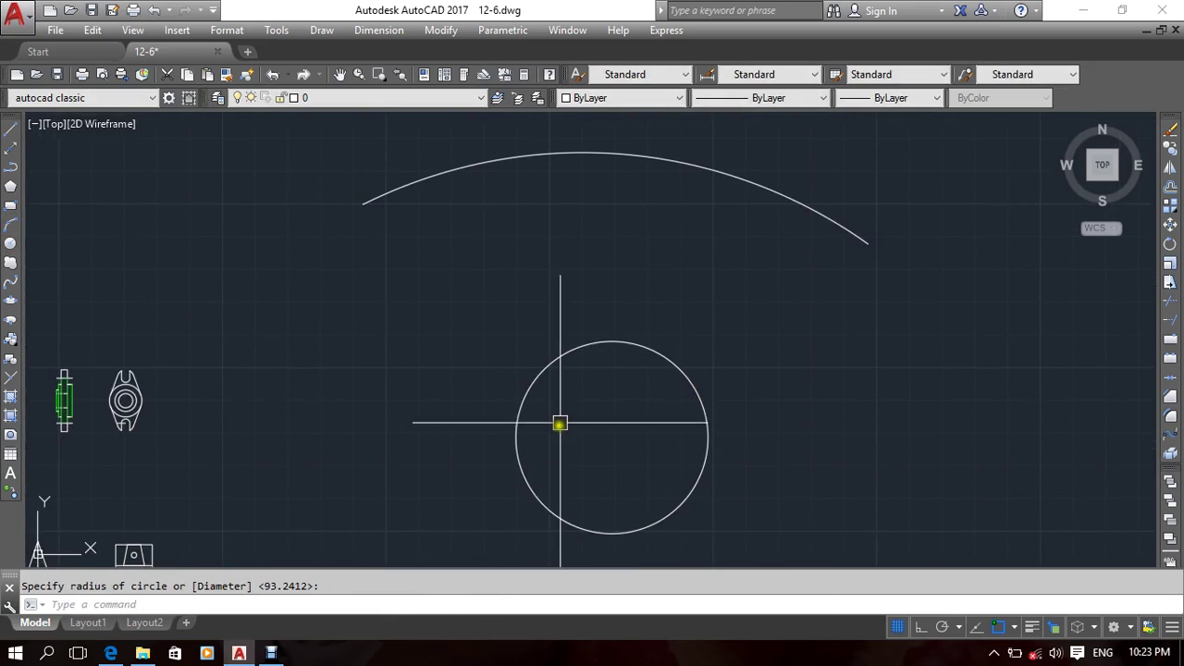
middle_click_drag(595, 425, 571, 409)
left_click(623, 323)
left_click(505, 336)
right_click(403, 262)
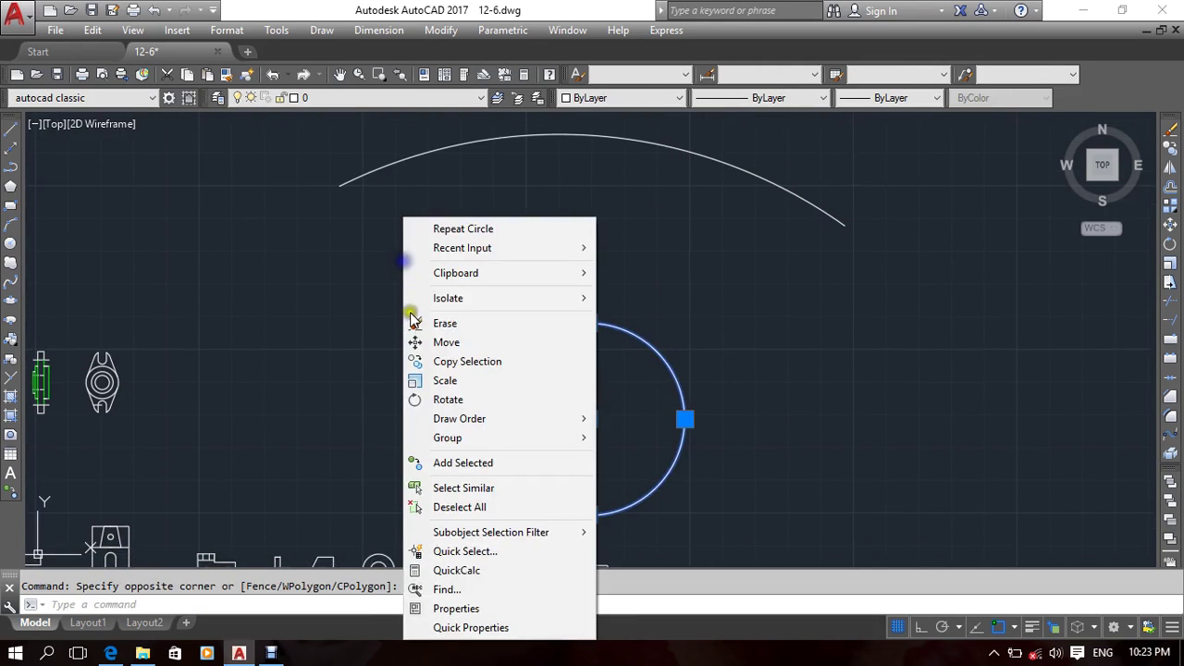
left_click(413, 322)
Step: Draw a short, slightly left-leaning line rising from the left endpoint of the arc
middle_click_drag(509, 288, 499, 376)
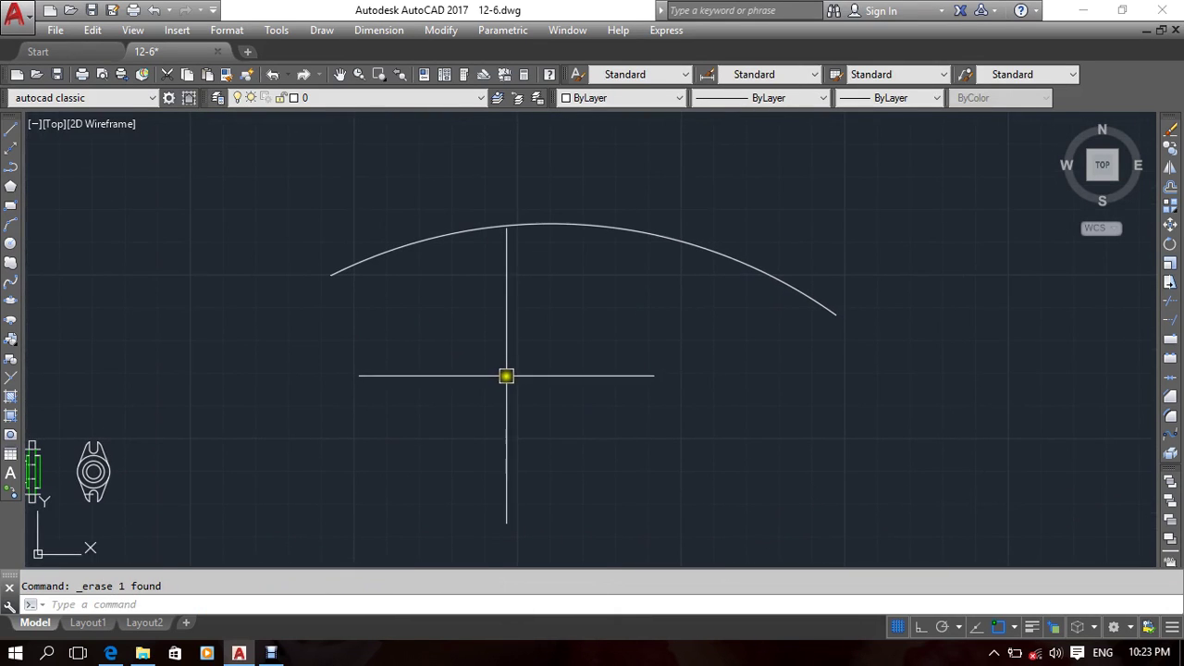
mouse_move(517, 316)
middle_mouse_down()
mouse_move(417, 383)
mouse_move(520, 388)
mouse_move(524, 401)
middle_mouse_up()
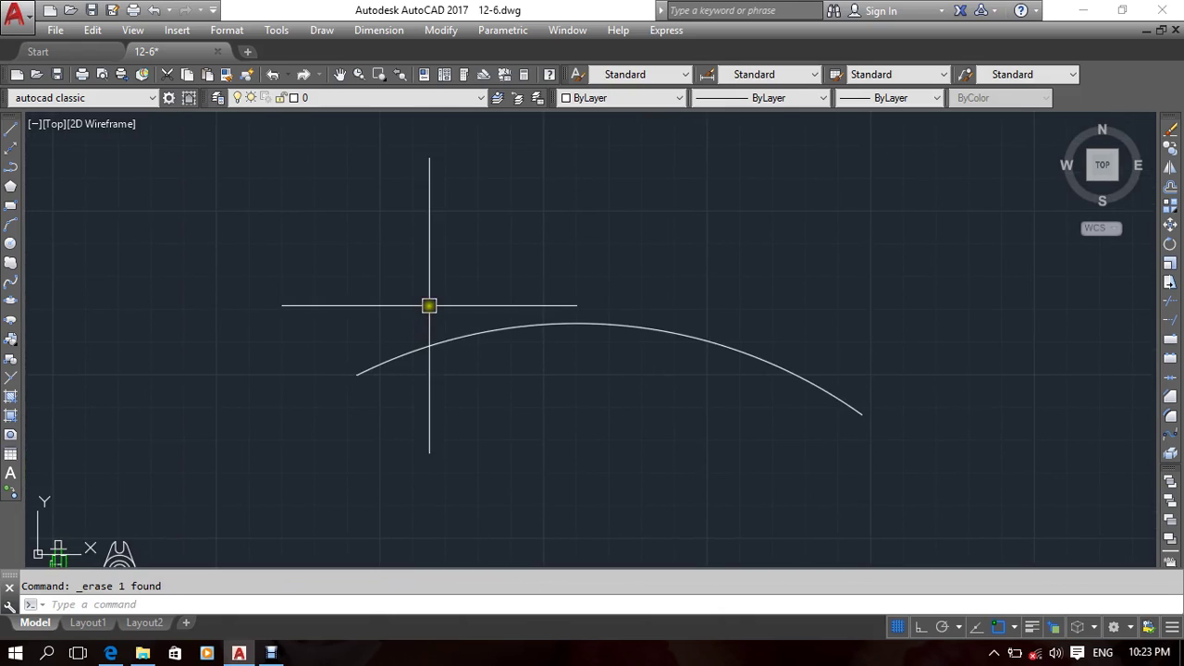
left_click(11, 130)
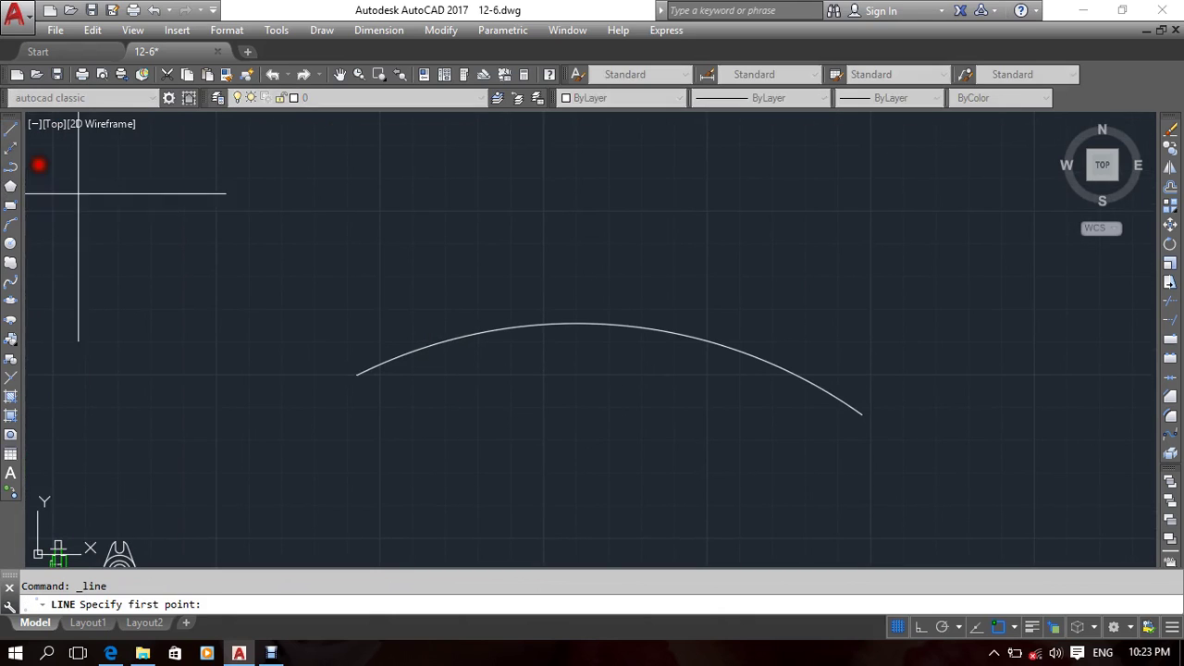
scroll(401, 352, "up", 4)
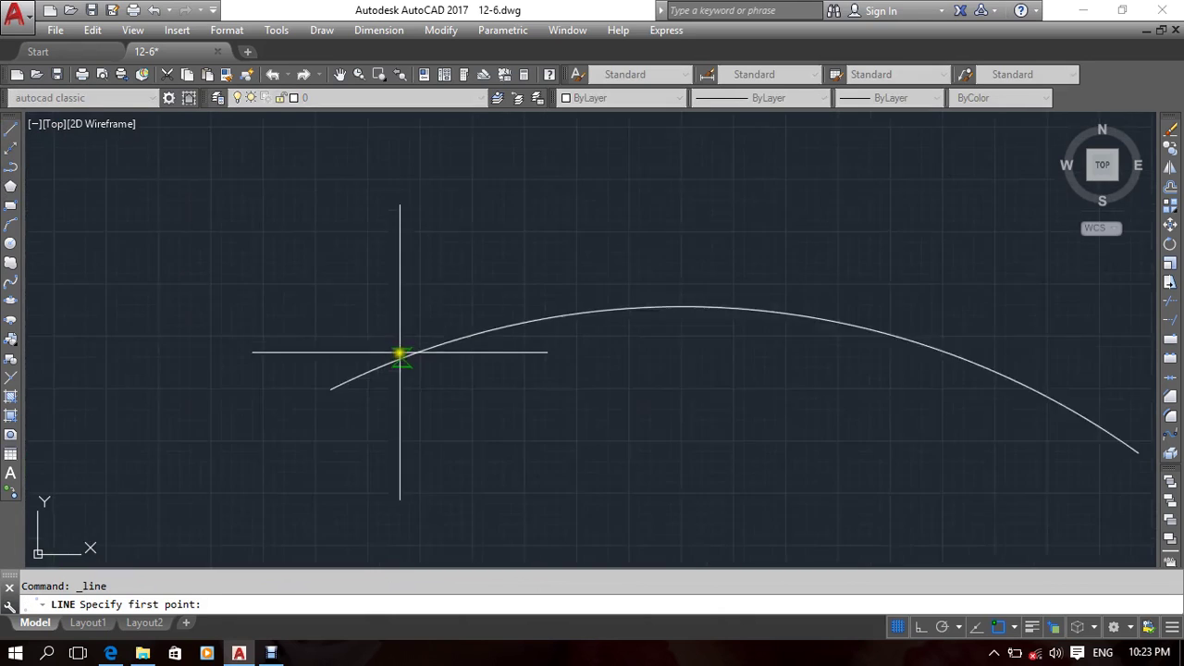
left_click(332, 405)
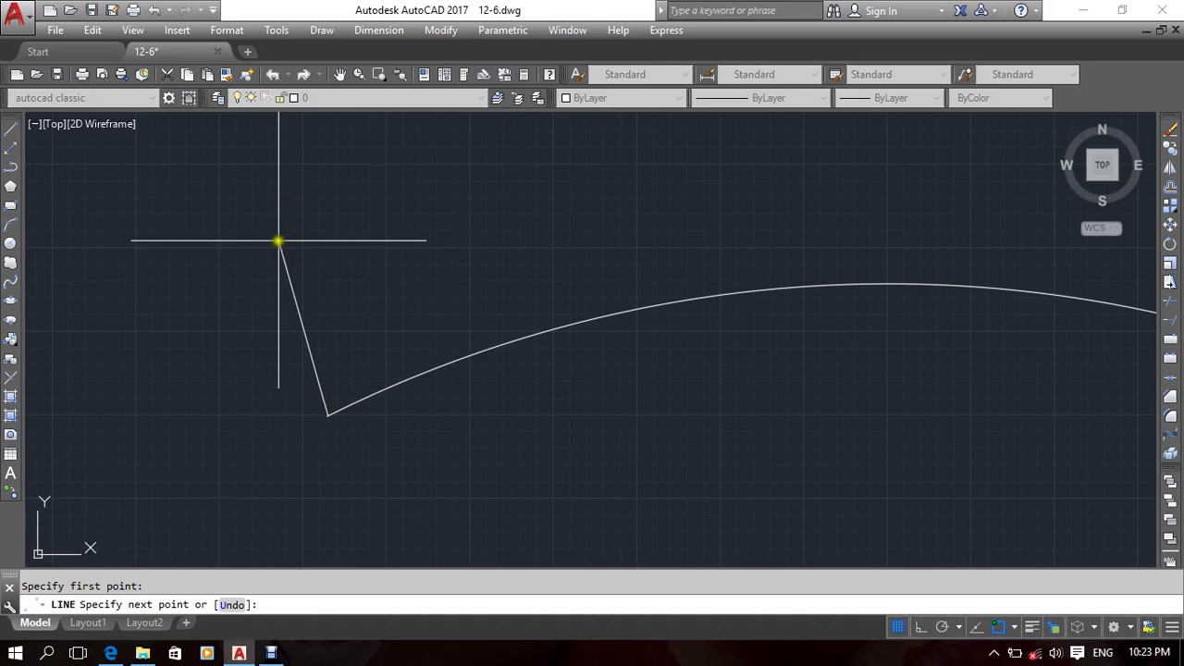
left_click(292, 219)
right_click(383, 204)
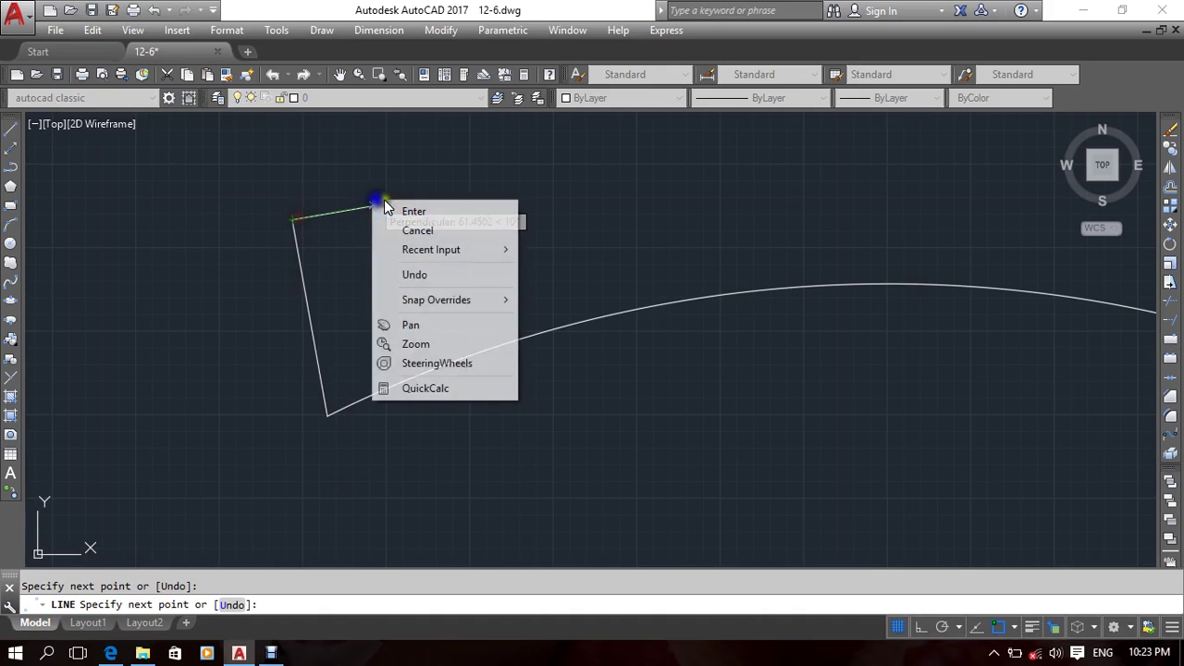
left_click(413, 211)
scroll(370, 226, "down", 5)
scroll(444, 245, "up", 2)
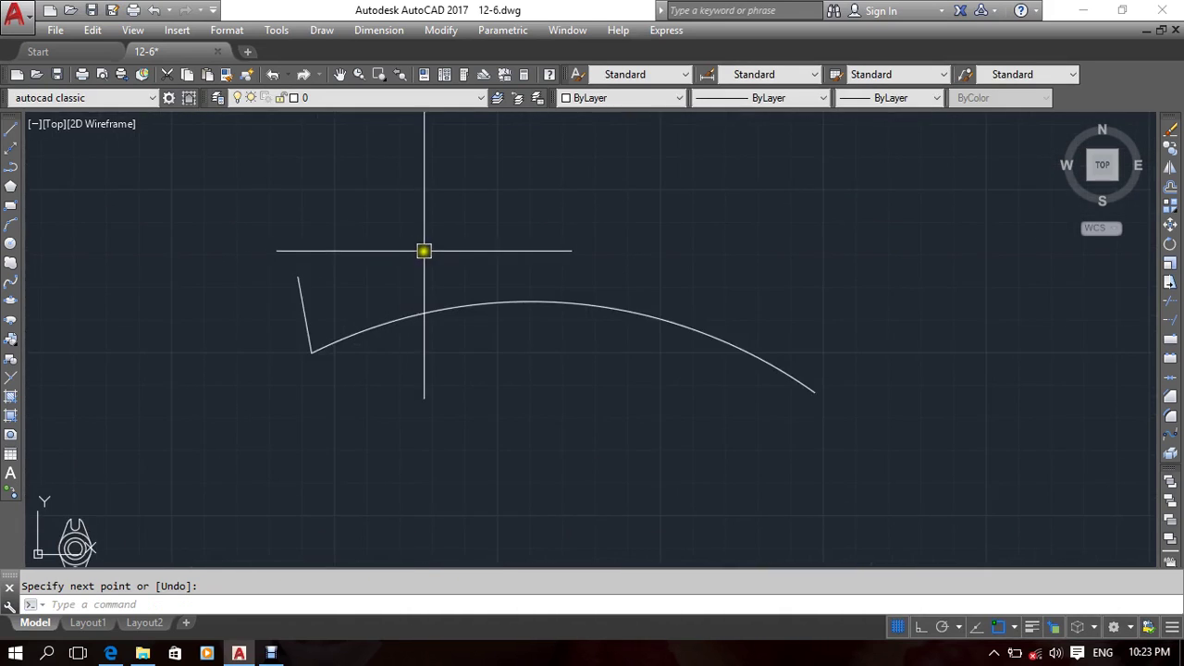
left_click(419, 30)
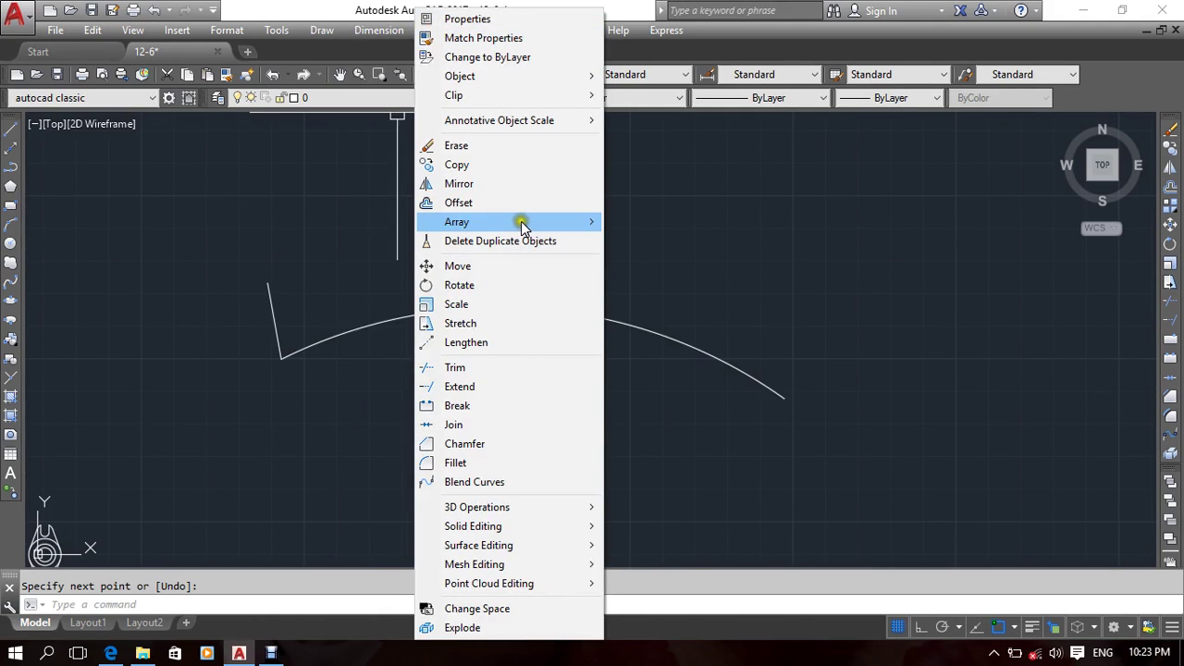
mouse_move(581, 227)
left_click(662, 258)
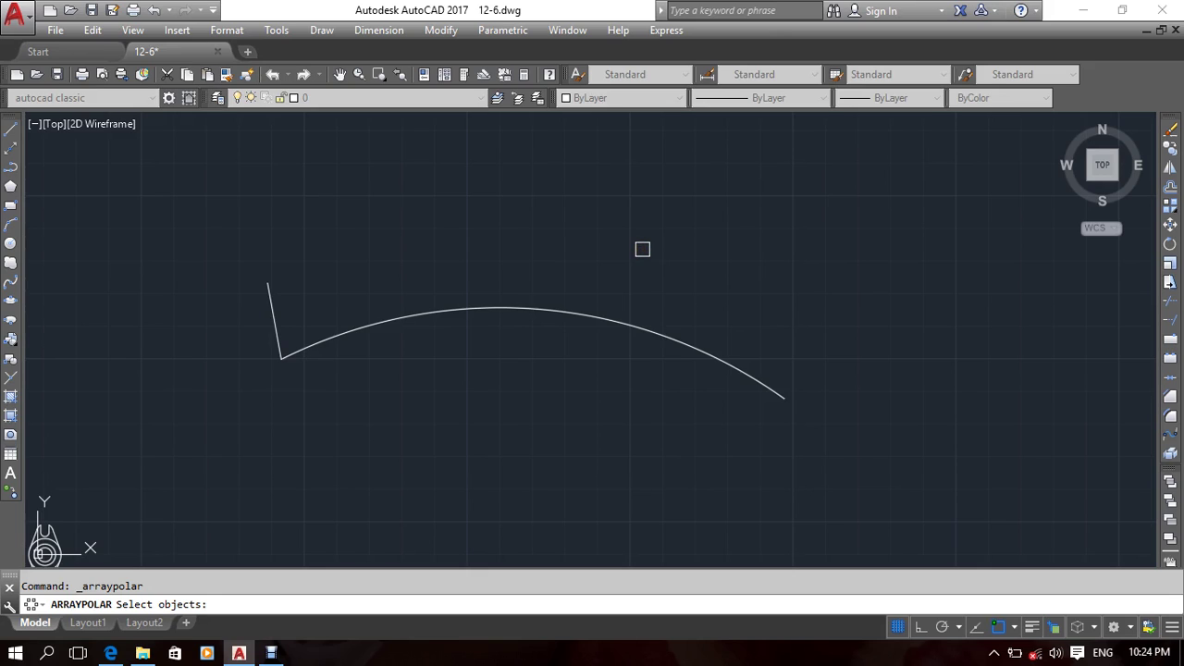
key("Escape")
Step: Array the short line as a path array, using the arc as the path curve
type("ar")
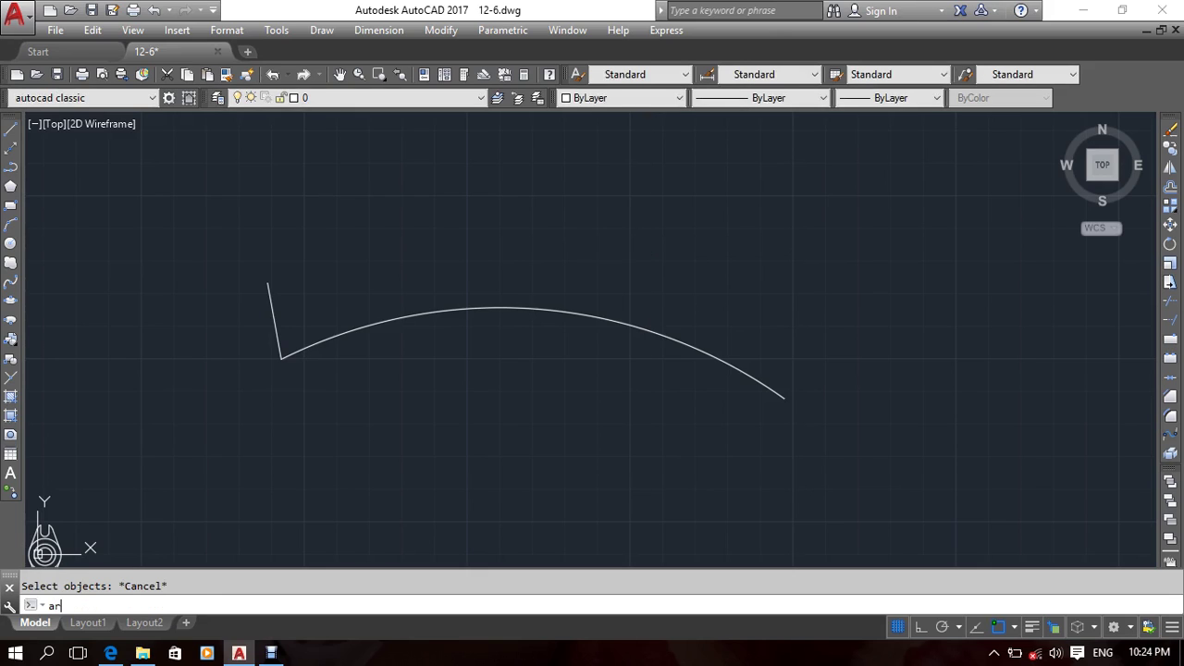
key("Return")
left_click(341, 283)
left_click(194, 324)
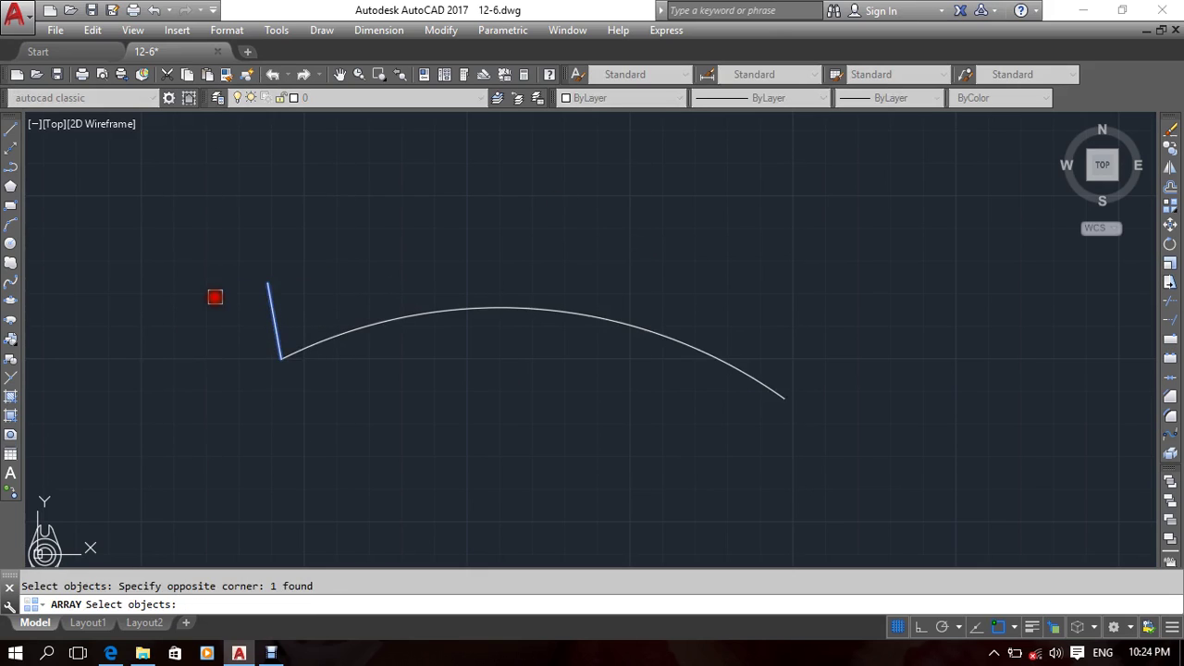
key("Return")
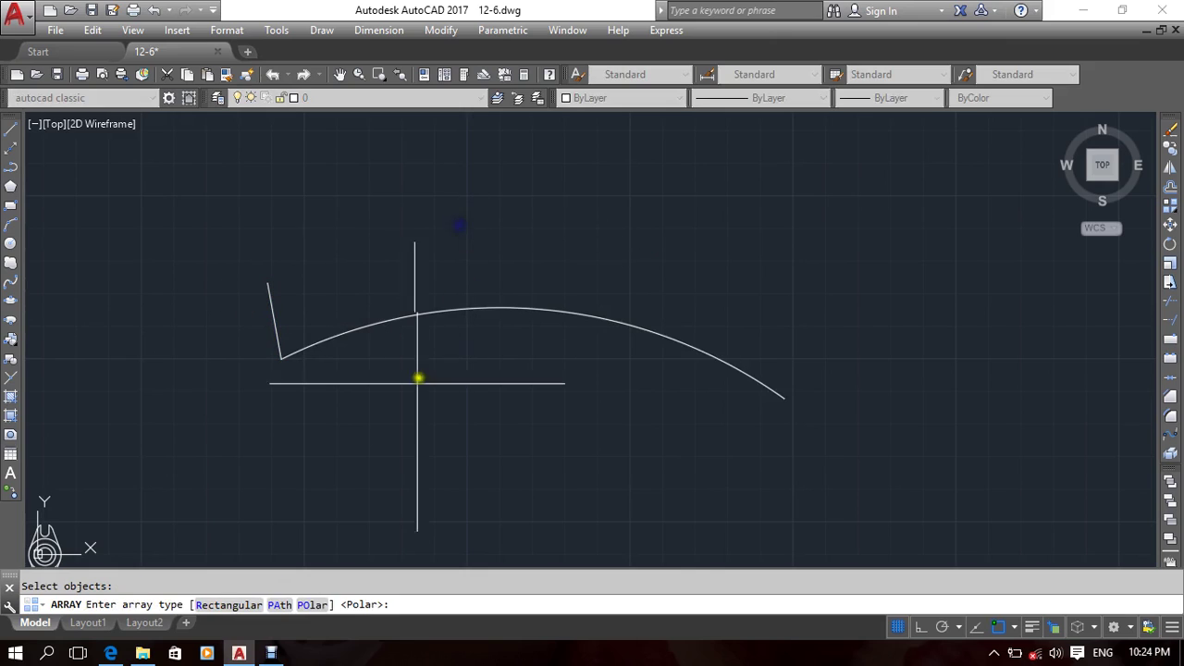
left_click(281, 605)
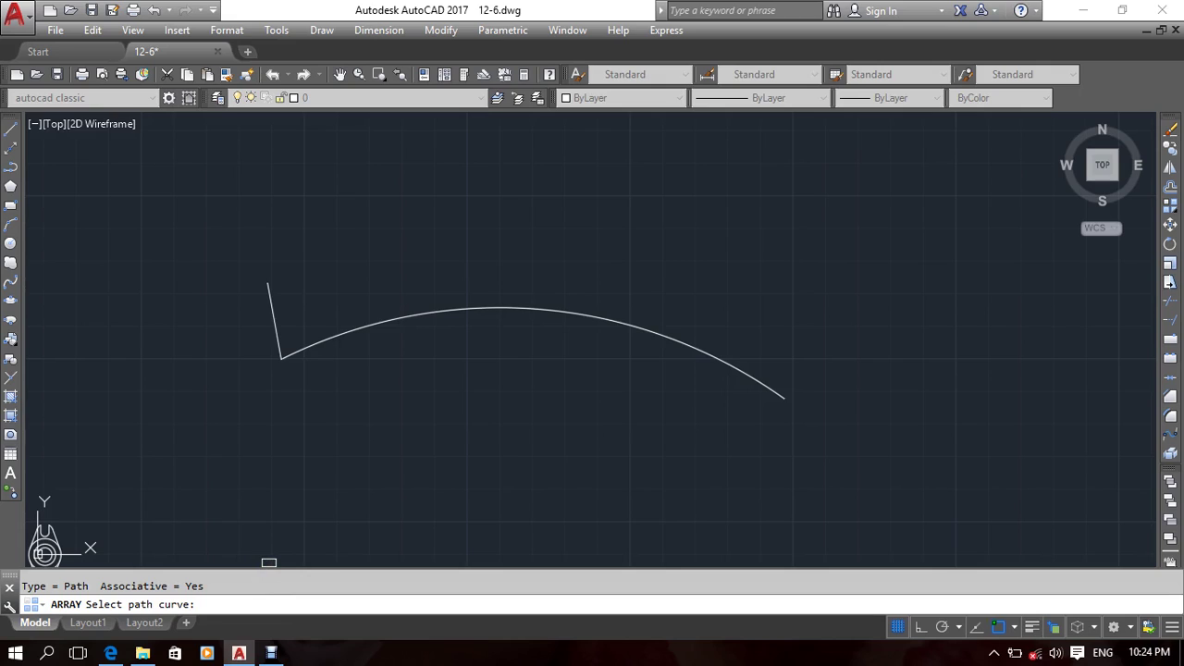
left_click(523, 303)
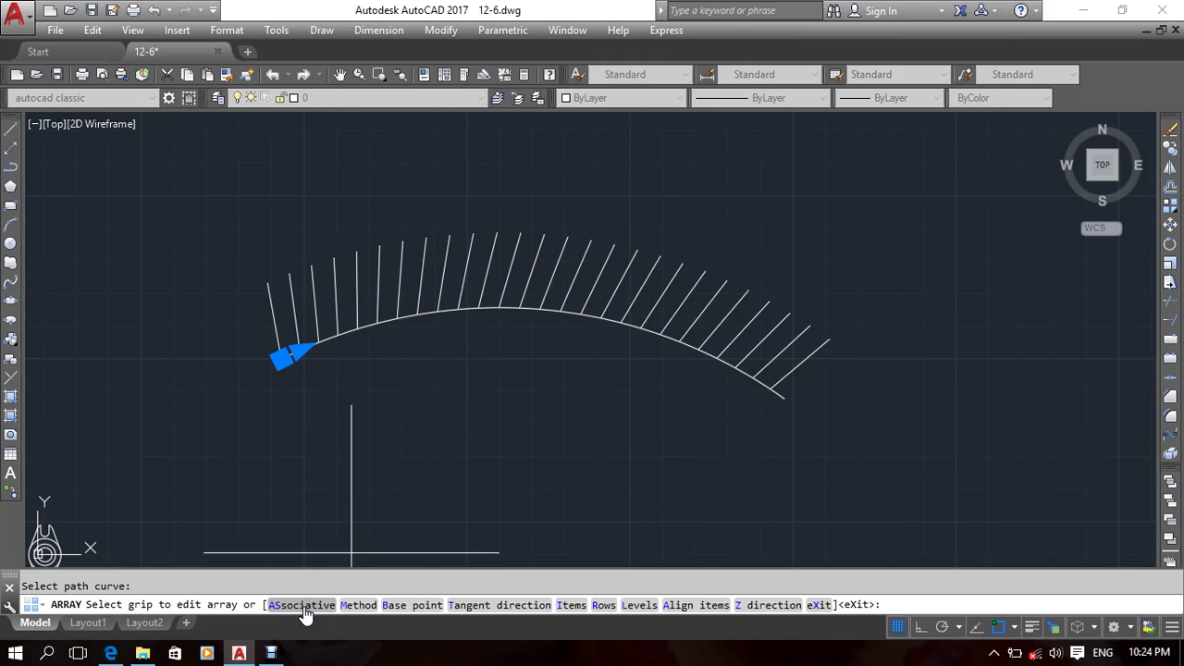
Step: Change the array's path method to Divide
left_click(352, 607)
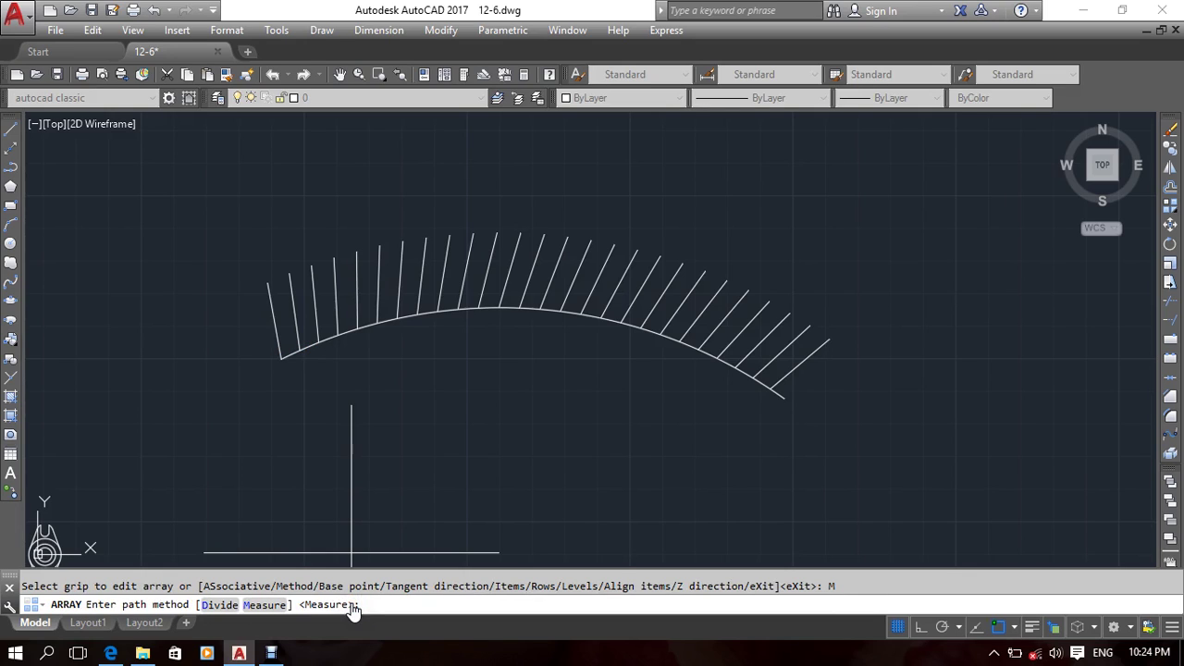
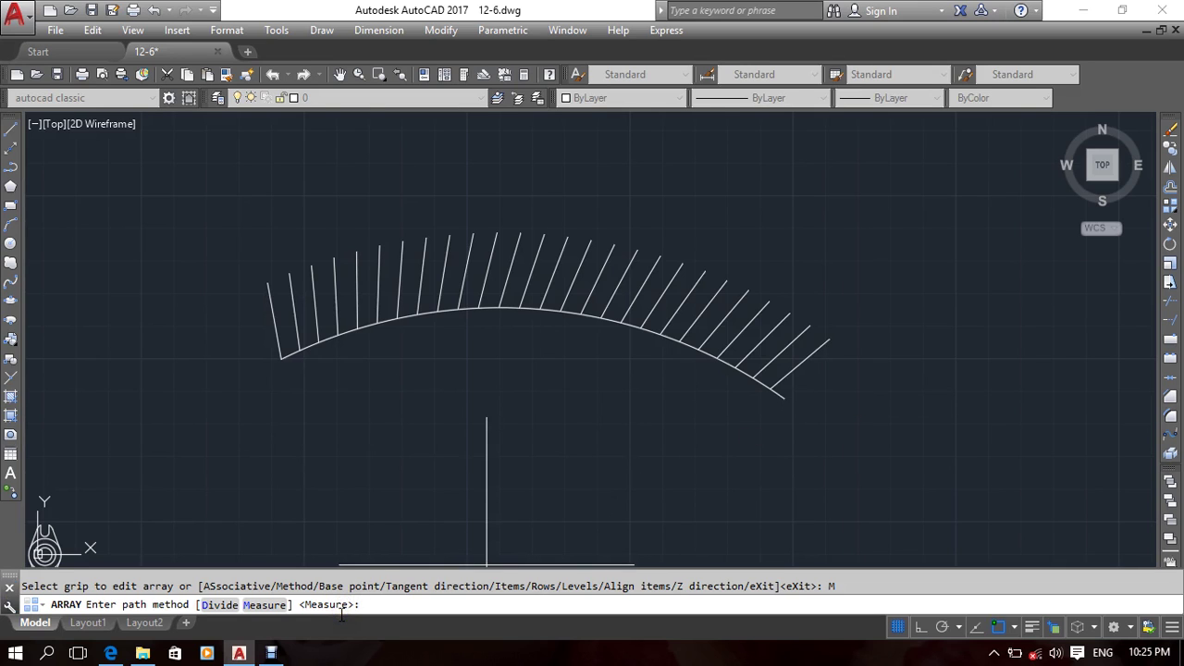
scroll(783, 365, "up", 5)
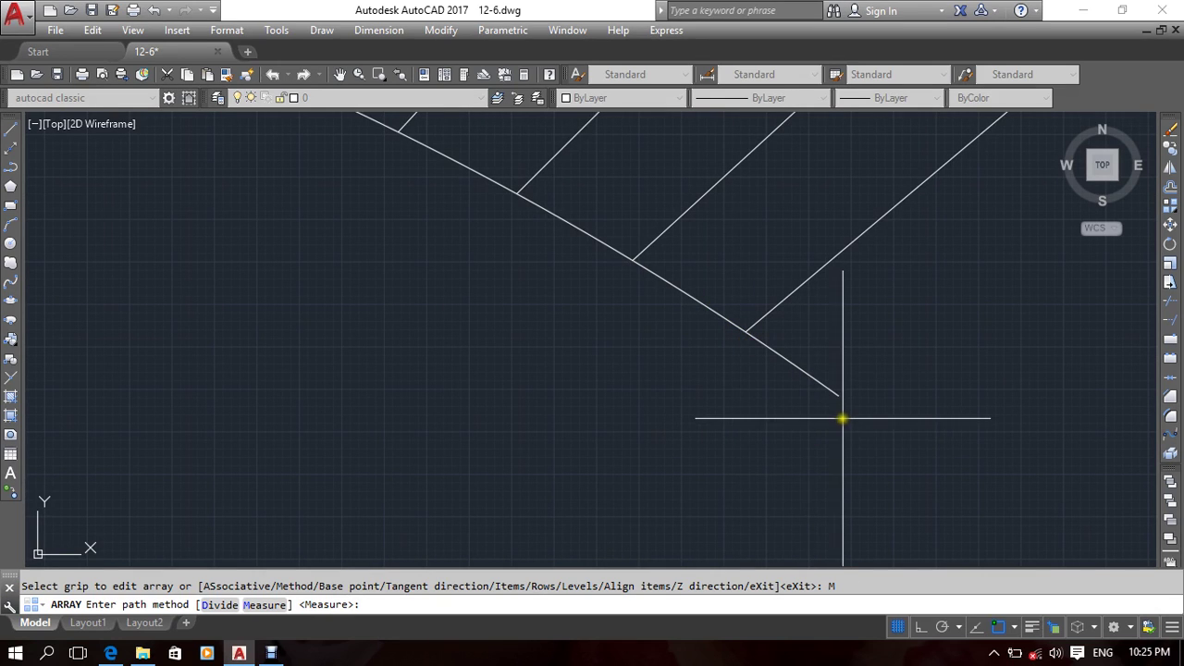
scroll(833, 407, "down", 5)
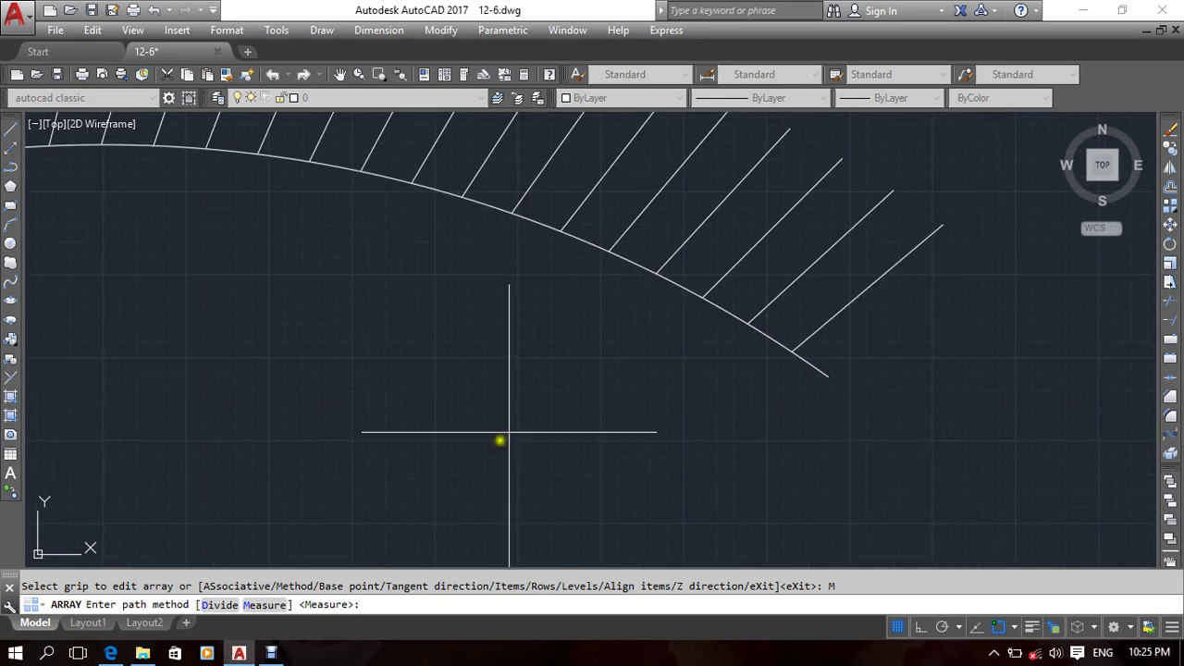
middle_click_drag(516, 423, 575, 395)
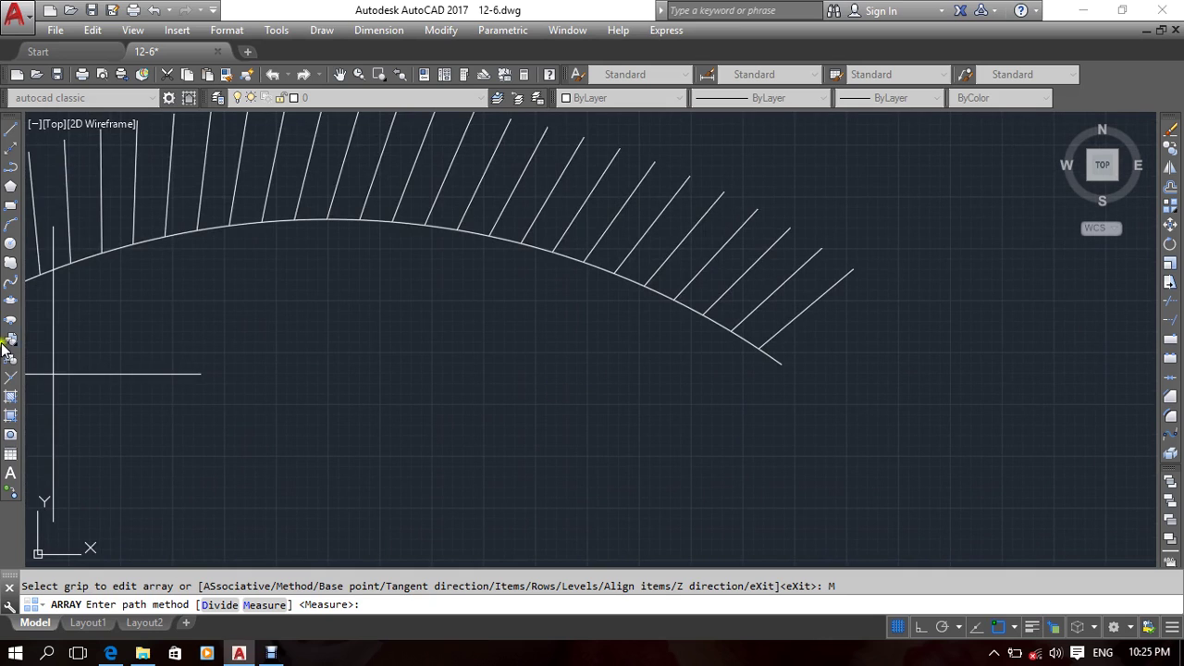
middle_click_drag(131, 306, 318, 314)
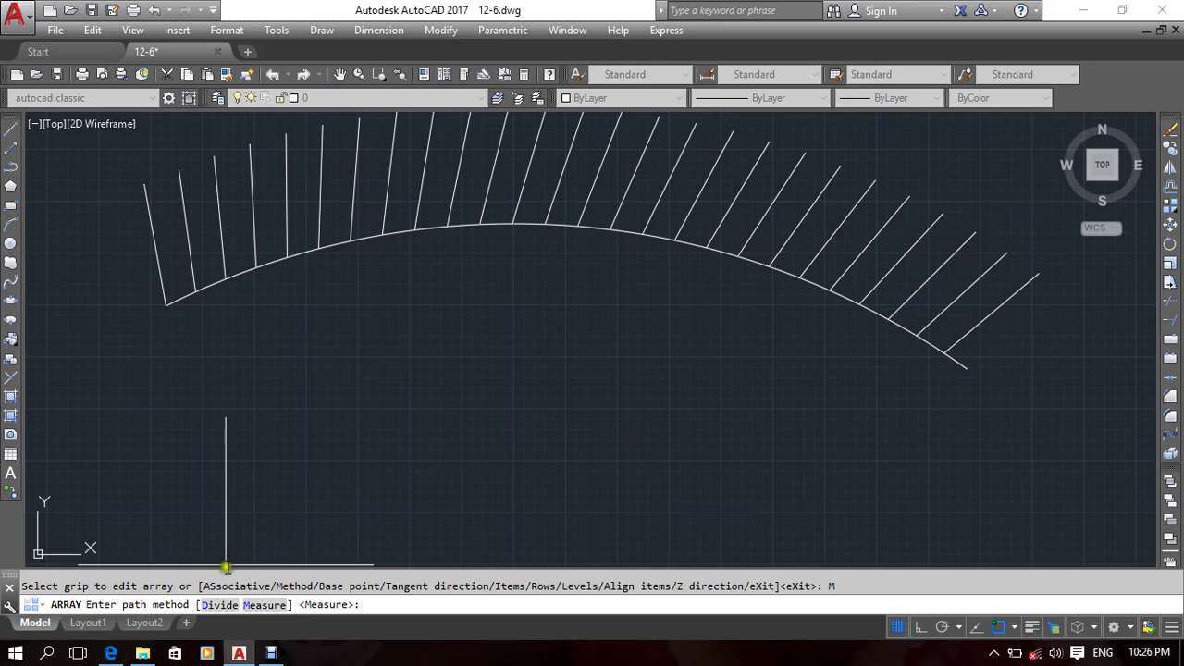
left_click(220, 606)
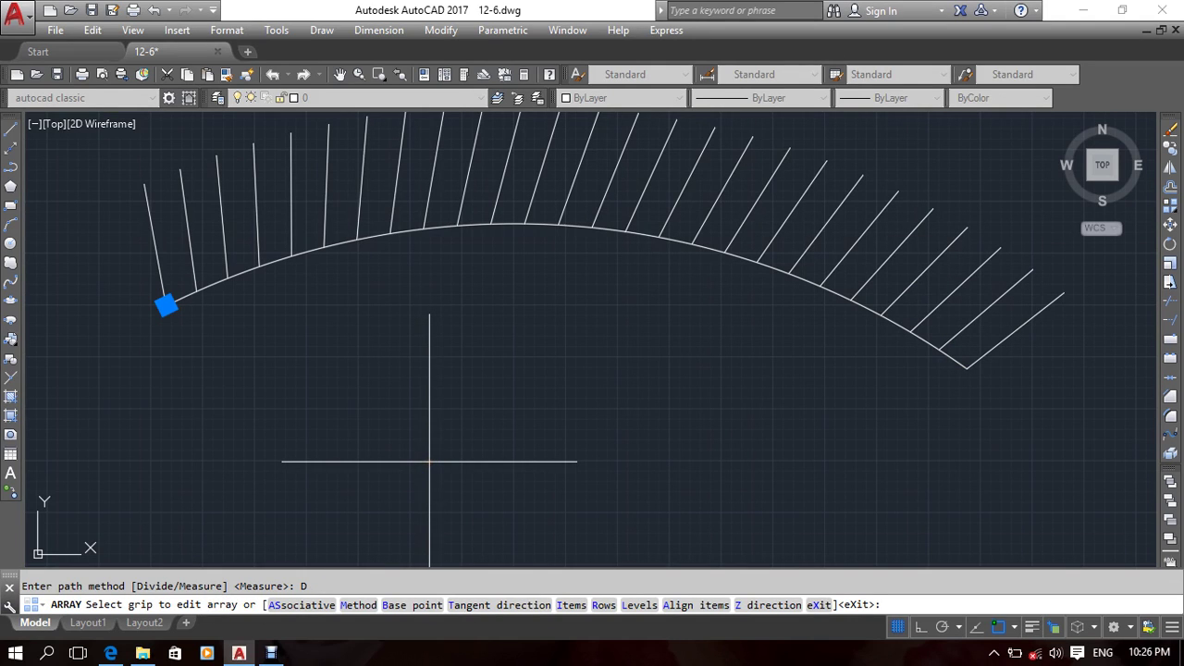
Step: Set the number of items along the path to 5 and keep that count
scroll(386, 426, "down", 2)
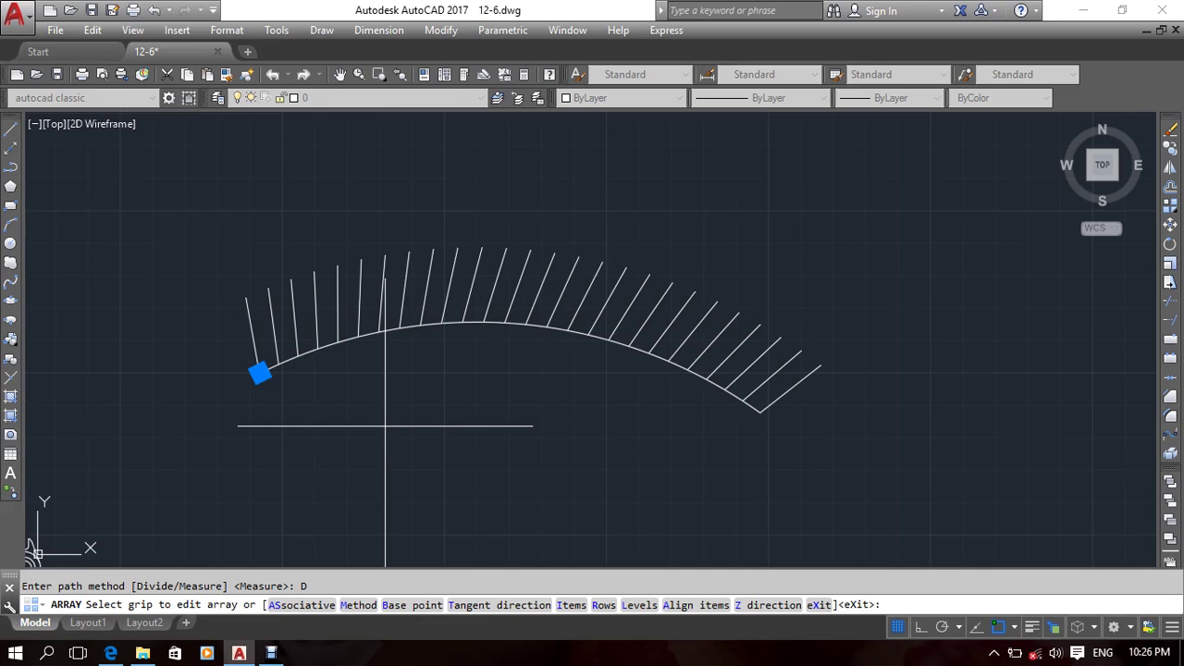
left_click(571, 605)
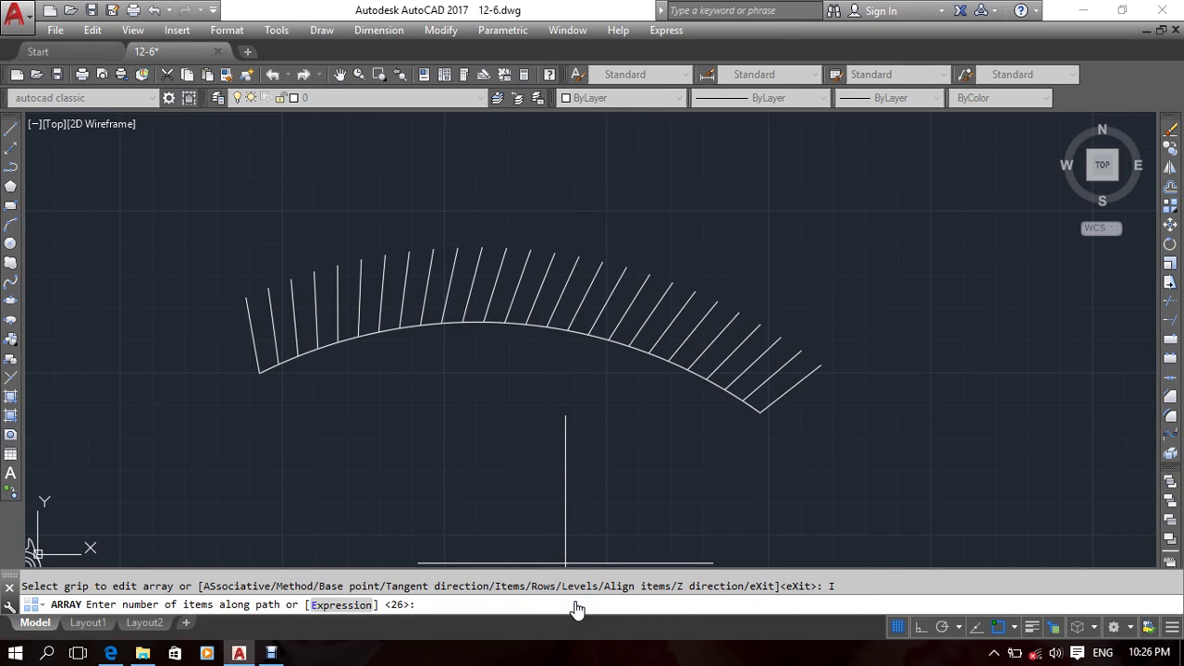
type("5")
key("Return")
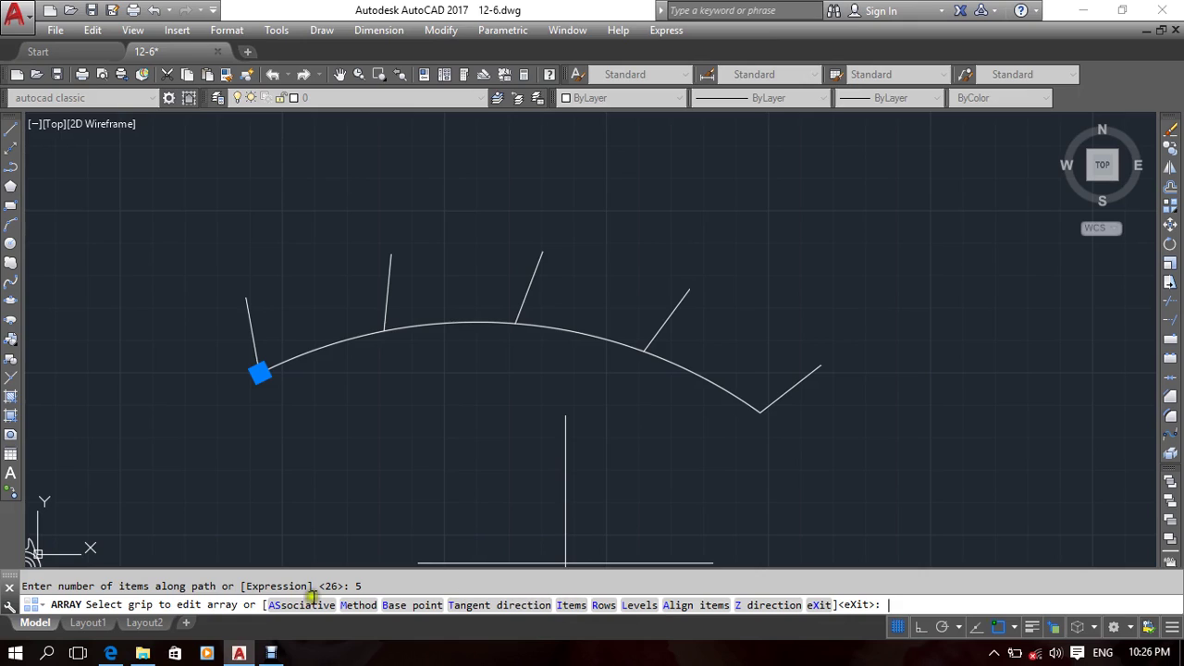
left_click_drag(567, 563, 828, 563)
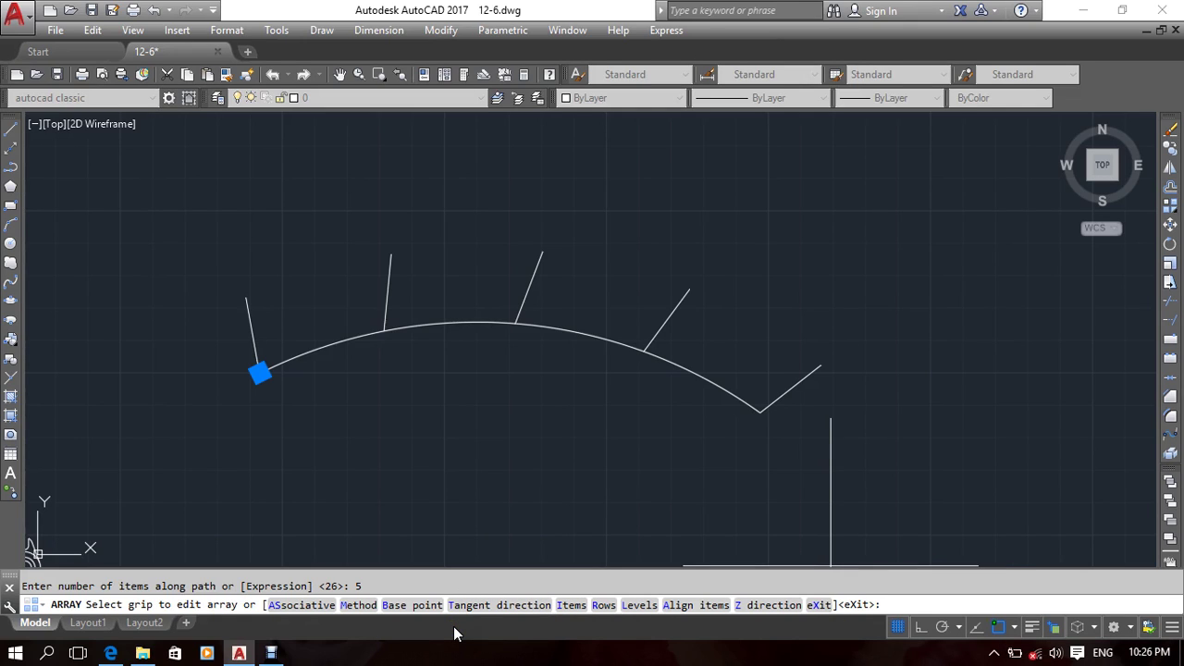
left_click(571, 605)
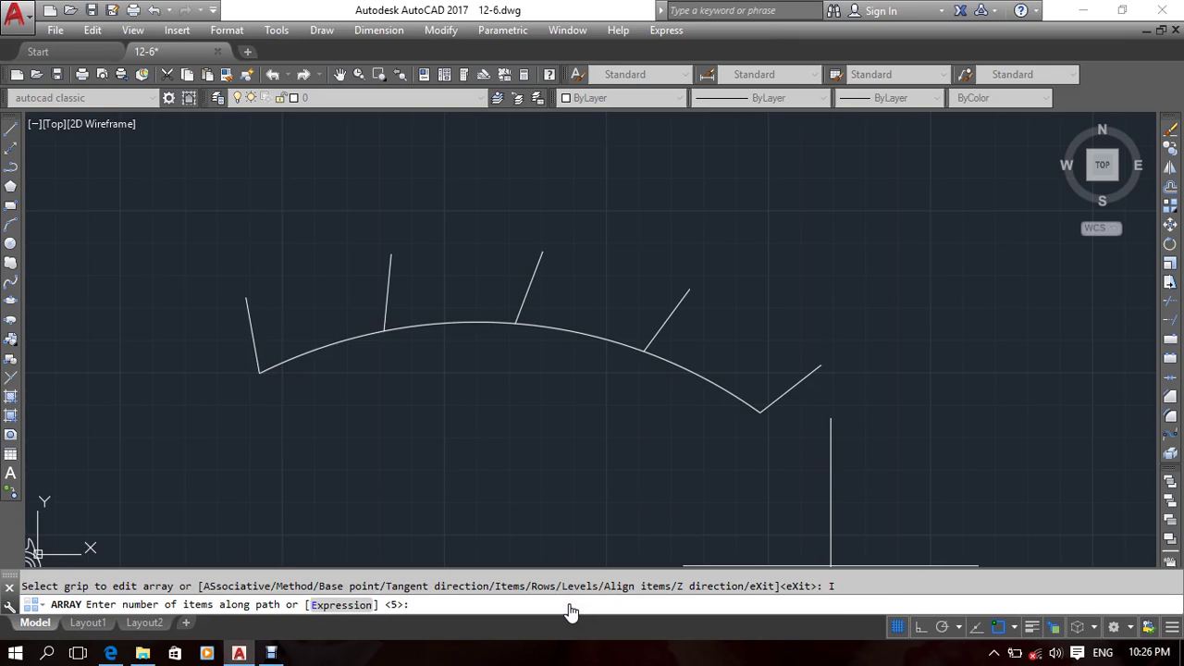
key("Return")
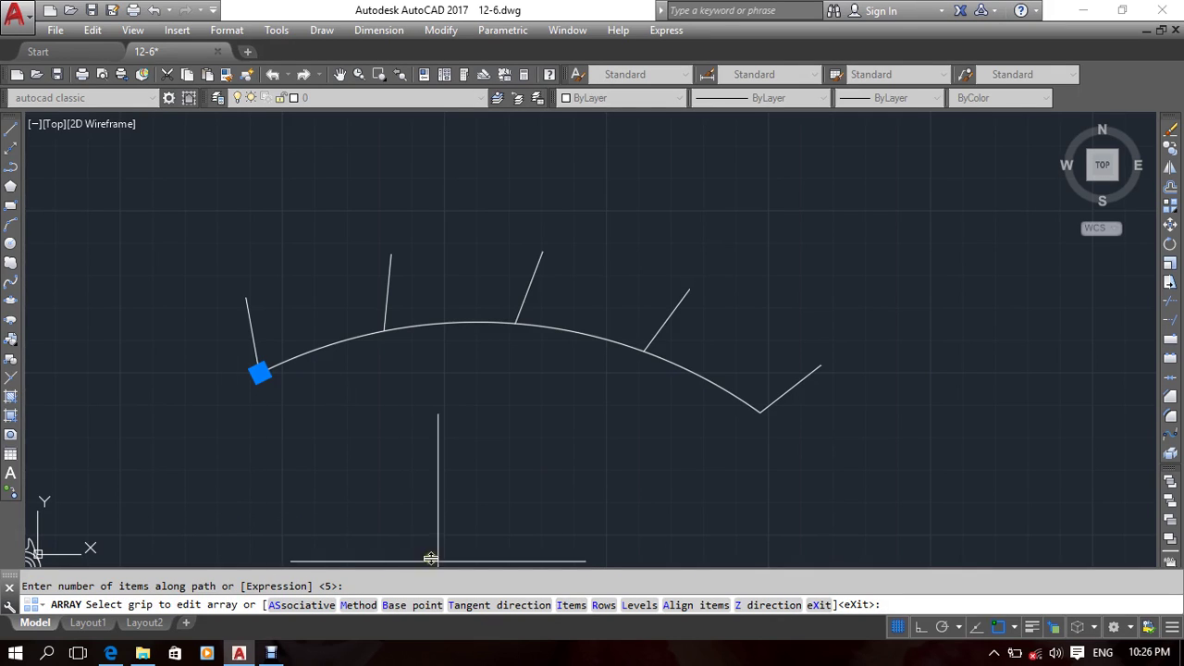
Step: Switch the path array to the Measure method with items spaced 100 apart, filling the entire path
left_click(359, 606)
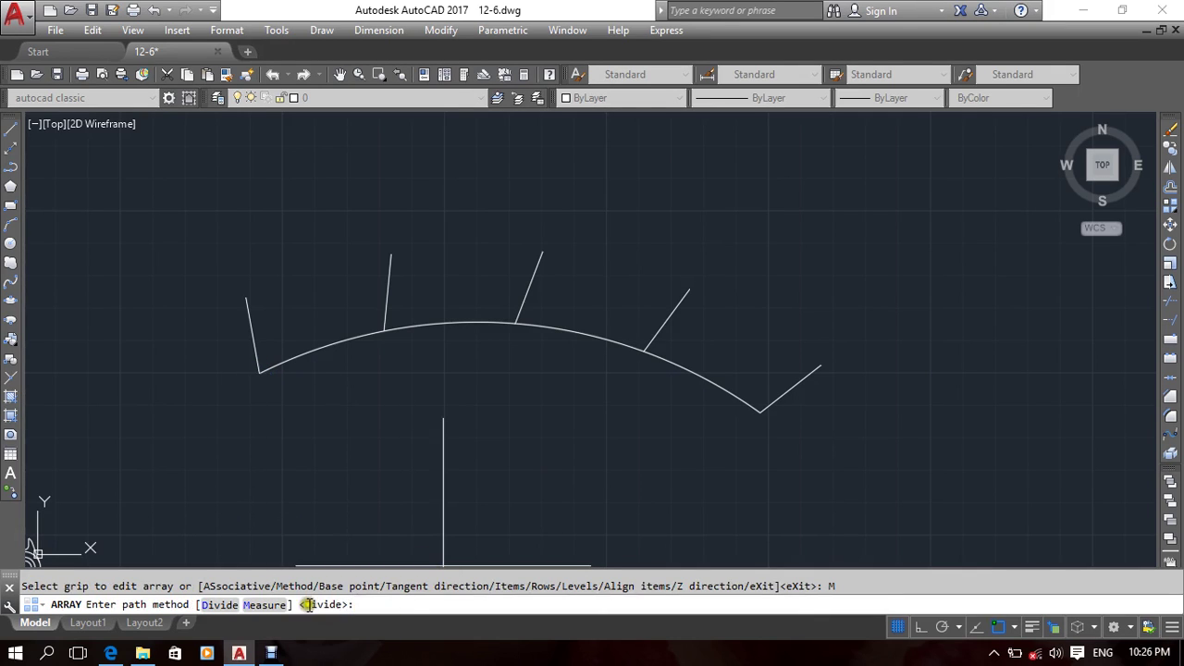
left_click(268, 605)
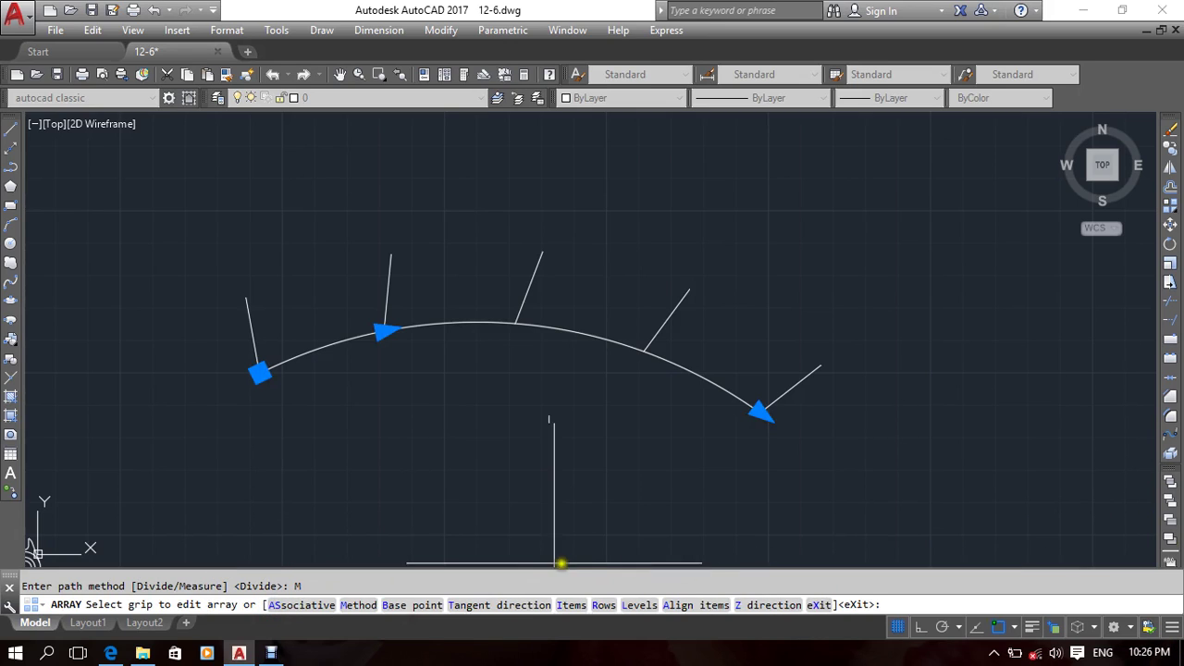
left_click(570, 605)
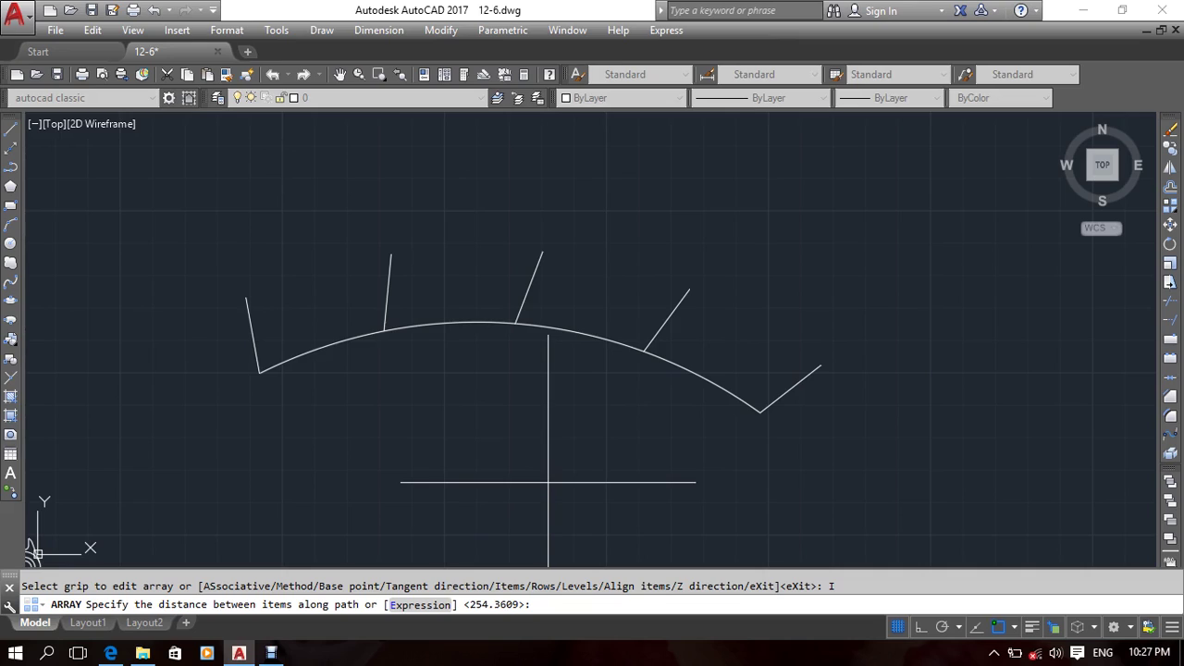
type("100")
key("Return")
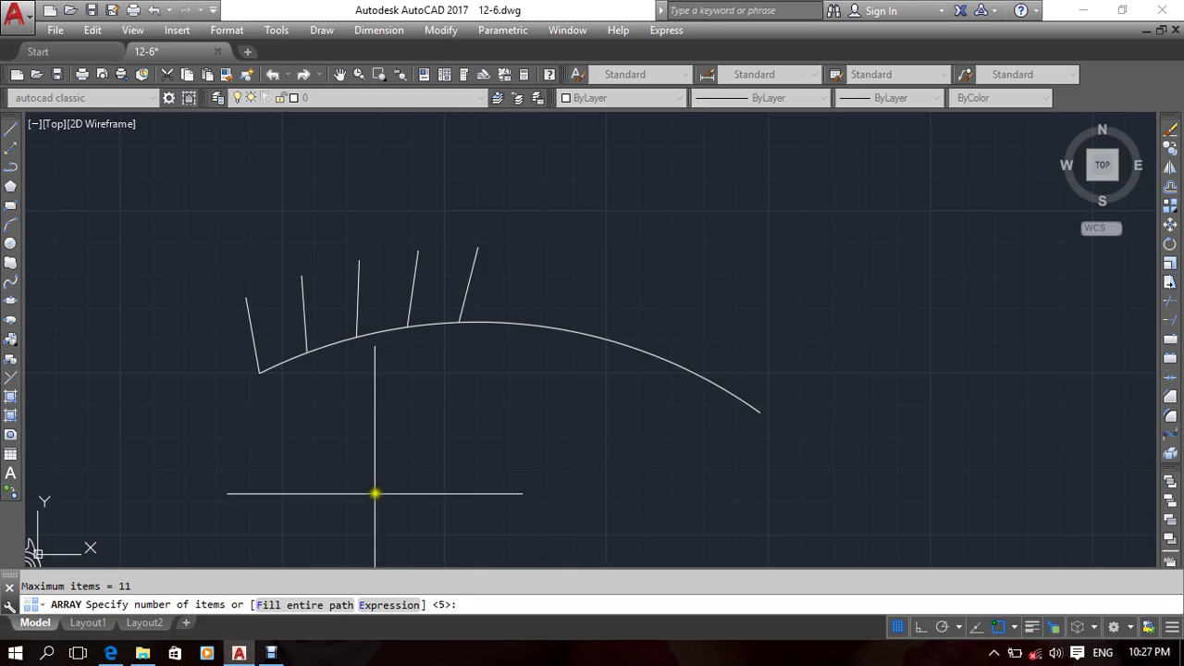
left_click(304, 606)
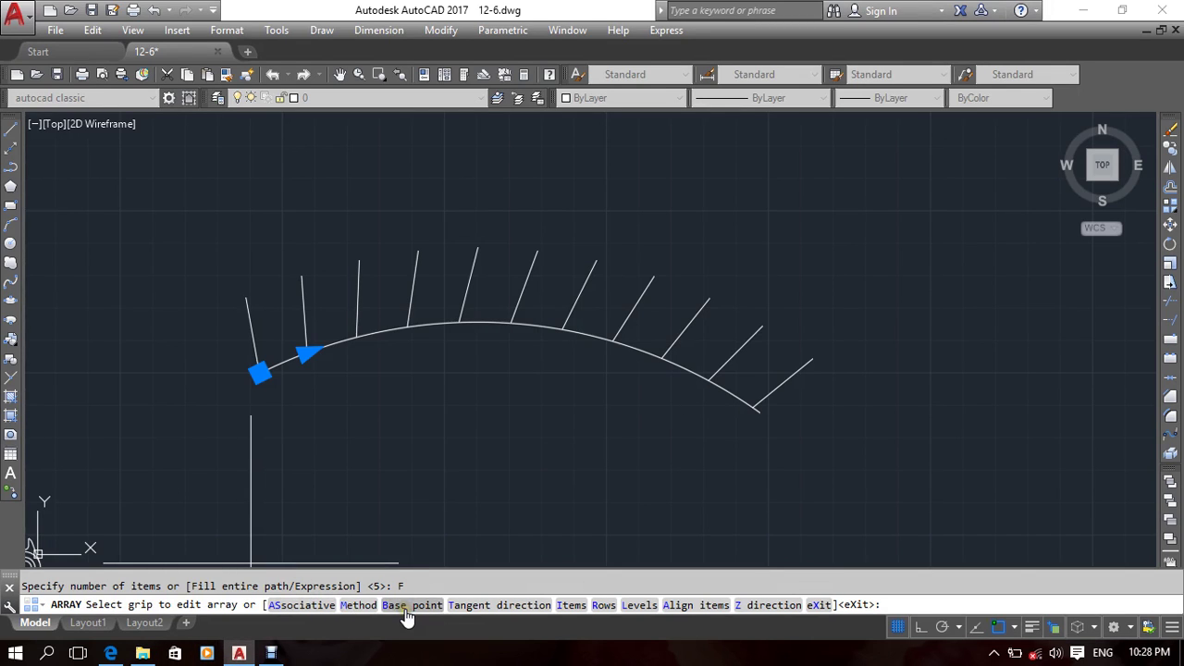
Step: Move the path array's base point to the midpoint of the first short line
left_click(260, 372)
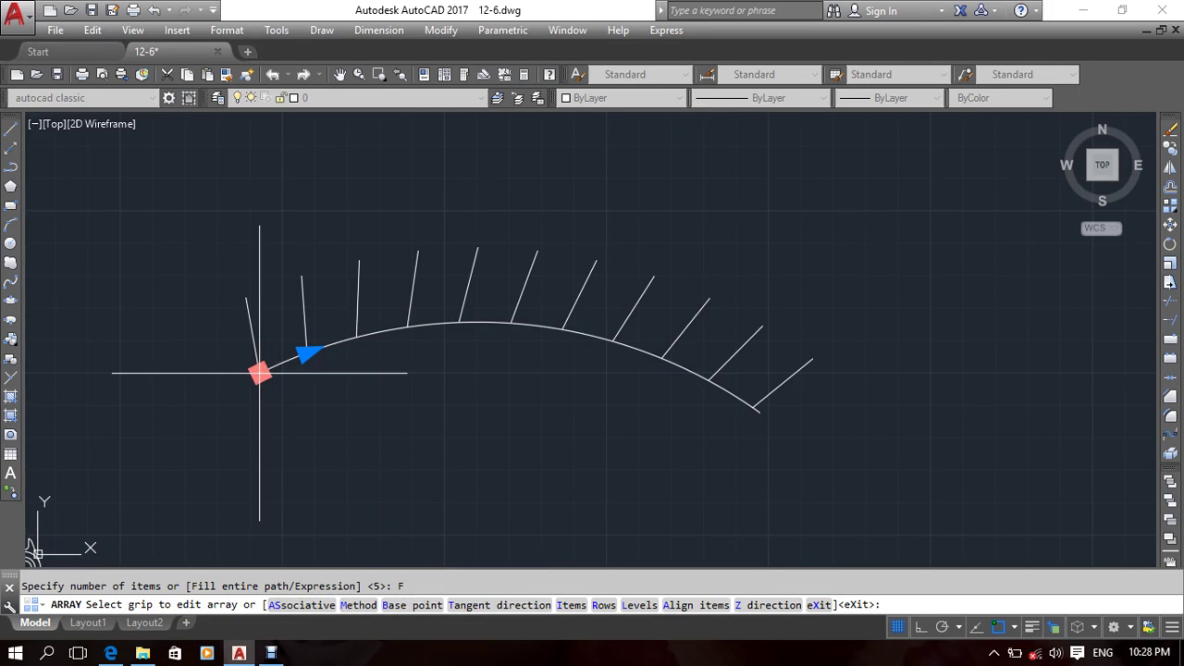
left_click(408, 605)
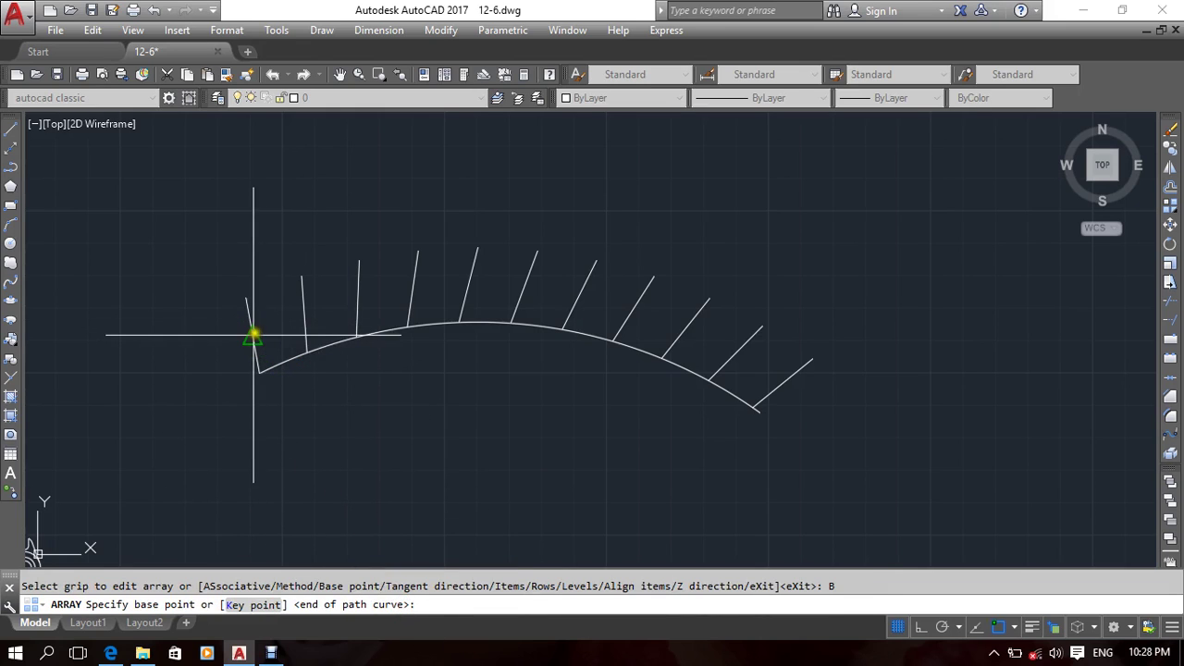
left_click(253, 338)
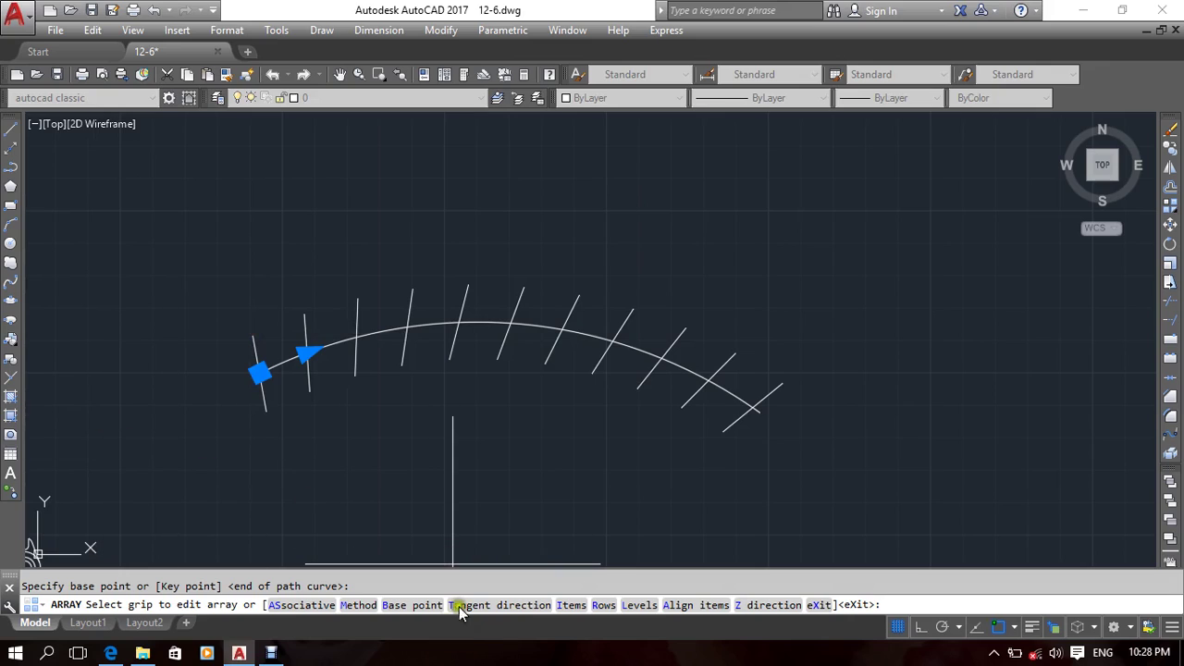
Step: Set the array's base point to the first line's upper end, and return it to the line's lower end
left_click(396, 606)
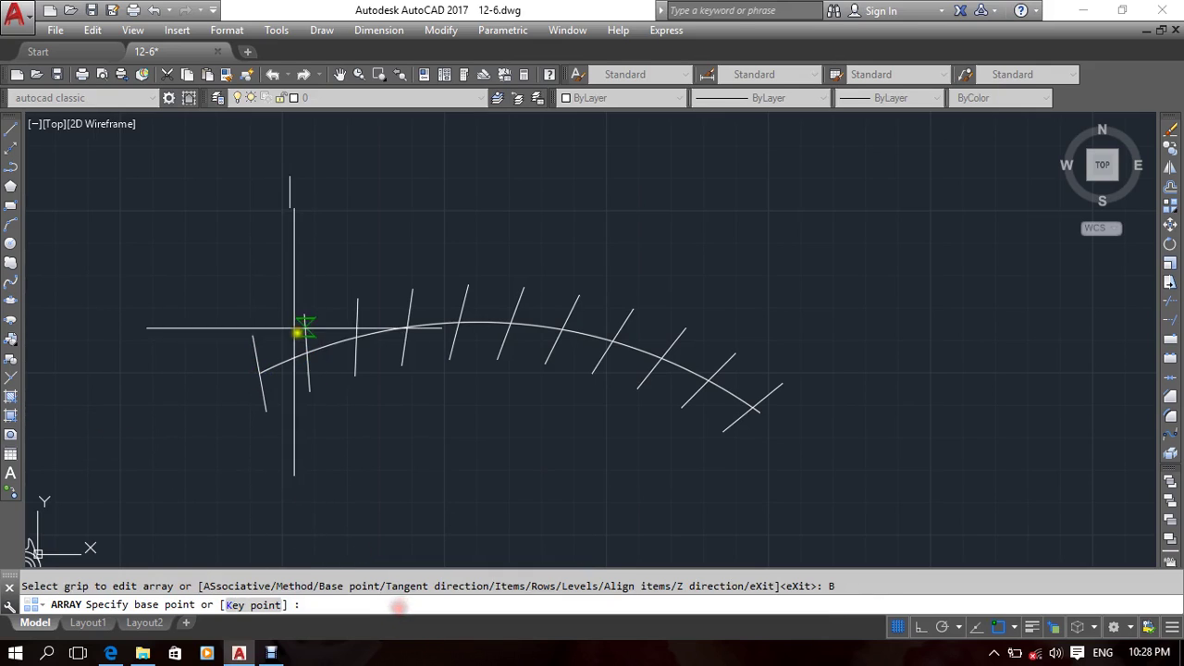
left_click(245, 337)
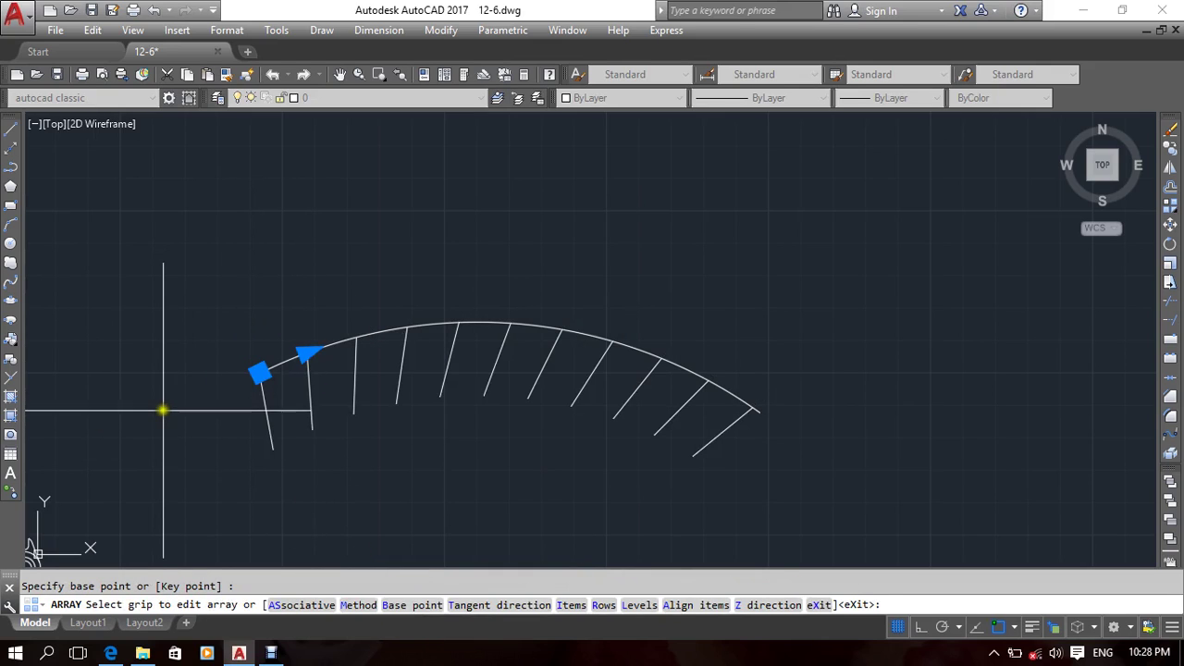
left_click(395, 603)
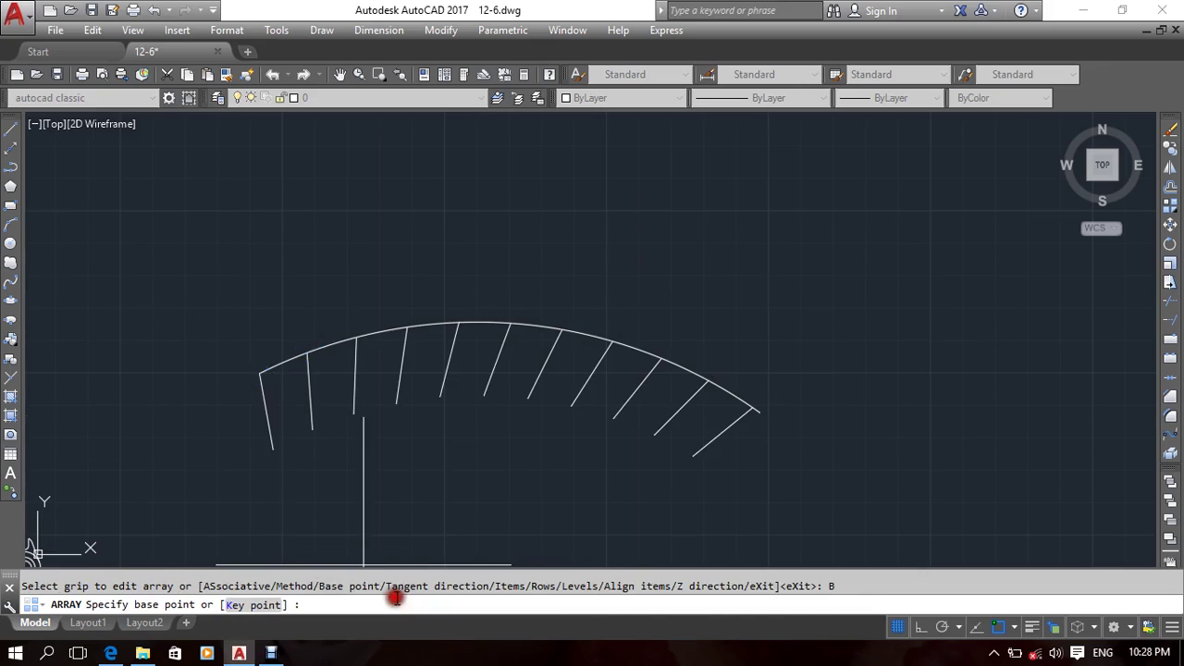
left_click(265, 454)
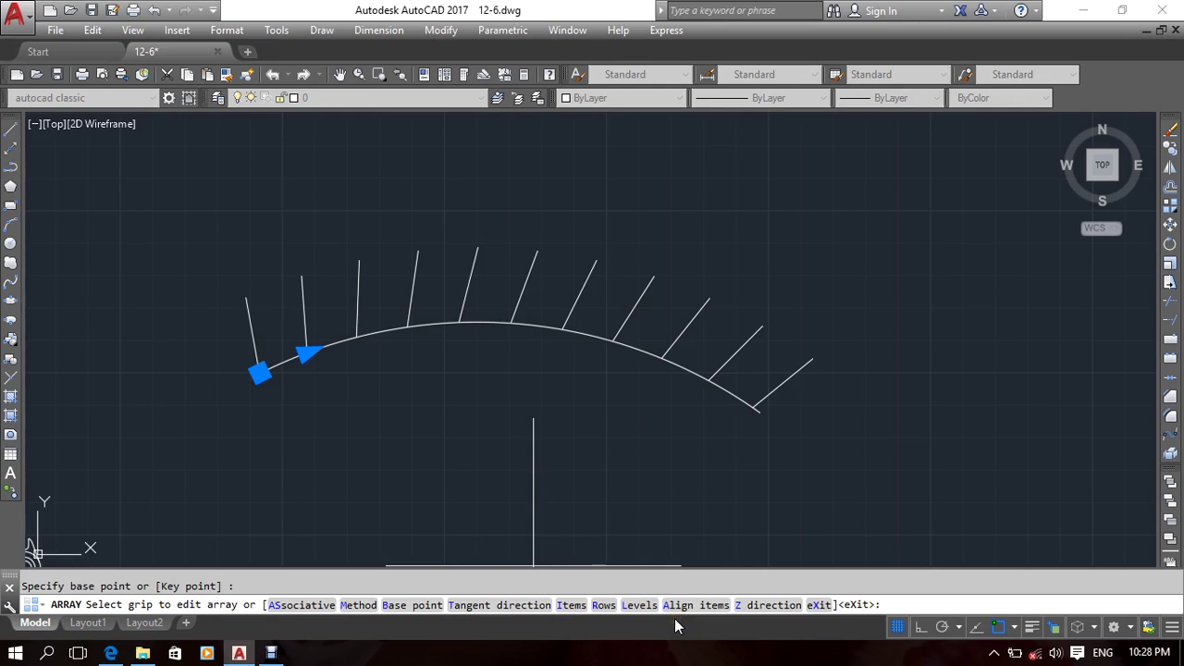
Step: Examine how the arrayed lines are oriented relative to the arc along its length
scroll(203, 168, "down", 1)
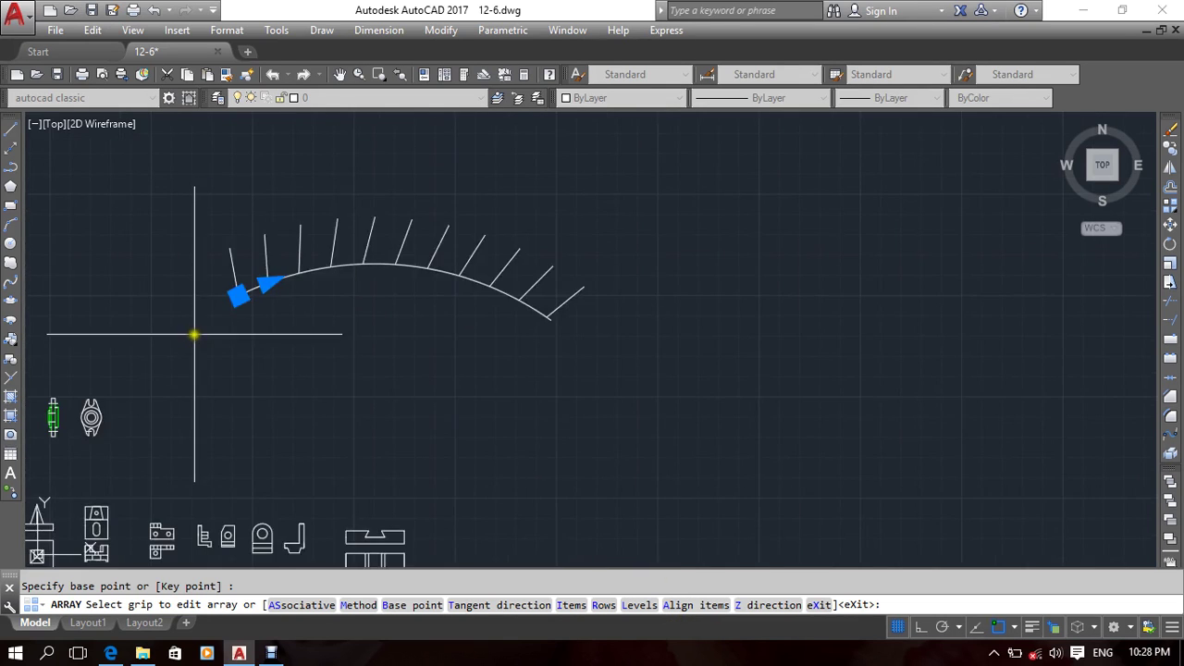
scroll(194, 329, "up", 2)
middle_click_drag(232, 213, 230, 467)
scroll(225, 368, "up", 3)
scroll(576, 318, "down", 2)
middle_click_drag(606, 357, 219, 339)
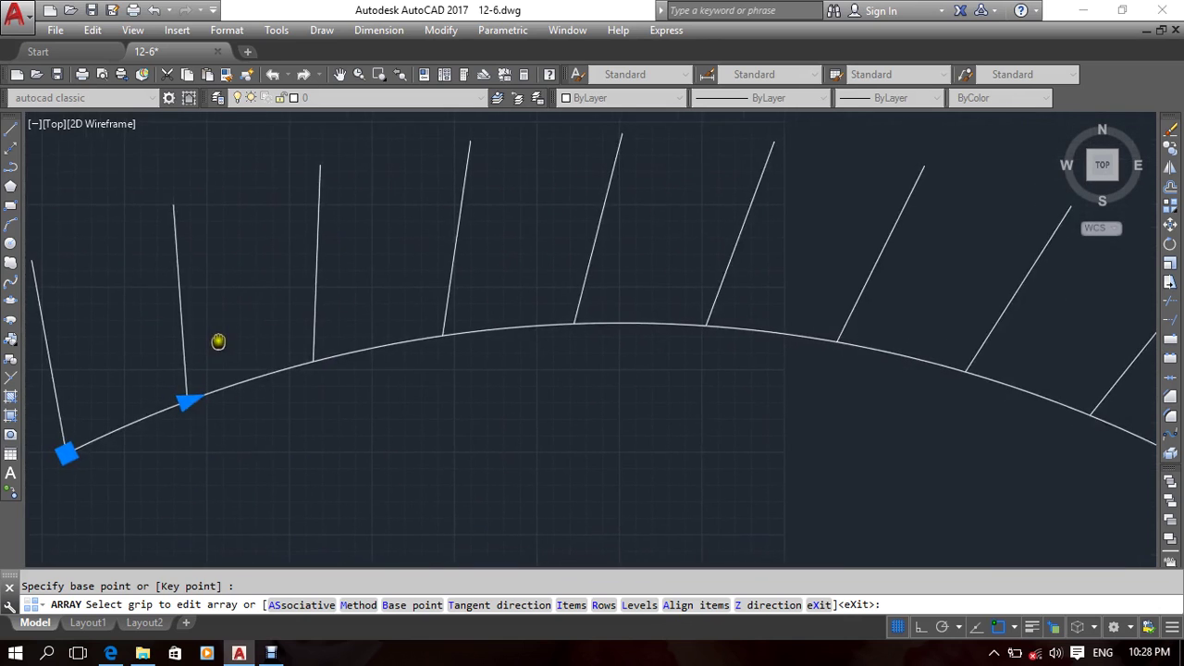
scroll(638, 386, "up", 1)
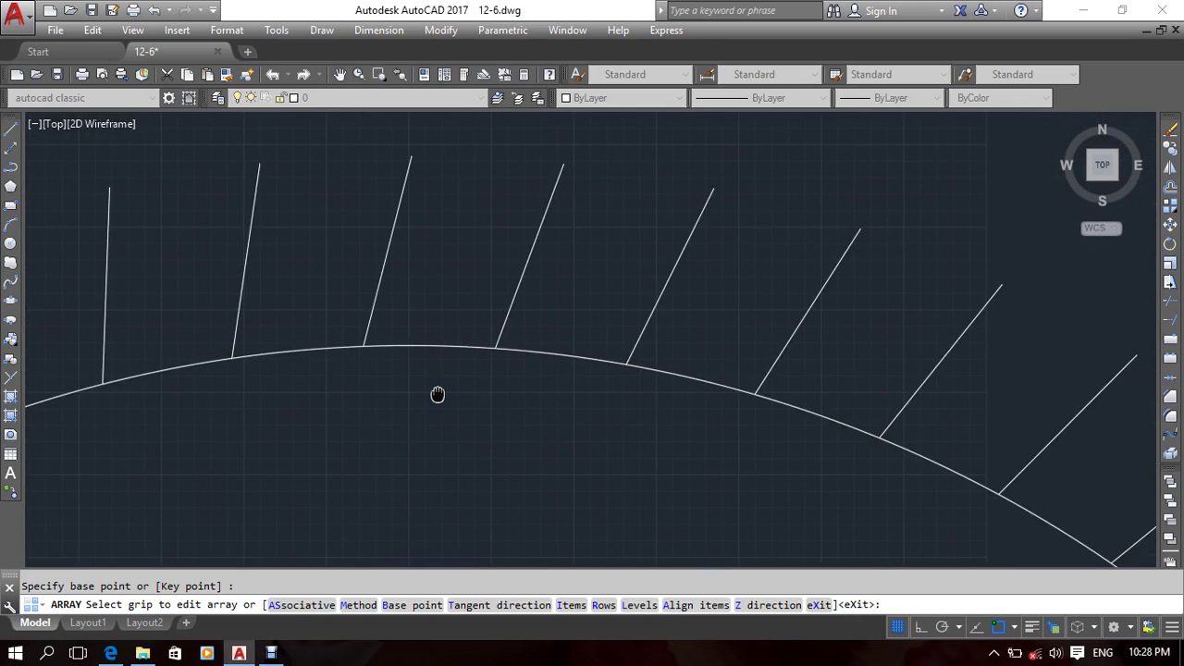
middle_click_drag(438, 395, 465, 407)
scroll(542, 401, "down", 4)
middle_click_drag(542, 401, 608, 368)
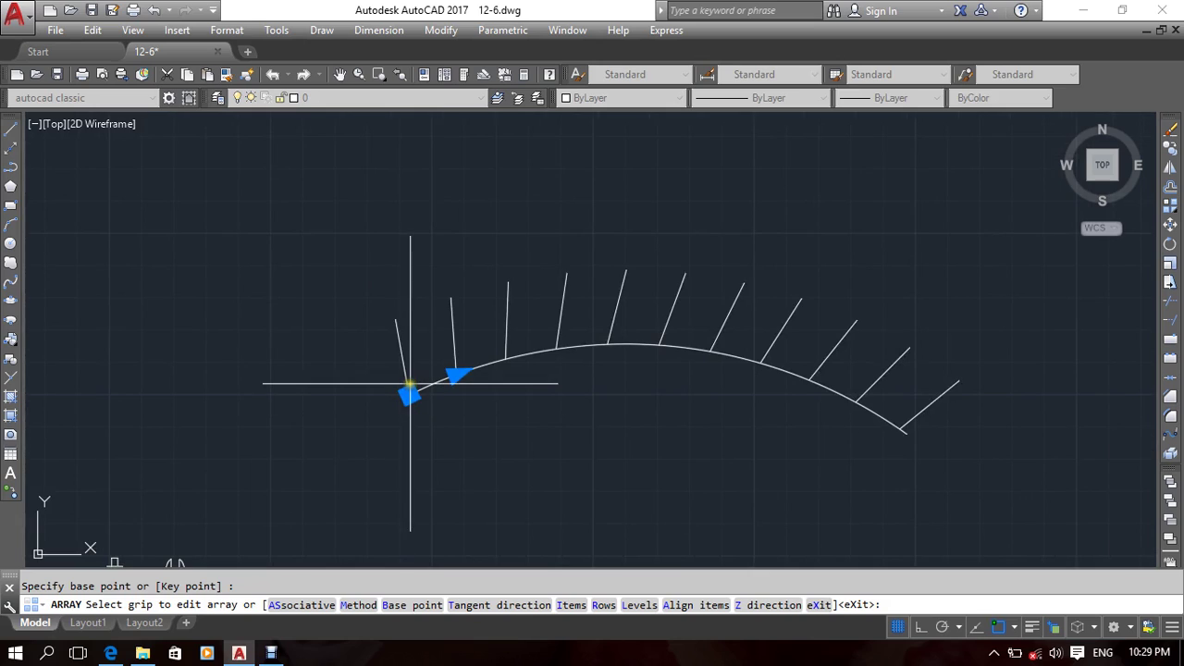
scroll(407, 386, "up", 2)
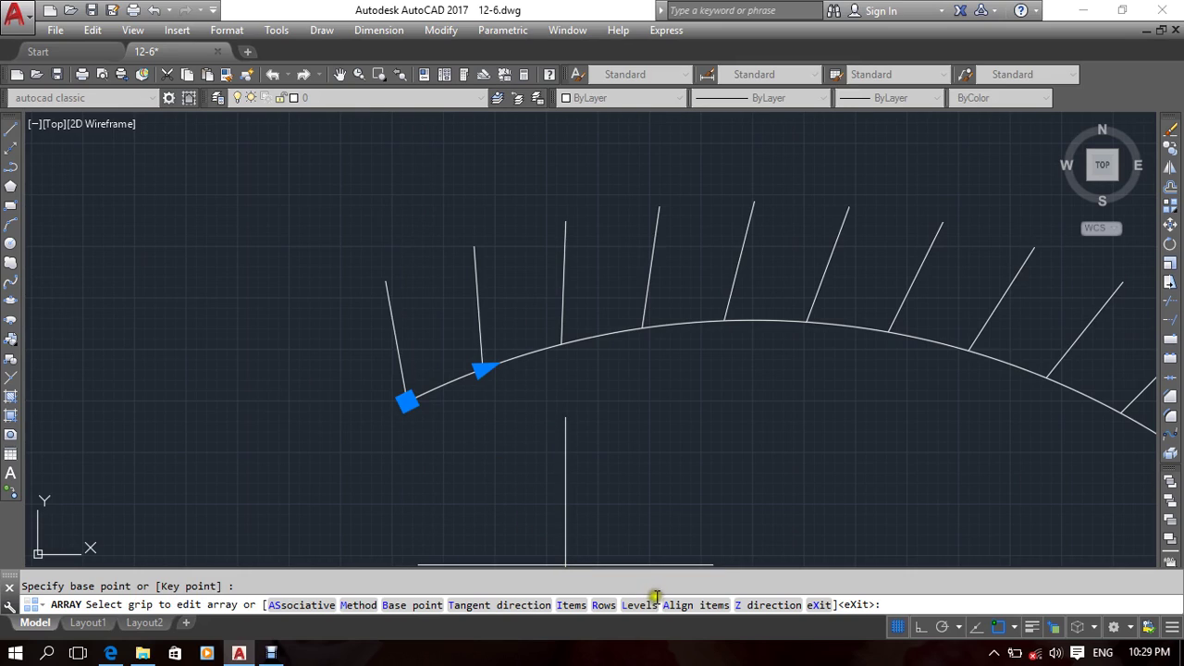
Step: Turn off the alignment of the arrayed lines to the path
left_click(691, 604)
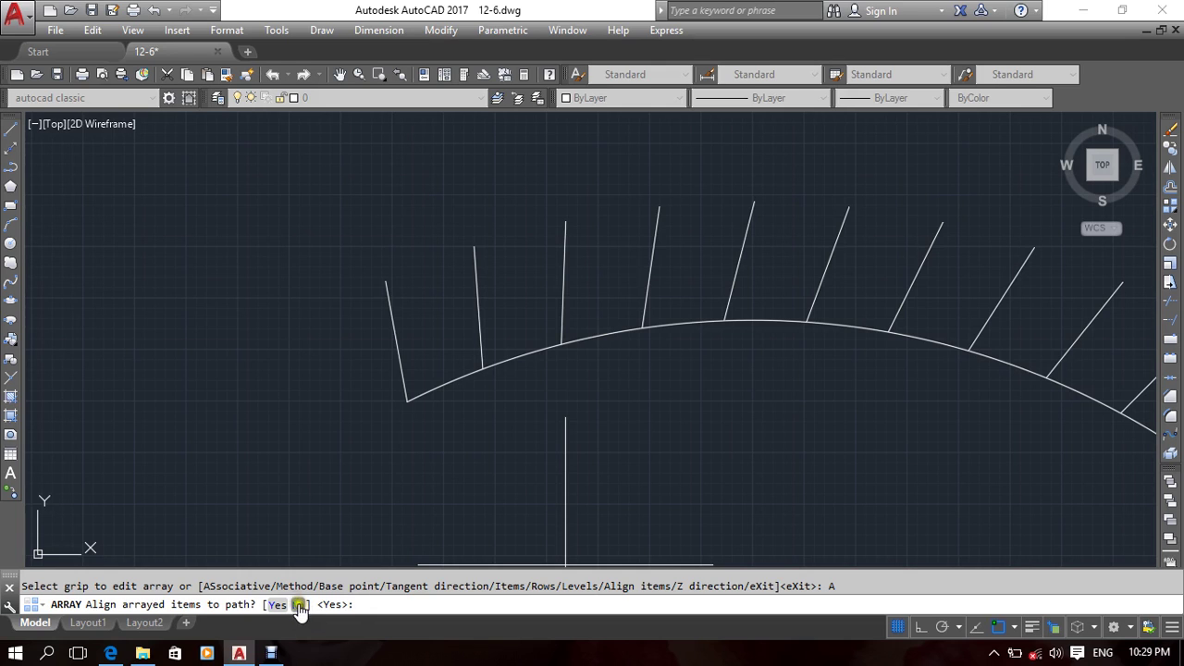
scroll(376, 379, "up", 6)
middle_click_drag(498, 378, 476, 276)
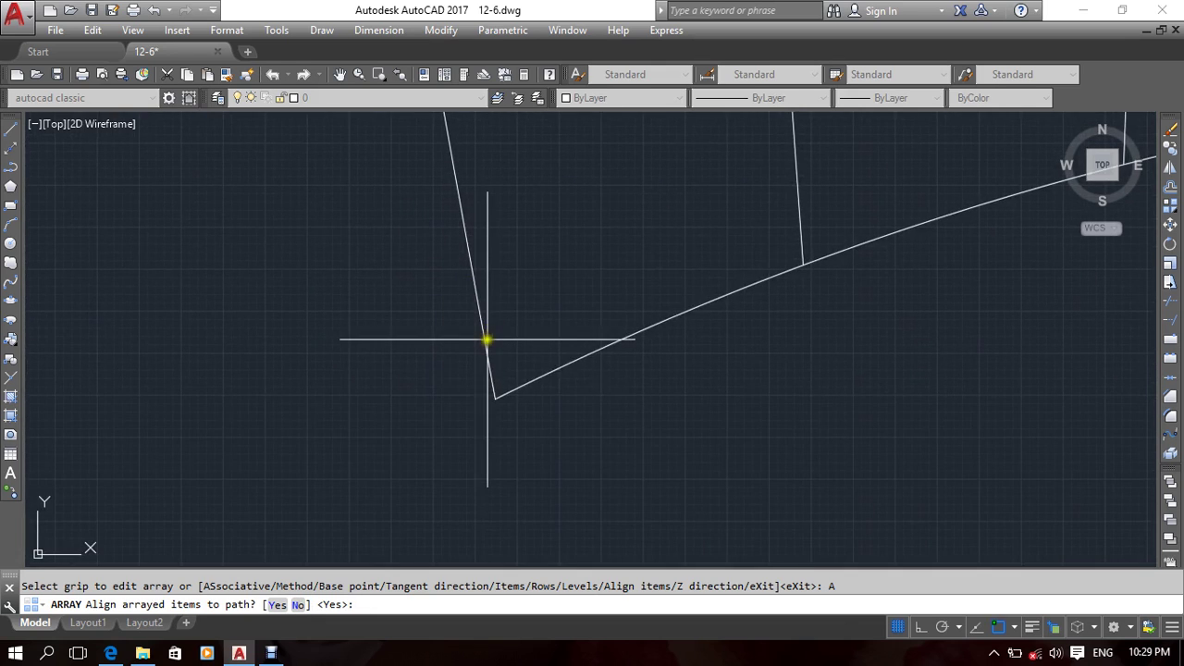
scroll(523, 406, "down", 2)
middle_click_drag(851, 429, 685, 481)
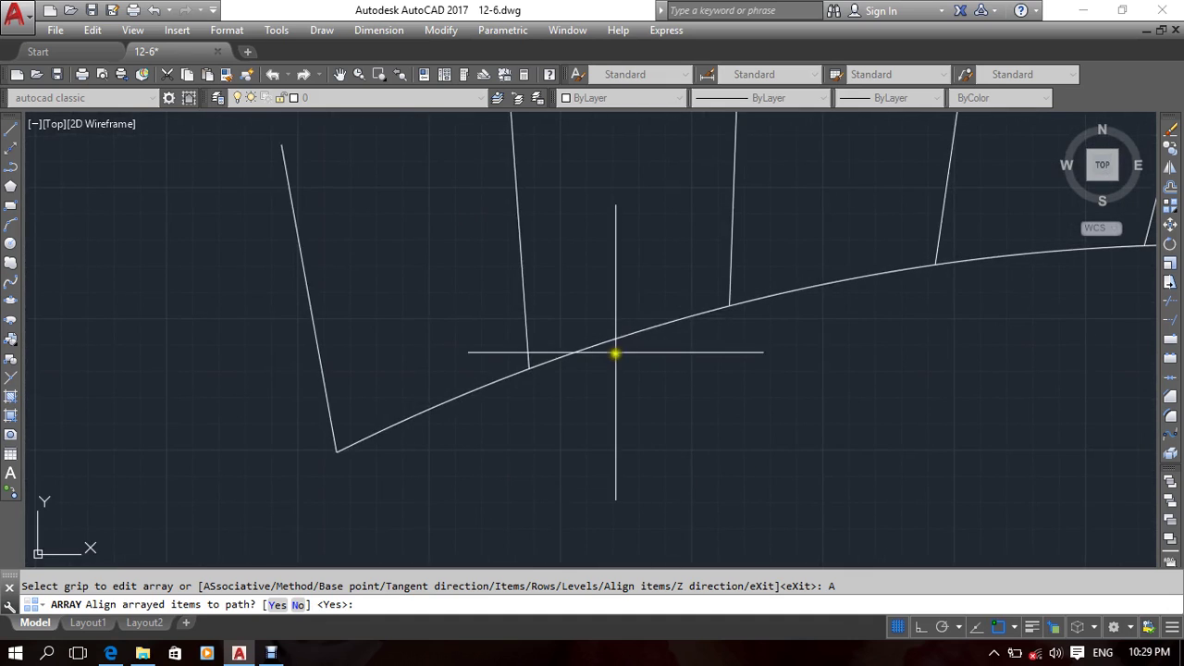
middle_click_drag(692, 380, 599, 448)
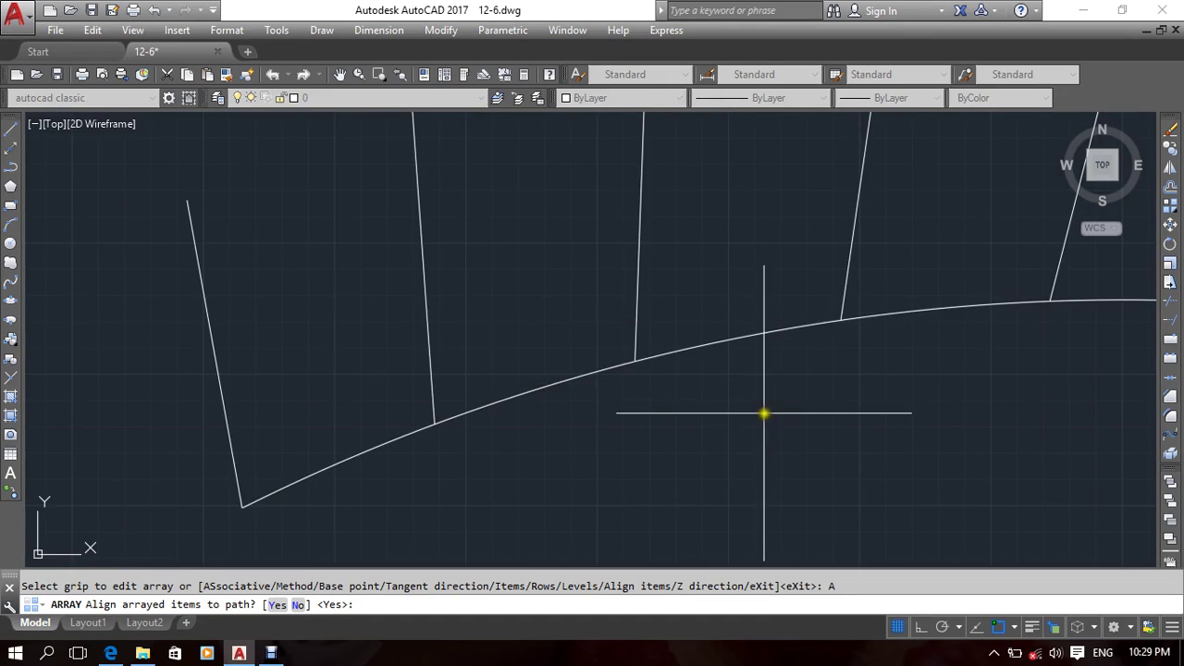
scroll(725, 451, "down", 5)
middle_click_drag(723, 446, 613, 354)
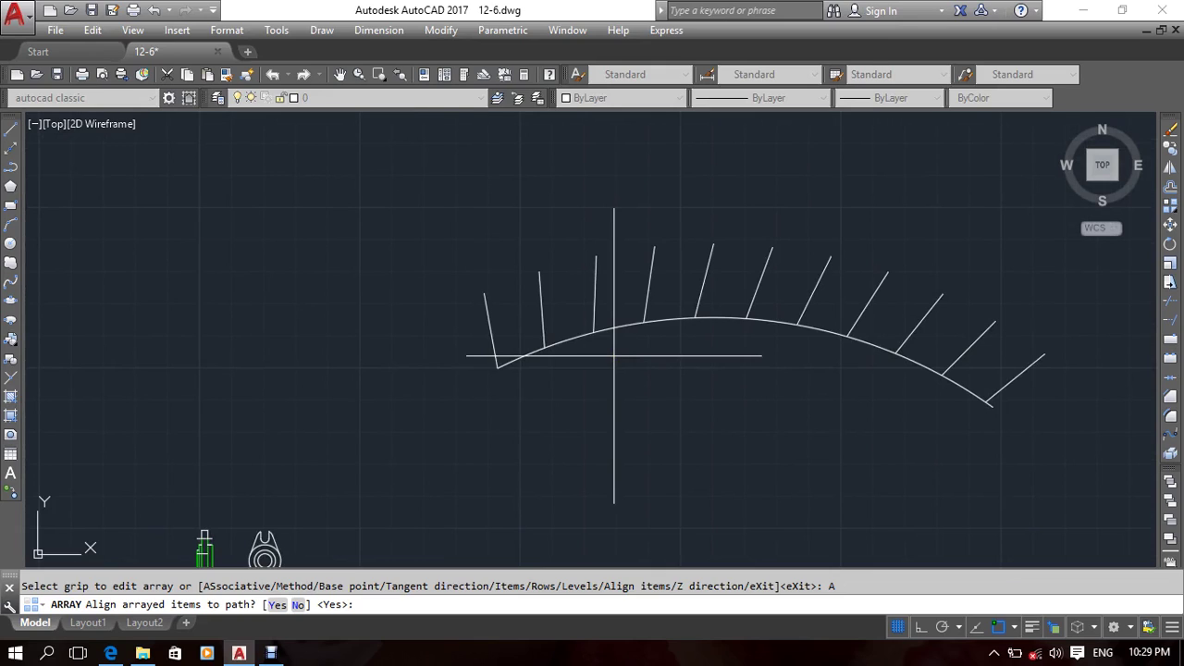
left_click(297, 606)
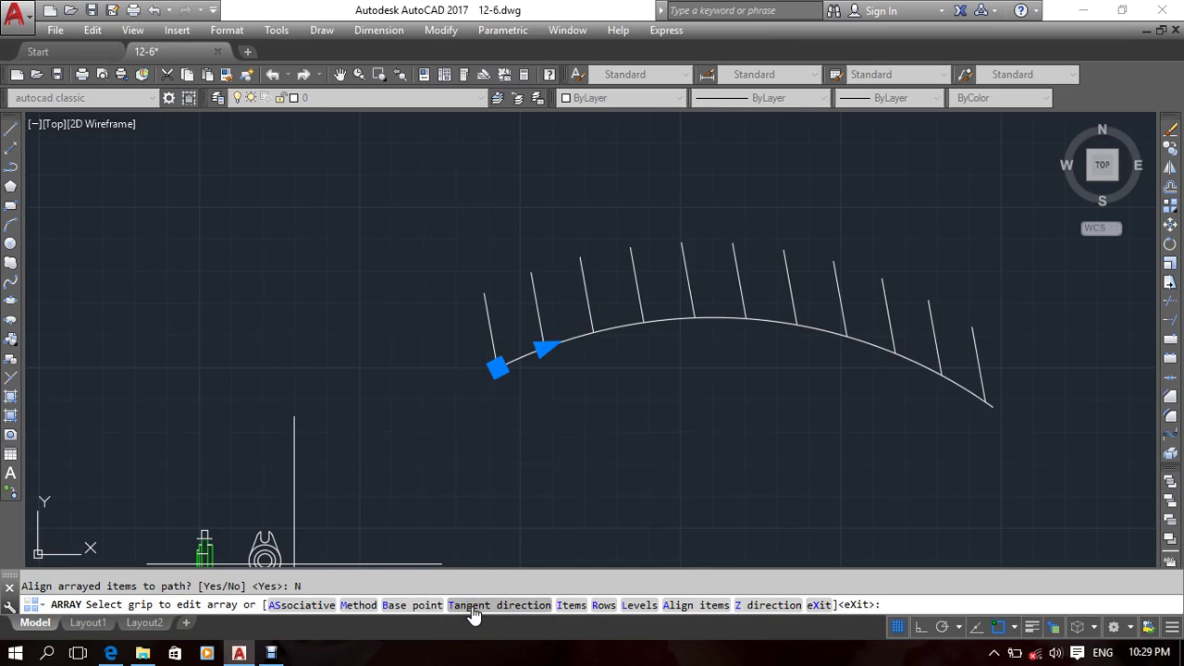
Step: Define the array's tangent direction from the first short line's lower end to its upper end
scroll(494, 329, "up", 8)
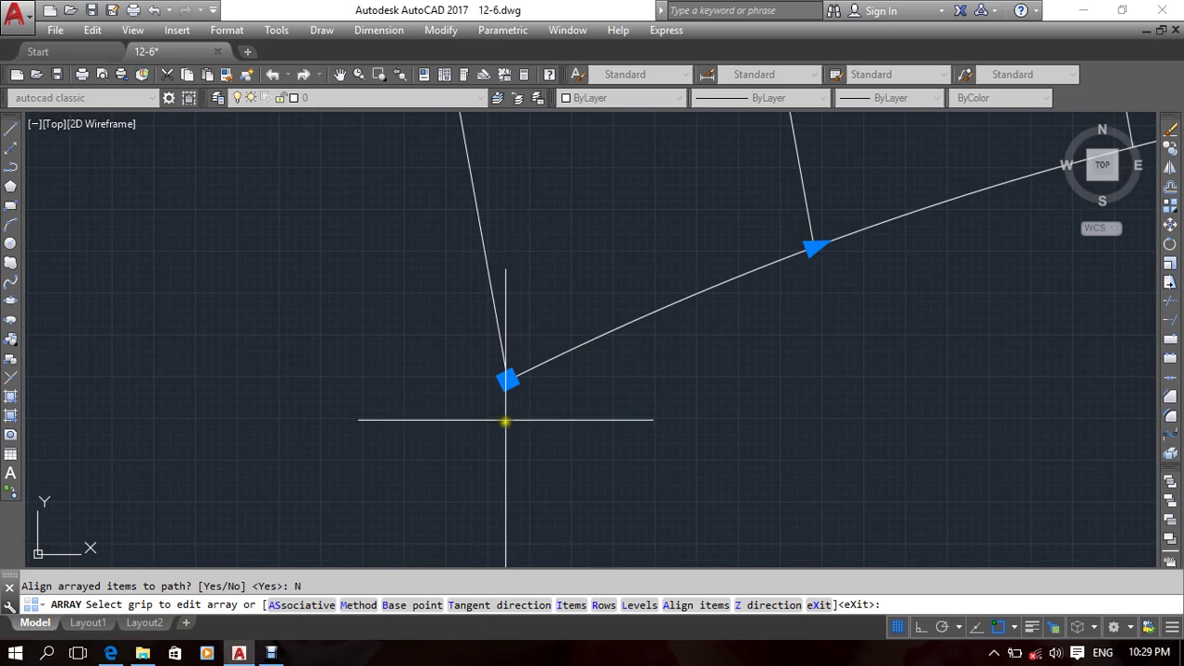
scroll(505, 421, "down", 5)
middle_click_drag(481, 399, 439, 426)
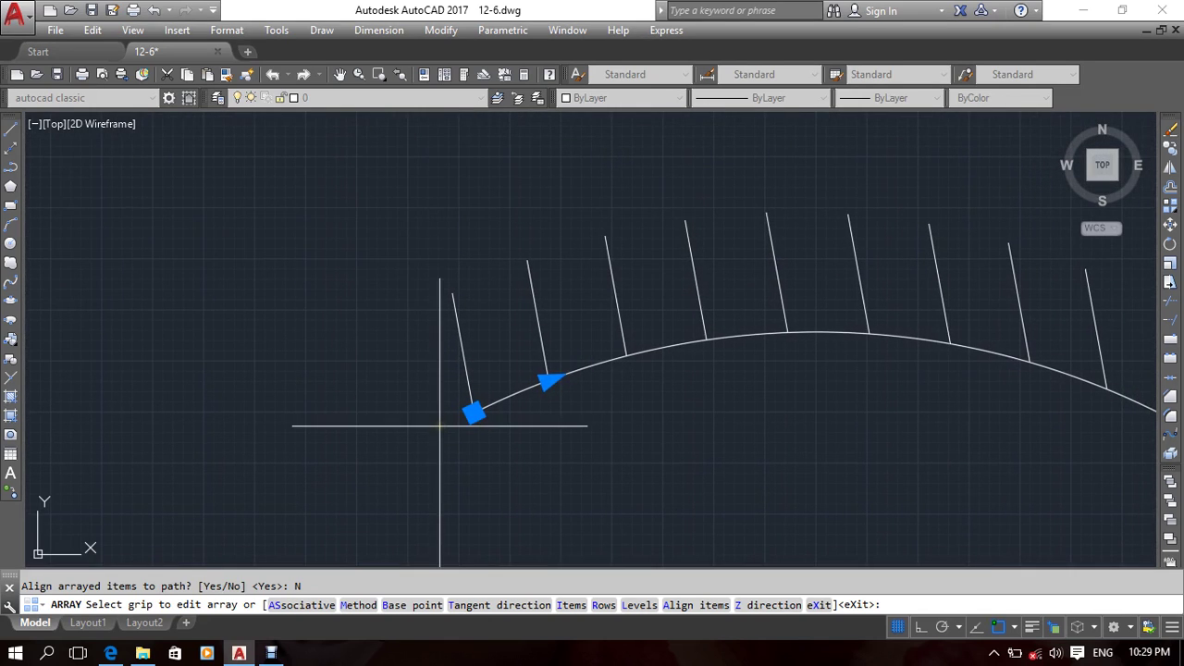
left_click(497, 607)
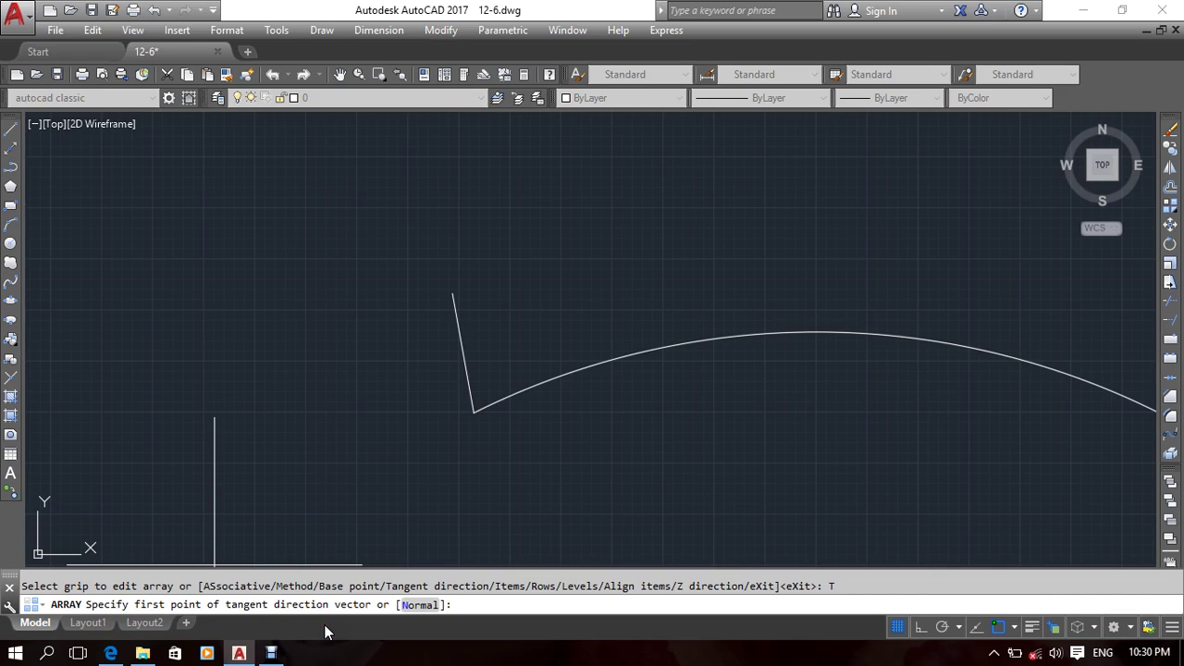
left_click(474, 413)
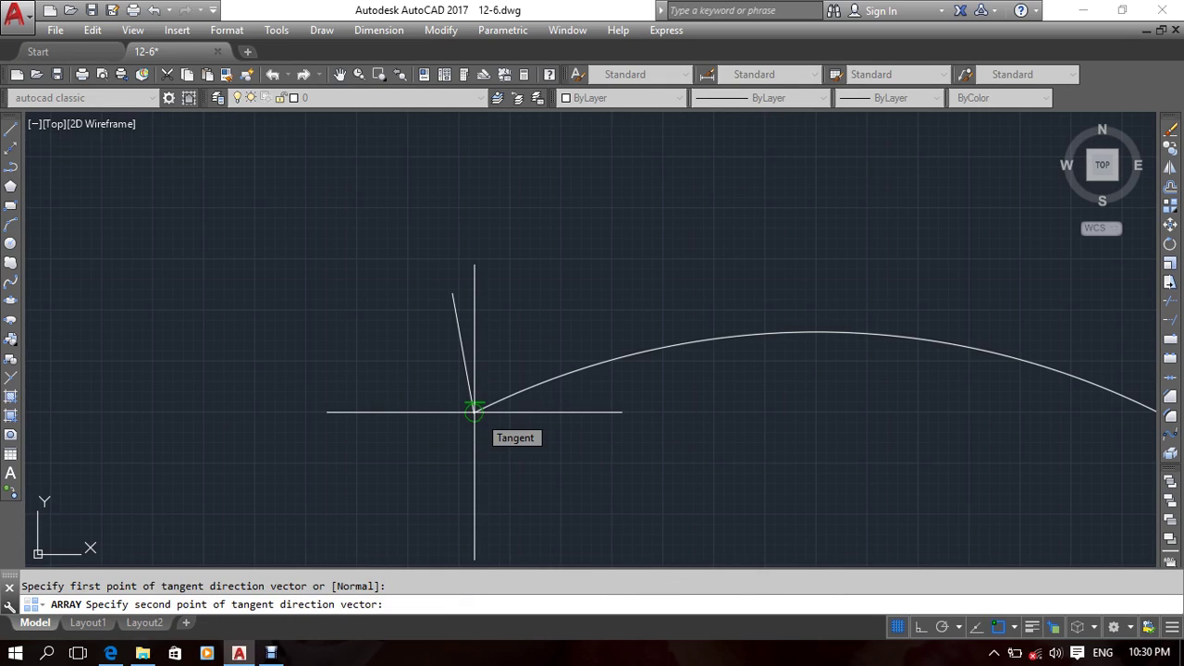
left_click(452, 292)
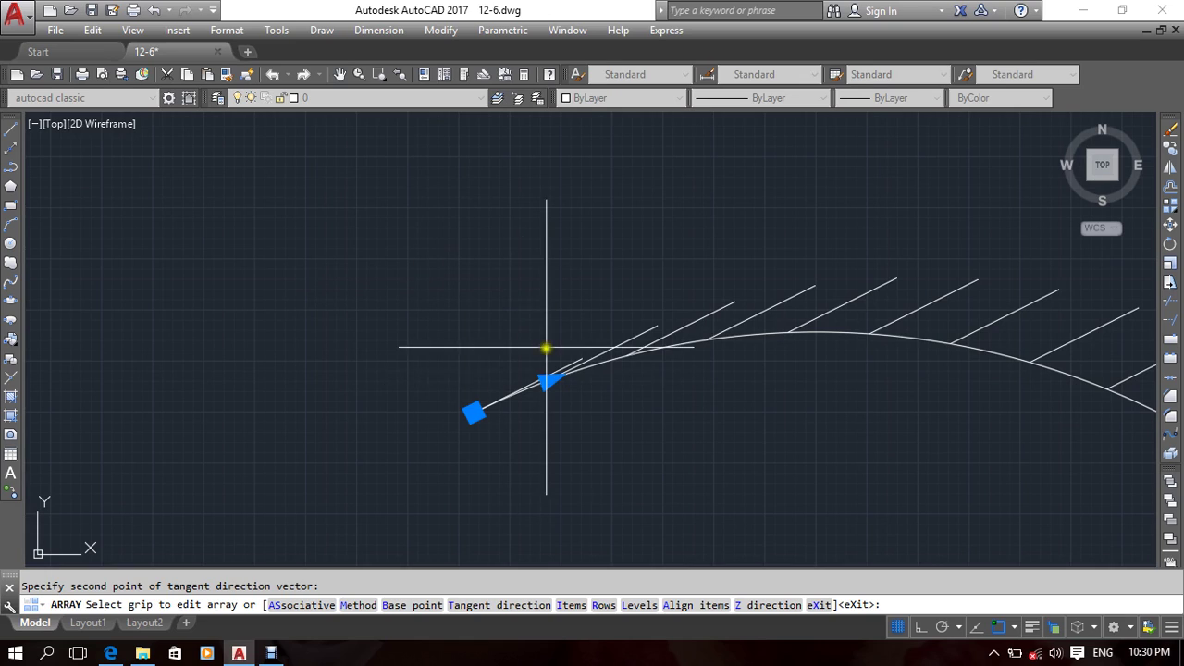
Step: Turn on the alignment of the arrayed lines to the path and inspect them along the whole arc
mouse_move(143, 653)
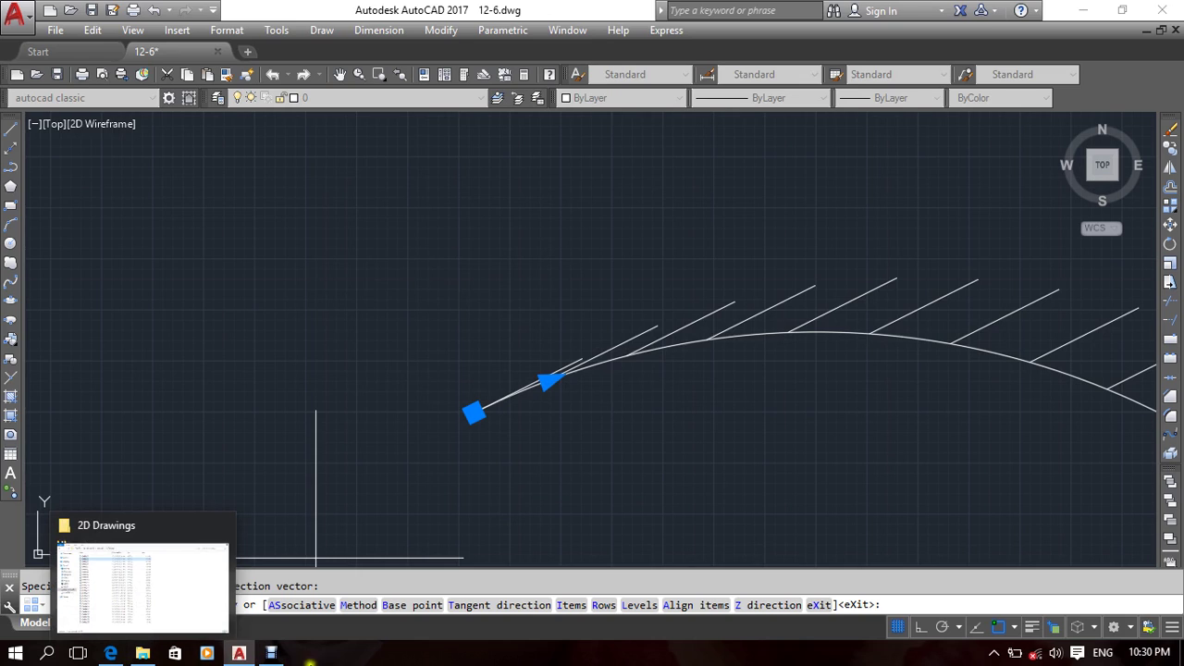
left_click(716, 609)
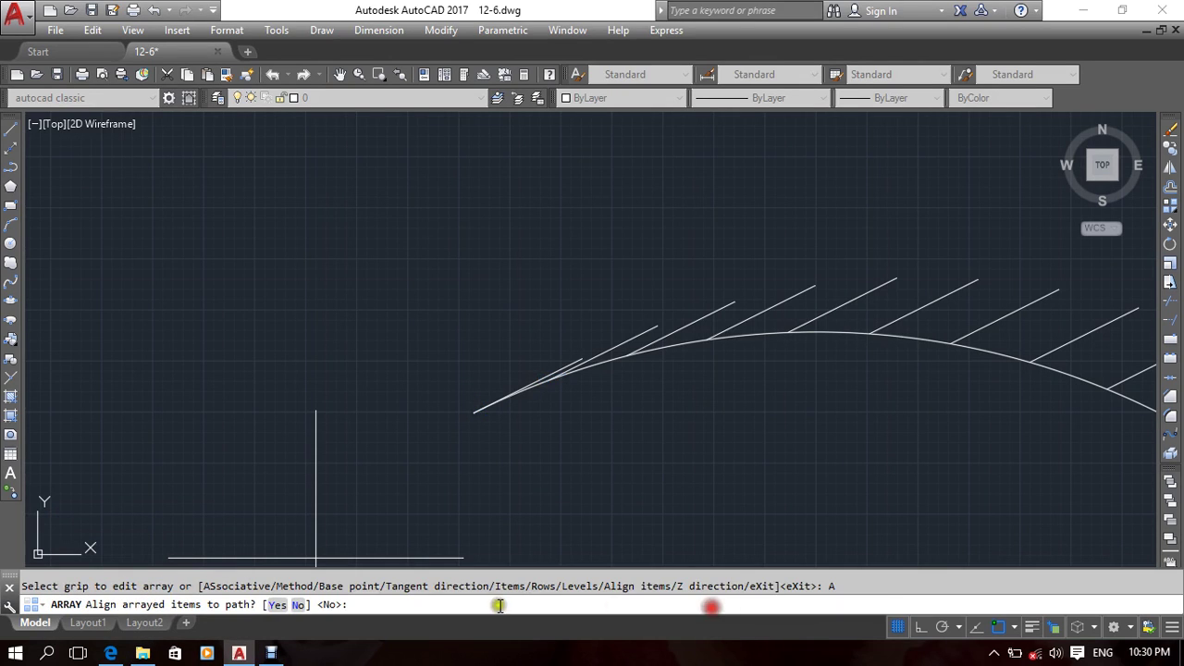
left_click(277, 605)
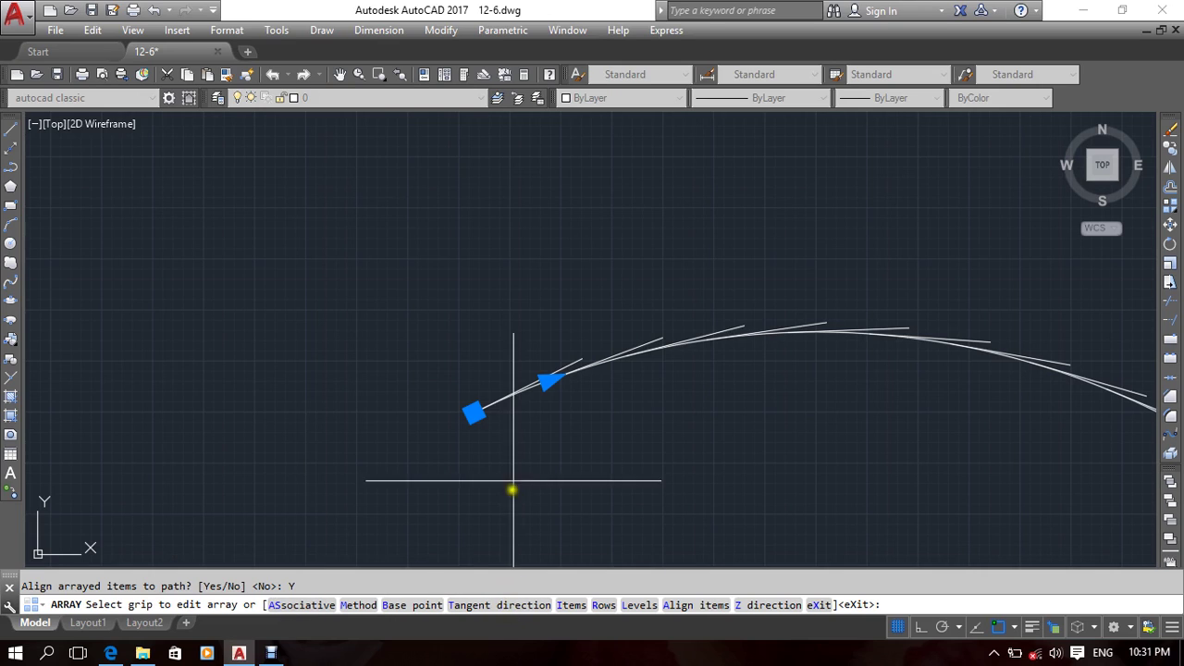
mouse_move(538, 497)
middle_mouse_down()
mouse_move(524, 475)
mouse_move(418, 439)
middle_mouse_up()
mouse_move(826, 497)
middle_mouse_down()
mouse_move(613, 450)
mouse_move(674, 491)
mouse_move(729, 503)
middle_mouse_up()
middle_click_drag(644, 507, 567, 456)
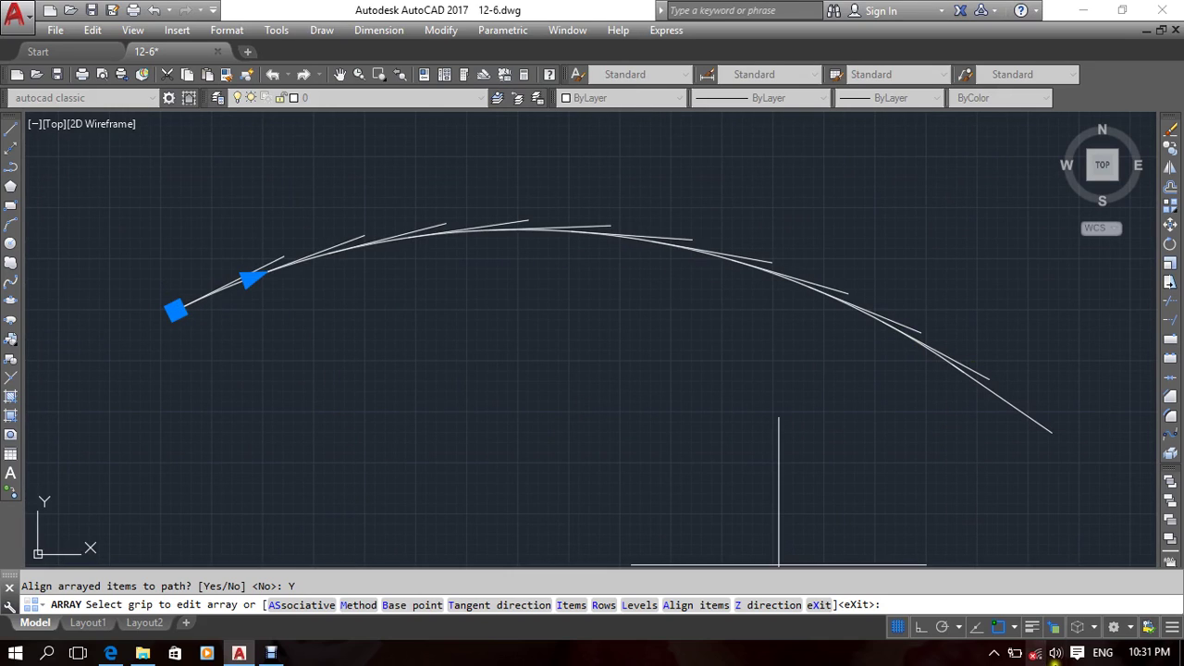
Step: Turn off aligning the arrayed lines to the arc path and end the array command
left_click(717, 605)
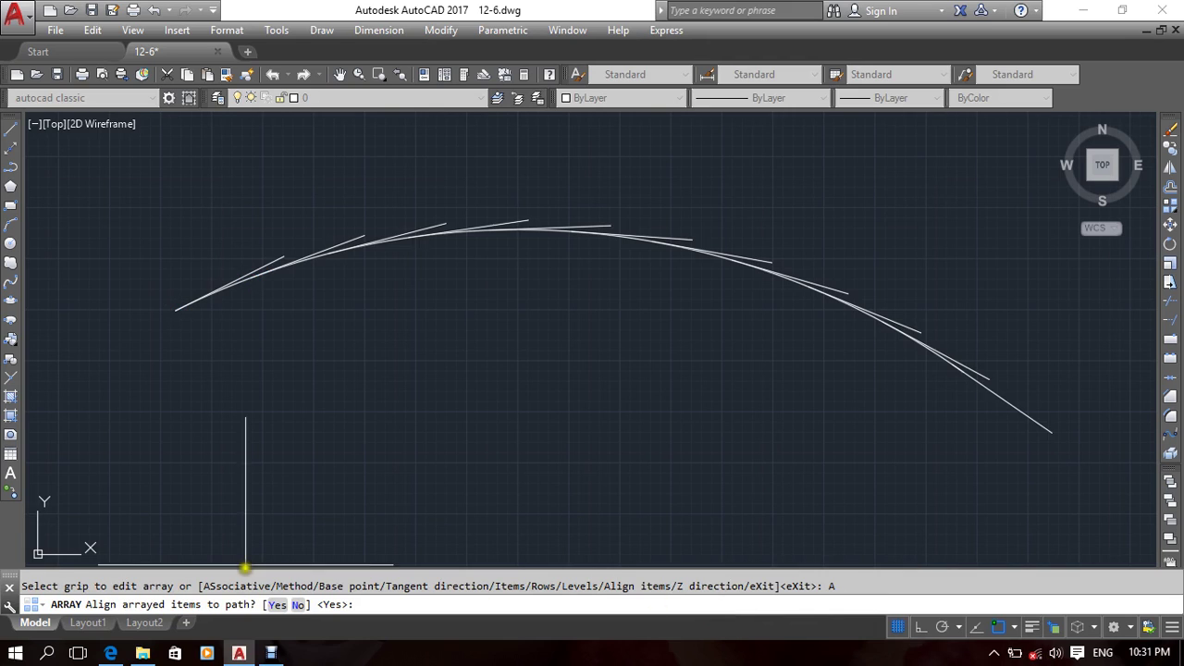
left_click(296, 605)
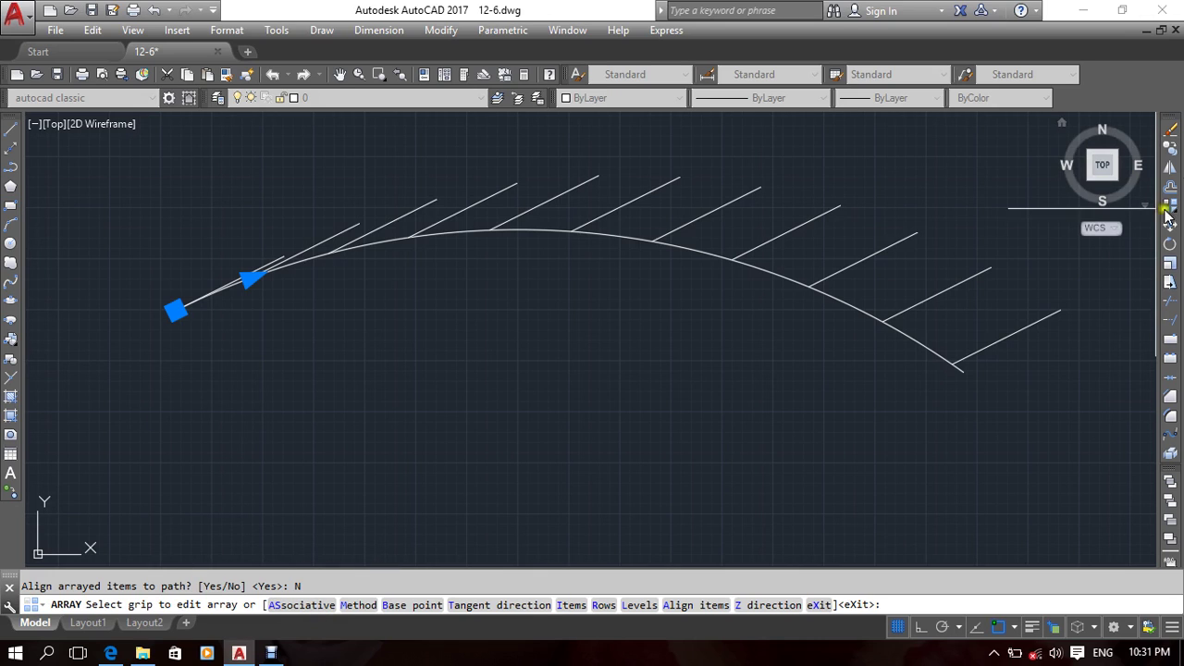
key("Escape")
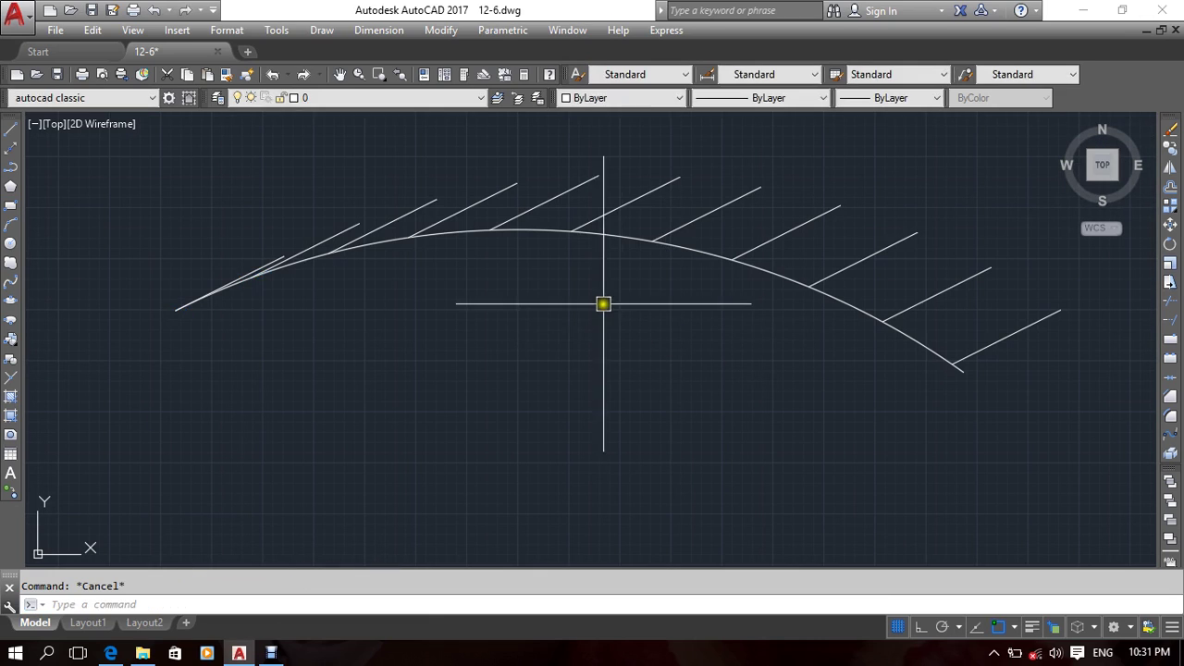
Step: Erase the array of slanted lines along the arc, keeping the arc itself
scroll(596, 288, "down", 4)
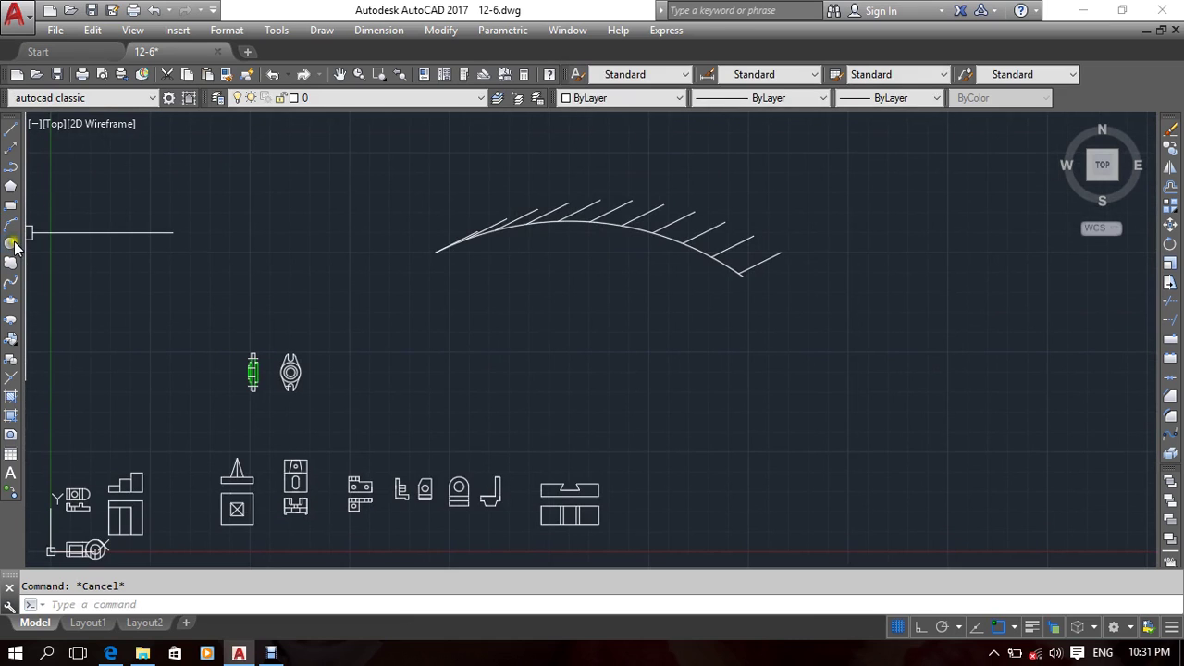
middle_click_drag(716, 243, 740, 293)
left_click(880, 272)
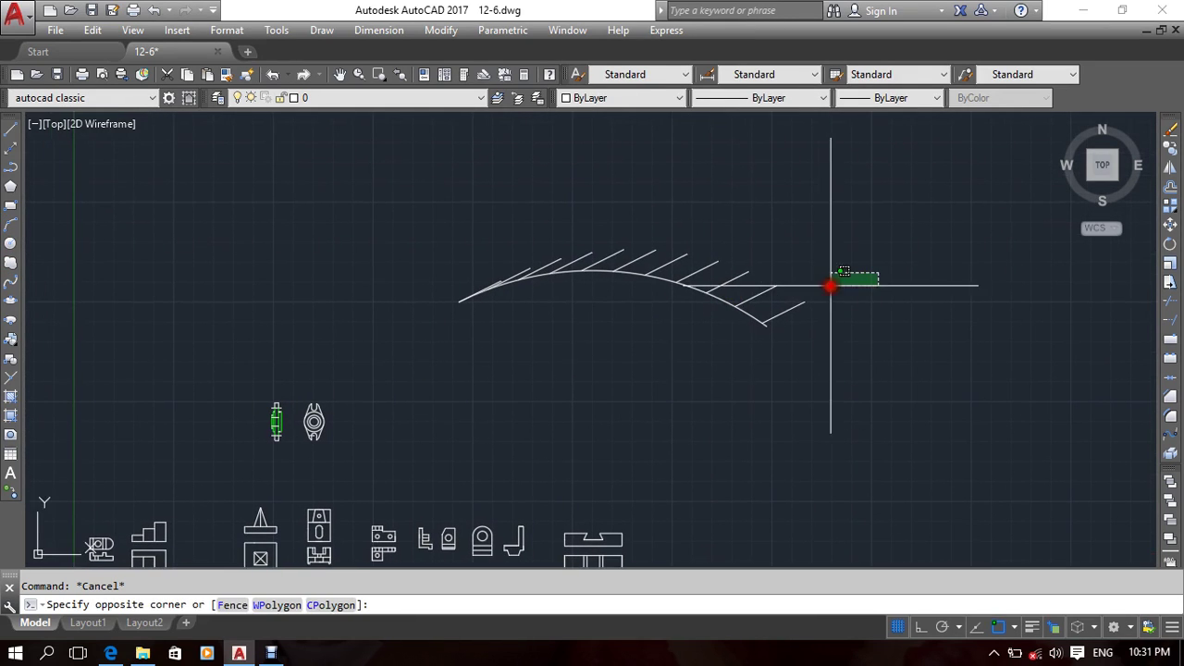
left_click(773, 298)
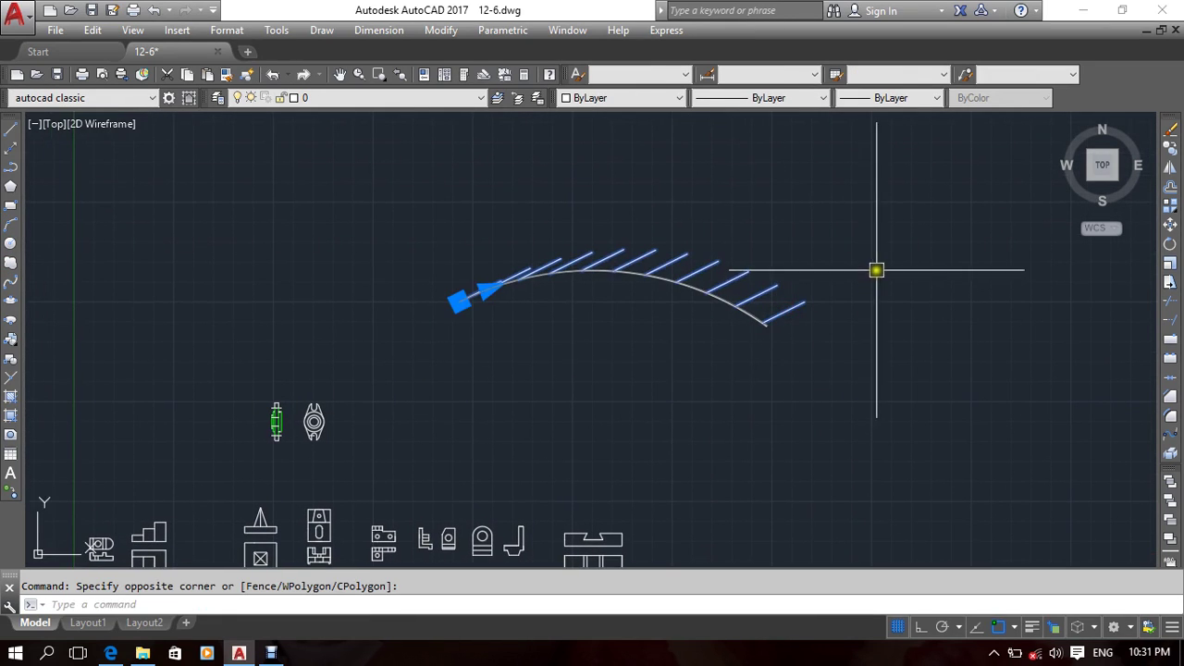
key("Delete")
Step: Draw a vertical line upward from the arc's left endpoint
scroll(489, 283, "up", 5)
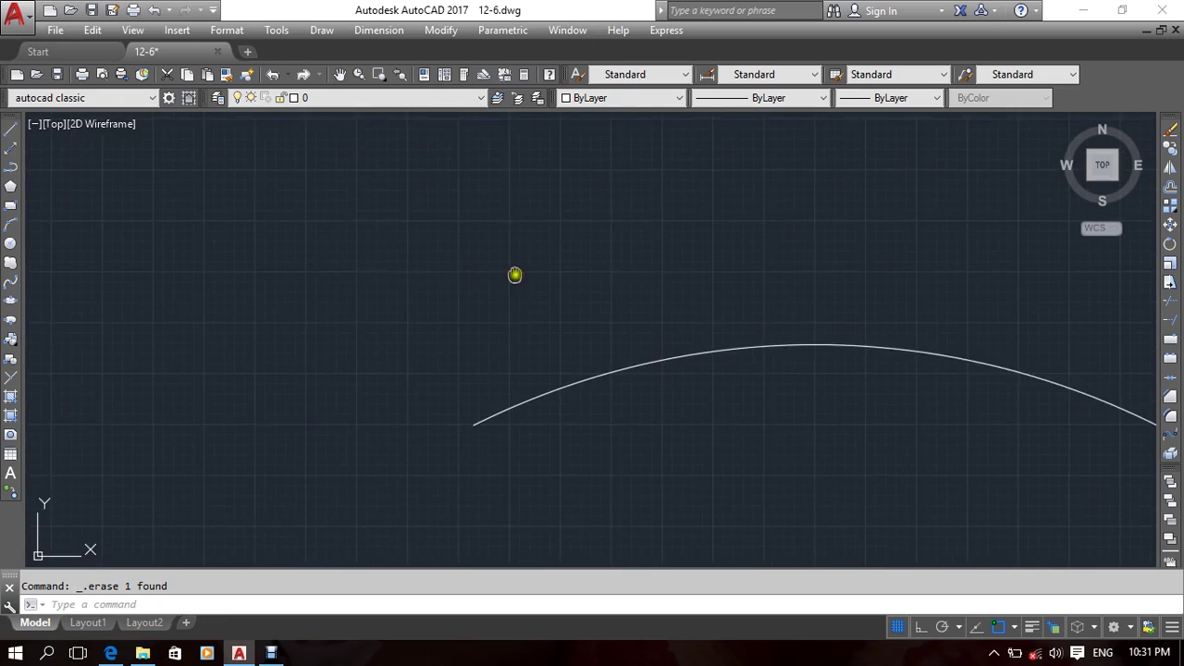
left_click(11, 127)
left_click(413, 431)
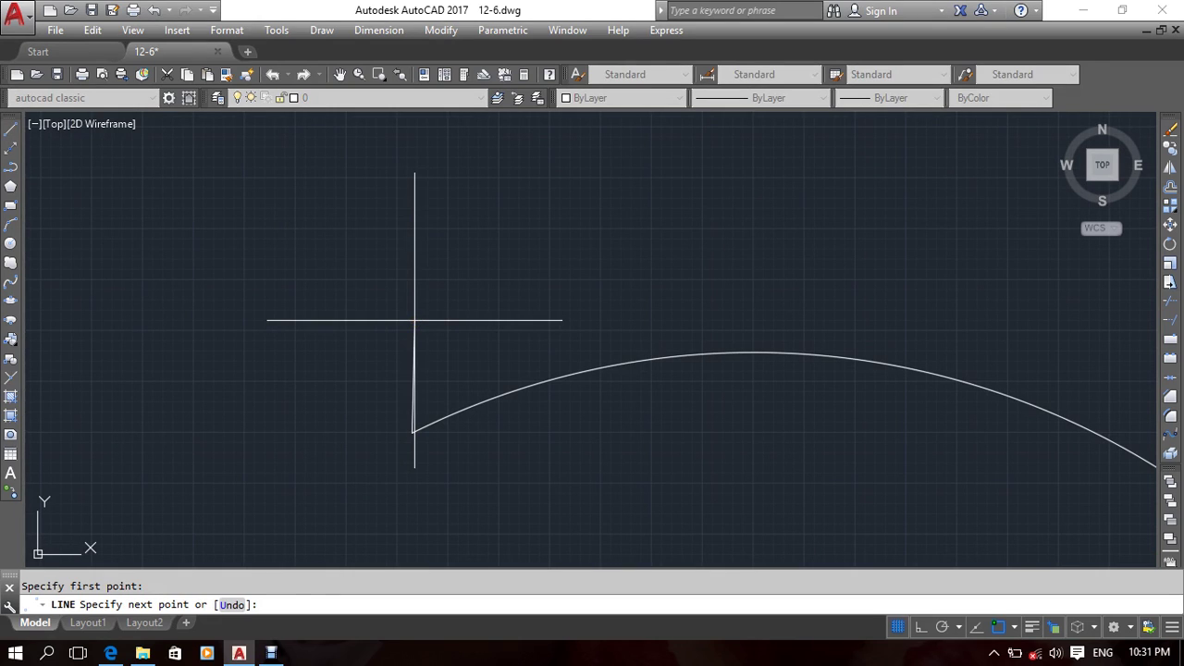
left_click(414, 317)
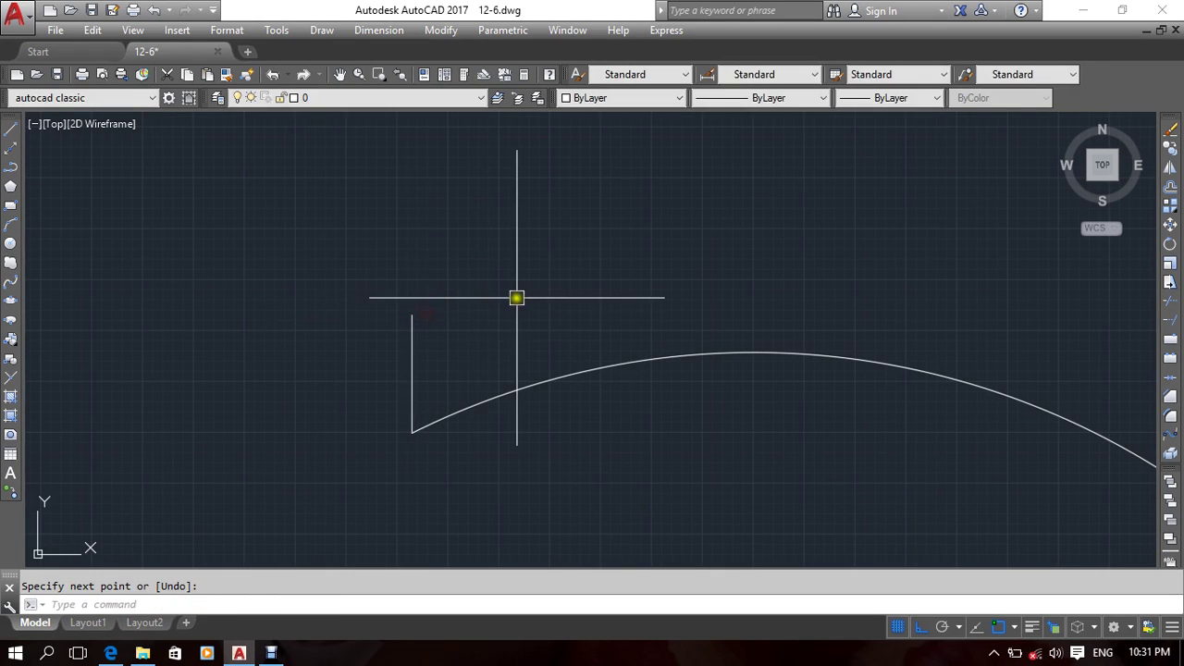
Step: Create a path array of the vertical line using the arc as the path curve
middle_click_drag(516, 298, 481, 304)
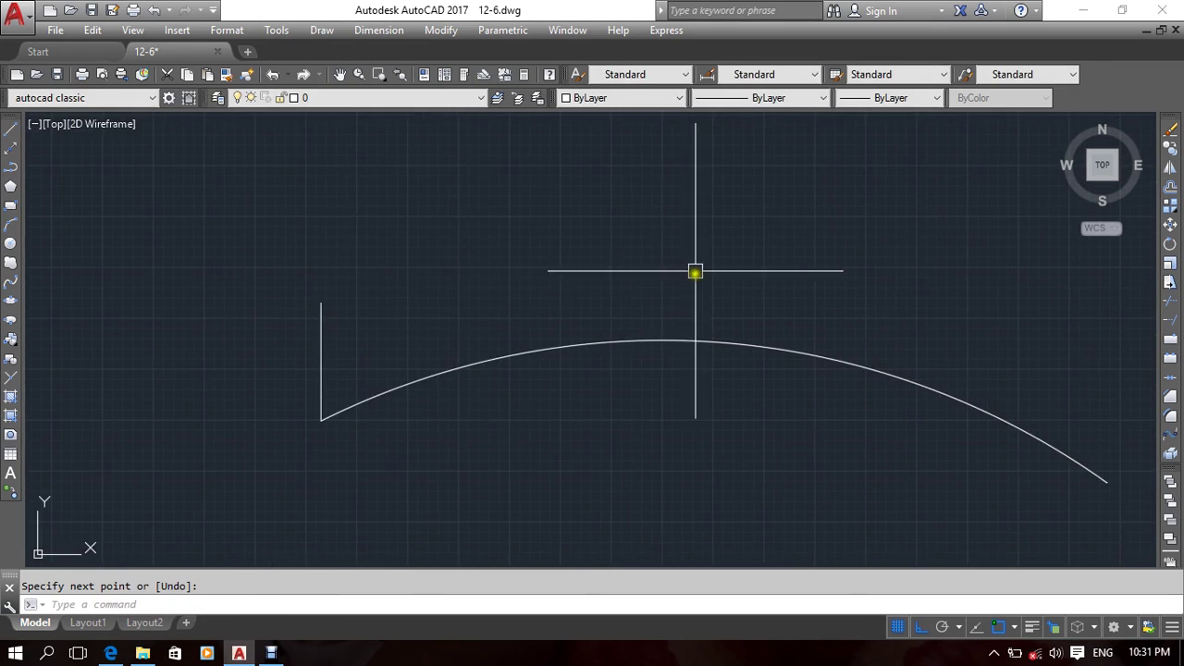
middle_click_drag(695, 271, 672, 277)
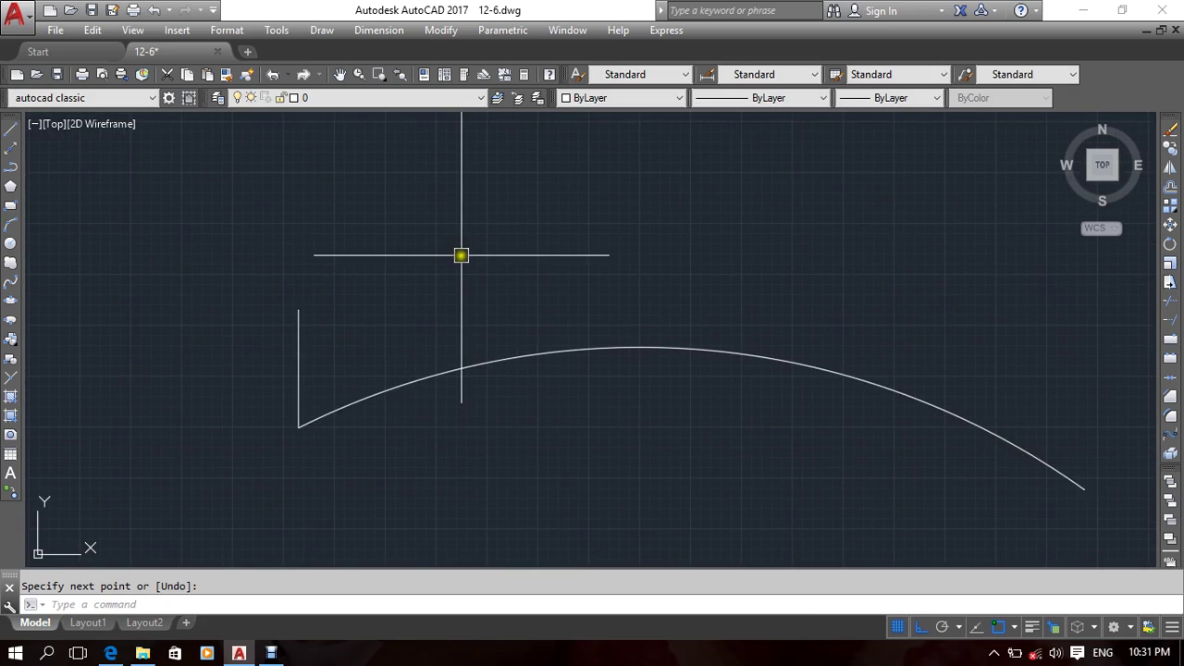
key("Escape")
type("ar")
key("Return")
left_click(355, 281)
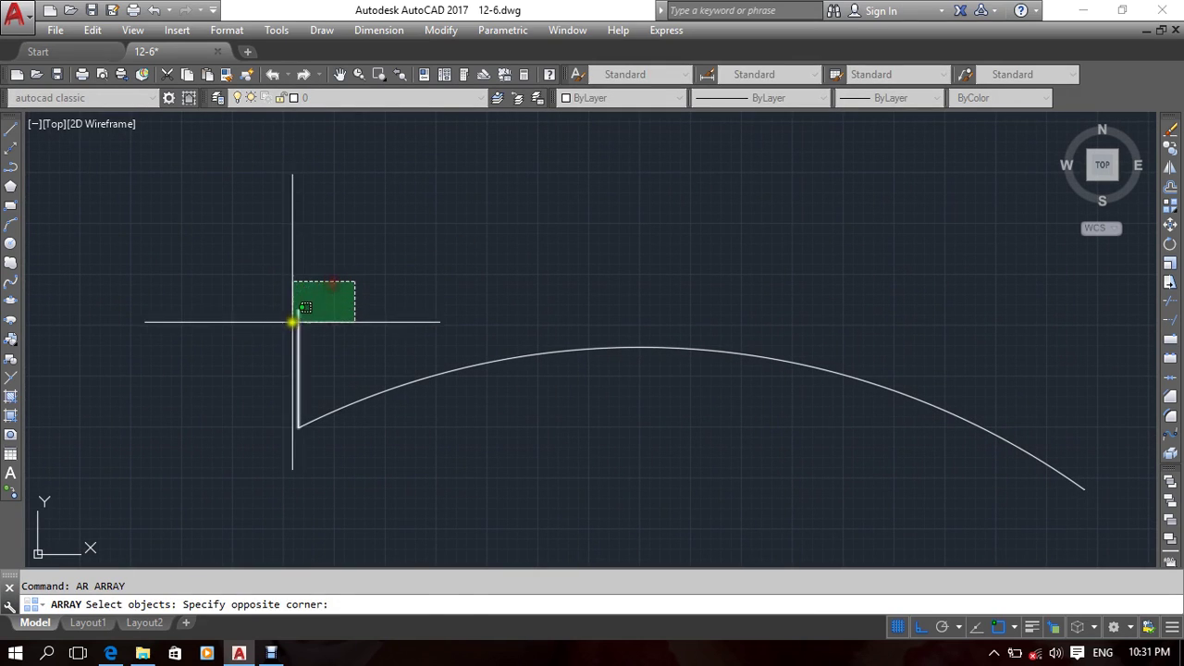
left_click(293, 322)
key("Return")
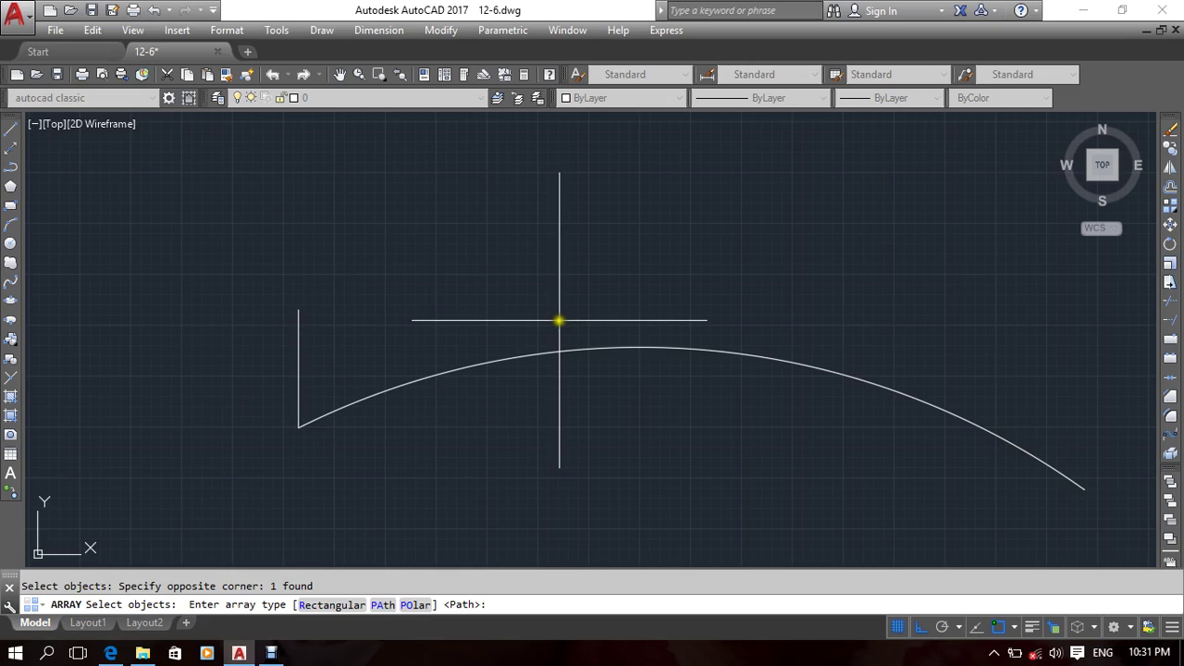
left_click(383, 604)
left_click(309, 360)
left_click(282, 363)
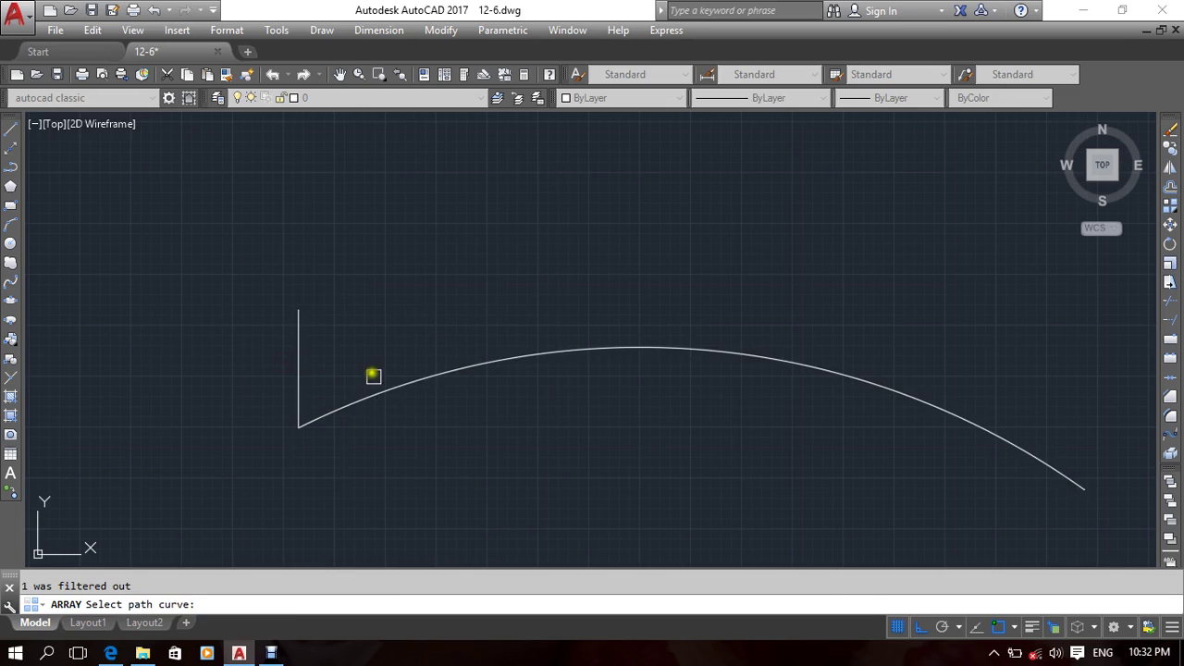
left_click(371, 386)
Step: Set the array's path method to Divide with 5 items along the arc
middle_click_drag(513, 429, 467, 420)
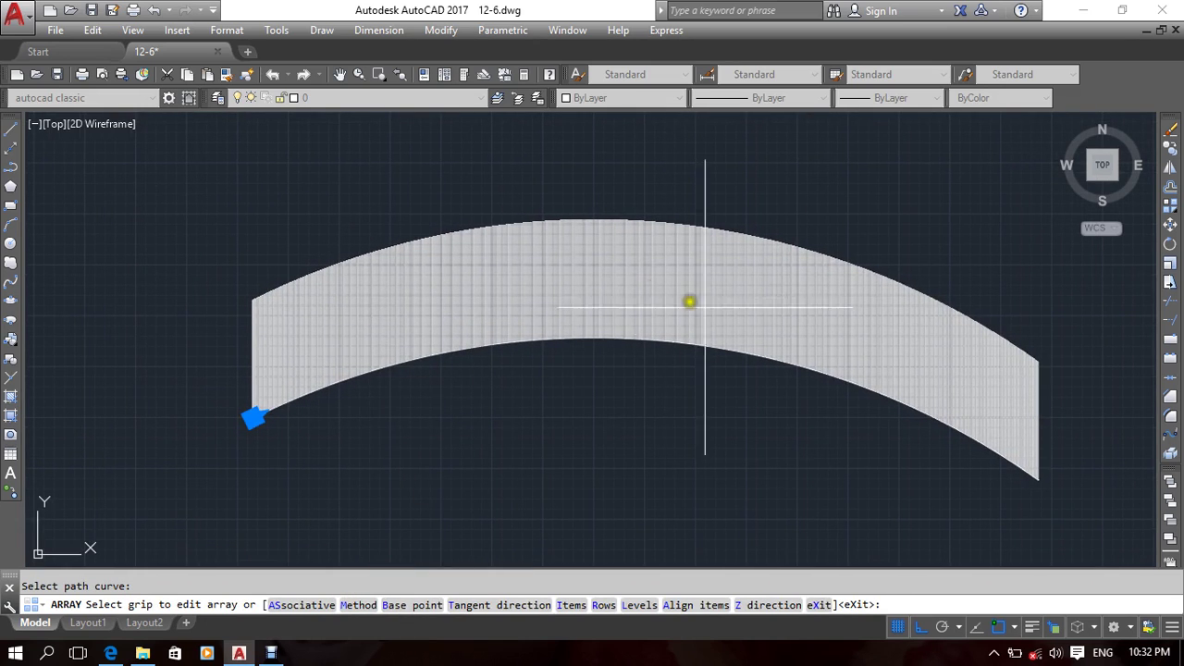
middle_click_drag(620, 438, 650, 401)
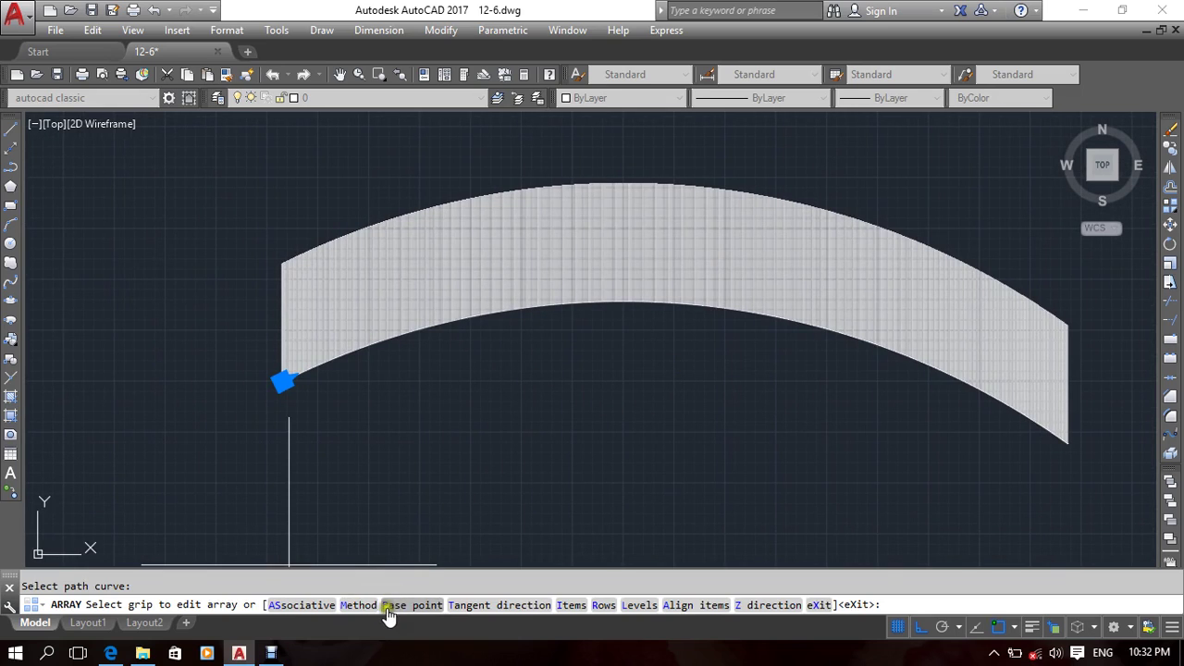
left_click(355, 605)
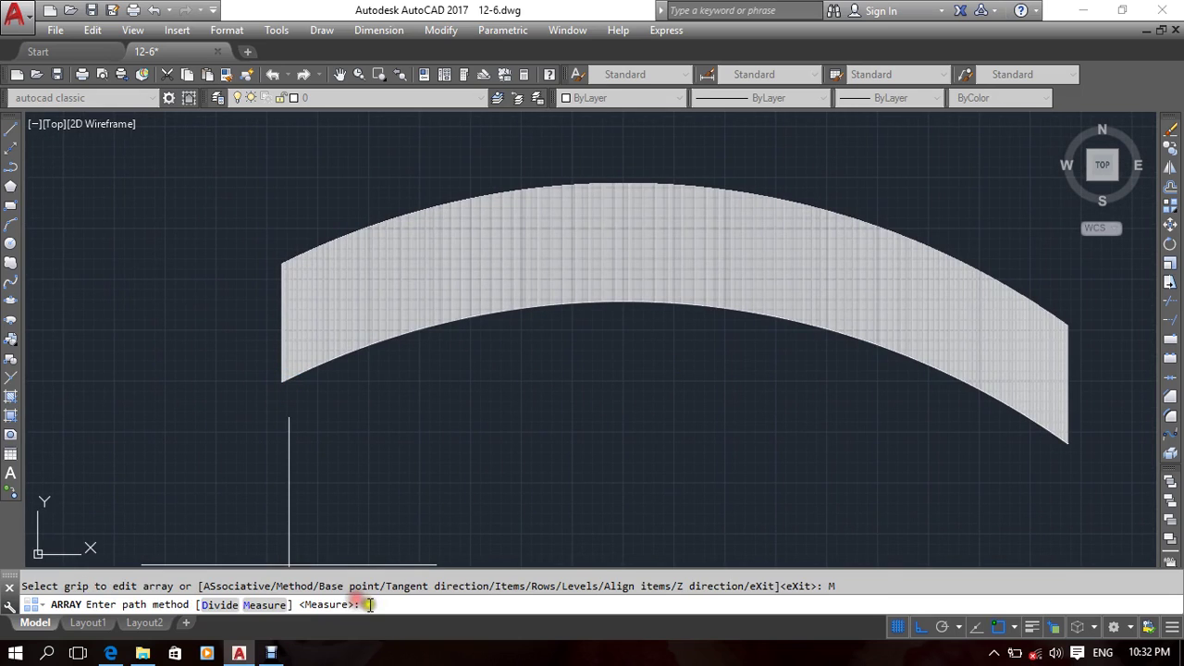
left_click(232, 605)
left_click(571, 605)
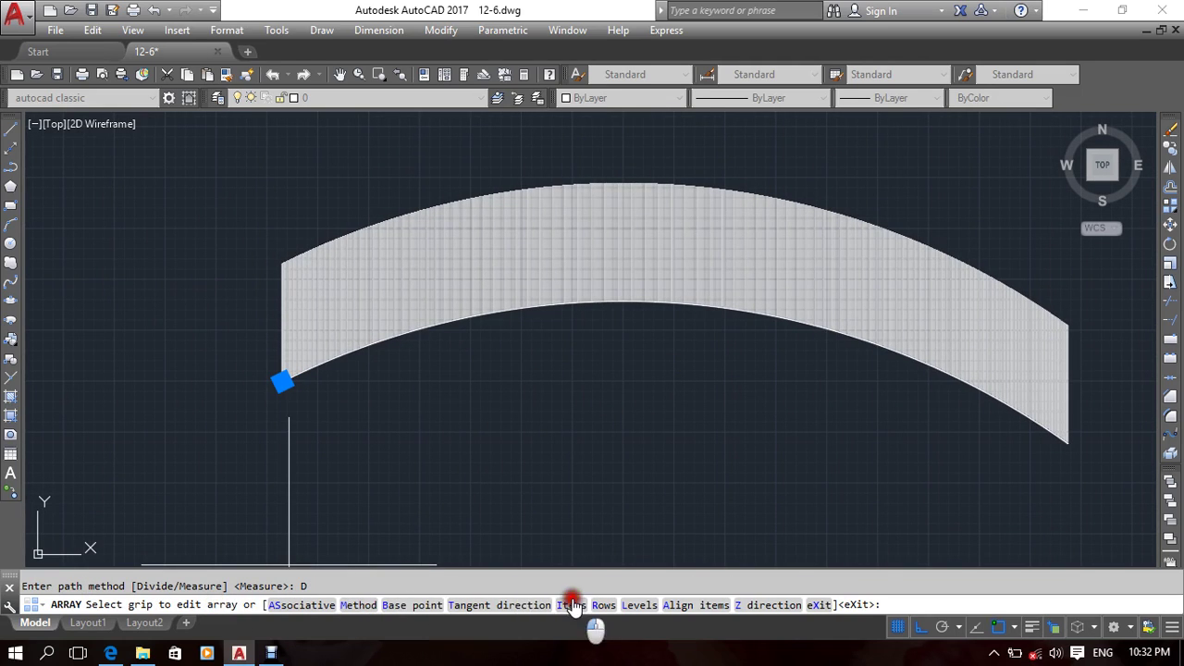
type("5")
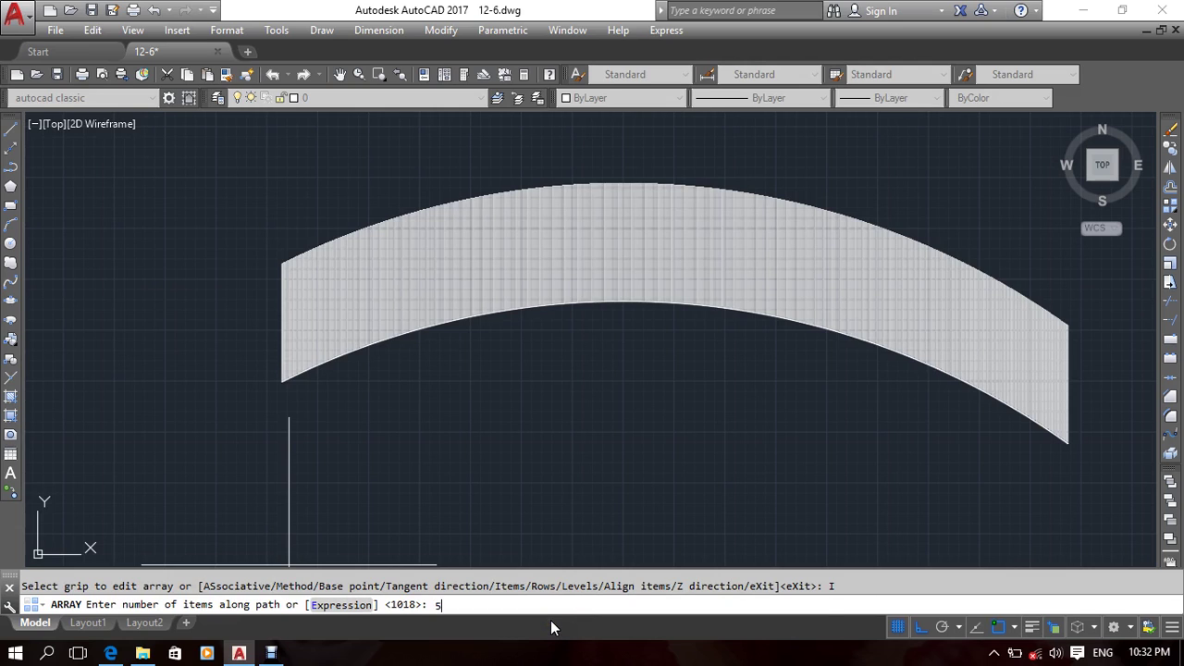
key("Return")
mouse_move(705, 392)
middle_mouse_down()
mouse_move(653, 441)
mouse_move(648, 432)
middle_mouse_up()
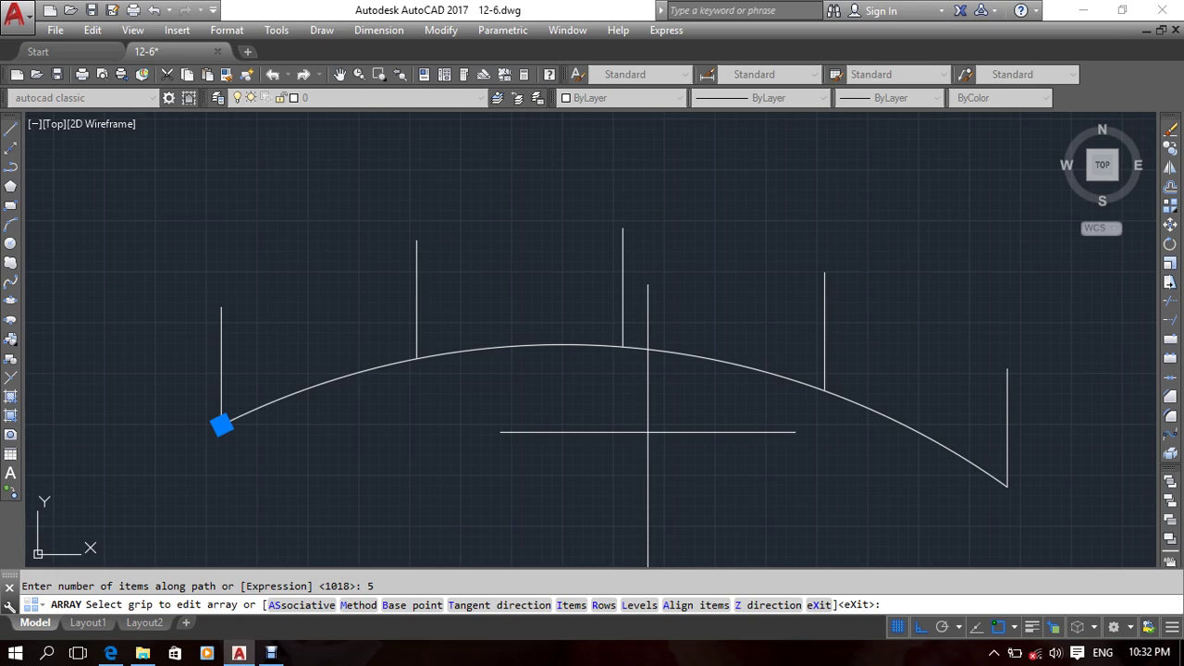
left_click(647, 433)
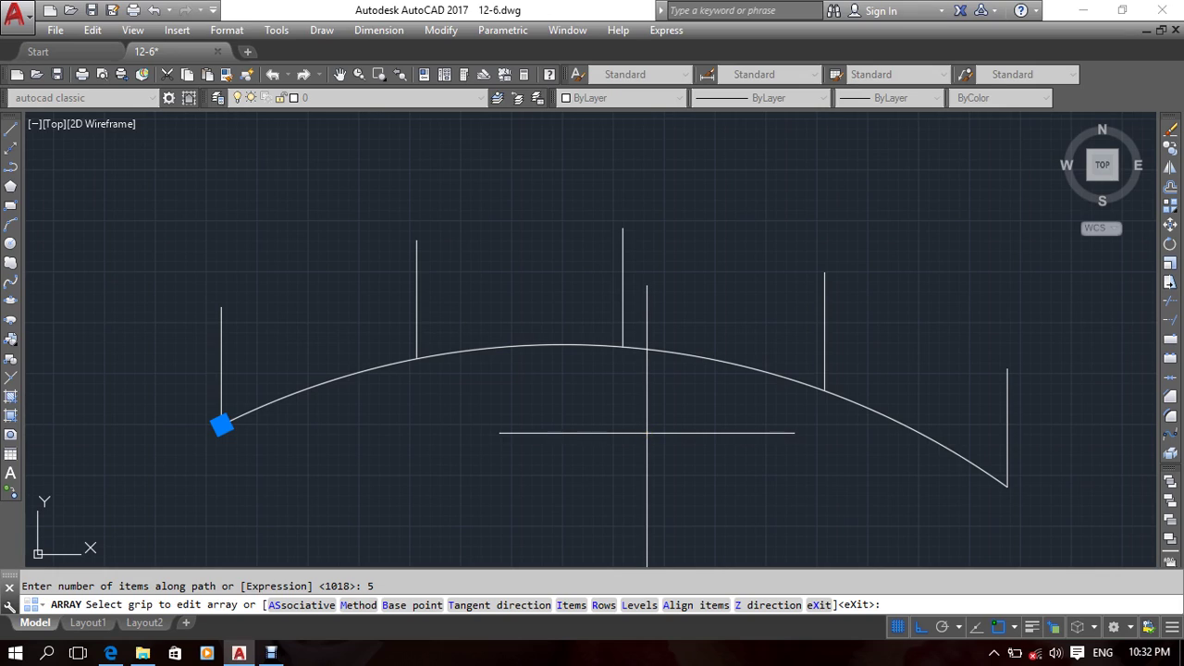
left_click(645, 433)
left_click(646, 435)
left_click(646, 438)
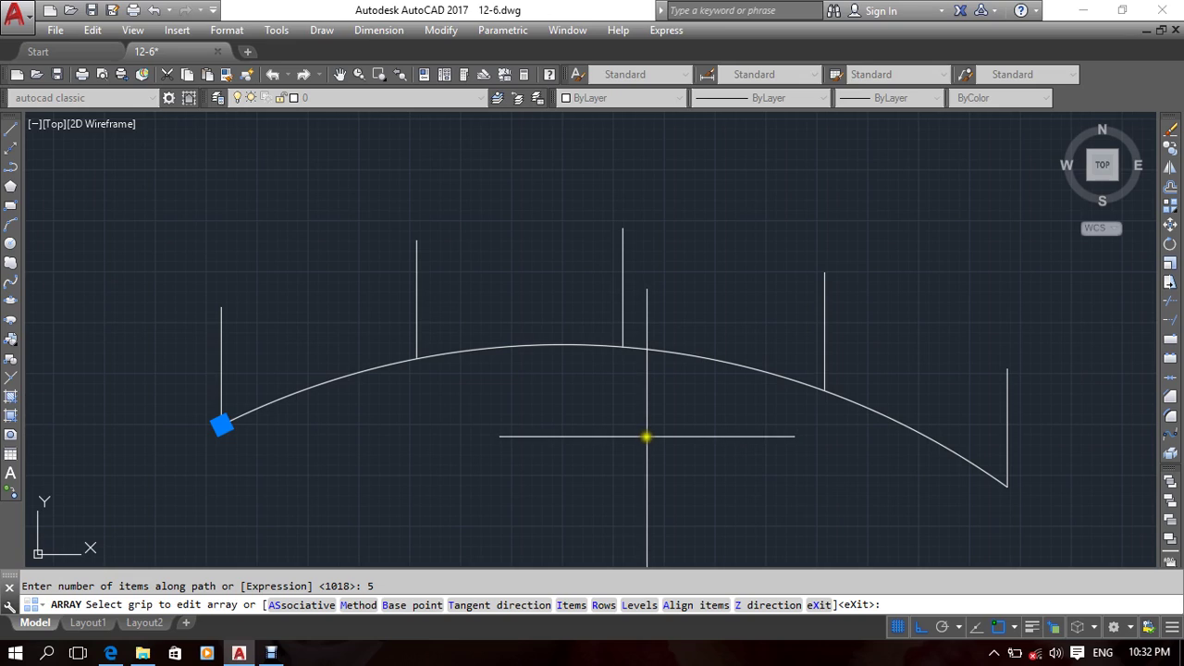
left_click(646, 440)
left_click(647, 442)
left_click(656, 433)
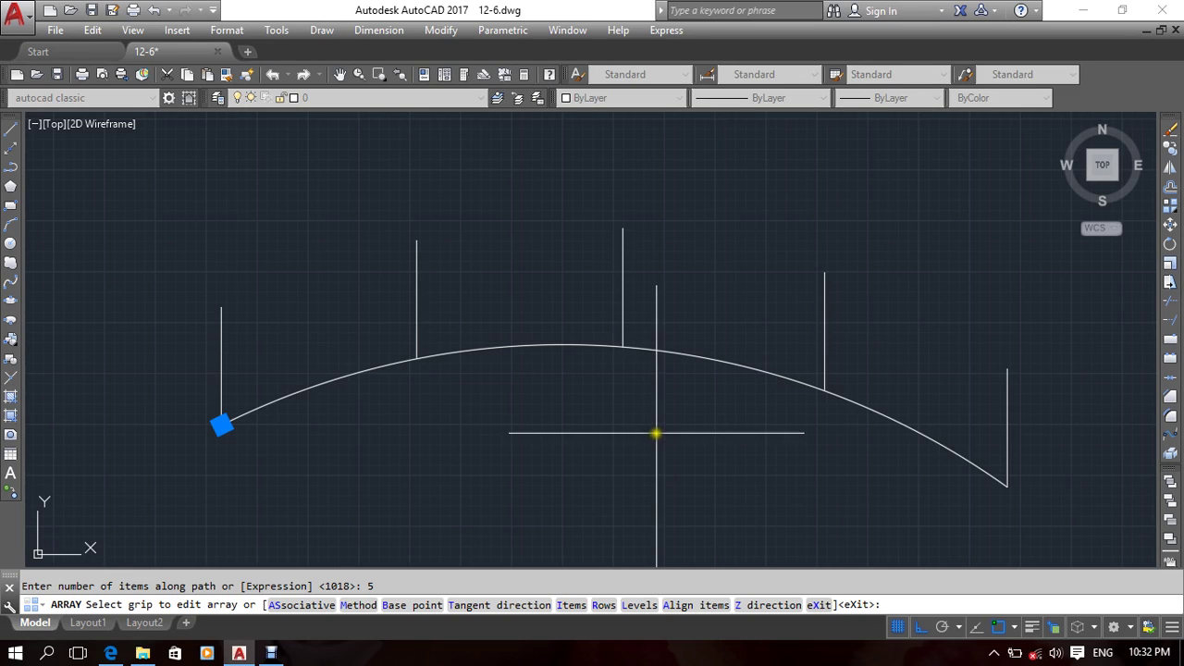
left_click(678, 418)
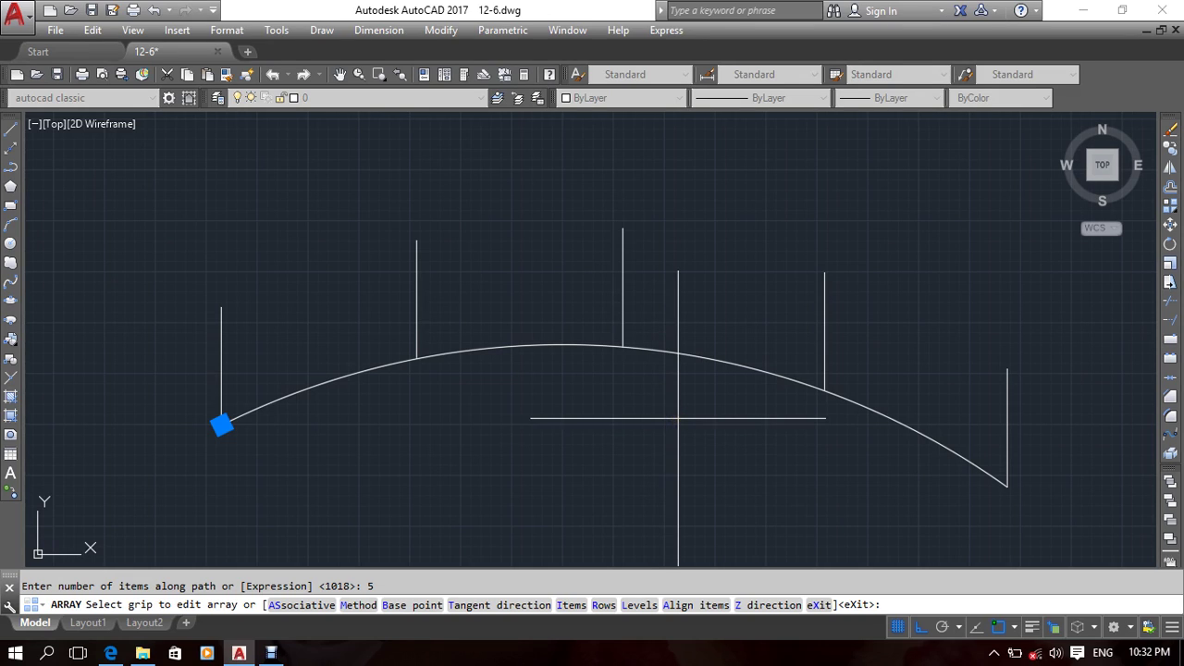
Step: Align the arrayed lines to the arc path and end the array command
left_click(717, 605)
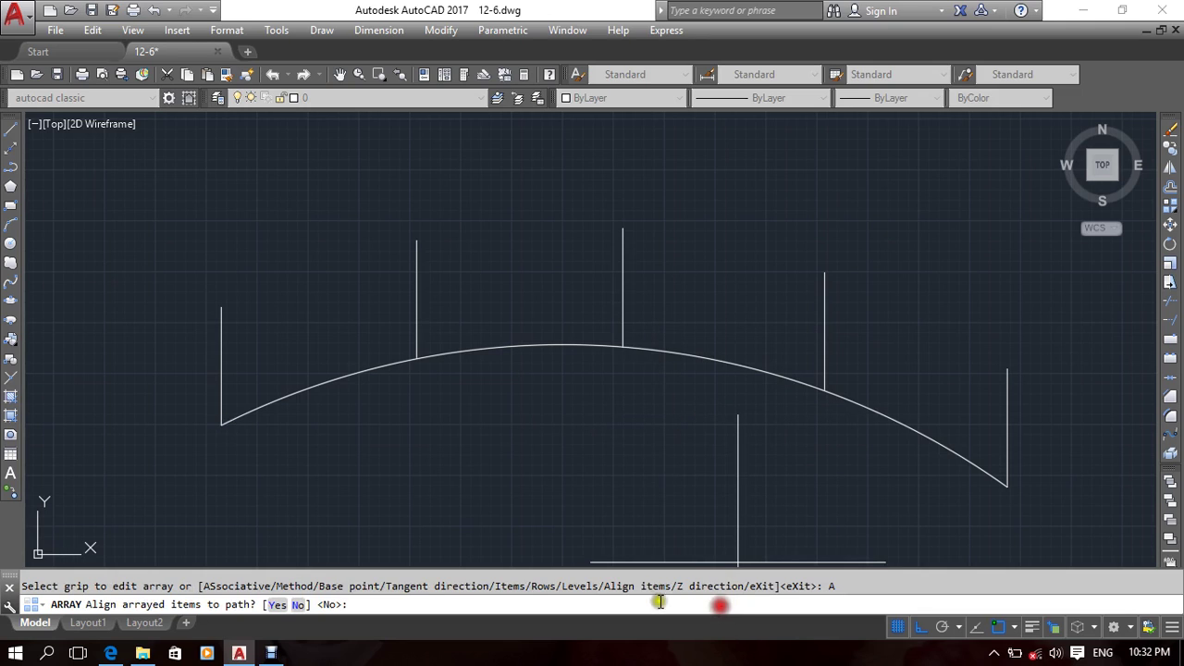
left_click(277, 604)
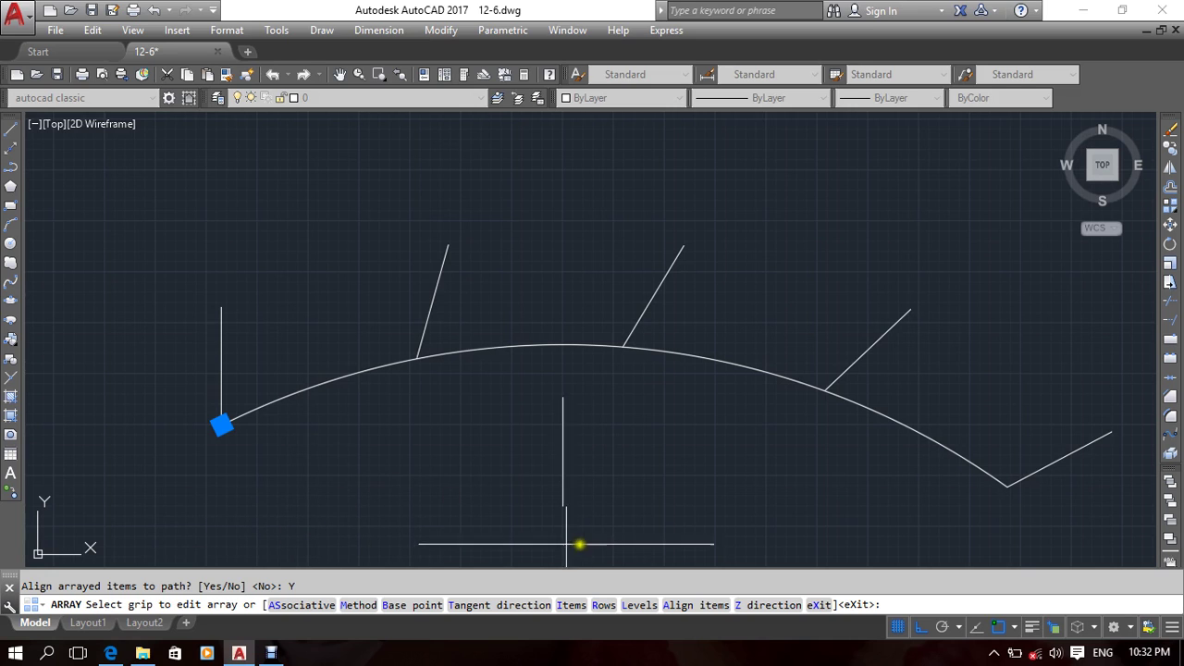
mouse_move(562, 478)
middle_mouse_down()
mouse_move(508, 440)
mouse_move(521, 418)
mouse_move(586, 400)
middle_mouse_up()
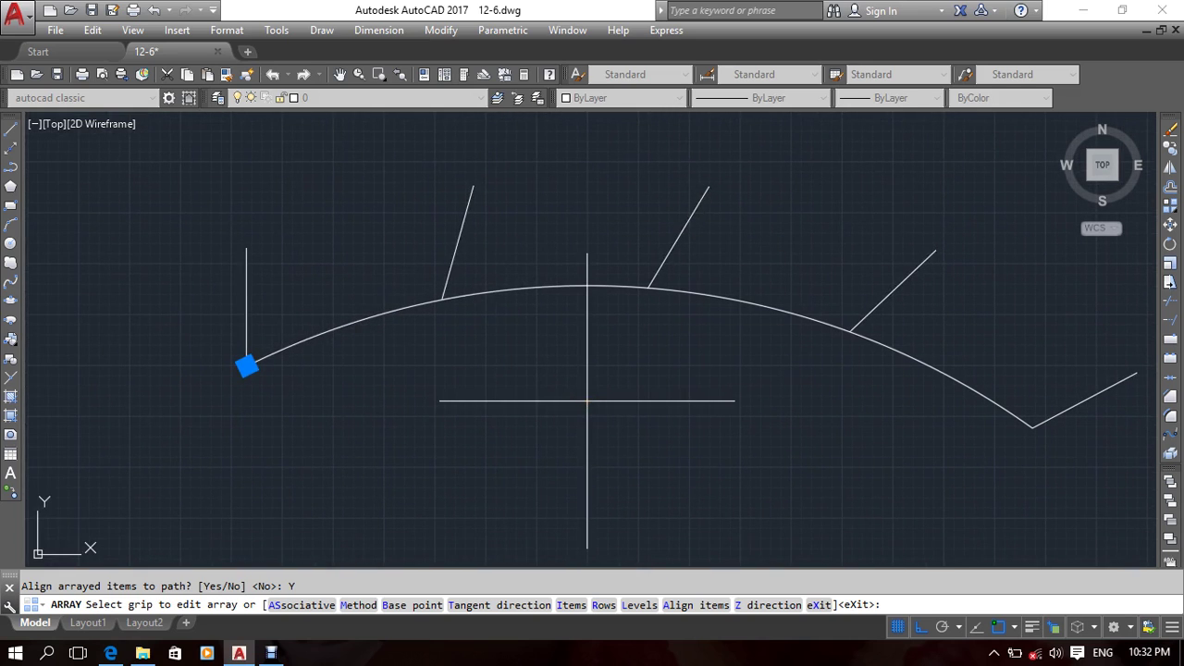
scroll(586, 401, "down", 4)
key("Escape")
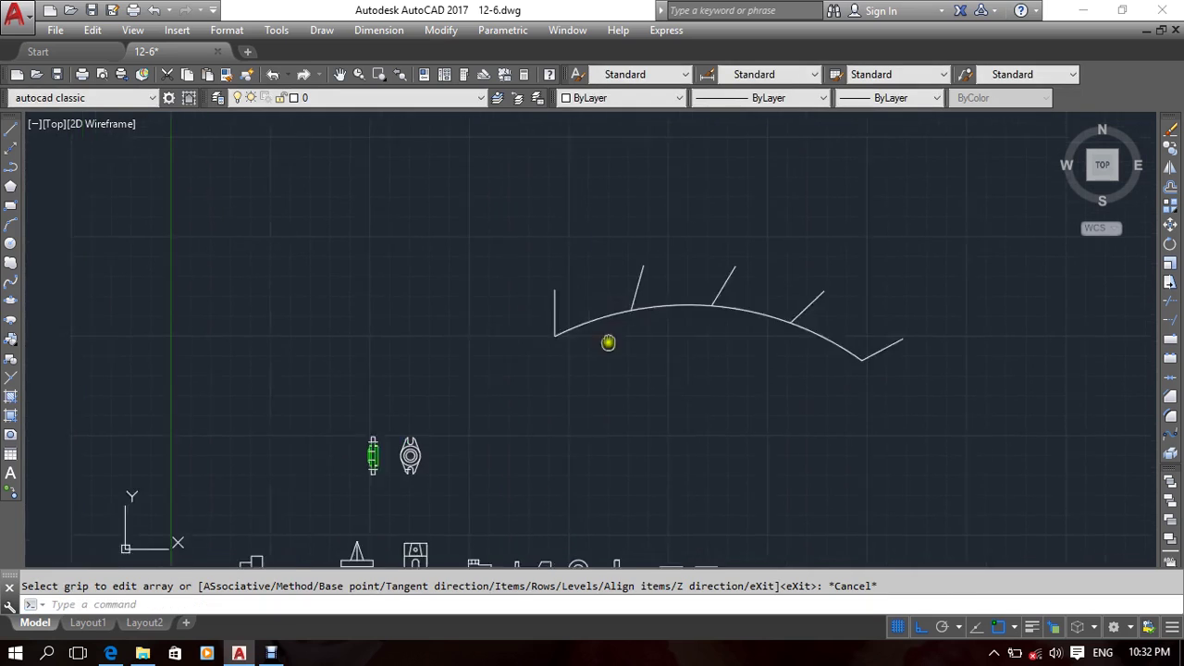
Step: Draw a circle in the empty area left of the arc array, above the small part views
left_click(10, 243)
left_click(326, 310)
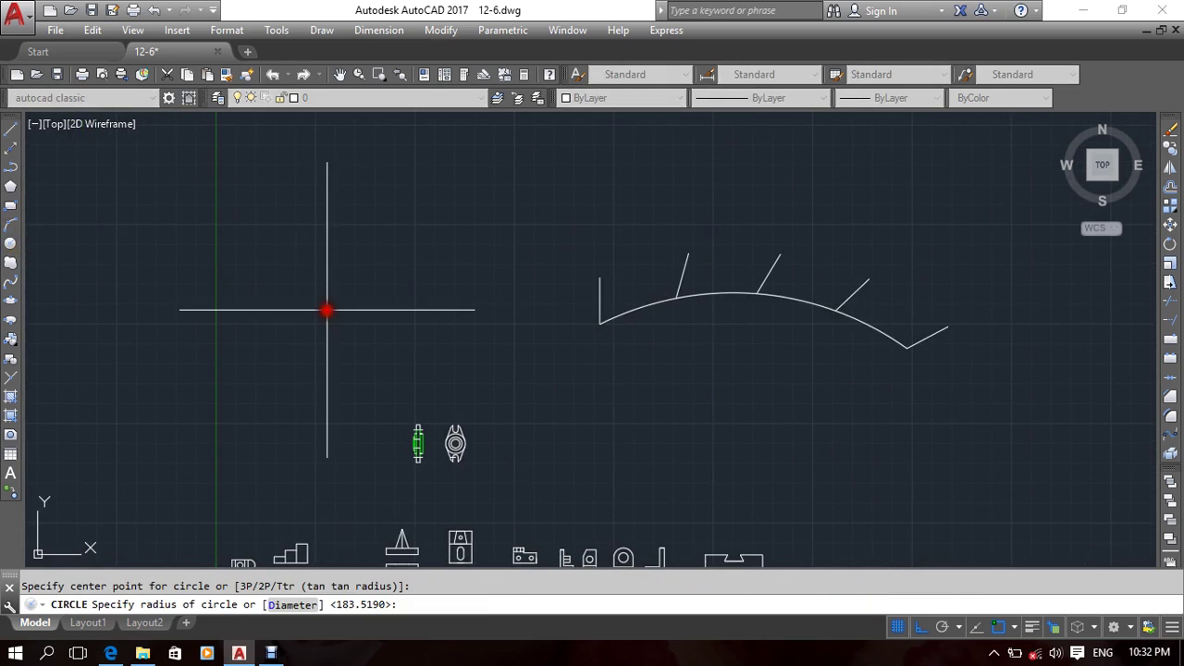
left_click(410, 312)
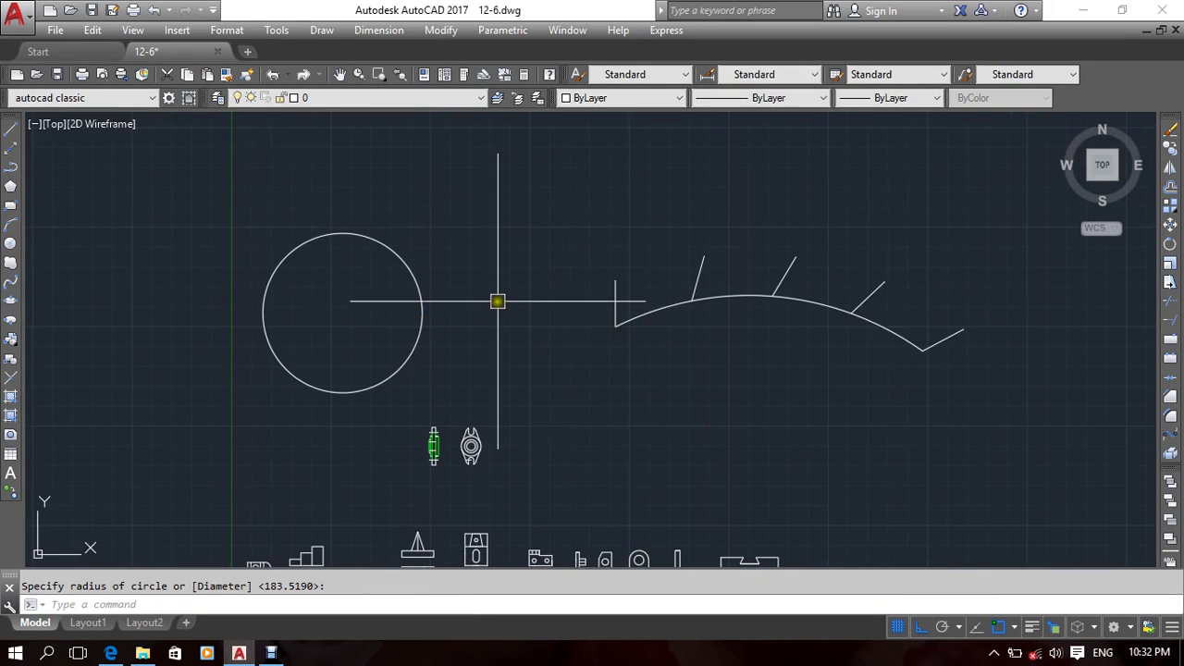
Step: Draw a short vertical line upward from the circle's top quadrant
type("l")
key("Return")
left_click(341, 231)
left_click(342, 189)
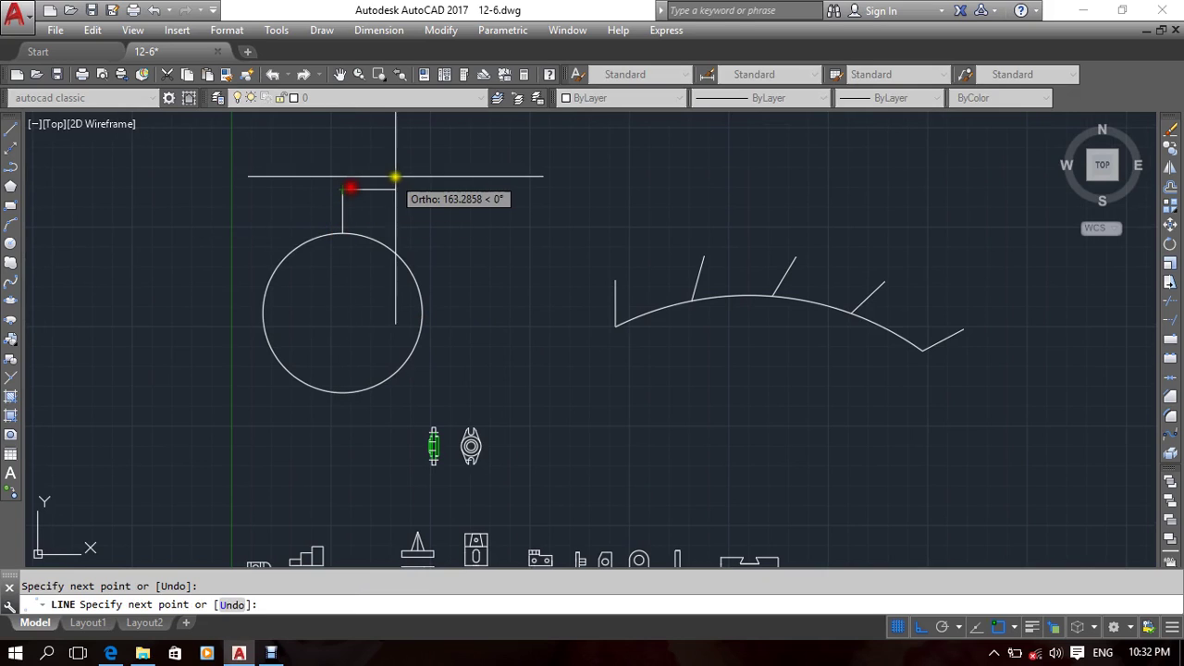
key("Escape")
type("ar")
key("Return")
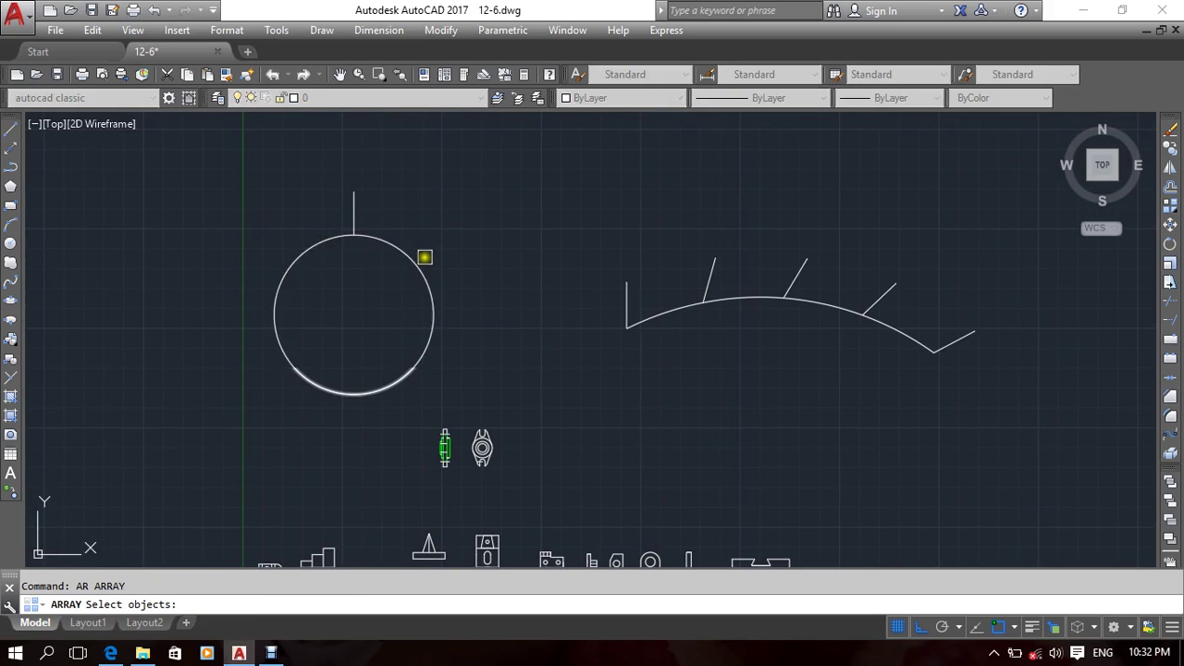
left_click(351, 214)
key("Return")
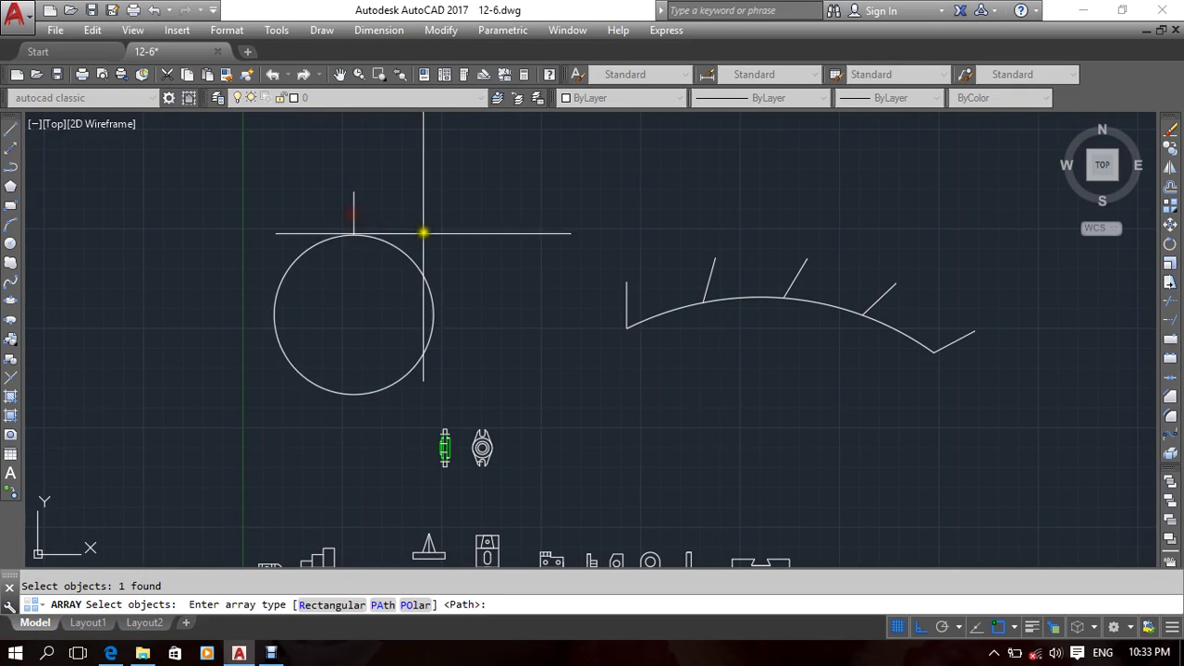
key("Escape")
Step: Create a path array of the short vertical line using the circle as the path curve
key("Return")
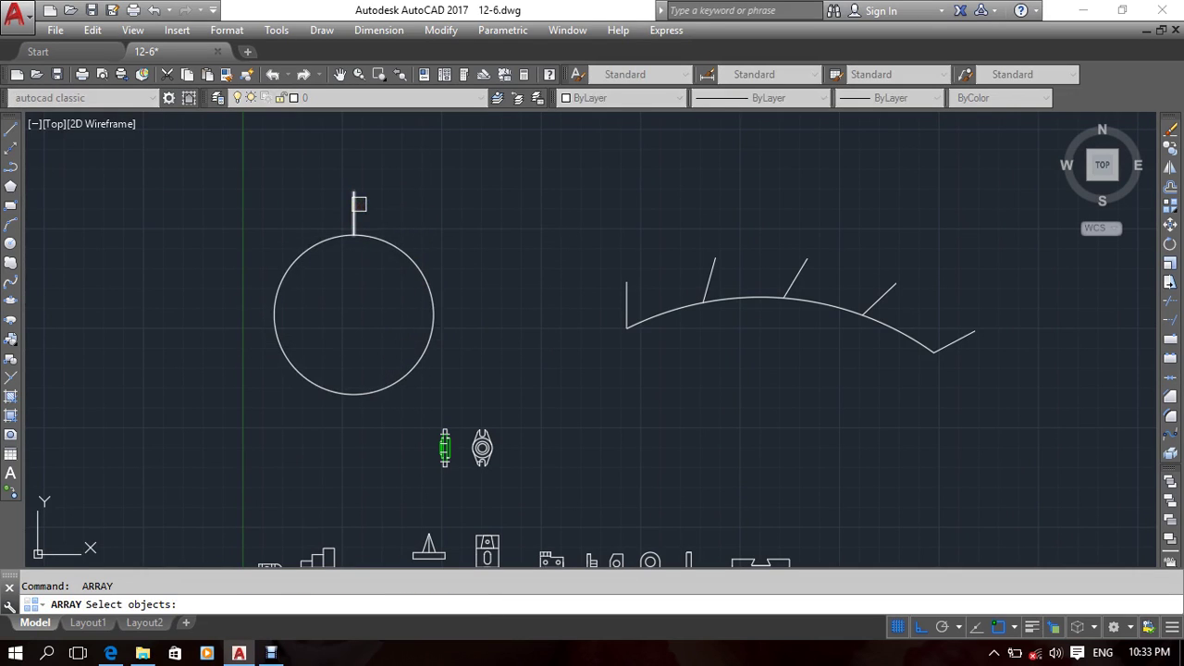
left_click(359, 204)
key("Return")
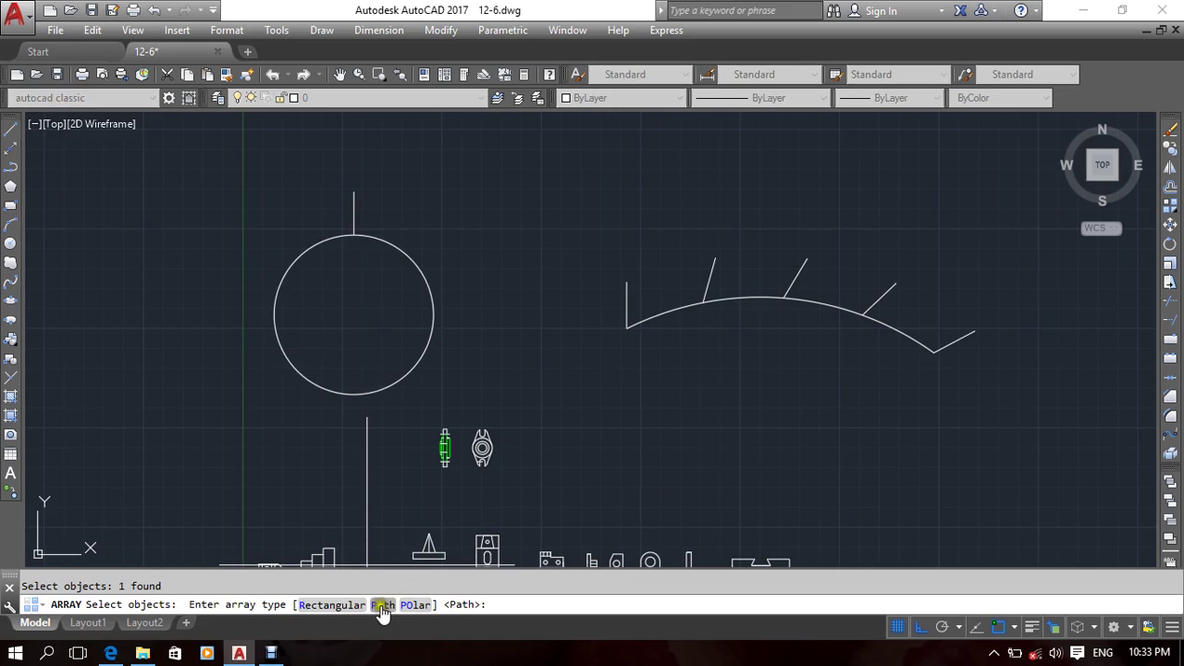
left_click(382, 606)
left_click(376, 393)
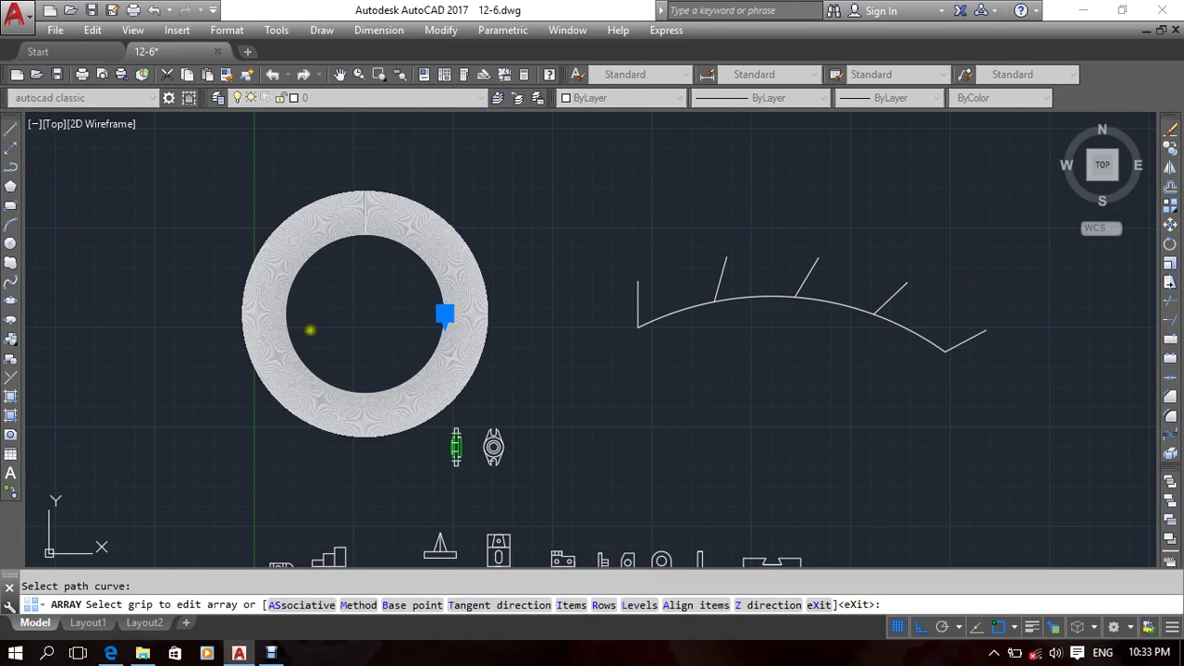
Step: Set the circle array's path method to Divide with 10 items along the path
left_click(358, 605)
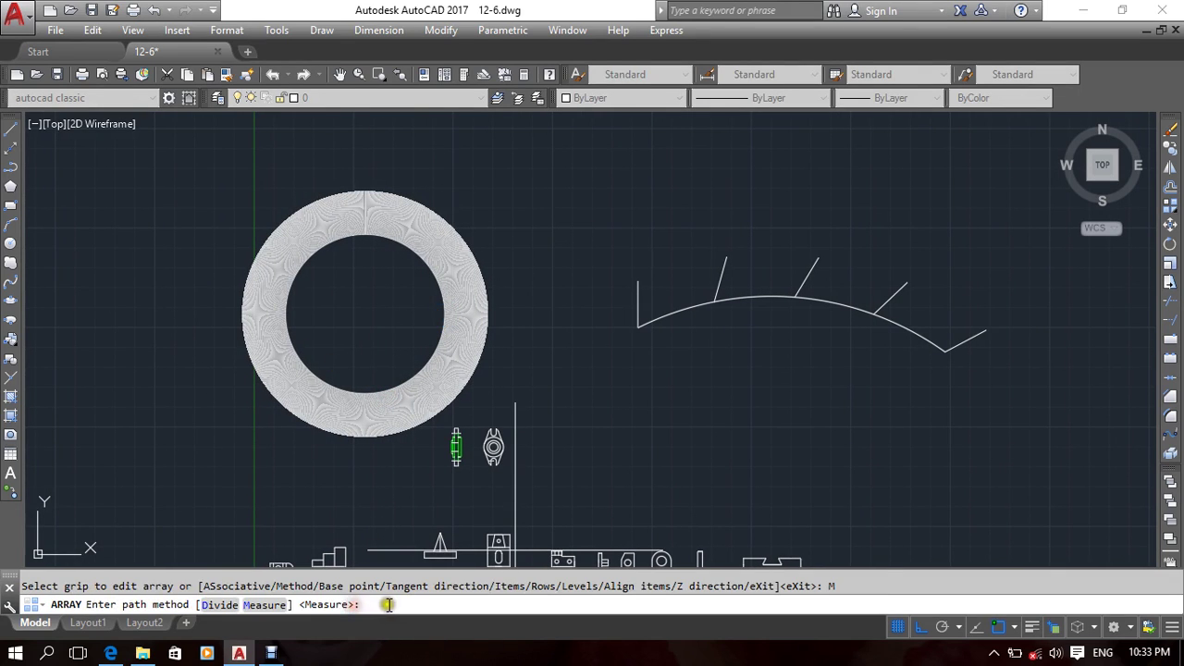
left_click(222, 605)
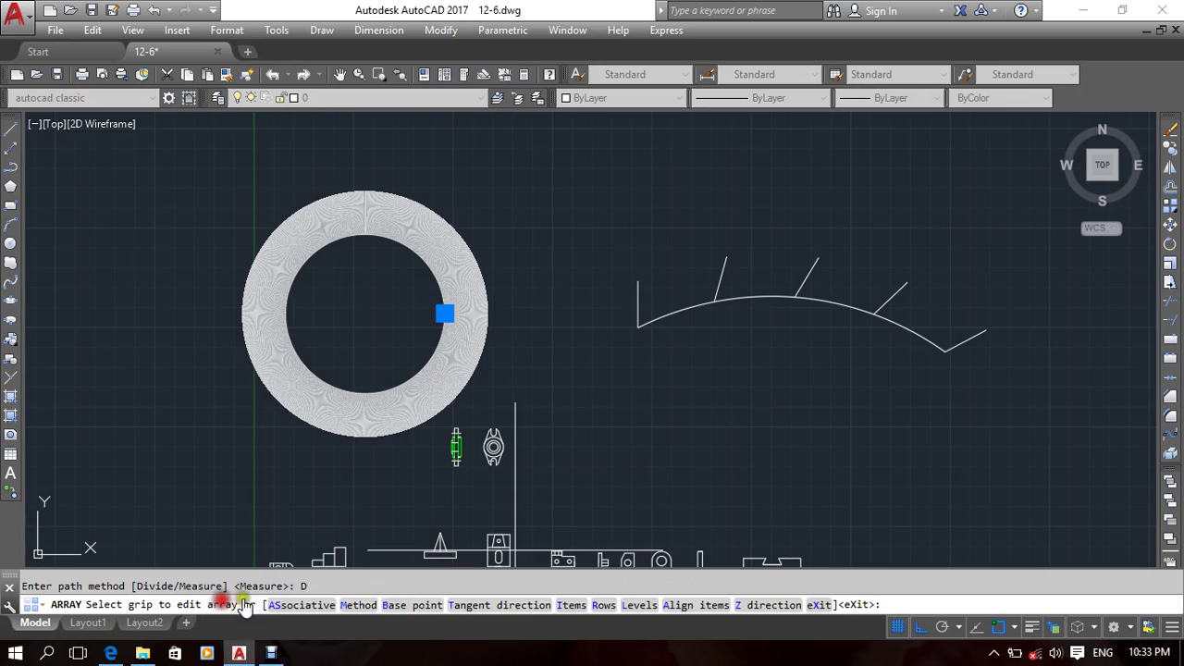
left_click(571, 606)
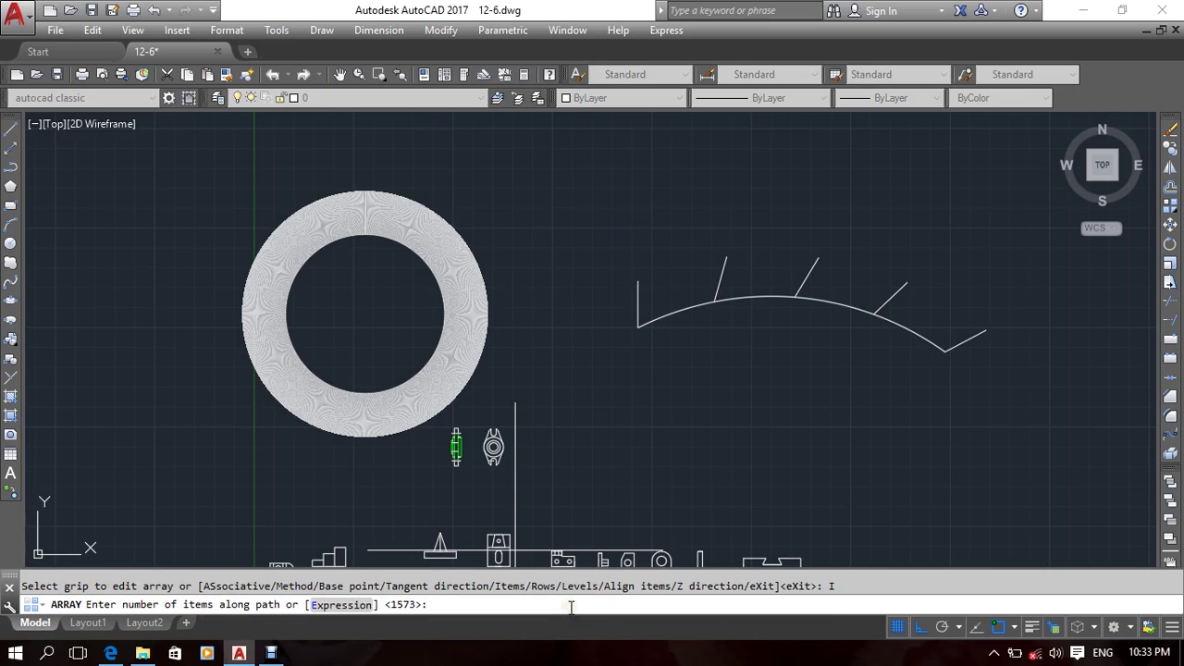
type("10")
key("Return")
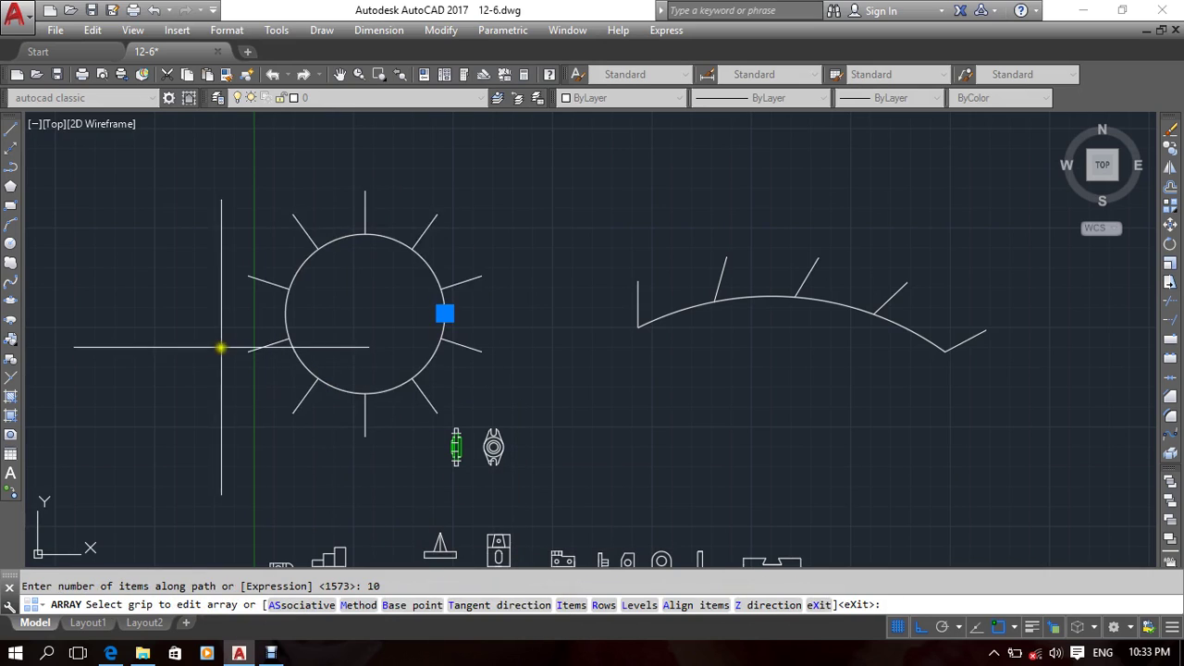
middle_click_drag(216, 346, 240, 343)
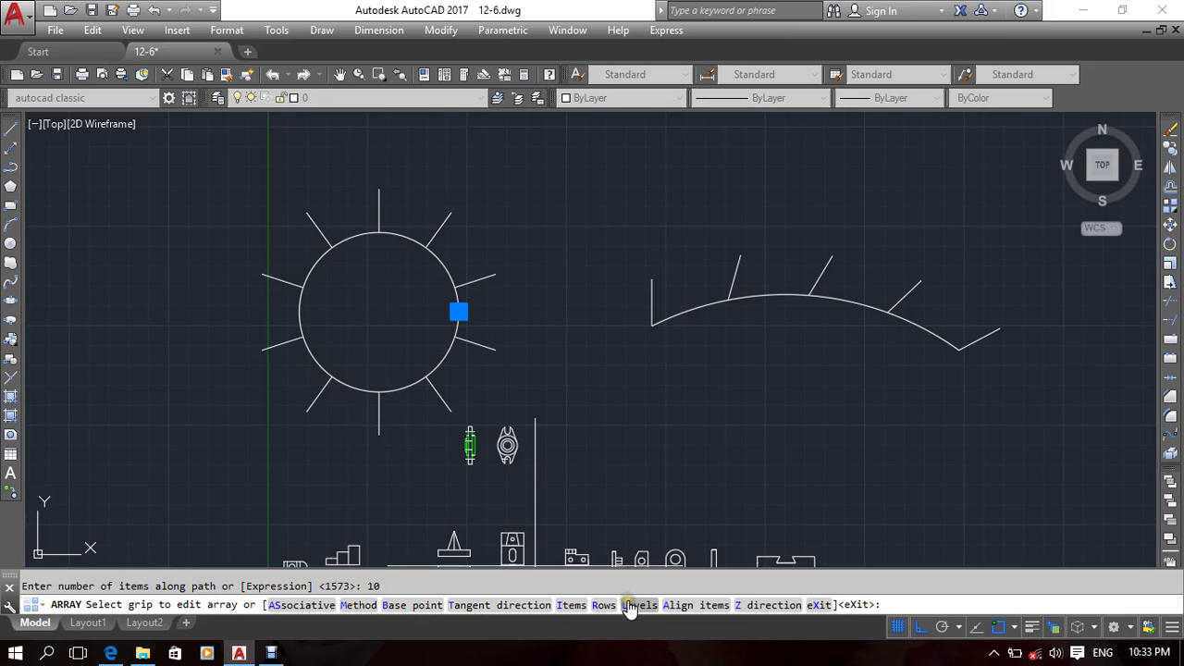
Step: Turn off alignment of the arrayed lines to the circle, and turn it back on
left_click(681, 605)
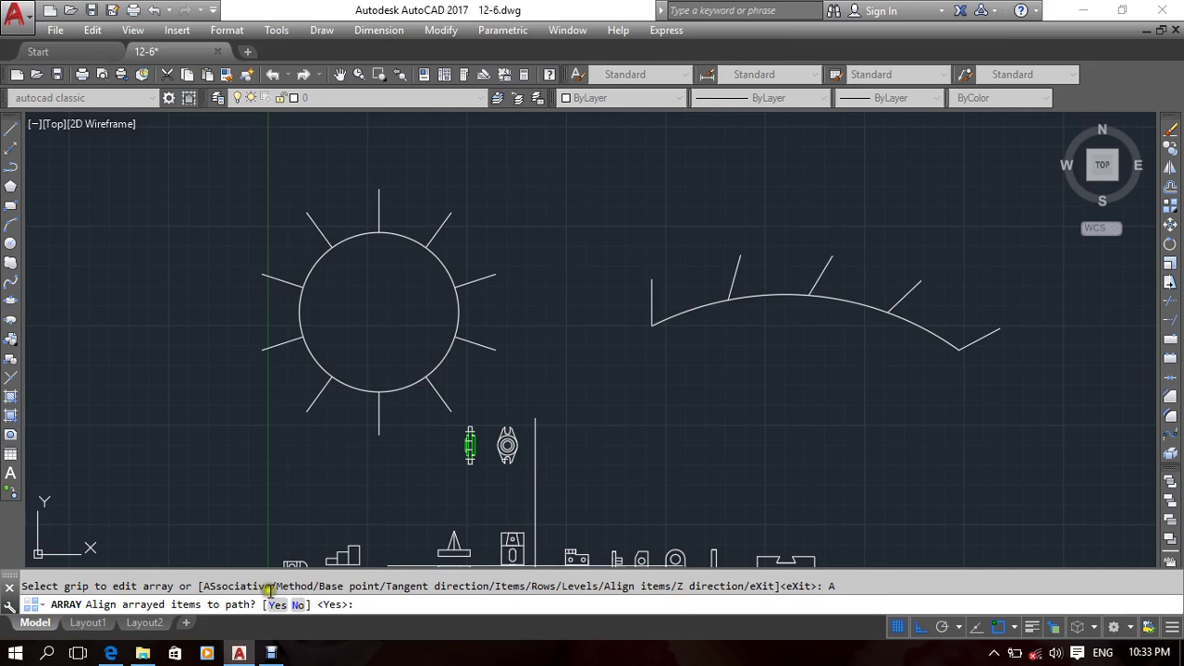
left_click(296, 606)
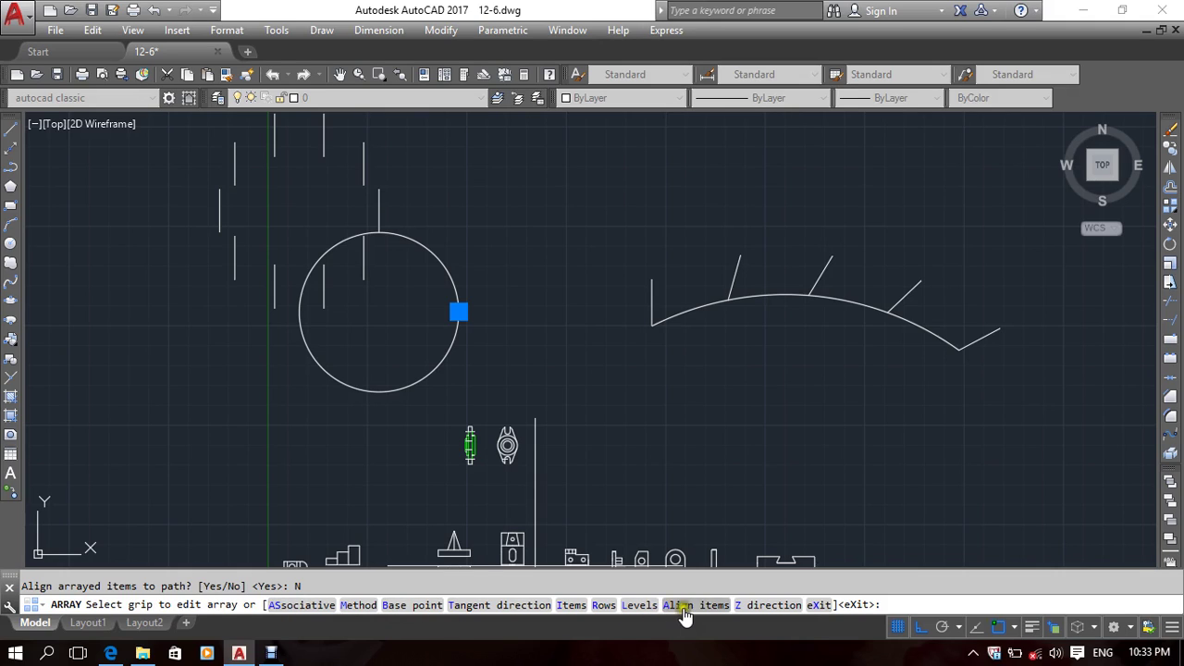
left_click(683, 607)
left_click(270, 606)
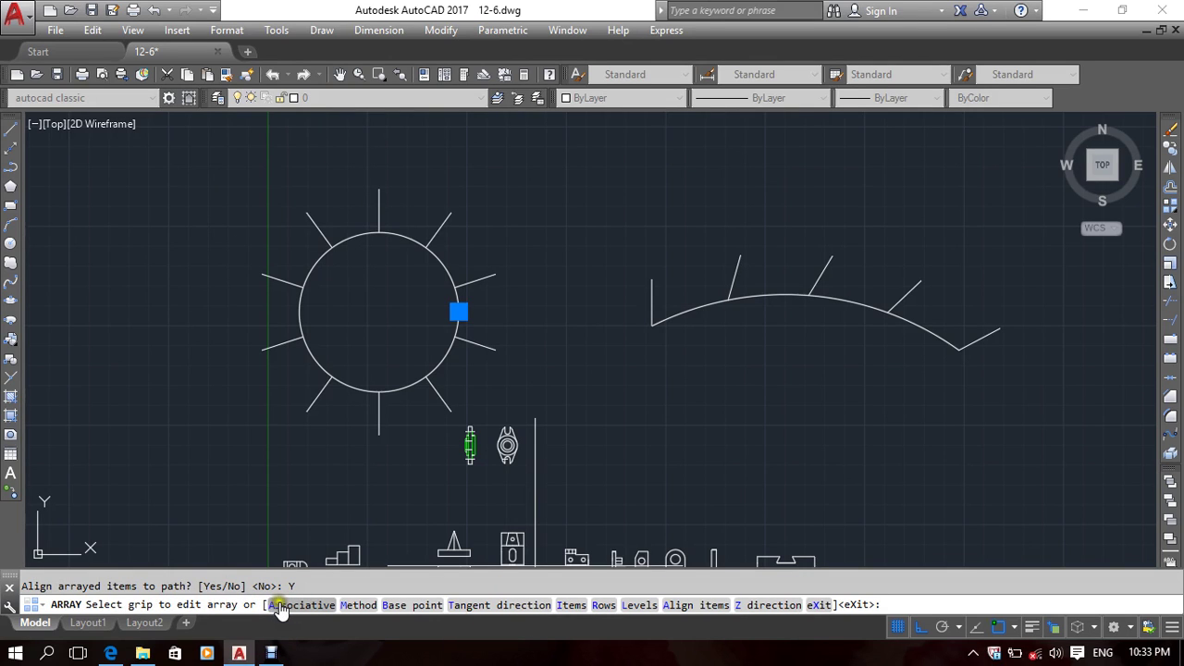
middle_click_drag(229, 388, 281, 405)
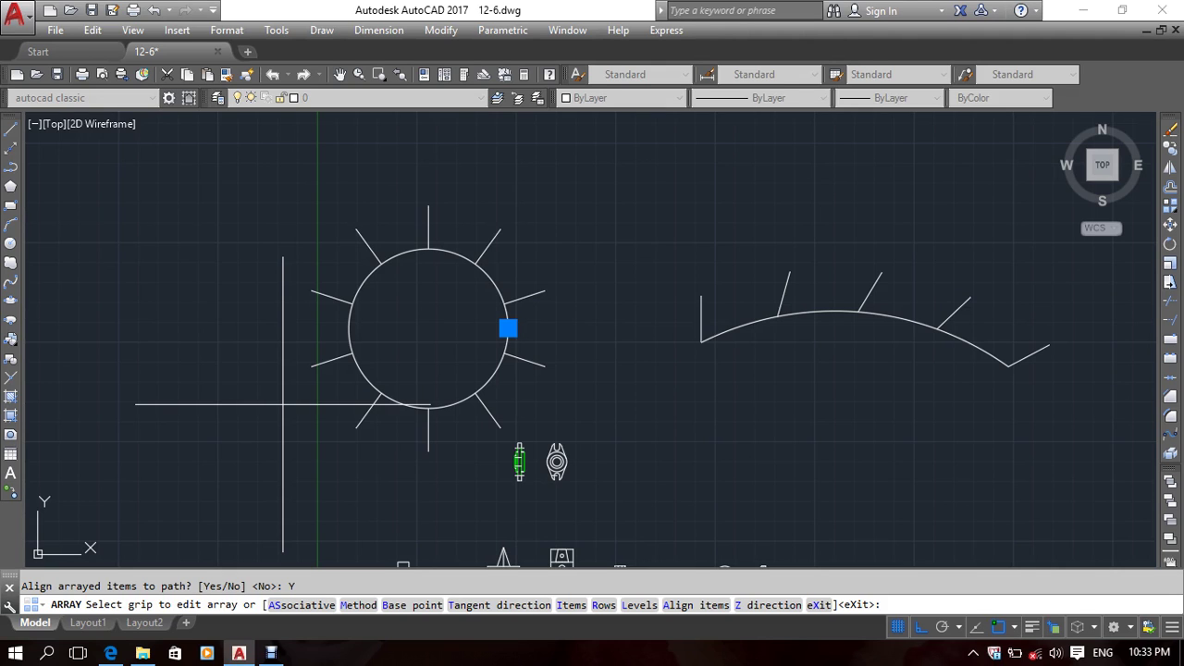
mouse_move(453, 328)
middle_mouse_down()
mouse_move(410, 328)
mouse_move(440, 336)
middle_mouse_up()
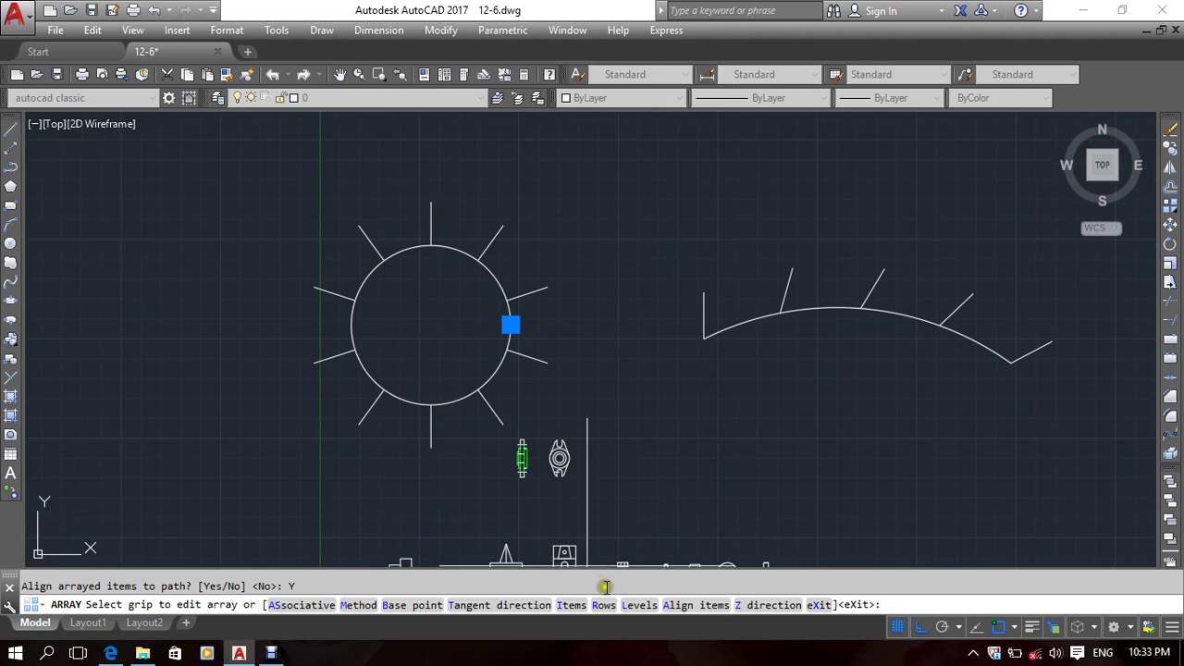
Step: Set the arrayed lines not to align to the circle path and end the array command
left_click(689, 604)
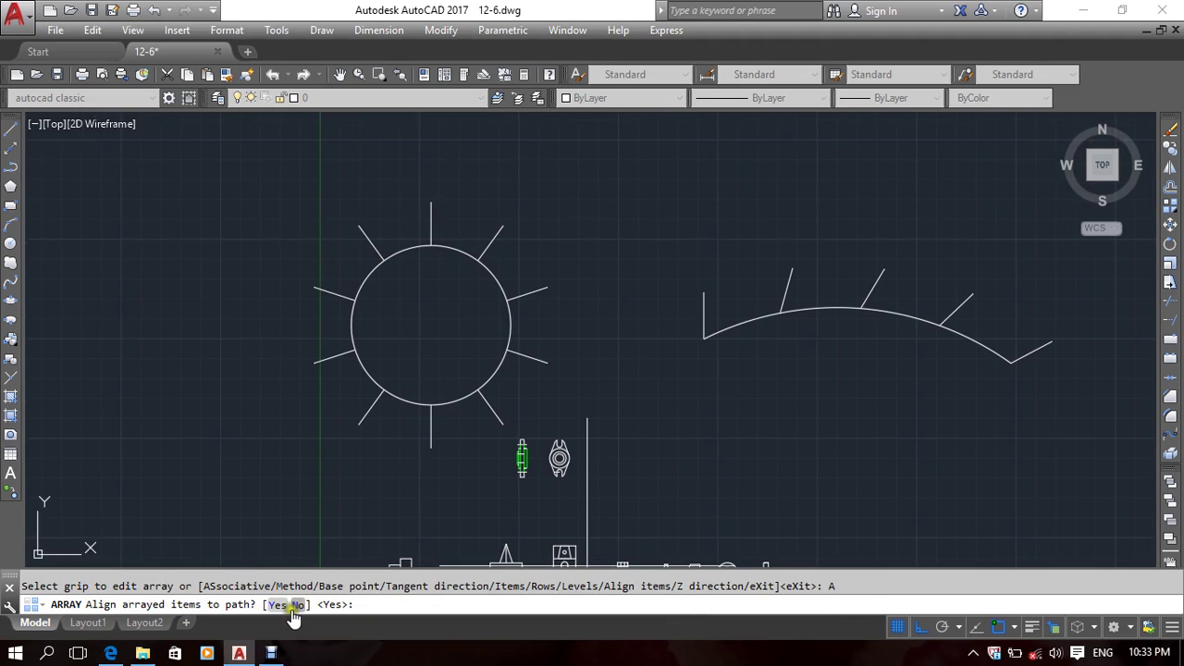
left_click(297, 604)
key("Return")
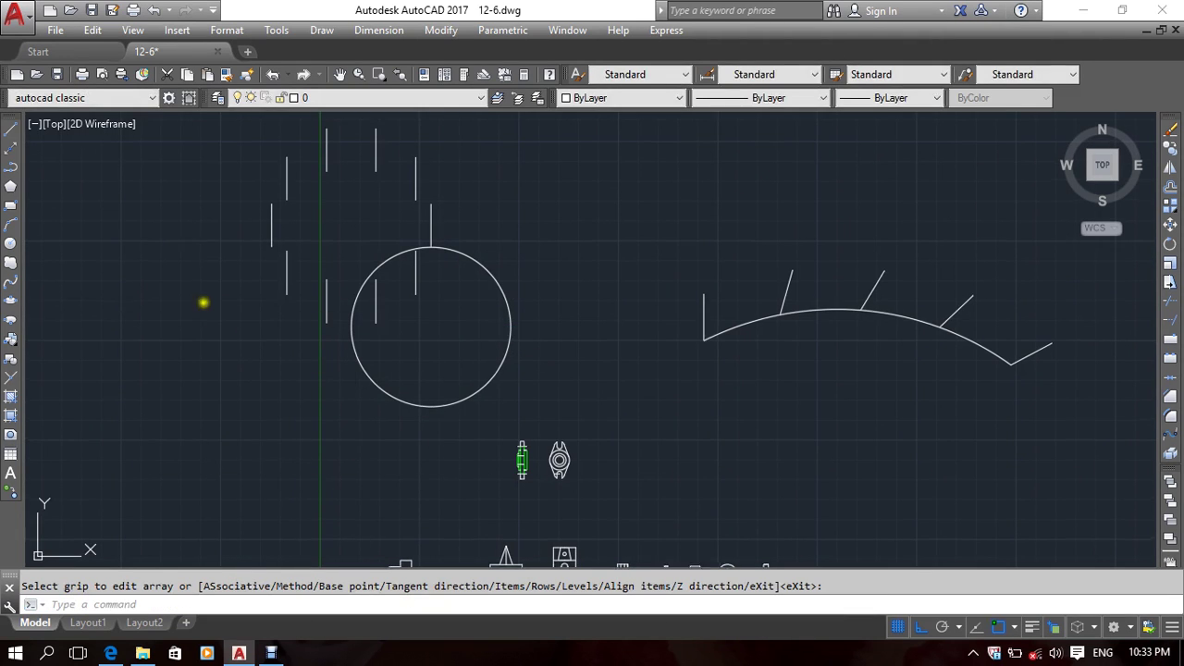
Step: Select the unaligned path array and examine how its lines are arranged relative to the circle
middle_click_drag(203, 302, 309, 336)
left_click(390, 477)
key("Escape")
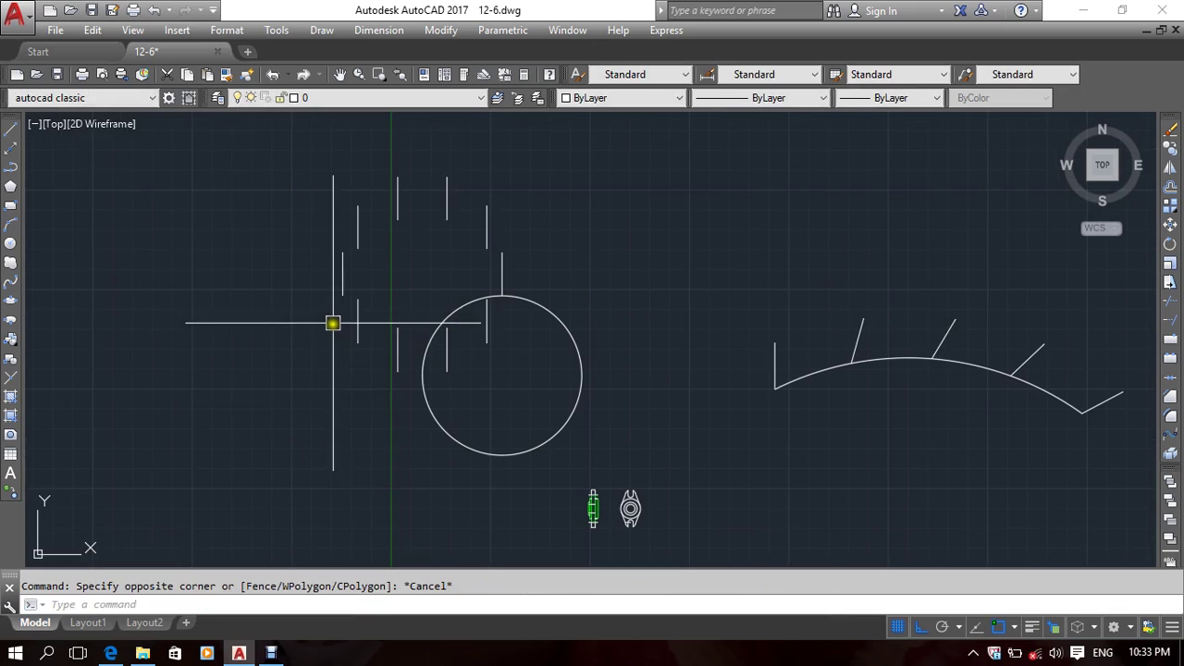
left_click(357, 317)
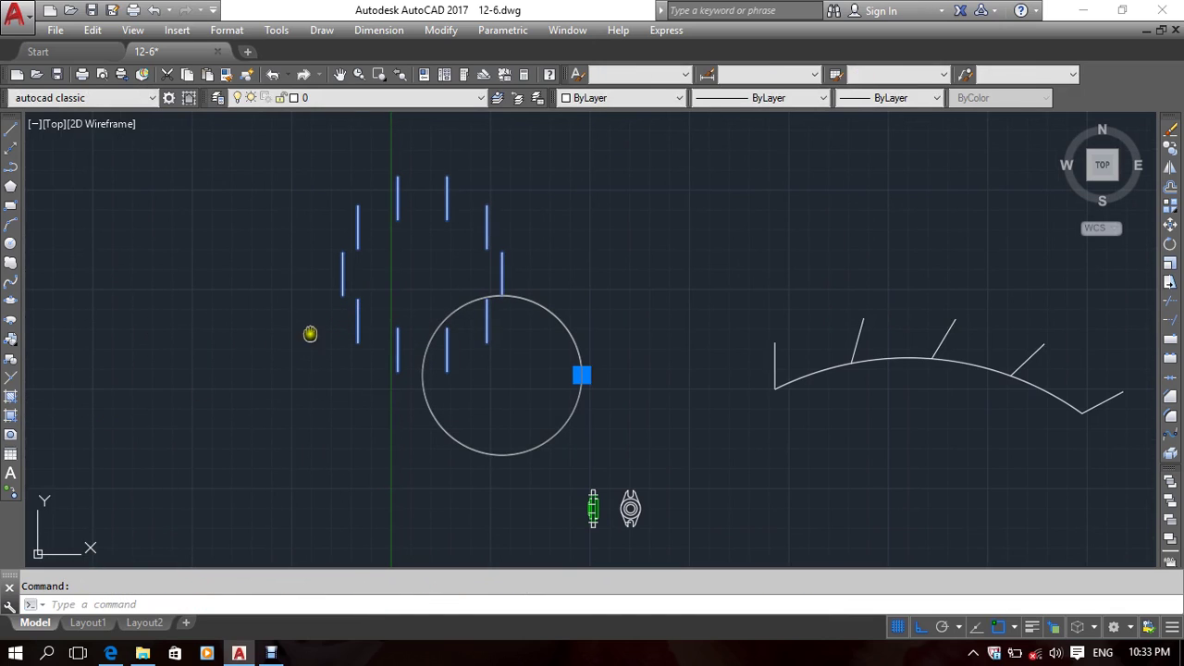
middle_click_drag(309, 333, 271, 351)
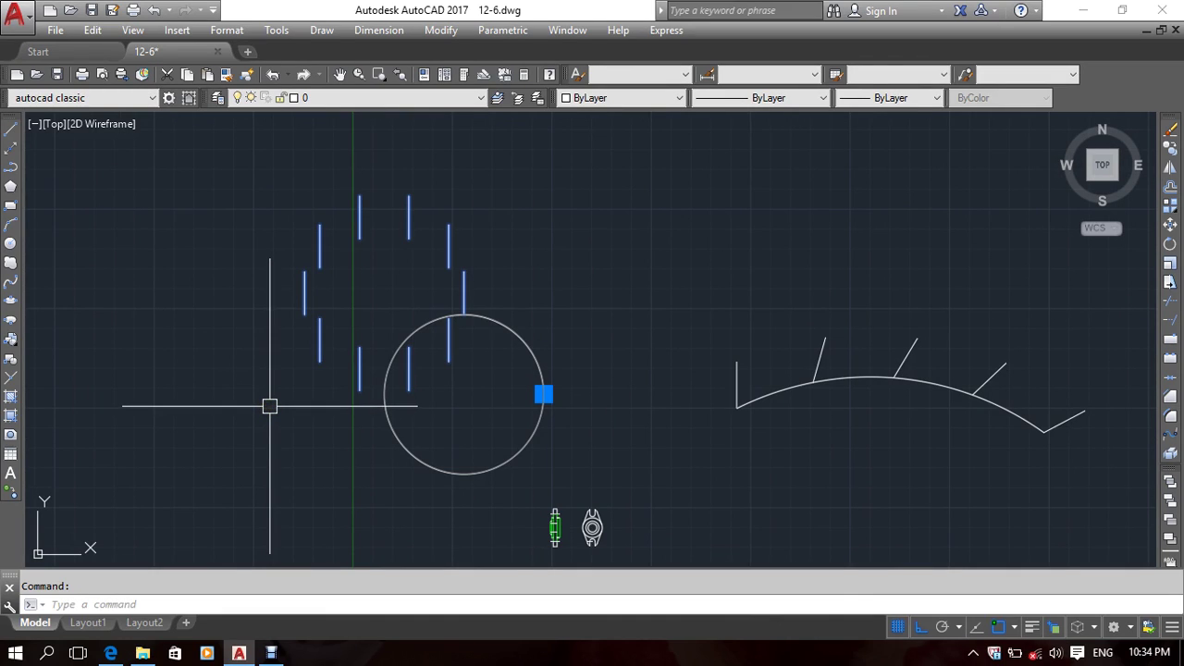
middle_click_drag(425, 319, 529, 357)
scroll(502, 365, "up", 2)
scroll(471, 336, "down", 5)
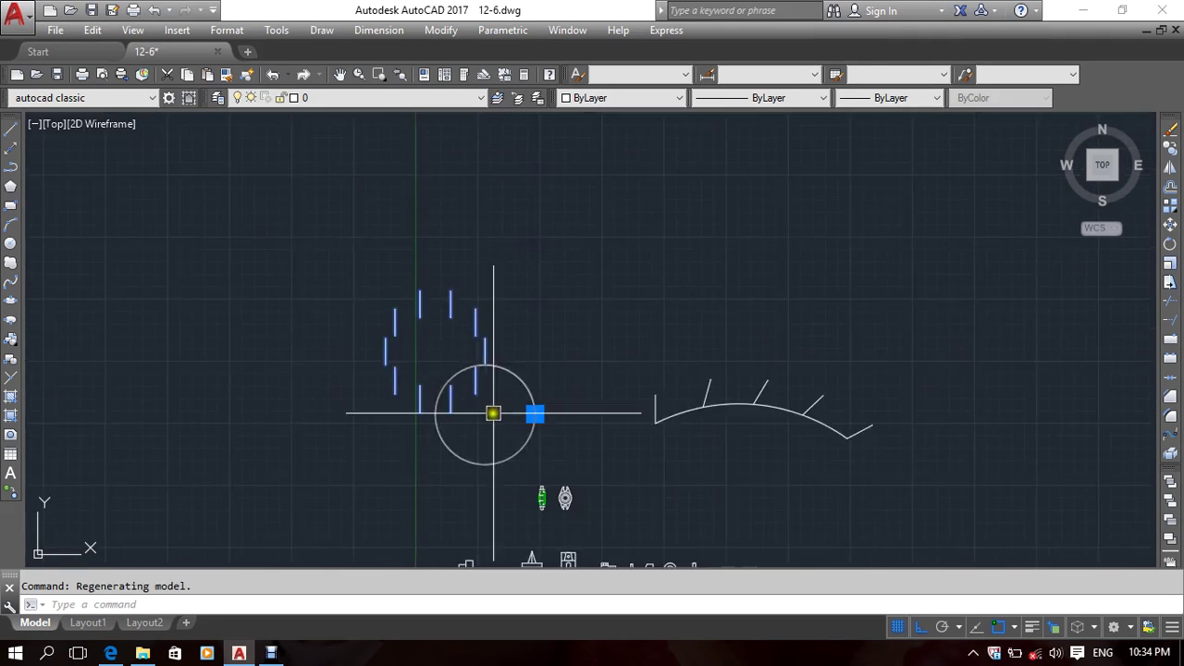
middle_click_drag(493, 414, 429, 378)
scroll(459, 396, "up", 2)
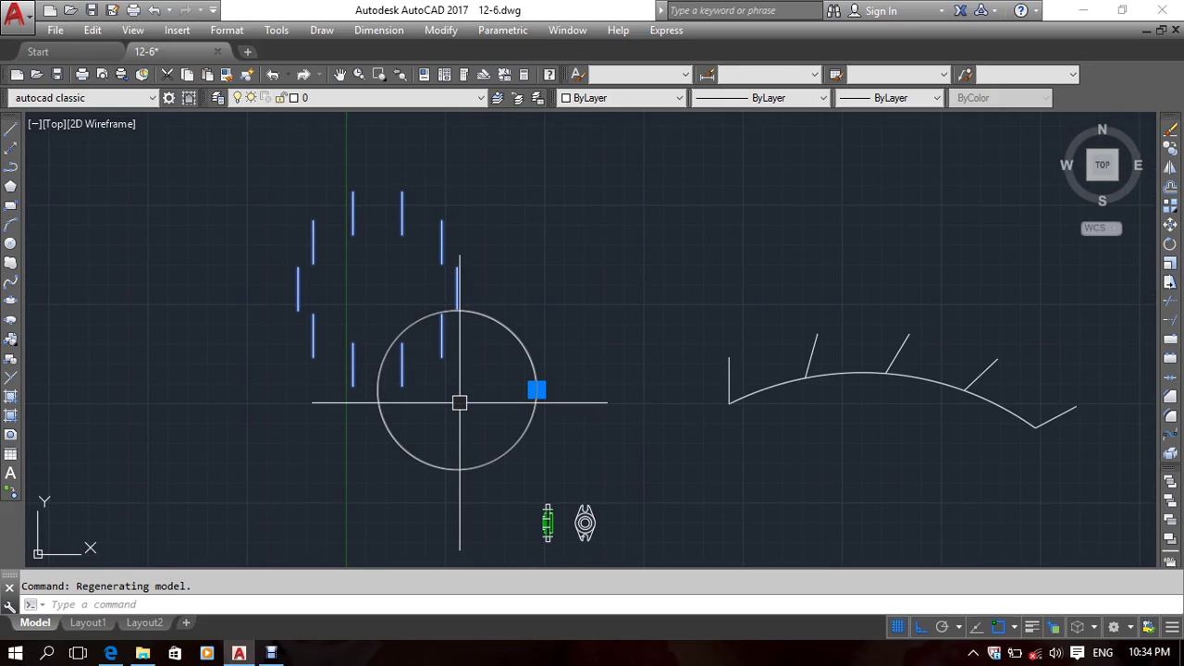
Step: Undo the path array on the circle, and erase the circle together with its short vertical line
key("ctrl+z")
key("ctrl+z")
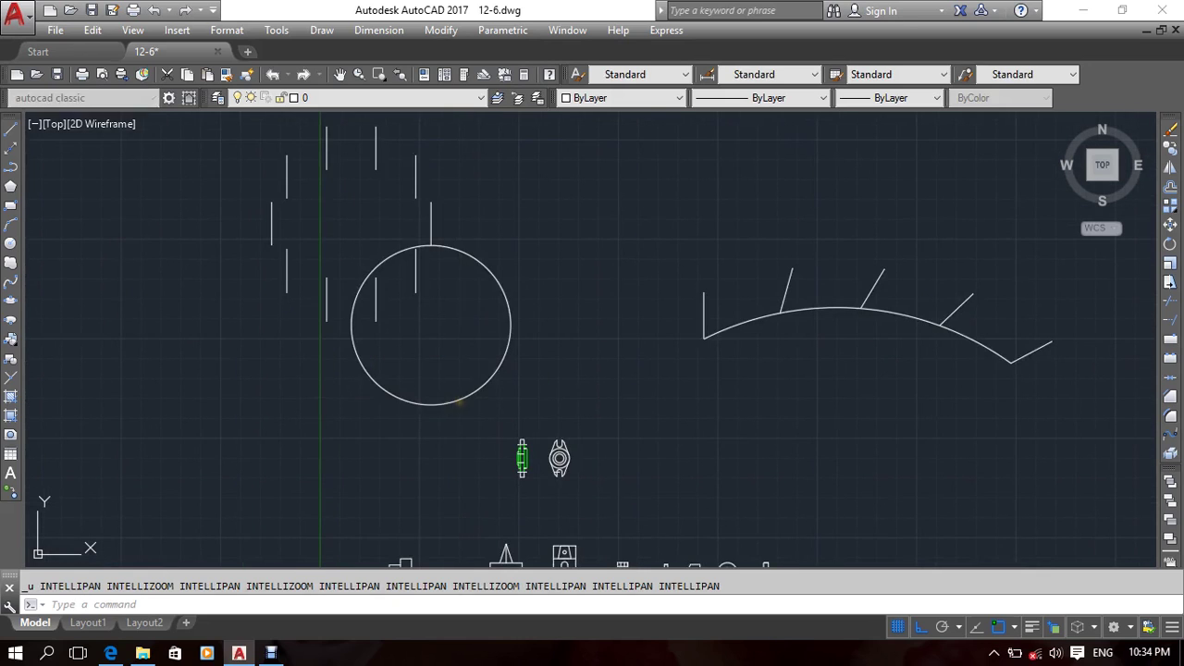
left_click(441, 206)
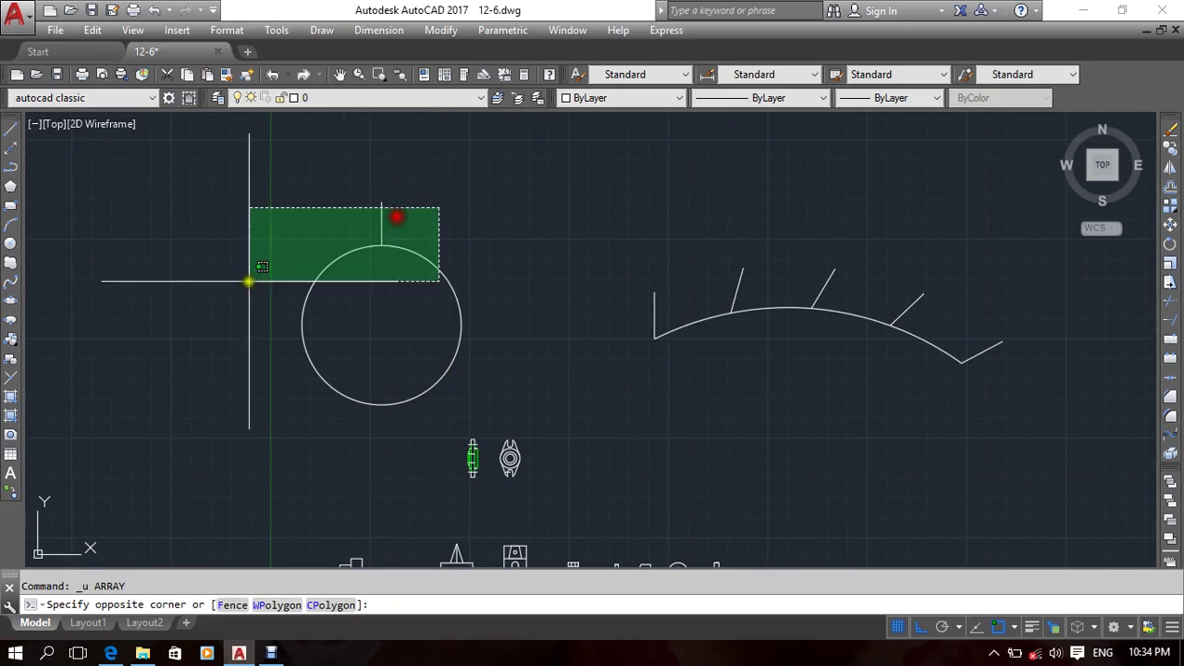
left_click(198, 312)
key("Delete")
Step: Erase the path array of five lines on the arc and the arc itself
middle_click_drag(920, 269, 767, 323)
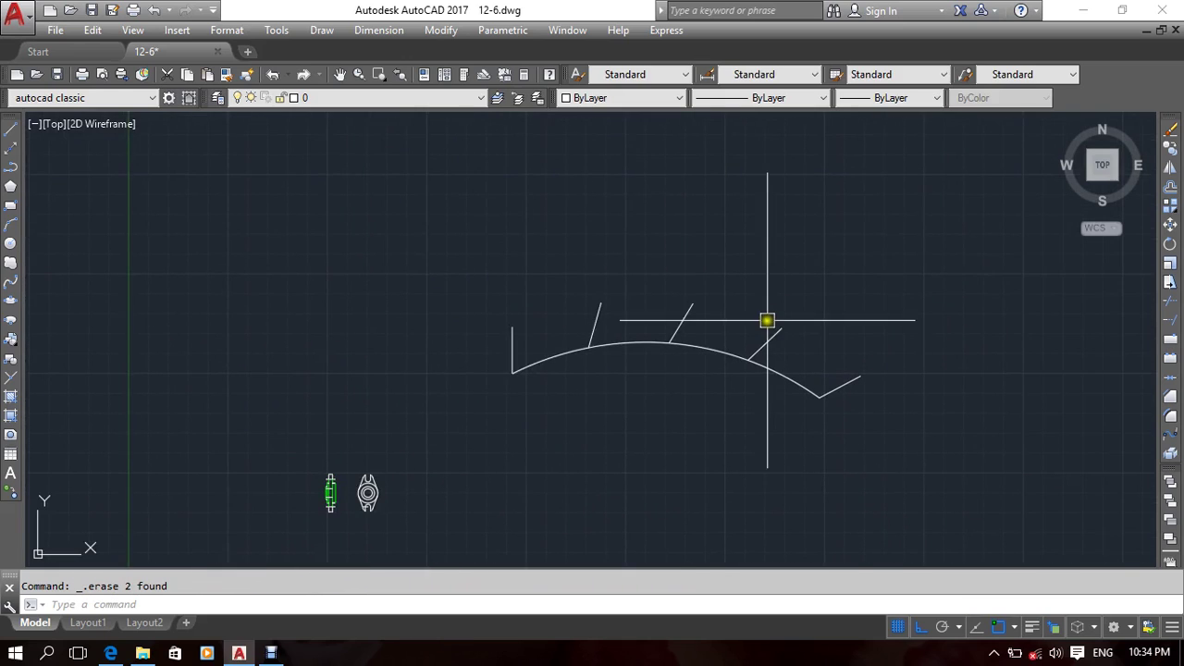
left_click(775, 335)
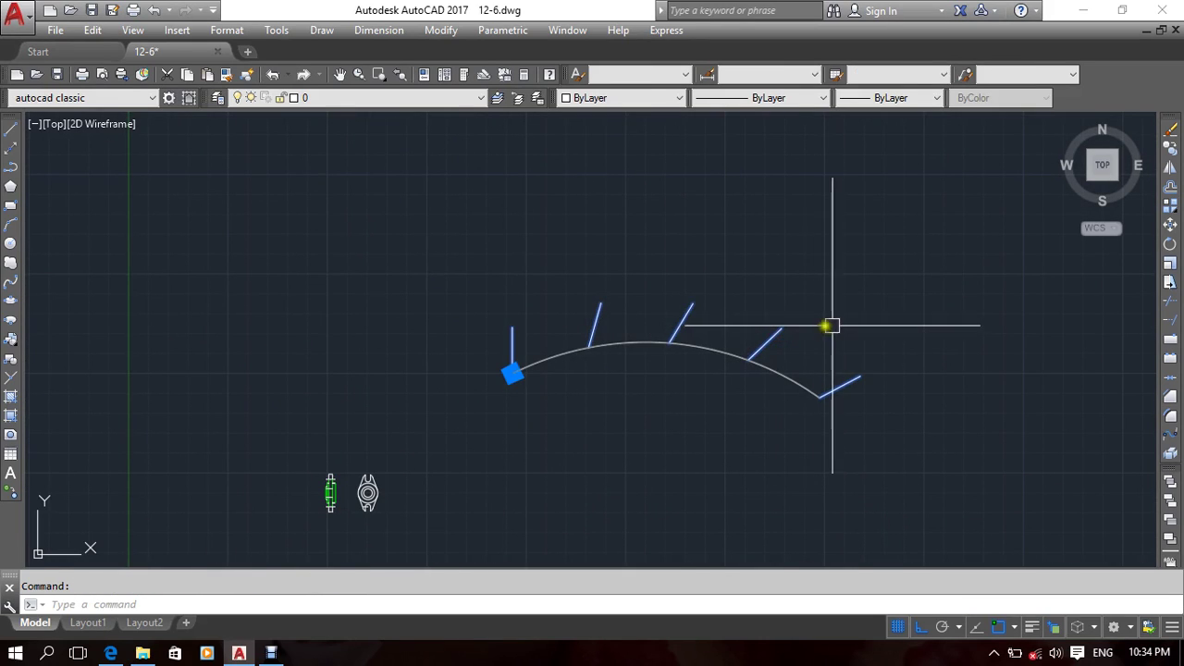
key("Delete")
left_click(847, 303)
left_click(730, 376)
key("Delete")
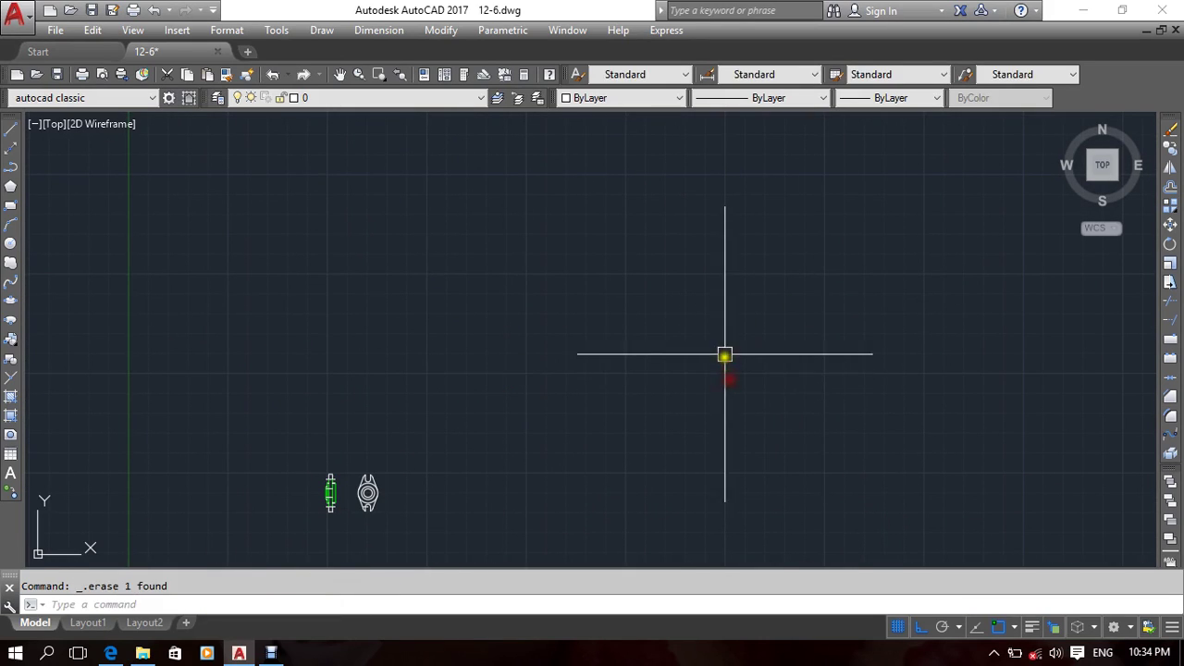
middle_click_drag(724, 351, 743, 346)
scroll(743, 346, "down", 4)
scroll(594, 335, "up", 3)
scroll(554, 315, "up", 2)
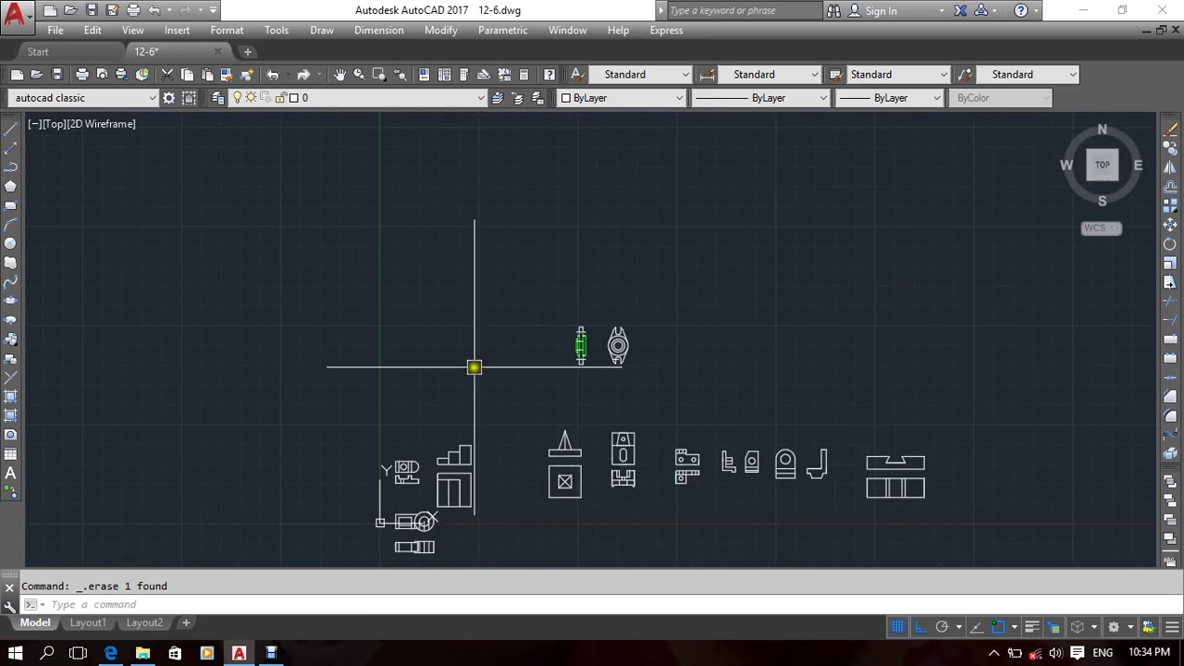
mouse_move(433, 367)
middle_mouse_down()
mouse_move(467, 342)
mouse_move(443, 354)
middle_mouse_up()
scroll(467, 341, "down", 2)
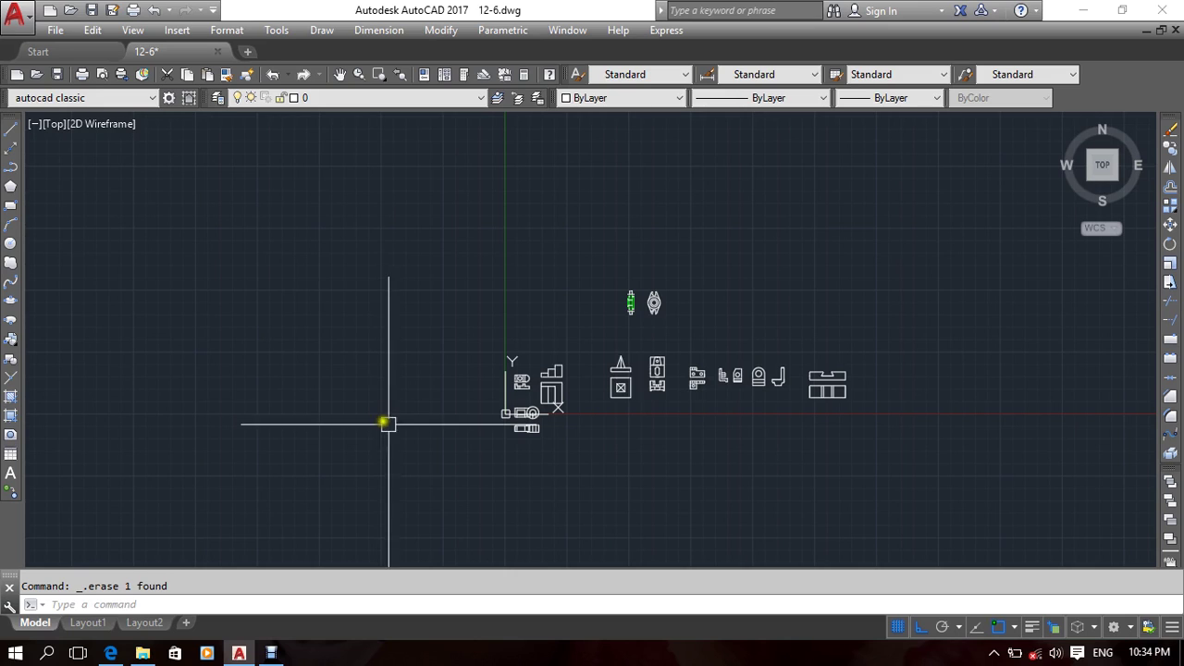
middle_click_drag(364, 293, 383, 352)
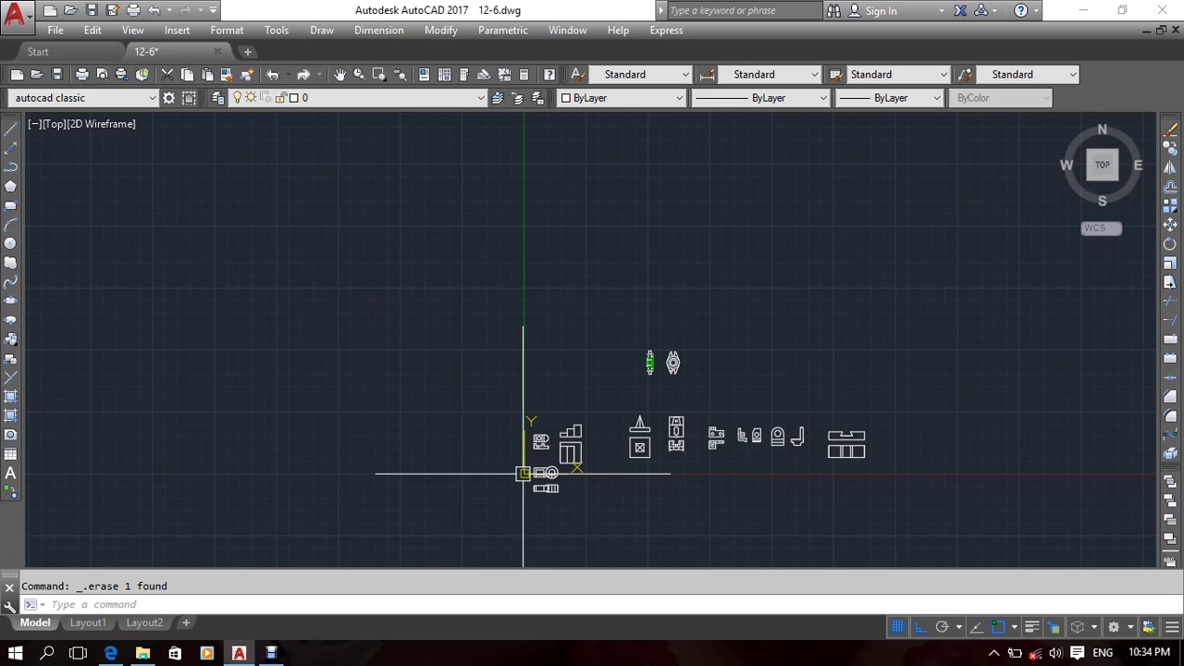
Step: Draw an open four-segment 3D polyline in the empty area away from the part views, running along -Y, up Z, along X and back along Y
middle_click_drag(583, 379, 713, 296, "shift")
scroll(587, 386, "up", 3)
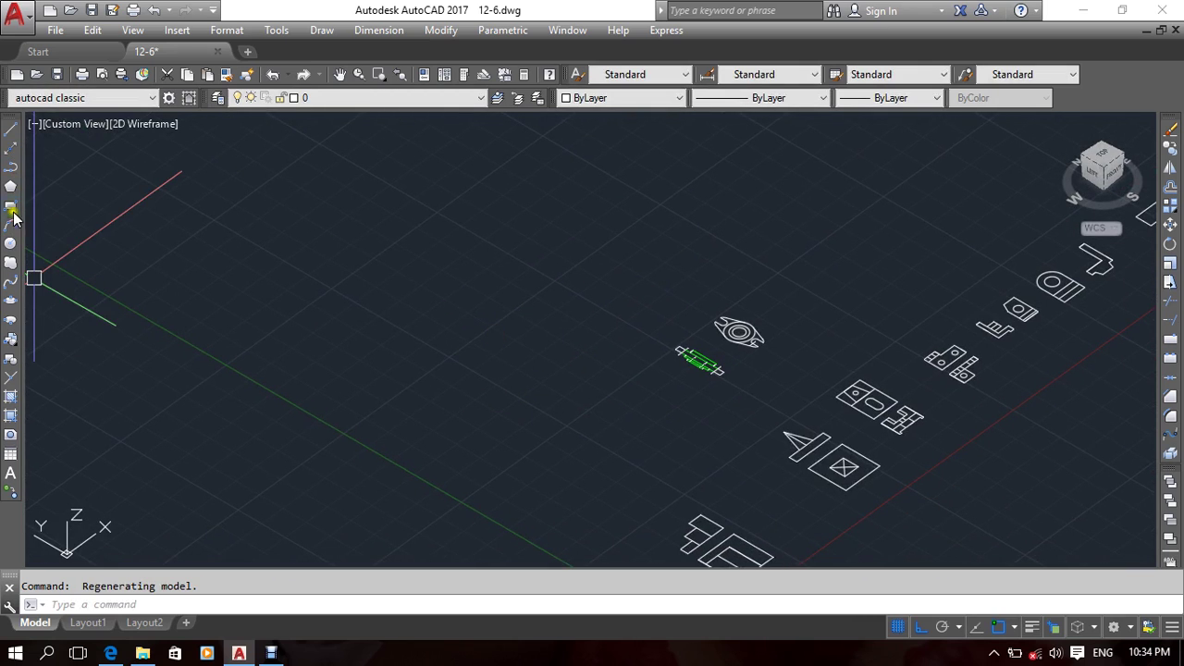
left_click(335, 34)
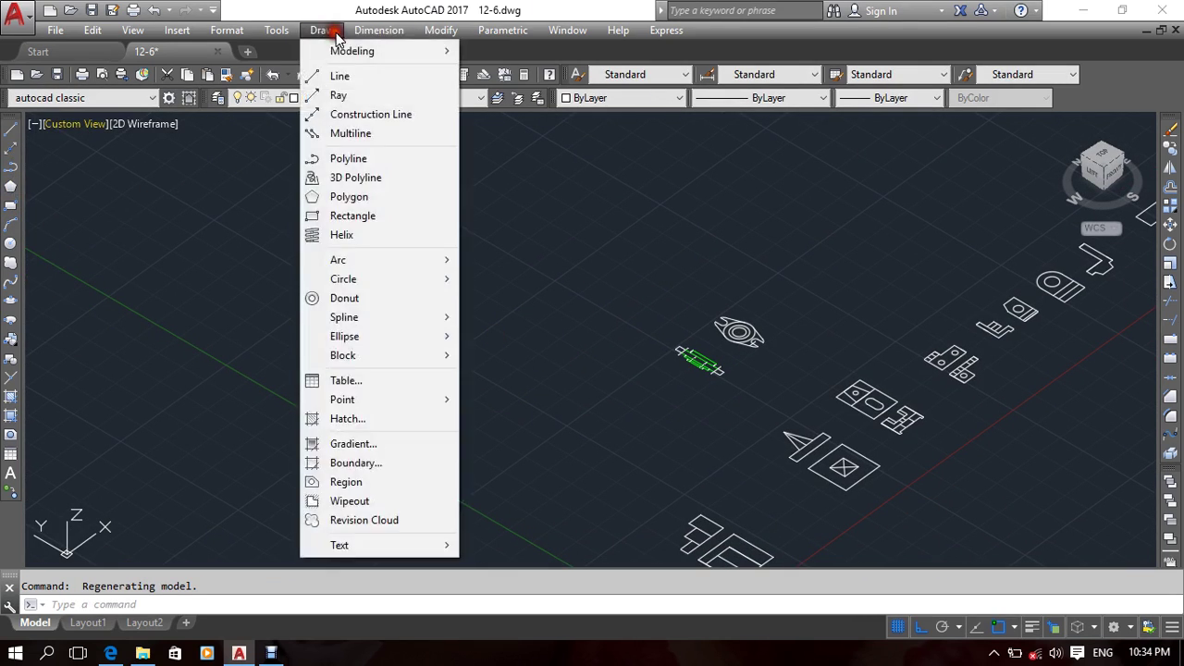
left_click(361, 177)
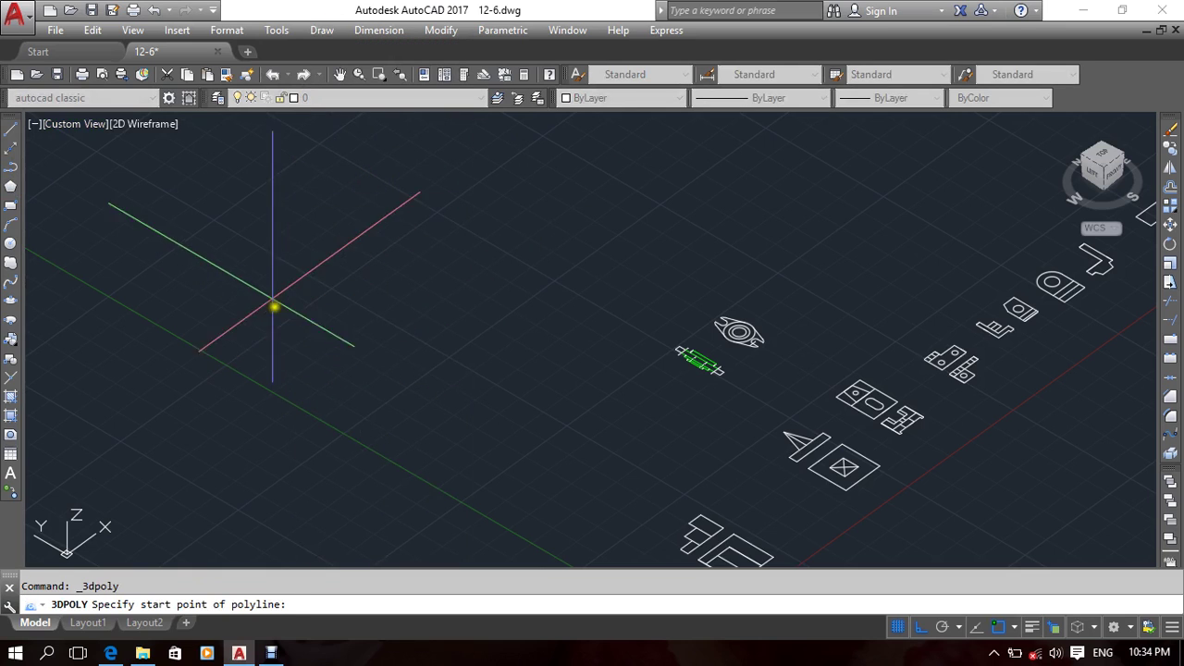
left_click(259, 282)
left_click(429, 376)
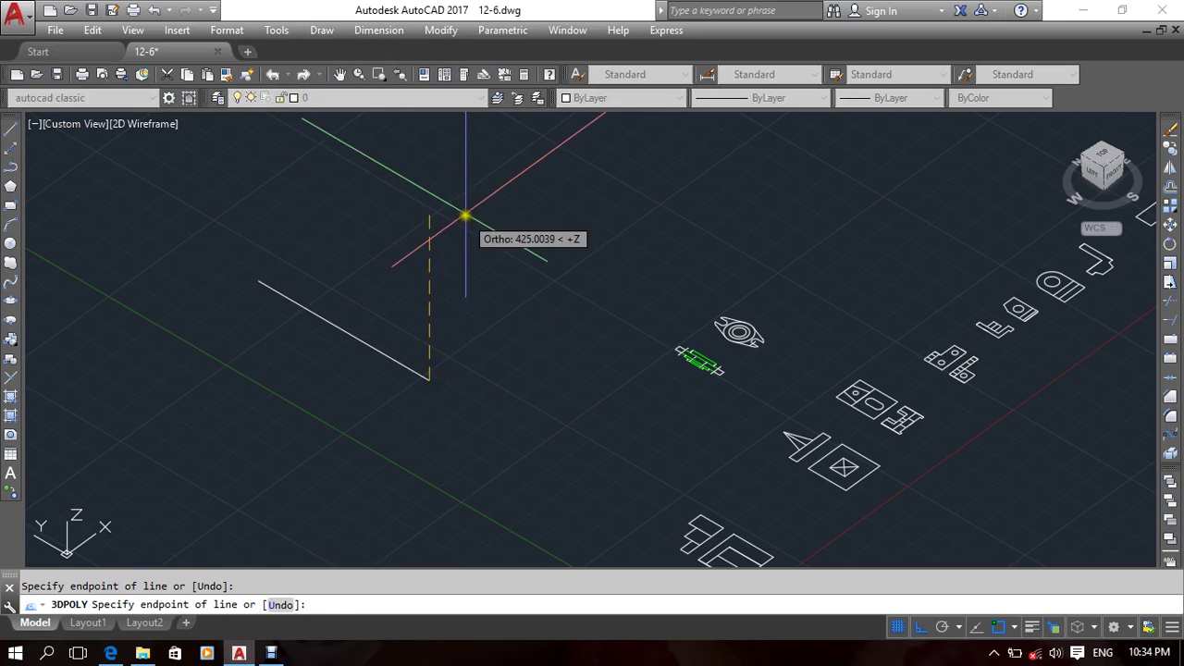
left_click(467, 199)
left_click(601, 134)
middle_click_drag(610, 152, 639, 292)
left_click(452, 174)
key("Return")
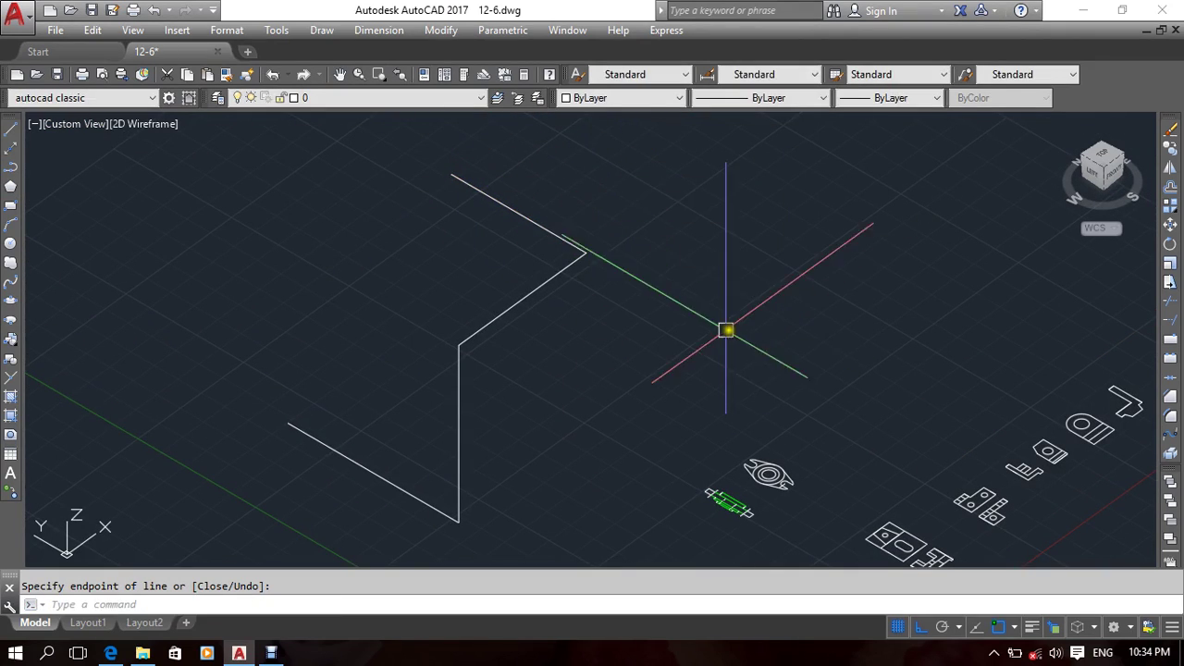
middle_click_drag(645, 346, 613, 371, "shift")
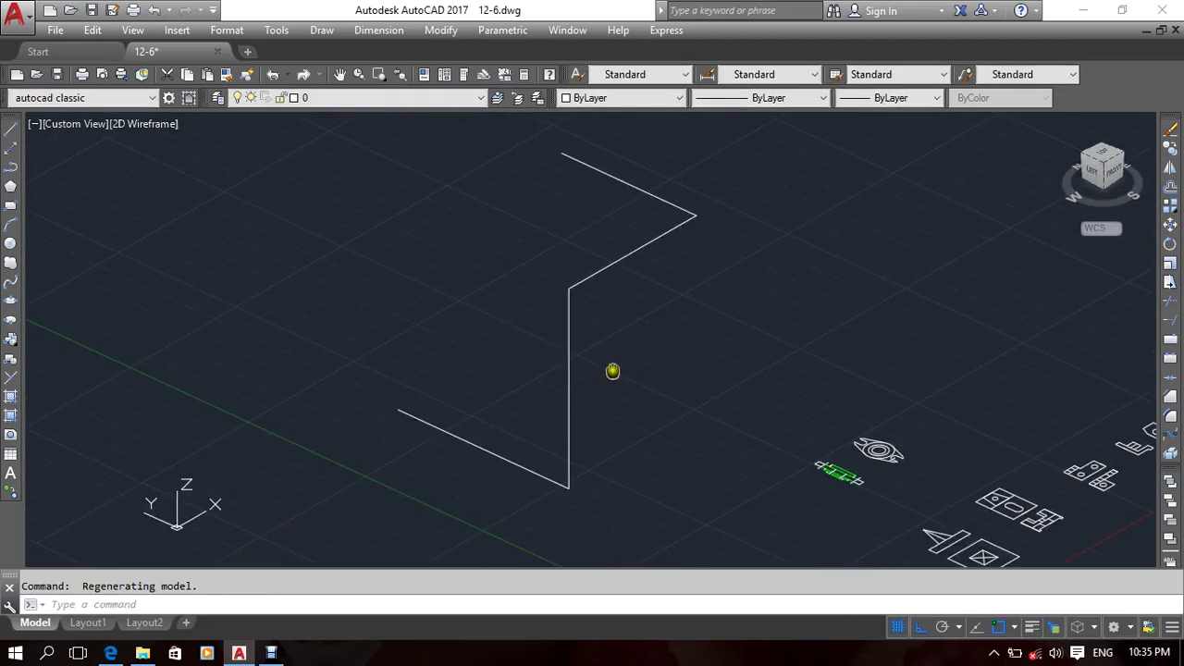
scroll(613, 371, "up", 2)
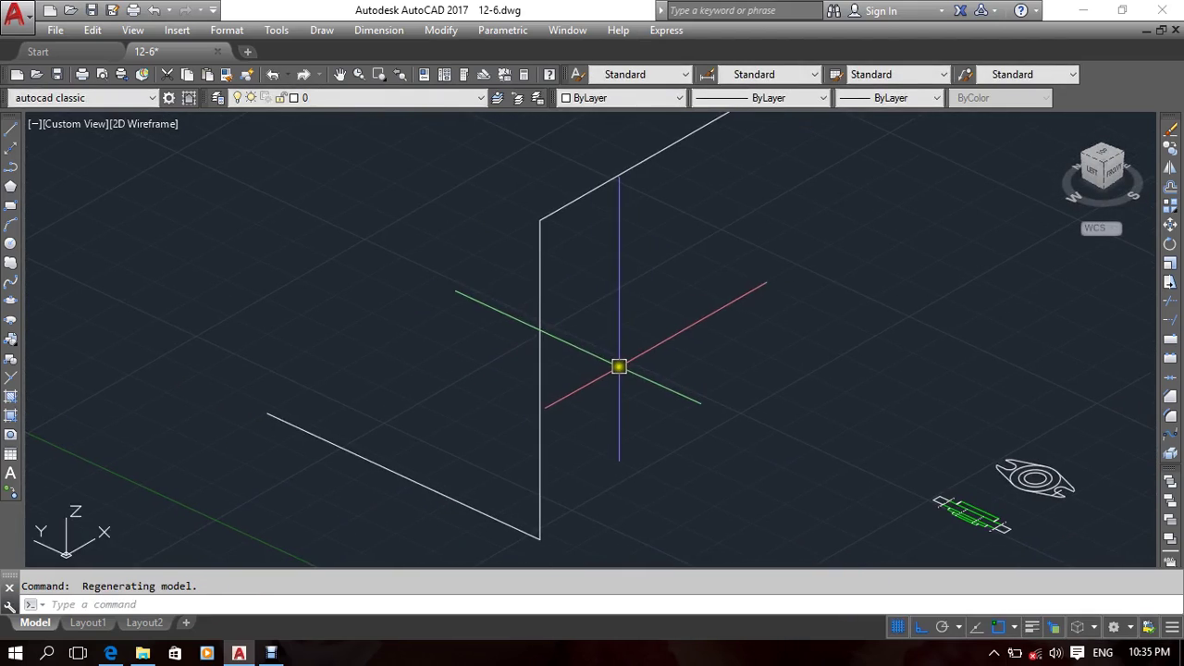
Step: Draw a short line along -X from the lower open end of the 3D polyline
type("l")
key("Return")
middle_click_drag(383, 426, 431, 378)
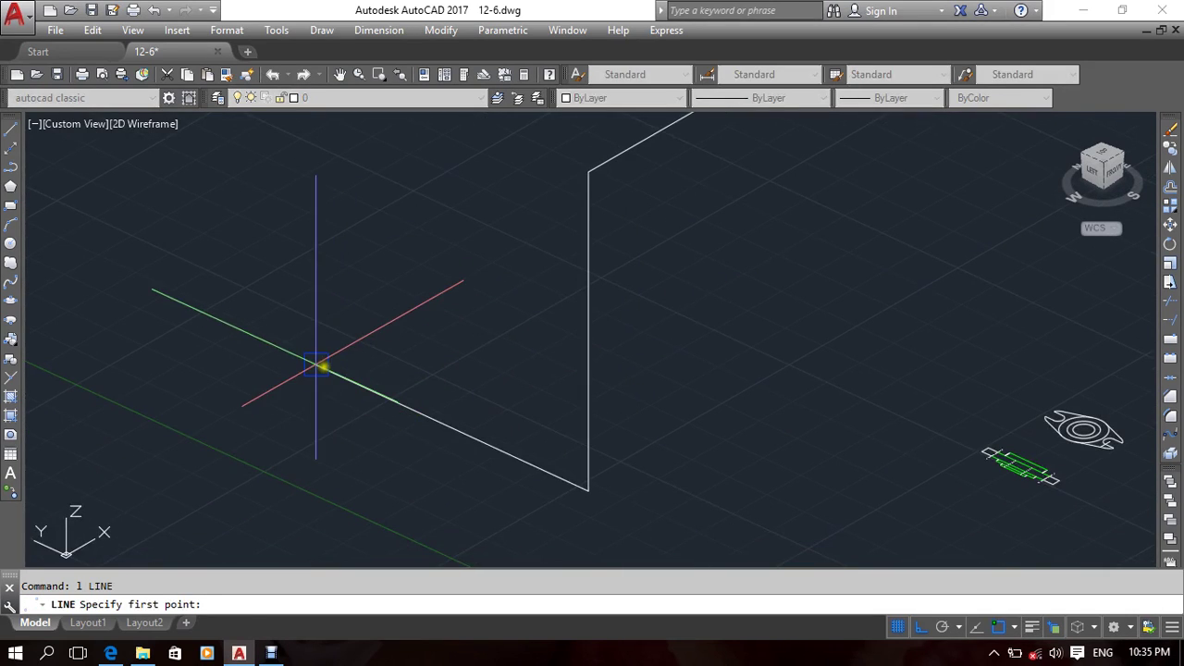
left_click(317, 366)
left_click(261, 396)
key("Escape")
middle_click_drag(362, 454, 357, 437)
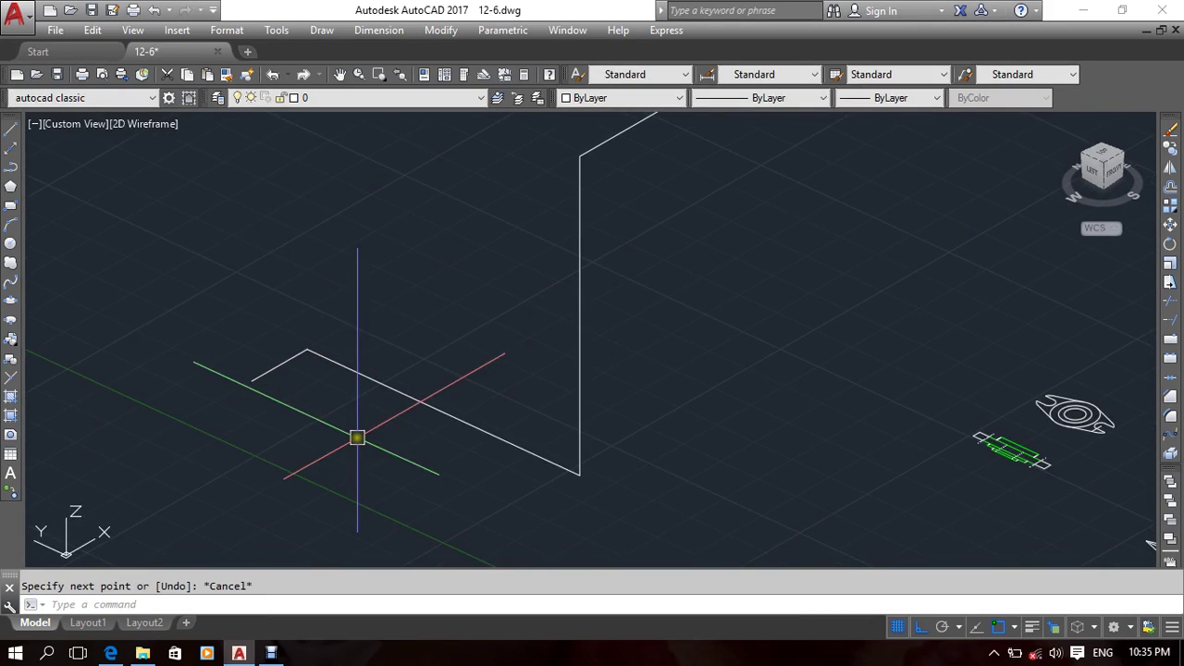
Step: Create a path array of the short line, using the 3D polyline as the path curve
type("ar")
key("Return")
left_click(267, 370)
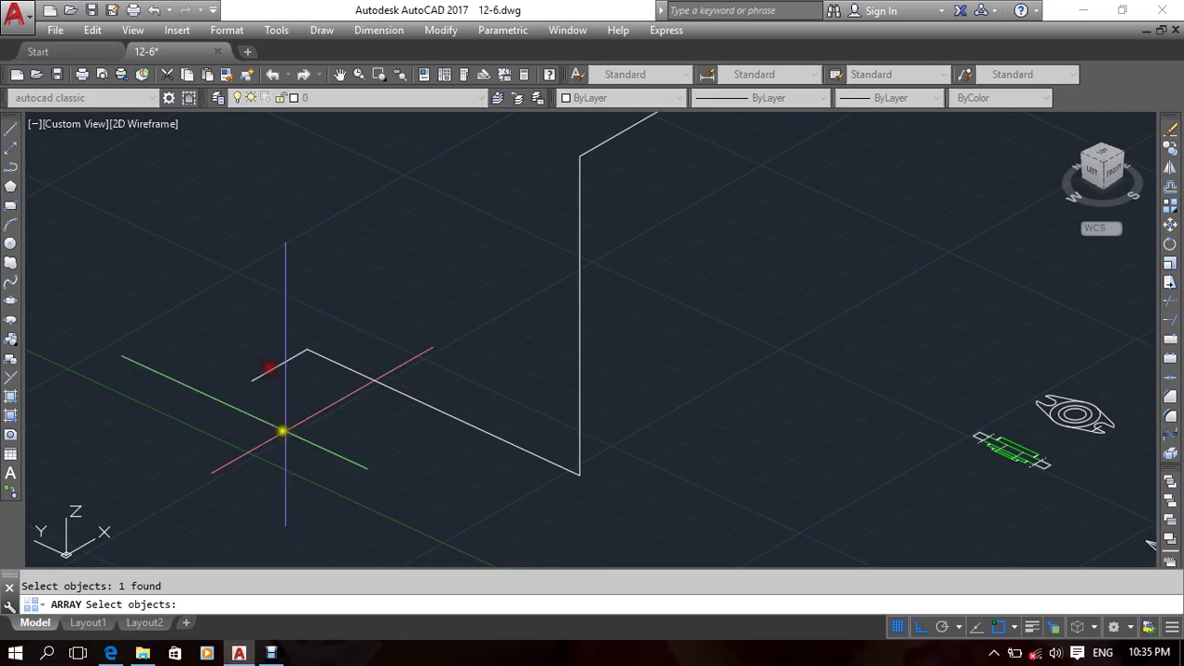
key("Return")
left_click(381, 603)
left_click(482, 433)
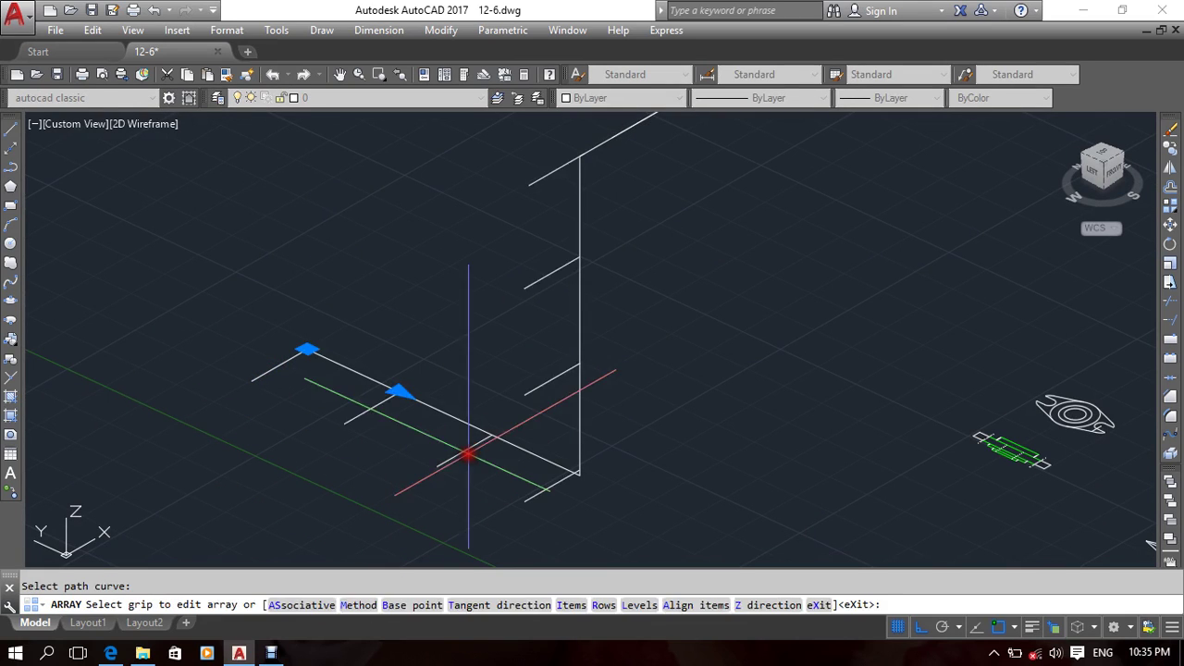
scroll(407, 476, "down", 3)
middle_click_drag(635, 461, 640, 462)
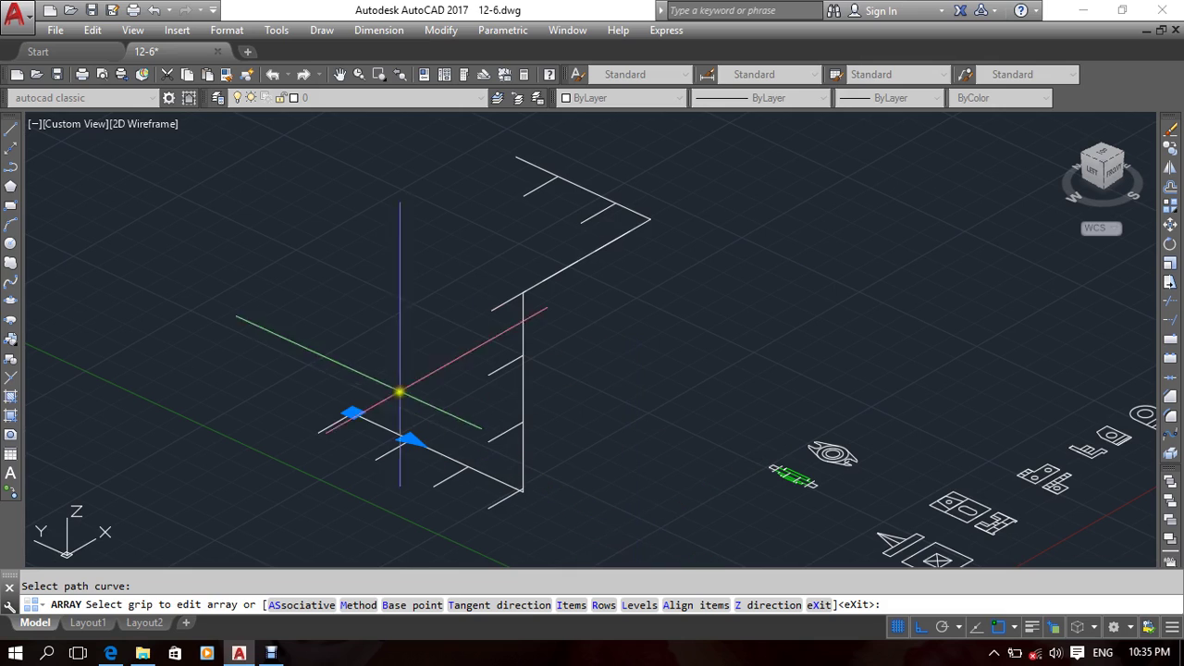
Step: Turn off maintaining the Z direction for the array items and set the tangent direction to Normal
middle_click_drag(352, 401, 385, 402)
middle_click_drag(518, 380, 488, 373)
middle_click_drag(396, 409, 449, 416)
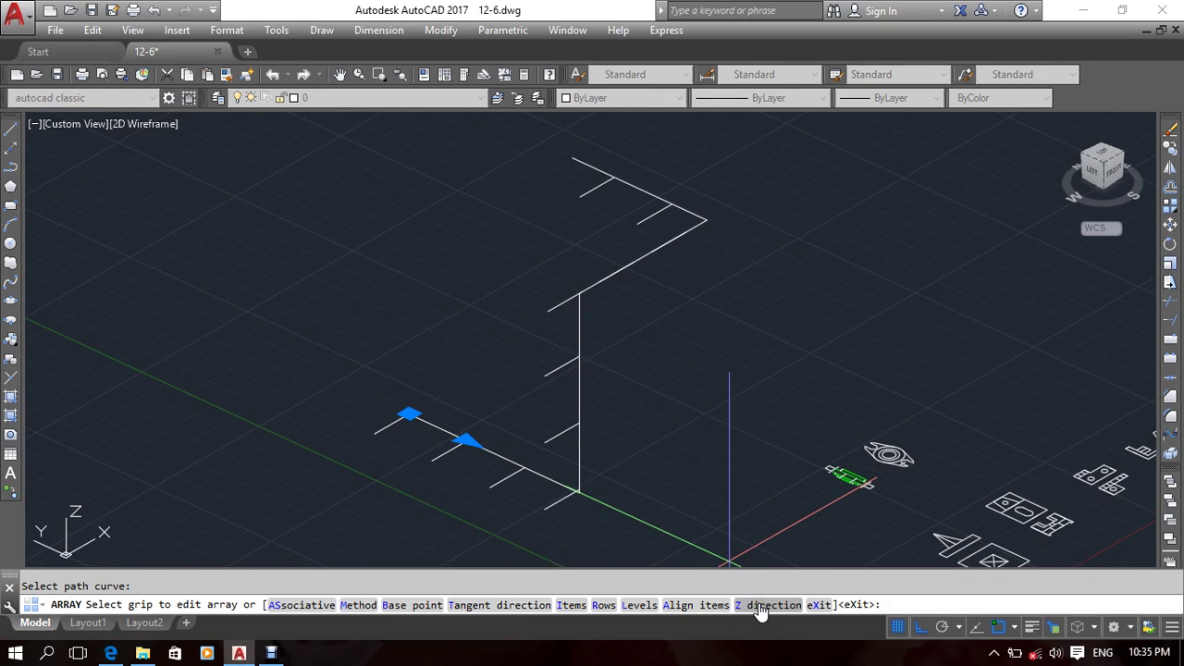
left_click(758, 606)
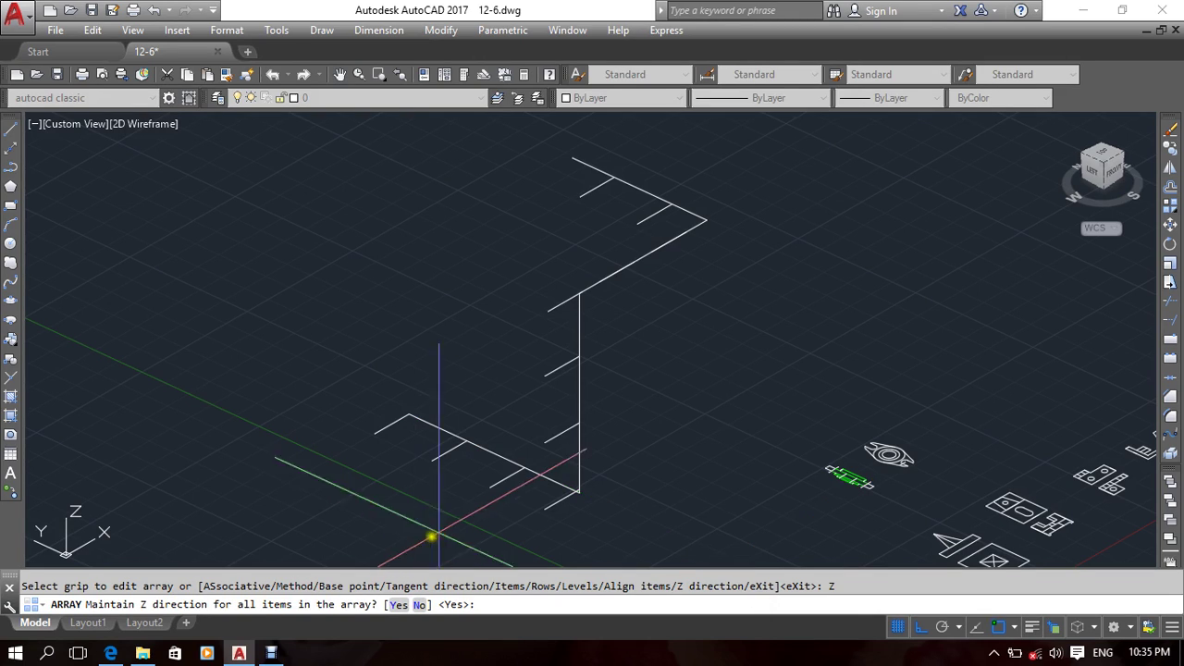
left_click(421, 604)
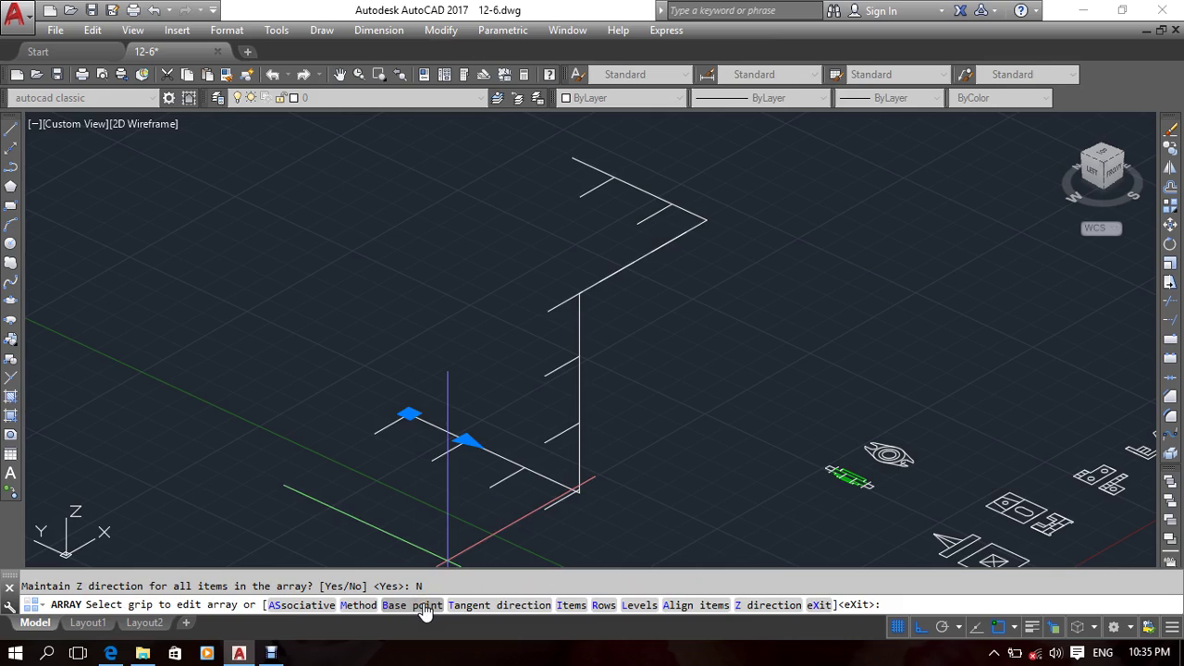
left_click(501, 605)
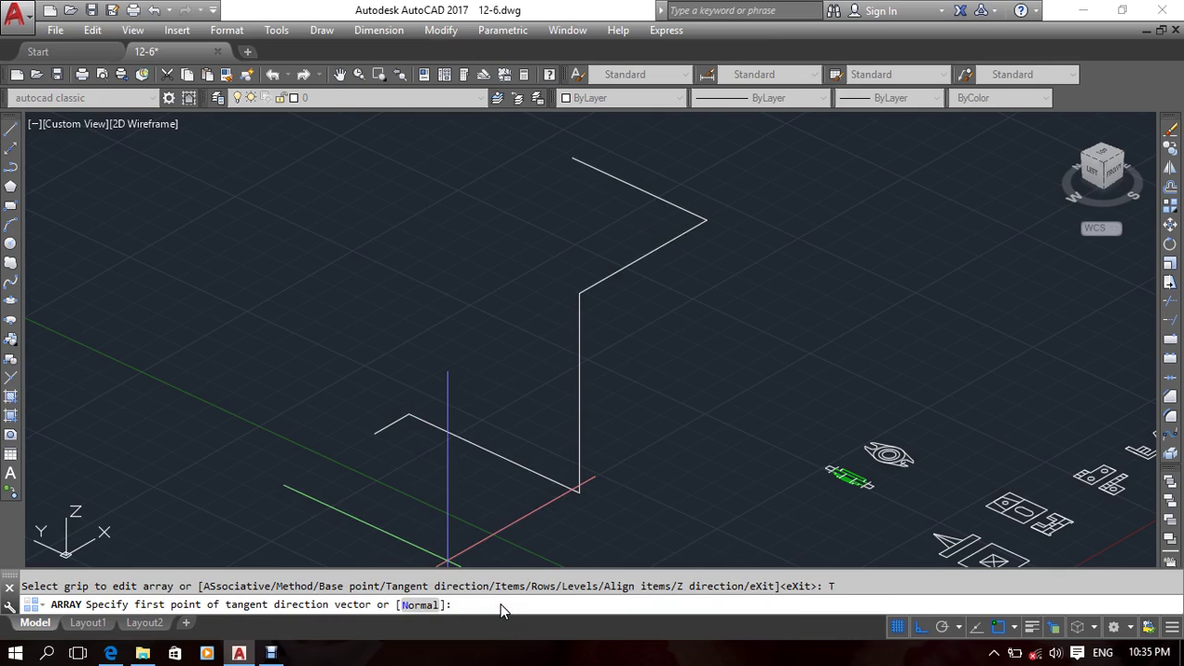
middle_click_drag(404, 470, 440, 457)
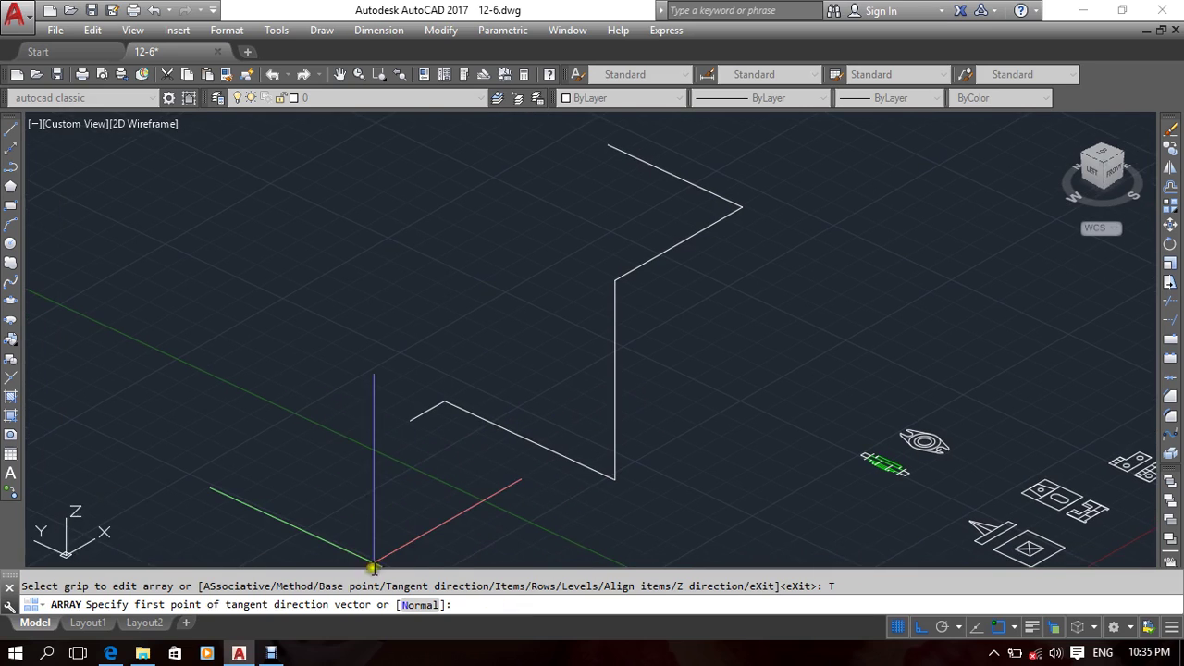
left_click(421, 605)
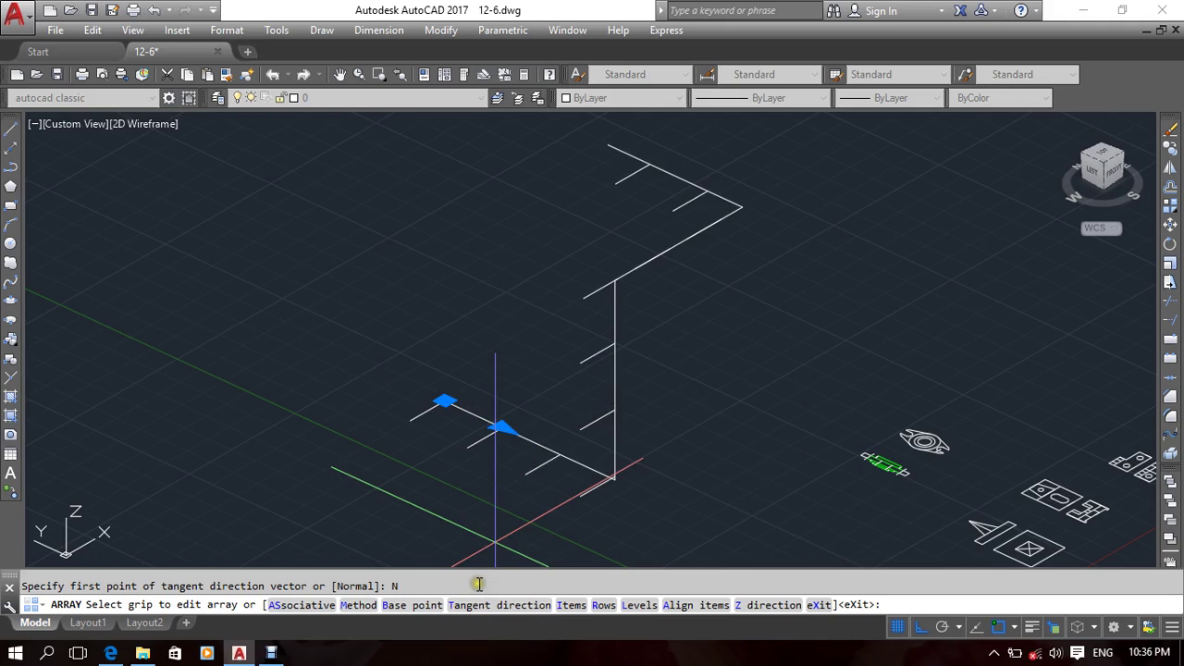
Step: Turn maintaining the Z direction back on for the array and apply the Normal tangent direction again
left_click(770, 605)
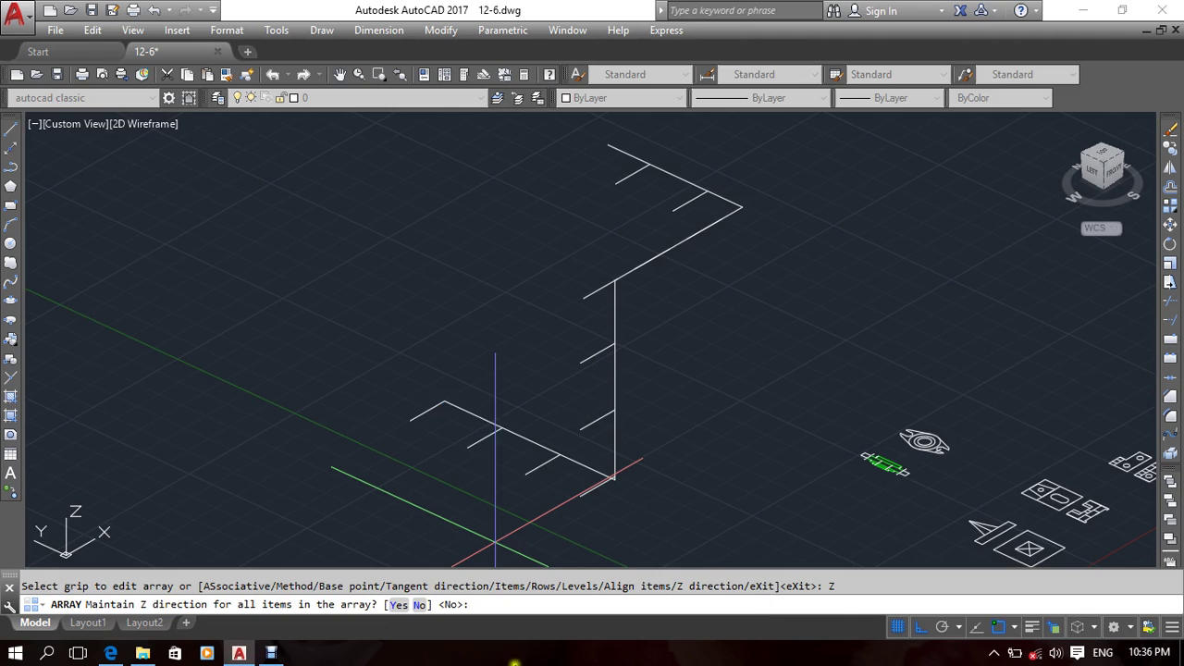
left_click(398, 604)
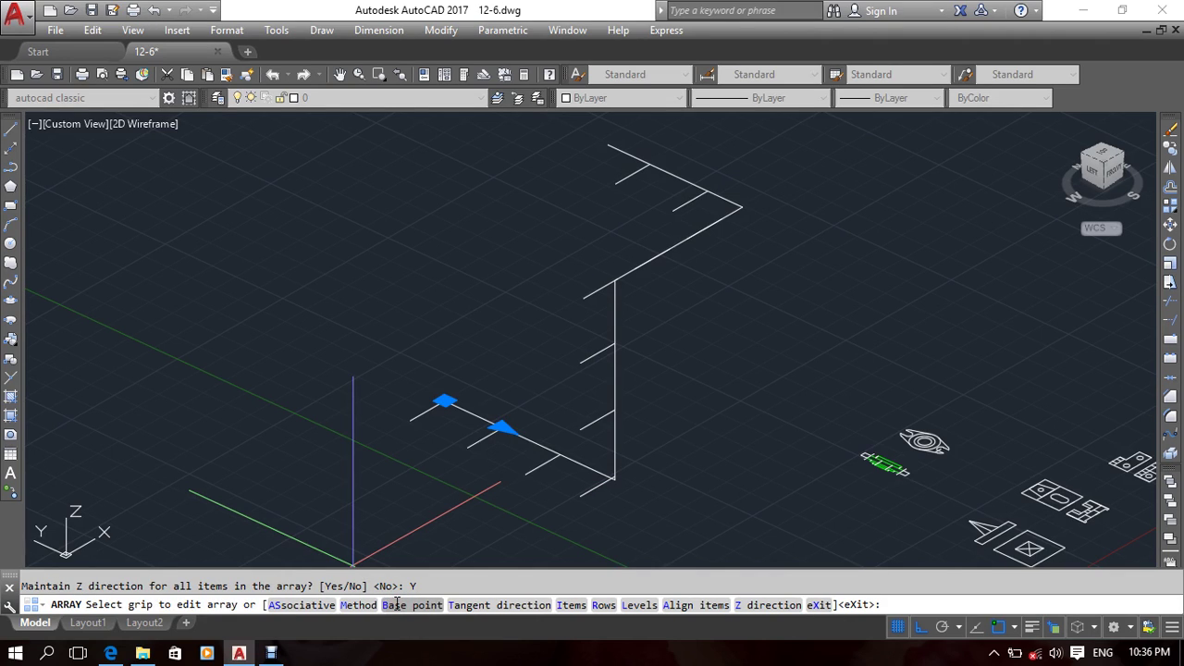
left_click(774, 606)
left_click(398, 604)
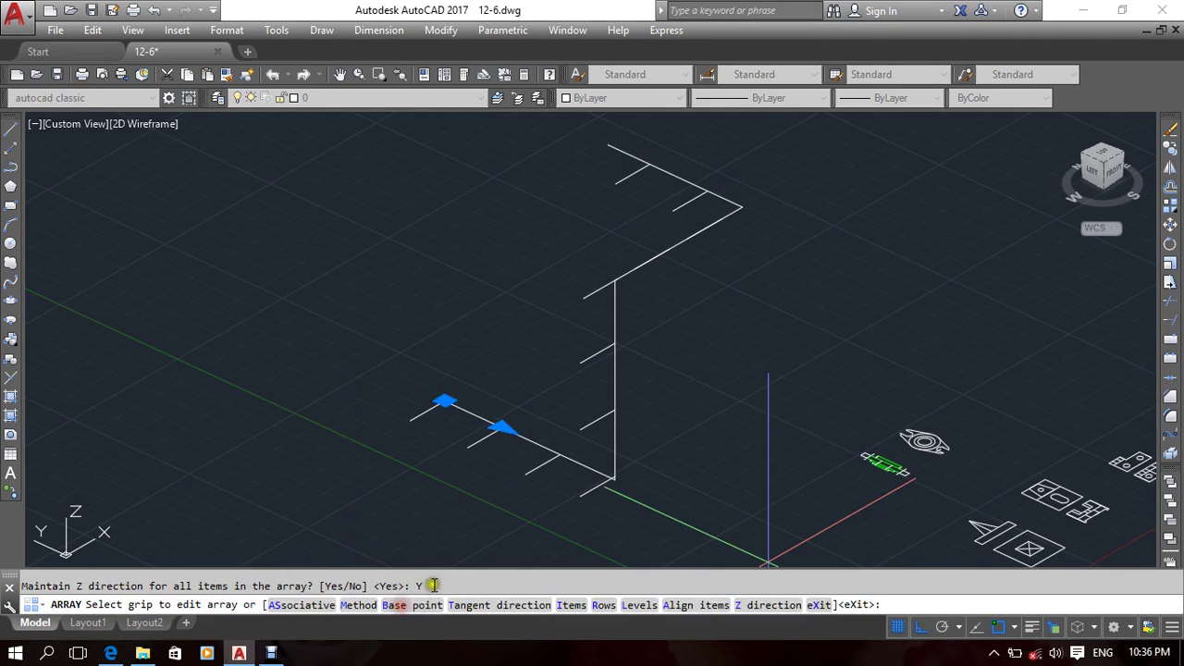
left_click(472, 605)
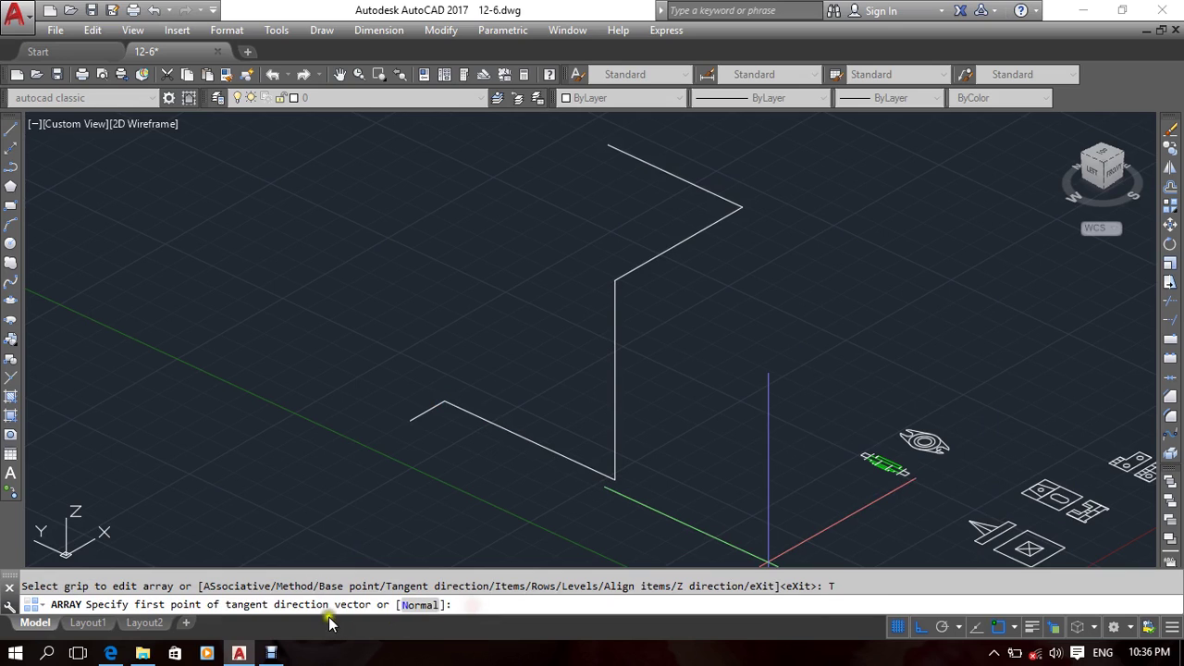
left_click(421, 606)
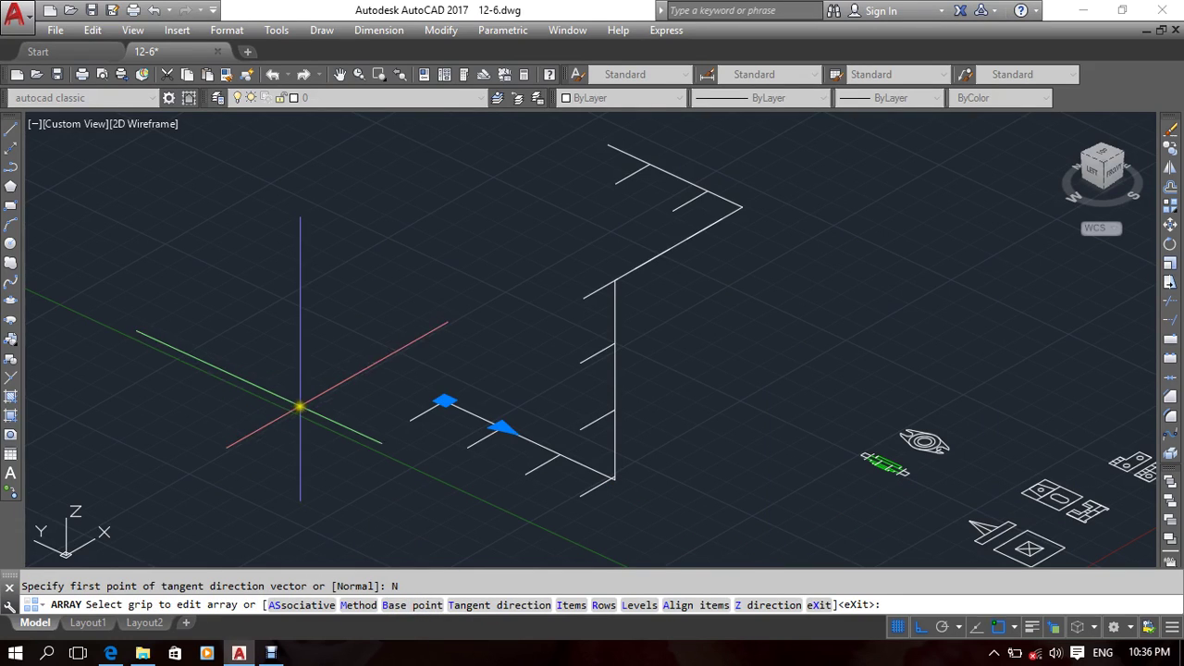
Step: Leave the array command and erase the path array of short lines from the 3D polyline
key("Escape")
left_click(417, 416)
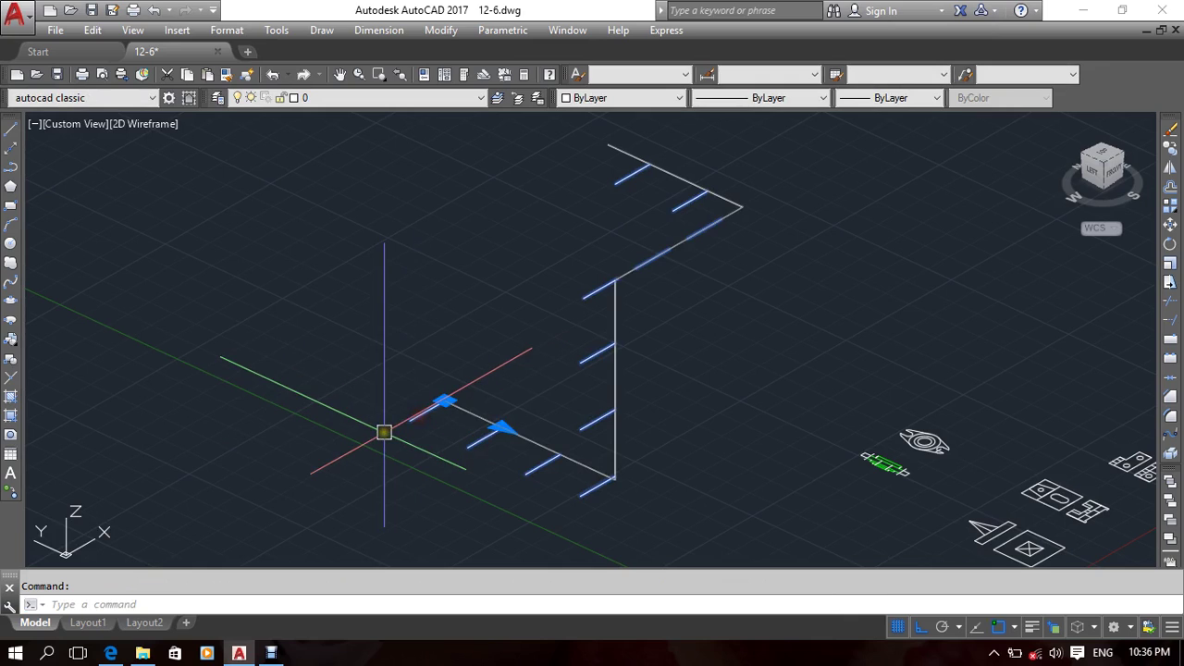
key("Delete")
type("L")
key("Return")
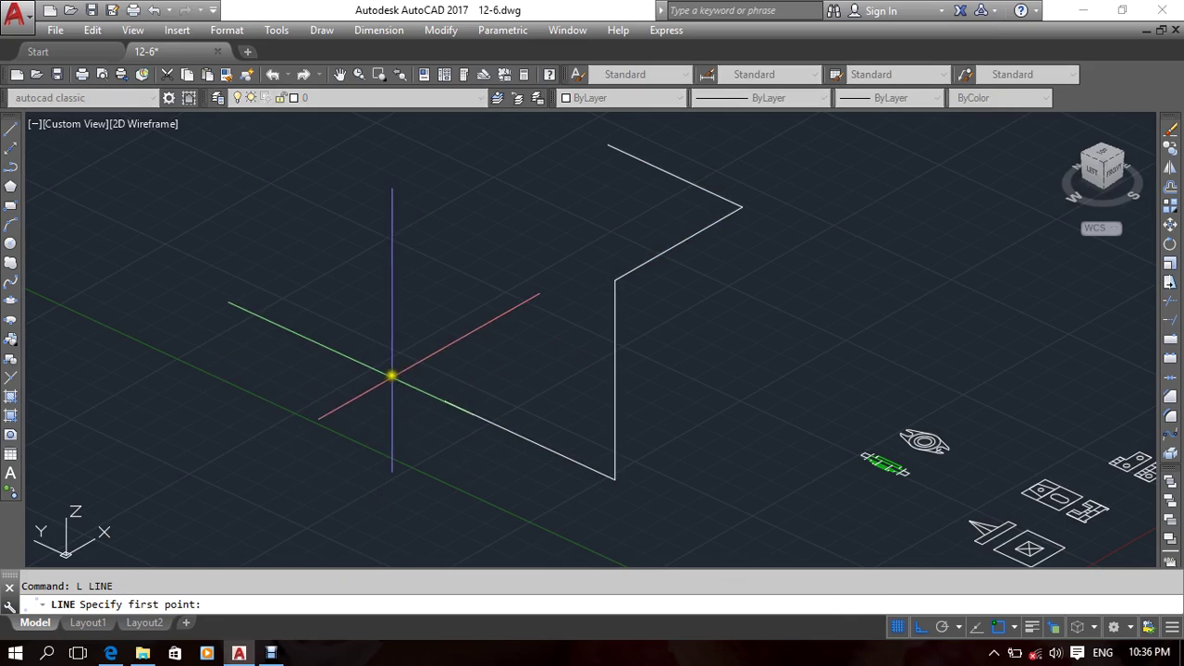
left_click(441, 407)
key("Escape")
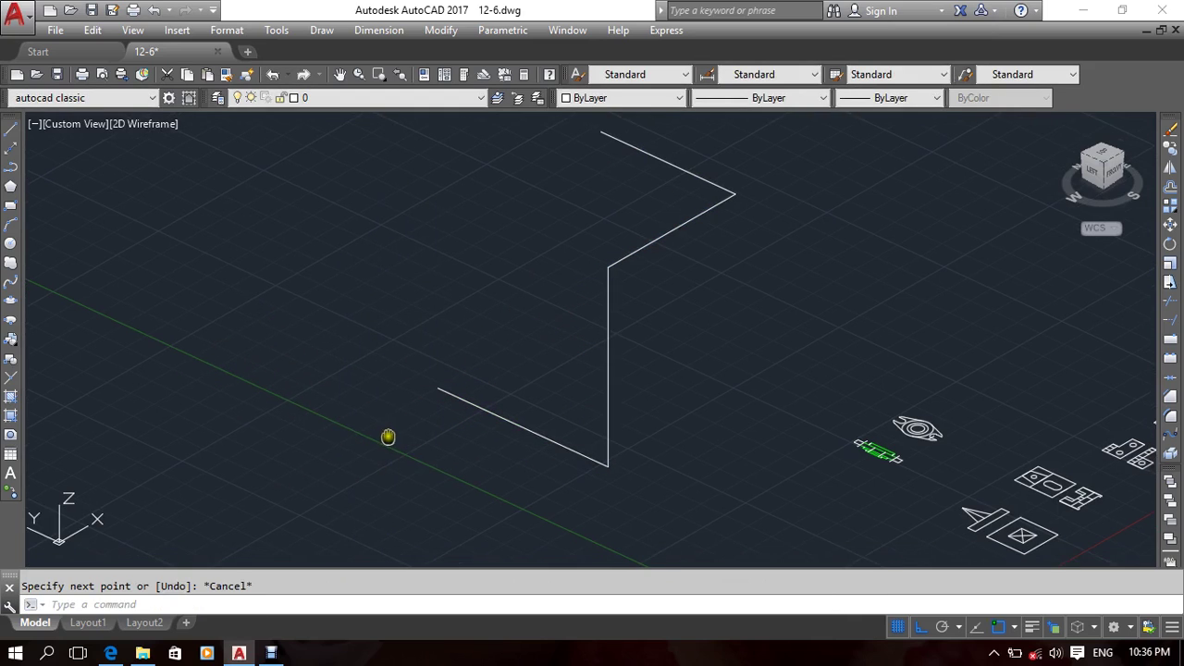
Step: Draw a single-segment polyline along -X from the lower open end of the 3D polyline
type("pl")
key("Return")
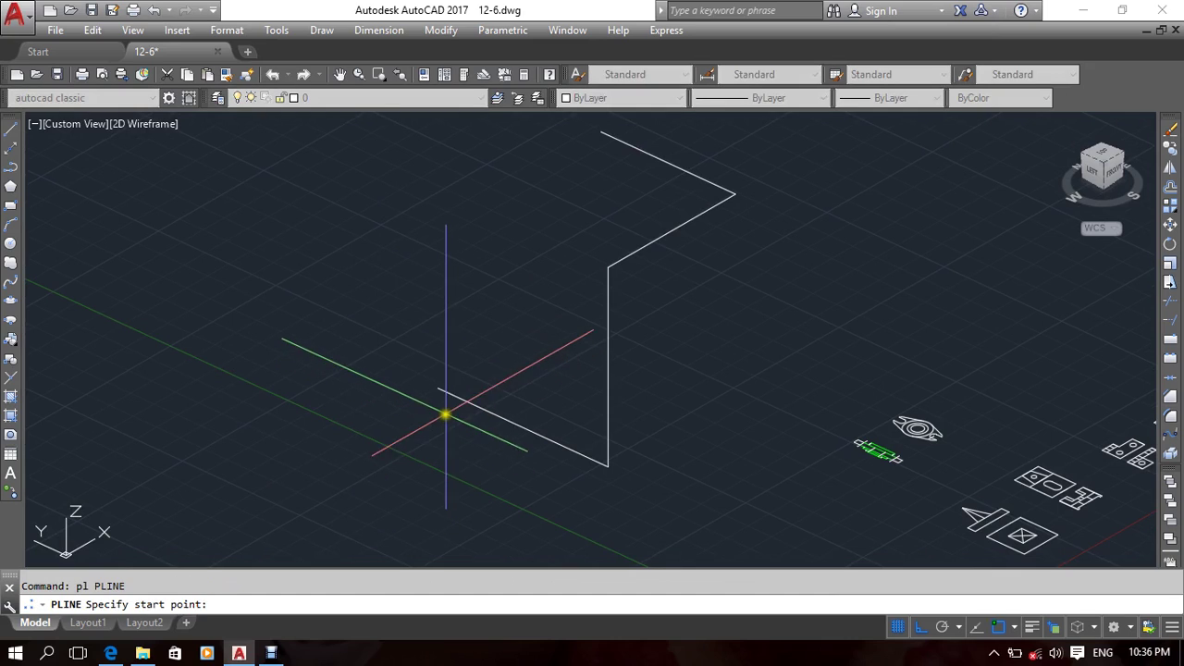
left_click(439, 389)
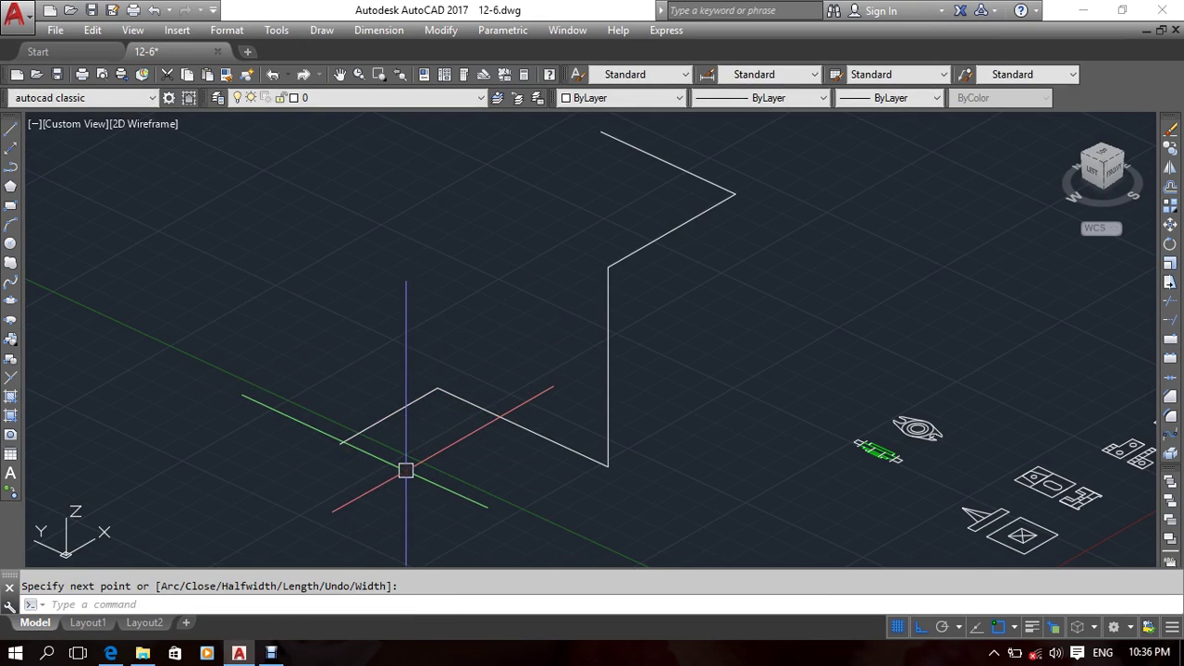
key("Return")
Step: Join the new segment with the 3D polyline and select the result to check that it is one object
type("j")
key("Return")
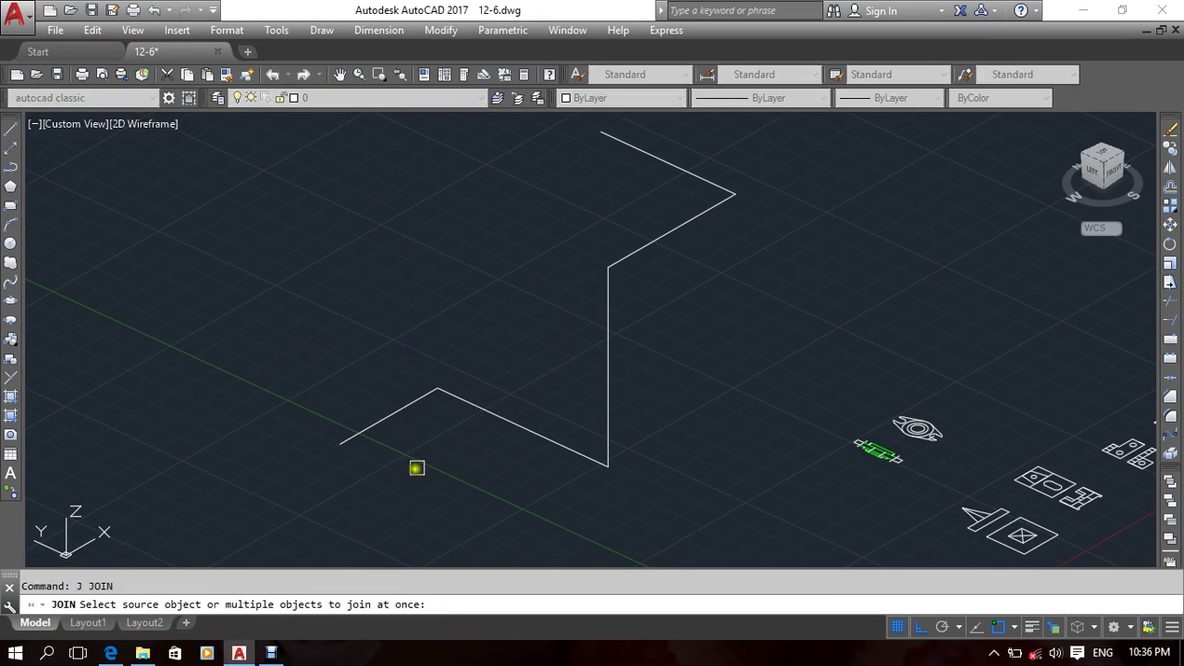
left_click(476, 383)
left_click(396, 431)
key("Return")
left_click(381, 416)
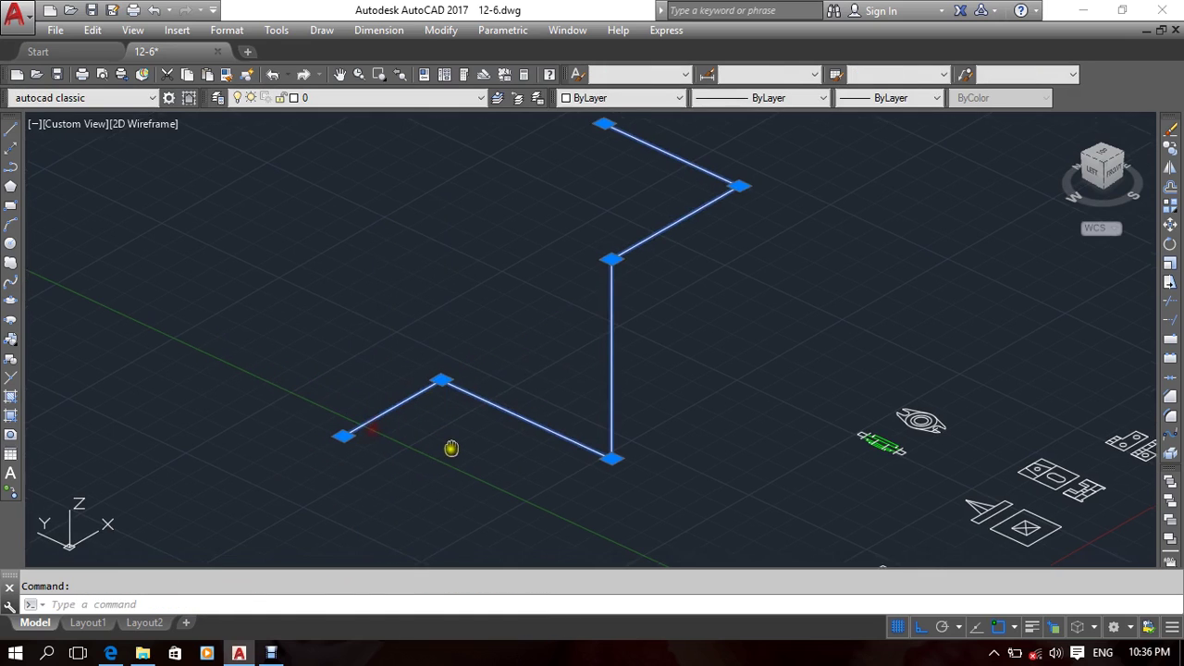
key("Escape")
Step: Draw a short line along +Y from the lower open end of the joined polyline
type("l")
key("Return")
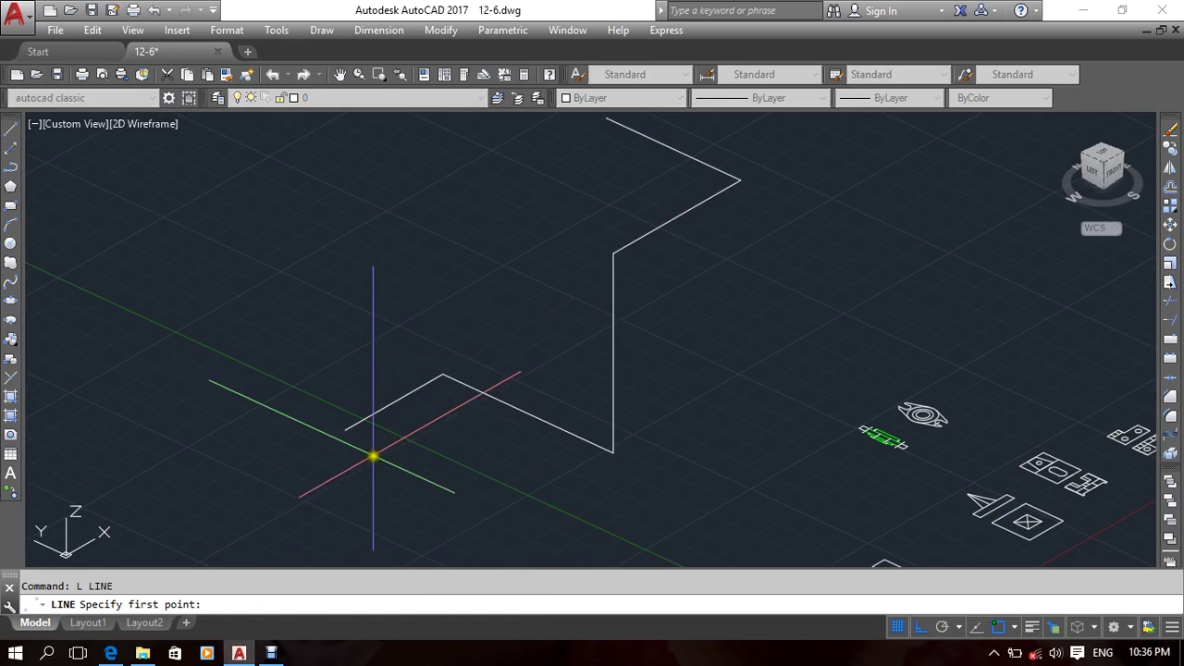
left_click(347, 429)
left_click(297, 409)
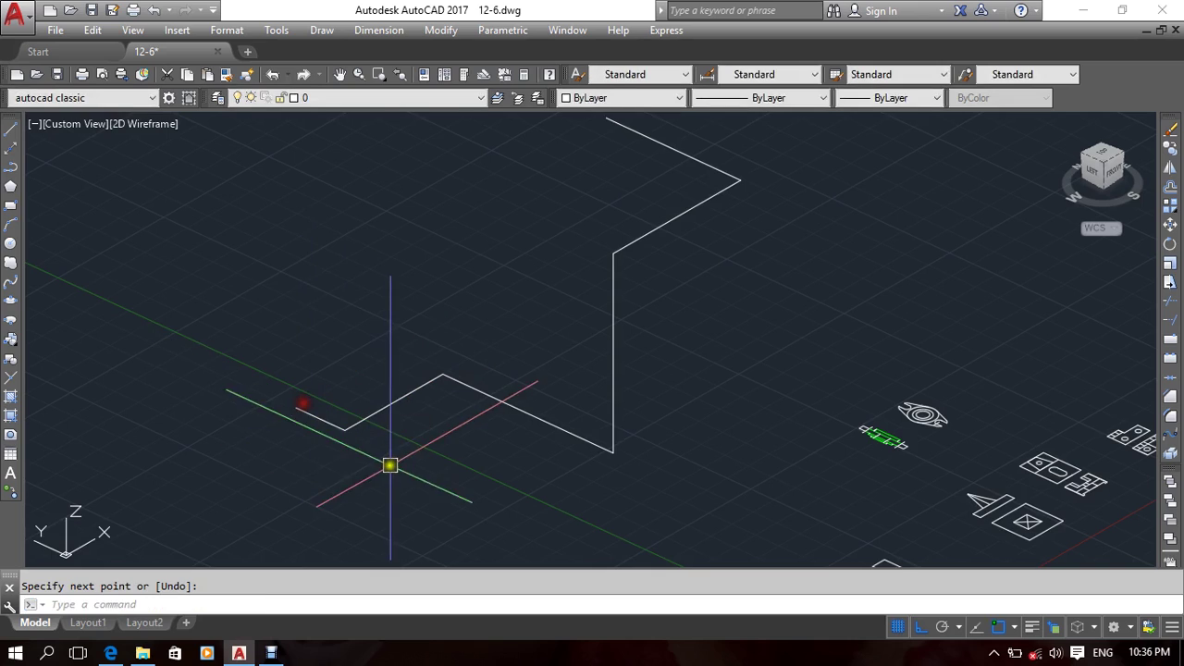
Step: Create a path array of the short Y-direction line along the joined 3D polyline
middle_click_drag(392, 465, 404, 469)
type("ar")
key("Return")
left_click(320, 418)
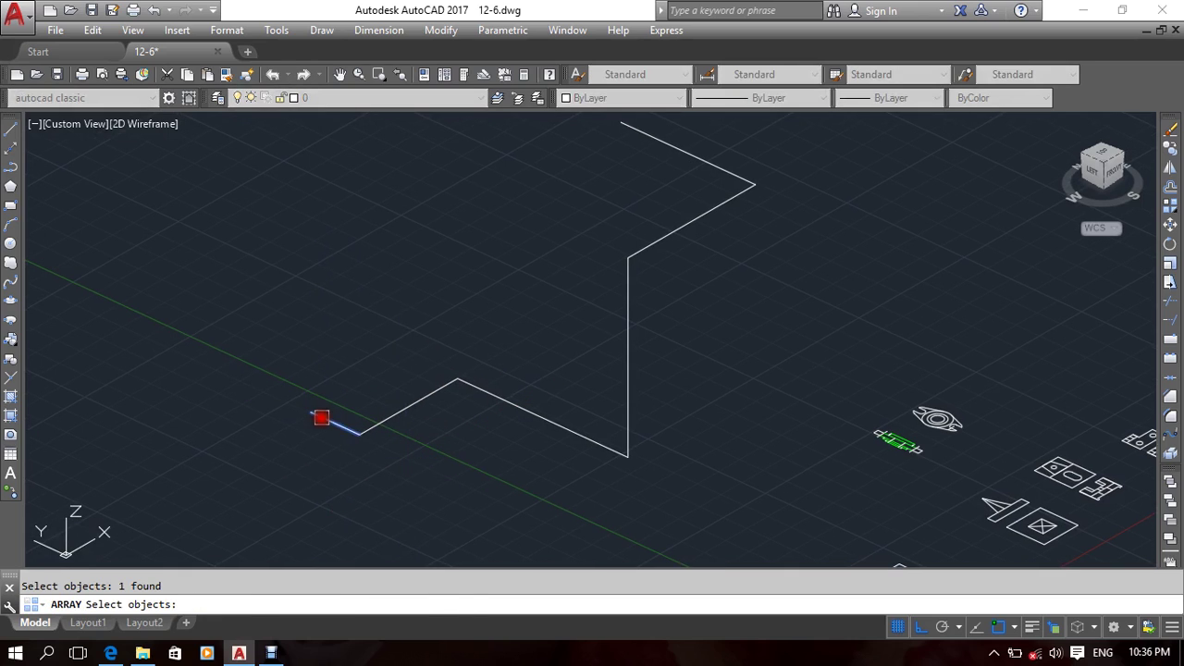
key("Return")
left_click(380, 604)
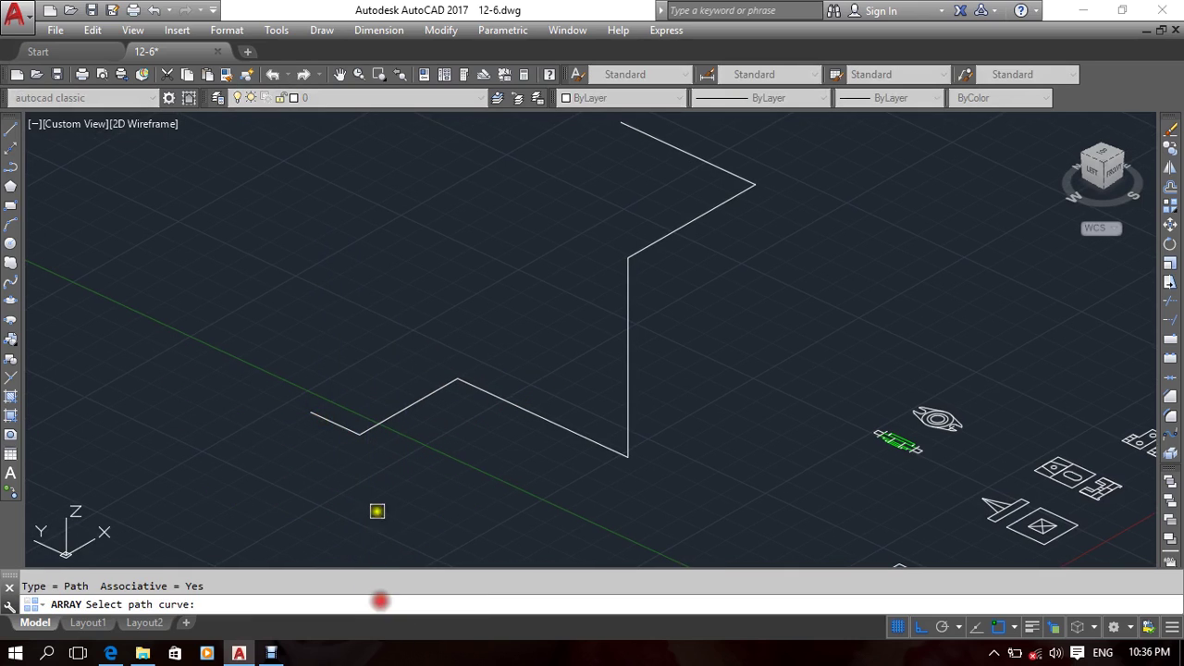
left_click(391, 414)
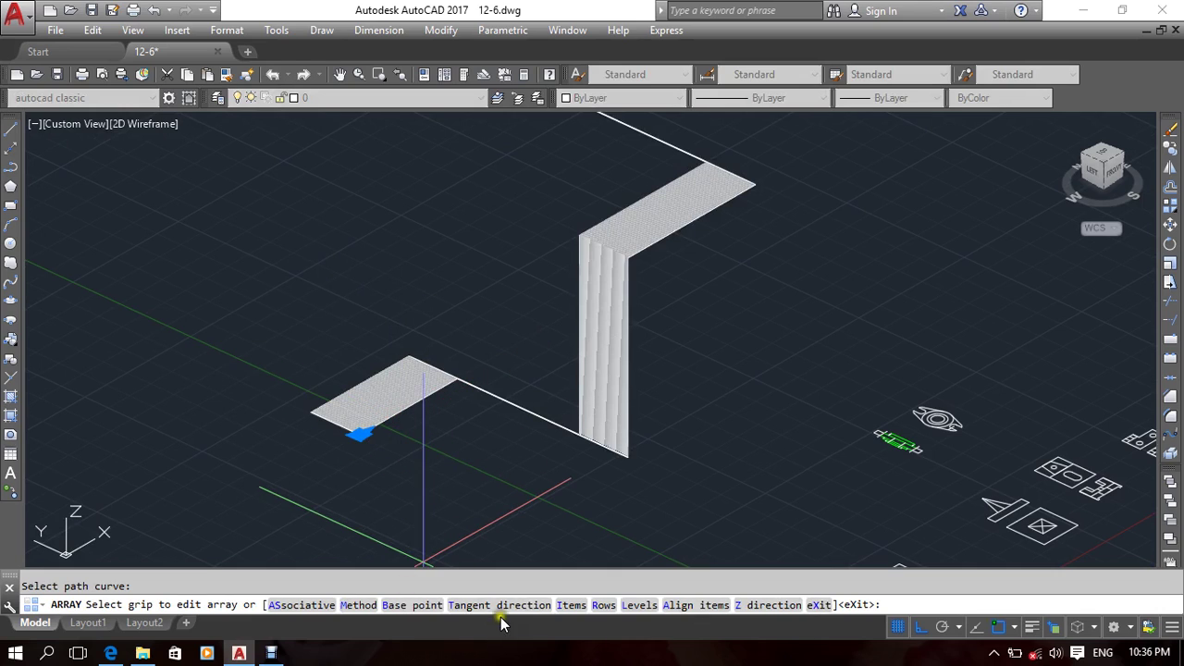
Step: Set the path array's method to Divide with 20 items along the path
left_click(358, 605)
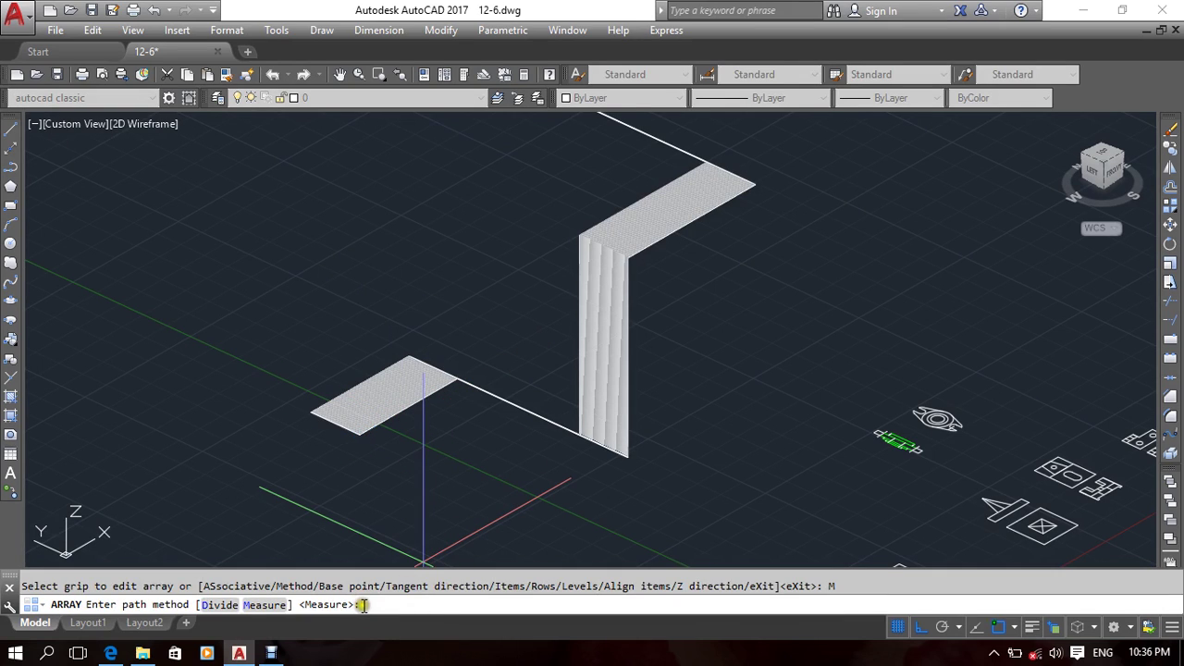
left_click(225, 605)
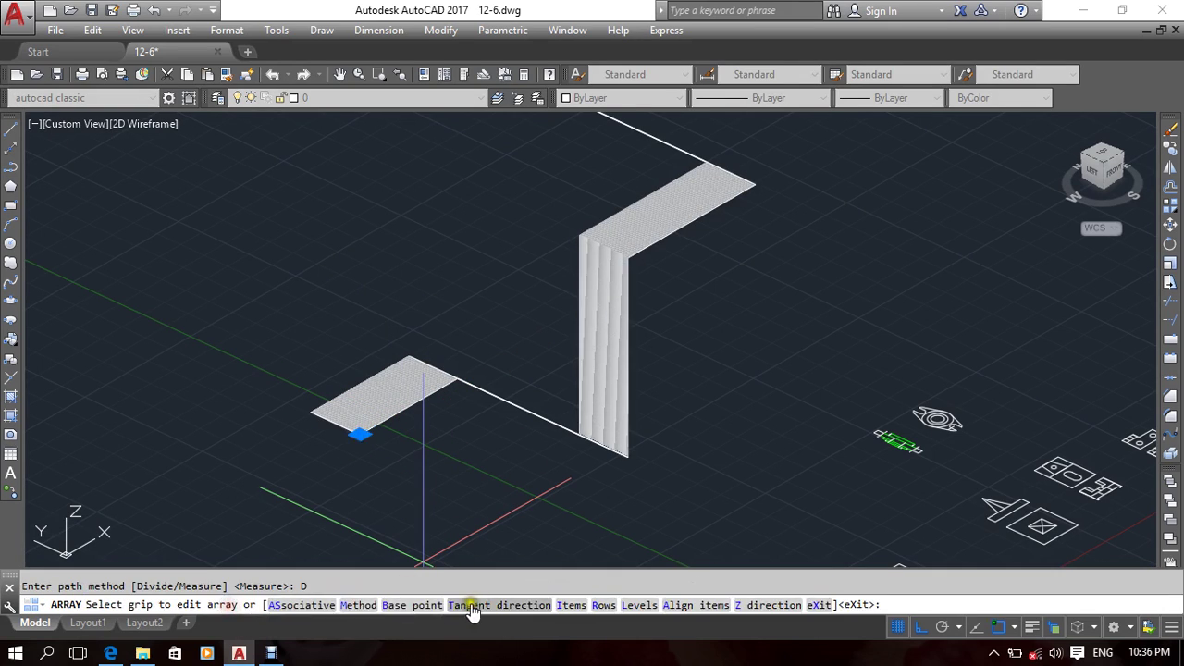
left_click(562, 606)
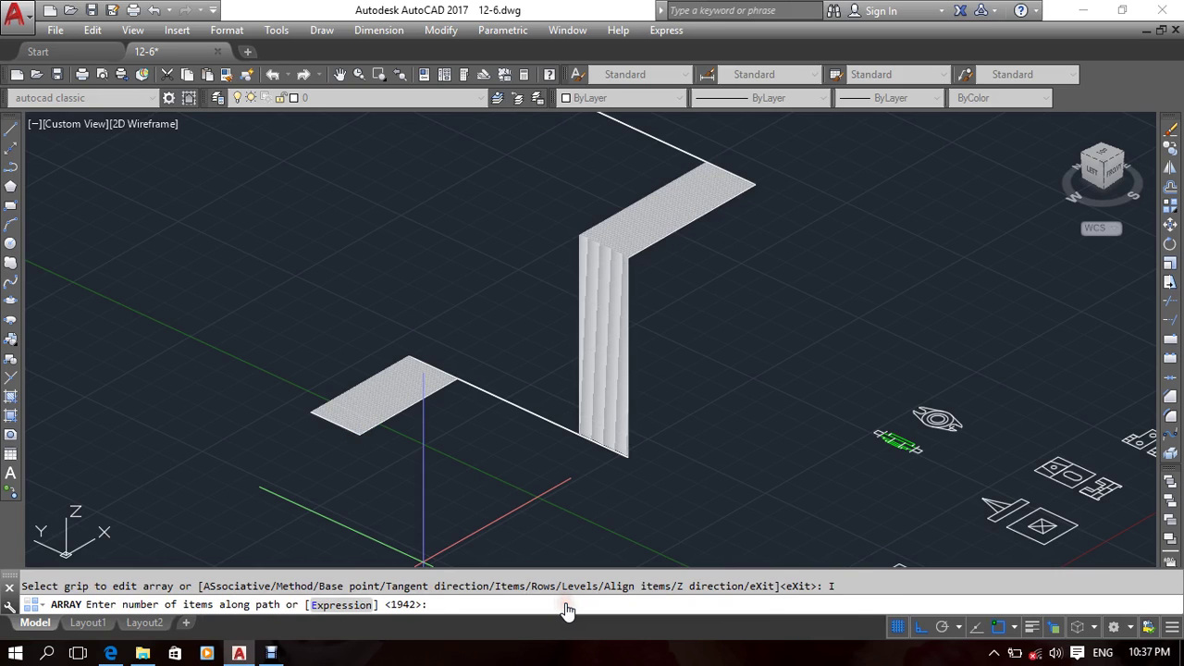
type("2")
type("0")
key("Return")
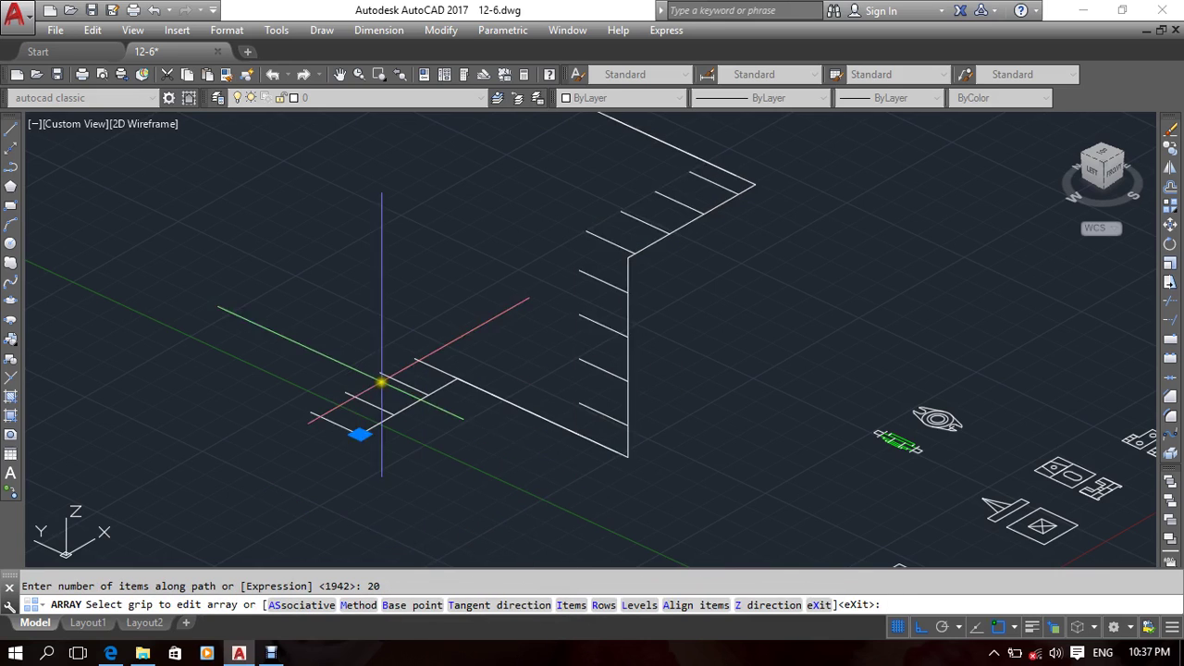
middle_click_drag(378, 383, 387, 352)
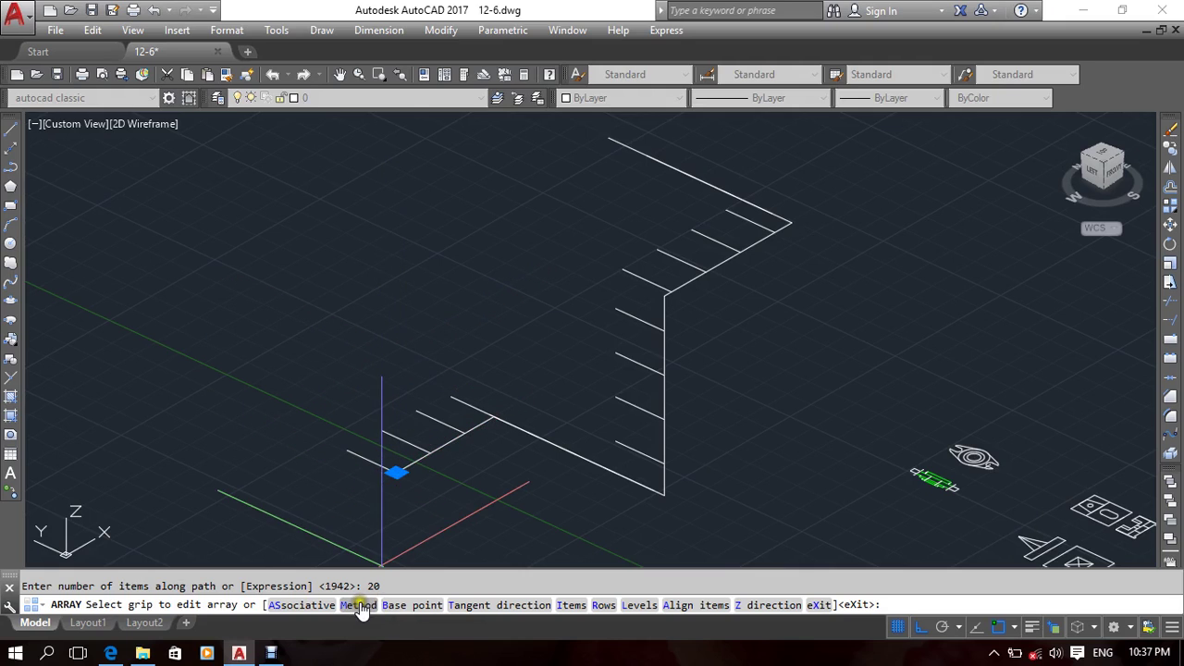
Step: Set the tangent direction of the 20-item path array to Normal
left_click(467, 604)
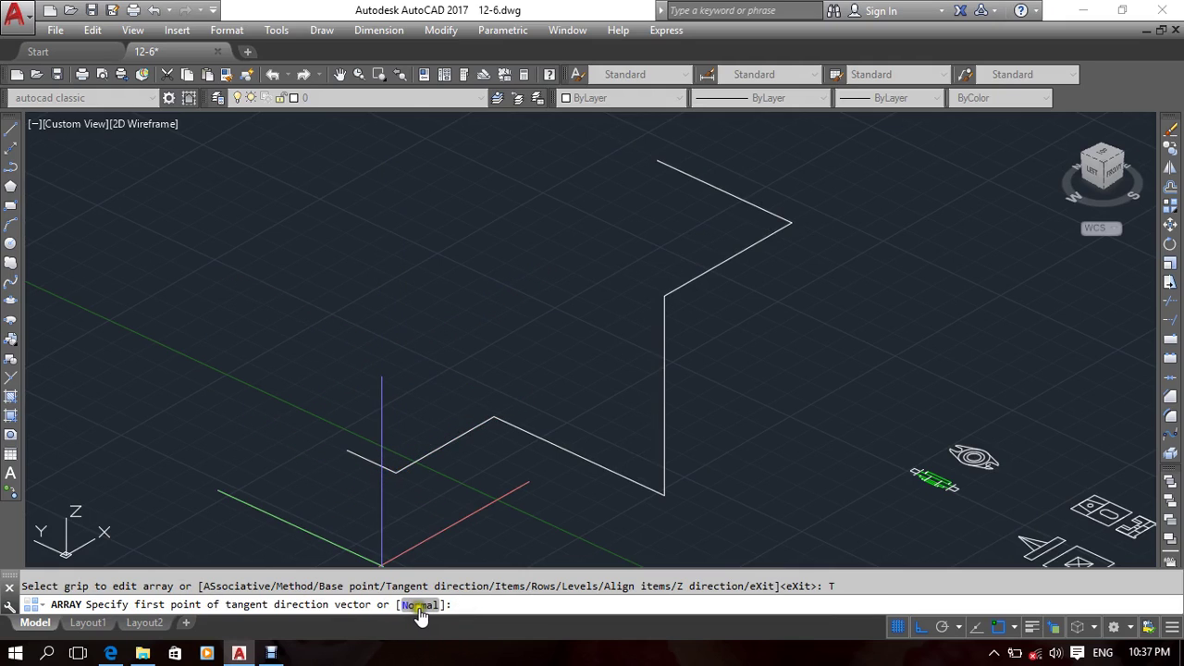
left_click(420, 605)
middle_click_drag(293, 255, 299, 284)
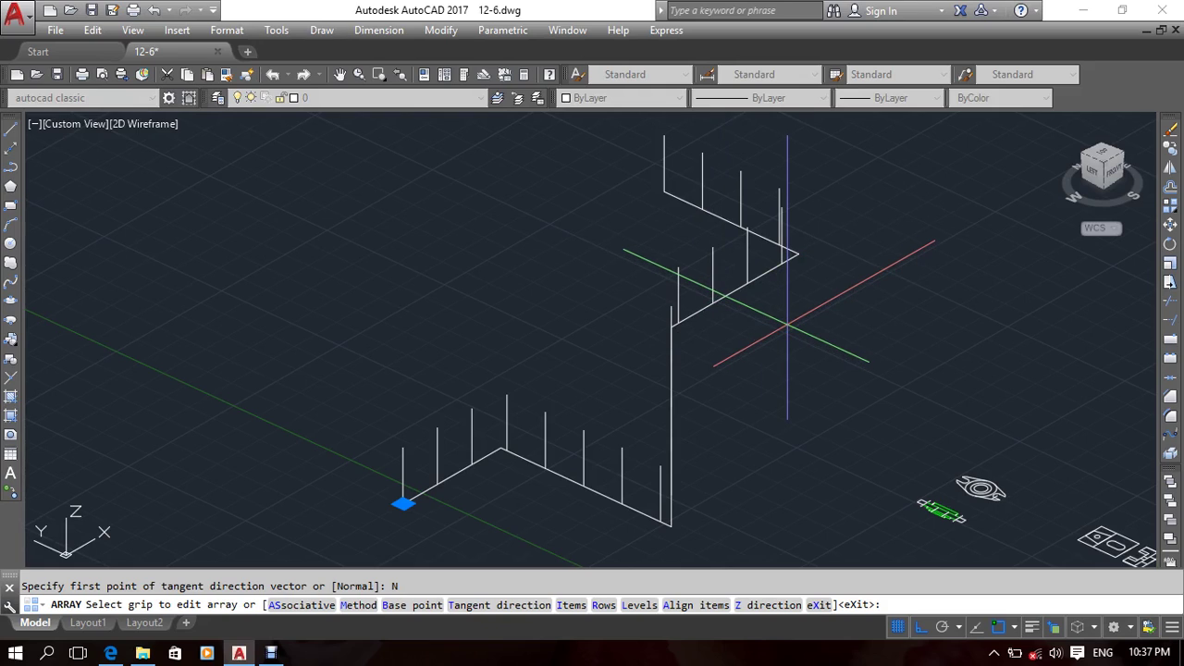
Step: Set the path array's Maintain Z direction option to No and align the arrayed items to the path
left_click(778, 607)
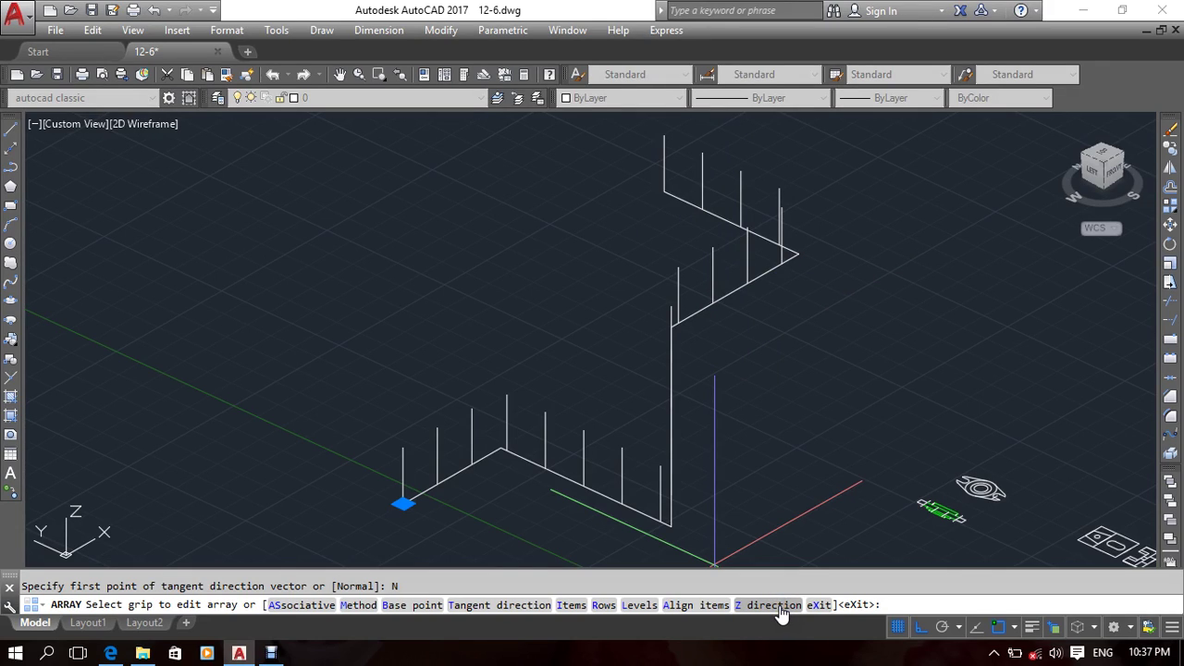
left_click(772, 607)
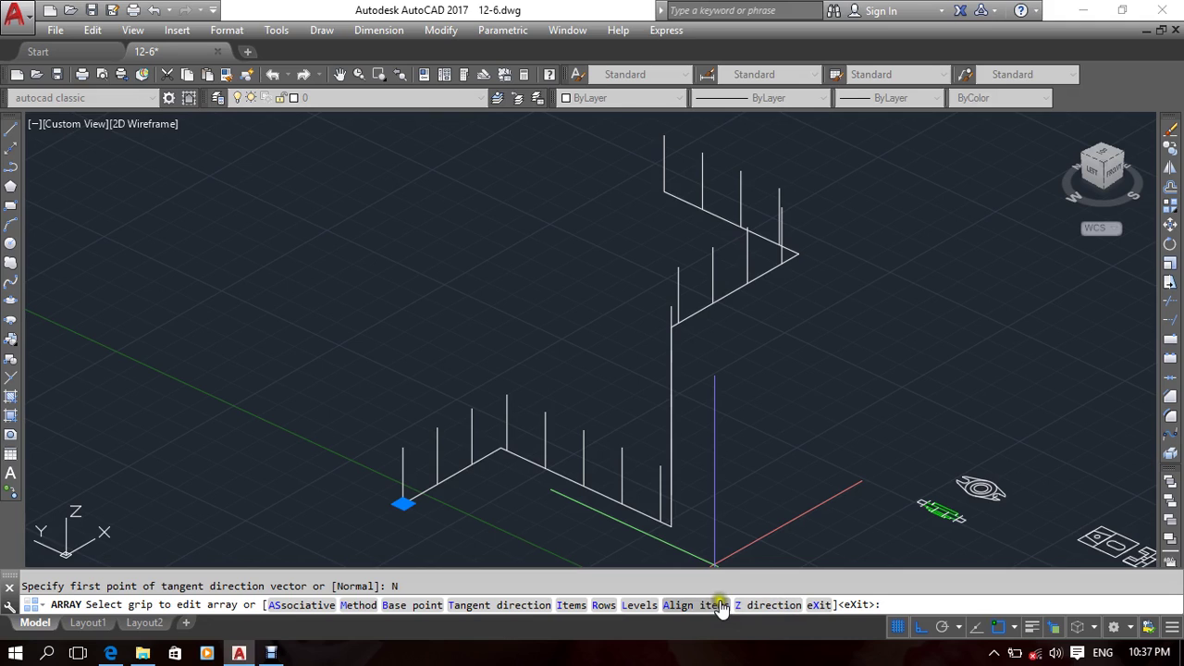
left_click(782, 607)
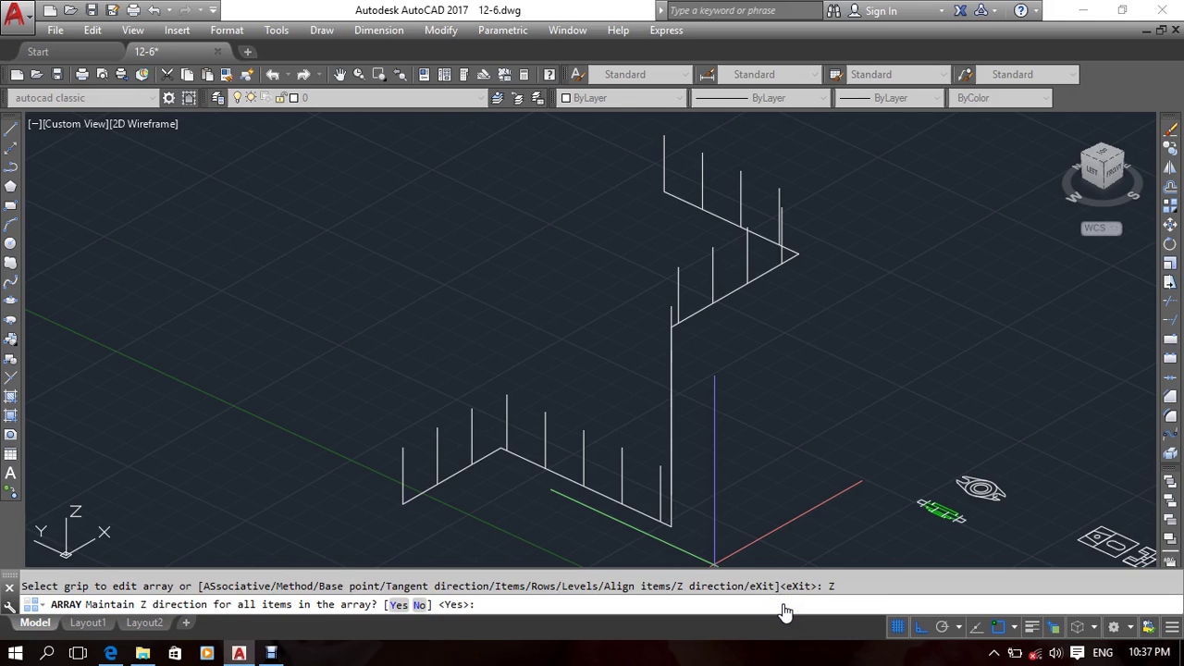
left_click(422, 605)
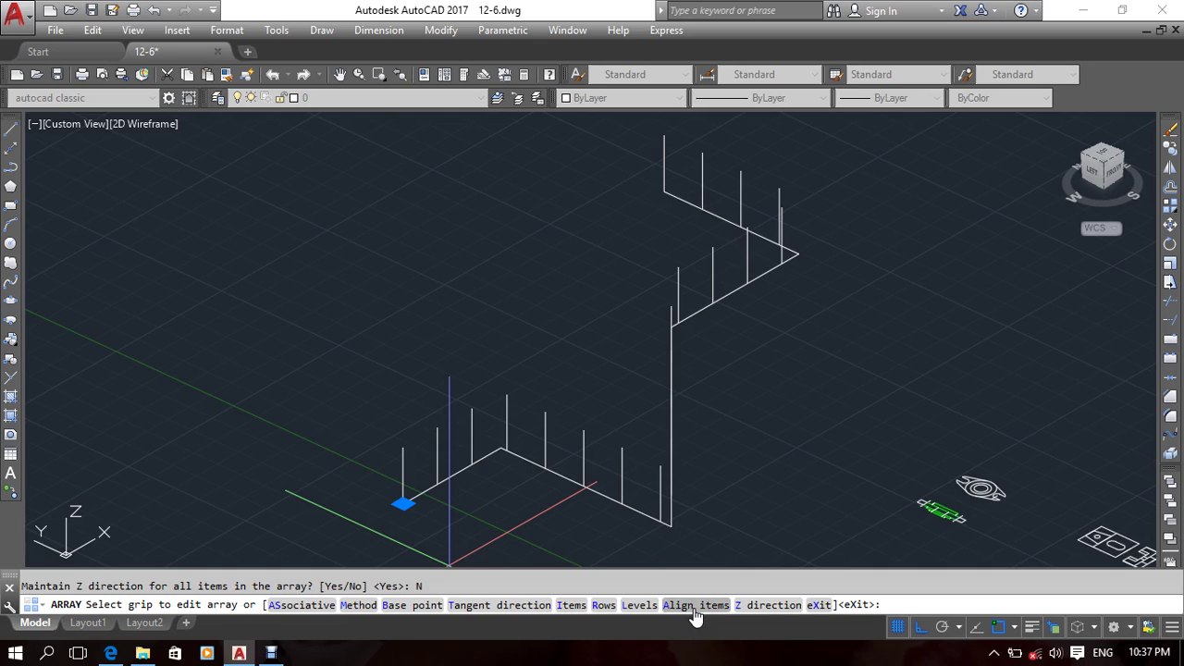
left_click(694, 610)
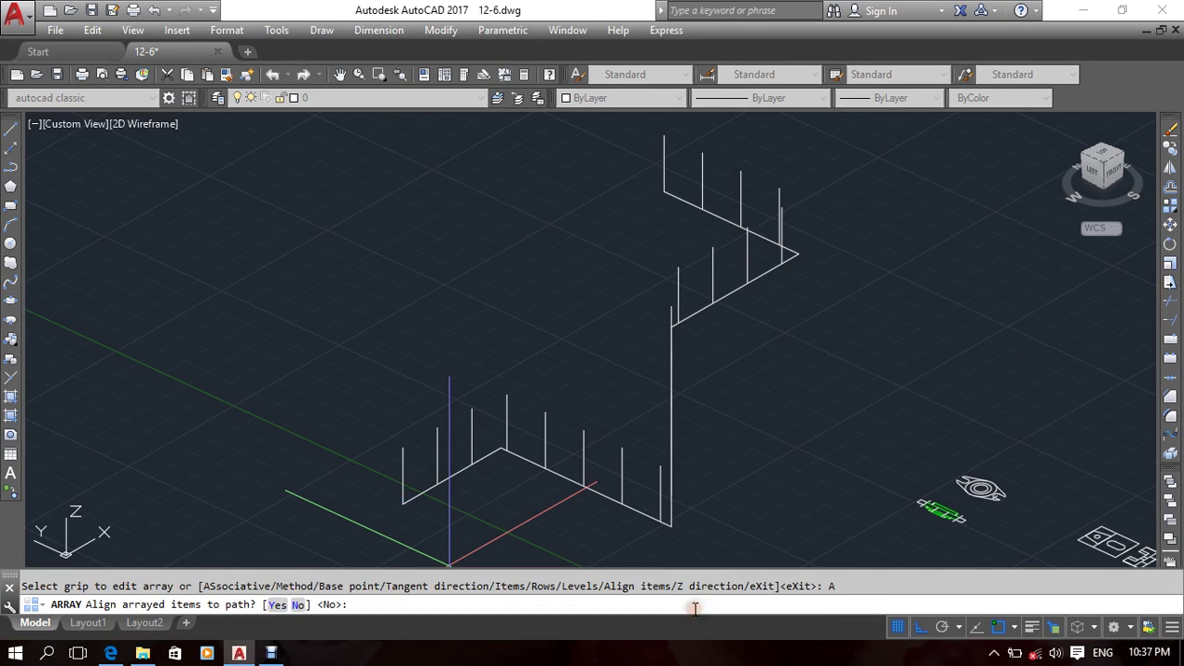
left_click(278, 604)
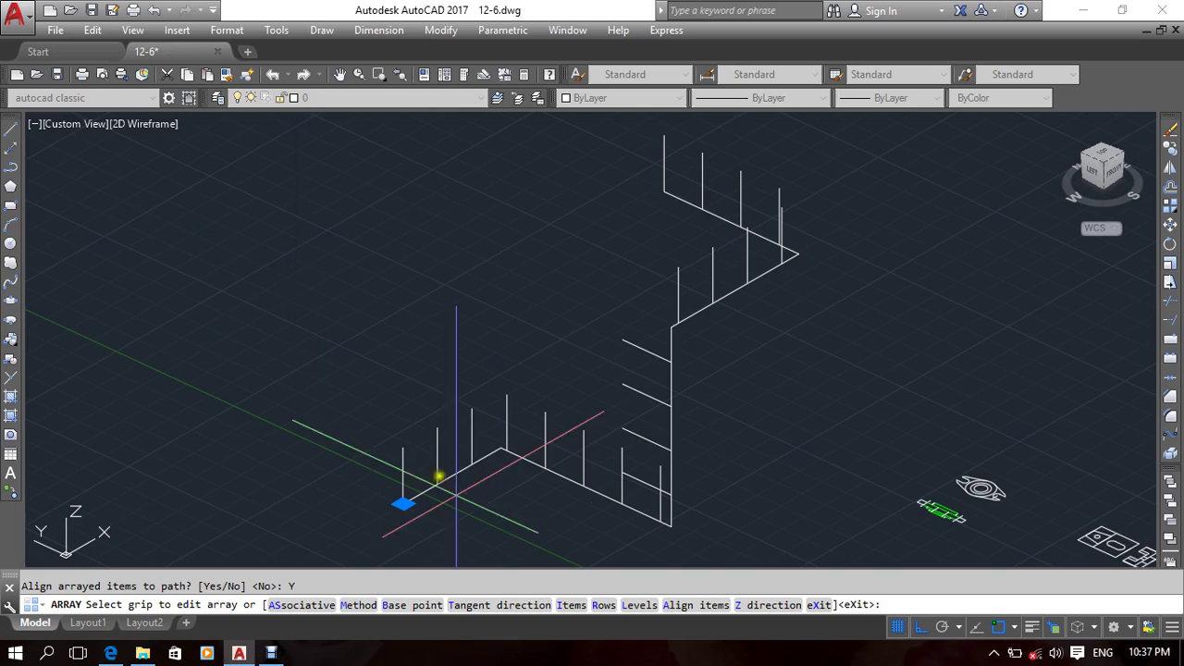
Step: Turn item alignment to the path off for the array and turn it back on
left_click(694, 605)
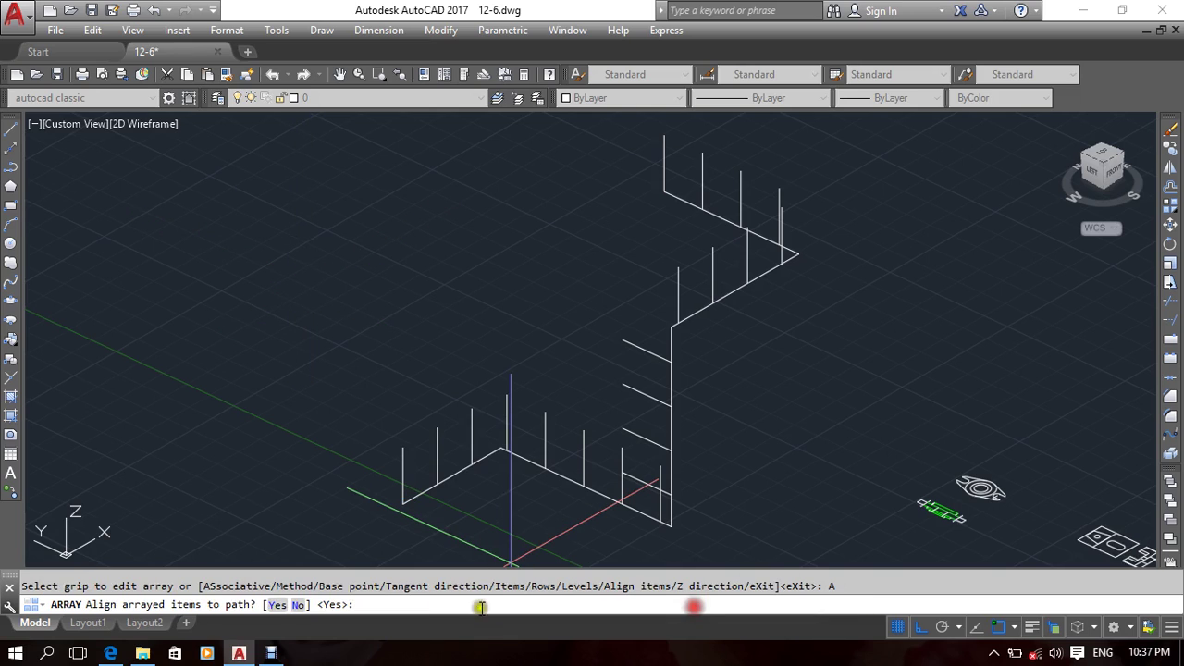
left_click(299, 605)
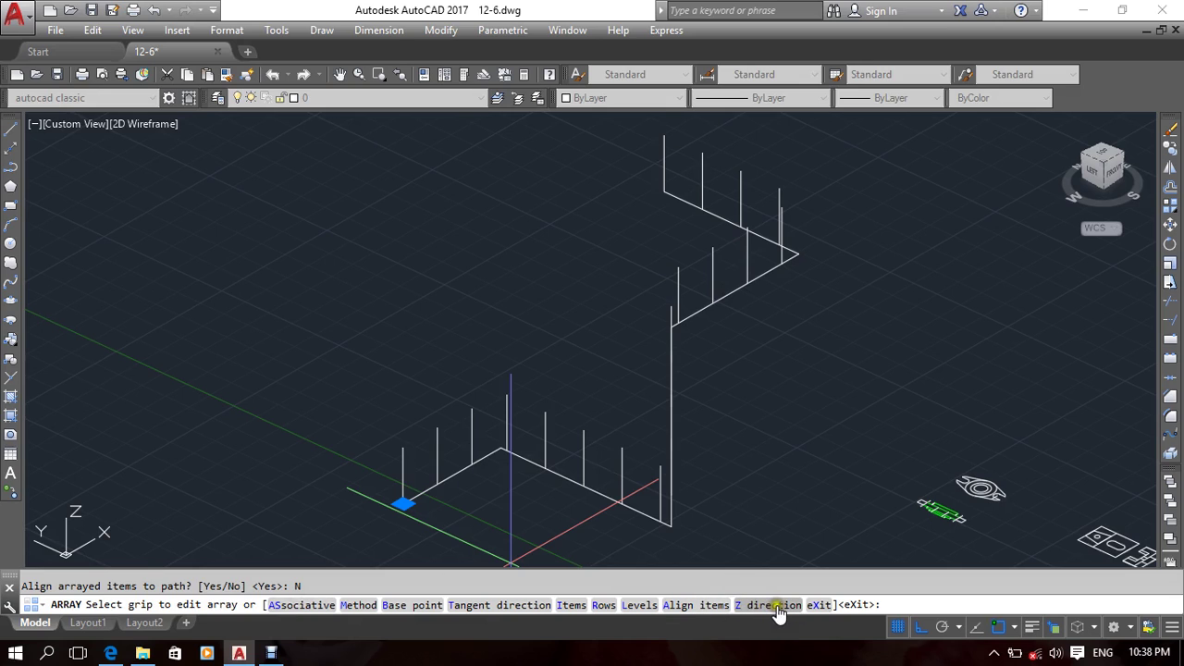
left_click(698, 605)
left_click(277, 605)
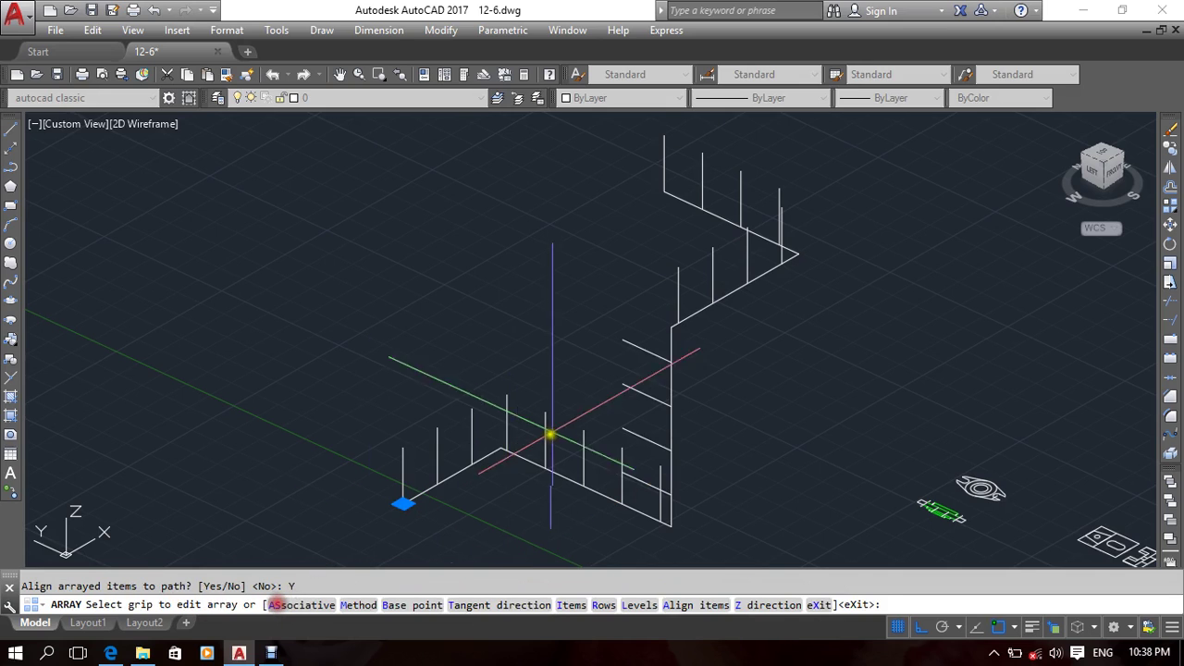
Step: Switch the array's Maintain Z direction option to Yes and back to No, and end the array command
left_click(773, 605)
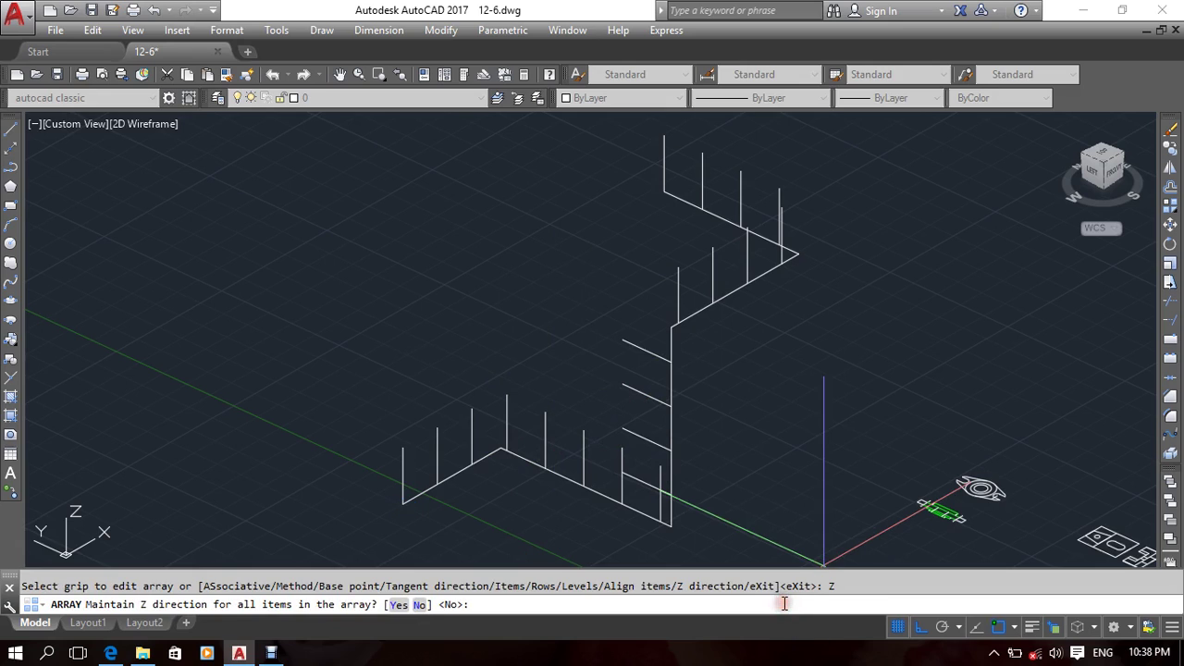
left_click(398, 605)
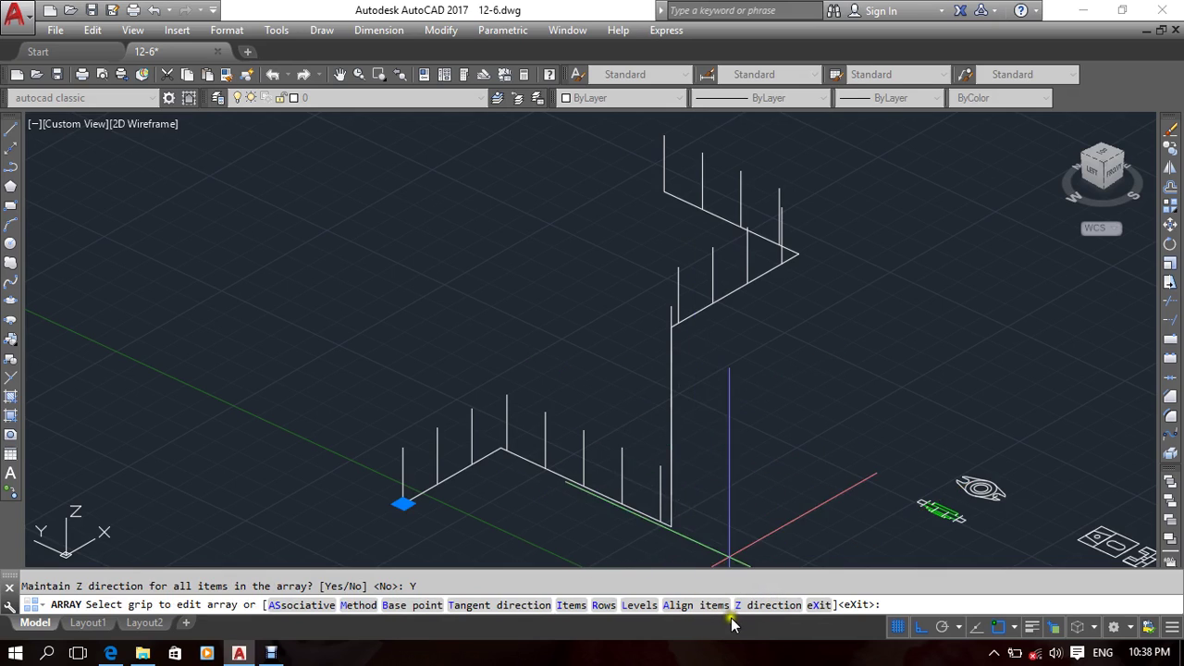
left_click(766, 604)
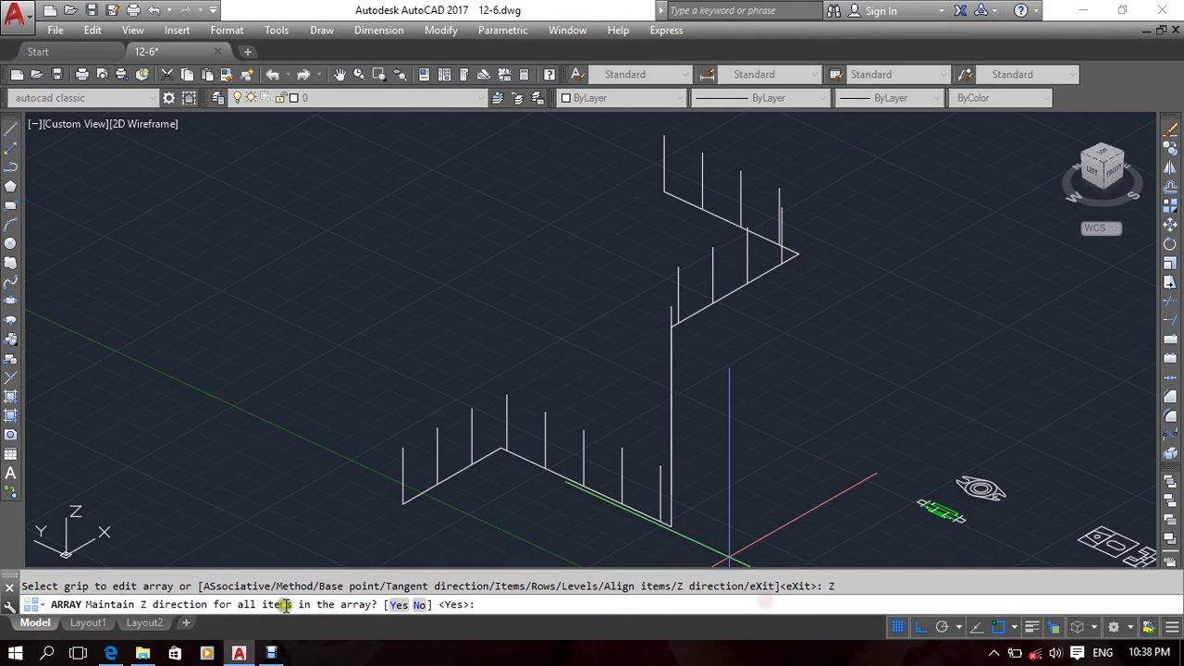
left_click(419, 605)
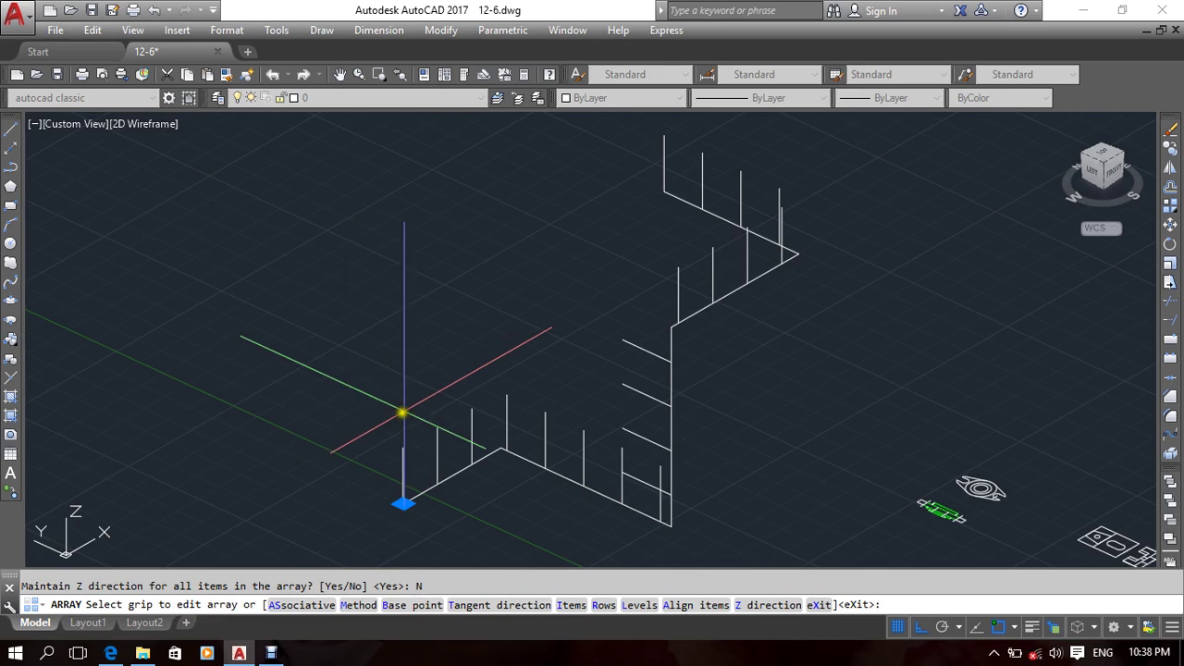
scroll(449, 346, "down", 4)
scroll(442, 349, "up", 2)
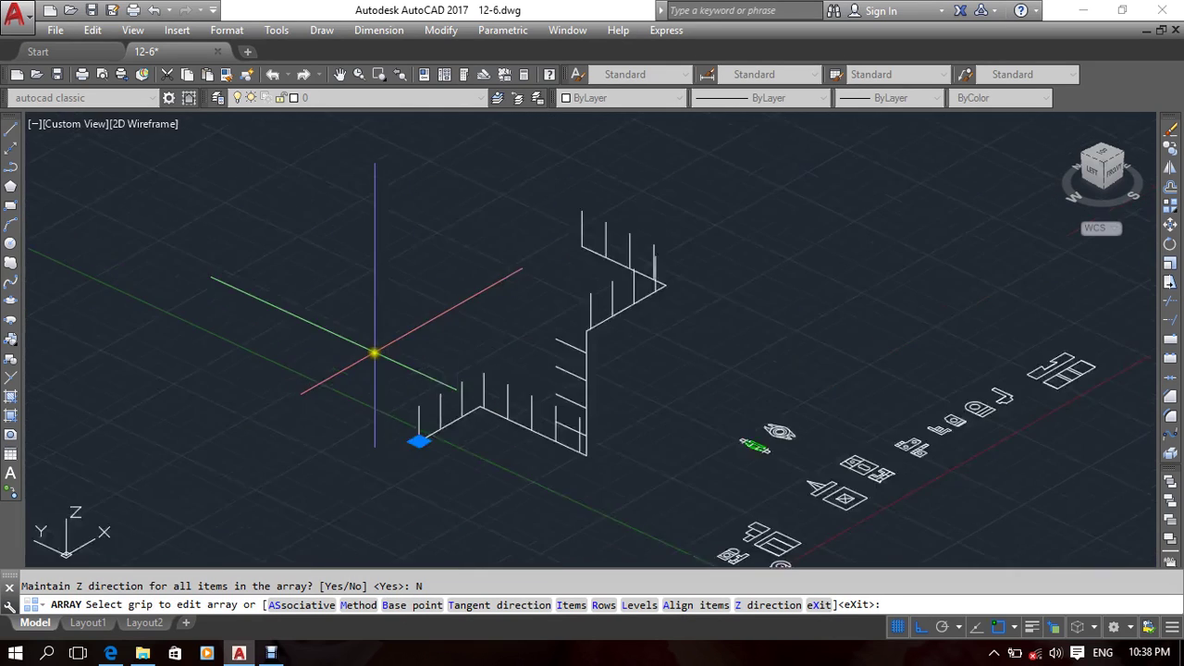
key("Escape")
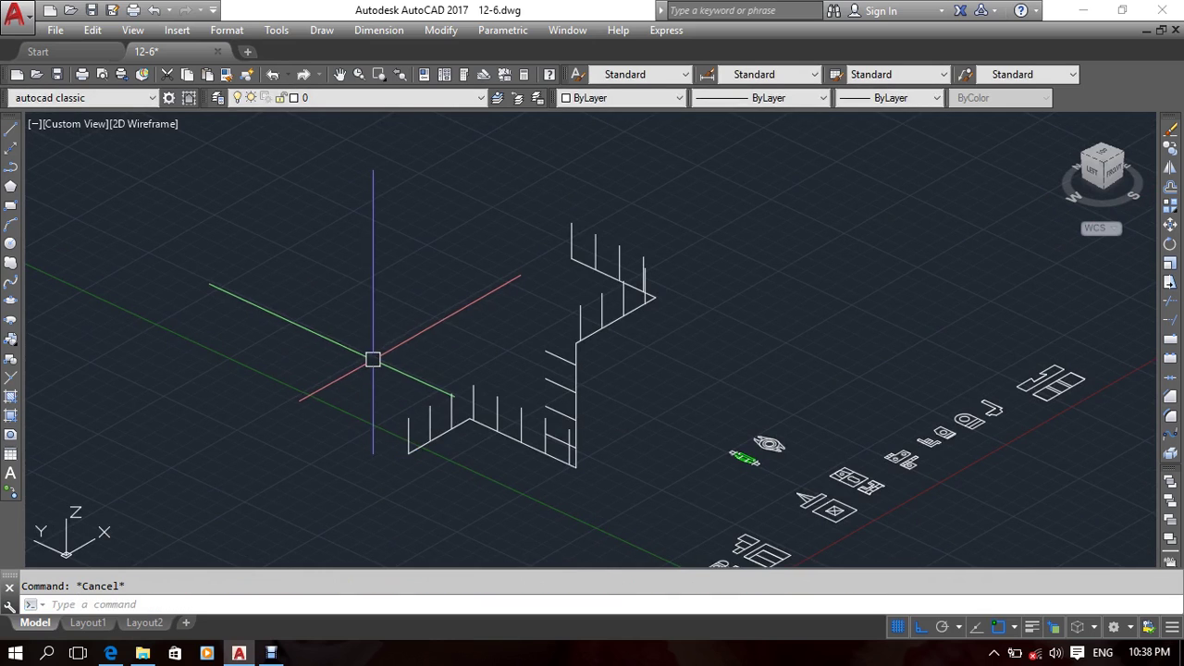
Step: Erase the path array of short lines together with its 3D polyline path
middle_click_drag(497, 354, 518, 367)
left_click(676, 244)
left_click(445, 433)
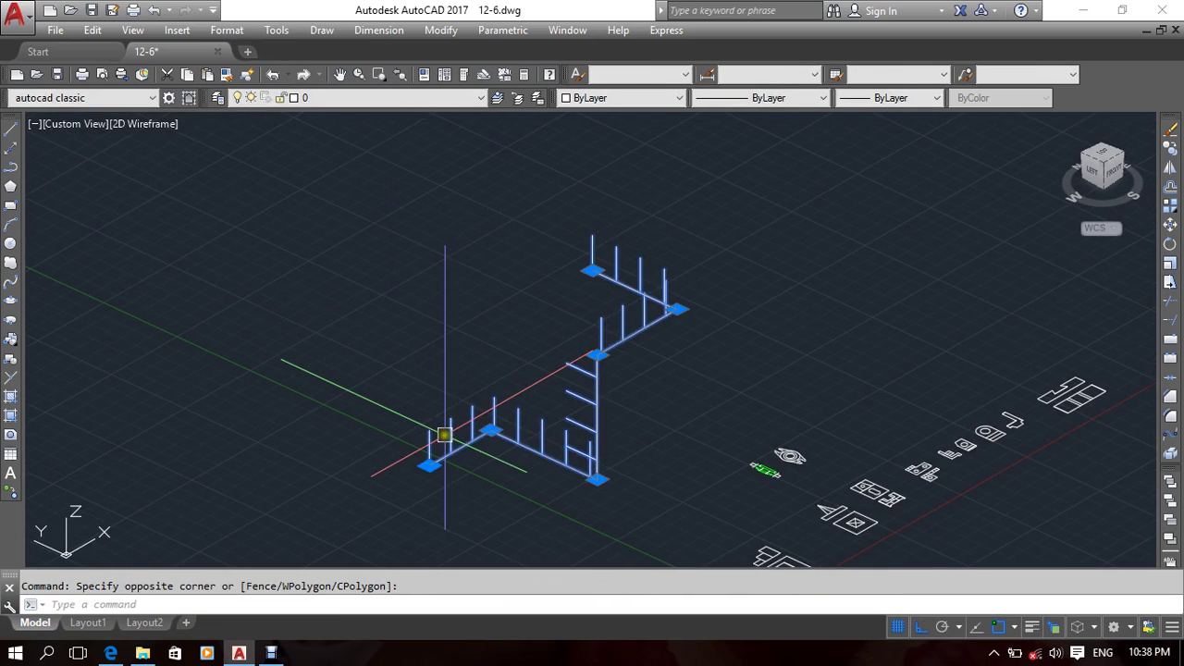
key("Delete")
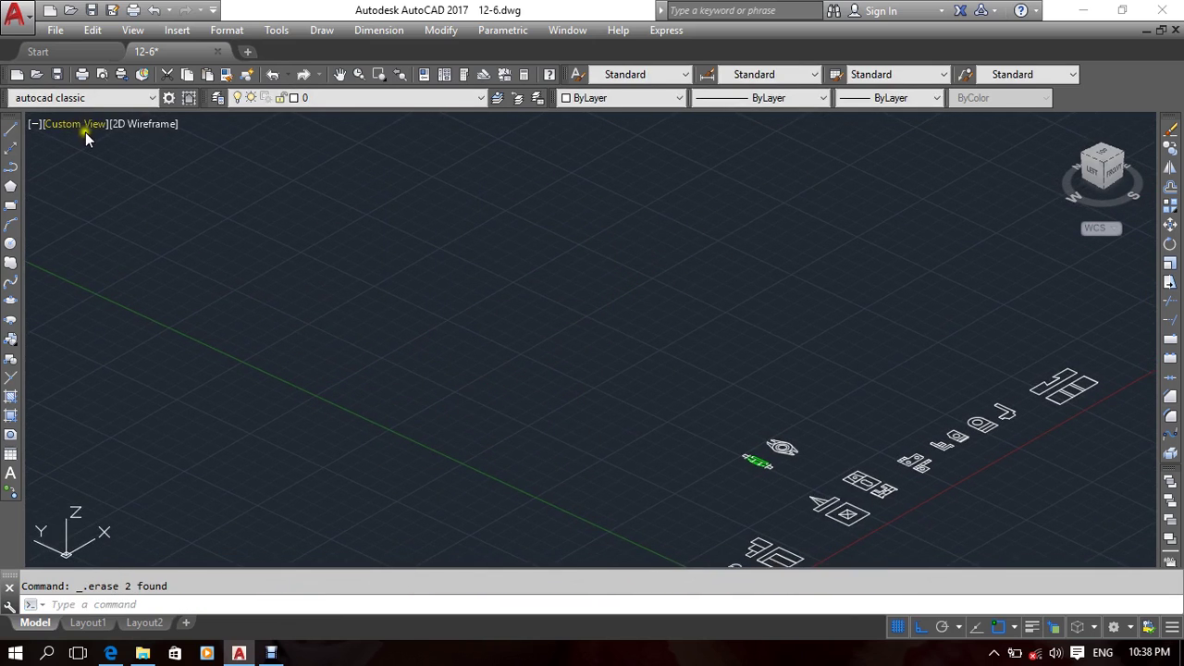
Step: Switch the viewport from the custom 3D view to the Top view to show the 2D part drawings
left_click(85, 124)
left_click(107, 165)
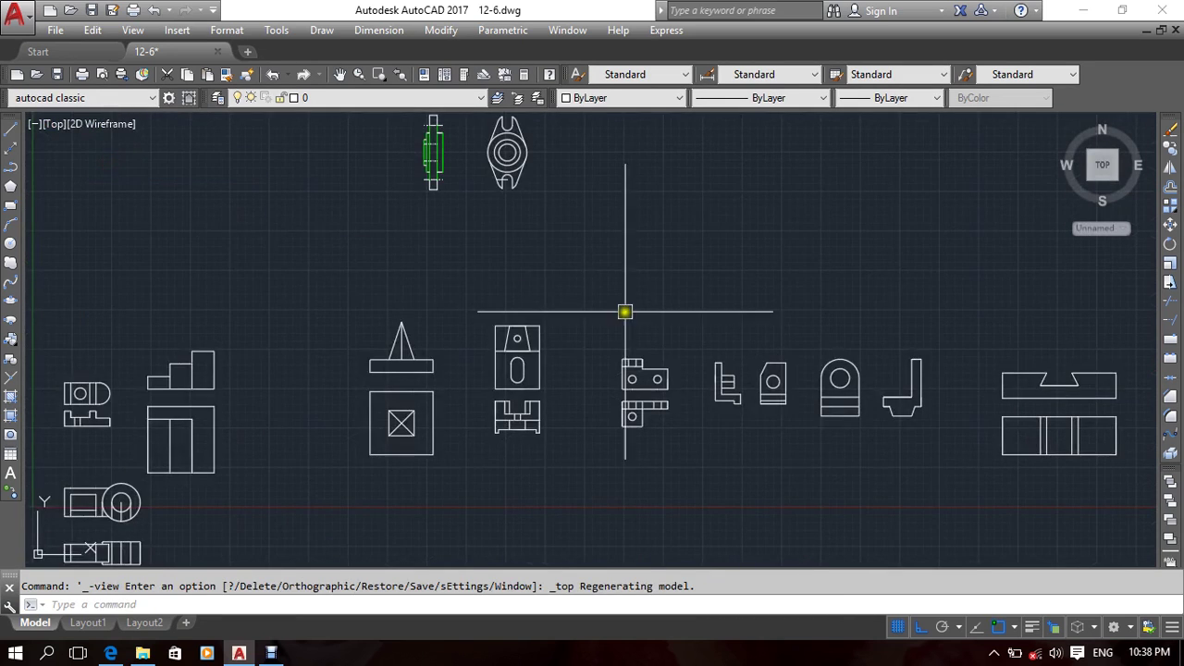
scroll(685, 347, "down", 4)
middle_click_drag(771, 370, 641, 350)
scroll(566, 344, "up", 6)
middle_click_drag(294, 207, 443, 432)
middle_click_drag(329, 288, 408, 344)
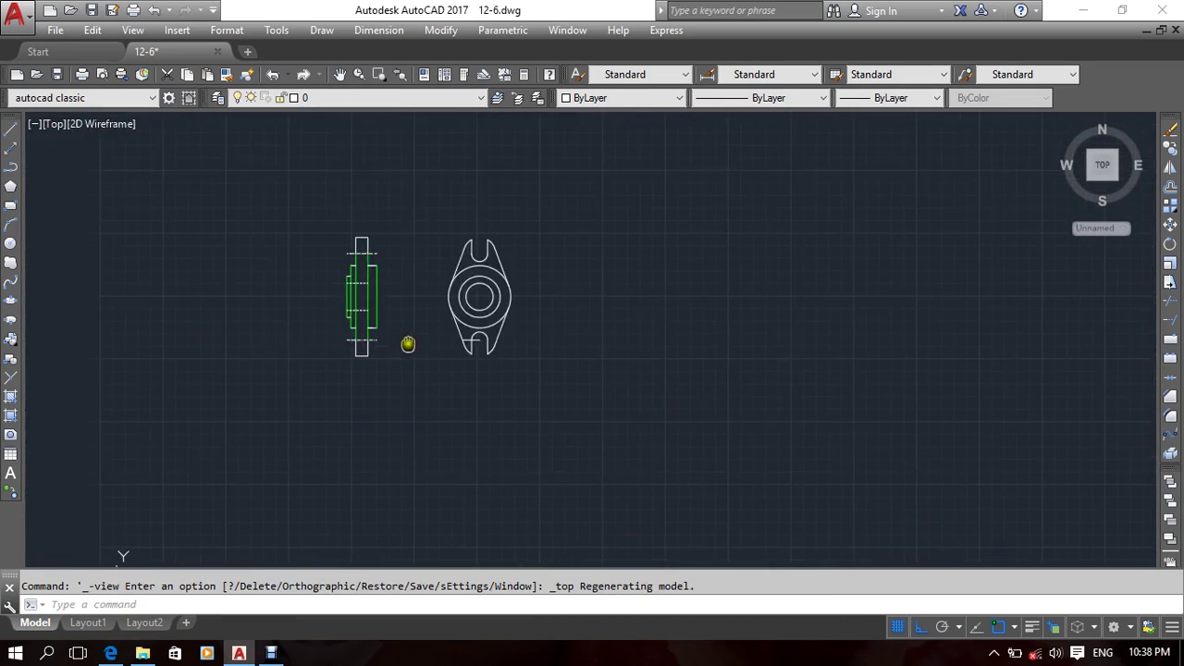
scroll(432, 352, "down", 5)
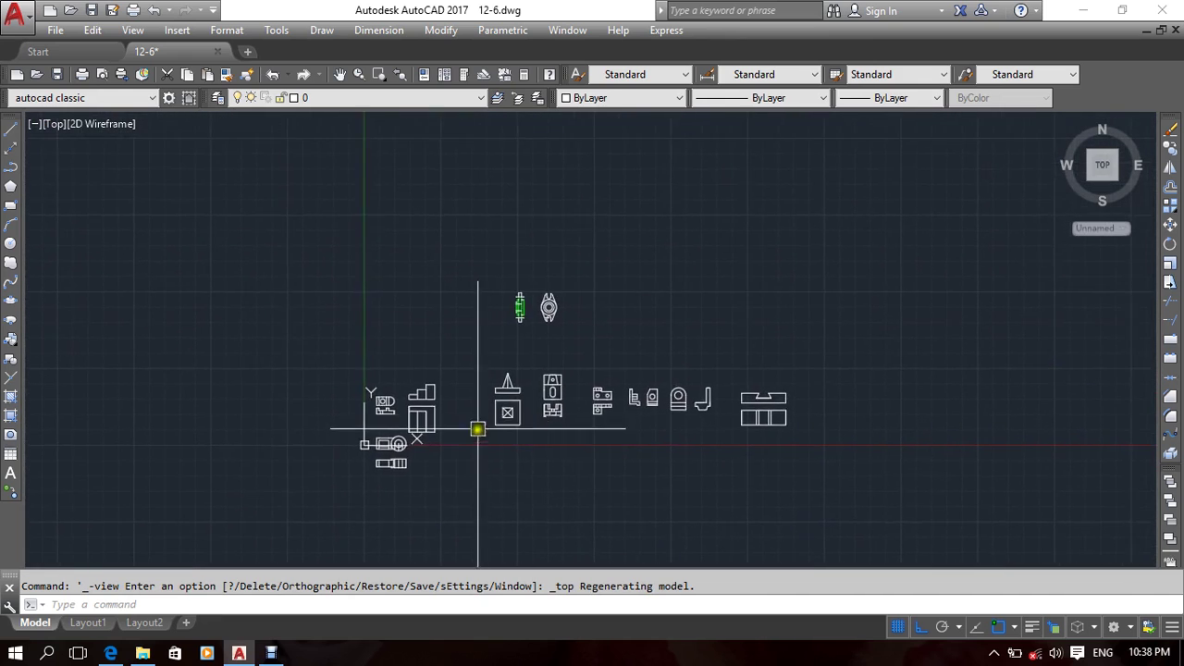
scroll(510, 431, "up", 4)
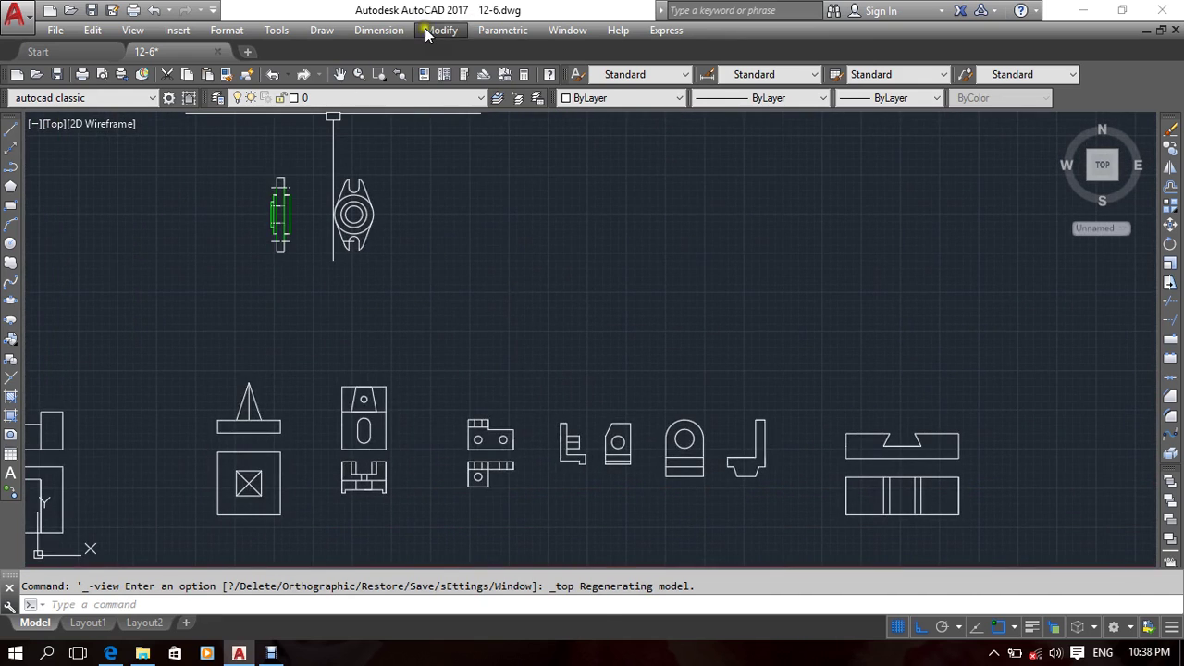
left_click(440, 30)
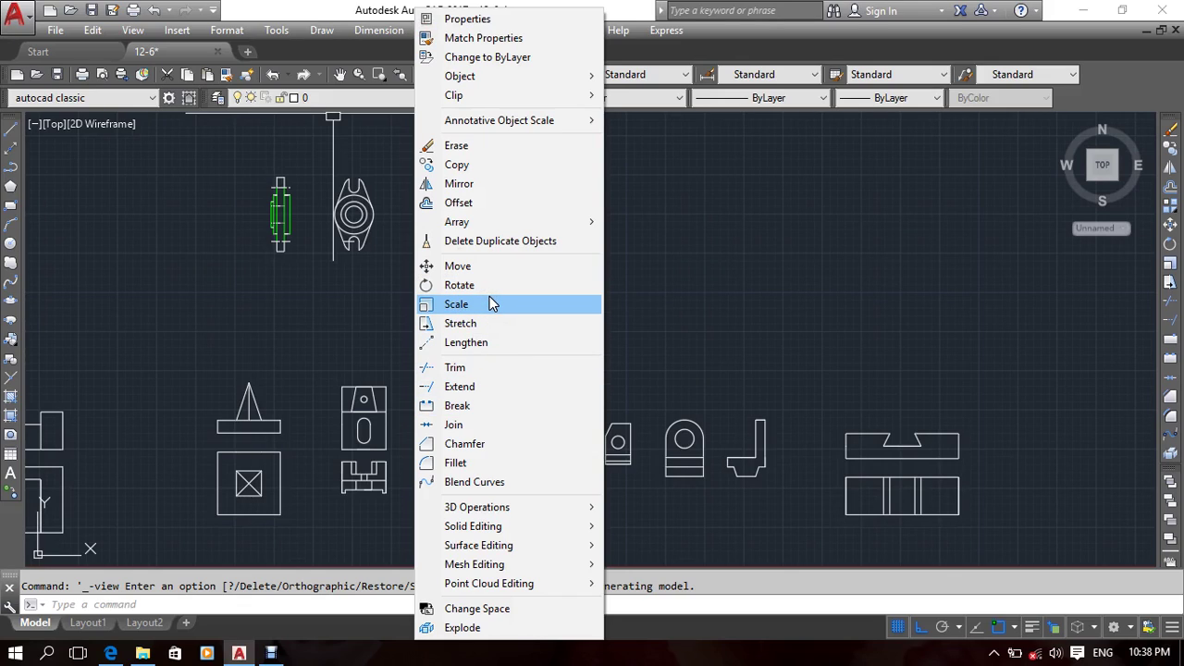
left_click(540, 323)
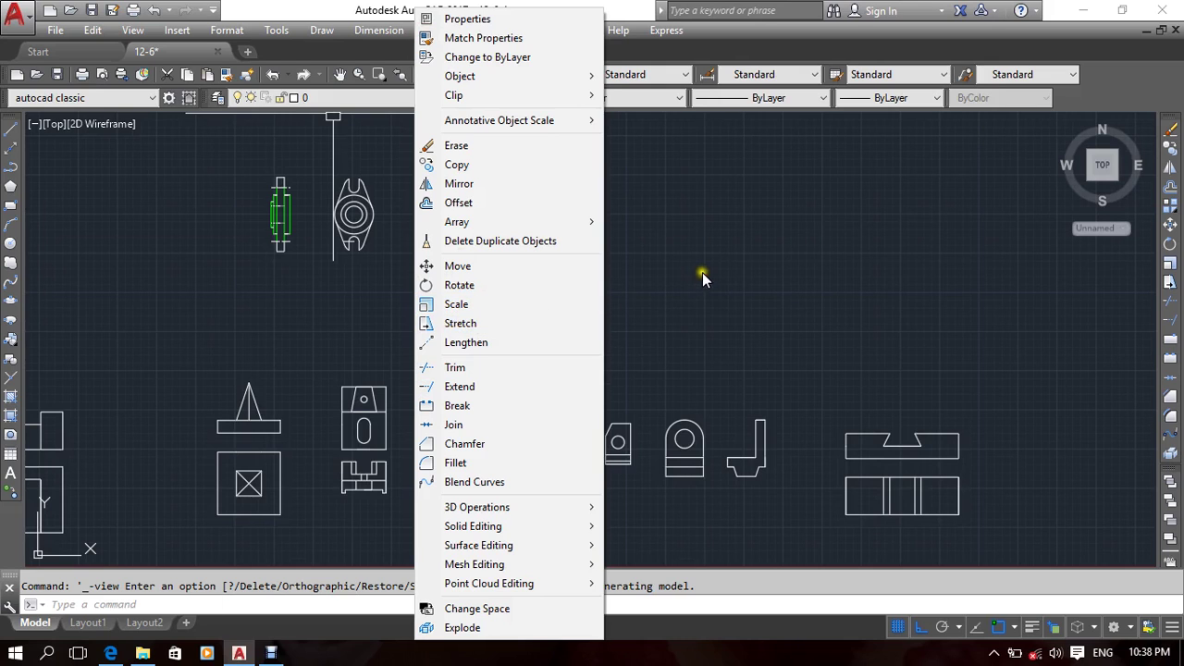
left_click(576, 335)
Step: Try scaling the whole flange view with concentric circles by a factor of 2 about the circles' center, and undo it
mouse_move(558, 238)
middle_mouse_down()
mouse_move(584, 373)
mouse_move(647, 379)
middle_mouse_up()
middle_click_drag(449, 418, 481, 405)
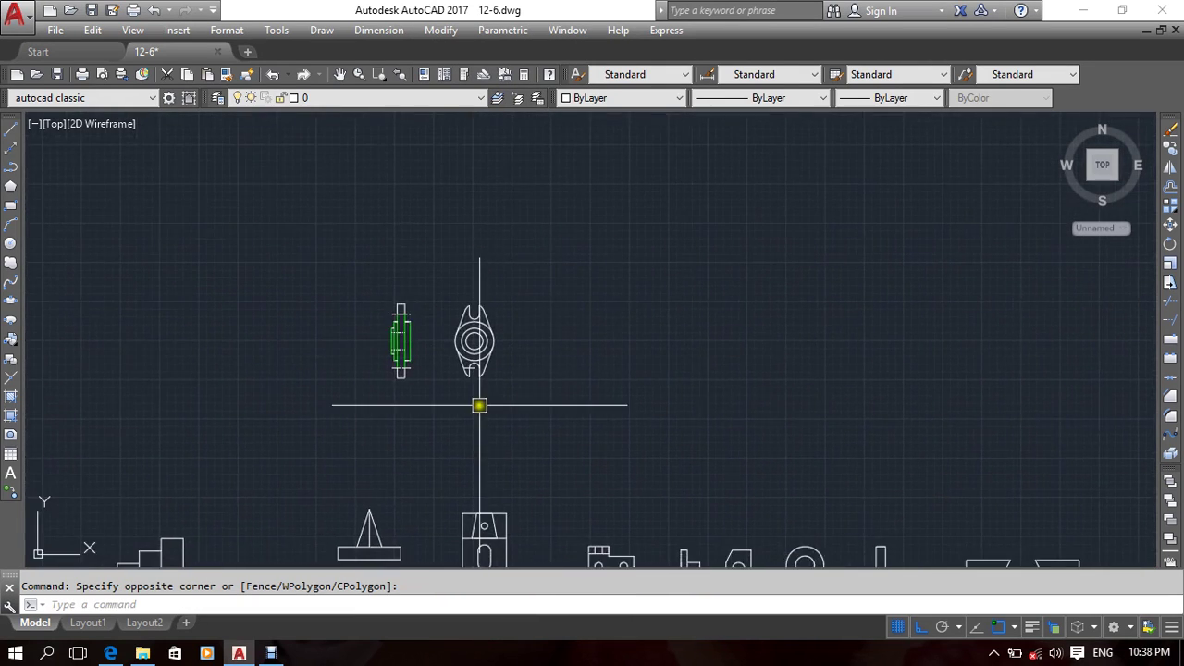
scroll(480, 405, "up", 2)
middle_click_drag(632, 401, 621, 400)
scroll(598, 320, "up", 2)
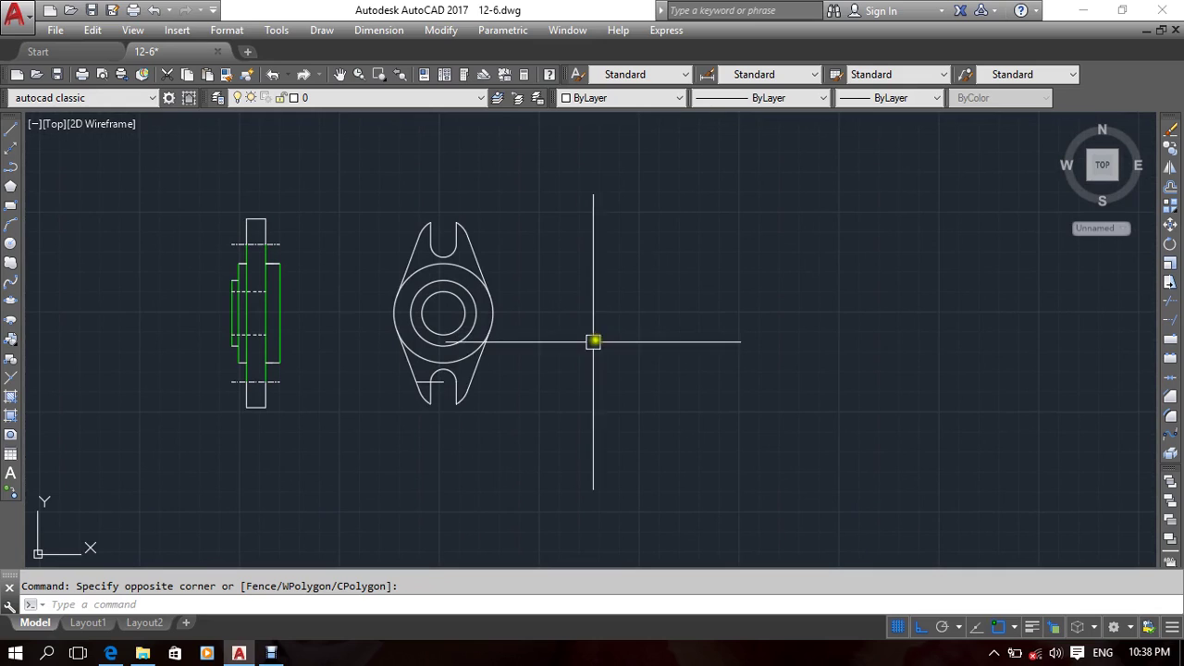
key("Escape")
type("sc")
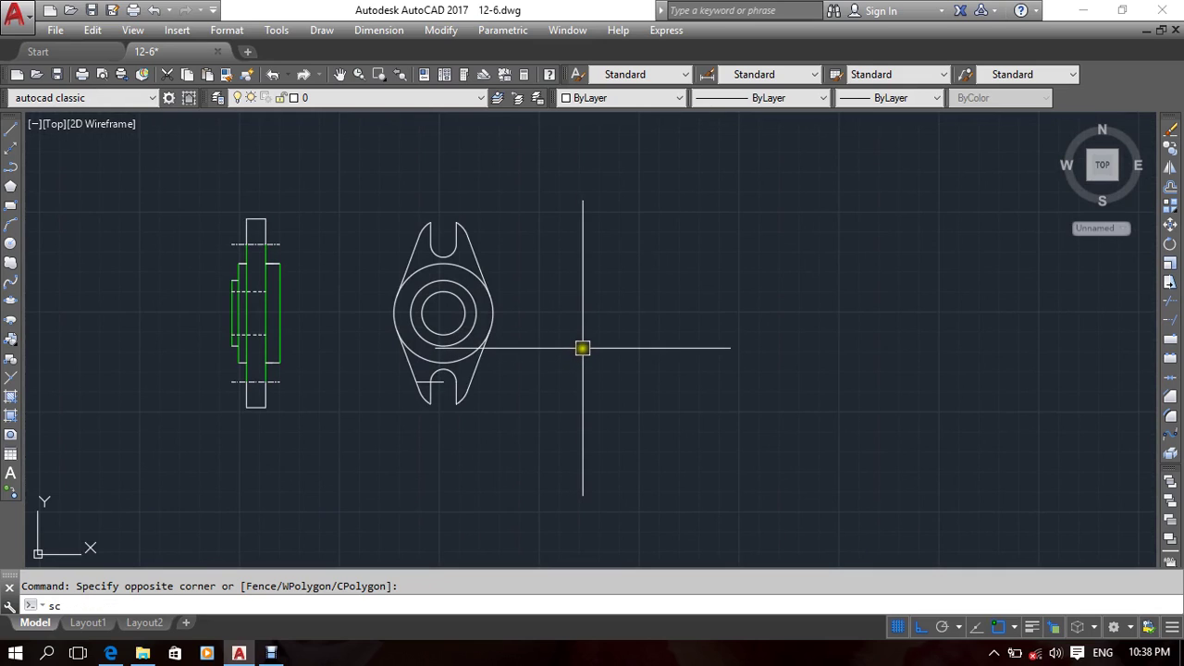
key("Return")
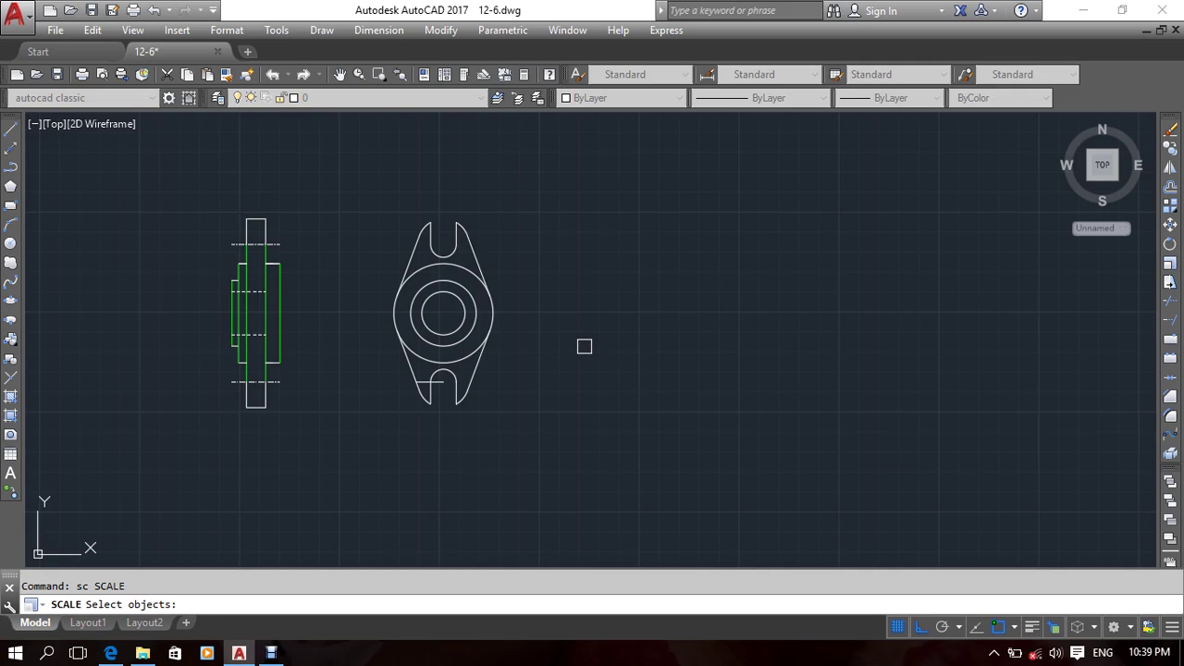
middle_click_drag(531, 344, 624, 346)
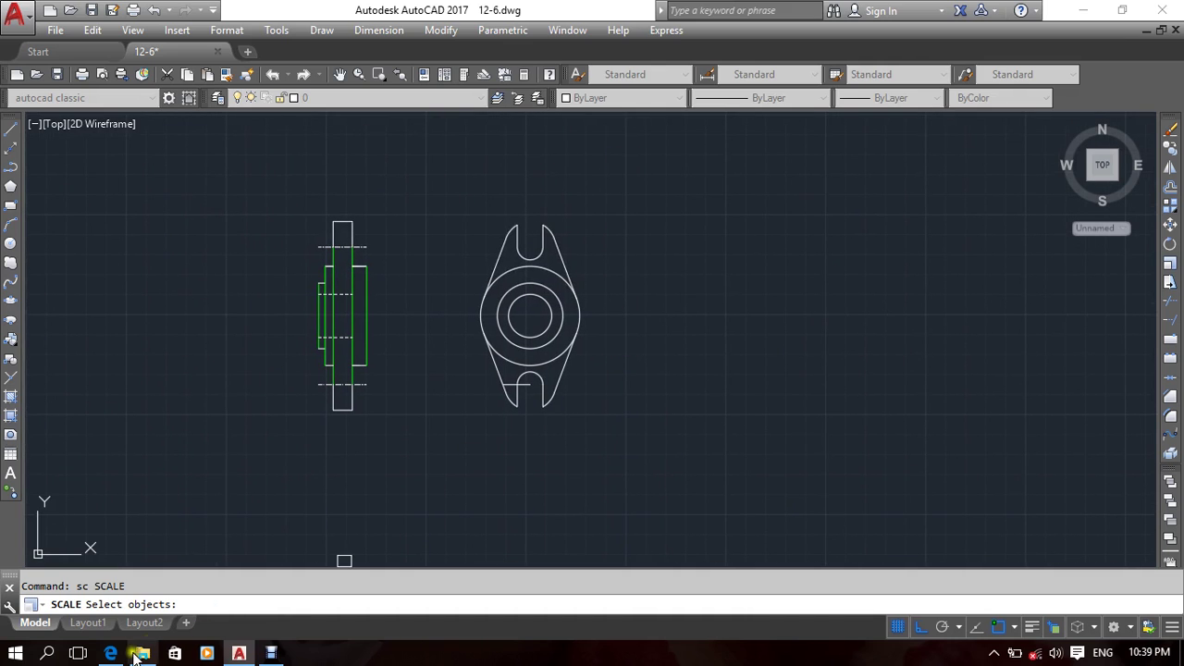
left_click(624, 173)
left_click(447, 434)
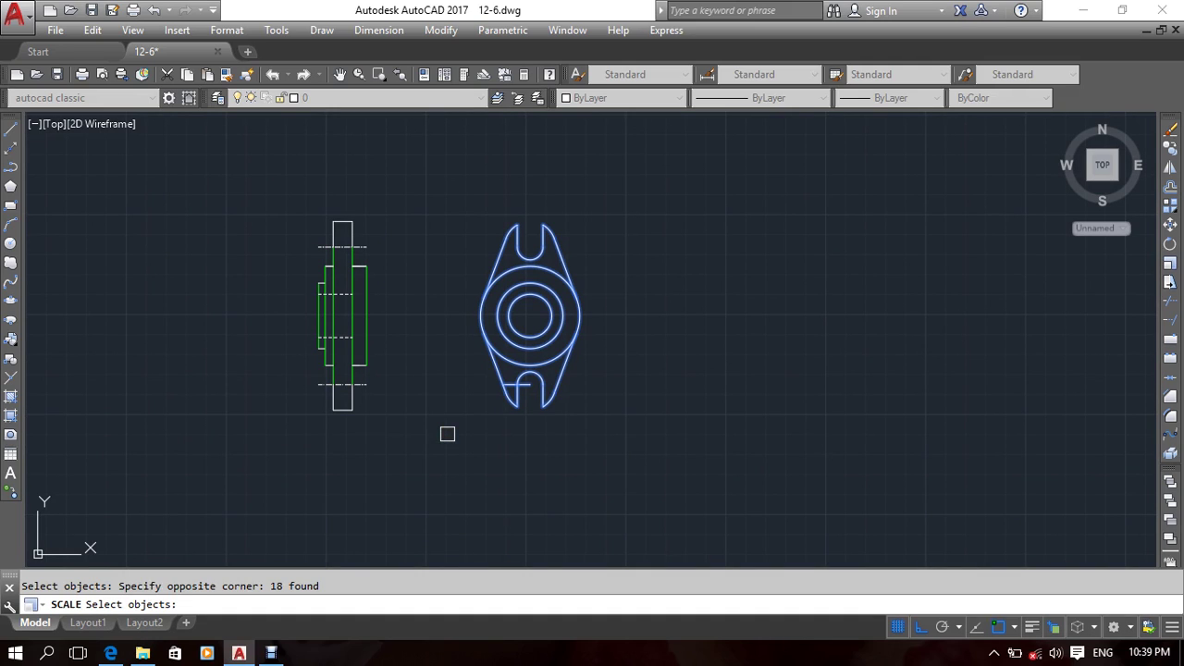
key("Return")
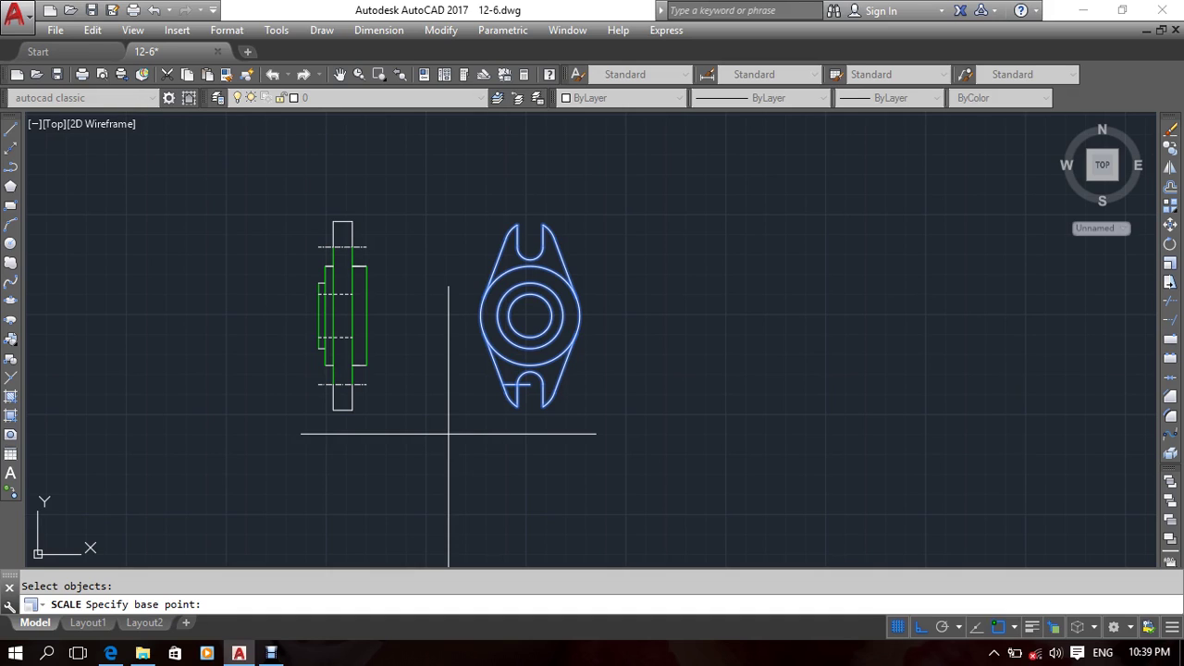
left_click(531, 315)
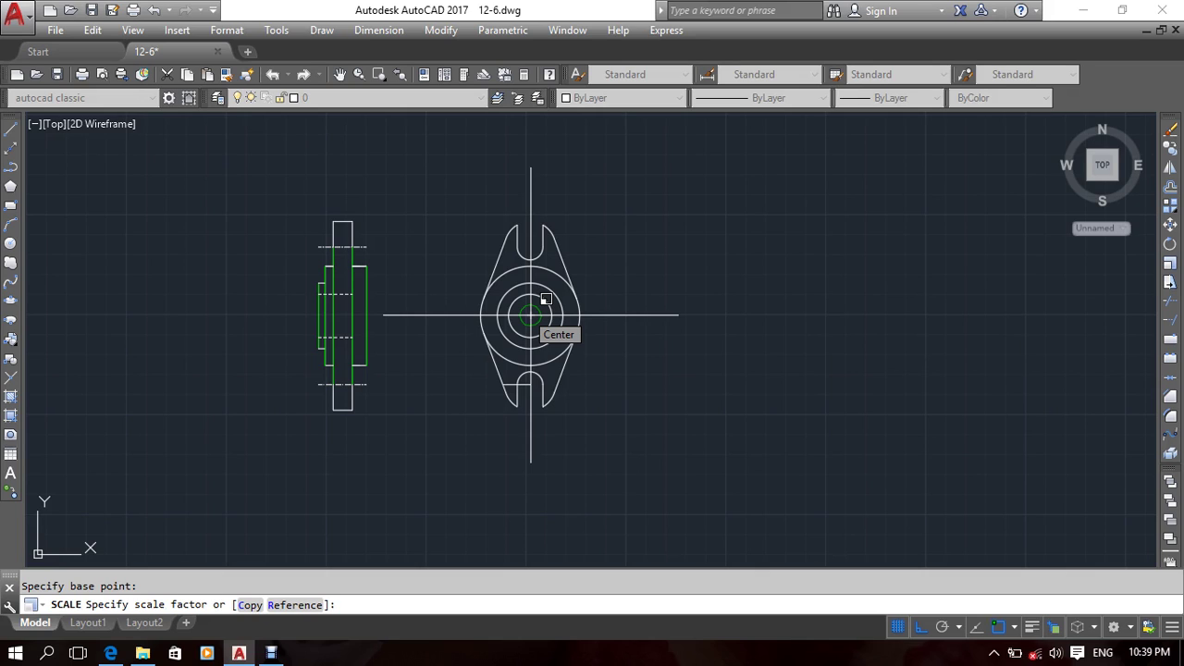
key("Return")
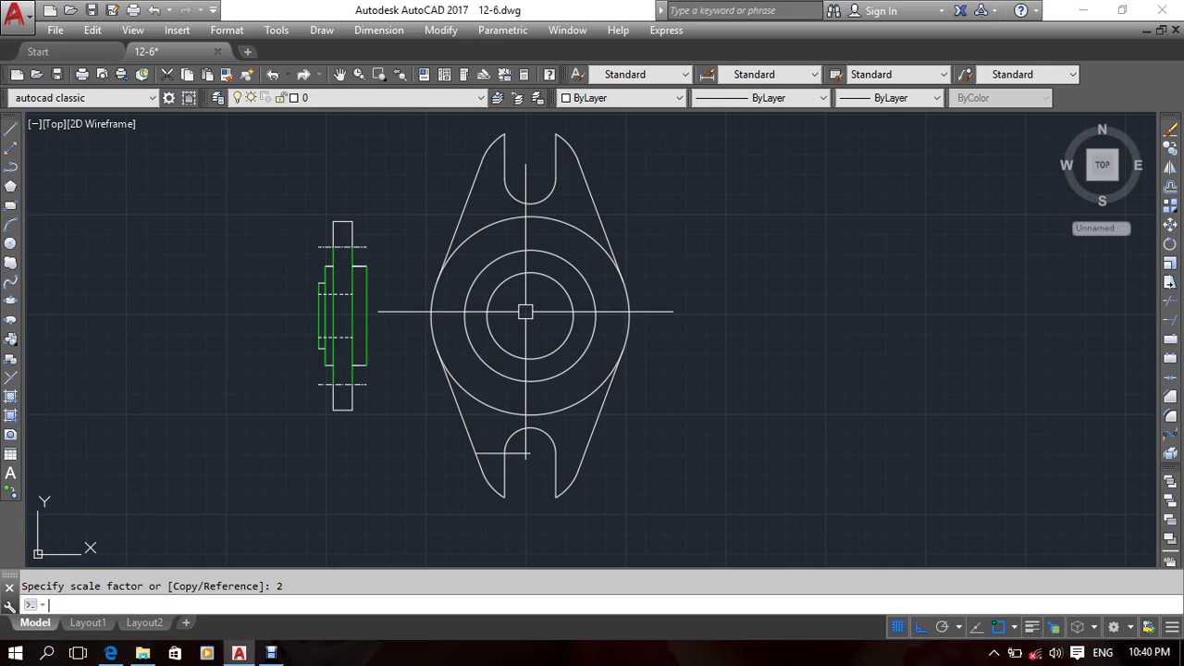
key("ctrl+z")
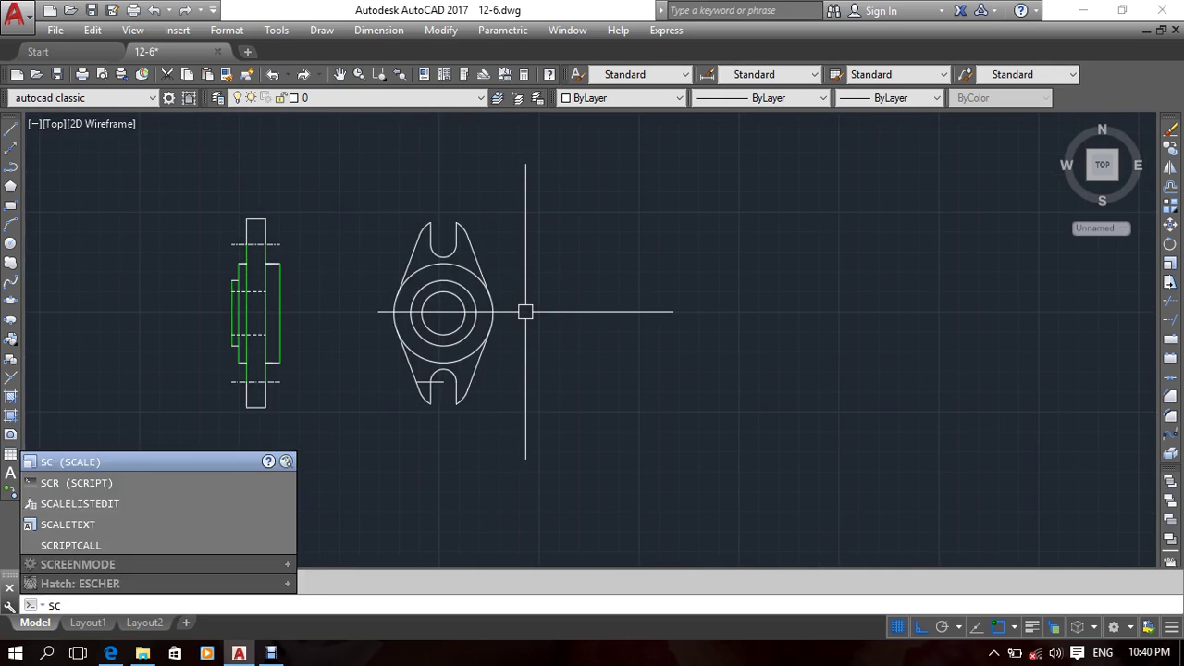
Step: Try scaling a copy of the whole flange view by a factor of 2 about the circles' center, and undo it
key("Return")
scroll(526, 312, "up", 2)
left_click(499, 159)
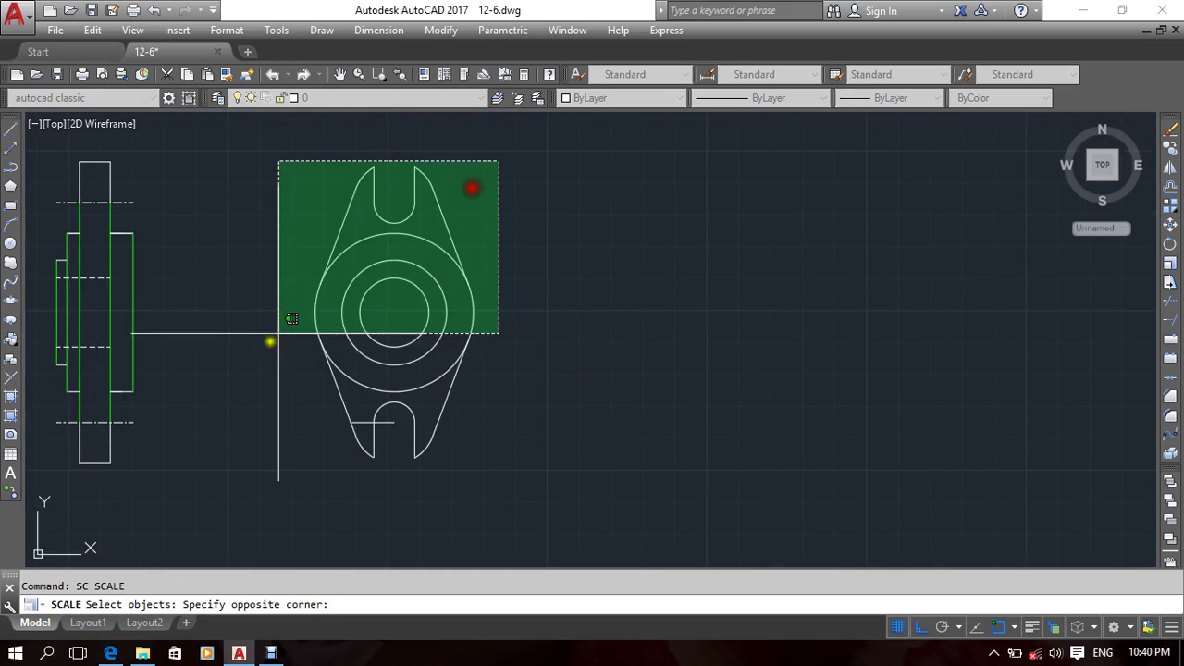
left_click(277, 504)
key("Return")
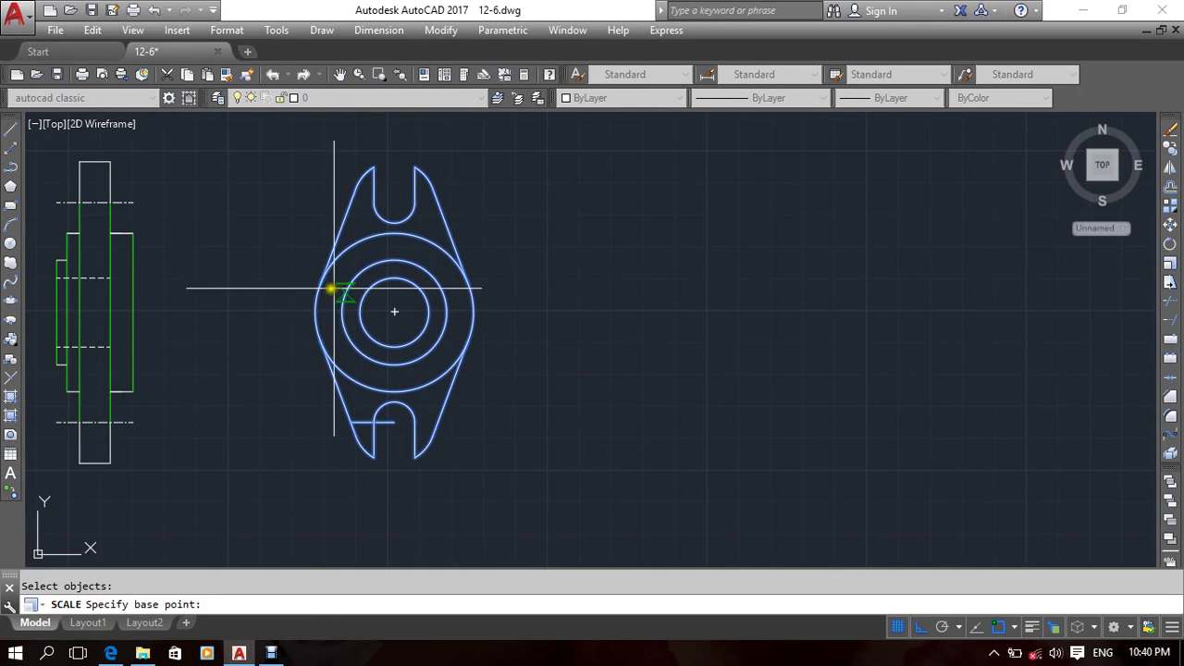
left_click(395, 312)
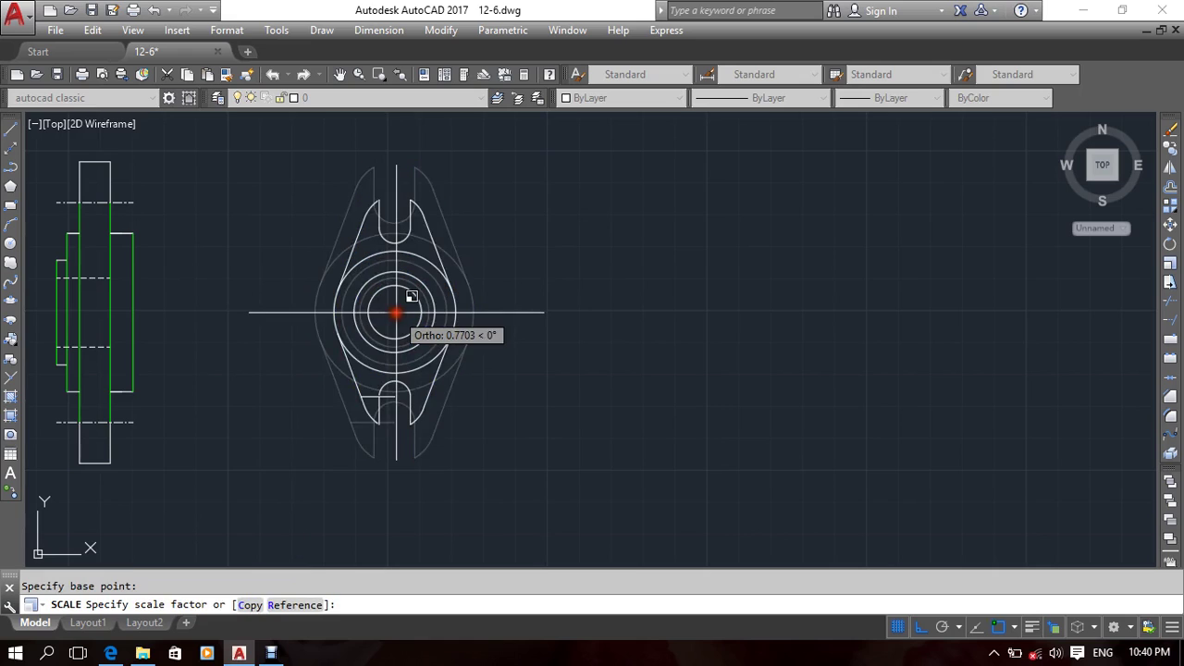
left_click(250, 605)
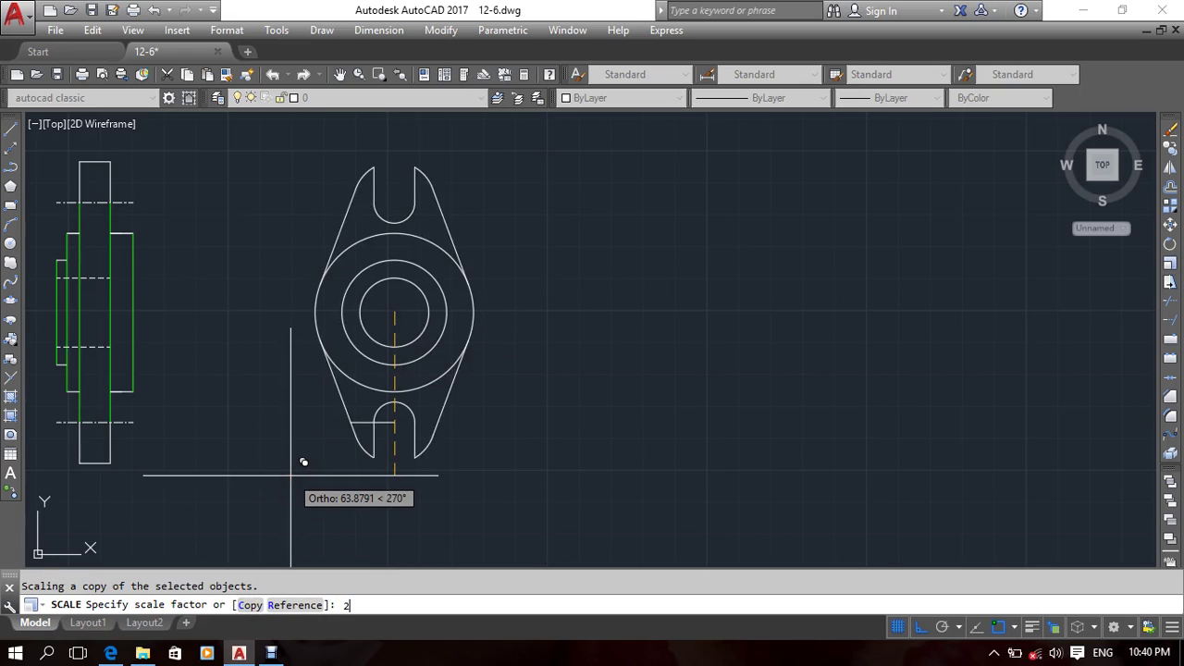
type("2")
key("Return")
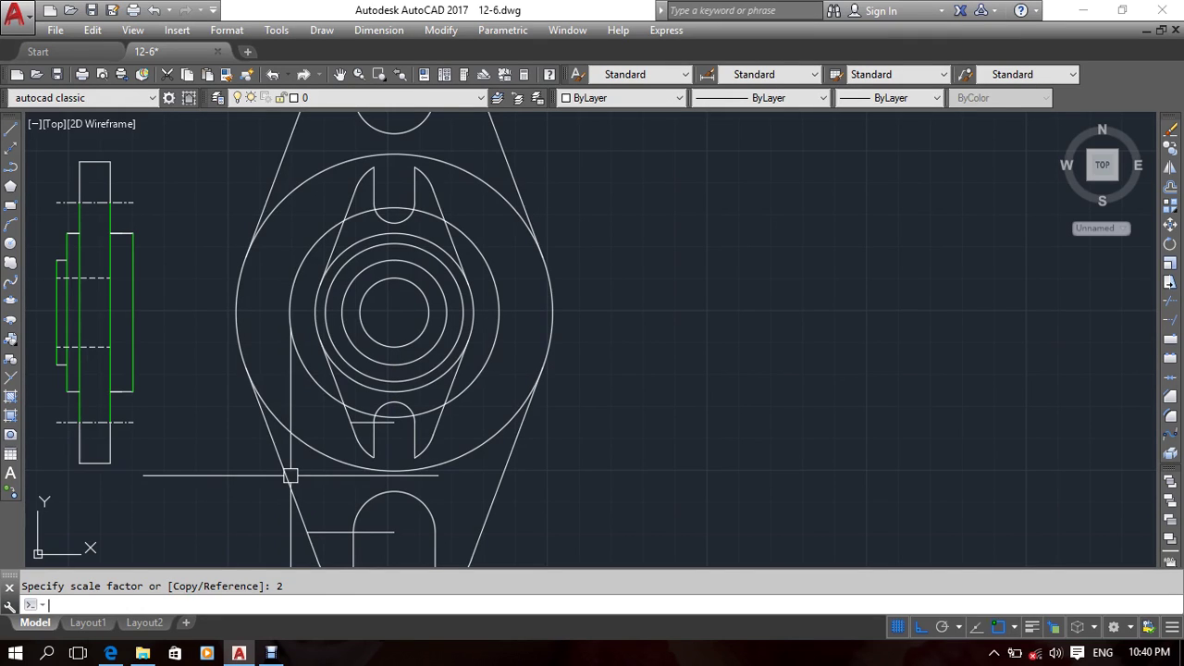
key("ctrl+z")
Step: Draw a freehand rectangle in the empty area beside the flange view
type("re")
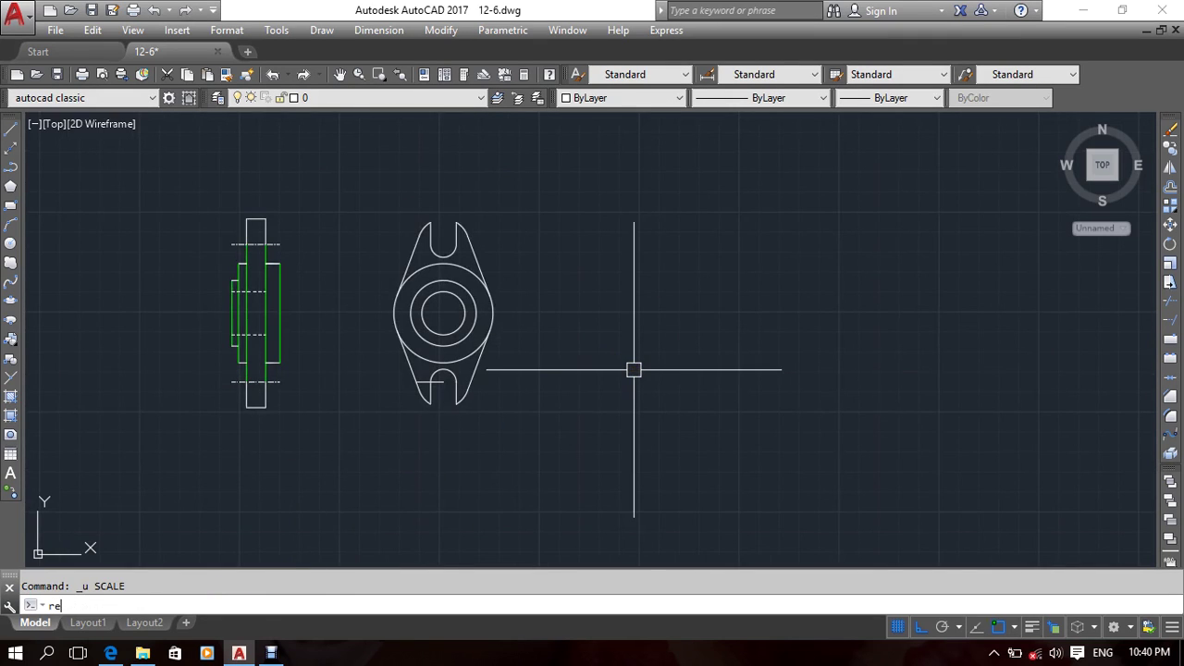
type("c")
key("Return")
left_click(656, 415)
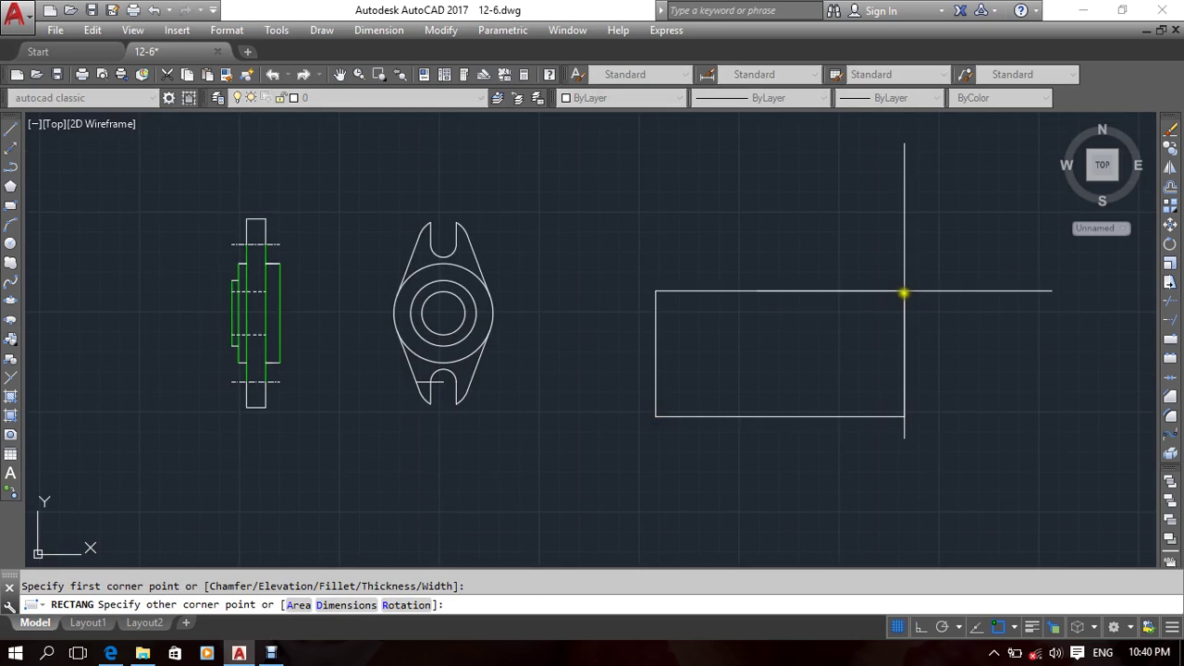
middle_click_drag(904, 292, 587, 317)
left_click(666, 266)
middle_click_drag(524, 392, 608, 378)
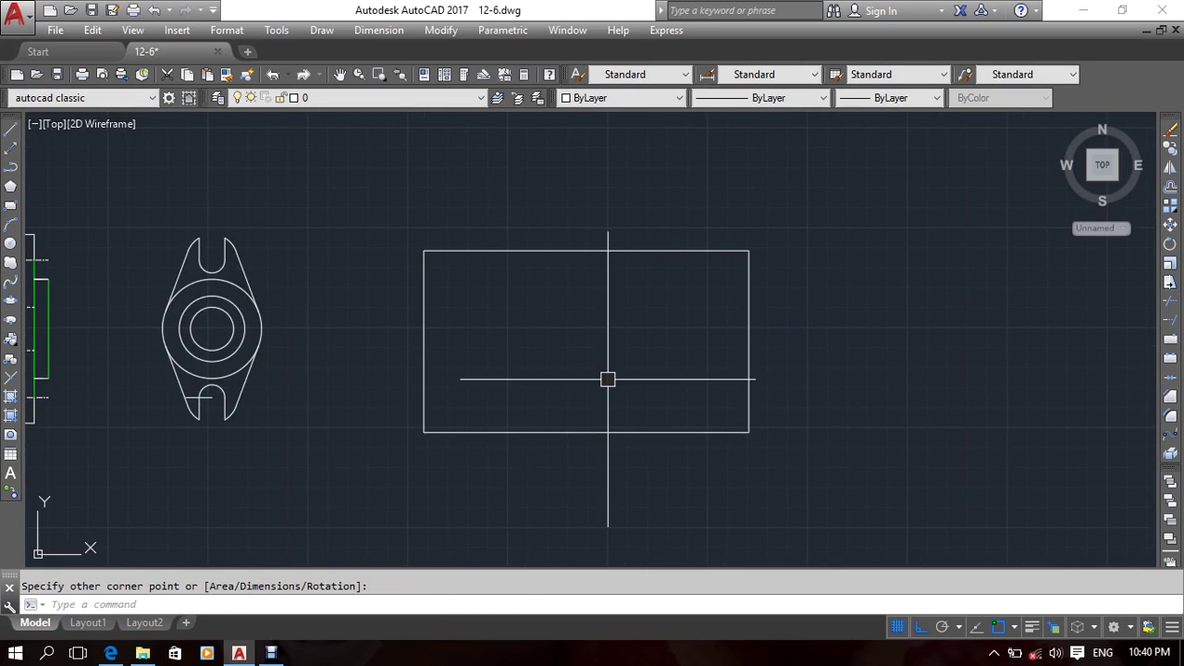
Step: Scale a copy of the rectangle by a factor of 2 from its lower-left corner
type("sc")
key("Return")
left_click(759, 204)
left_click(690, 280)
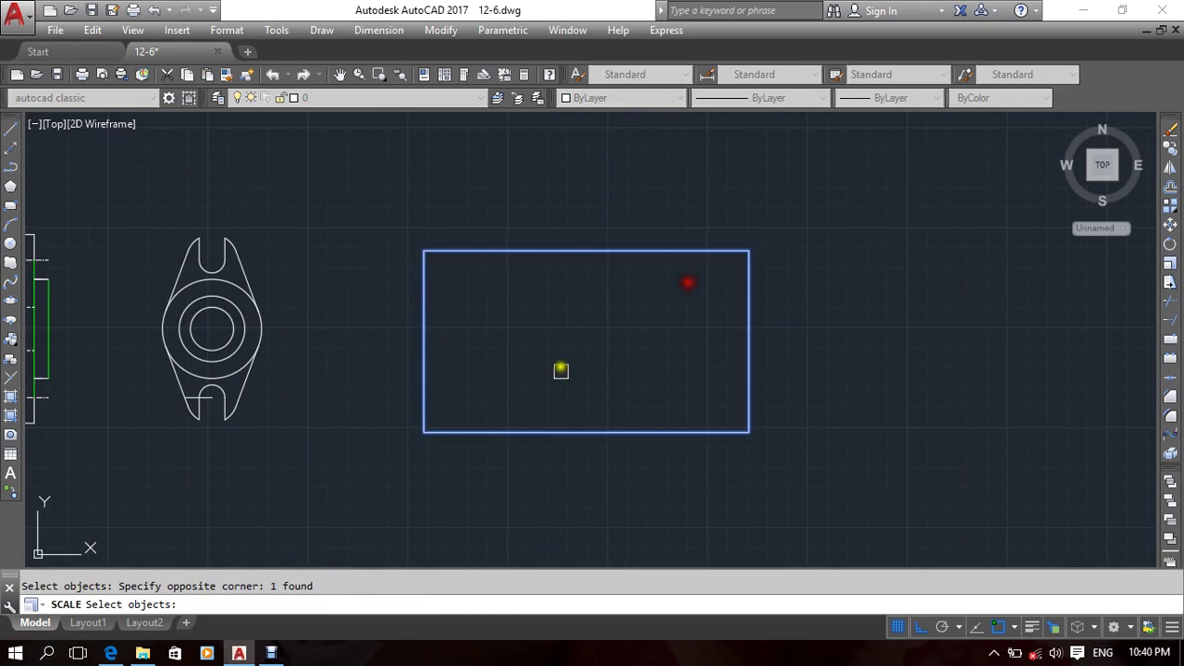
key("Return")
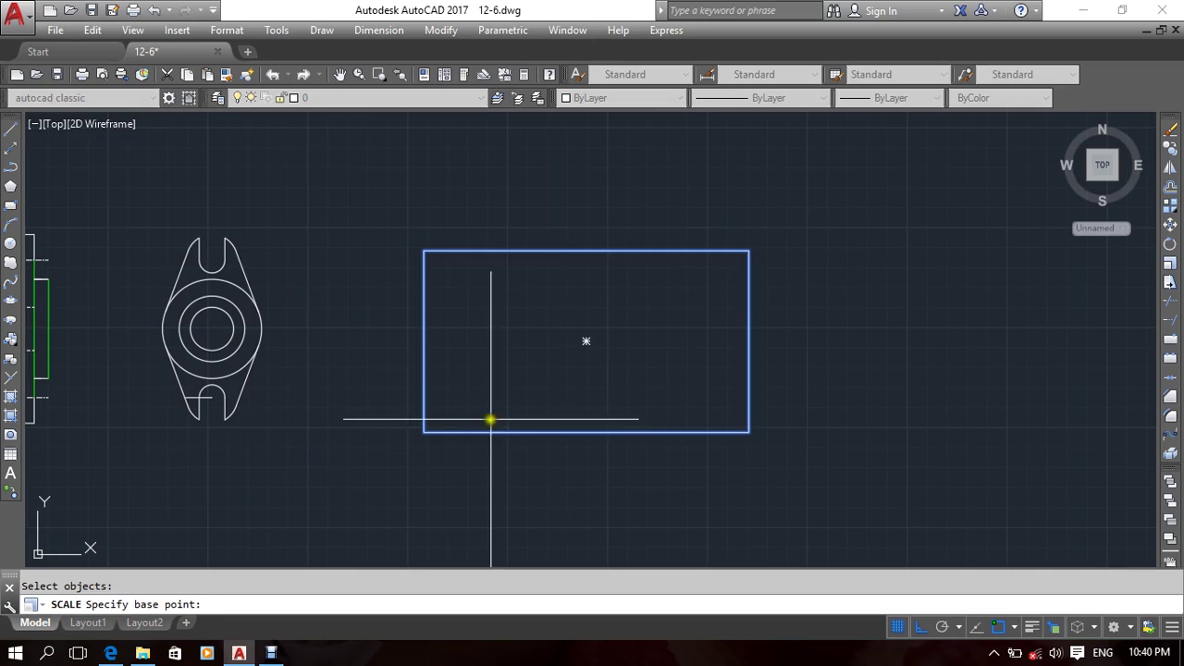
left_click(424, 432)
left_click(243, 607)
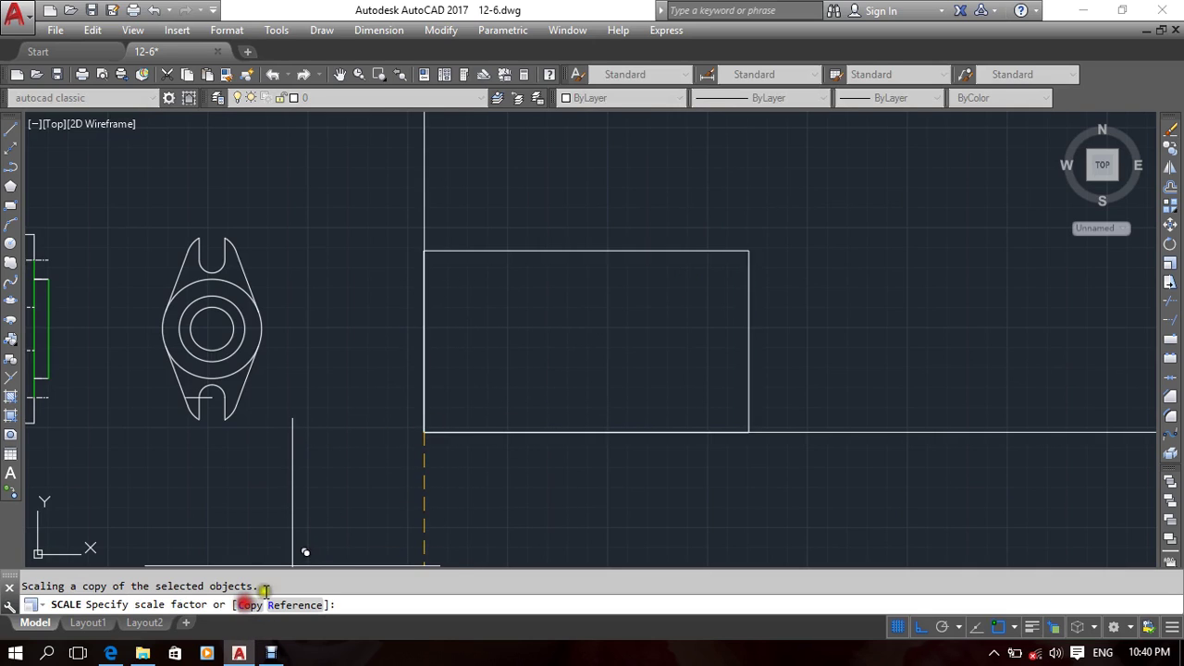
type("2")
key("Return")
scroll(407, 445, "down", 4)
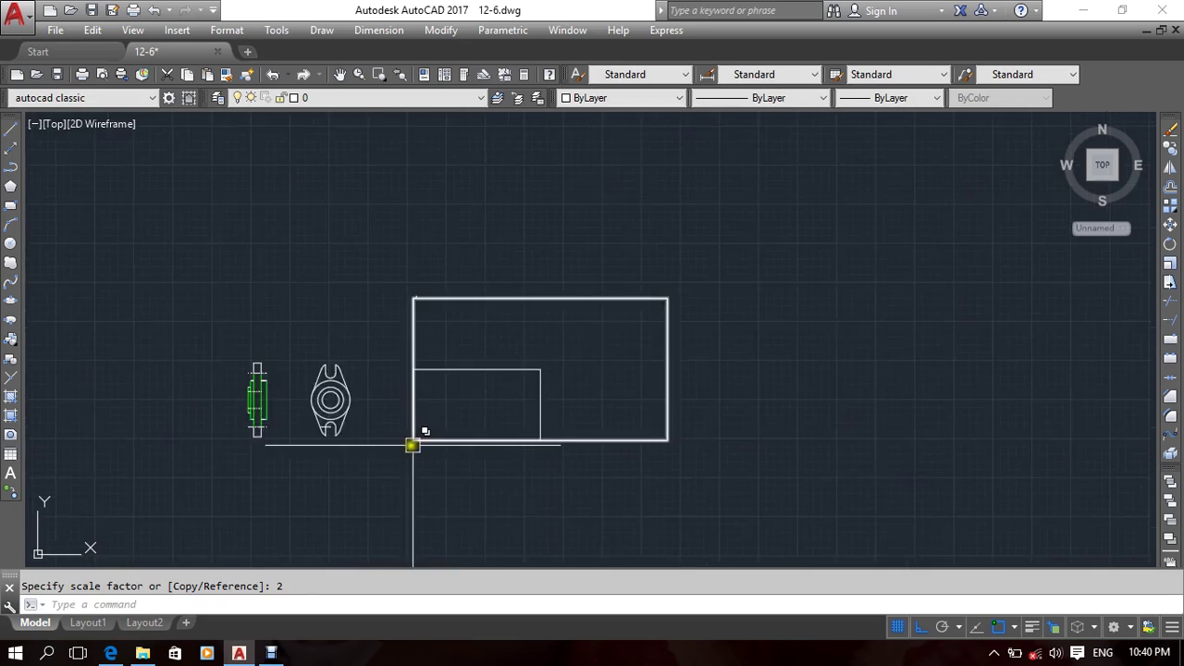
mouse_move(571, 355)
middle_mouse_down()
mouse_move(586, 350)
mouse_move(579, 388)
middle_mouse_up()
Step: Scale a copy of the larger rectangle by a factor of 3 from the shared lower-left corner
key("Return")
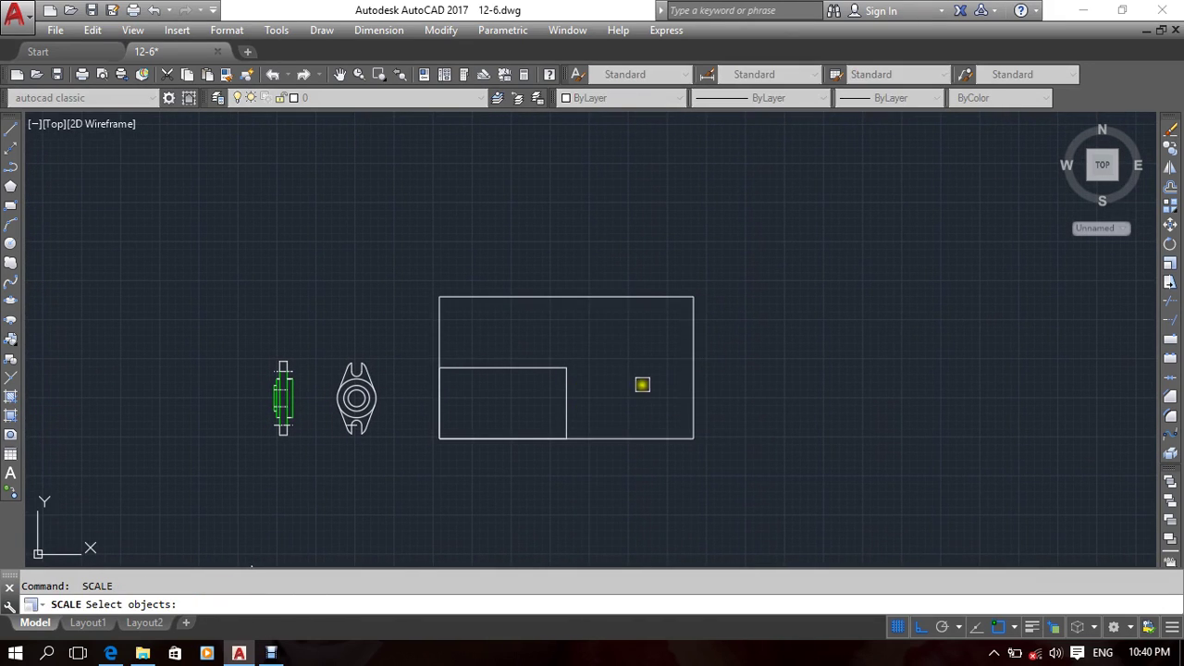
left_click(689, 372)
key("Return")
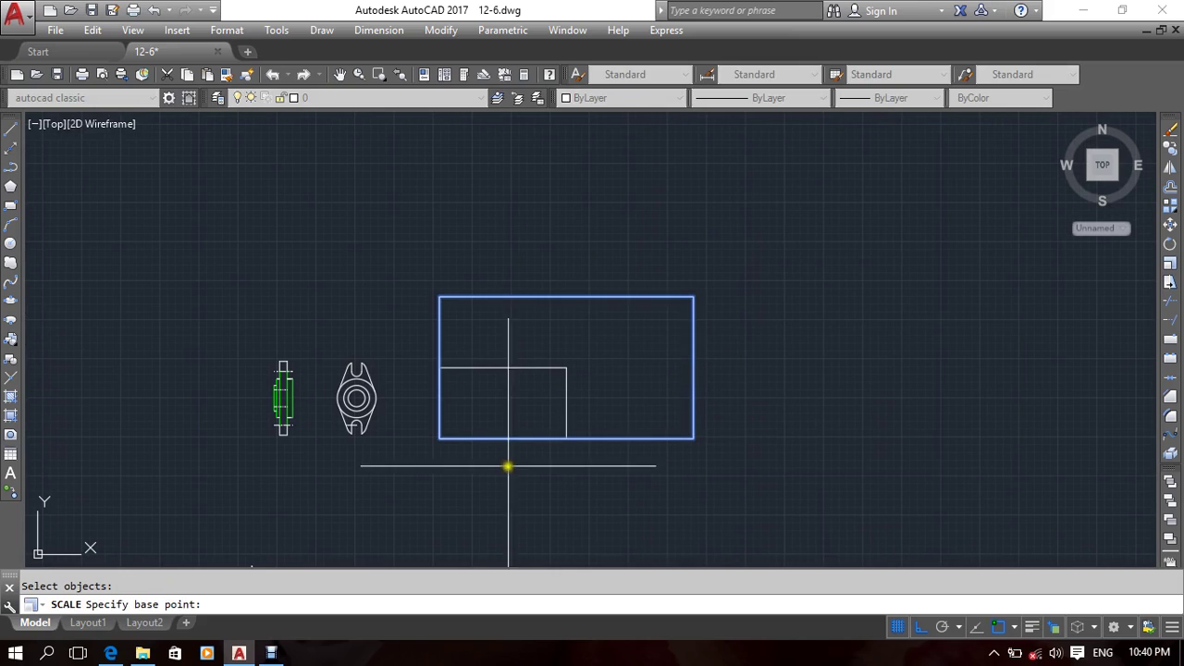
left_click(439, 439)
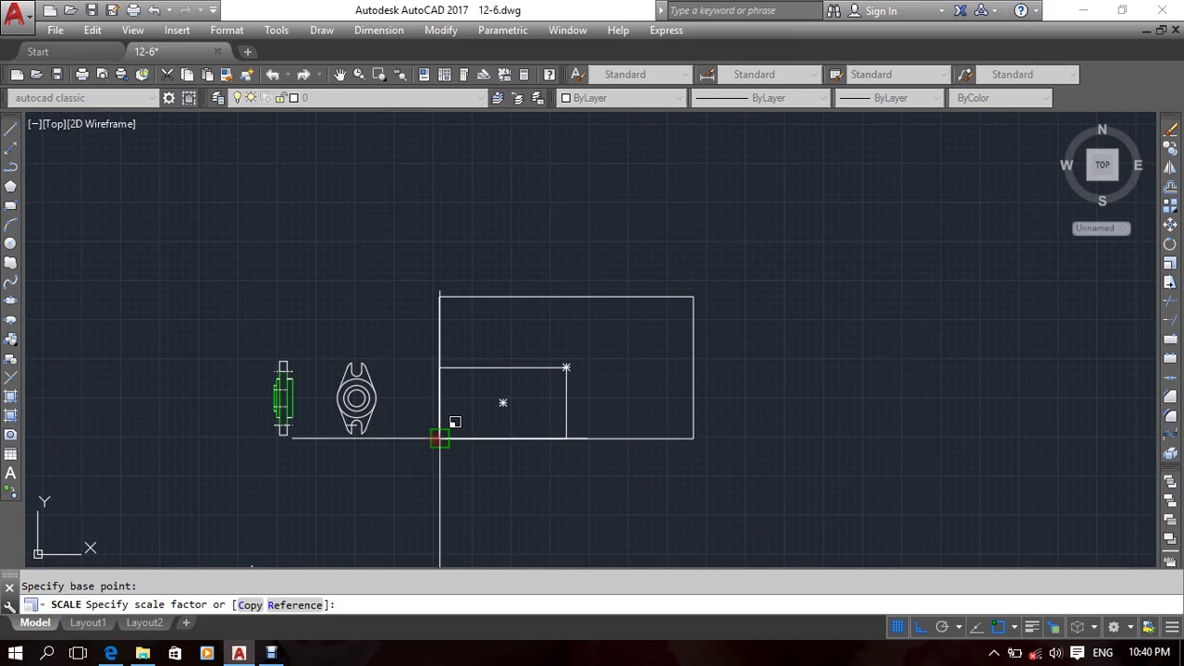
left_click(250, 605)
type("3")
key("Return")
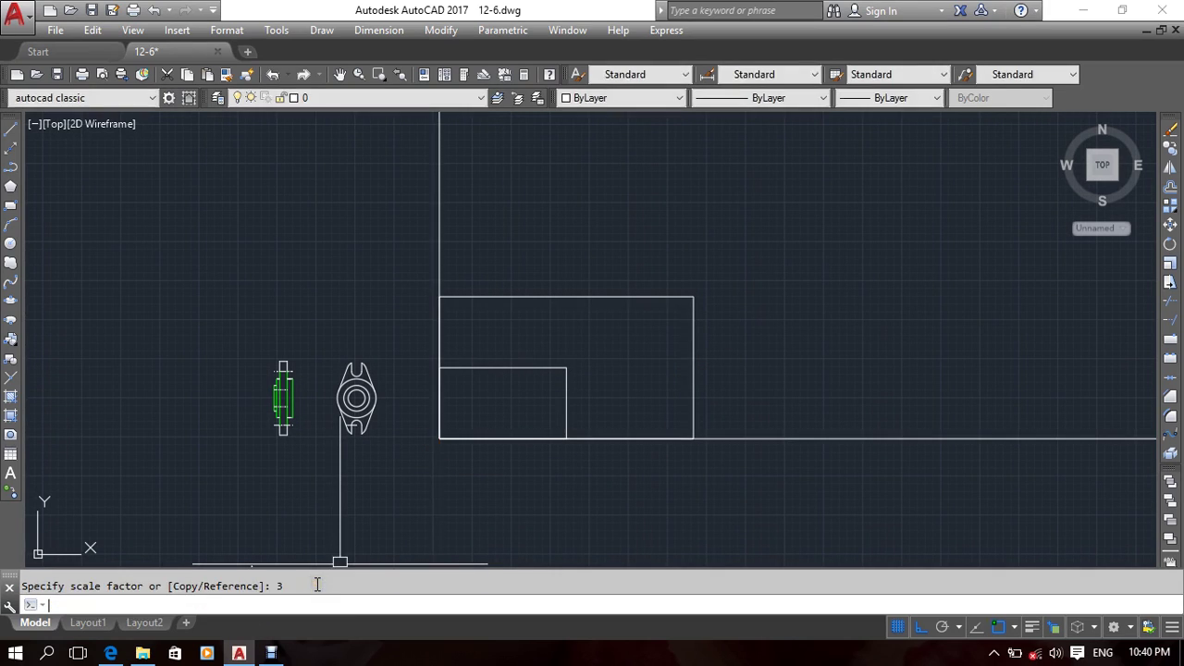
scroll(556, 463, "down", 3)
middle_click_drag(555, 446, 559, 428)
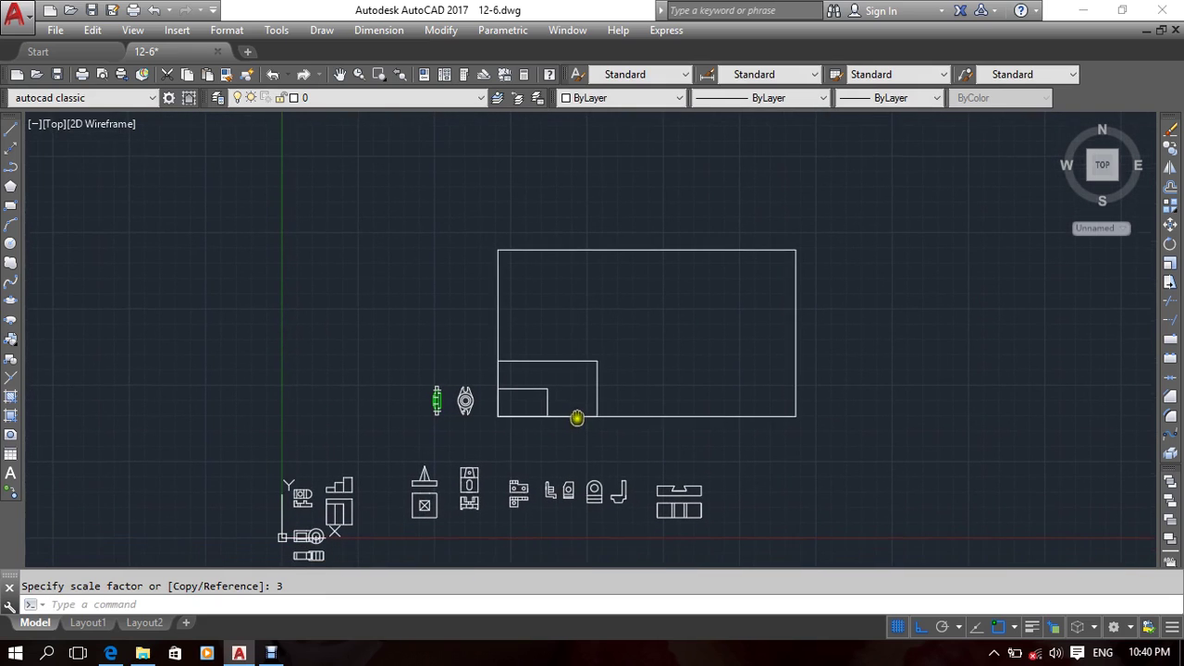
Step: Erase all three nested rectangles
left_click(608, 423)
left_click(524, 340)
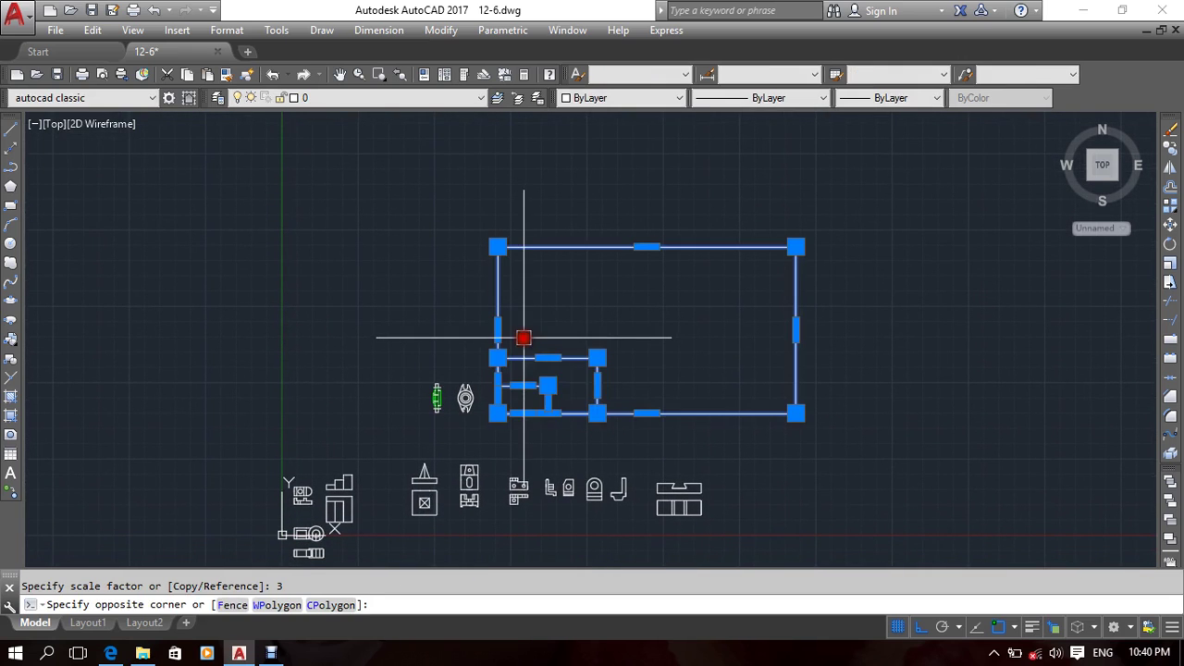
key("Delete")
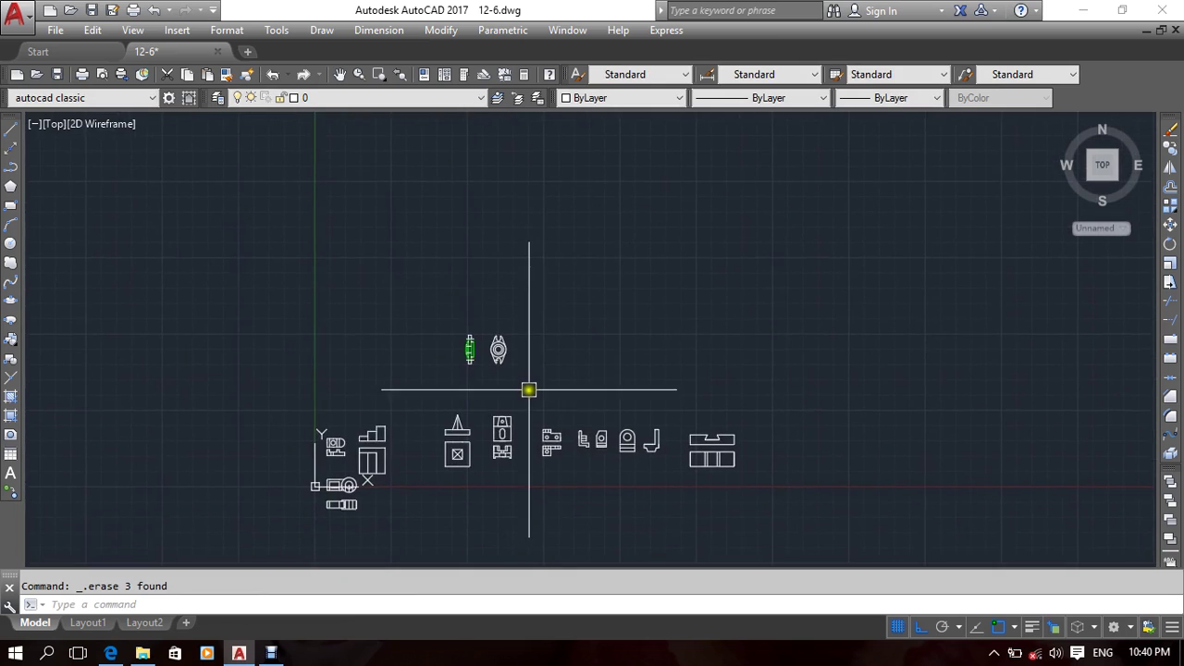
Step: Scale the whole flange view by a factor of .4 about the center of its concentric circles
scroll(529, 389, "up", 4)
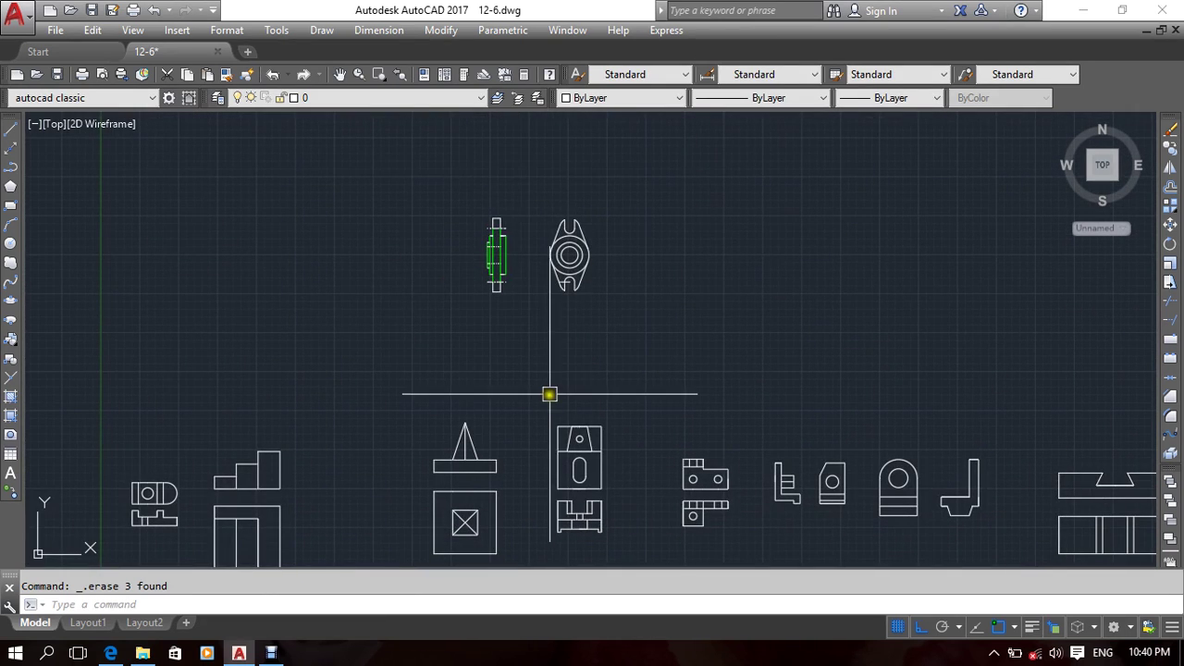
scroll(602, 232, "up", 5)
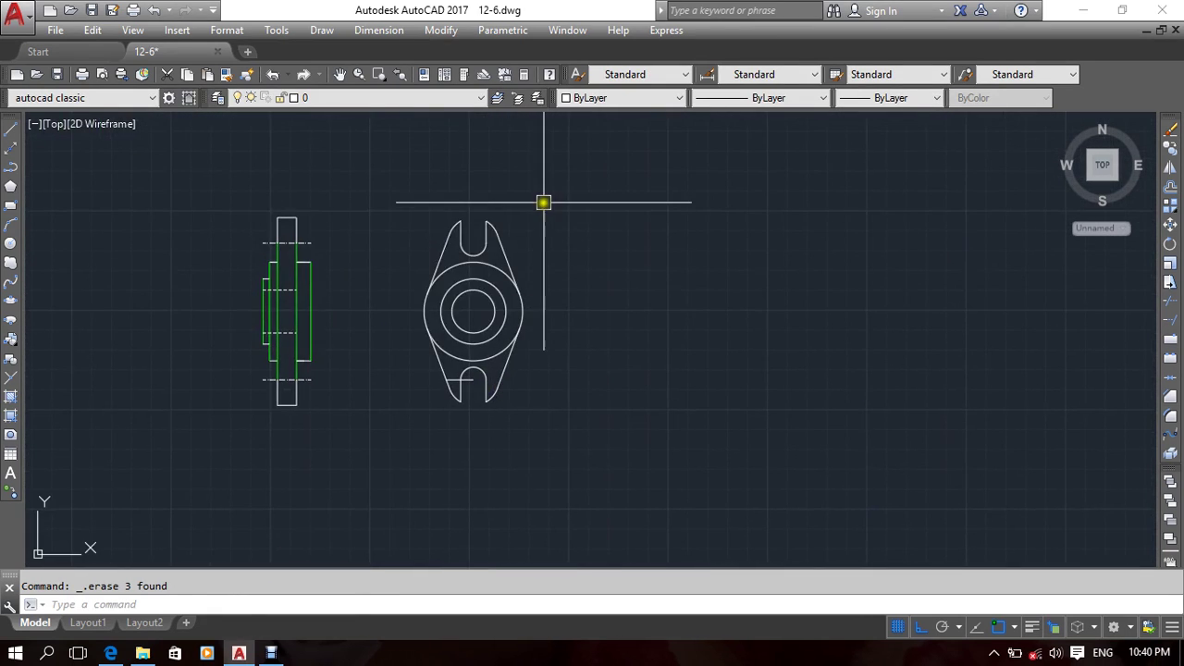
left_click(542, 201)
left_click(418, 420)
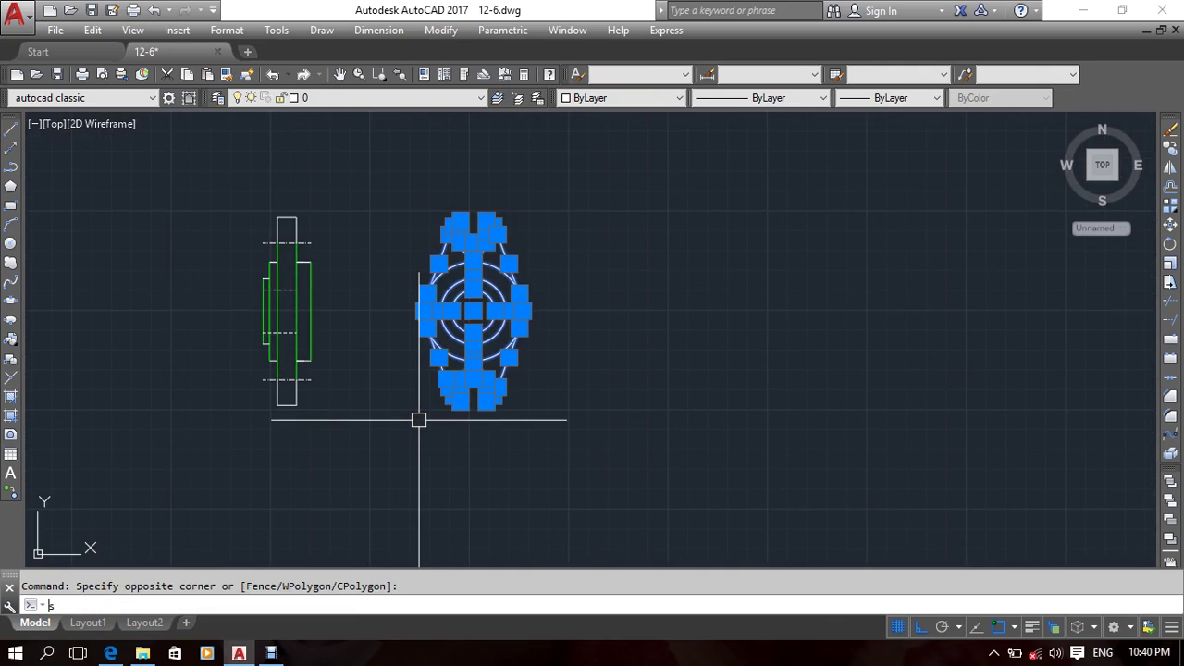
type("sc")
key("Return")
left_click(473, 311)
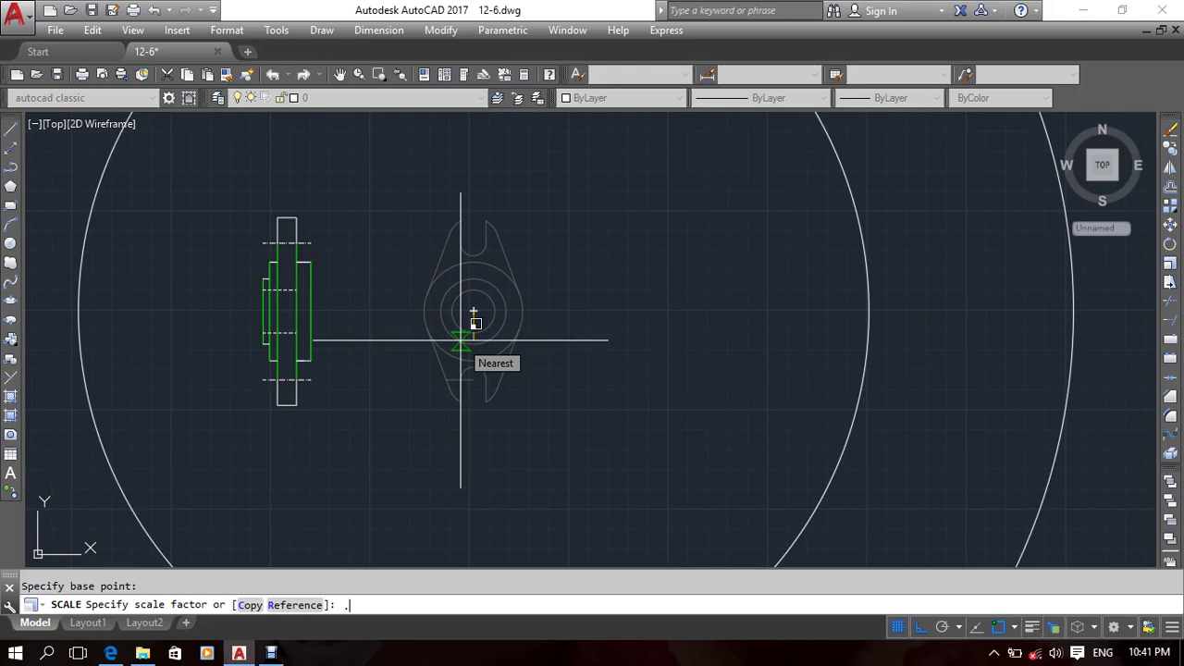
key("Return")
mouse_move(463, 317)
middle_mouse_down()
mouse_move(470, 333)
mouse_move(525, 356)
middle_mouse_up()
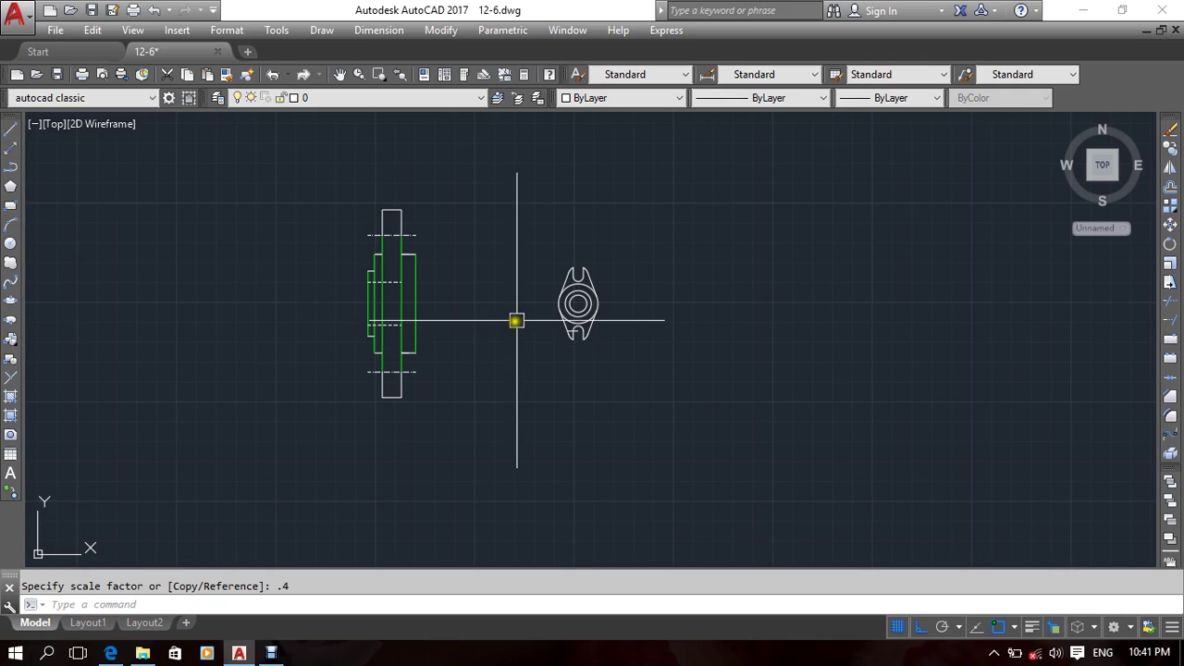
Step: Examine the scaled flange view and its innermost circle up close, and compare its size with the green side view
scroll(542, 315, "up", 5)
middle_click_drag(407, 342, 494, 336)
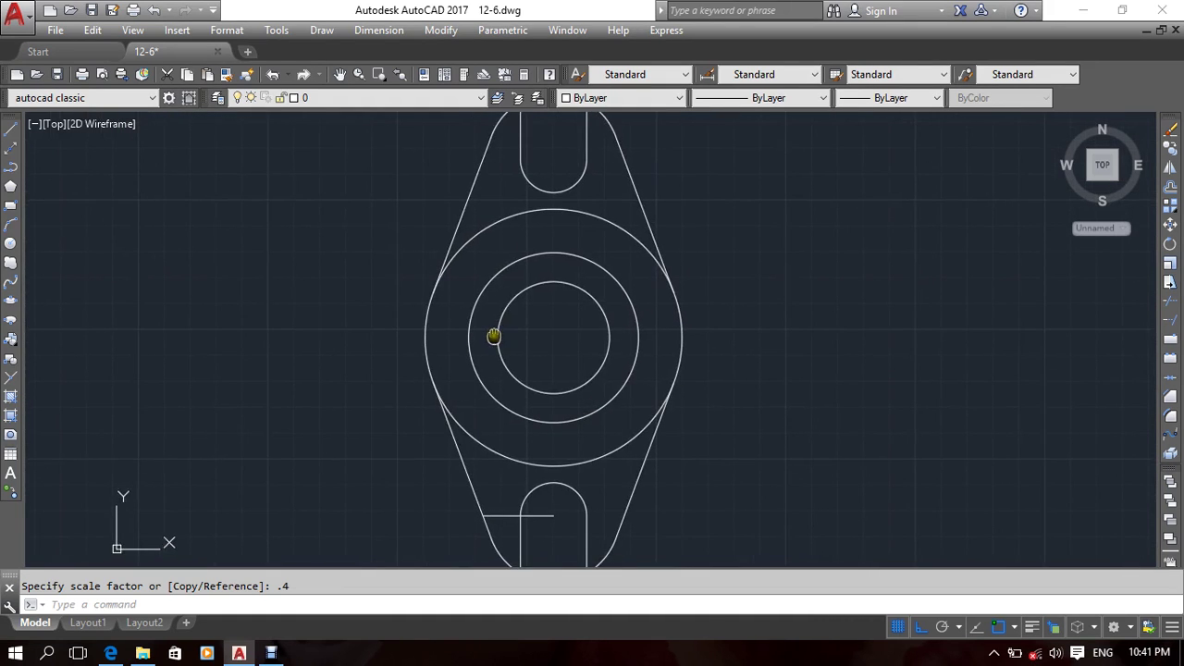
scroll(494, 335, "down", 4)
mouse_move(460, 378)
middle_mouse_down()
mouse_move(460, 357)
mouse_move(620, 365)
middle_mouse_up()
scroll(700, 341, "up", 4)
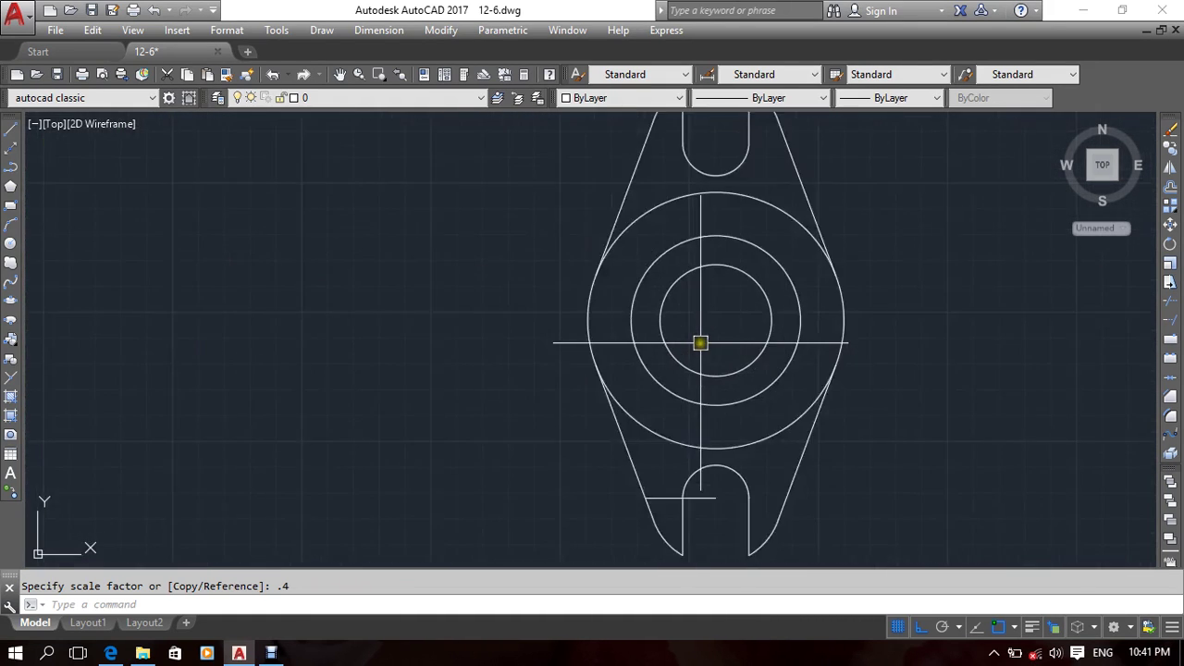
scroll(700, 340, "down", 4)
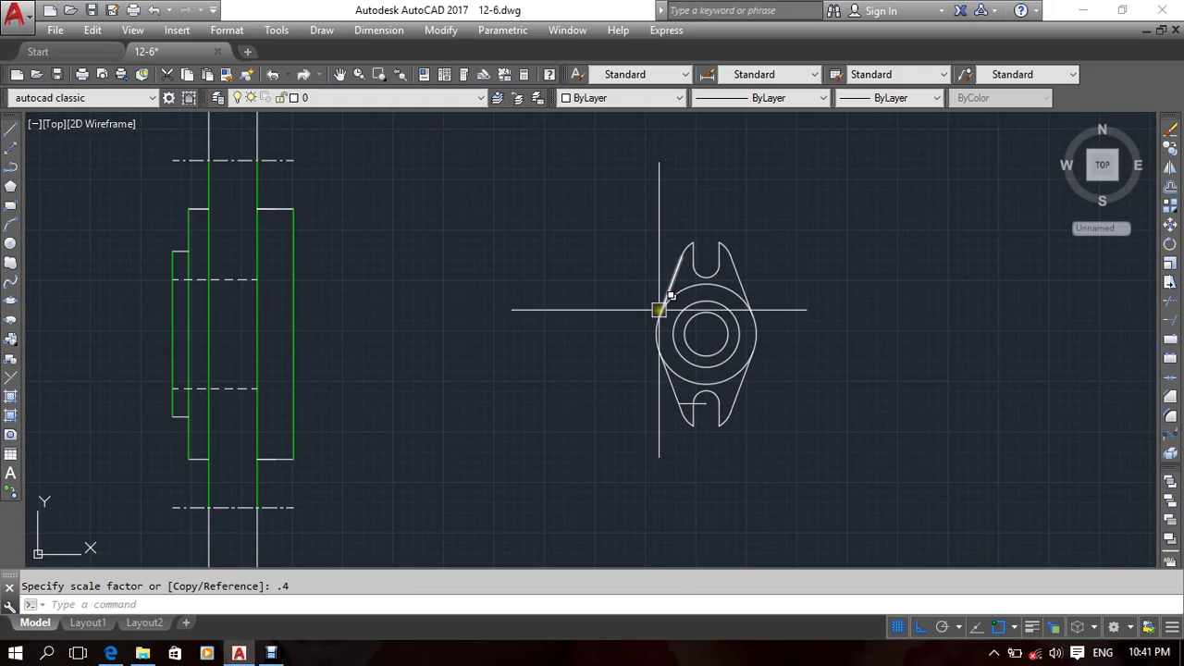
scroll(638, 319, "up", 7)
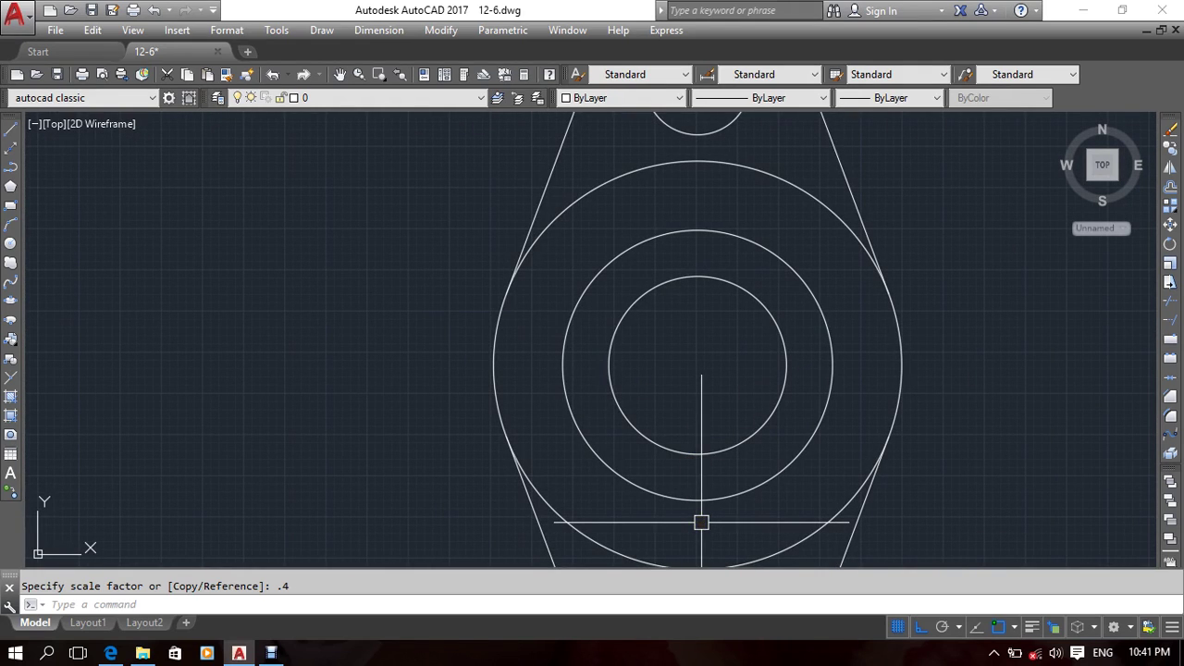
scroll(806, 289, "down", 4)
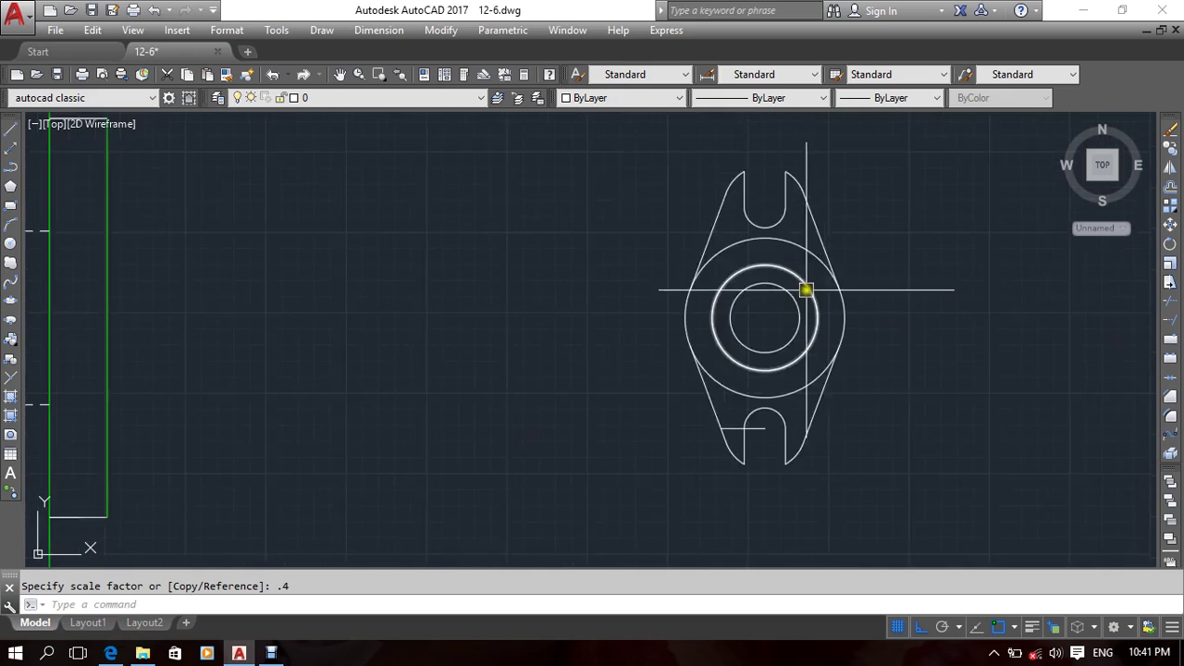
middle_click_drag(762, 304, 690, 338)
key("Return")
left_click(729, 309)
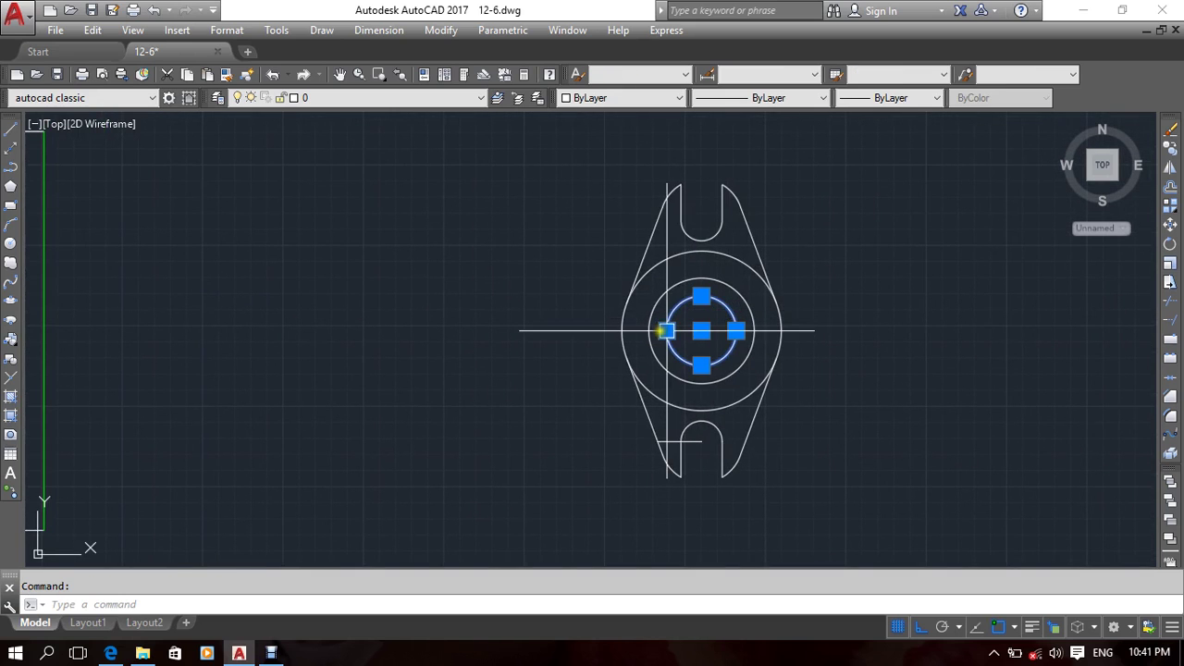
scroll(633, 363, "down", 6)
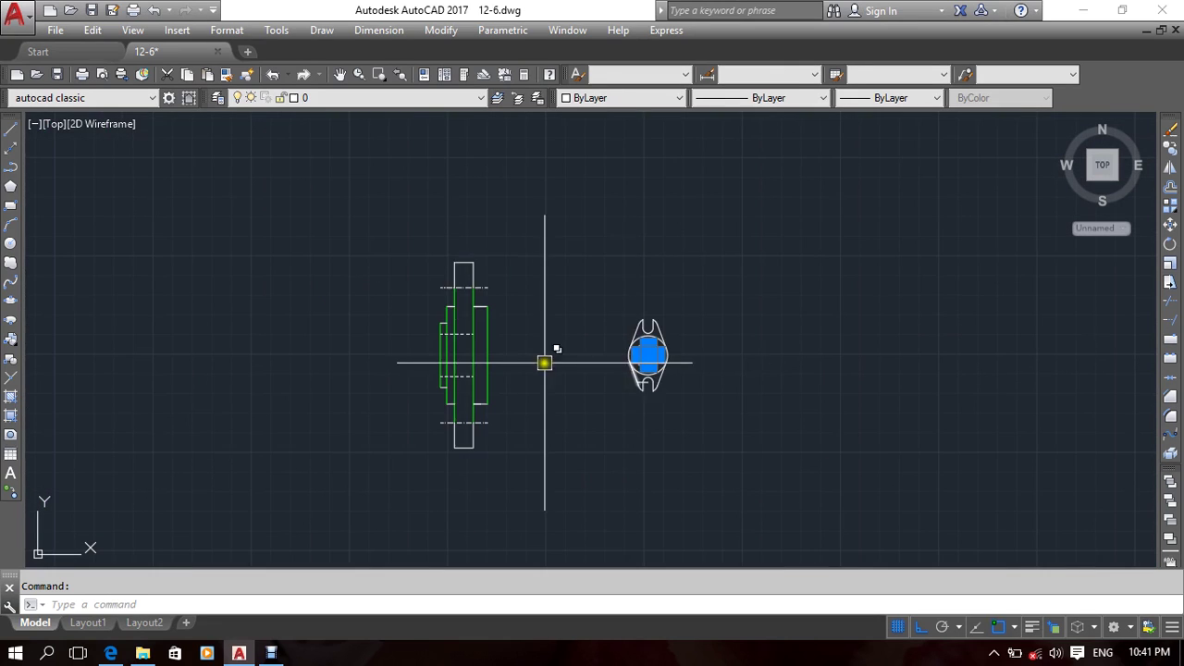
scroll(453, 281, "up", 2)
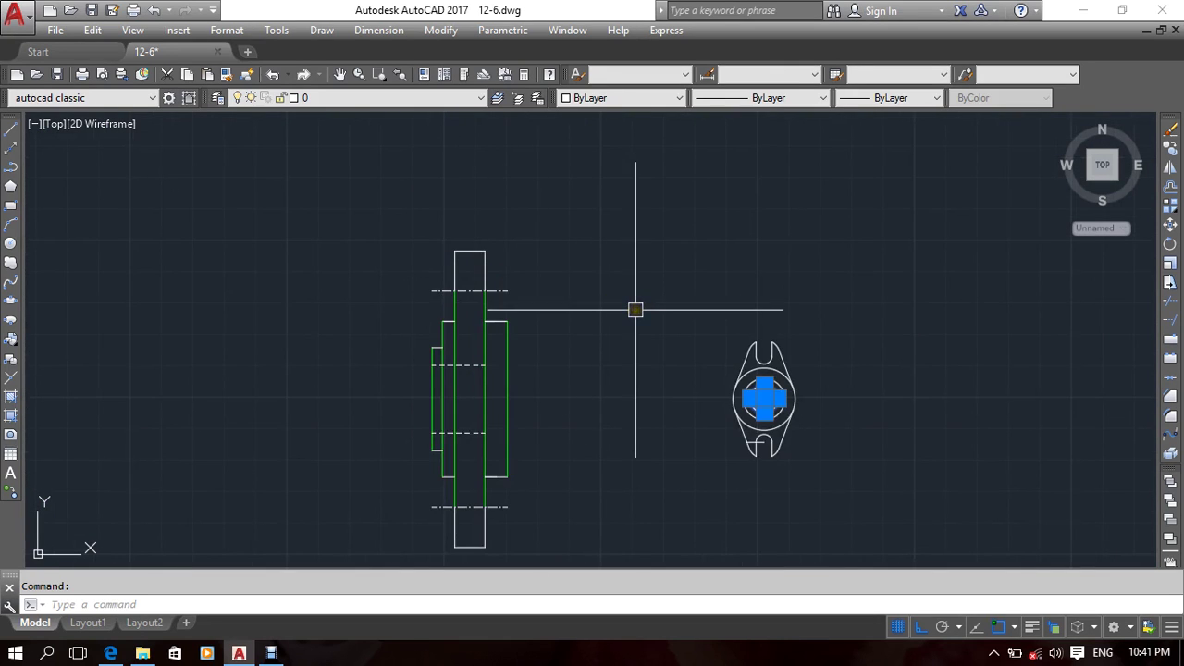
middle_click_drag(635, 306, 524, 263)
key("Escape")
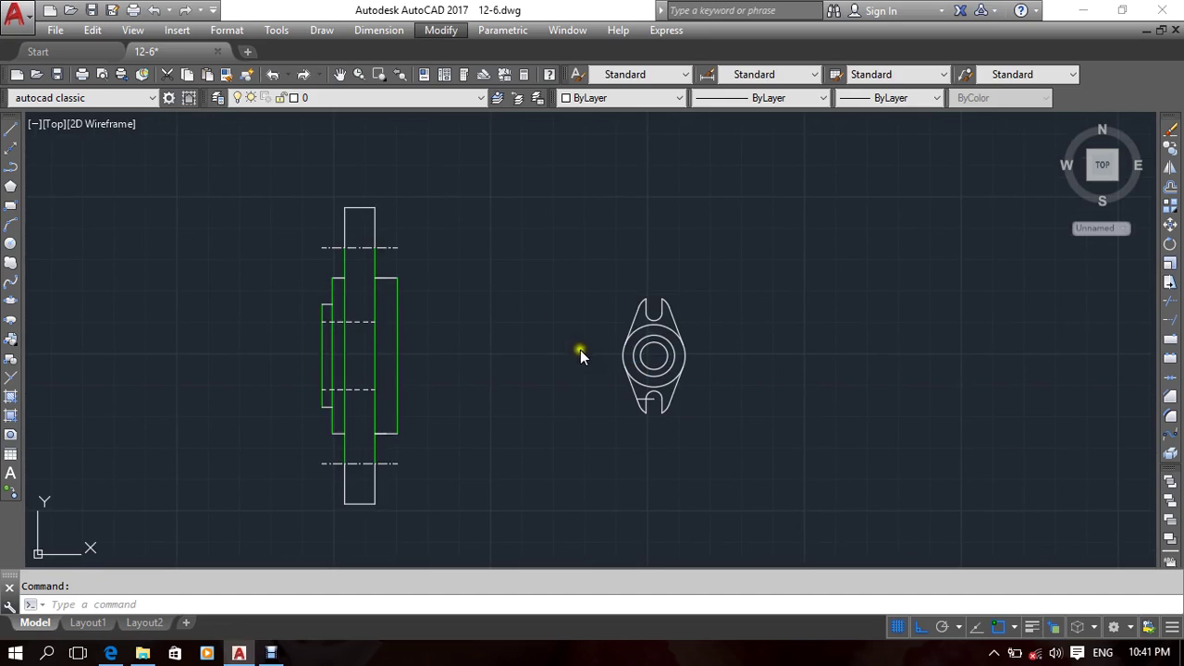
Step: Start scaling the whole flange view, using the center of its concentric circles as the base point
left_click(571, 287)
left_click(546, 364)
left_click(731, 266)
left_click(491, 484)
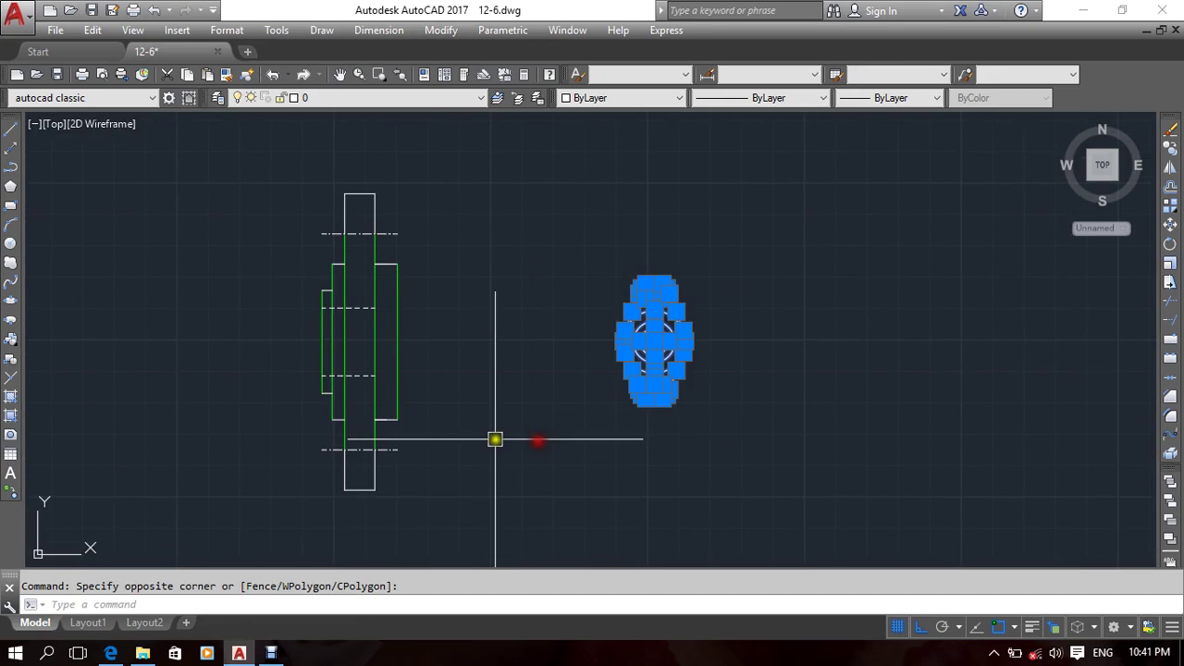
type("sc")
key("Return")
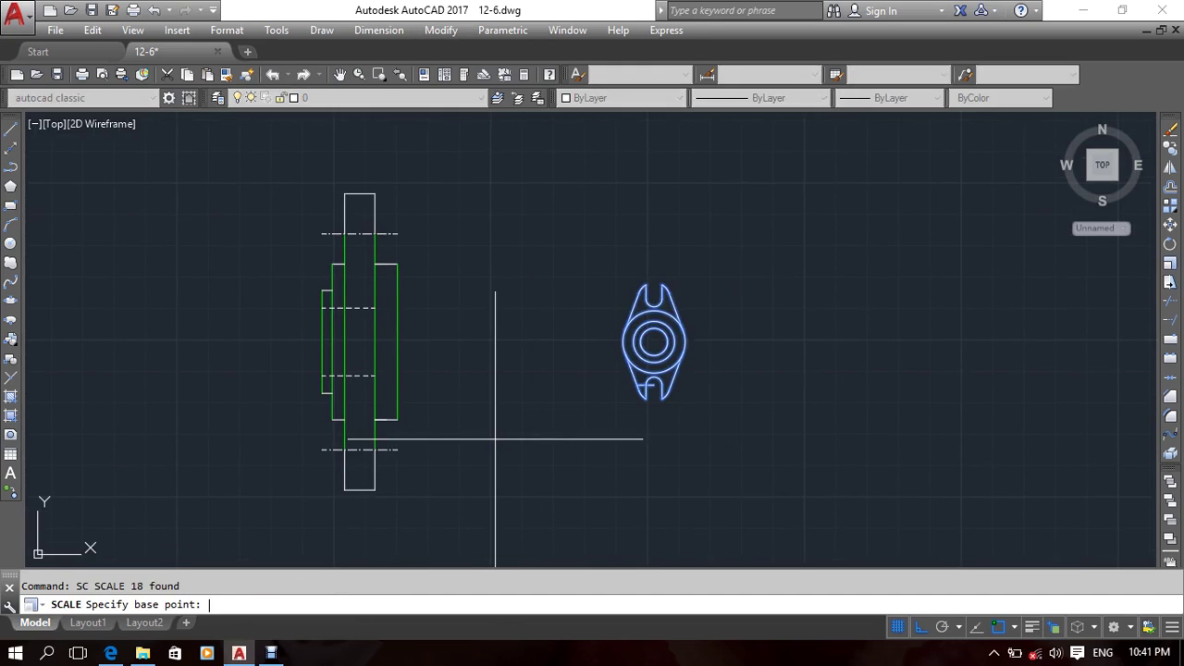
scroll(619, 355, "up", 5)
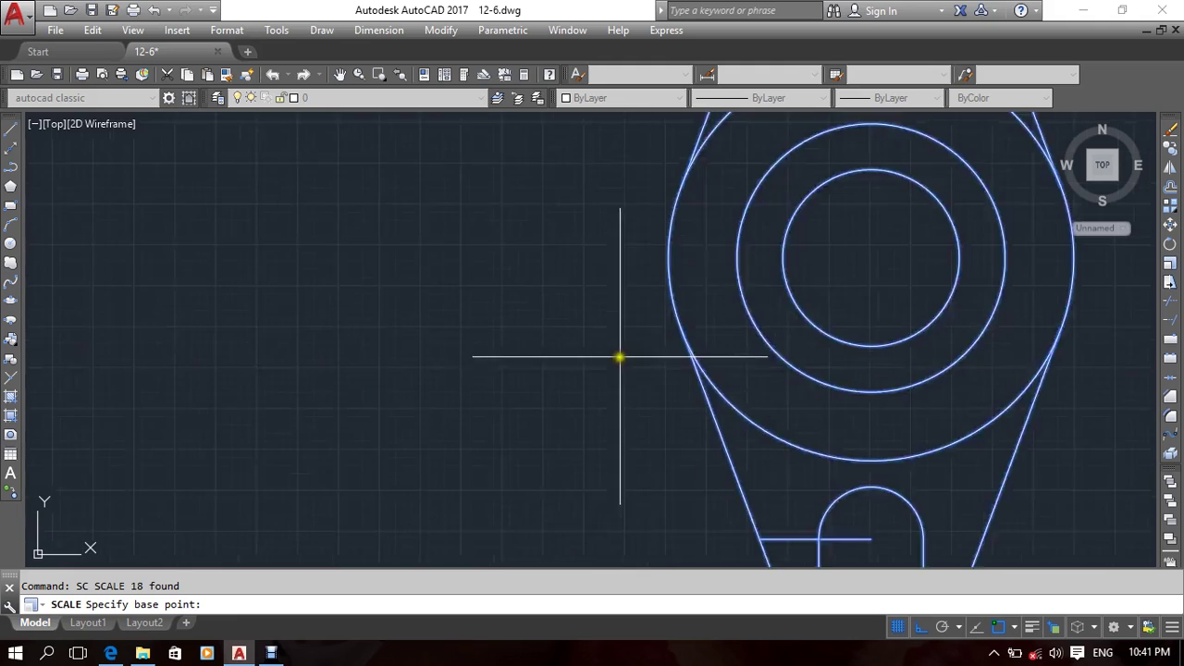
left_click(871, 258)
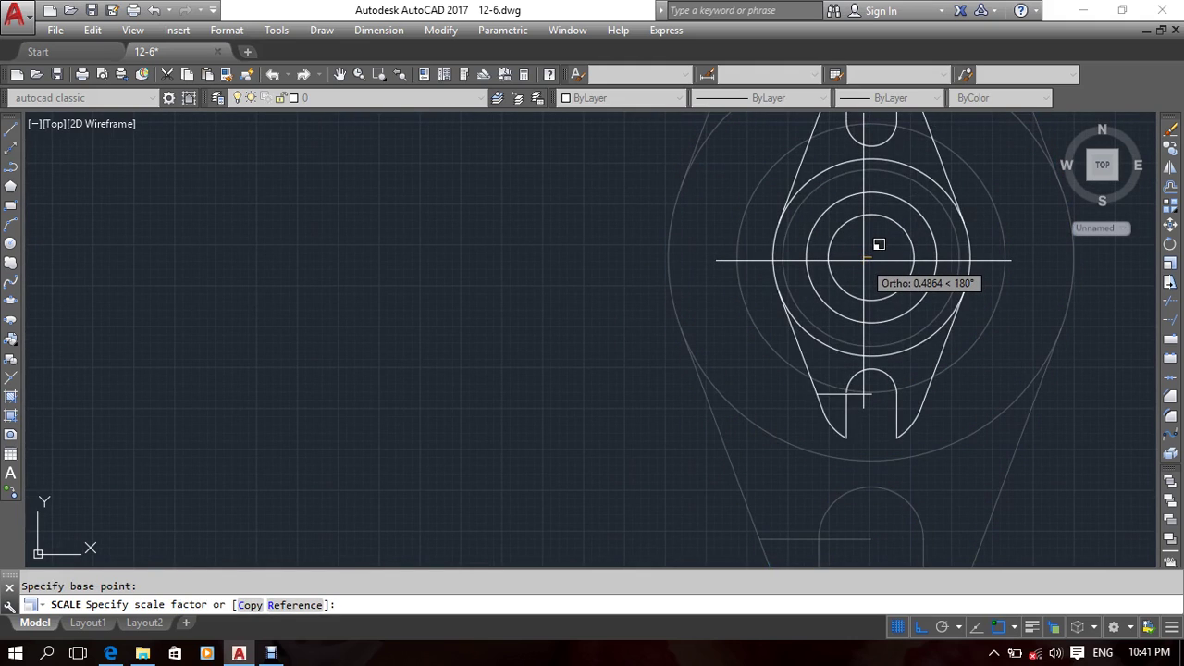
scroll(814, 291, "down", 2)
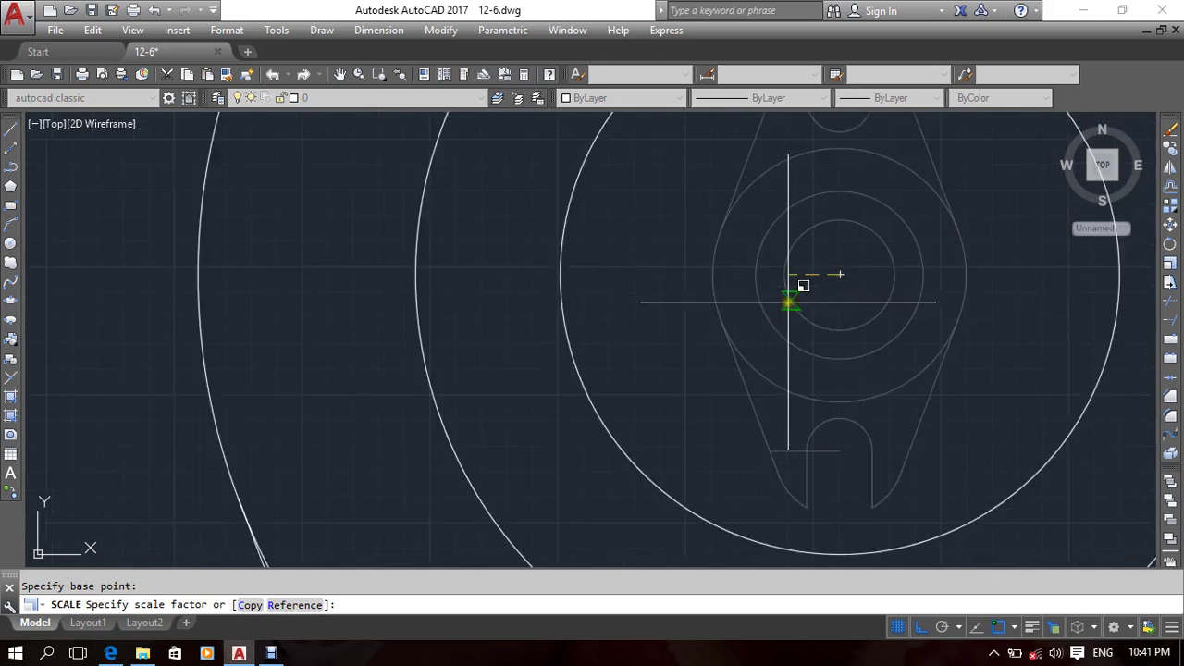
Step: Use the Reference option and define the reference length from the lower to the upper quadrant of the flange's innermost circle
left_click(309, 609)
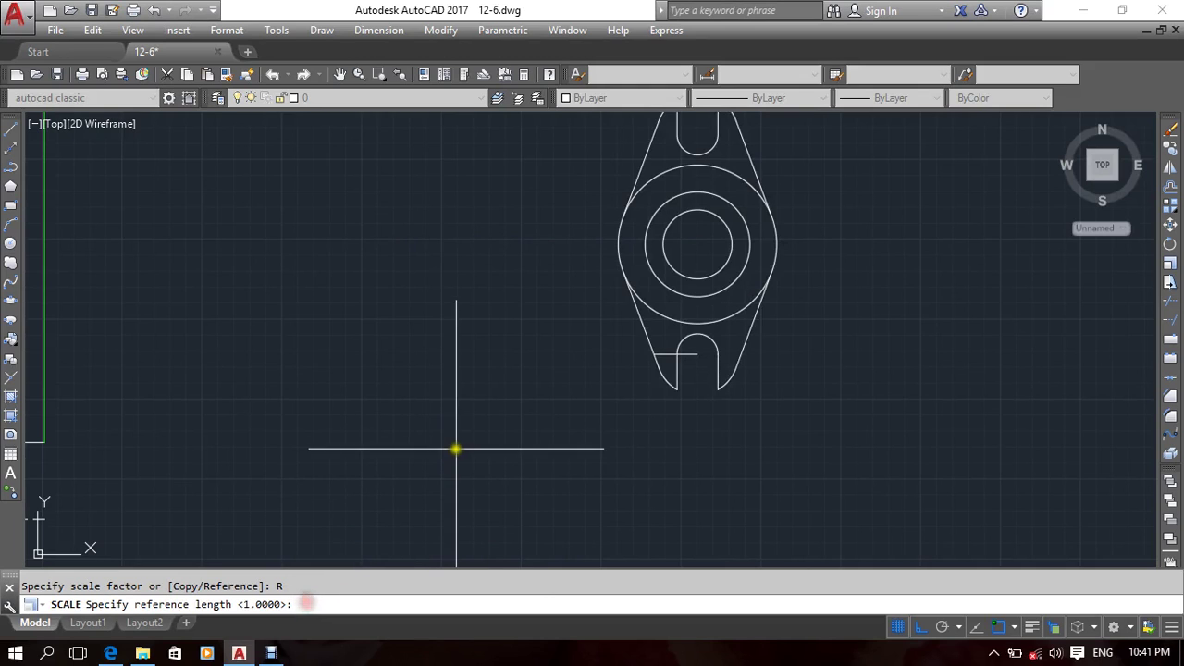
scroll(629, 278, "up", 4)
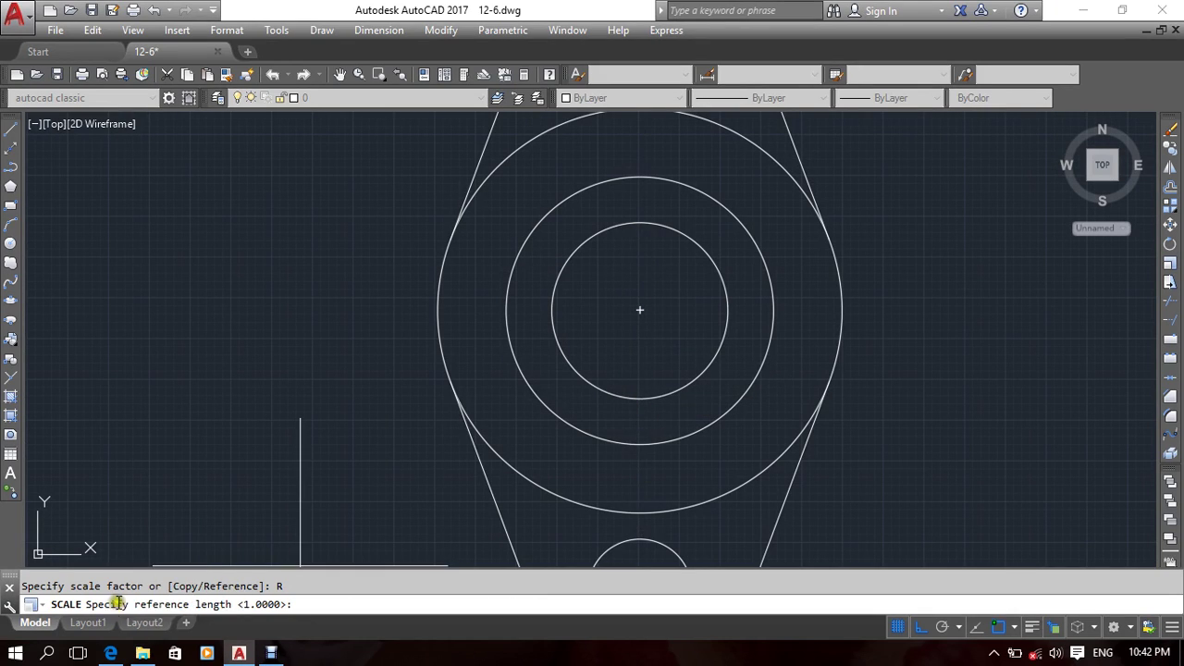
left_click(639, 398)
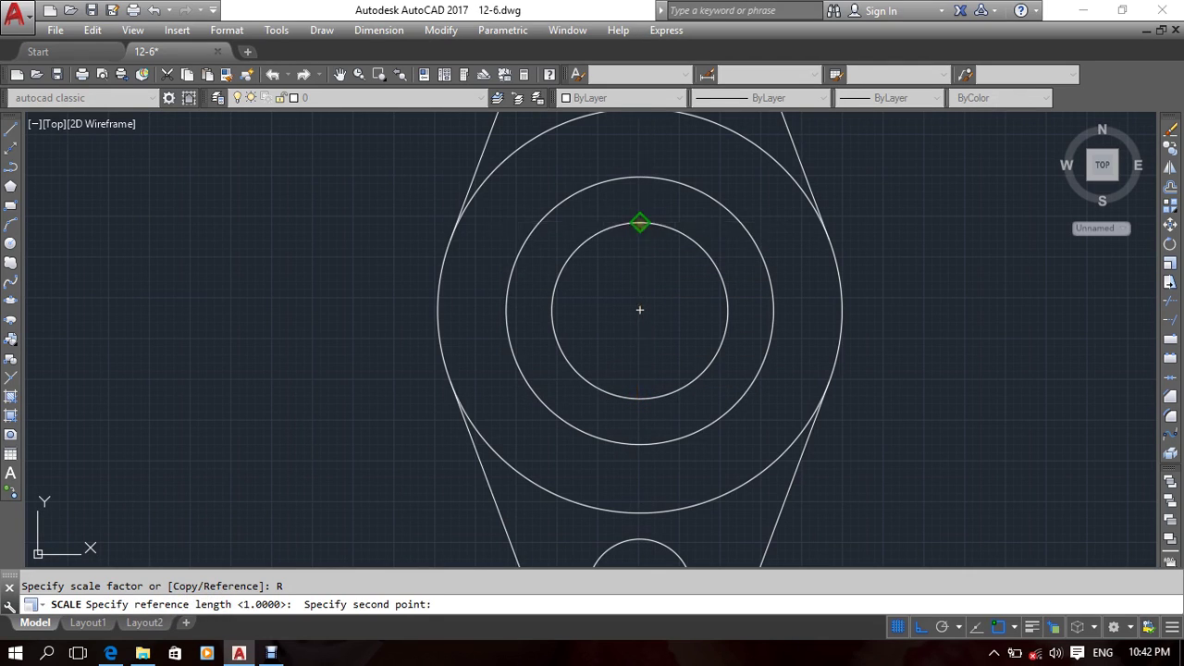
left_click(639, 222)
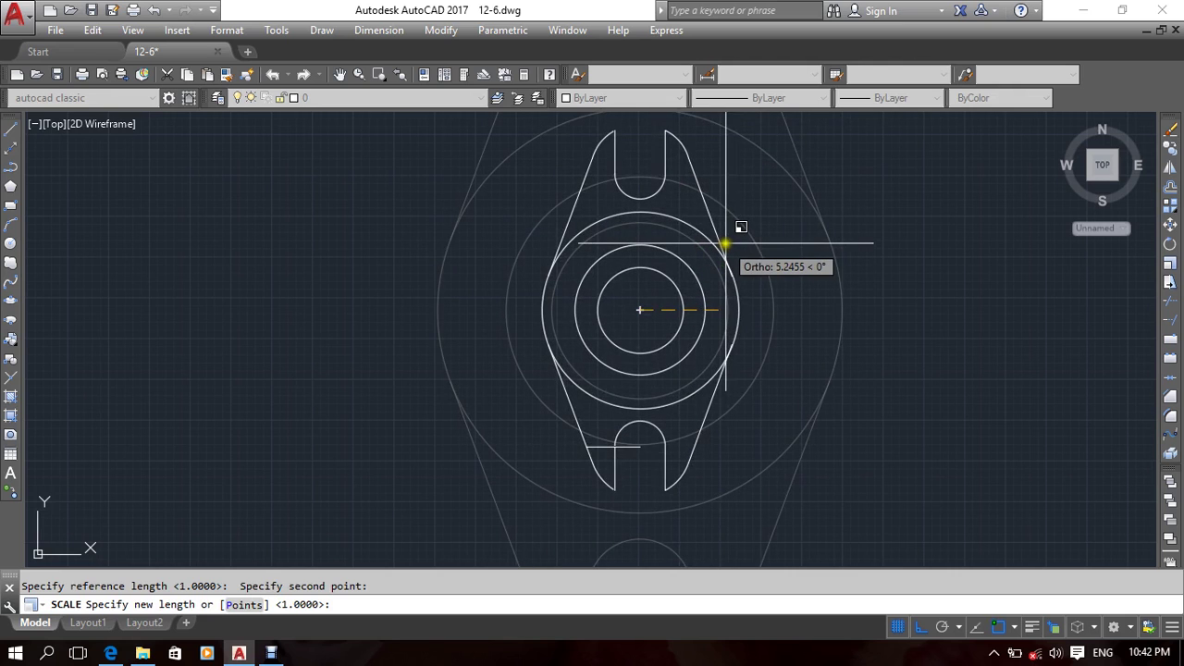
Step: Define the new length by Points between the ends of the side view's upper and lower dashed bore lines
left_click(245, 604)
scroll(614, 323, "down", 5)
scroll(386, 357, "up", 3)
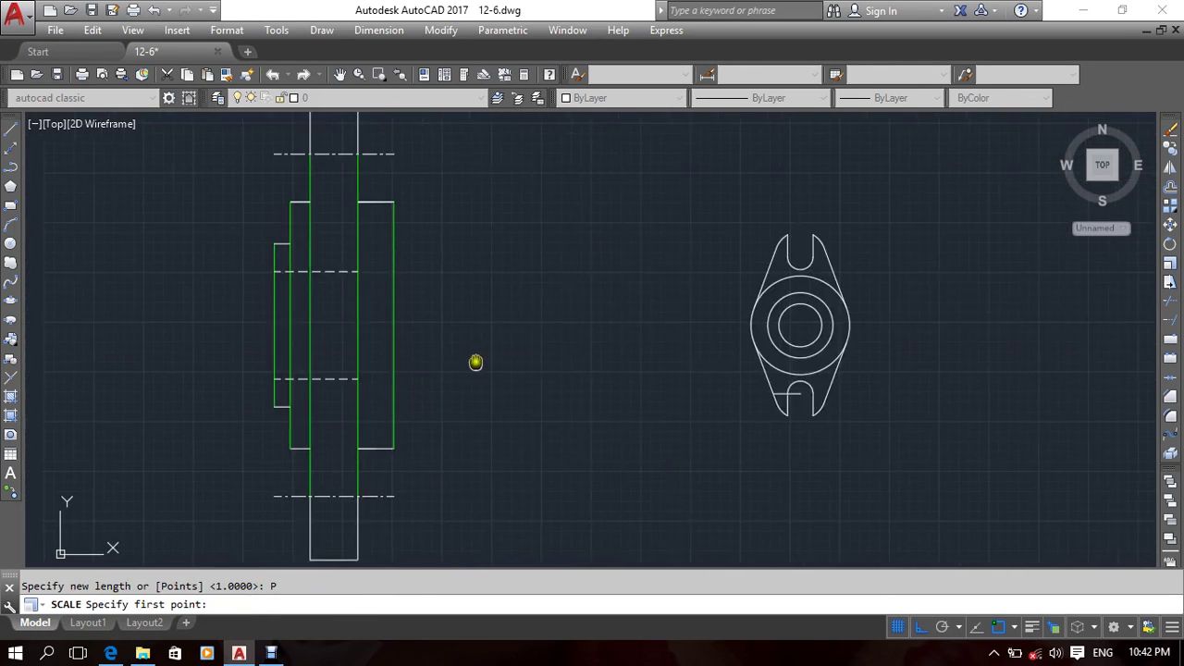
scroll(366, 334, "up", 2)
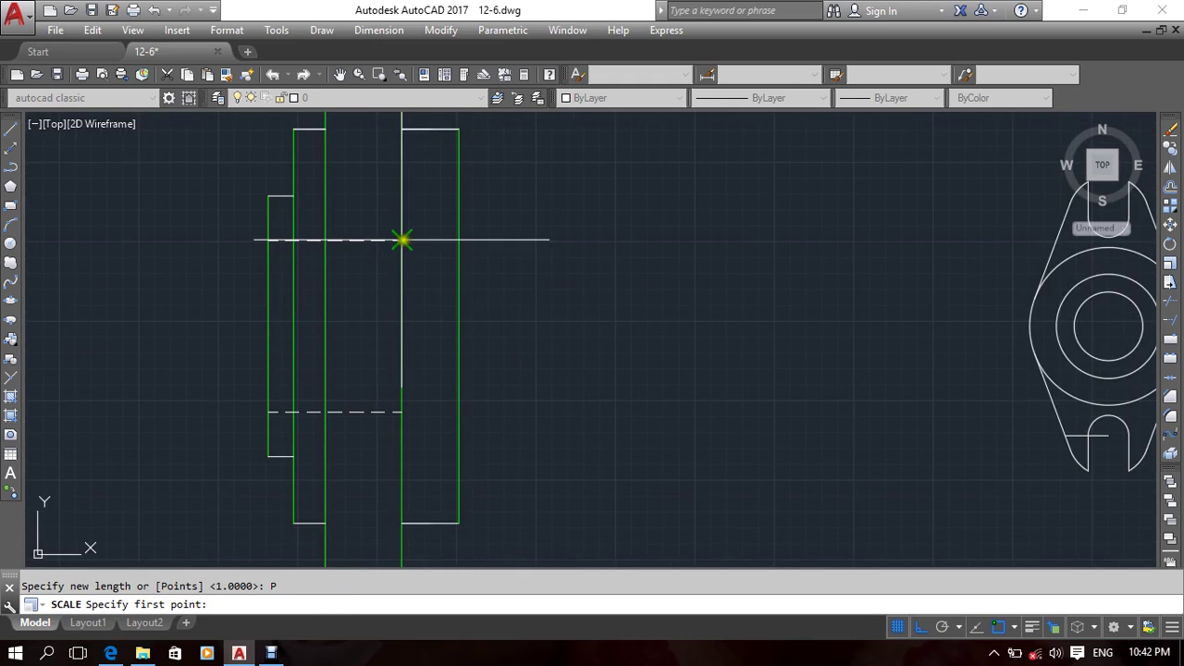
left_click(402, 241)
left_click(402, 411)
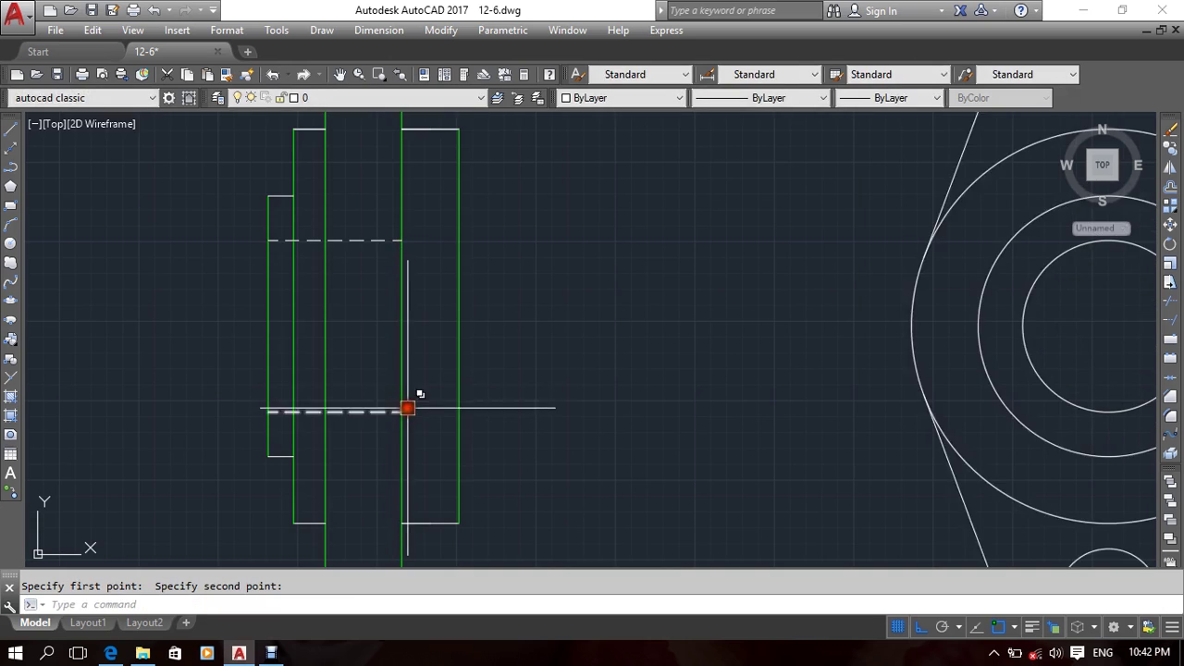
scroll(727, 342, "down", 3)
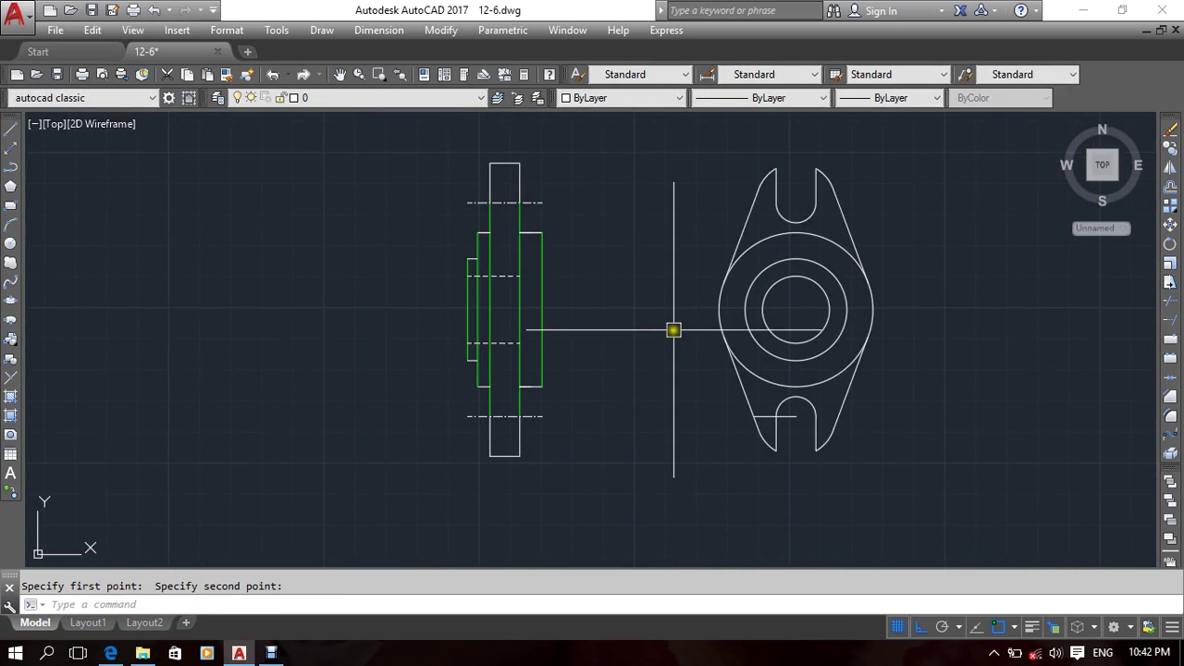
key("Return")
left_click(795, 258)
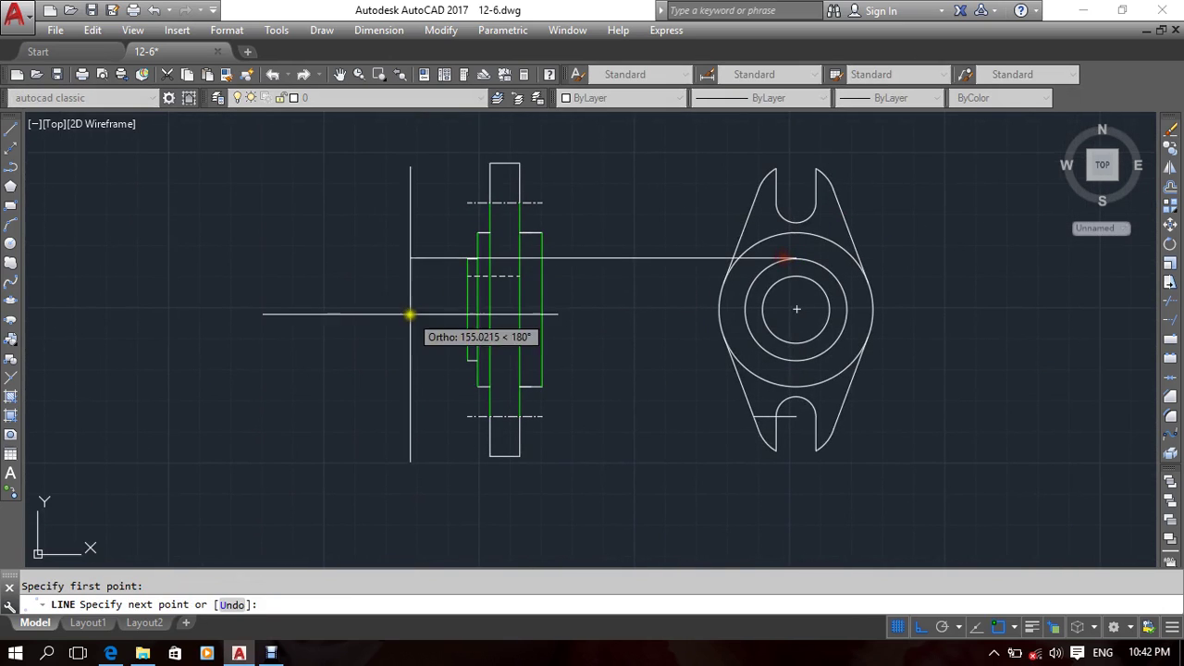
key("Escape")
key("Return")
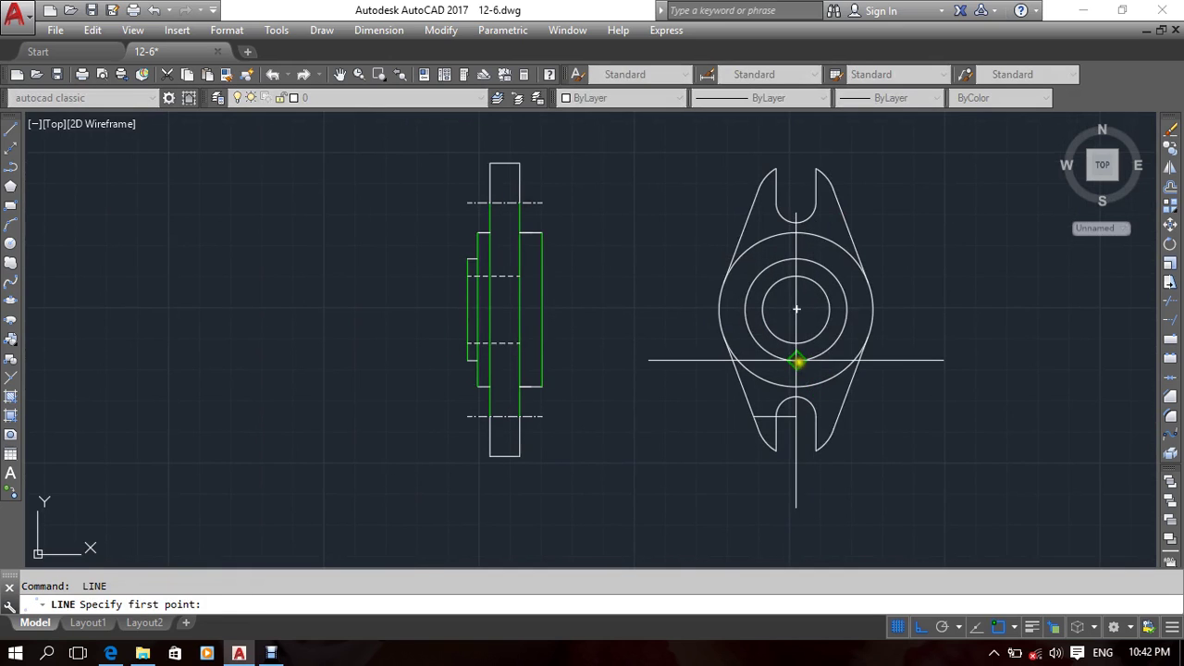
key("Escape")
Step: Draw a freehand rectangle, wider than tall, in the empty area beside the green side view
scroll(604, 369, "down", 3)
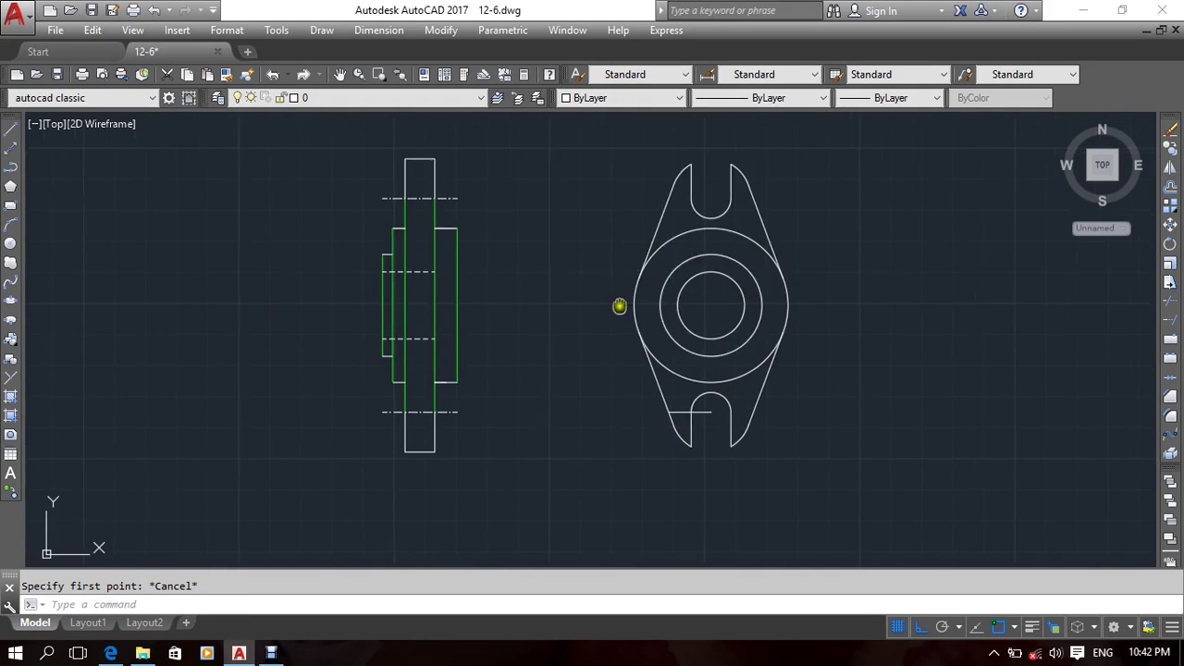
middle_click_drag(605, 369, 635, 359)
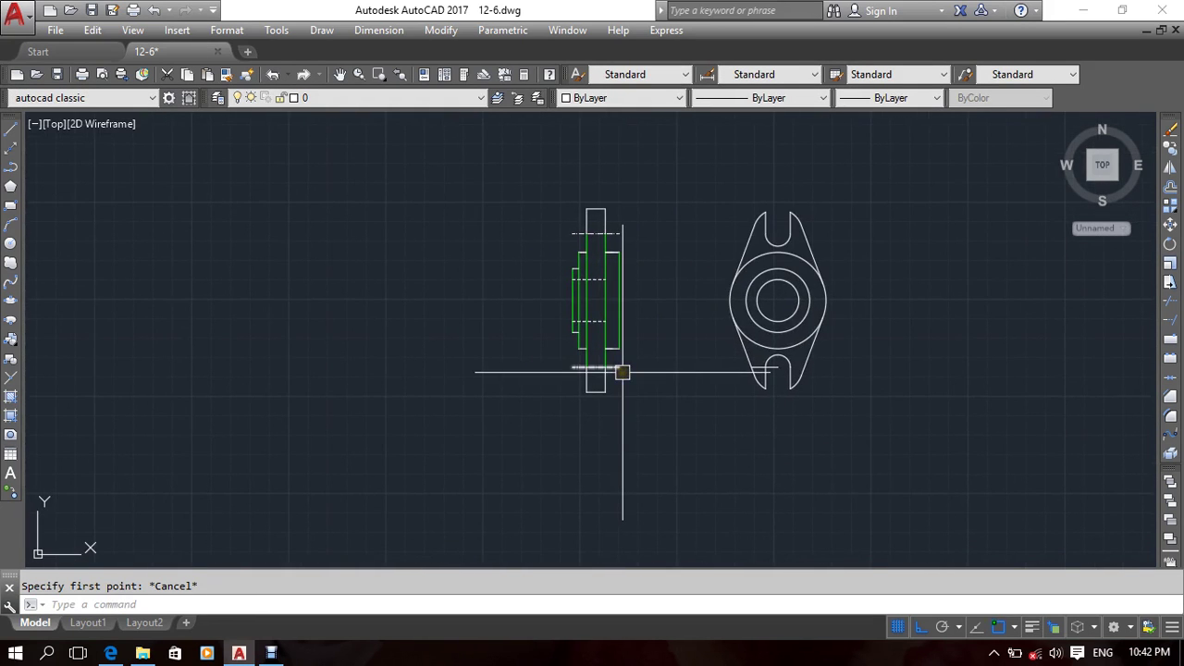
type("rec")
key("Return")
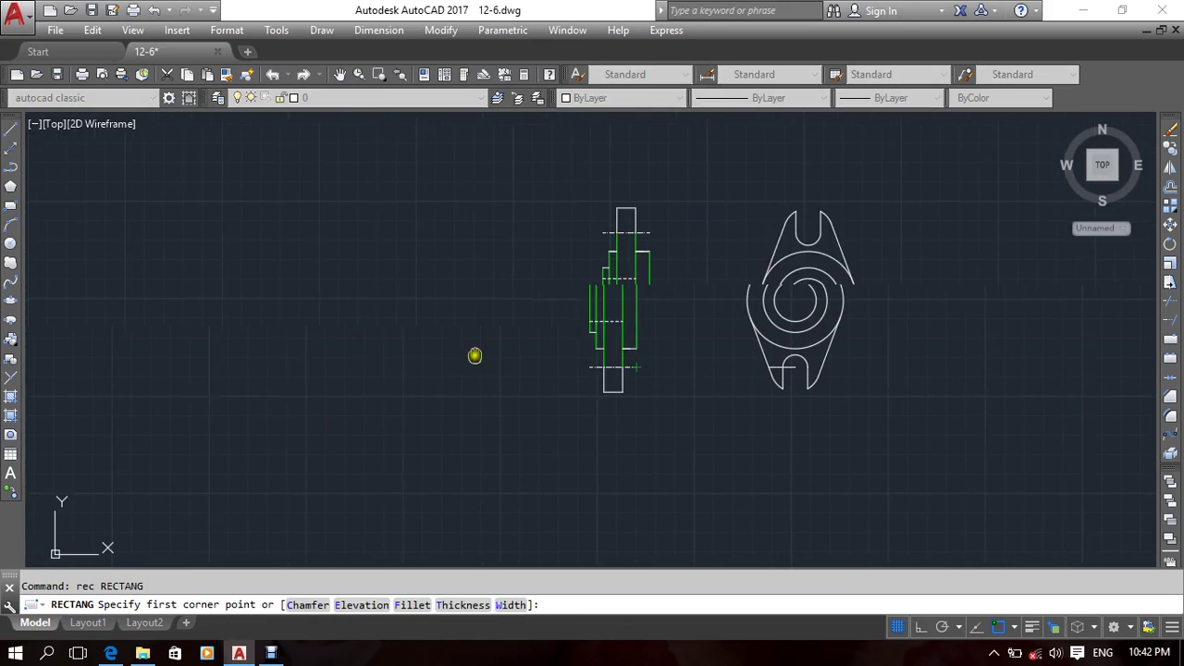
left_click(416, 401)
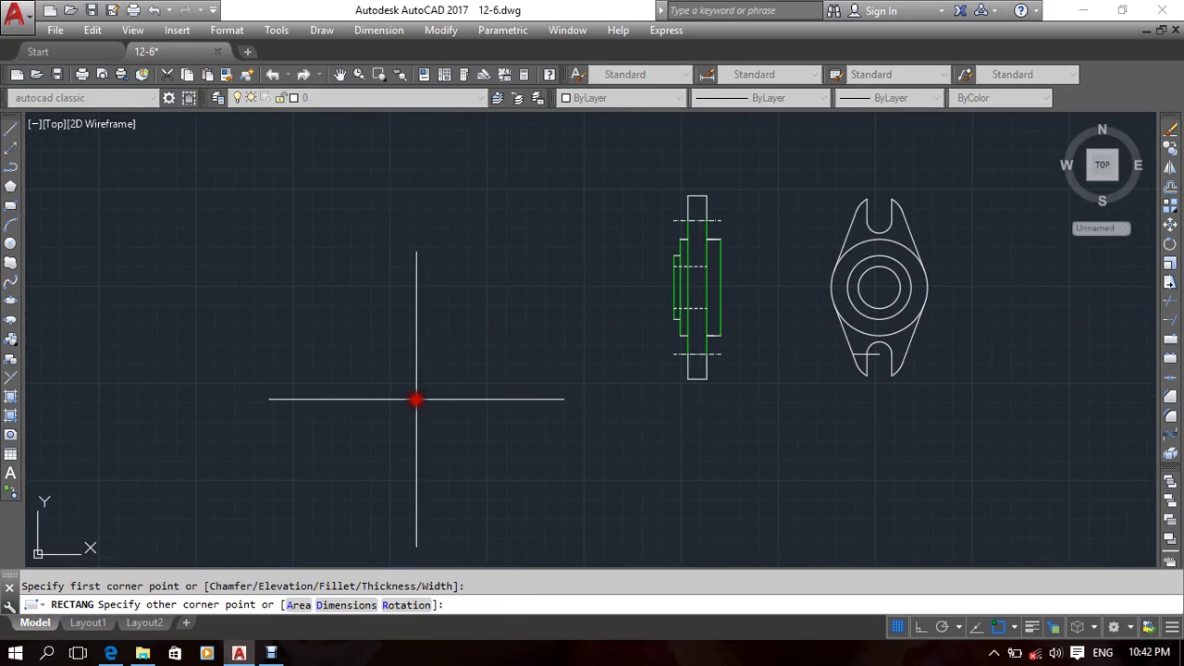
left_click(532, 315)
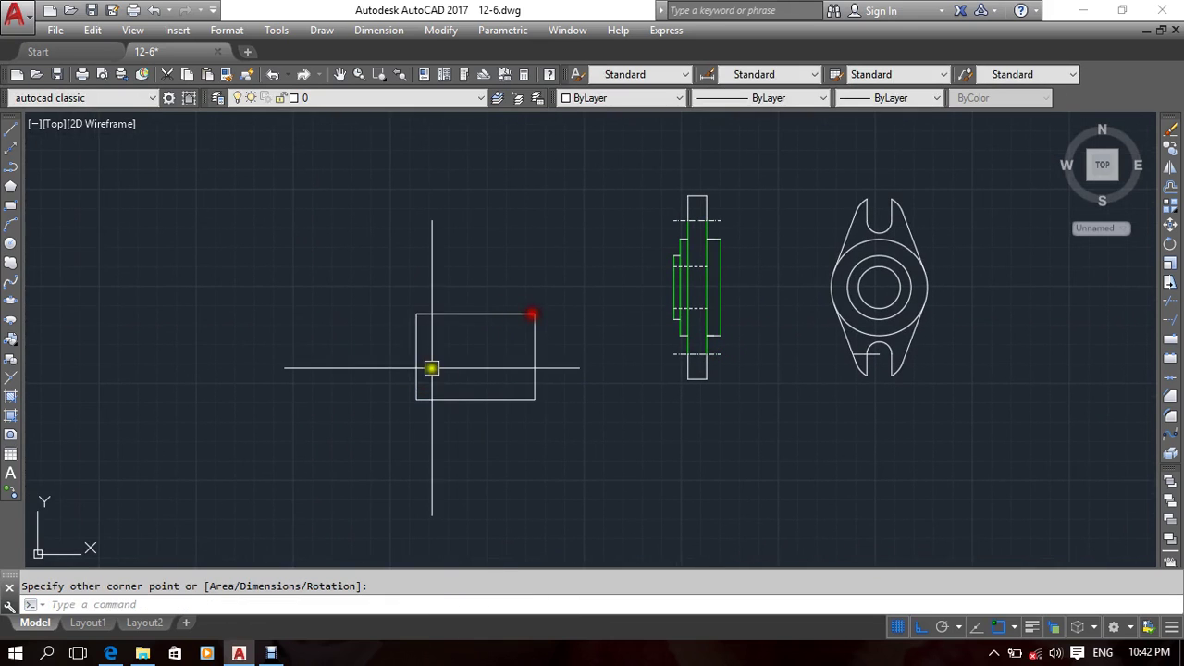
Step: Draw a small upright rectangle inside the new rectangle, starting from its lower-left corner
scroll(431, 368, "up", 2)
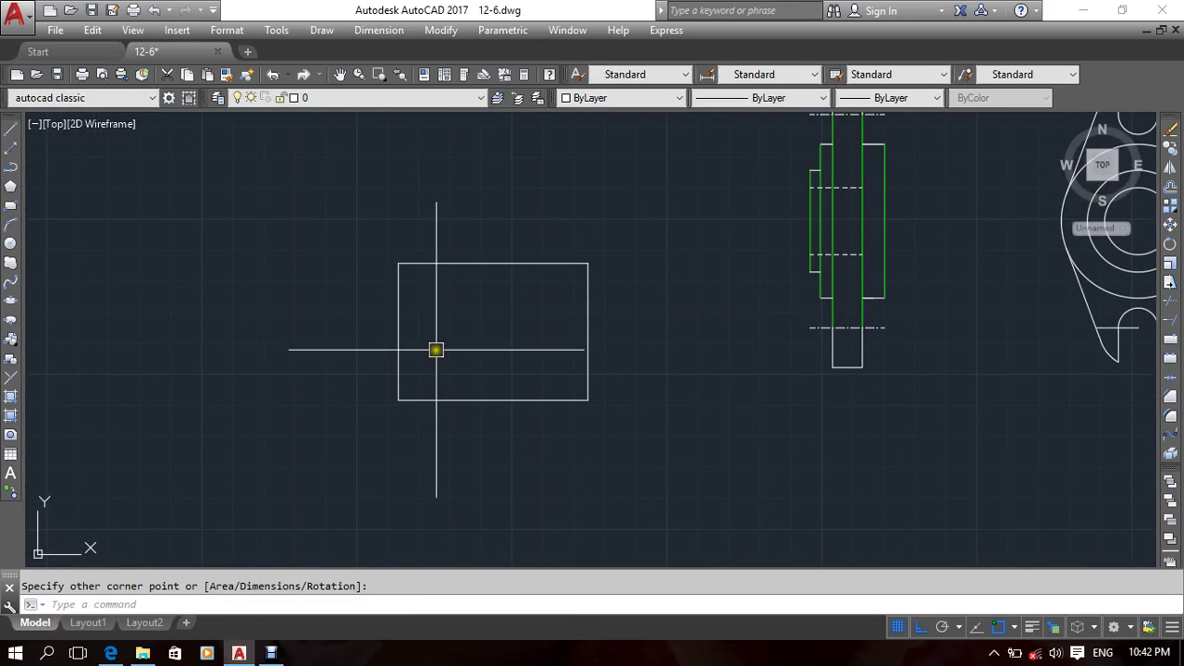
type("re")
key("Return")
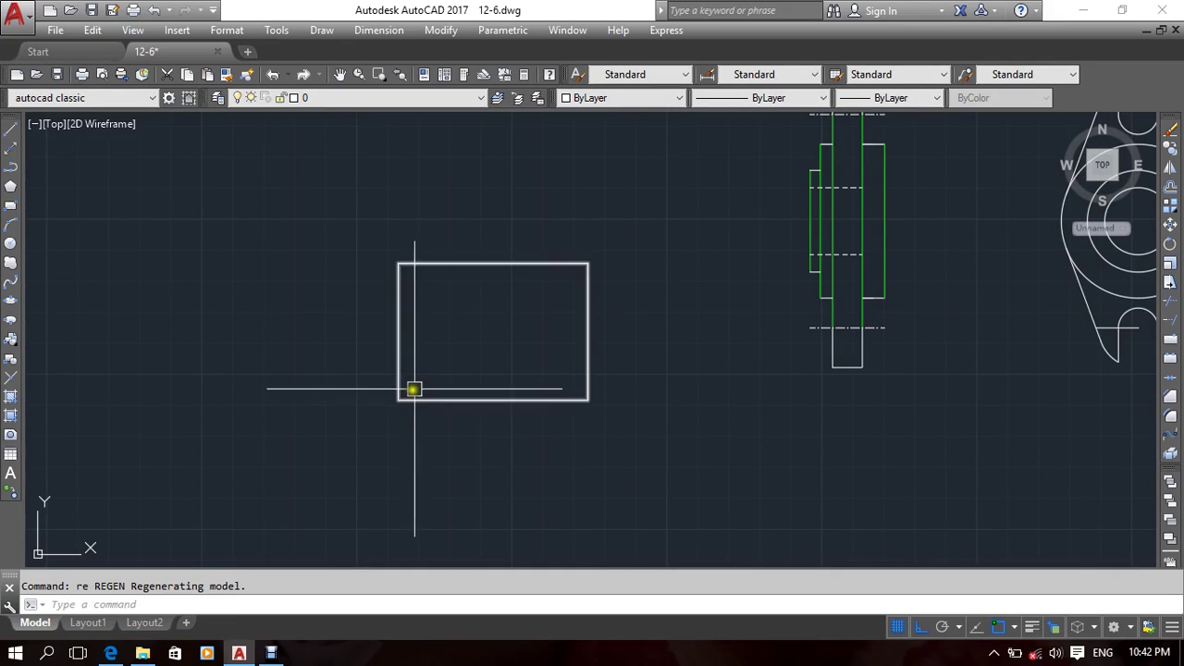
type("re")
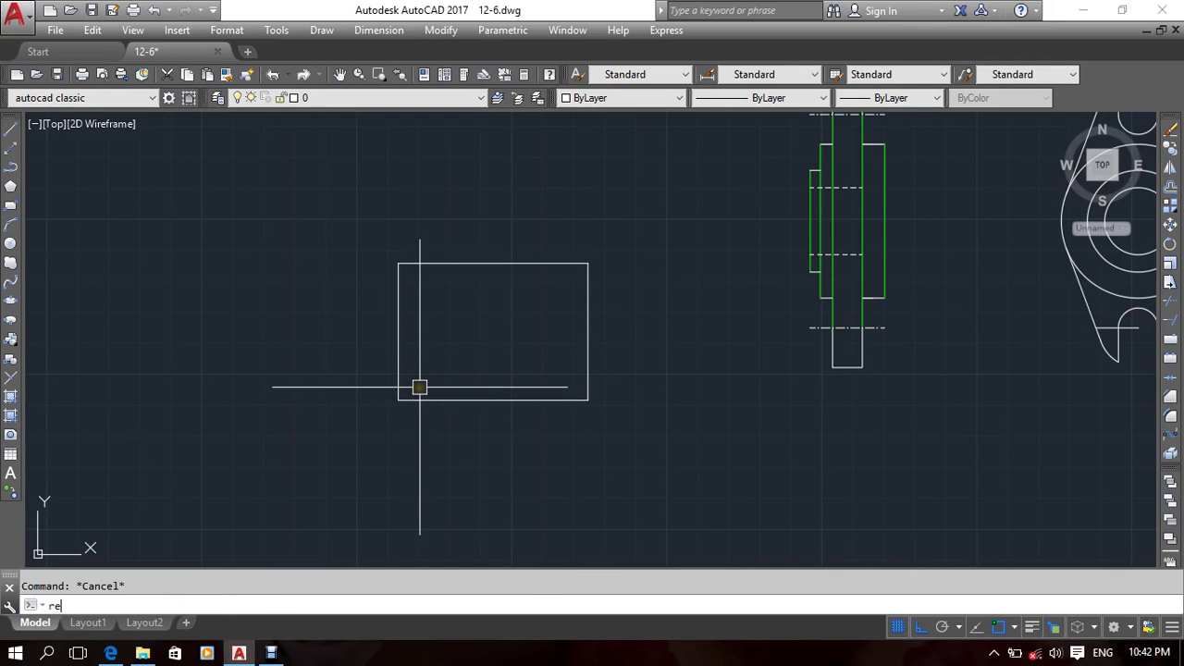
type("c")
key("Return")
left_click(398, 399)
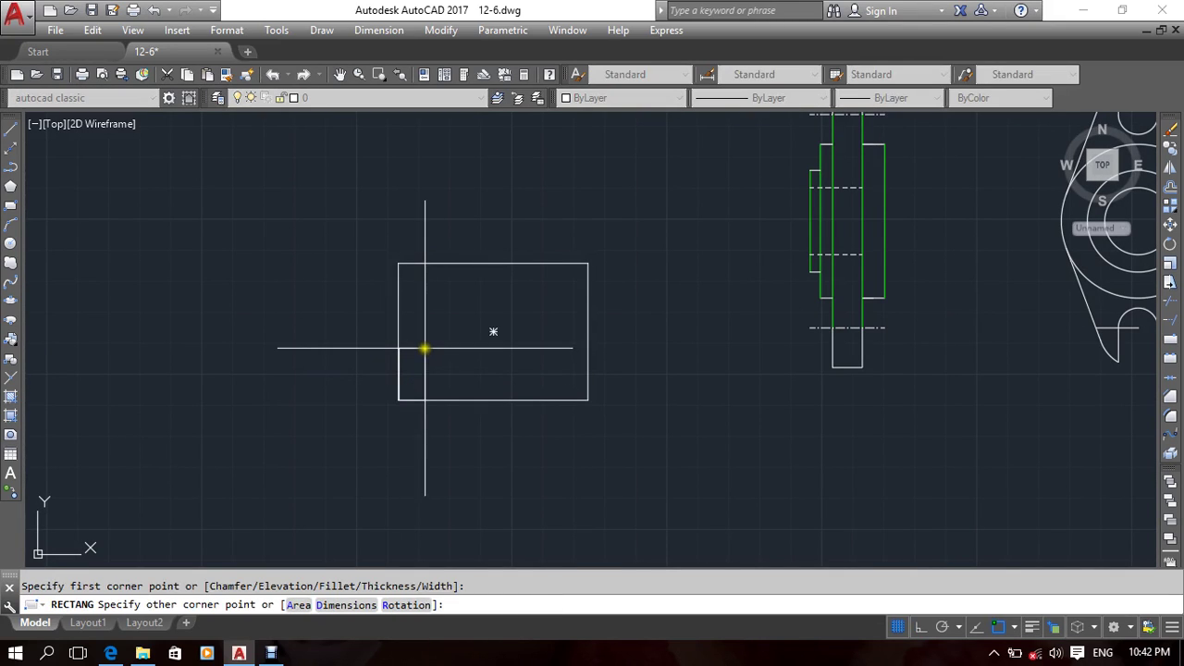
left_click(425, 348)
Step: Start scaling the small upright rectangle, using the shared lower-left corner as the base point
middle_click_drag(514, 340, 473, 349)
scroll(419, 364, "up", 4)
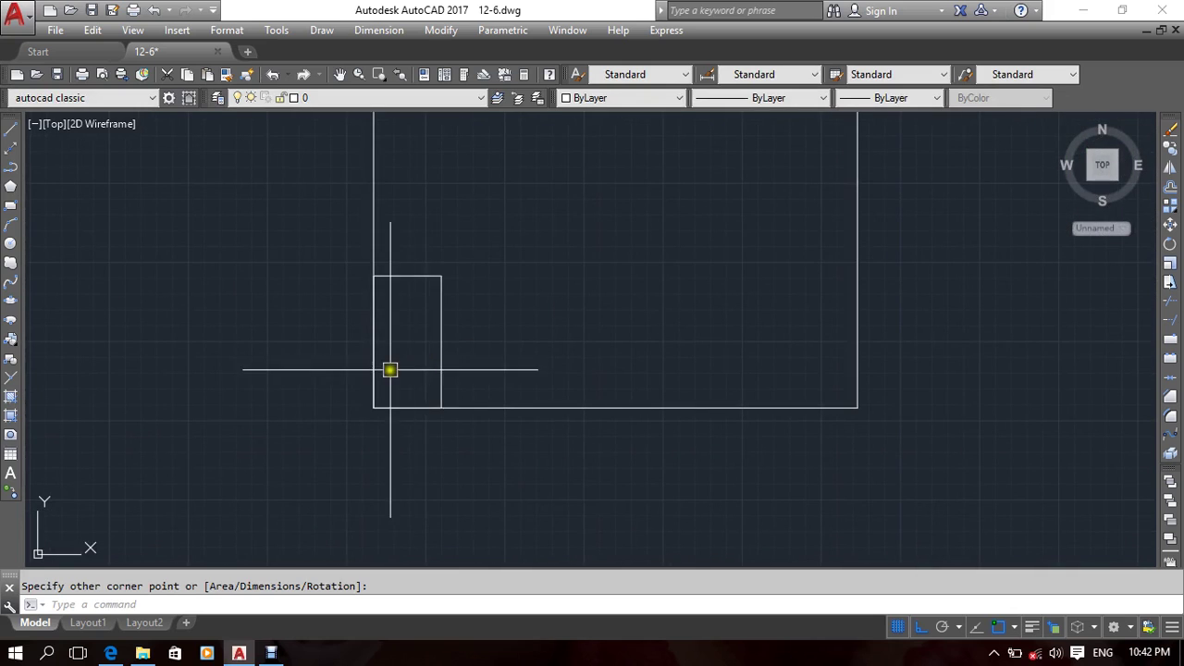
middle_click_drag(377, 301, 377, 371)
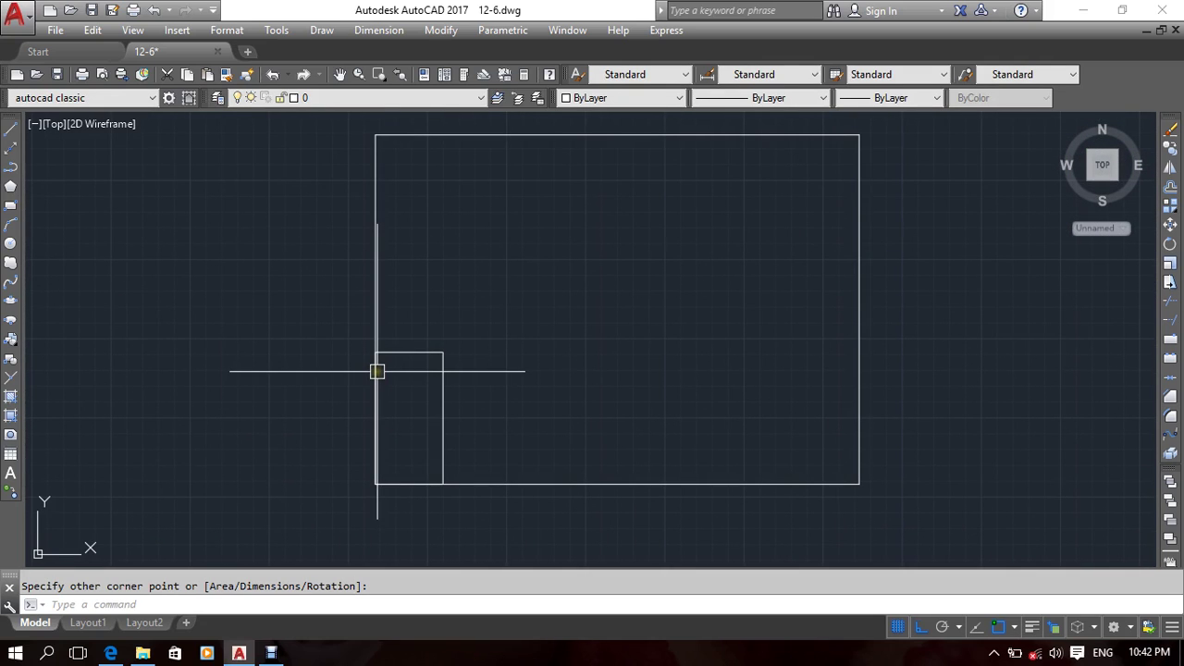
middle_click_drag(487, 314, 463, 302)
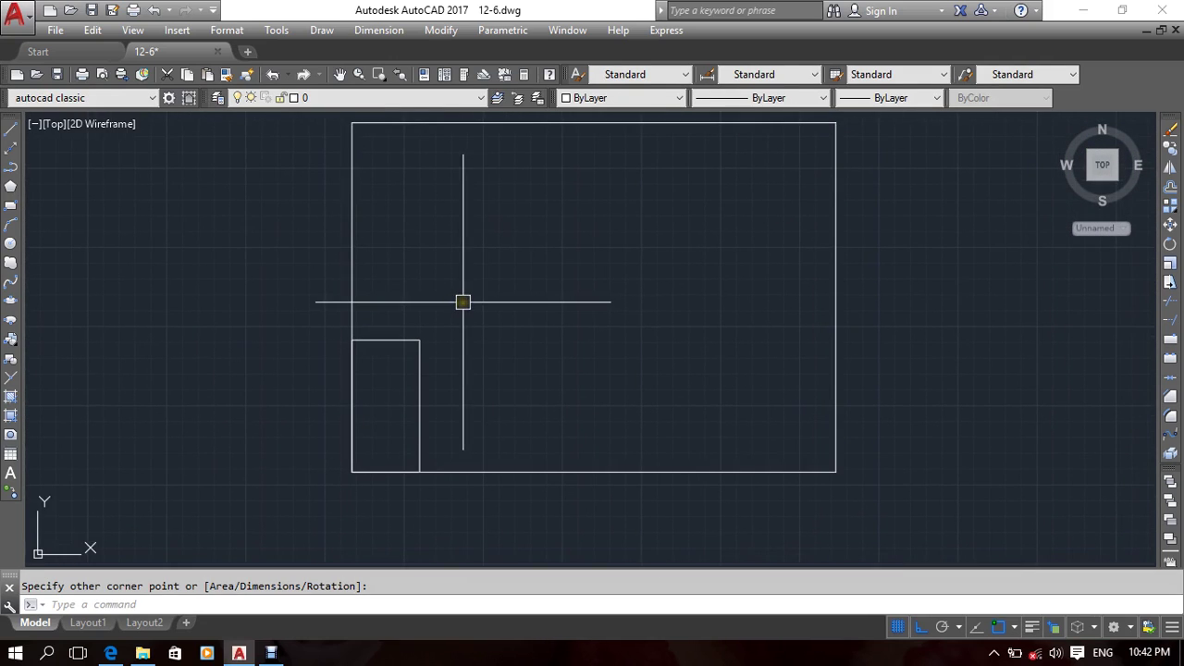
type("sc")
key("Return")
left_click(419, 357)
key("Return")
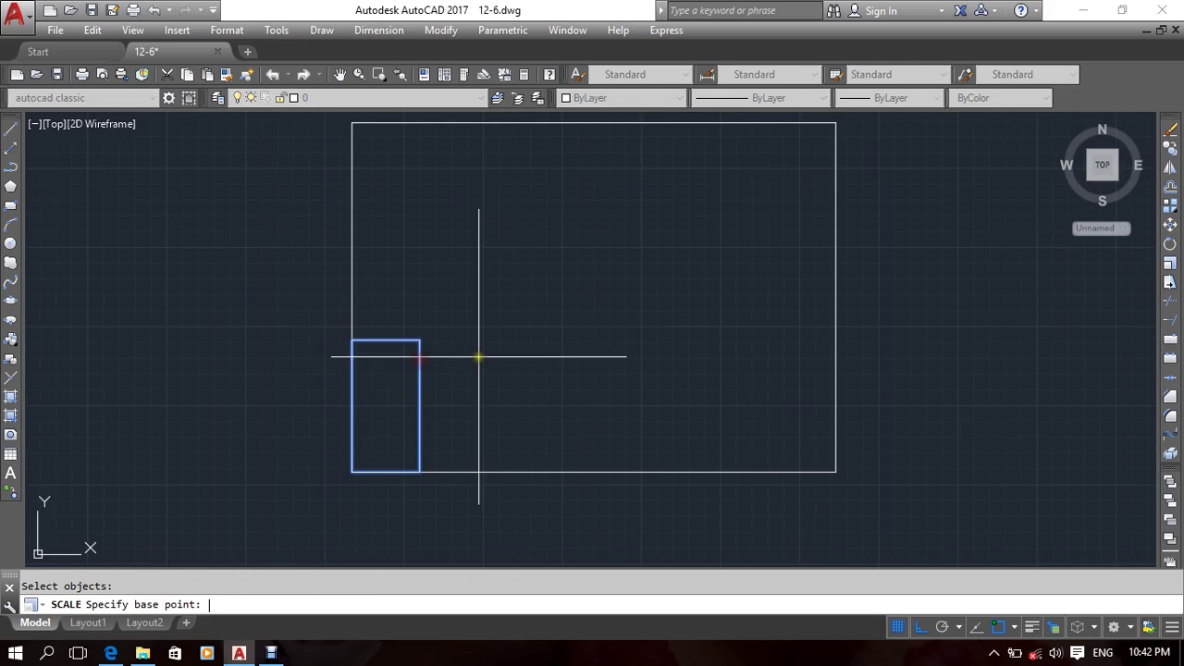
left_click(353, 472)
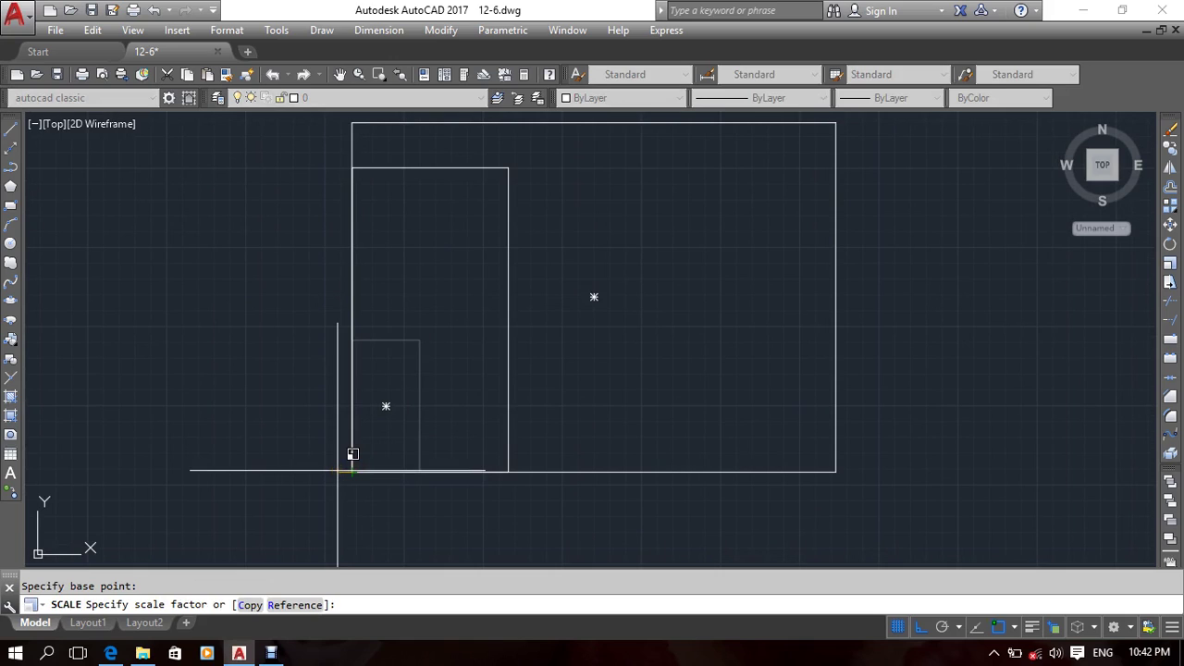
Step: Scale the small rectangle by Reference, taking its left edge as reference length and the large rectangle's upper-left corner as new length
scroll(271, 475, "down", 2)
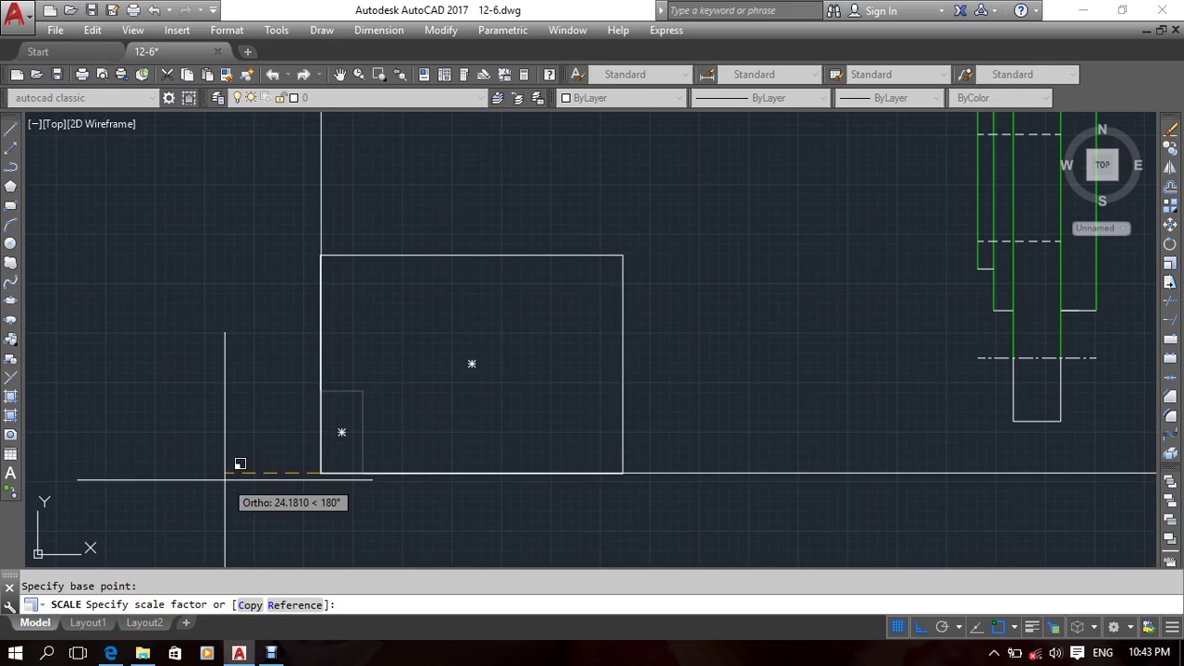
left_click(294, 605)
left_click(321, 473)
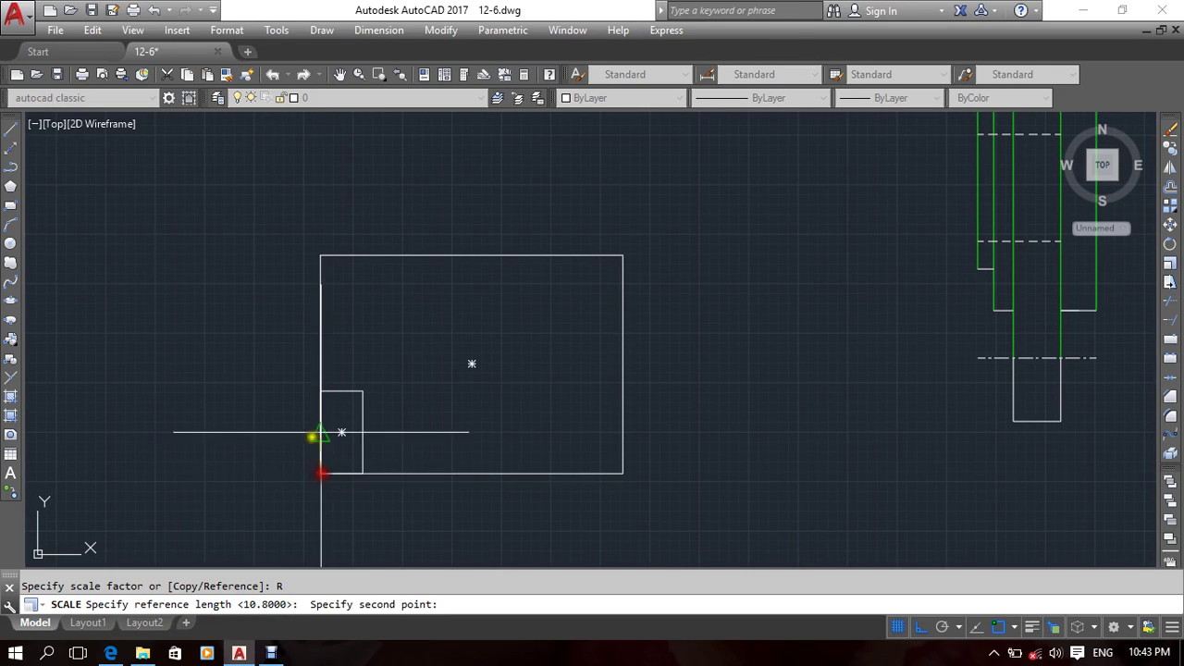
left_click(321, 390)
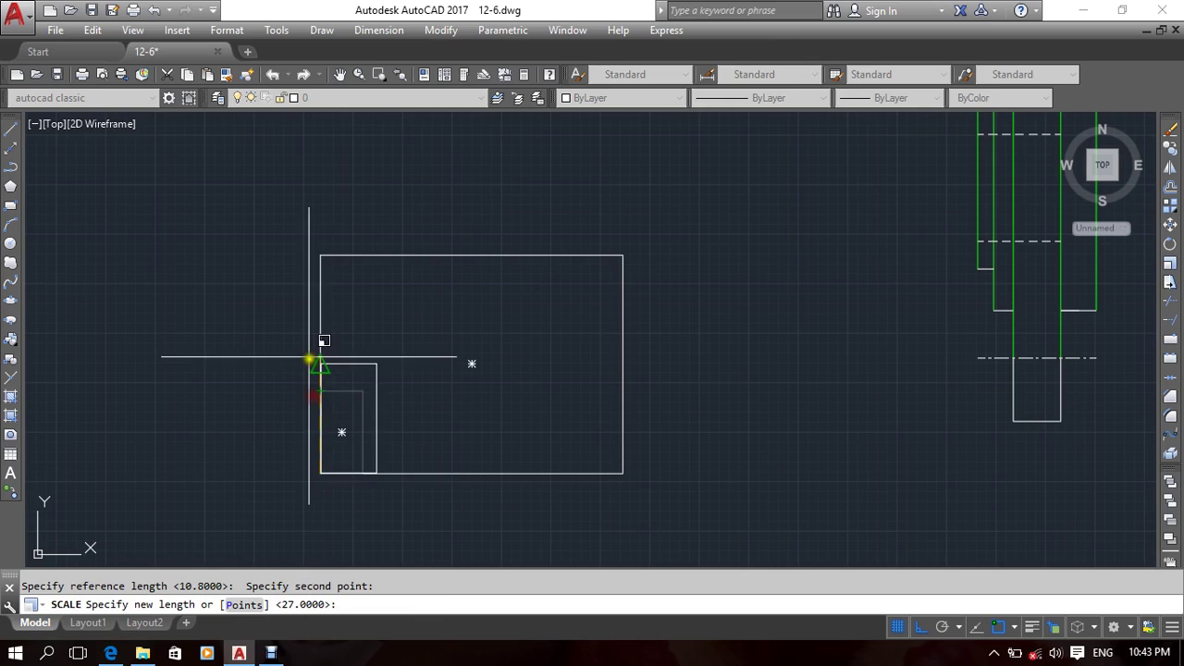
left_click(320, 255)
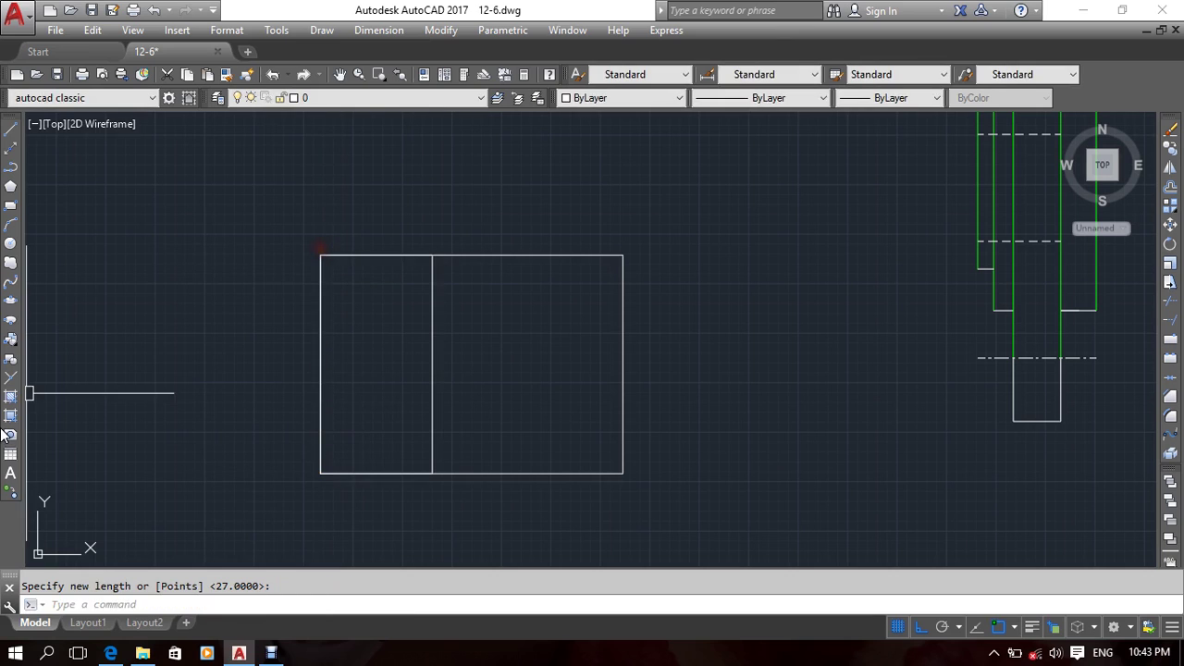
Step: Erase the scaled inner rectangle, keeping the large outer rectangle
middle_click_drag(267, 409, 255, 375)
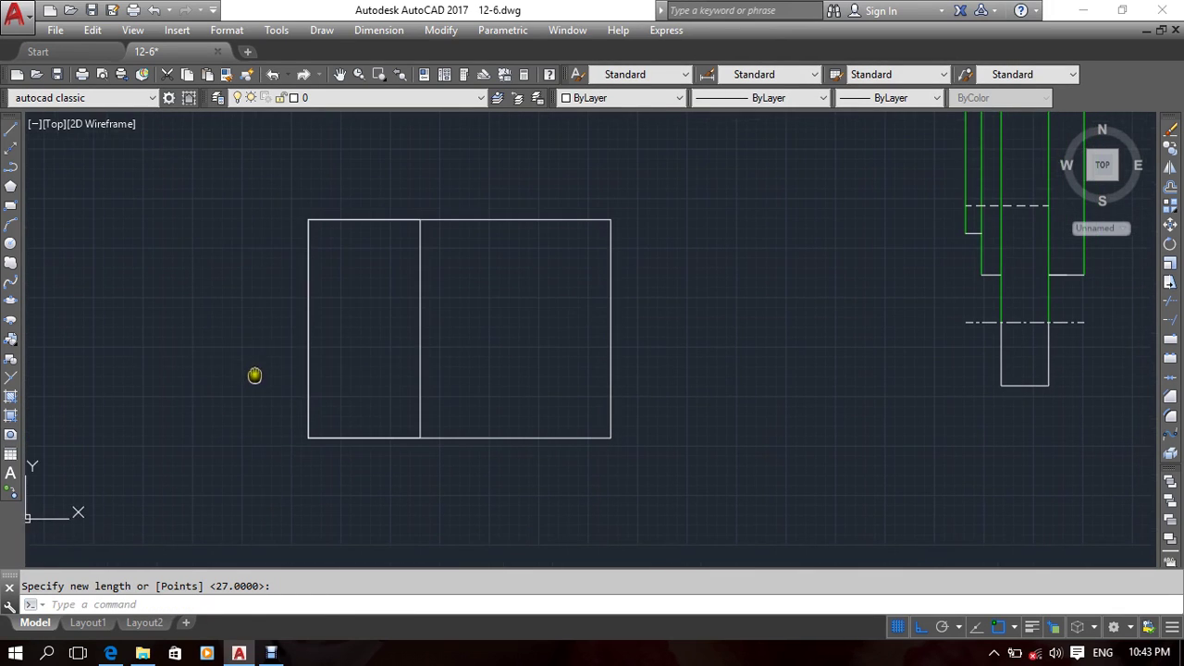
left_click(441, 286)
left_click(370, 330)
key("Delete")
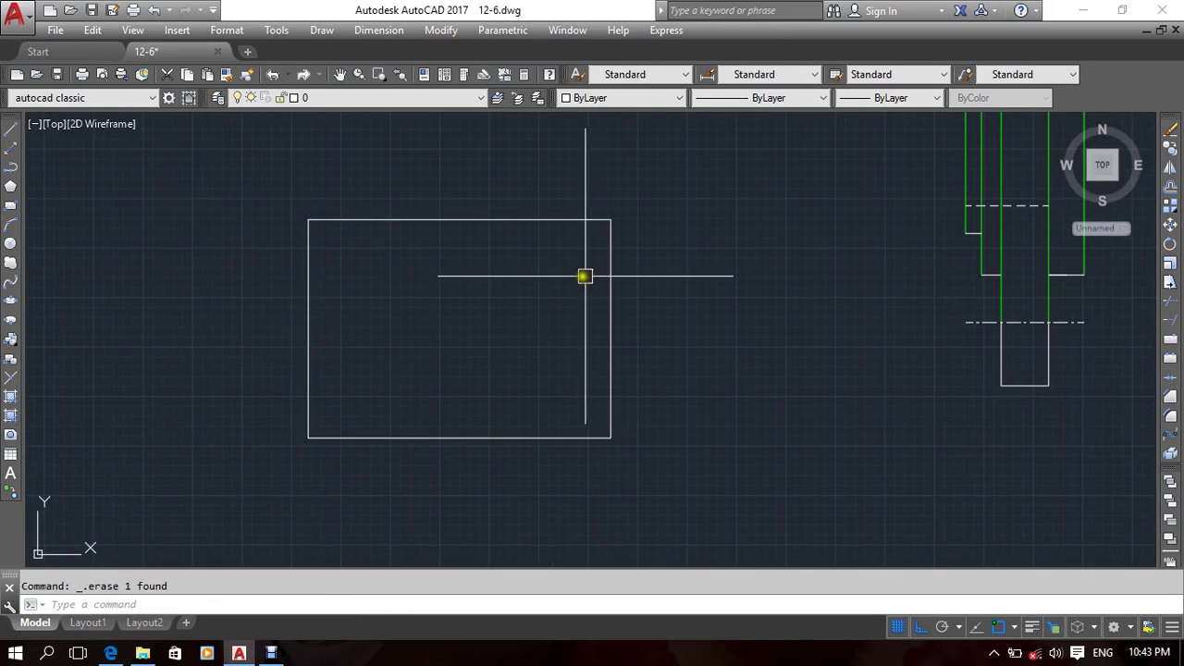
Step: Erase the remaining large rectangle beside the flange views
left_click(715, 279)
left_click(521, 333)
key("Delete")
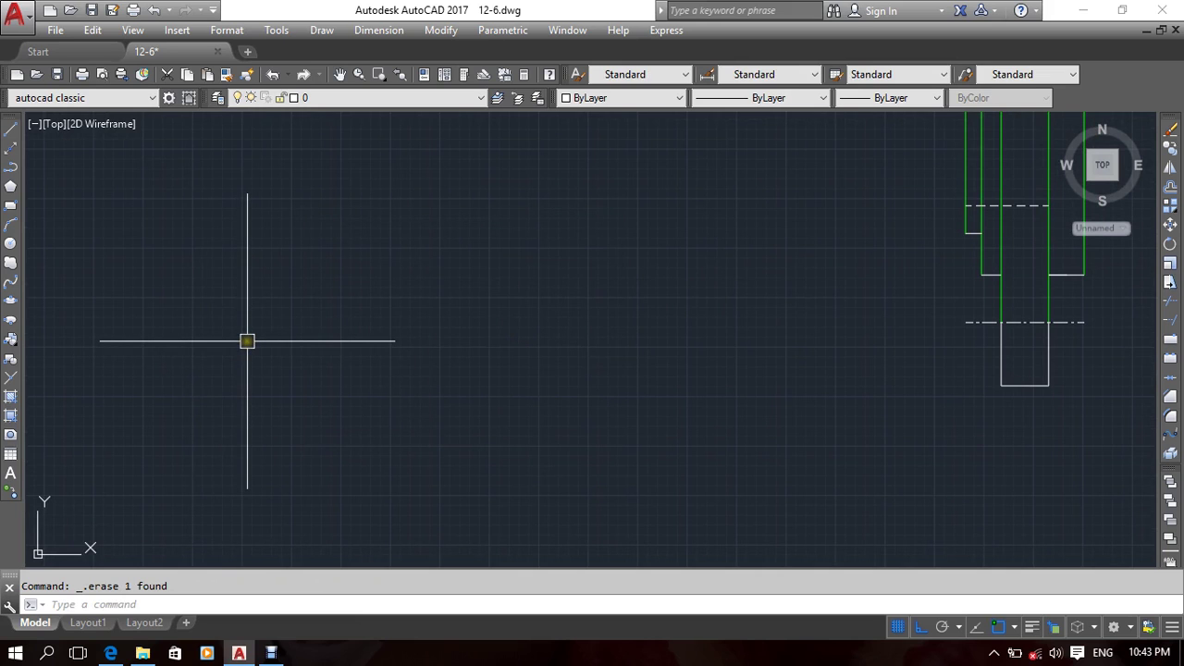
Step: Start attaching a raster image reference and show the Desktop locations in the file selection
scroll(372, 332, "down", 5)
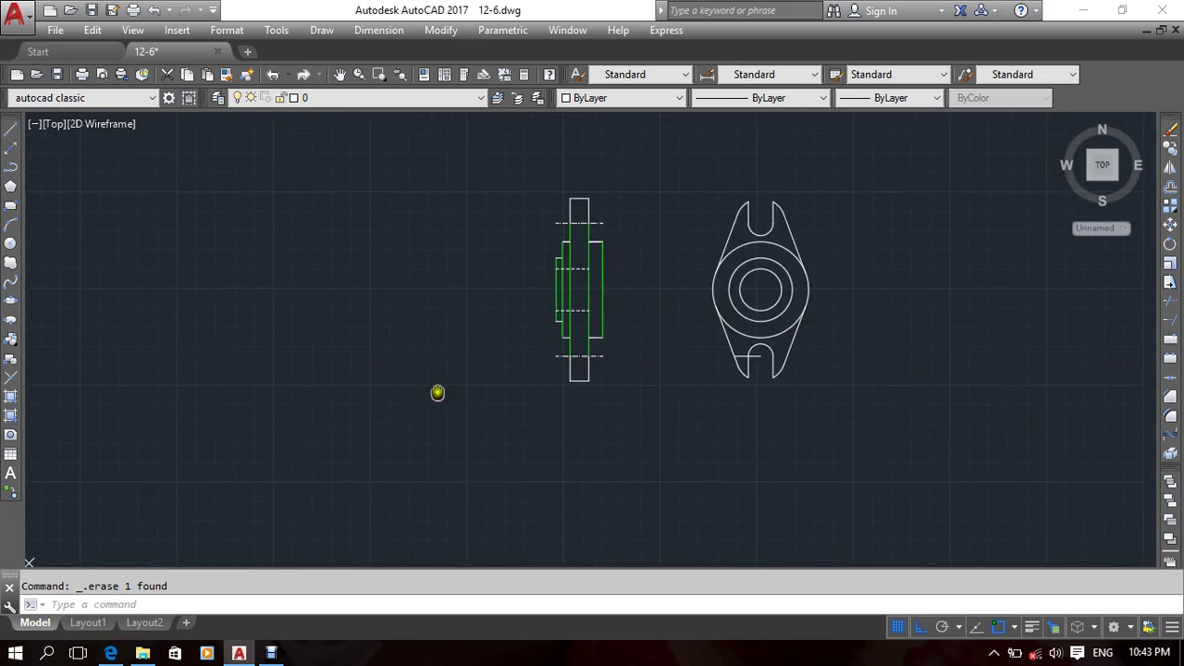
mouse_move(333, 300)
middle_mouse_down()
mouse_move(346, 287)
mouse_move(394, 331)
middle_mouse_up()
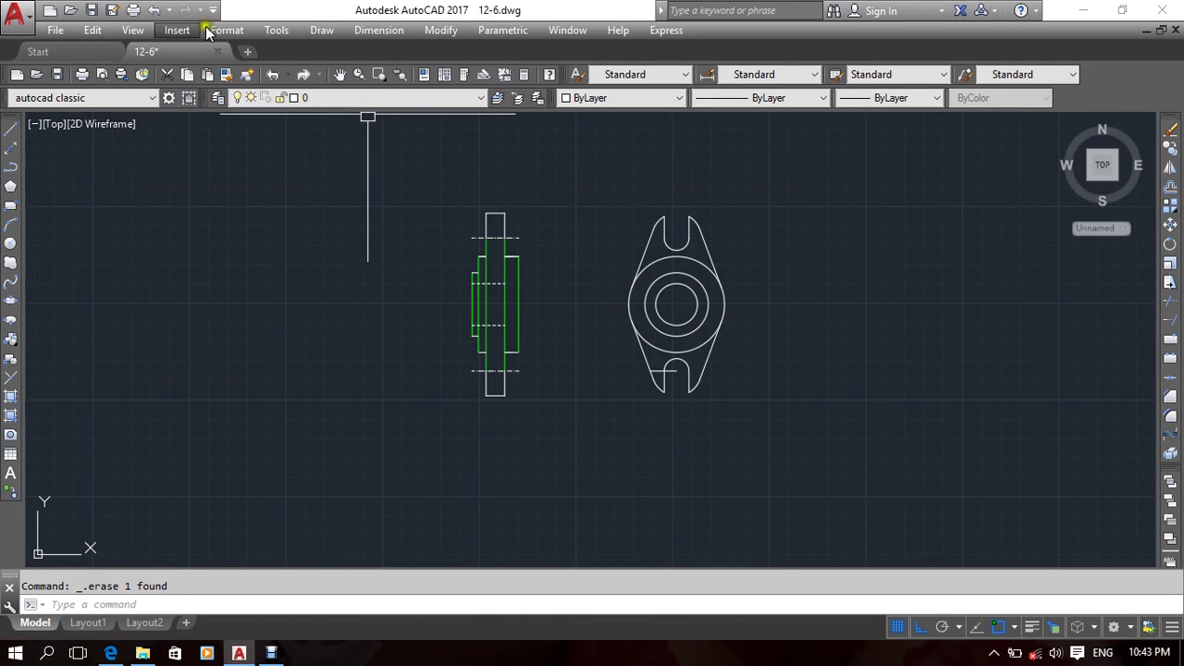
left_click(177, 30)
left_click(233, 166)
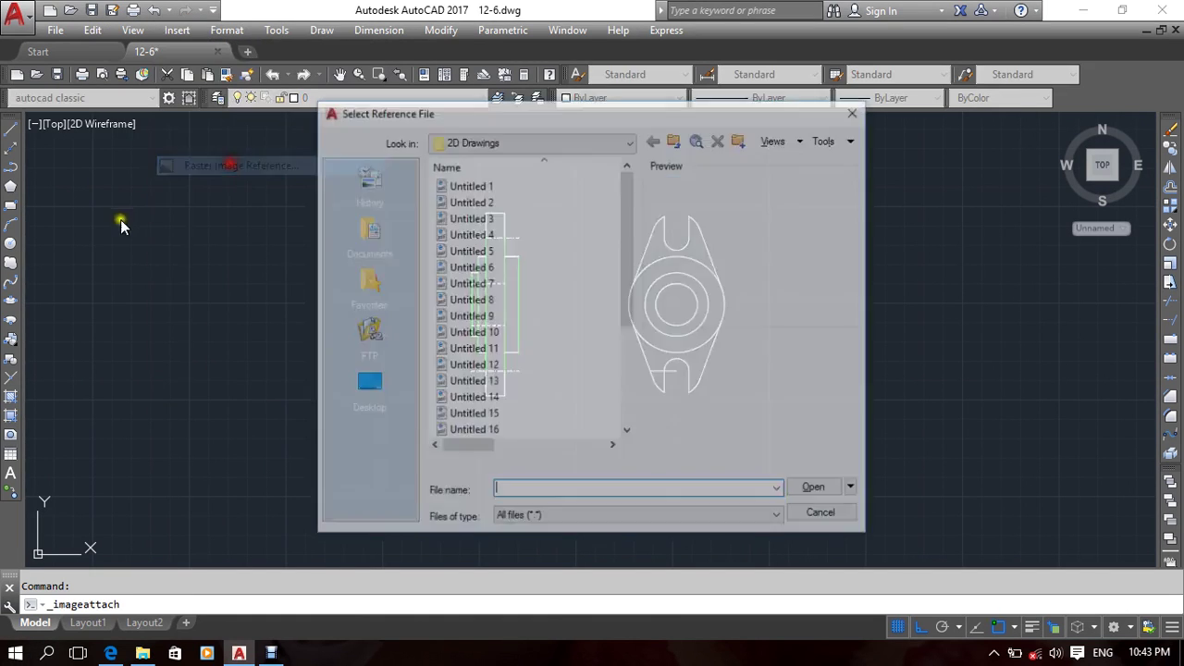
left_click(369, 389)
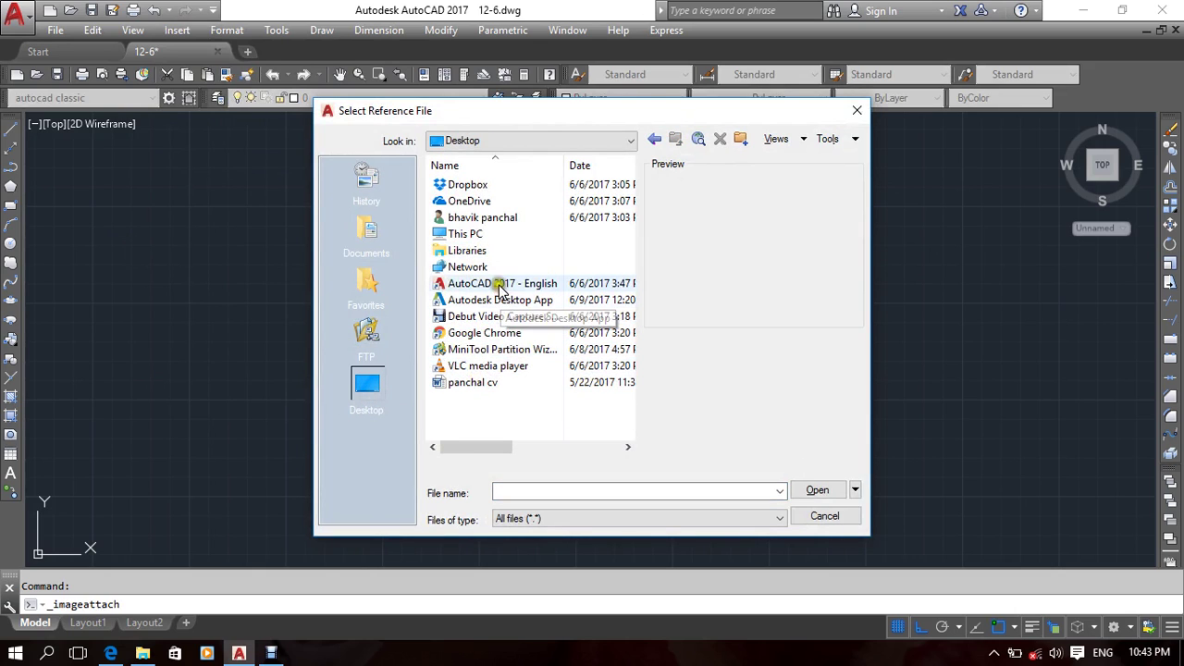
Step: Search the Pictures, Camera Roll and Saved Pictures folders in Libraries for a photo, returning to the Desktop locations
double_click(472, 248)
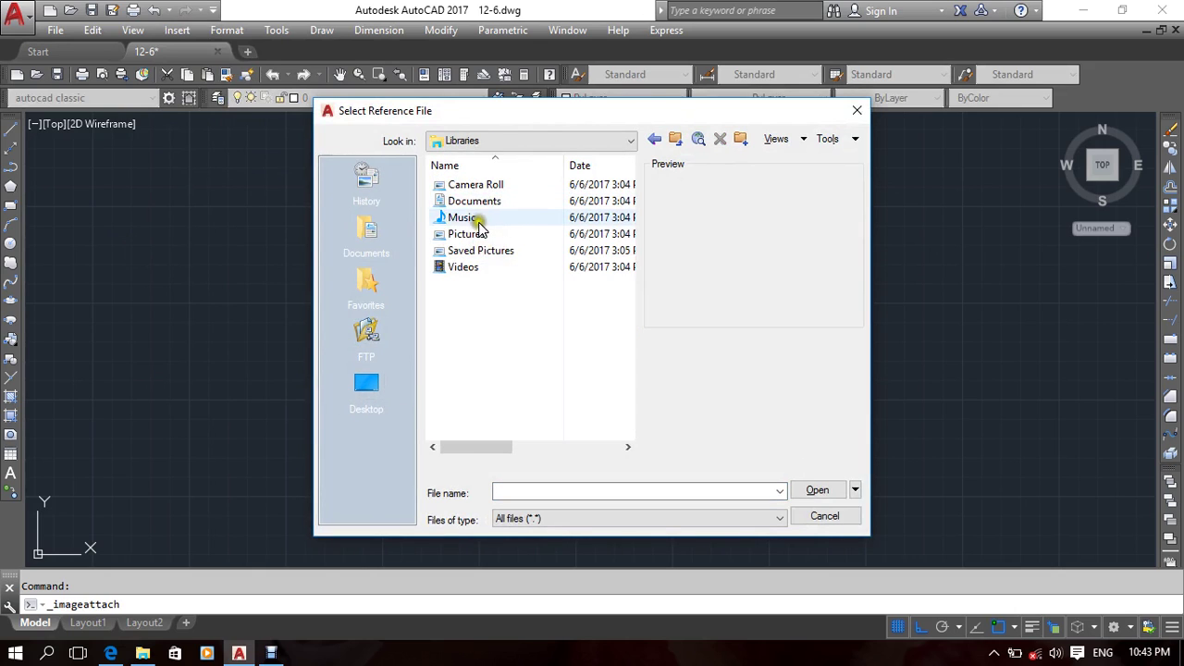
double_click(472, 234)
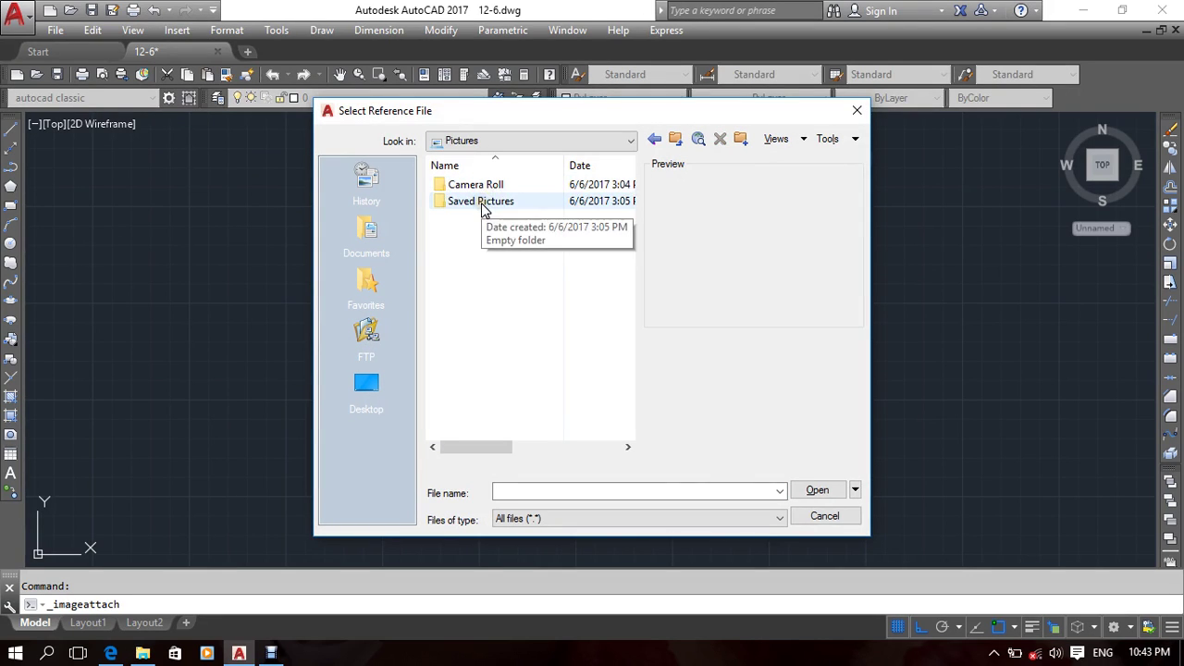
double_click(481, 202)
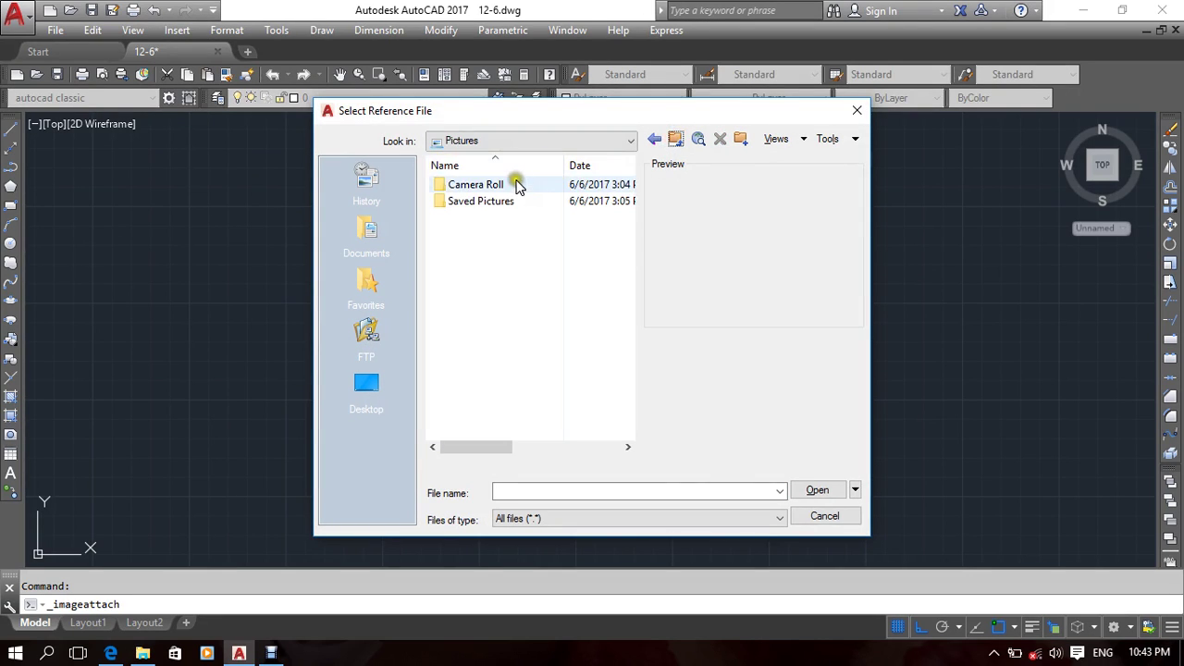
double_click(516, 184)
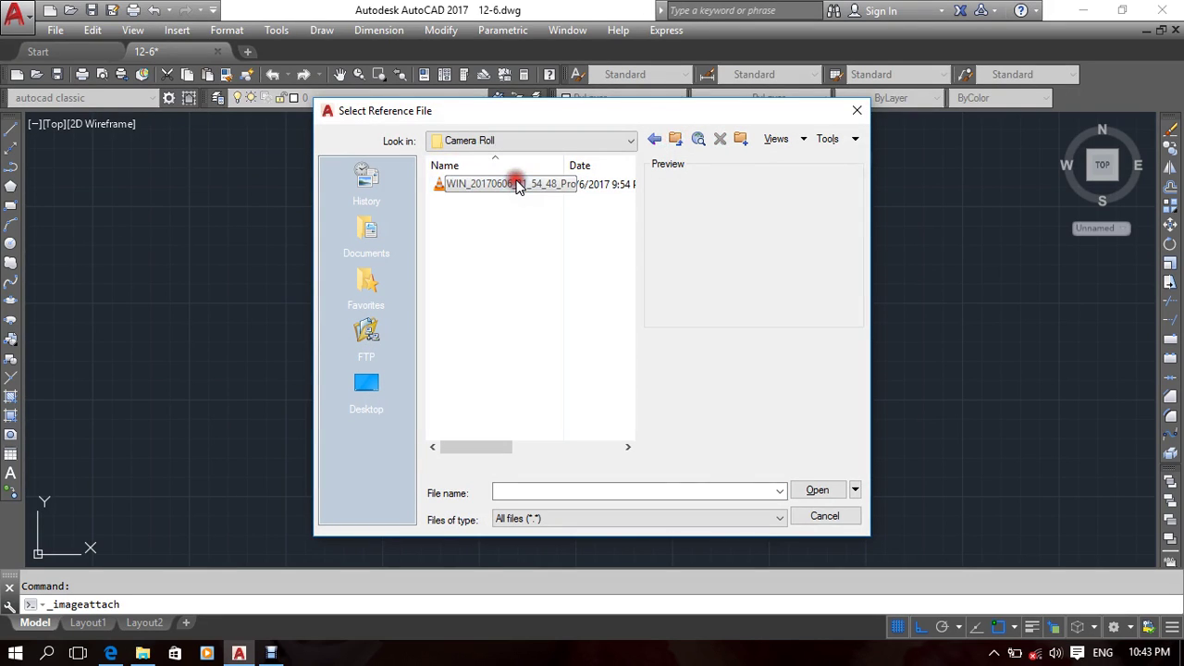
left_click(676, 144)
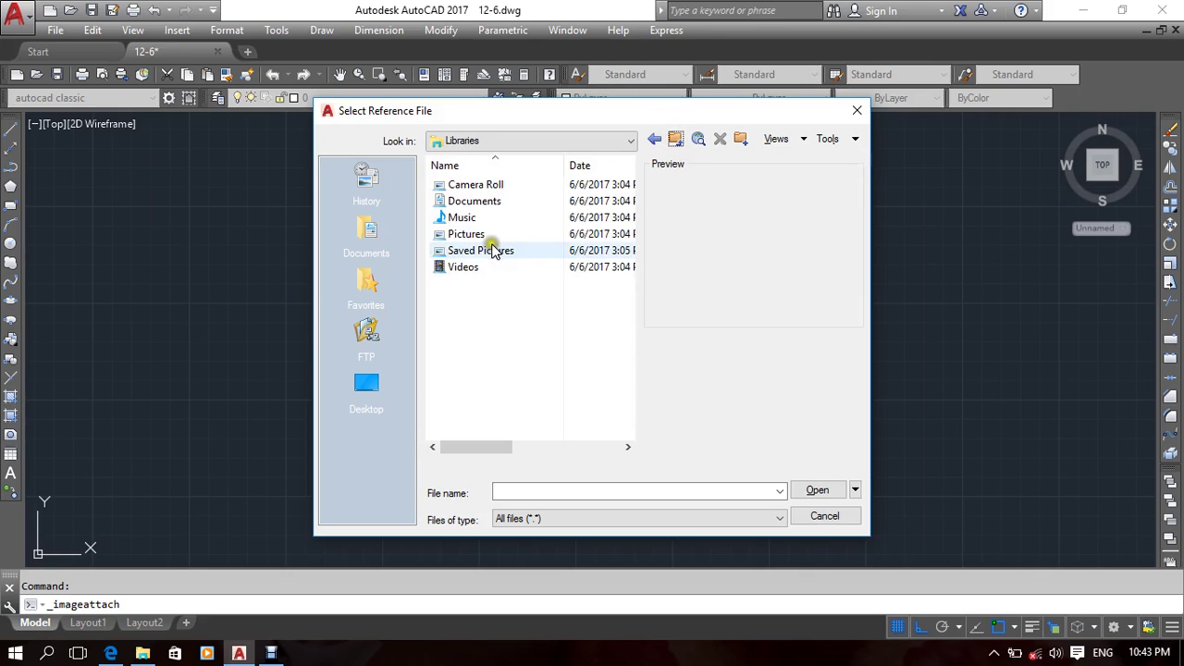
double_click(487, 252)
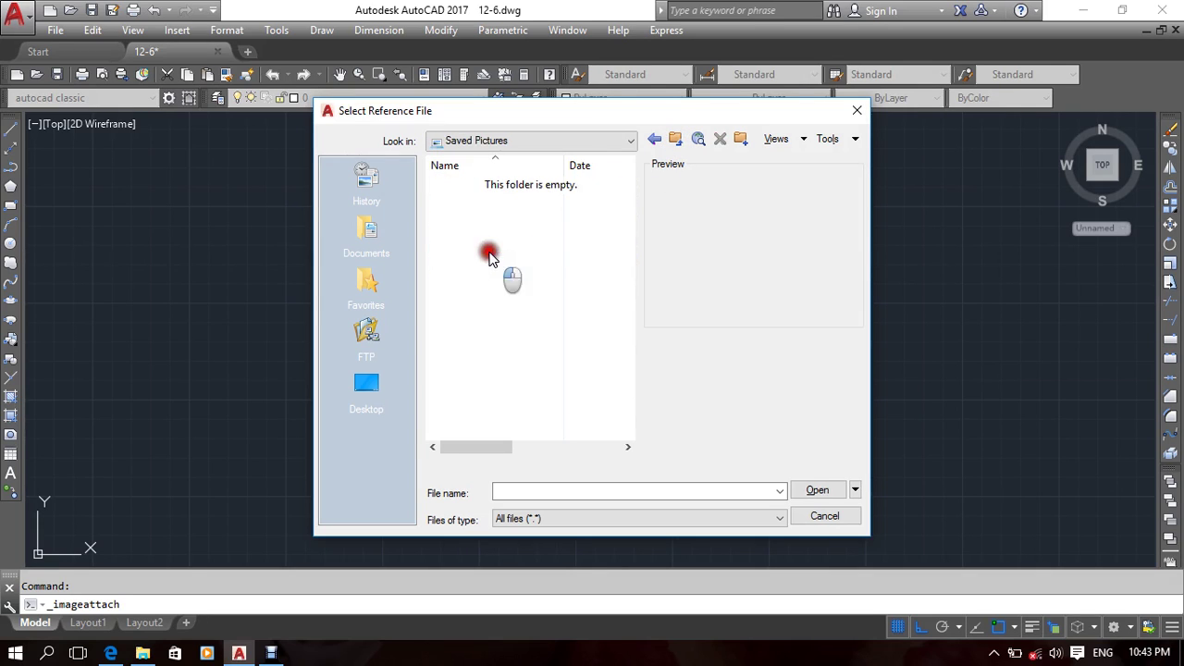
left_click(679, 140)
left_click(678, 141)
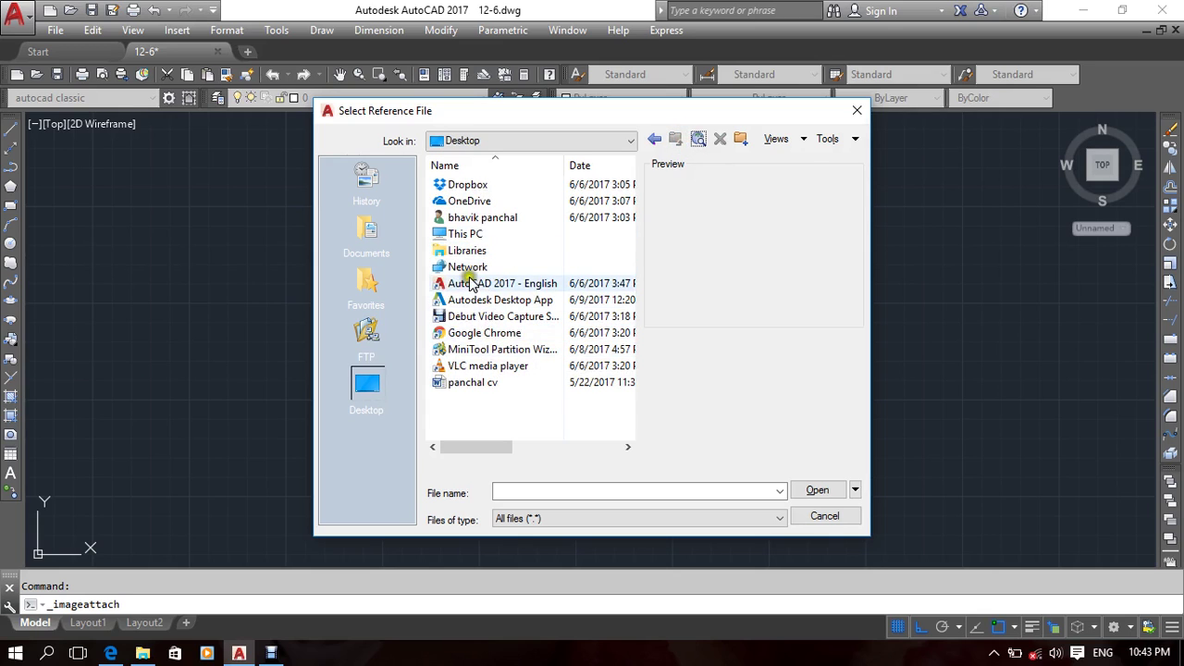
Step: Browse through This PC to the image folder on Local Disk (G:)
left_click(477, 235)
double_click(478, 235)
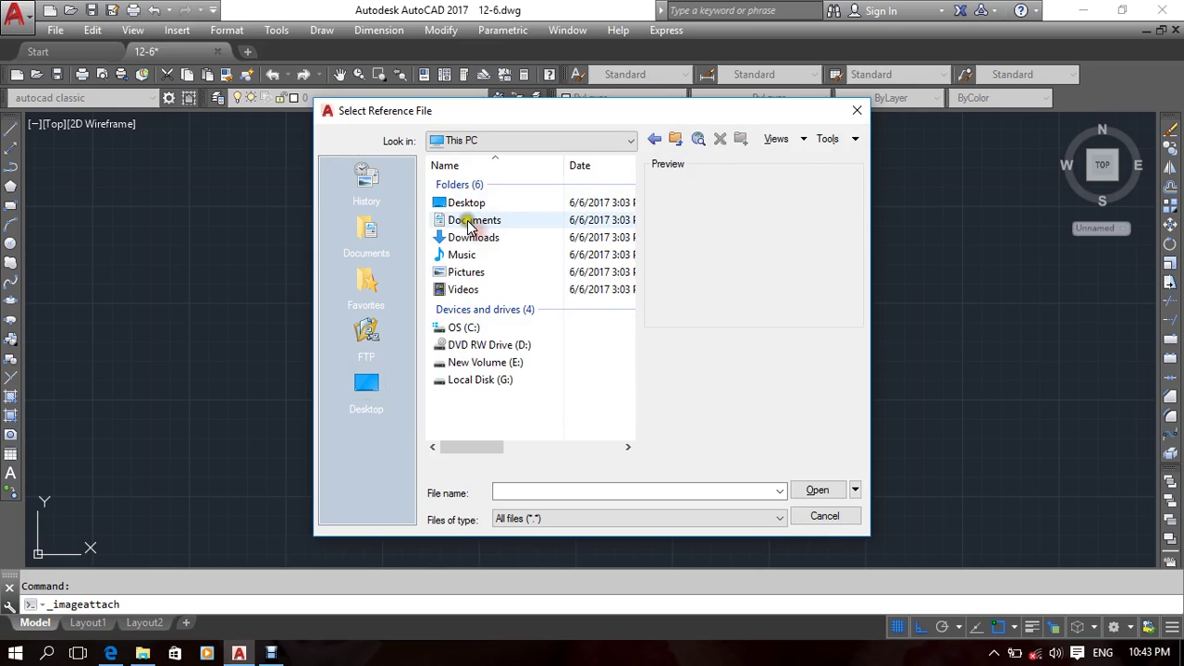
double_click(485, 363)
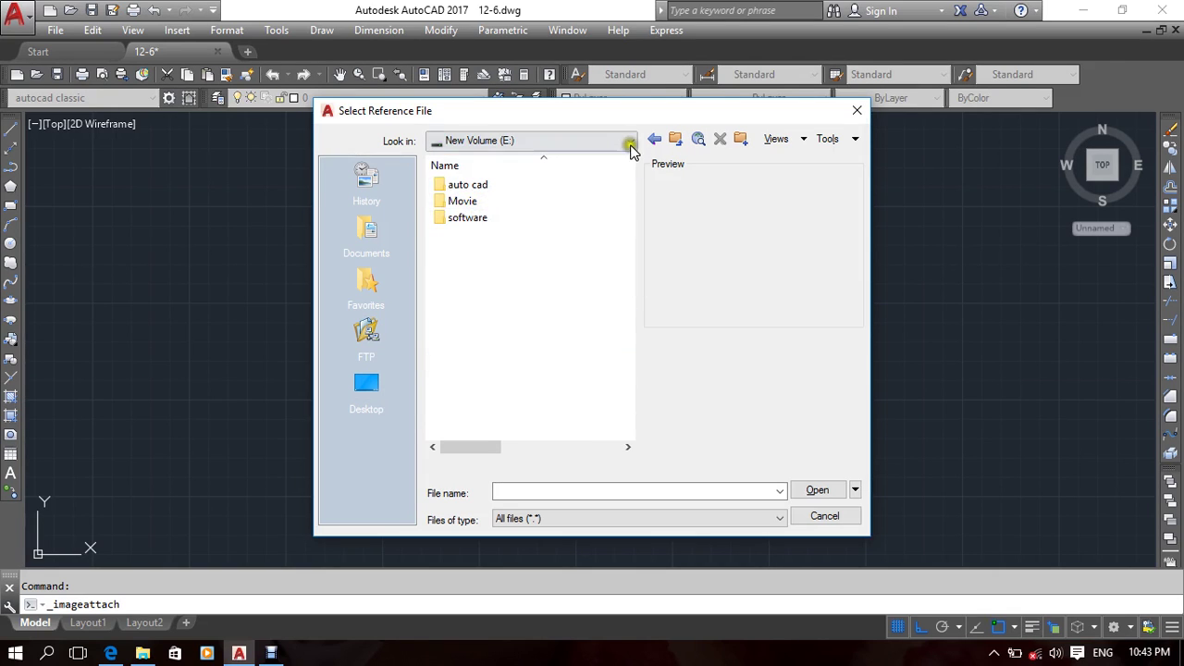
left_click(674, 140)
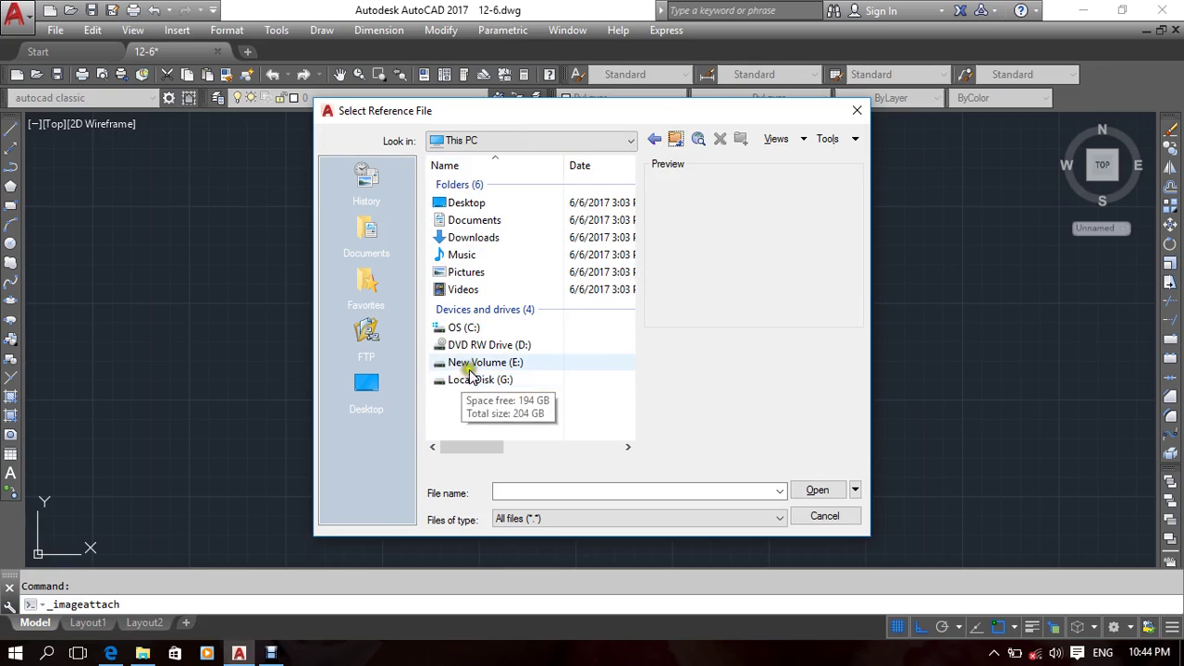
double_click(478, 380)
double_click(468, 185)
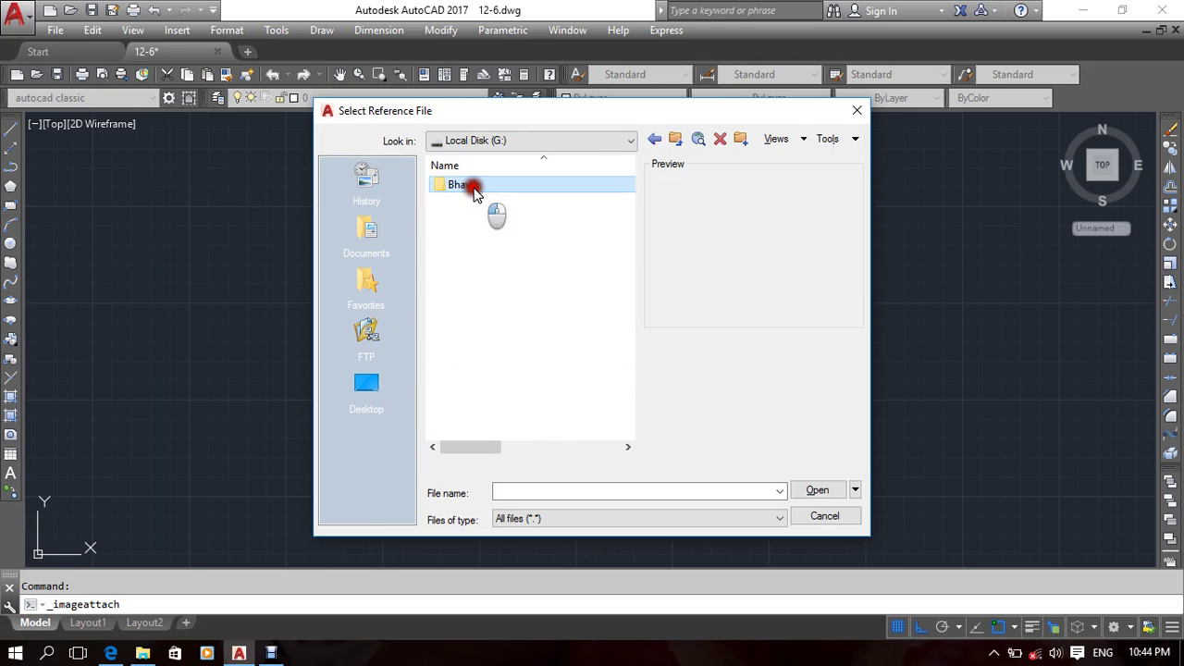
left_click(477, 233)
double_click(476, 233)
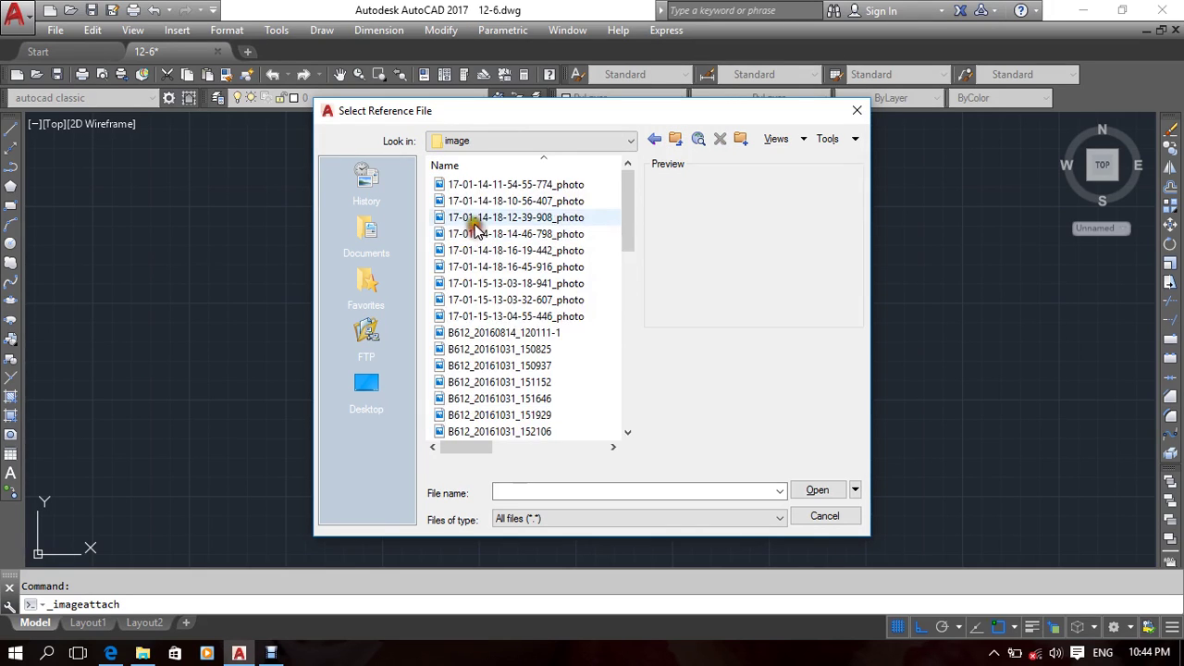
Step: Preview several photos throughout the image folder to find a suitable one to attach
left_click(468, 201)
left_click(485, 184)
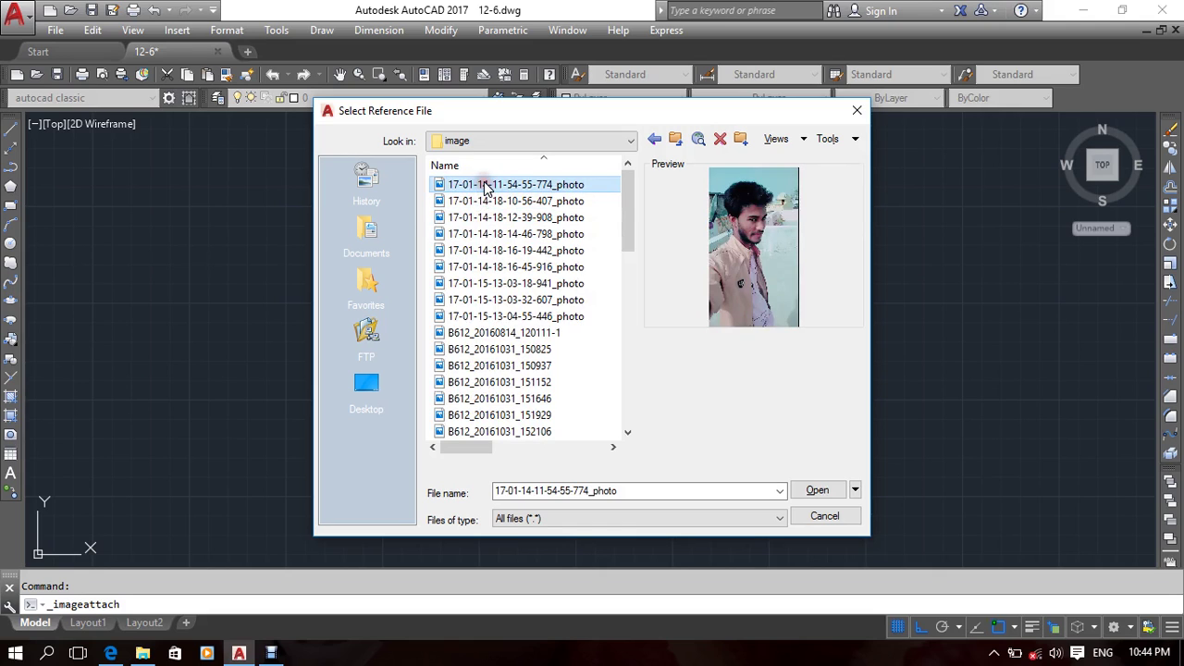
left_click(491, 218)
left_click(495, 300)
left_click(466, 365)
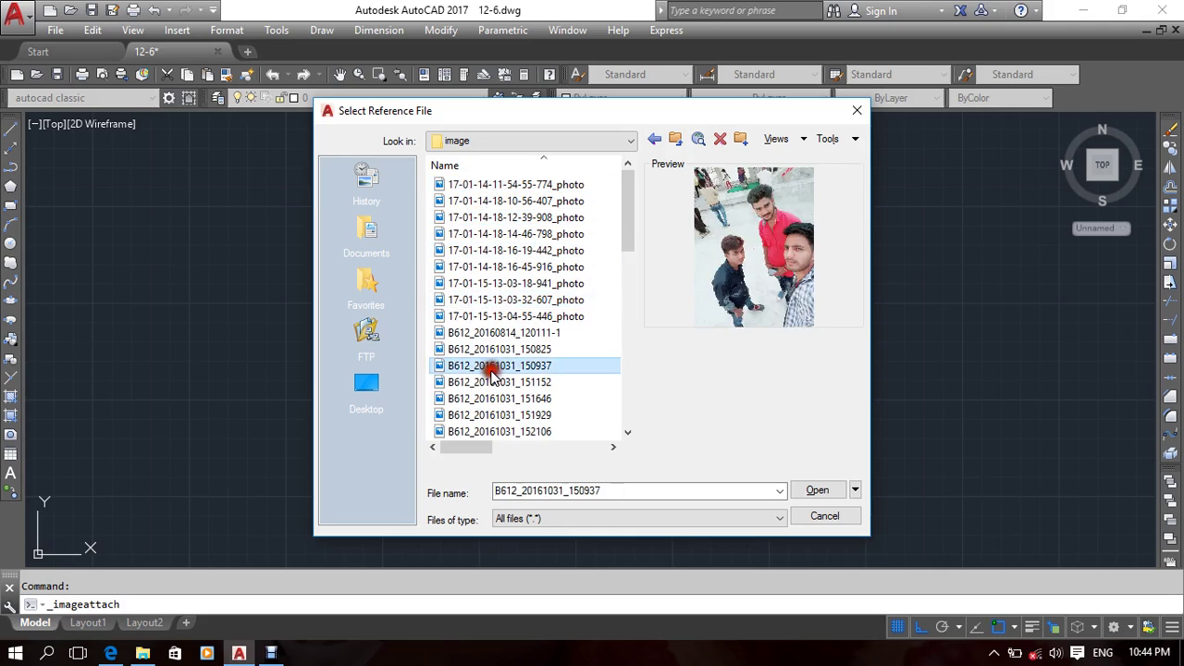
scroll(477, 372, "down", 3)
left_click(470, 379)
scroll(477, 375, "down", 5)
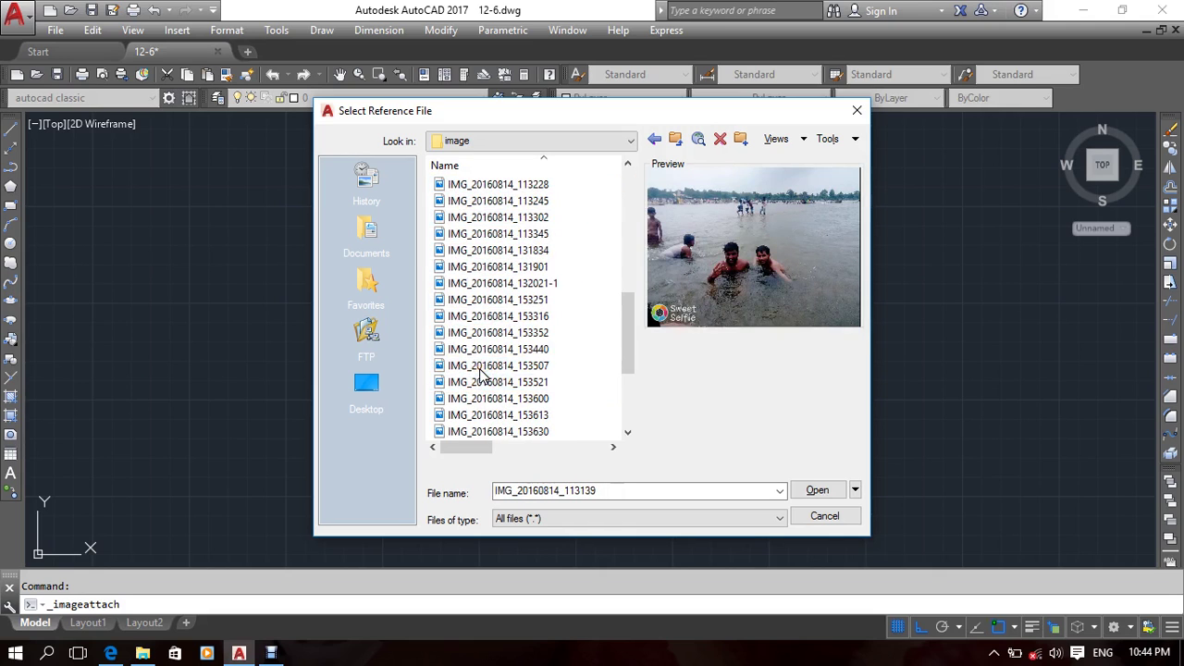
left_click(455, 300)
left_click(497, 234)
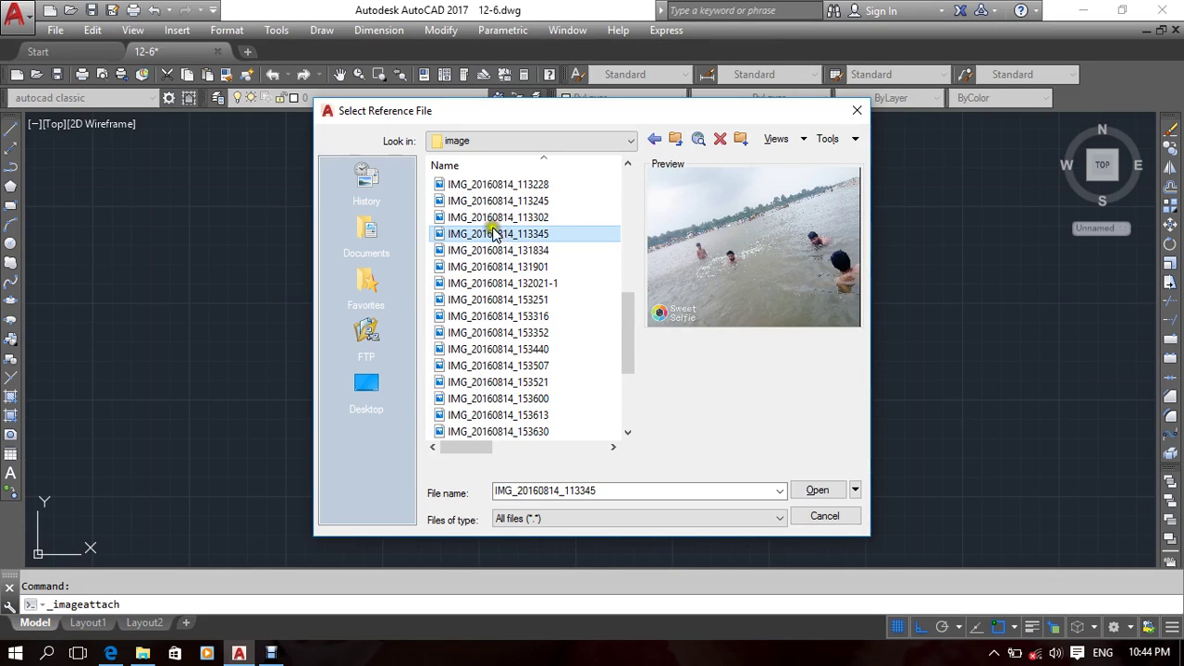
left_click(480, 201)
scroll(465, 296, "down", 3)
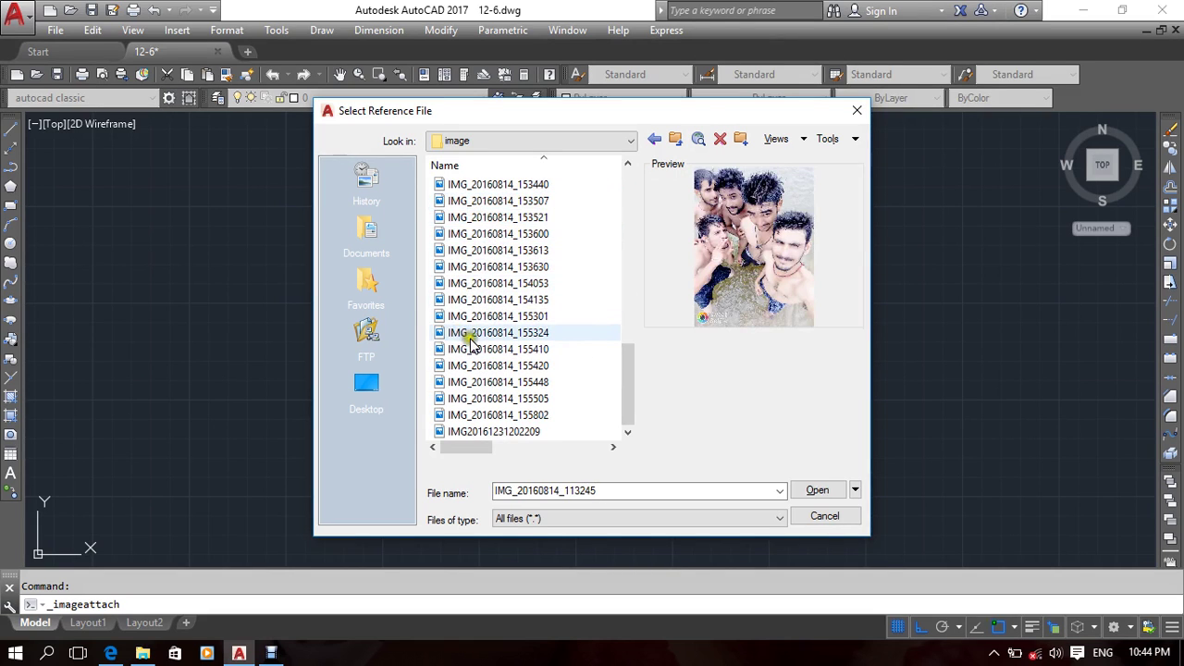
left_click(470, 334)
left_click(487, 381)
left_click(485, 350)
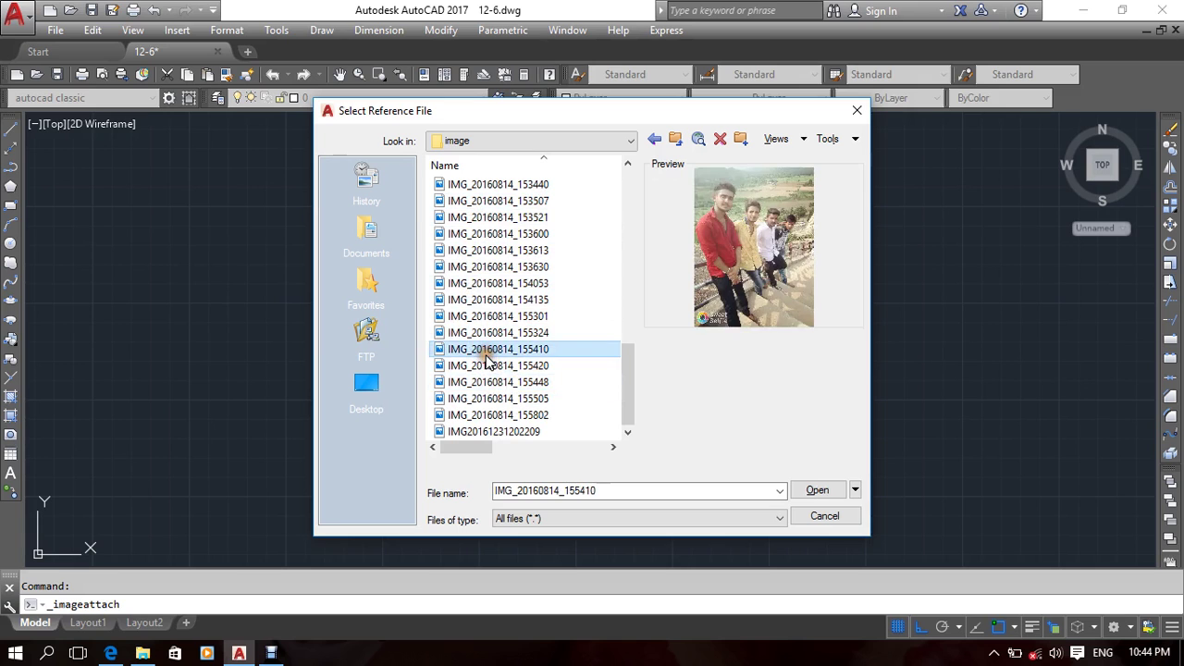
Step: Attach the photo IMG_20160814_155324 to the right of the flange view, specifying its insertion point and scale on screen
left_click(442, 333)
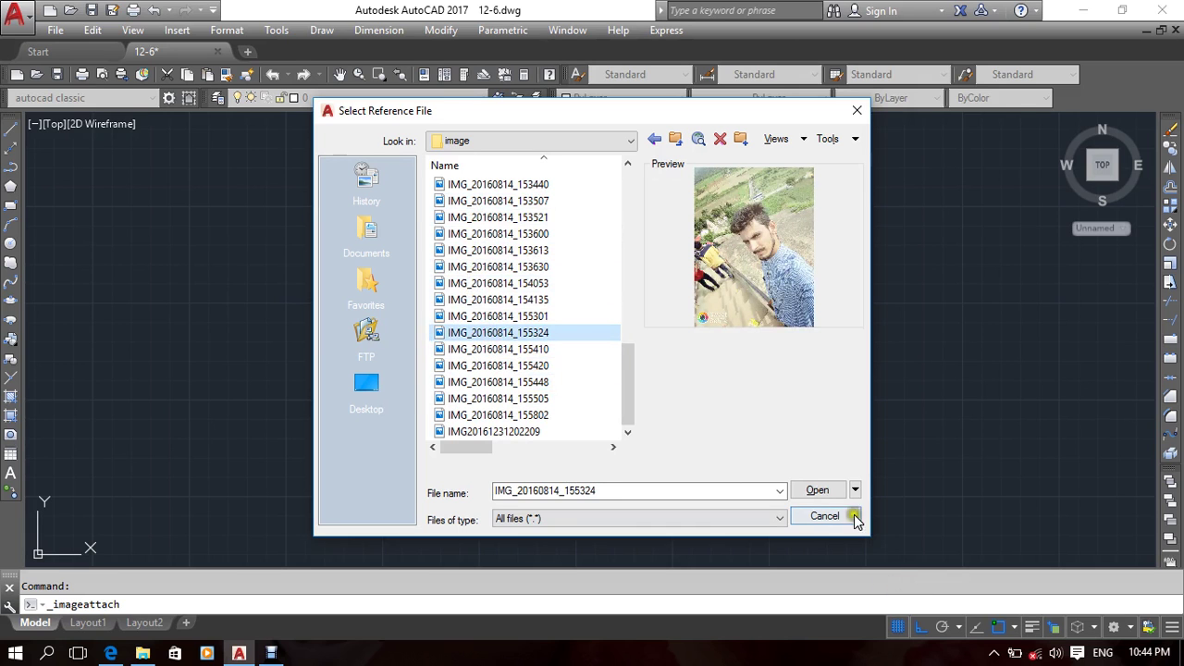
left_click(818, 491)
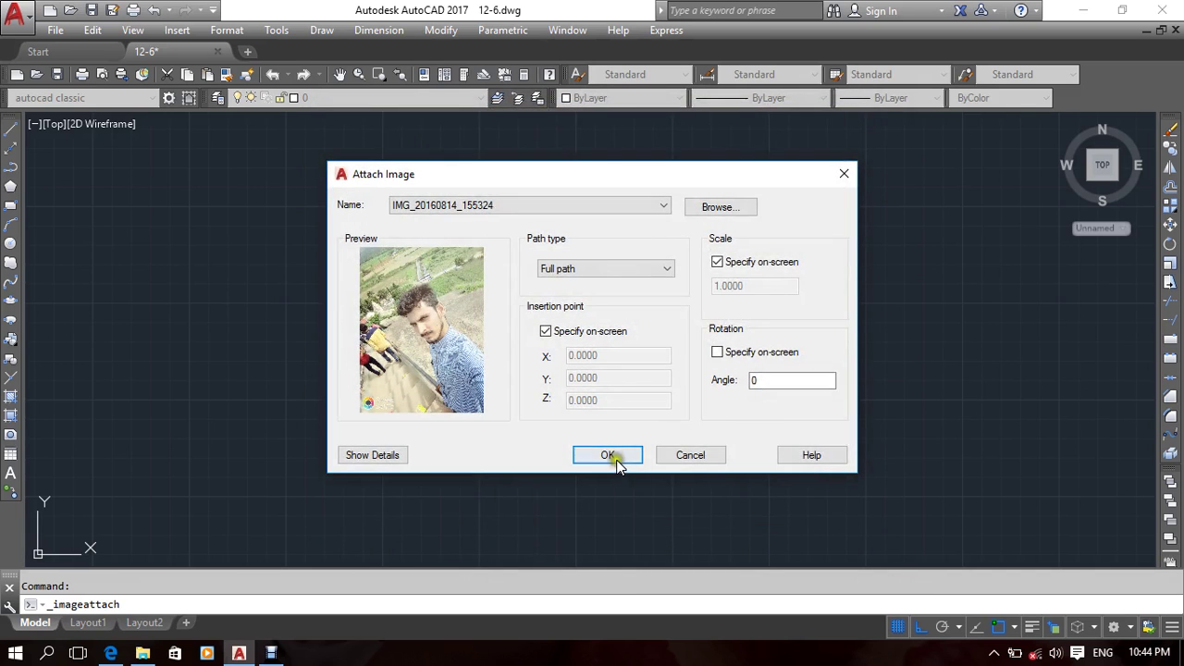
left_click(607, 455)
middle_click_drag(904, 410, 503, 410)
left_click(607, 393)
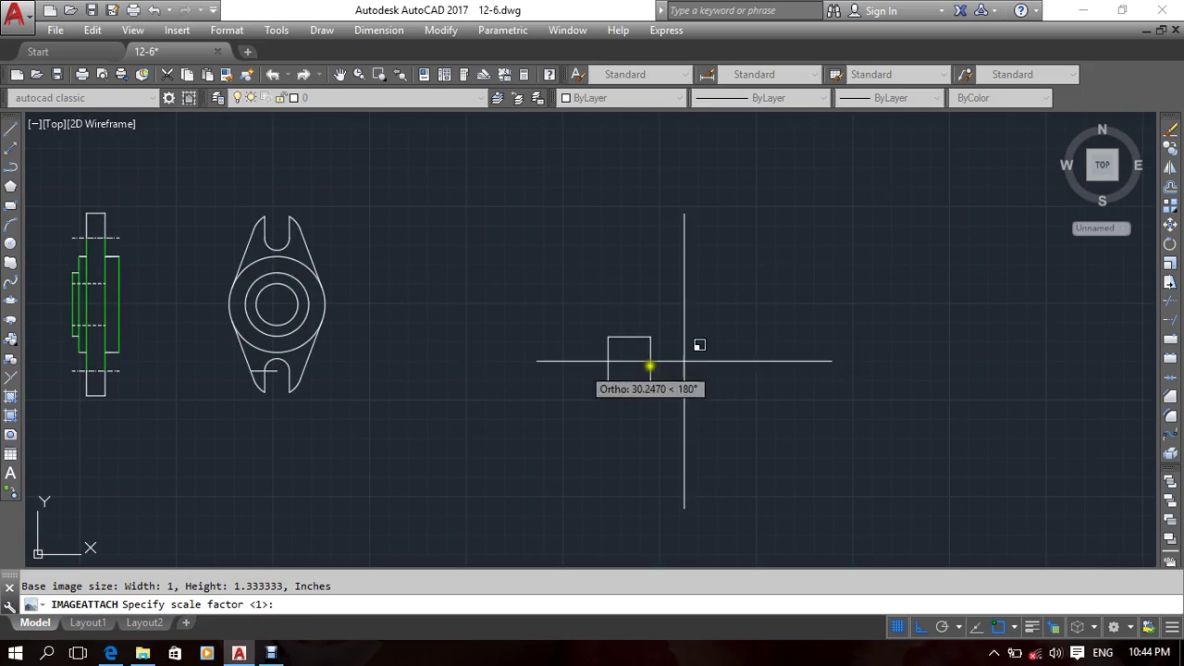
left_click(751, 333)
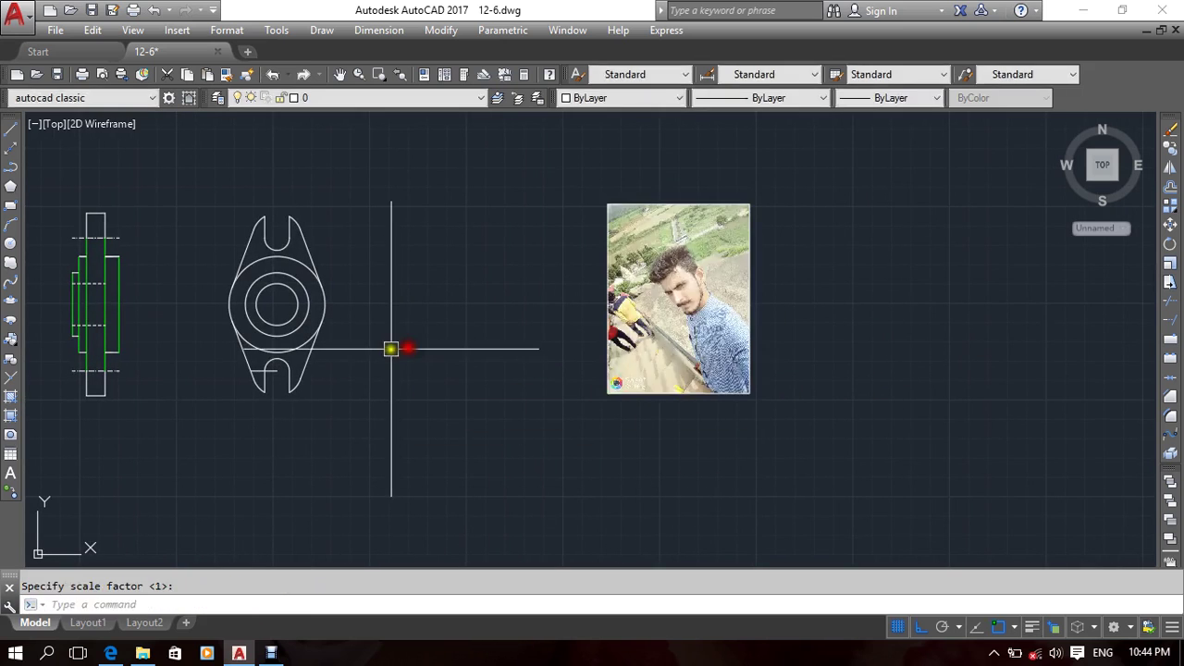
Step: Draw a slanted line with Ortho off along the railing in the photo, from its lower end up to the person in yellow
mouse_move(464, 317)
middle_mouse_down()
mouse_move(525, 347)
mouse_move(568, 336)
middle_mouse_up()
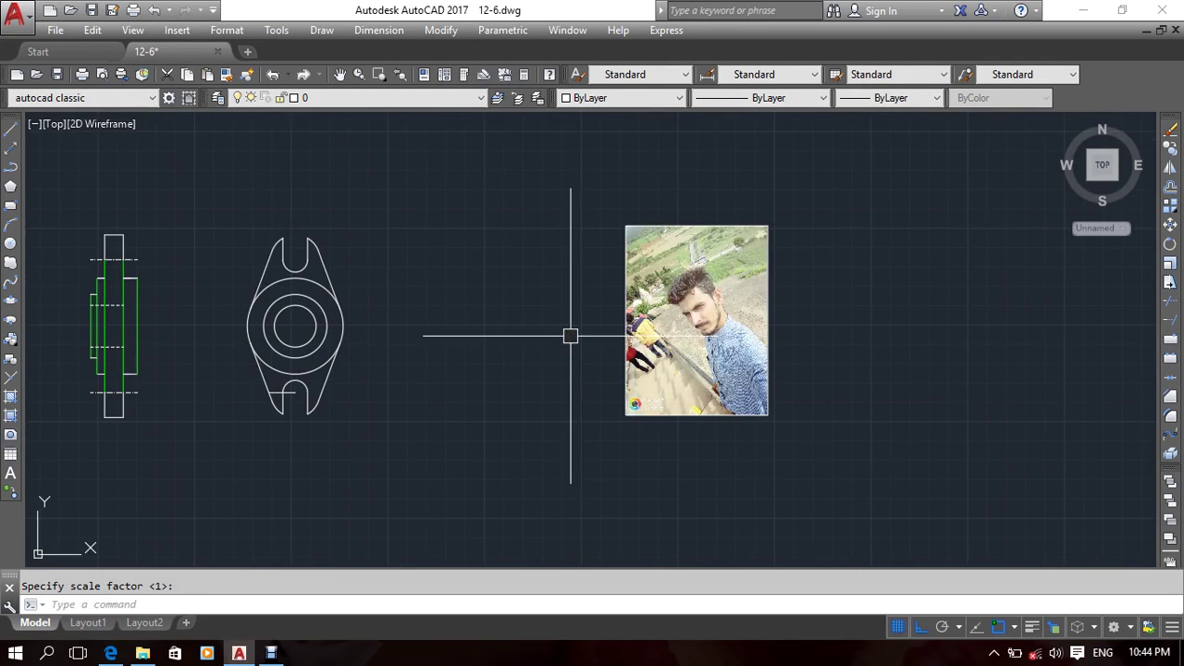
type("l")
key("Return")
scroll(706, 380, "up", 2)
scroll(707, 379, "up", 5)
scroll(767, 377, "down", 1)
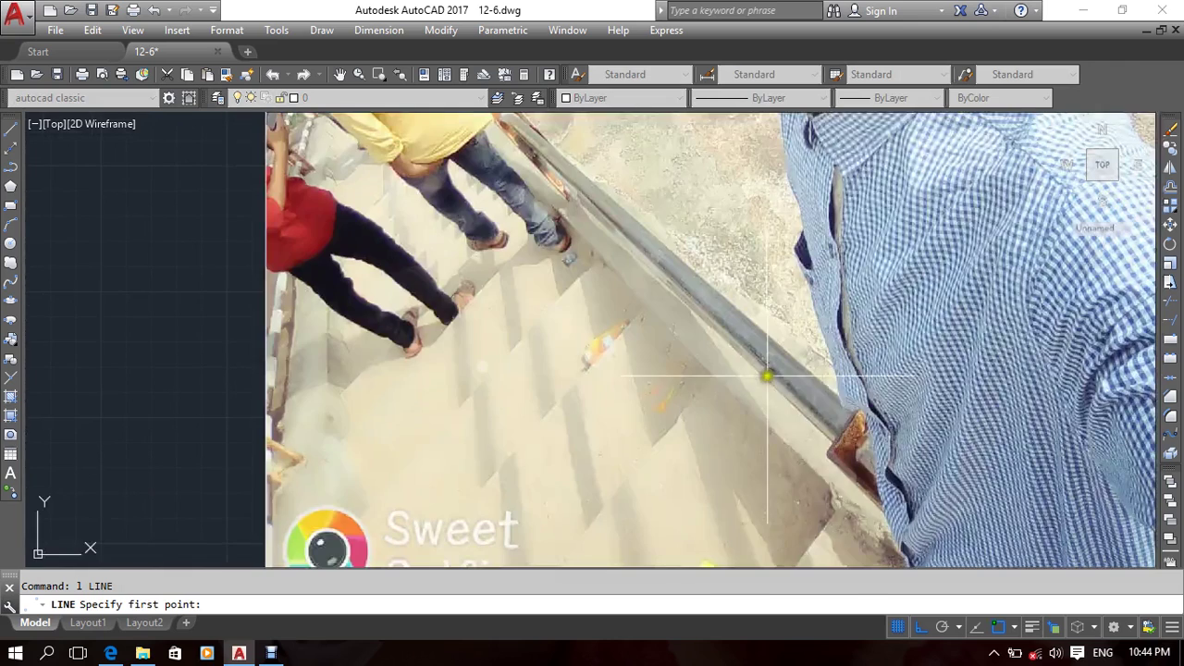
left_click(837, 428)
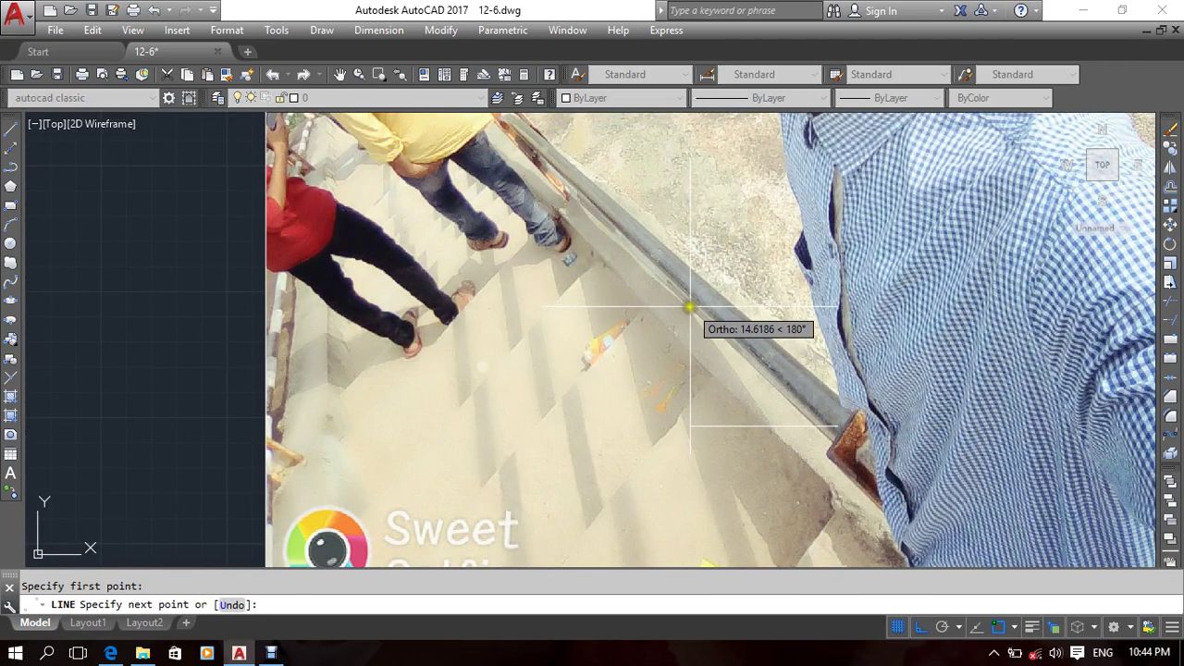
key("F8")
scroll(603, 204, "down", 1)
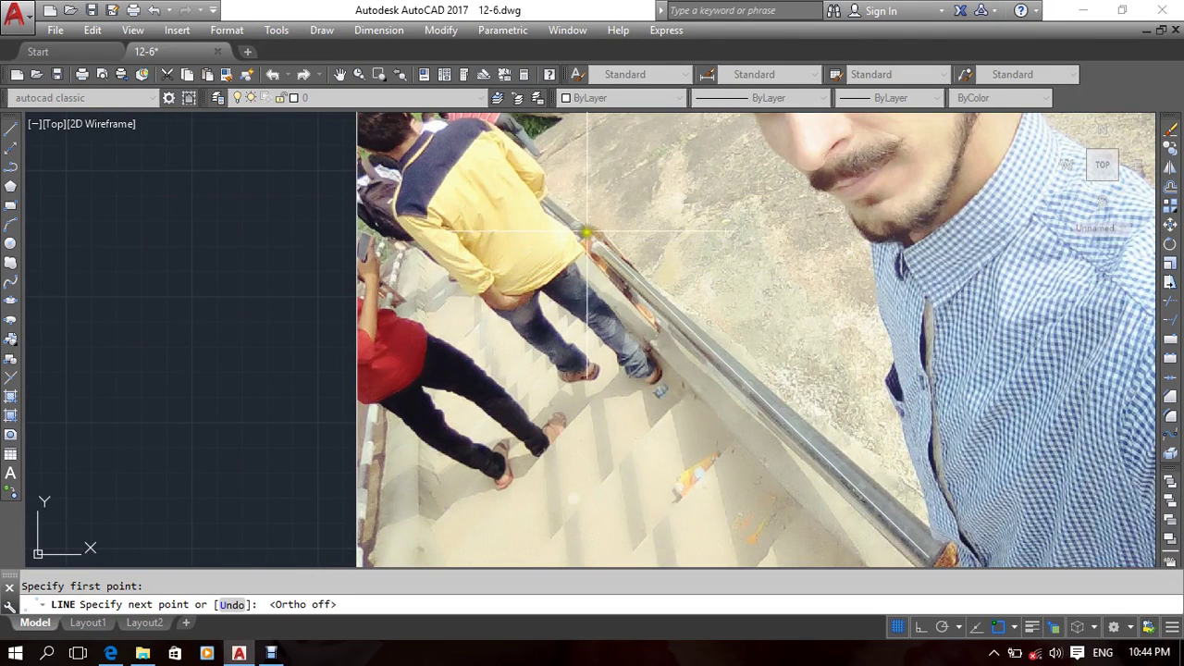
left_click(598, 244)
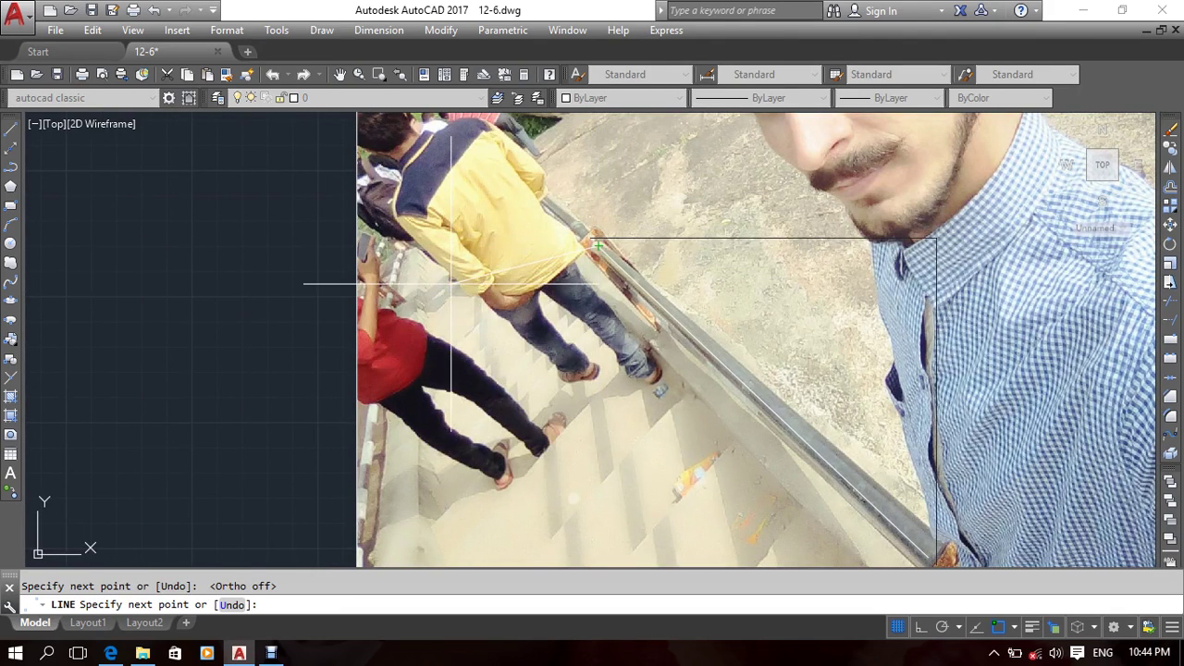
scroll(682, 244, "down", 5)
key("Escape")
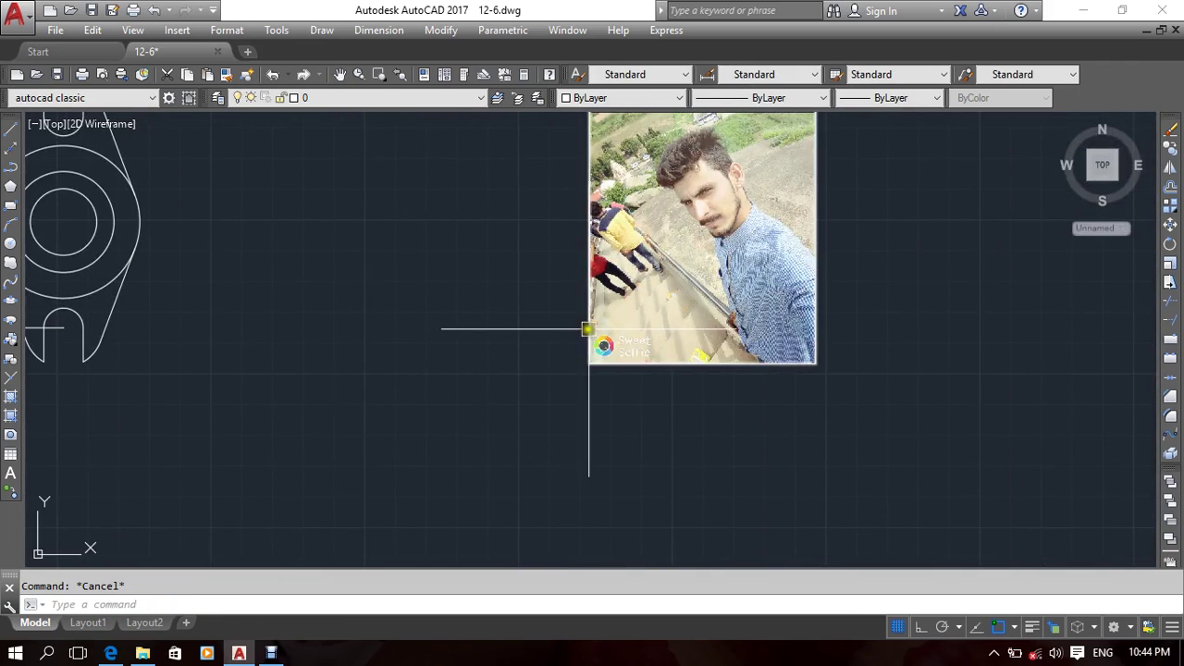
middle_click_drag(651, 364, 578, 386)
left_click(785, 231)
left_click(629, 269)
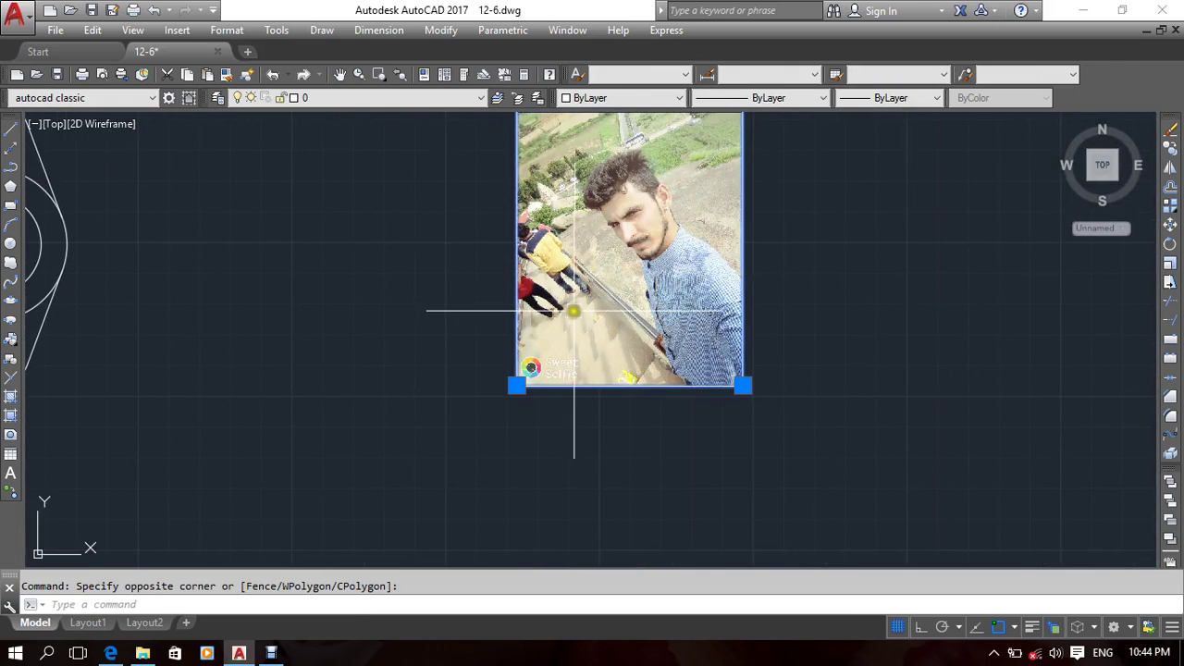
left_click(791, 261)
left_click(478, 328)
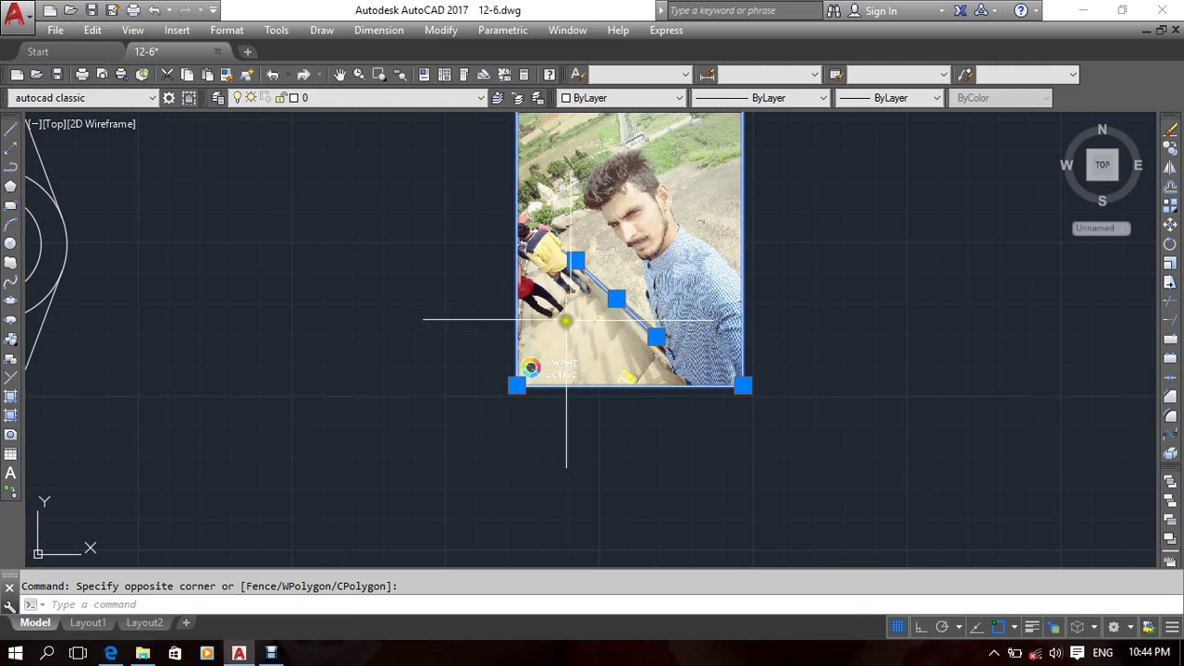
key("Escape")
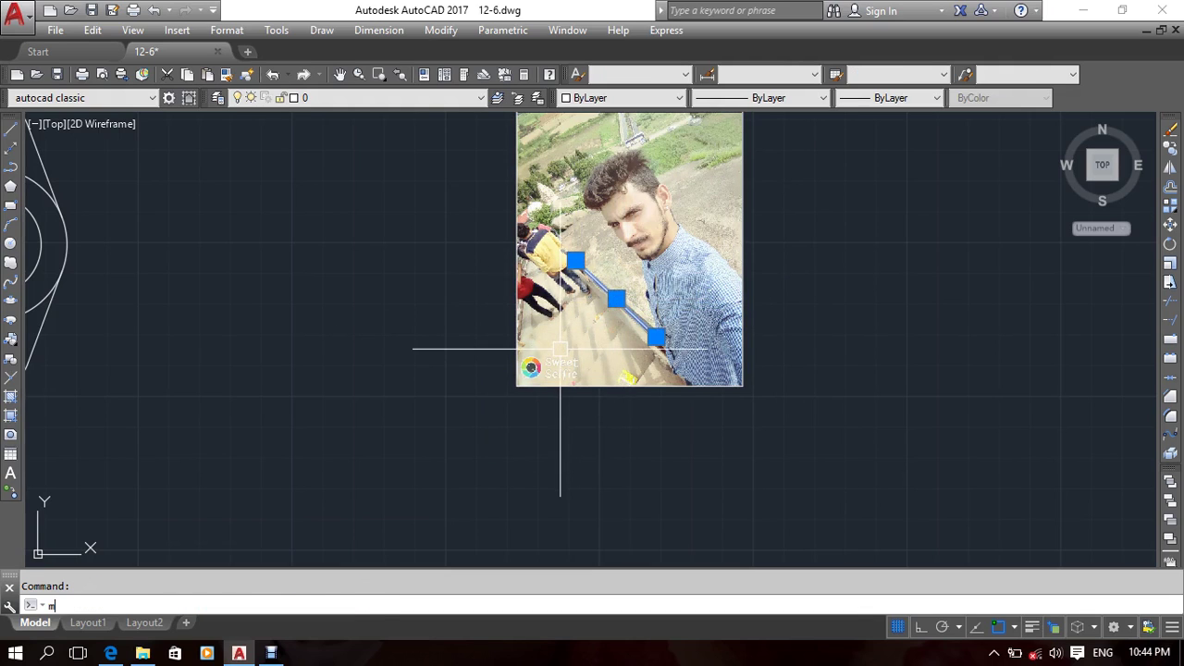
key("Return")
middle_click_drag(527, 382, 638, 379)
key("Escape")
Step: Copy the traced railing line out of the photo into the empty area between the flange view and the photo
left_click(727, 296)
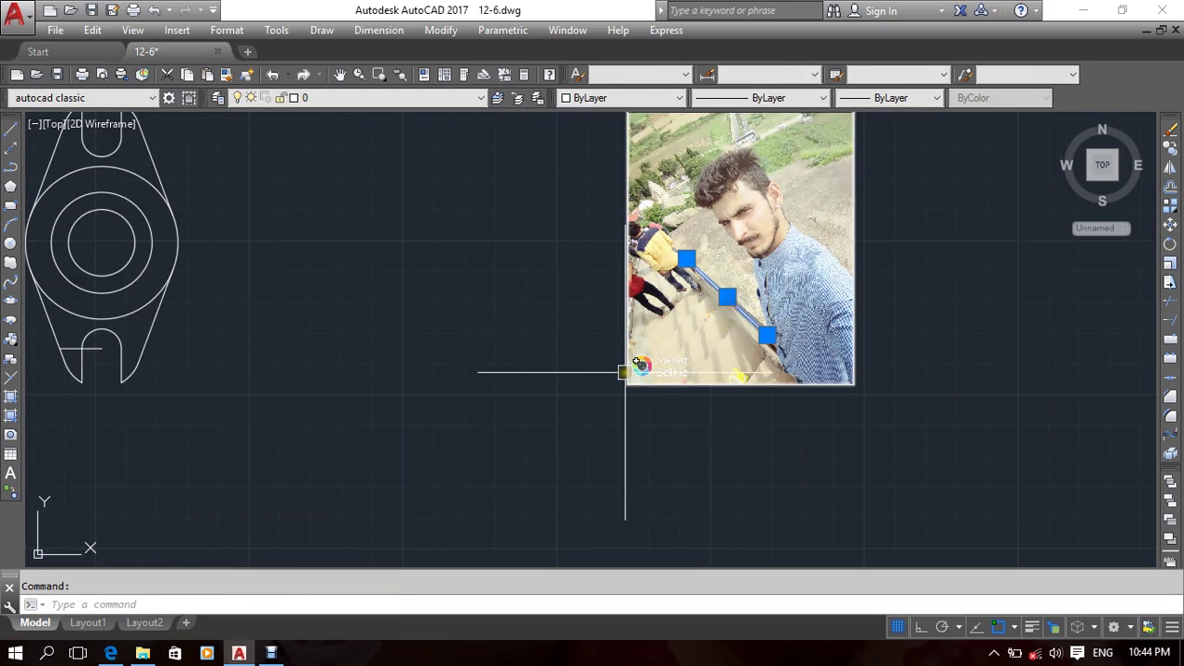
type("co")
key("Return")
left_click(564, 367)
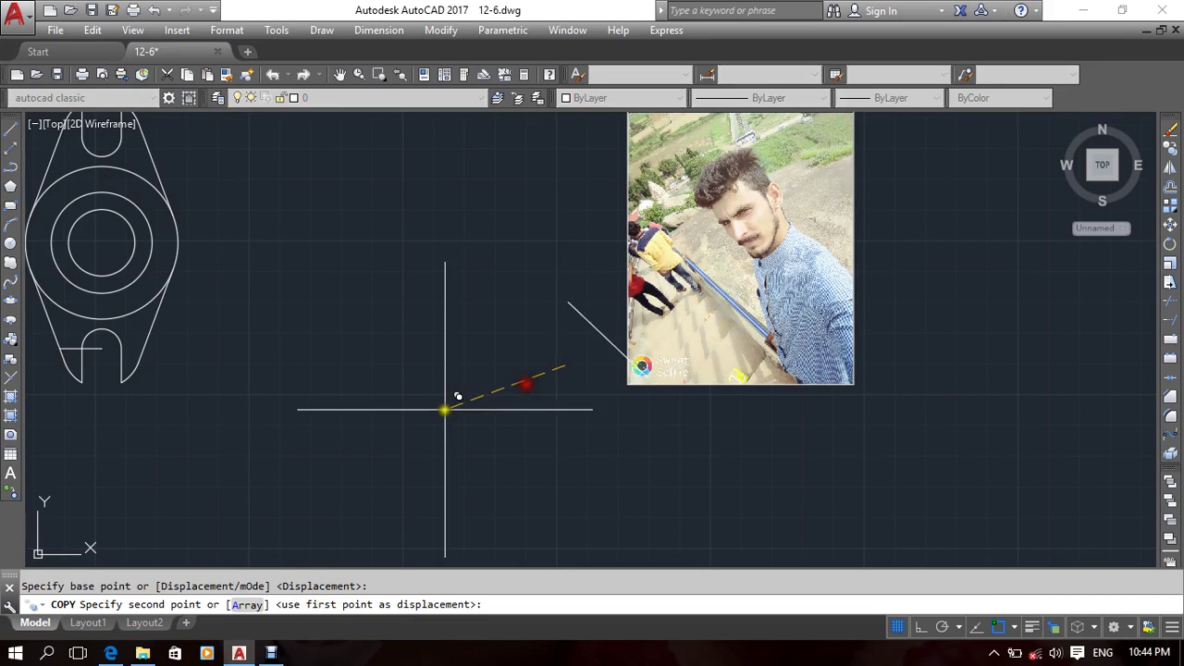
middle_click_drag(310, 421, 673, 357)
left_click(590, 375)
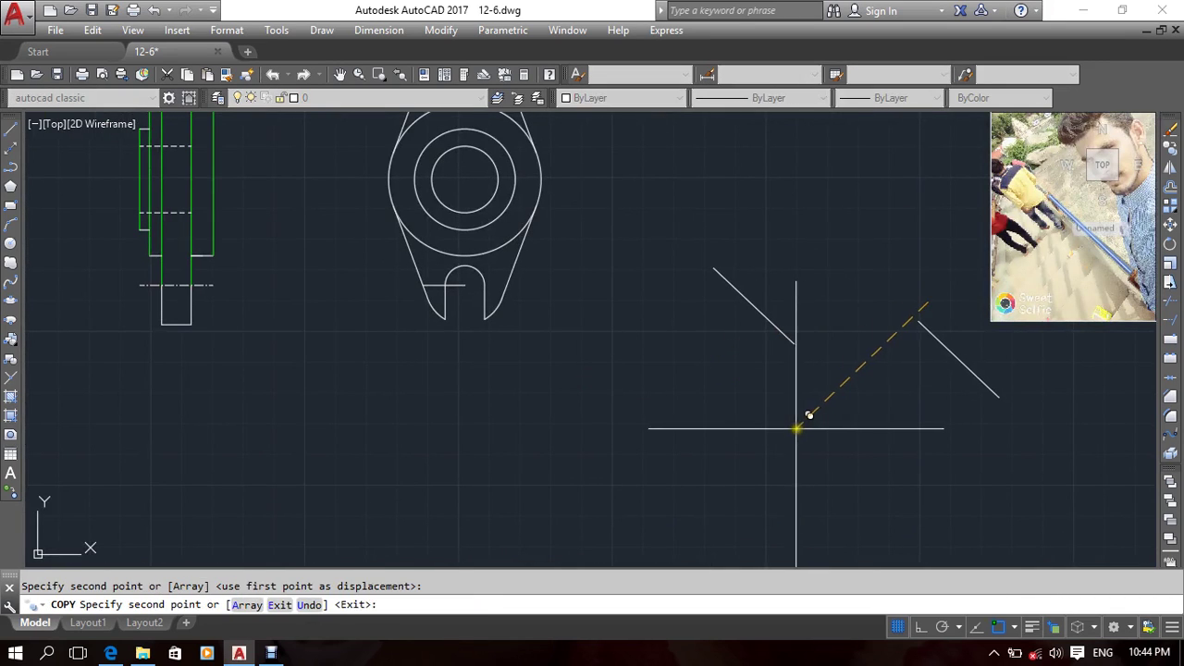
key("Escape")
mouse_move(955, 378)
middle_mouse_down()
mouse_move(827, 386)
mouse_move(832, 415)
mouse_move(723, 424)
middle_mouse_up()
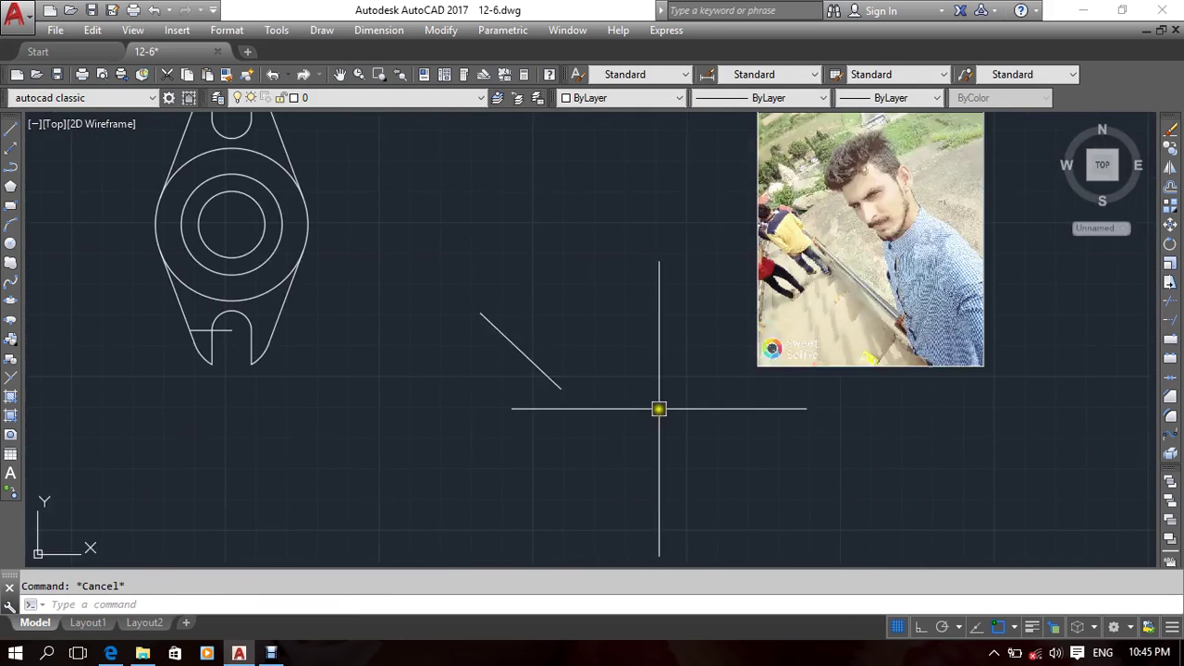
middle_click_drag(645, 400, 712, 398)
middle_click_drag(705, 352, 732, 371)
middle_click_drag(663, 363, 701, 362)
left_click(672, 354)
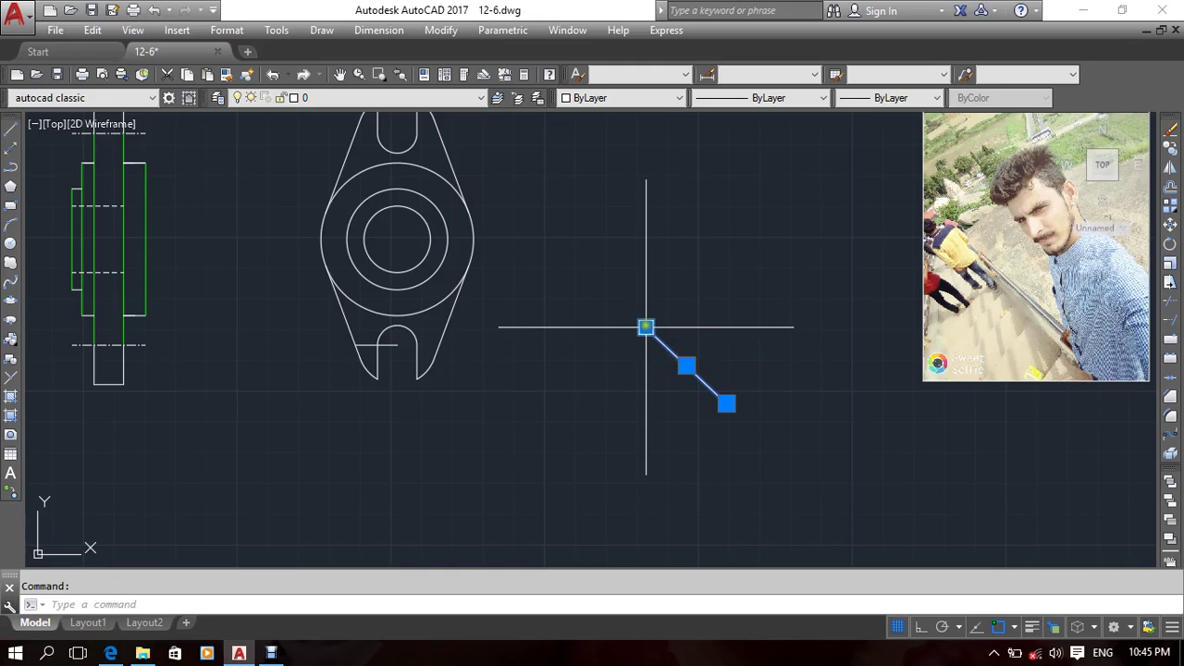
key("Escape")
middle_click_drag(591, 334, 604, 342)
type("L")
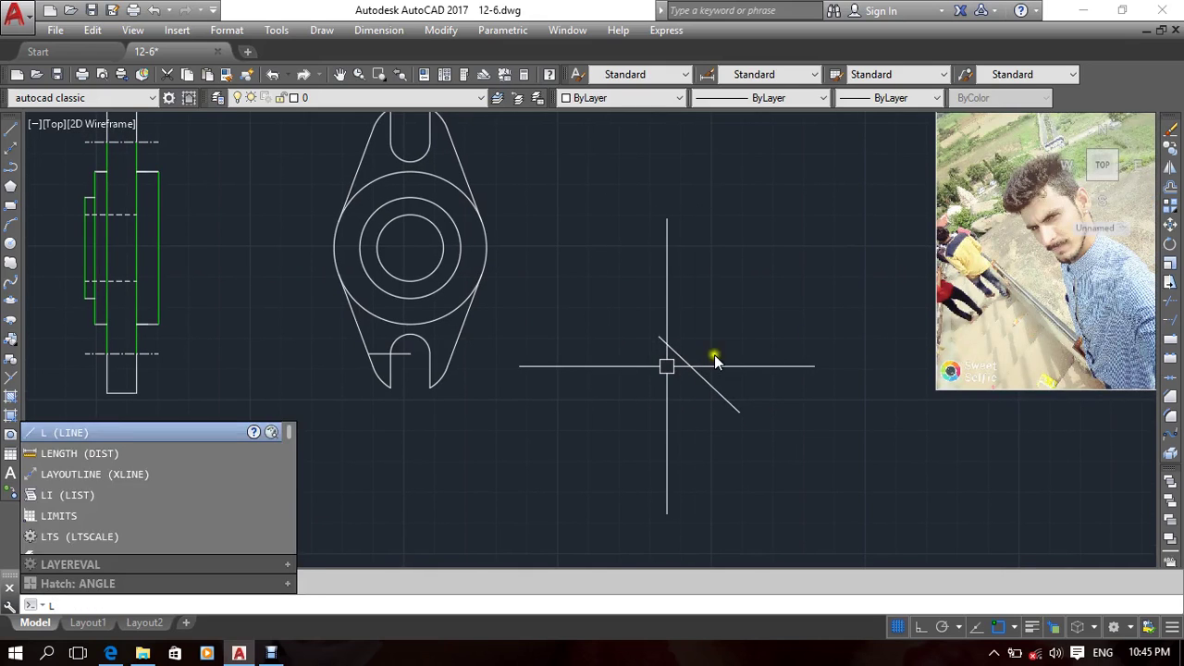
key("Escape")
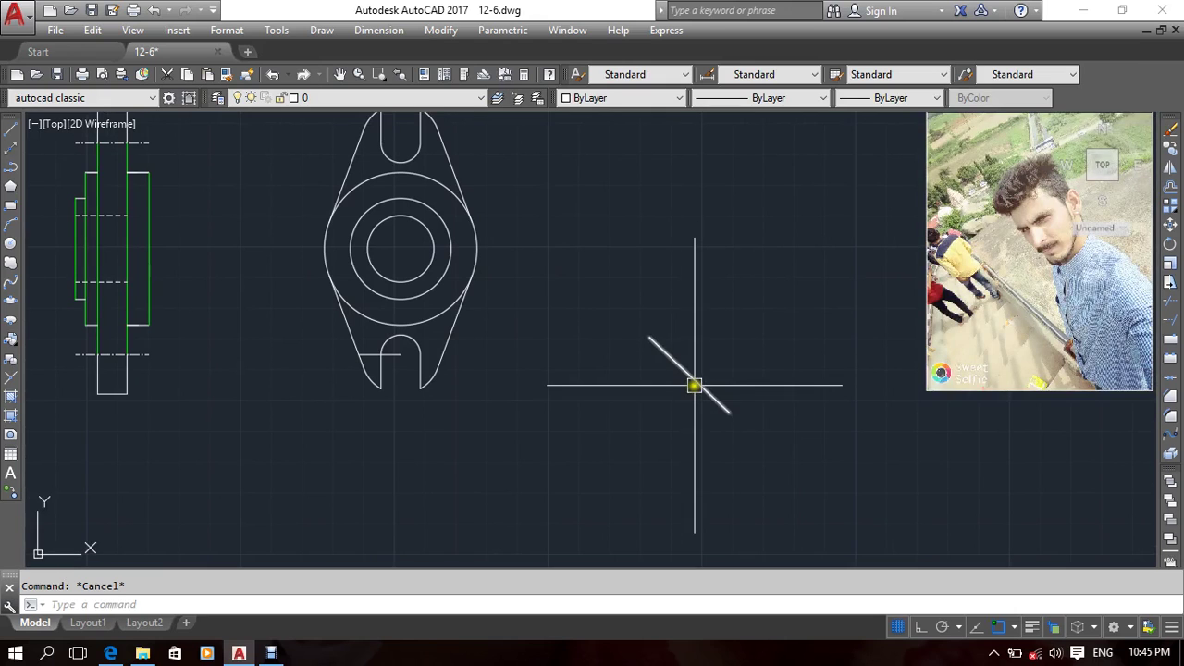
Step: Stretch the copied line's upper end about 70 units outward along its own direction at 137°
middle_click_drag(695, 386, 695, 354)
left_click(665, 318)
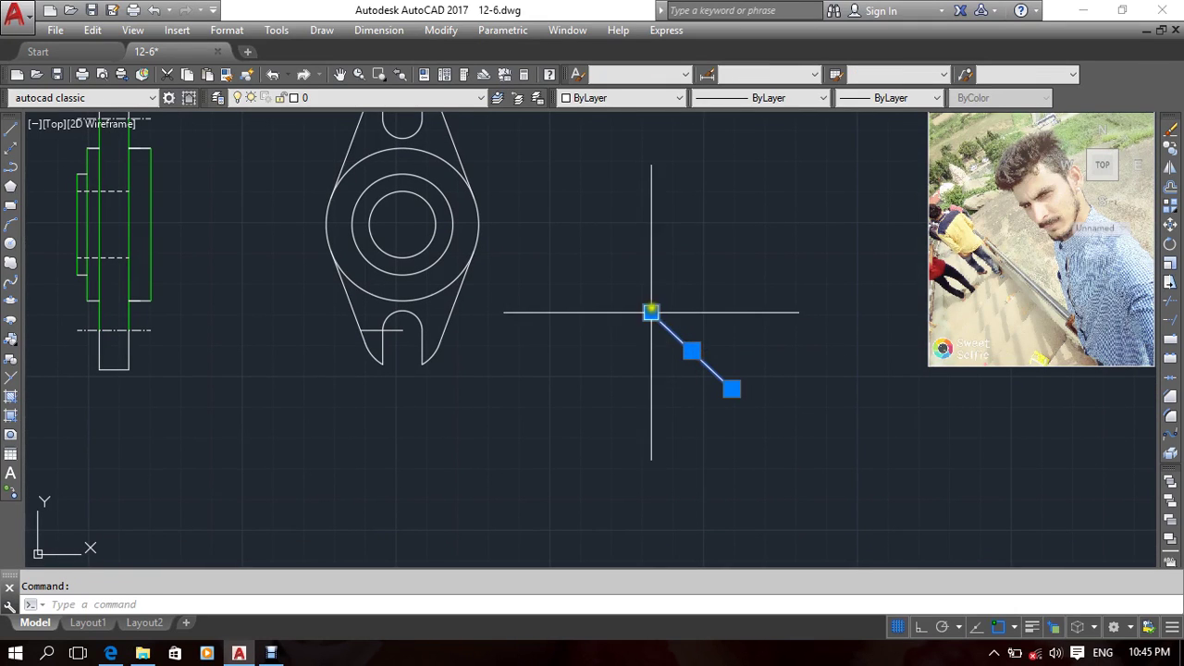
left_click(652, 312)
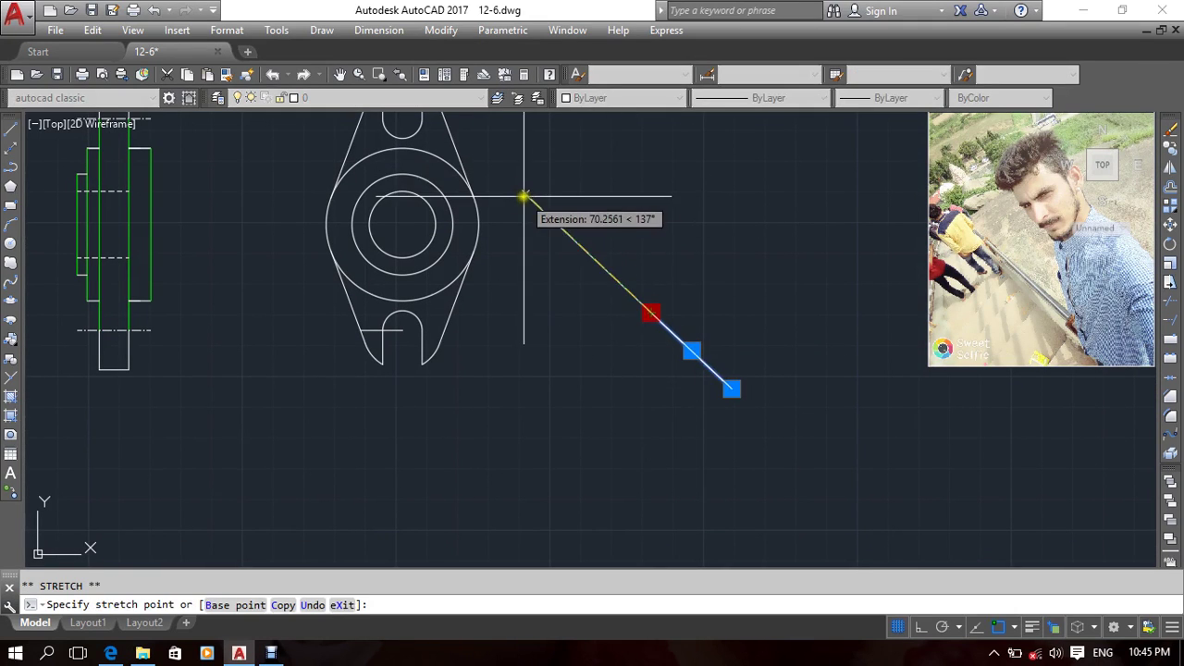
left_click(525, 194)
key("Escape")
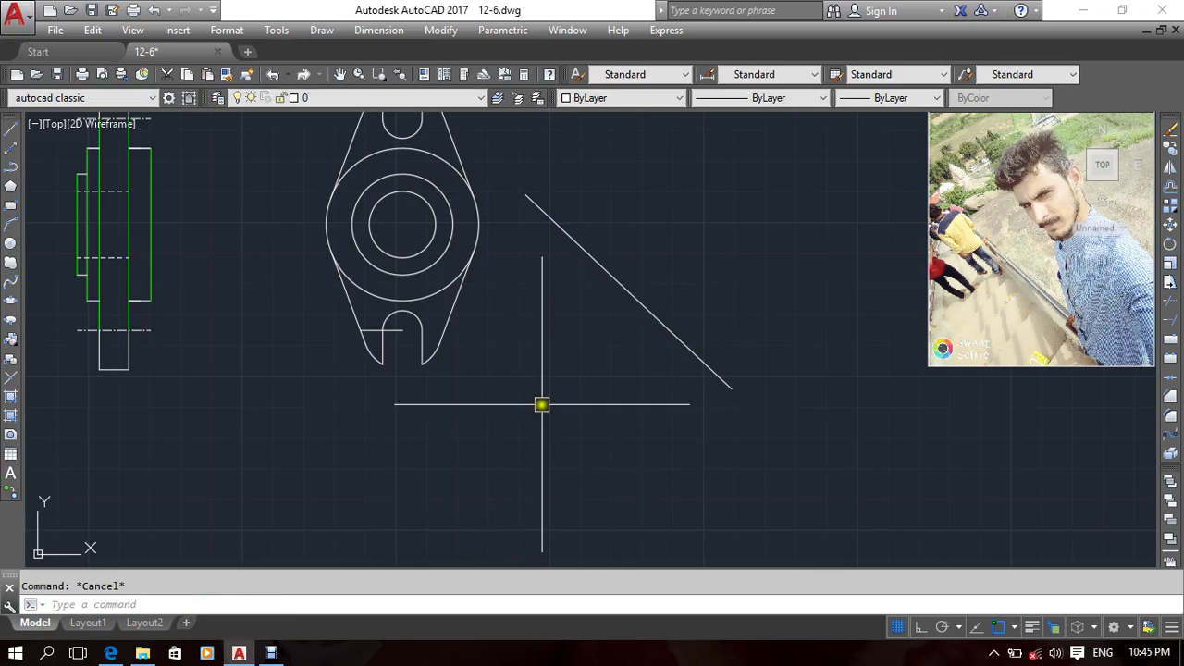
Step: Erase the flange's front view and the green-lined side view next to it, keeping the lengthened line and the photo
middle_click_drag(533, 336, 542, 431)
left_click(501, 152)
left_click(306, 416)
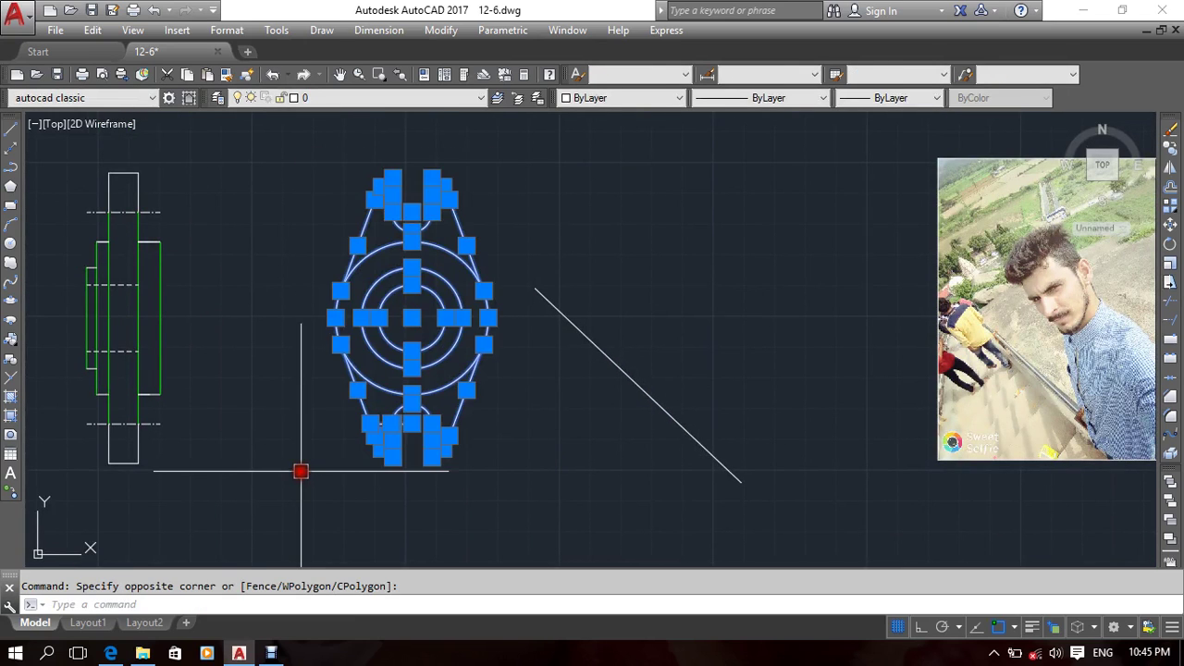
key("Delete")
middle_click_drag(372, 400, 608, 357)
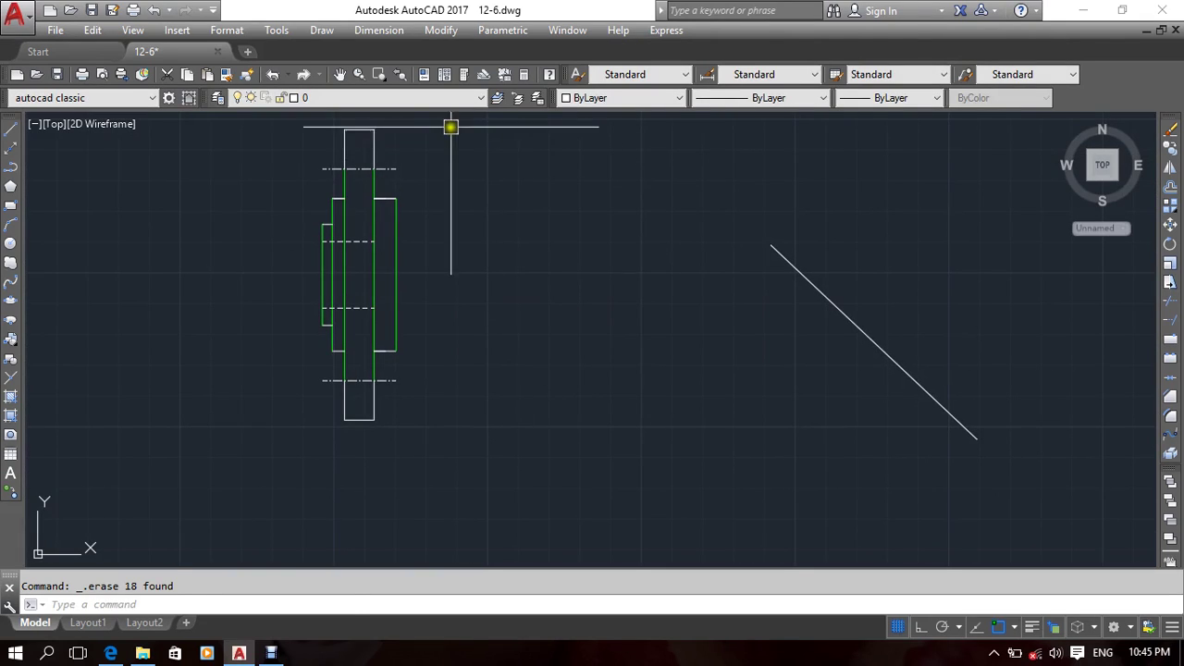
left_click(450, 125)
left_click(175, 426)
key("Delete")
middle_click_drag(811, 458, 543, 473)
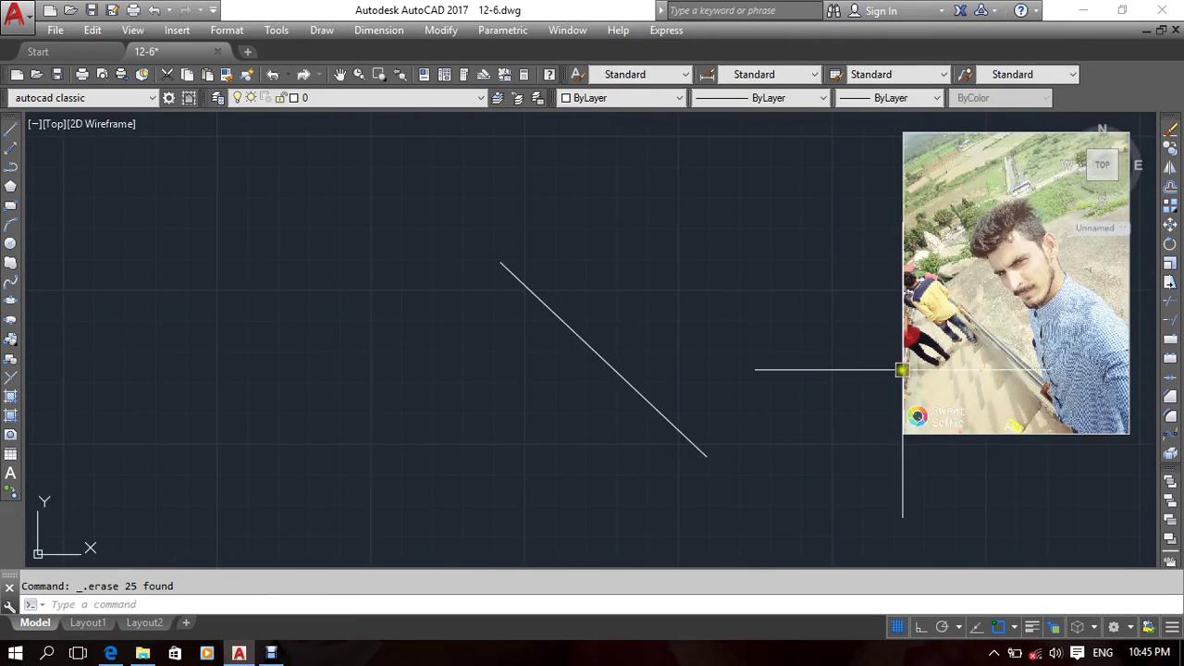
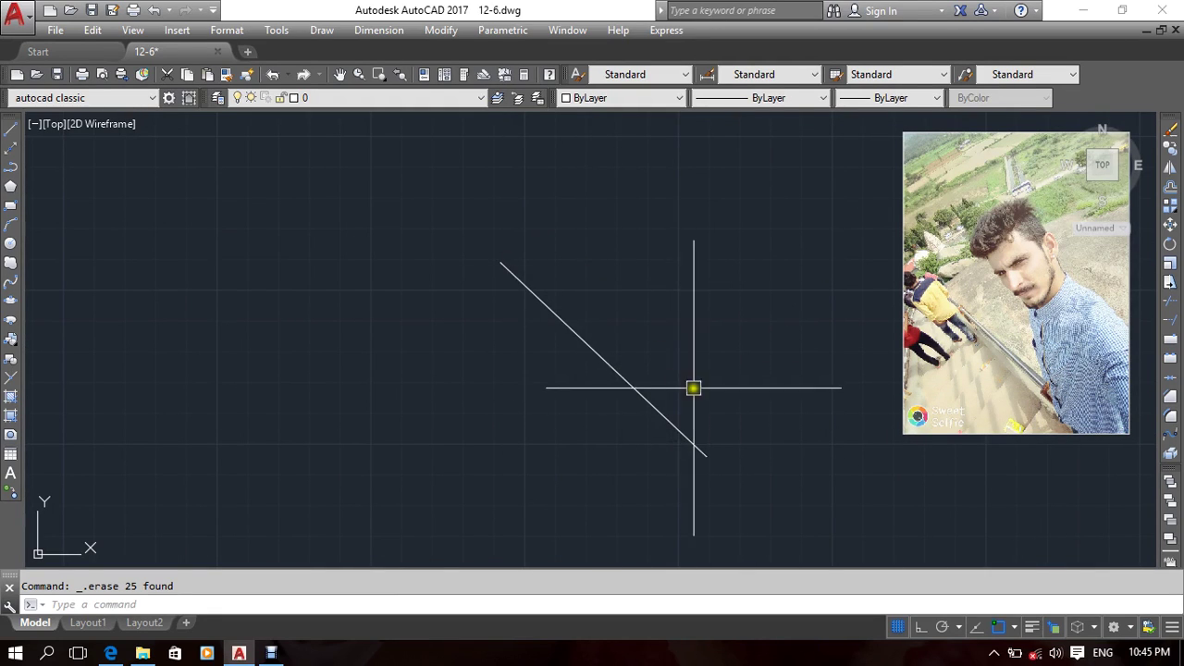
Step: Scale the photo and its railing line from the photo's lower-left corner with the Reference option, taking the railing's two ends as reference length
mouse_move(694, 389)
middle_mouse_down()
mouse_move(606, 368)
mouse_move(576, 381)
middle_mouse_up()
scroll(575, 381, "down", 2)
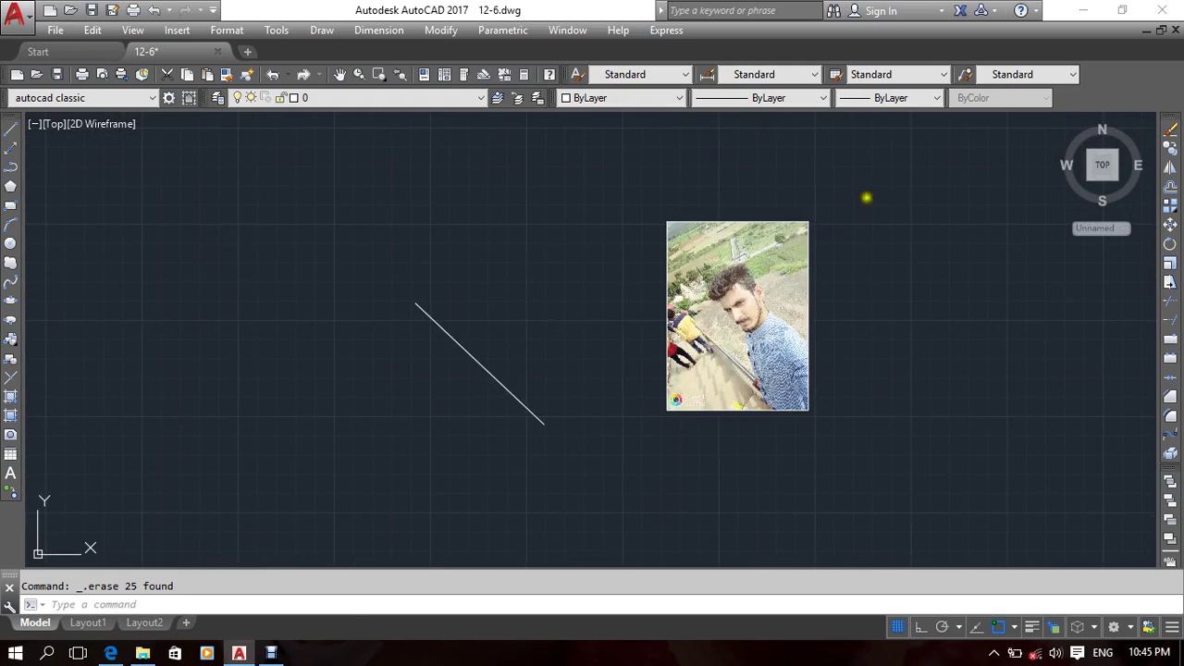
left_click(864, 196)
left_click(643, 427)
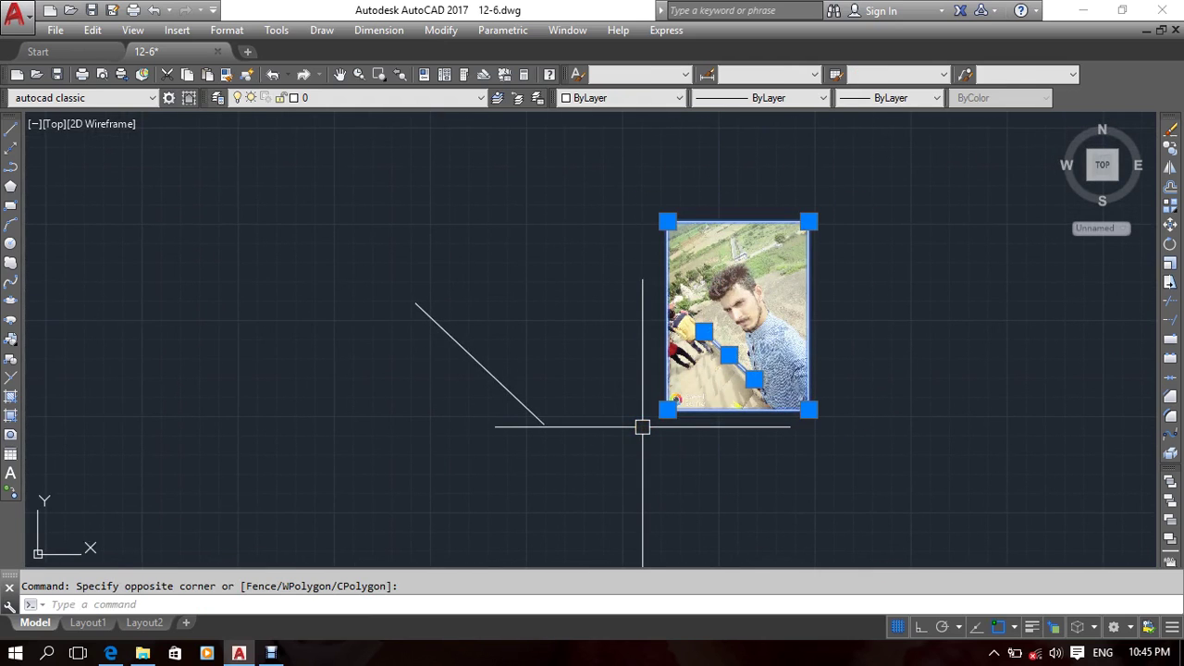
type("sc")
key("Return")
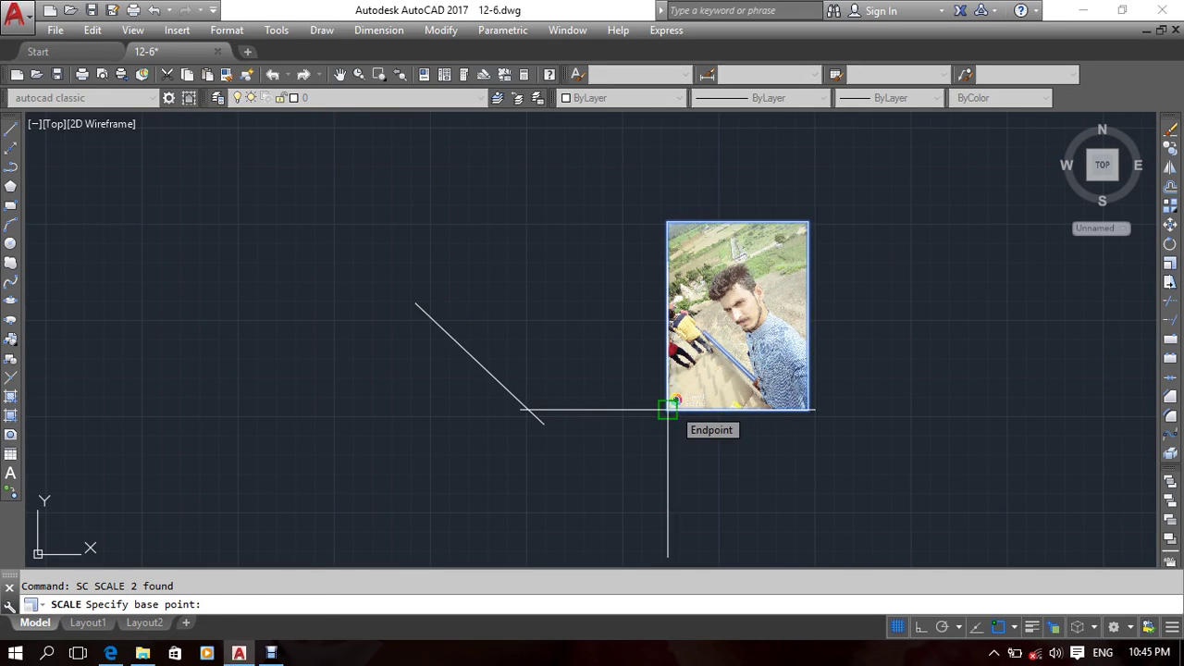
left_click(668, 410)
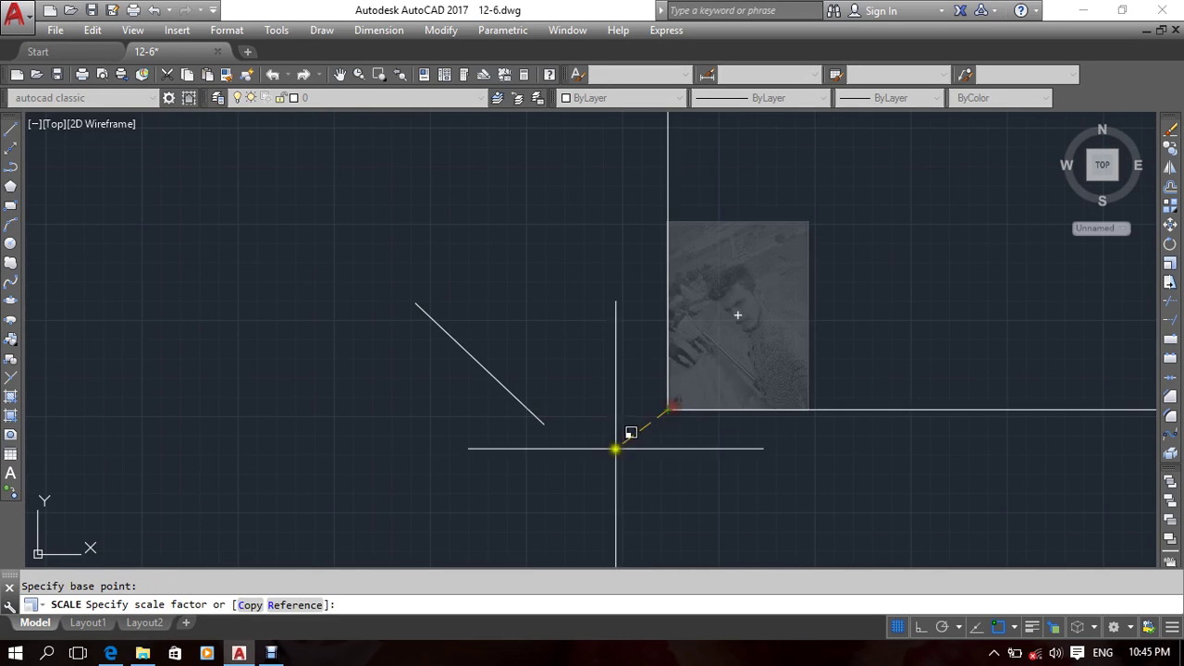
left_click(302, 607)
scroll(682, 475, "up", 8)
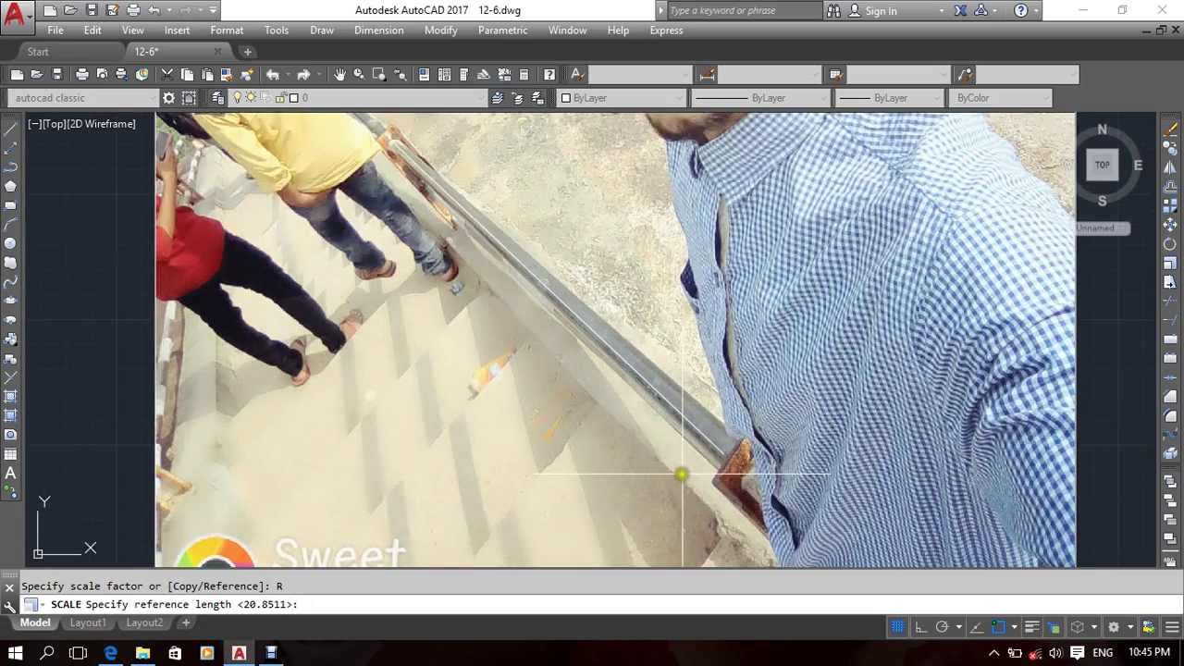
left_click(723, 454)
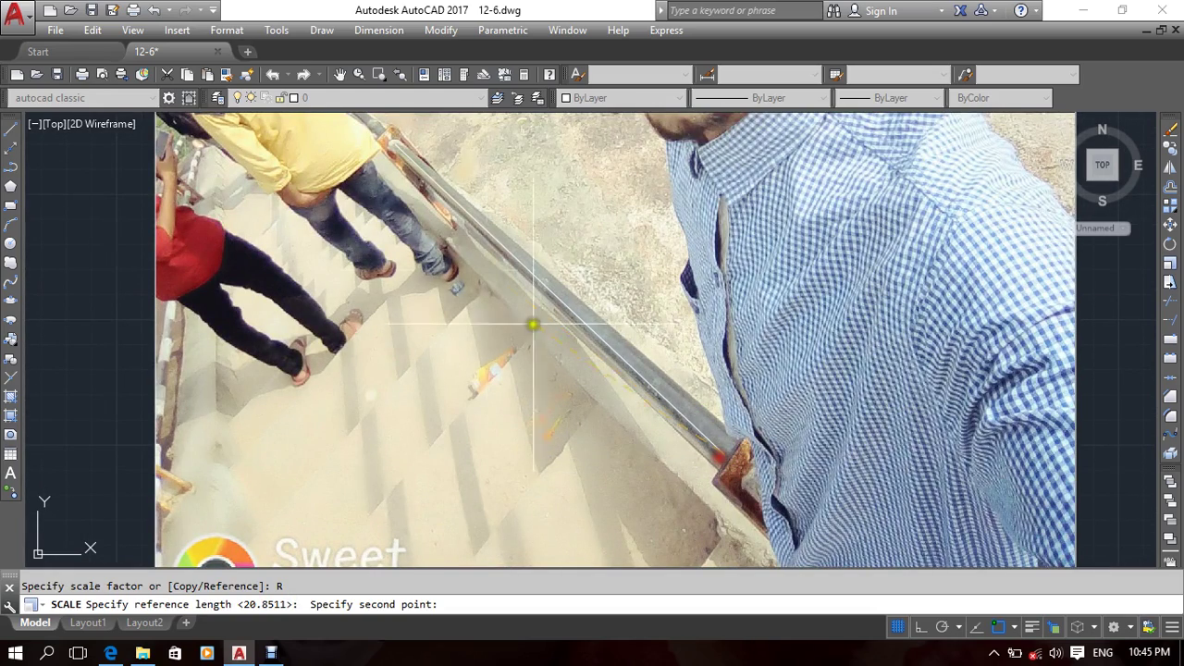
left_click(395, 144)
Step: Define the new scale length with the Points option, using the two endpoints of the separate slanted line
scroll(403, 160, "down", 6)
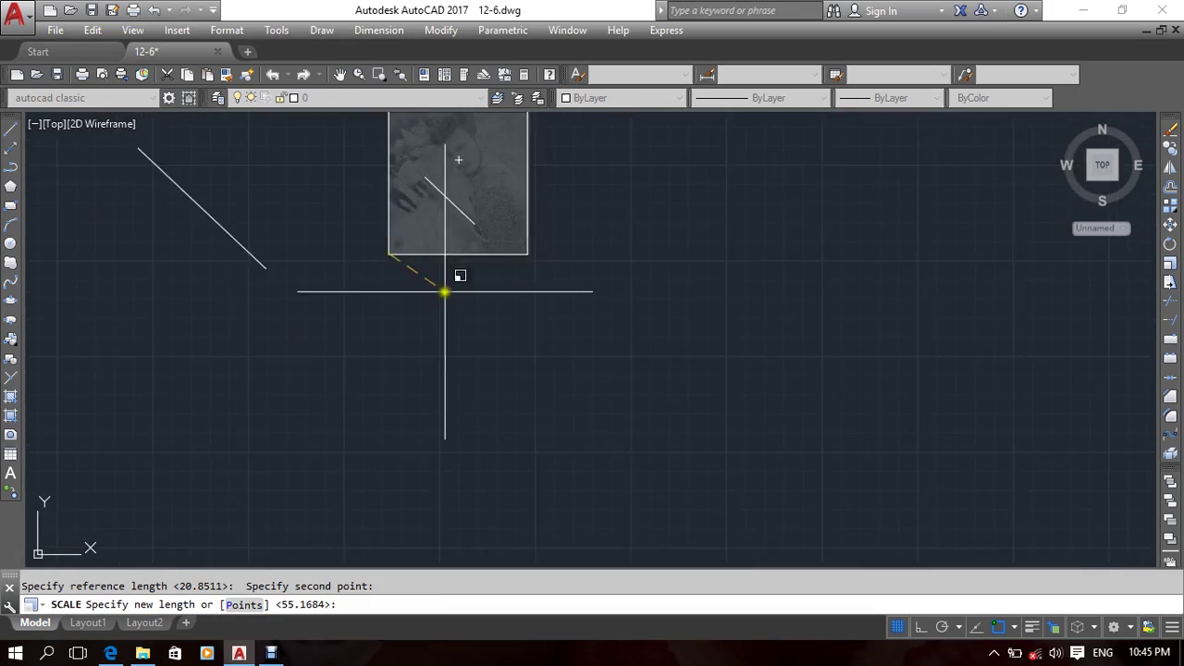
left_click(243, 606)
middle_click_drag(280, 351, 499, 417)
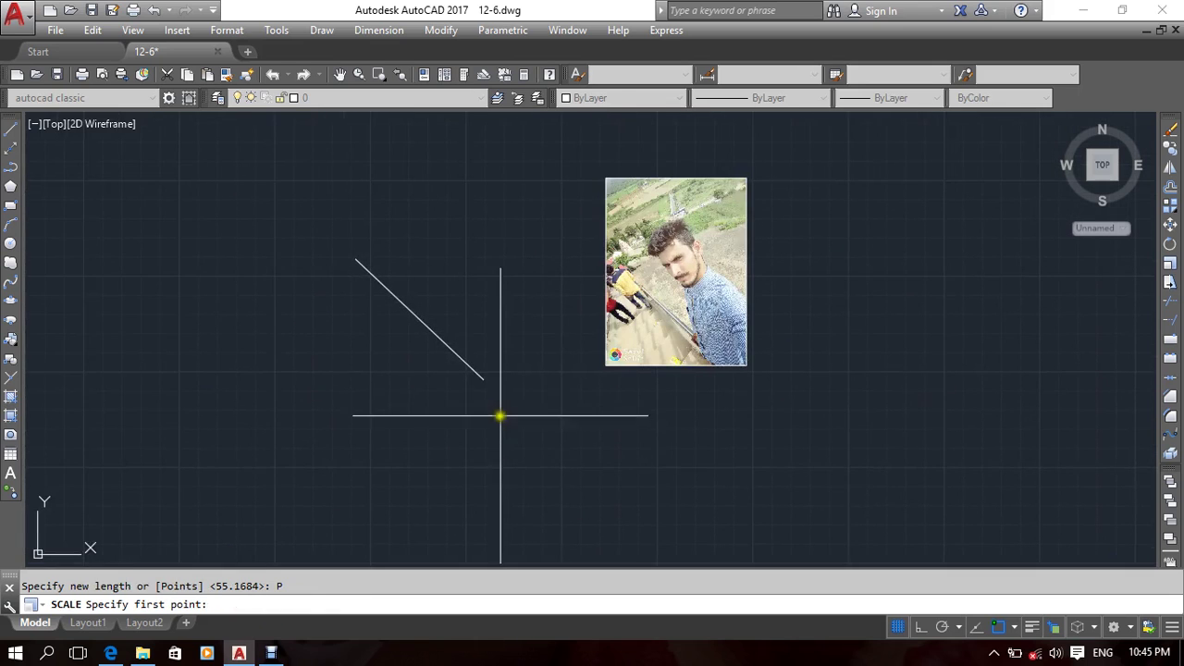
left_click(356, 259)
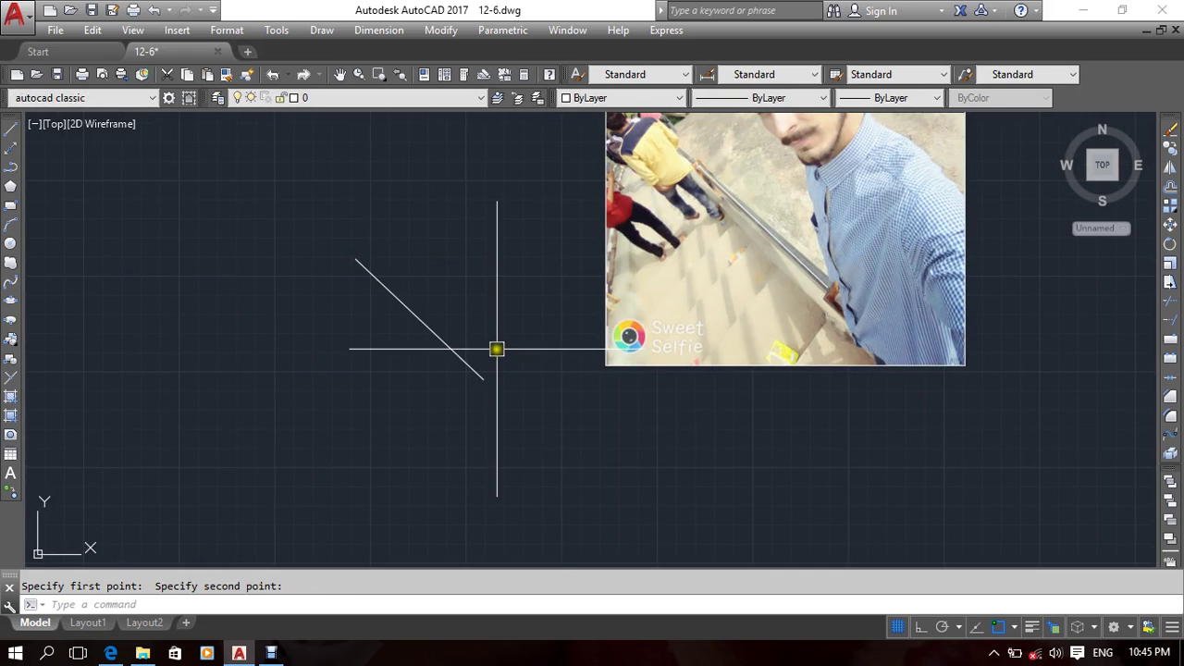
scroll(509, 336, "down", 4)
scroll(568, 361, "up", 4)
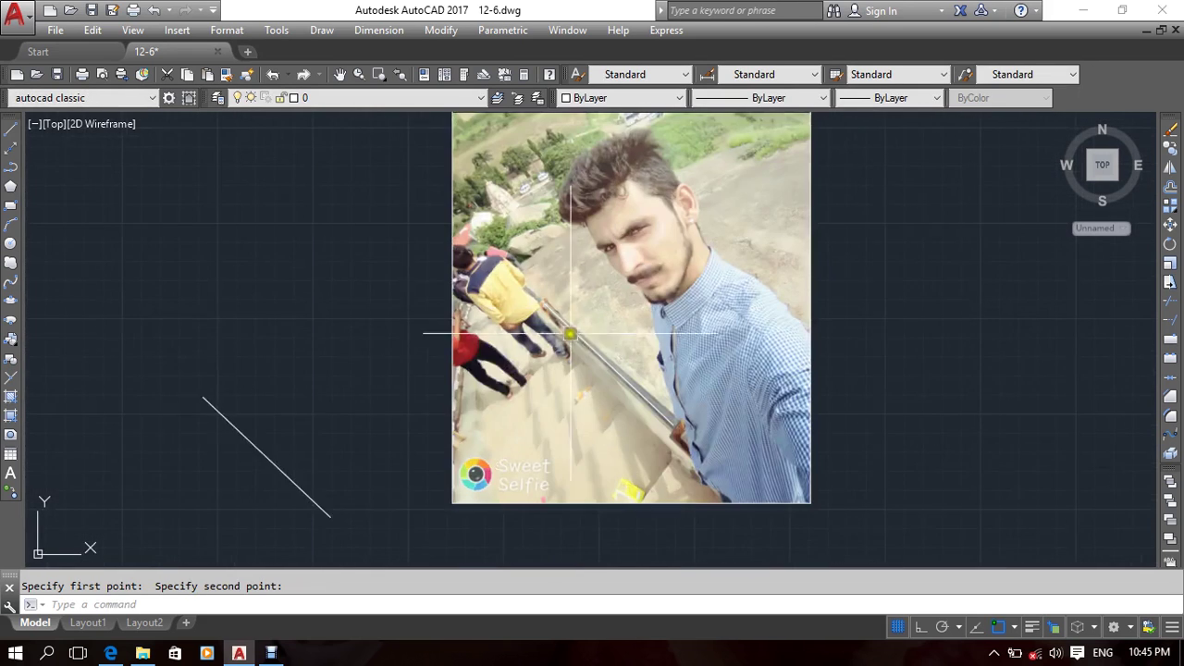
middle_click_drag(608, 267, 650, 248)
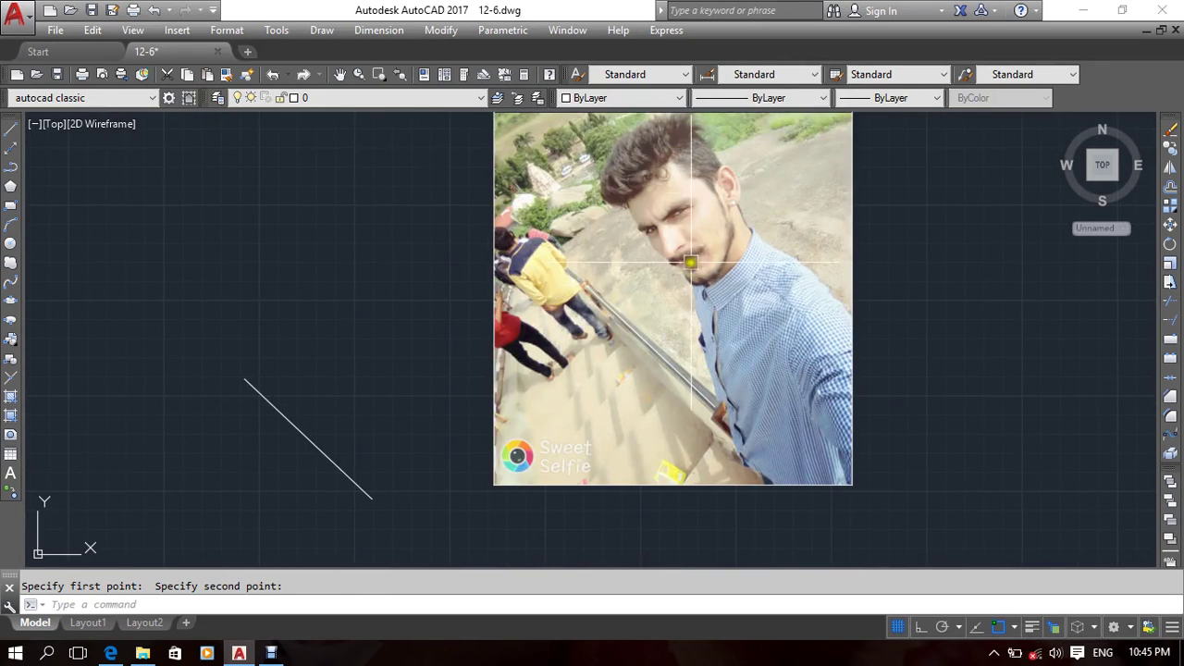
Step: Erase the scaled photo, its railing line and the separate slanted line
scroll(725, 317, "down", 5)
middle_click_drag(753, 338, 783, 299)
left_click_drag(867, 236, 523, 320)
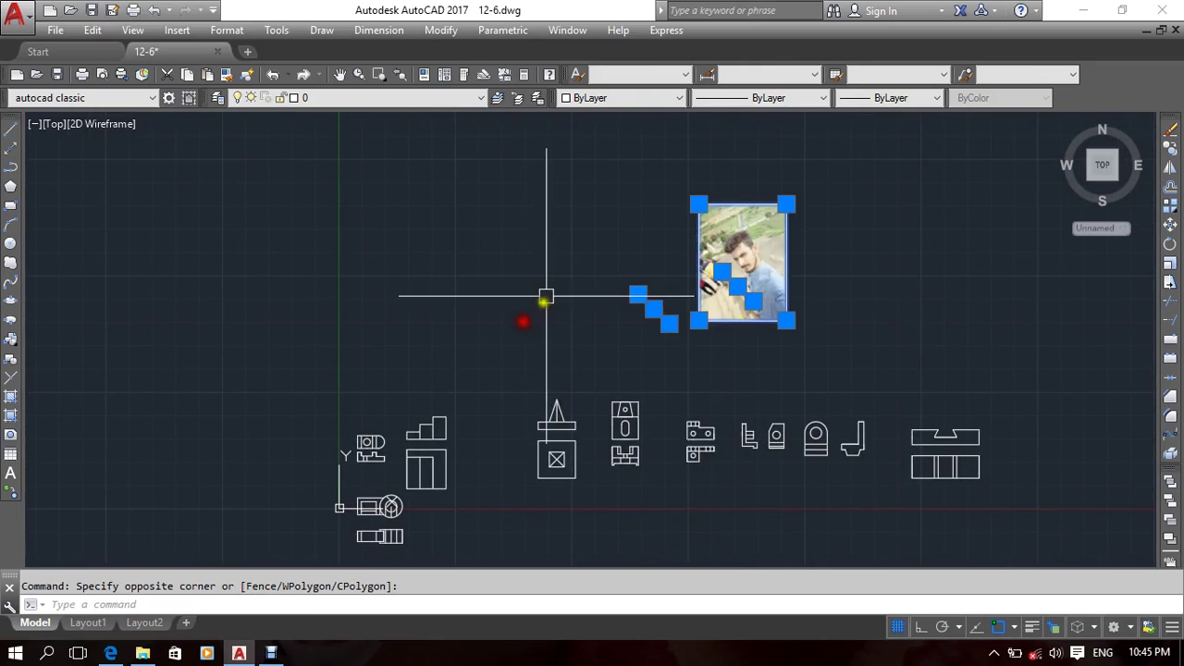
right_click(550, 191)
left_click(565, 298)
middle_click_drag(464, 235, 418, 134)
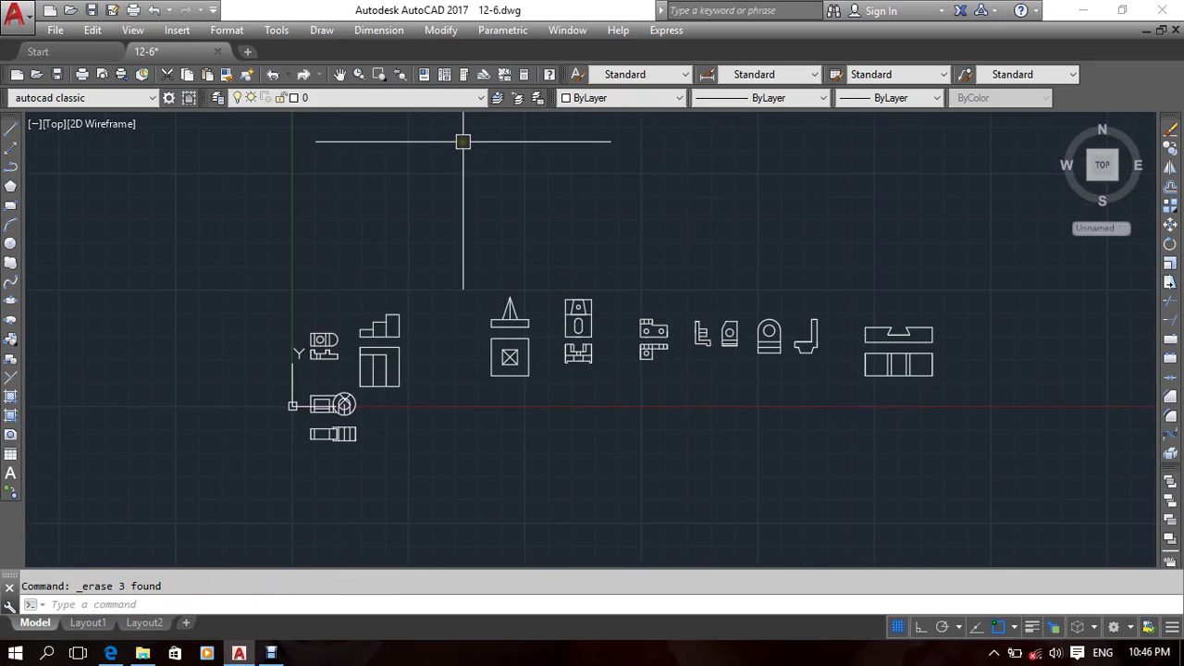
middle_click_drag(395, 429, 539, 420)
middle_click_drag(761, 441, 694, 454)
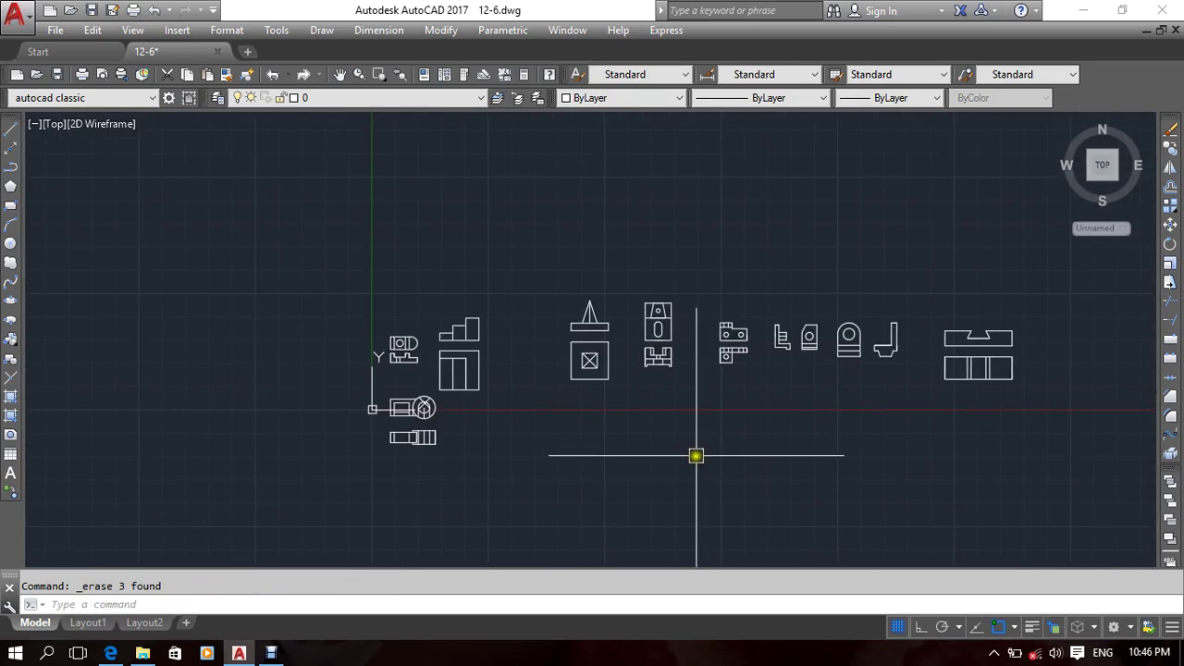
scroll(694, 452, "up", 2)
scroll(740, 400, "down", 6)
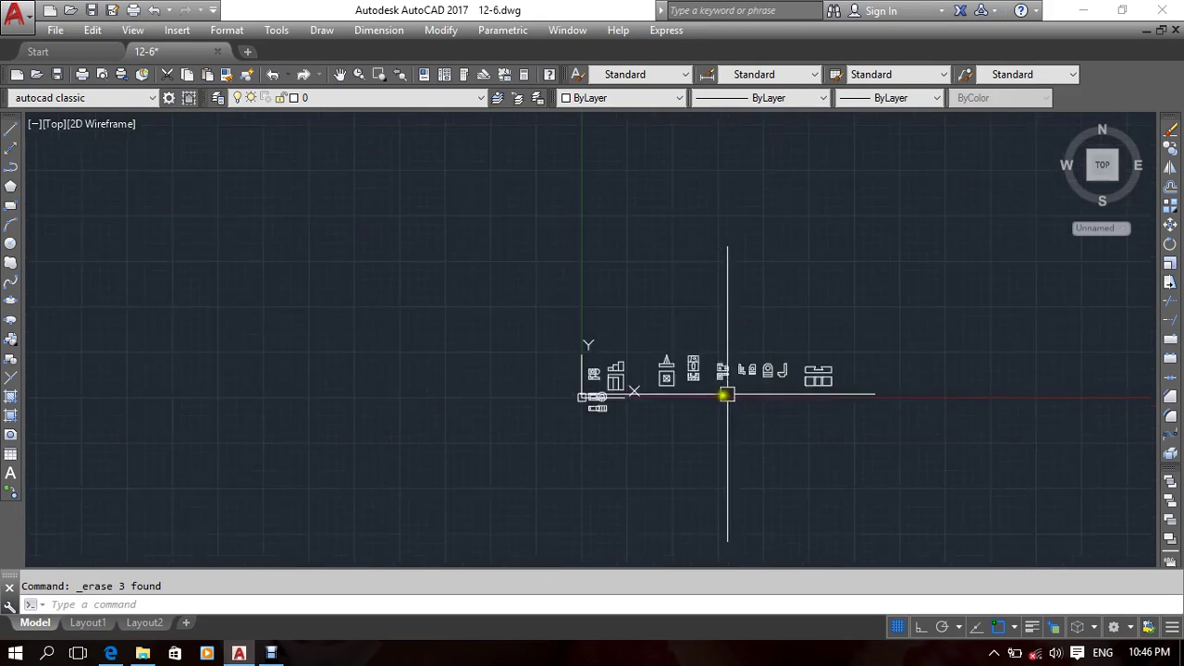